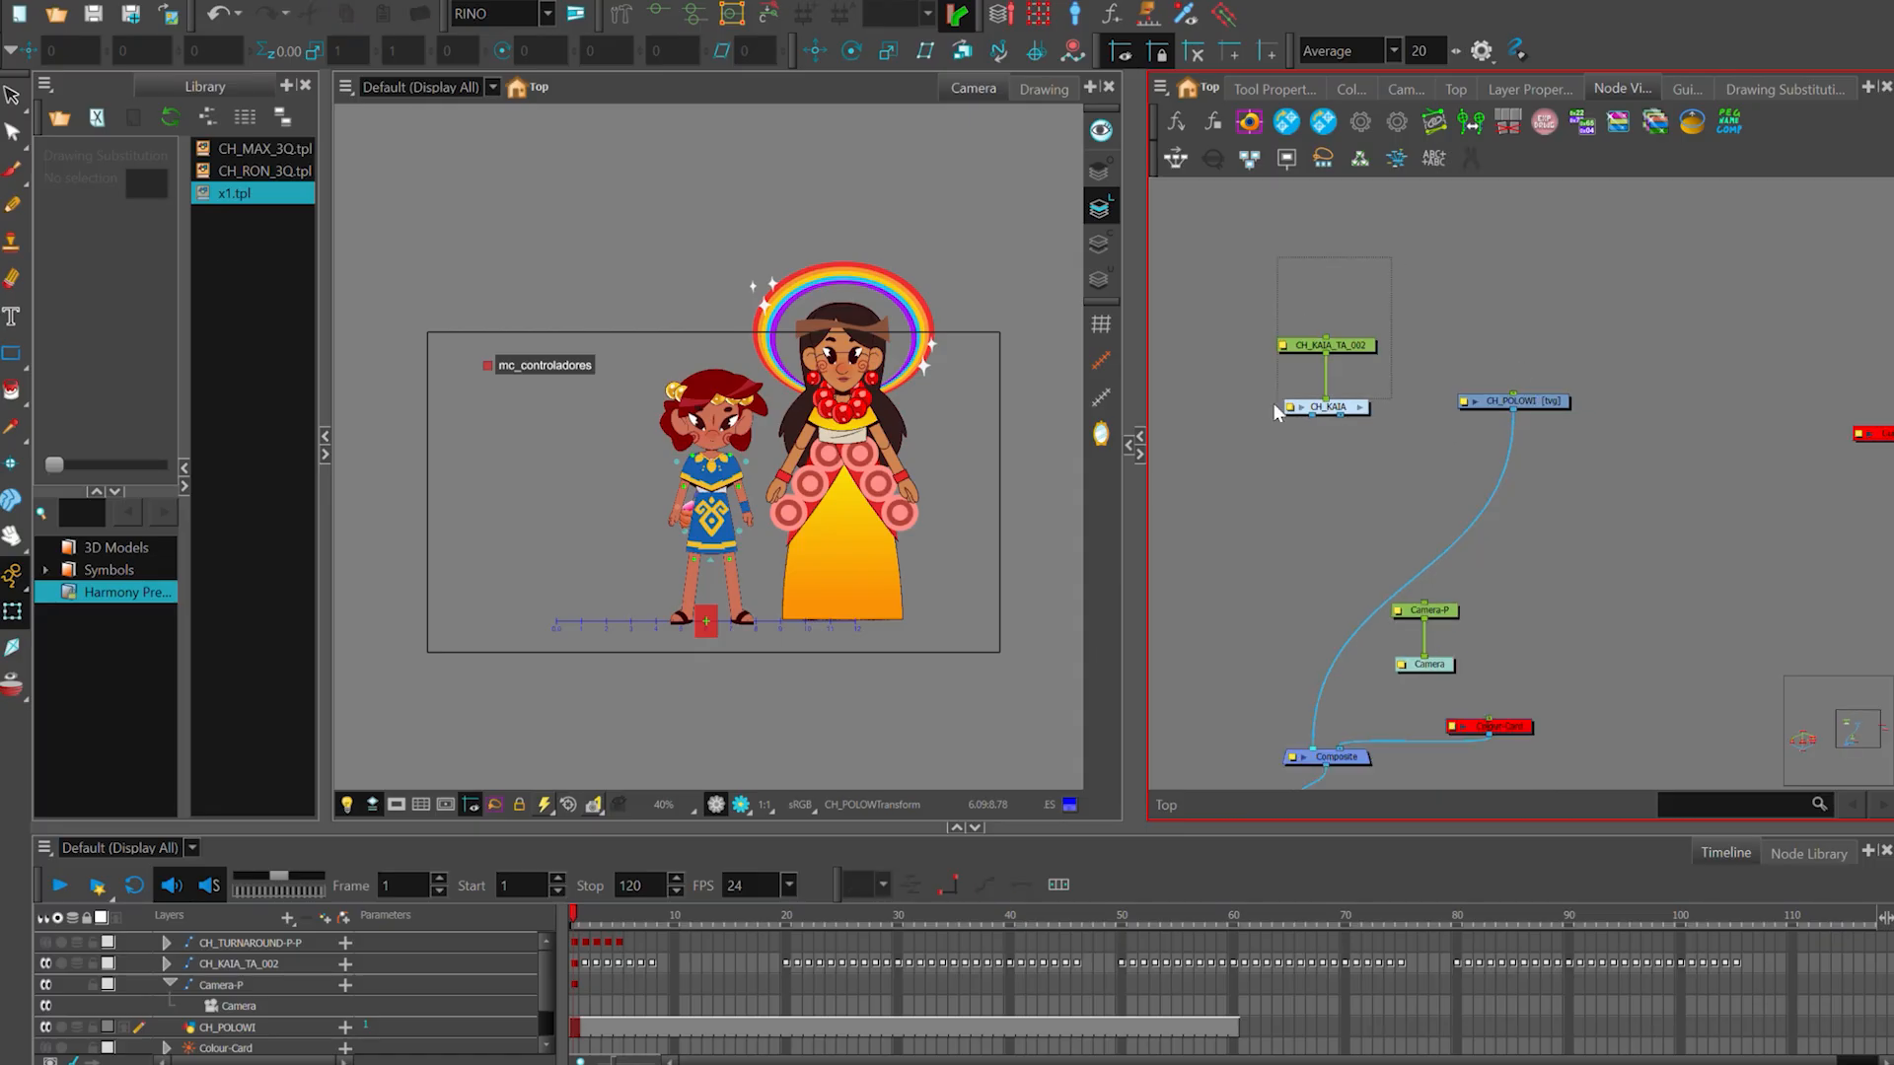
- Disable the CH_KAIA nodes and set them aside, and move the CH_POLOWI drawing node into the space they occupied
drag(1529, 403, 1285, 349)
drag(1396, 432, 1465, 454)
click(1455, 444)
scroll(550, 462, down, 1)
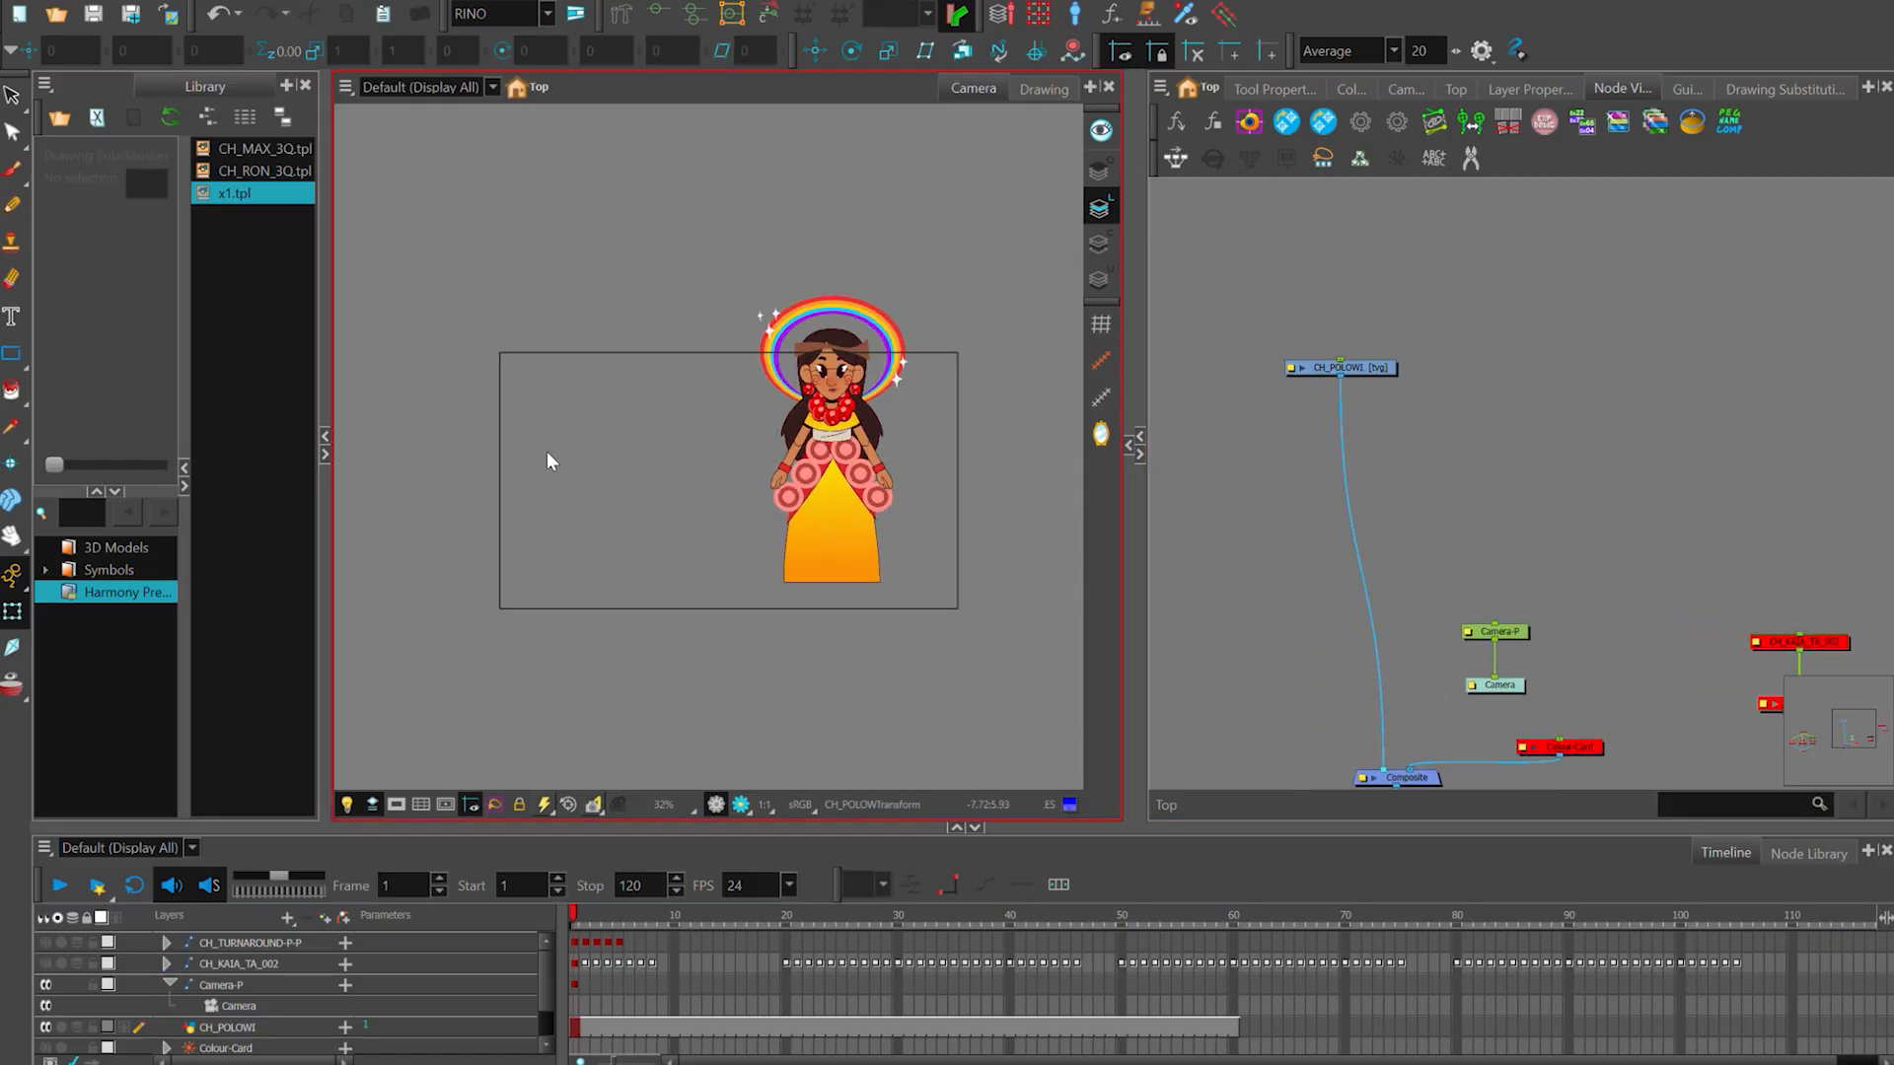
- Try to move the whole CH_POLOWI artwork in the camera view and undo the move
scroll(1026, 424, up, 1)
click(840, 409)
key(alt+s)
key(ctrl+a)
mouse_move(888, 260)
mouse_down()
mouse_move(763, 455)
mouse_move(786, 436)
mouse_up()
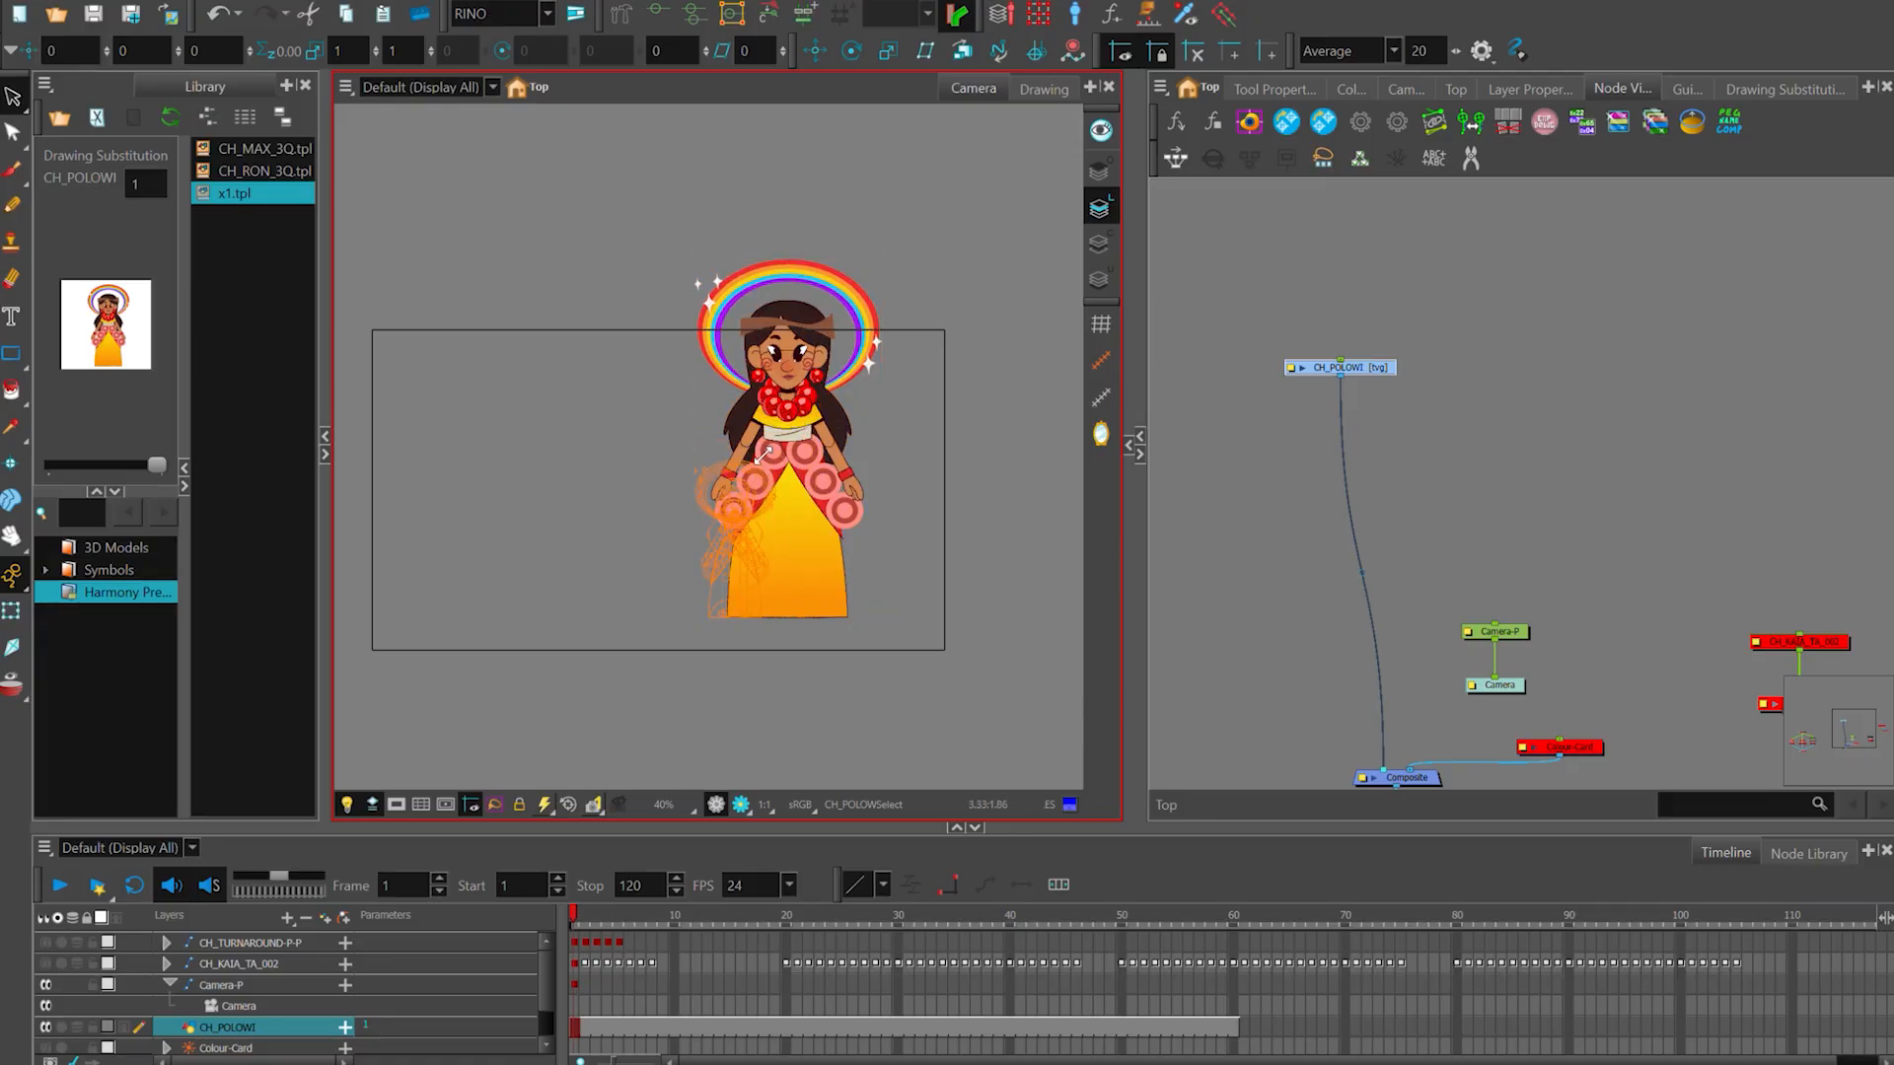
key(ctrl+z)
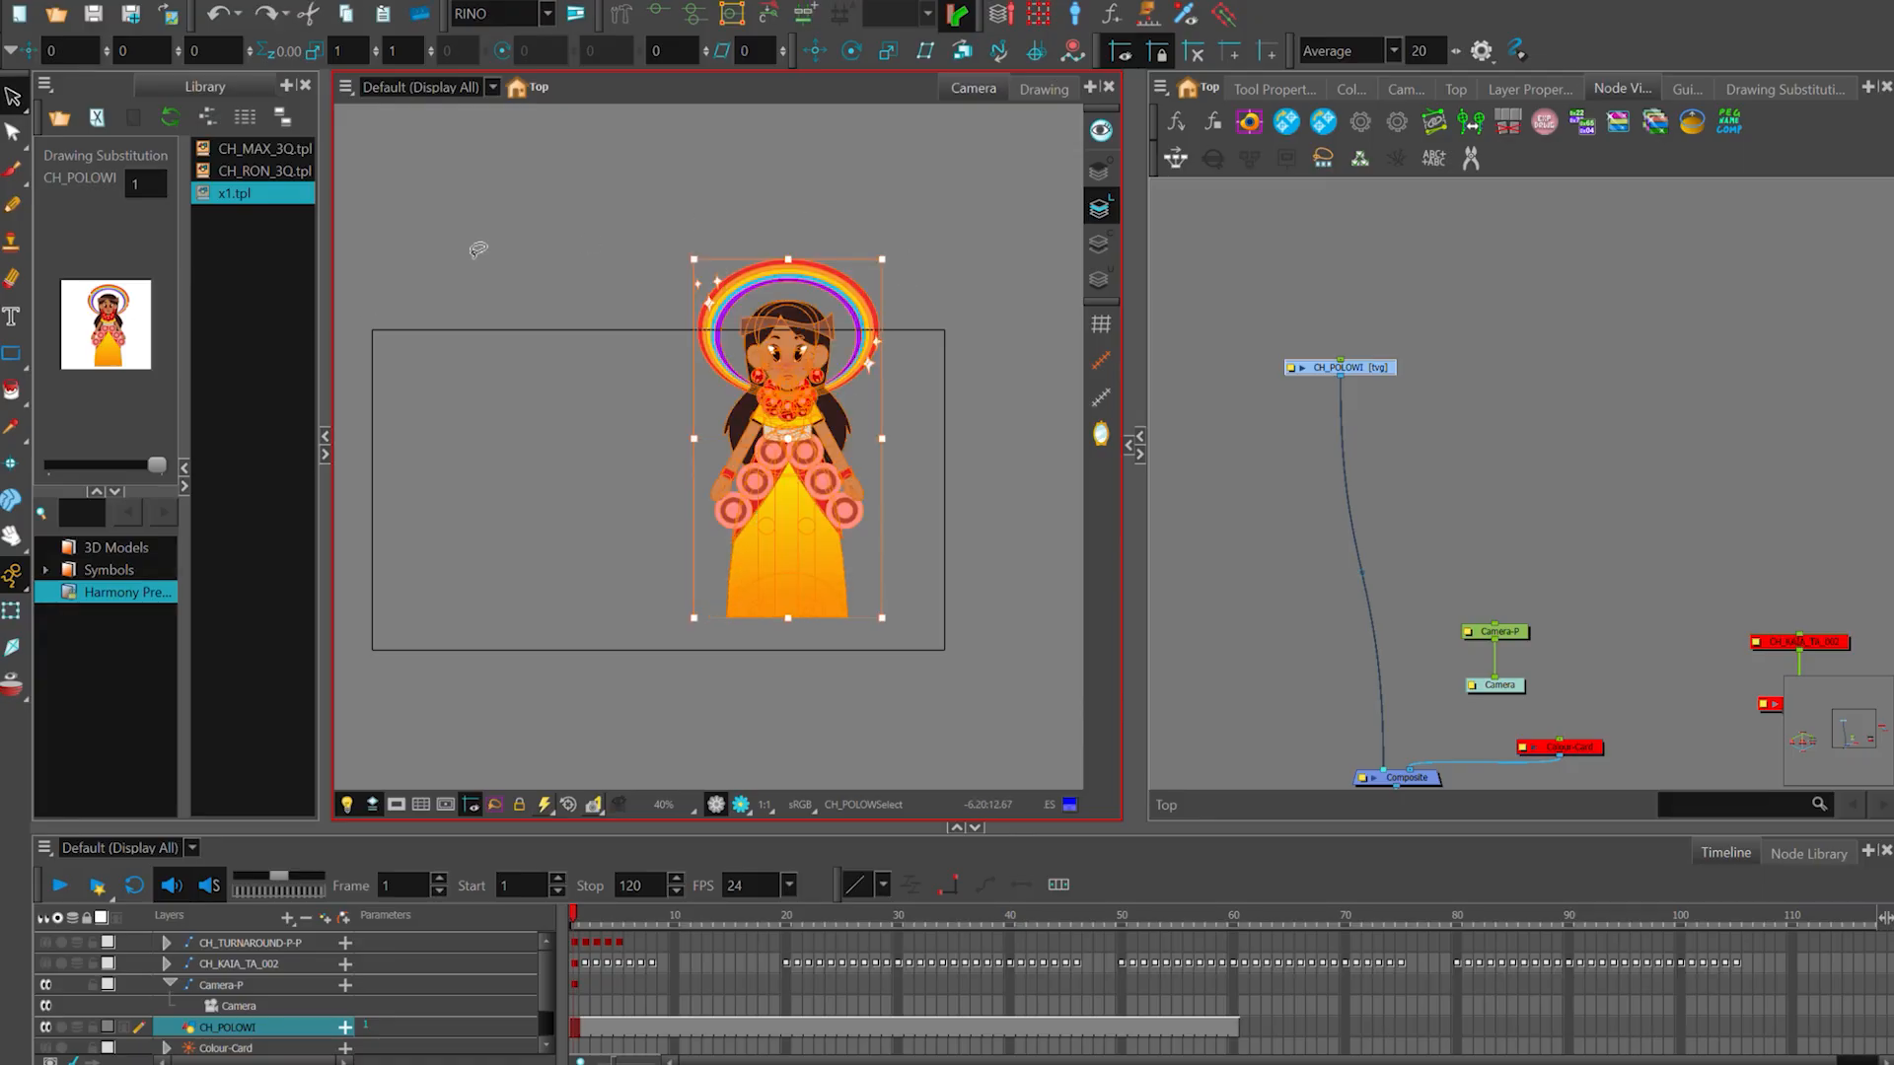
drag(969, 348, 1043, 384)
key(shift+t)
click(1039, 380)
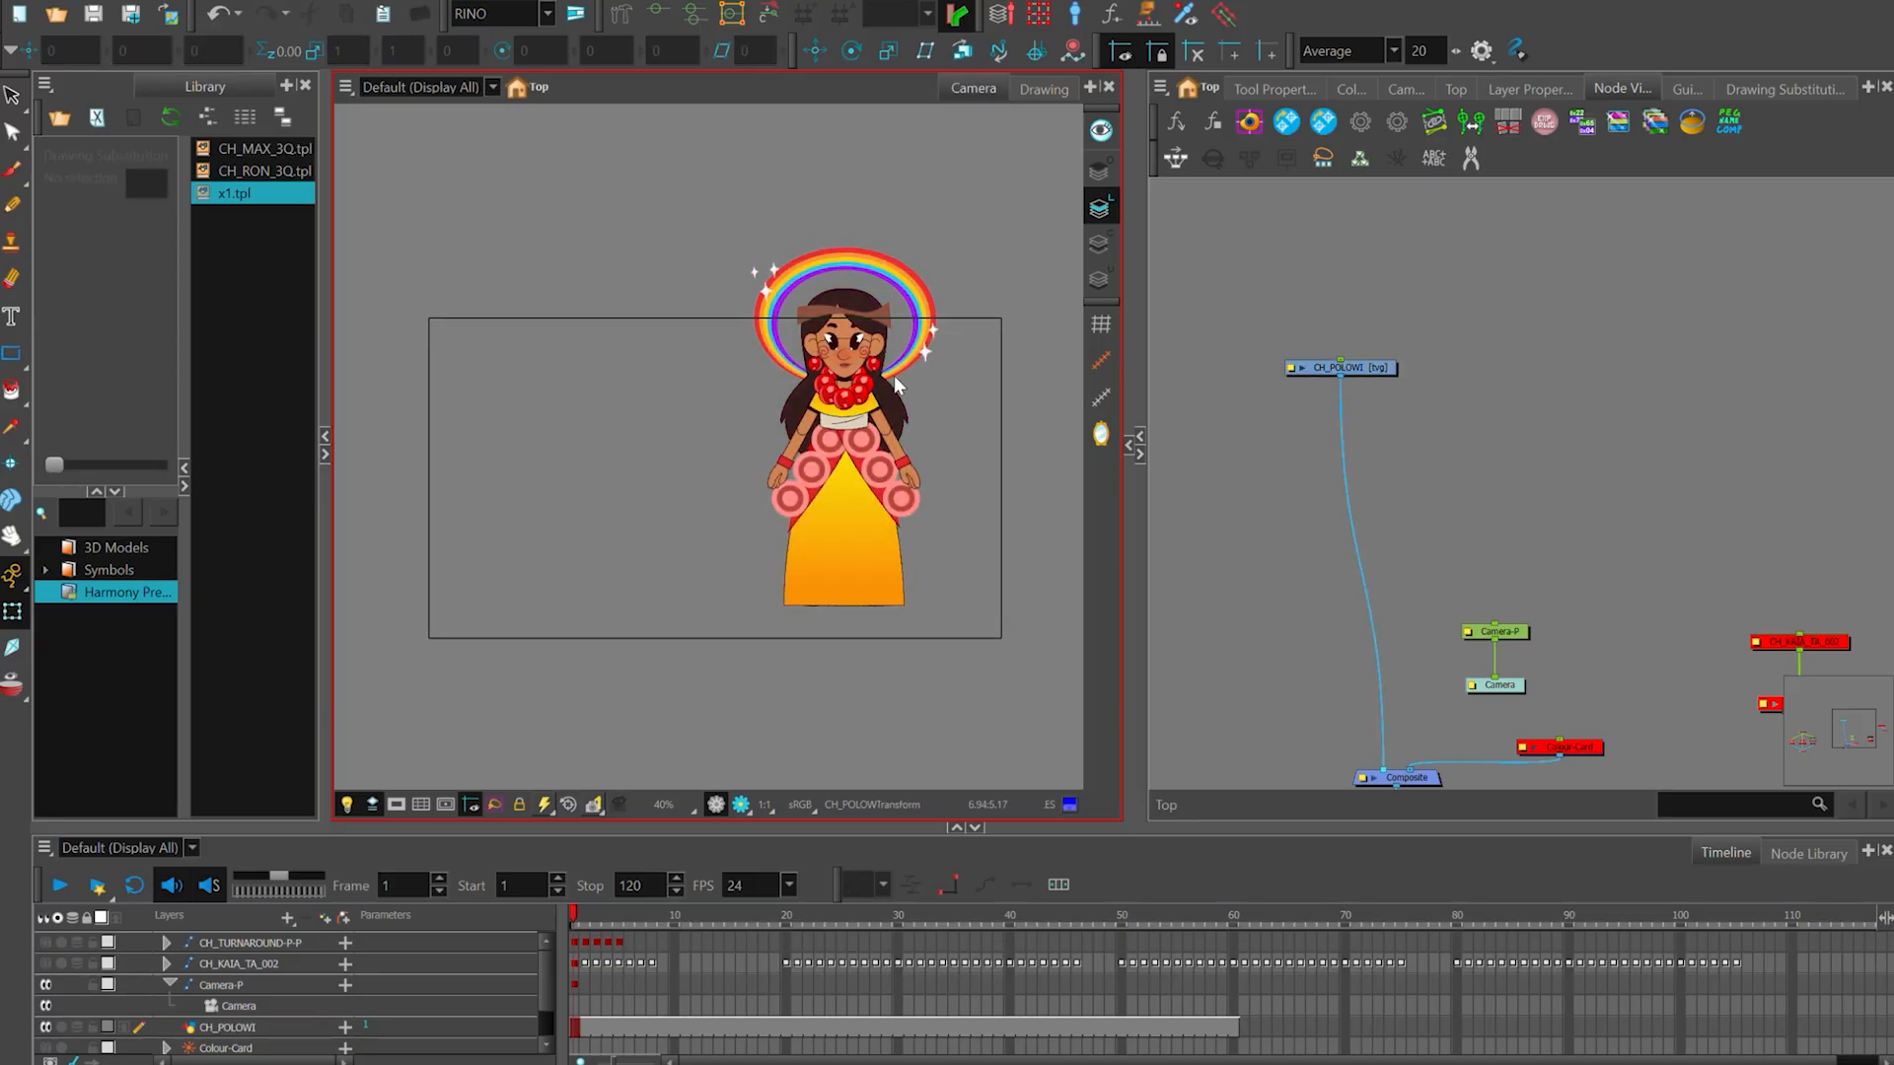
click(895, 385)
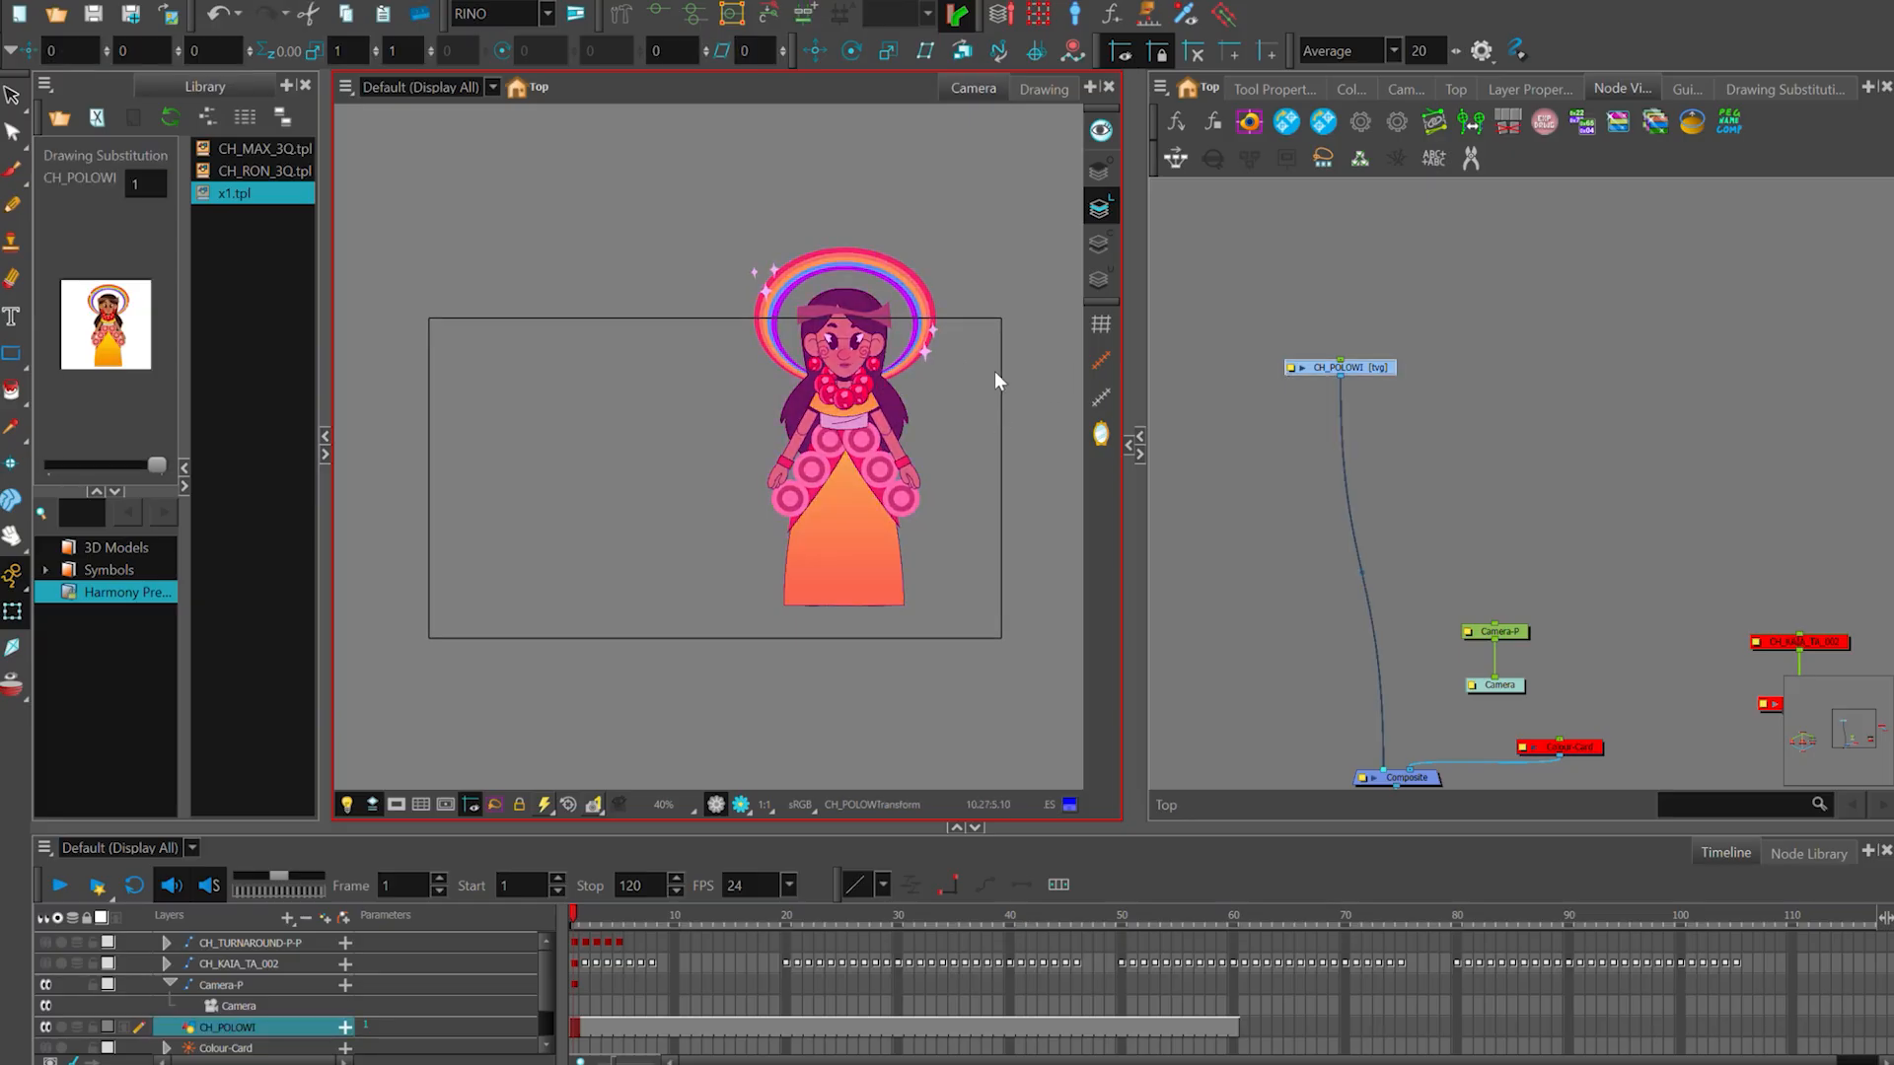
click(955, 465)
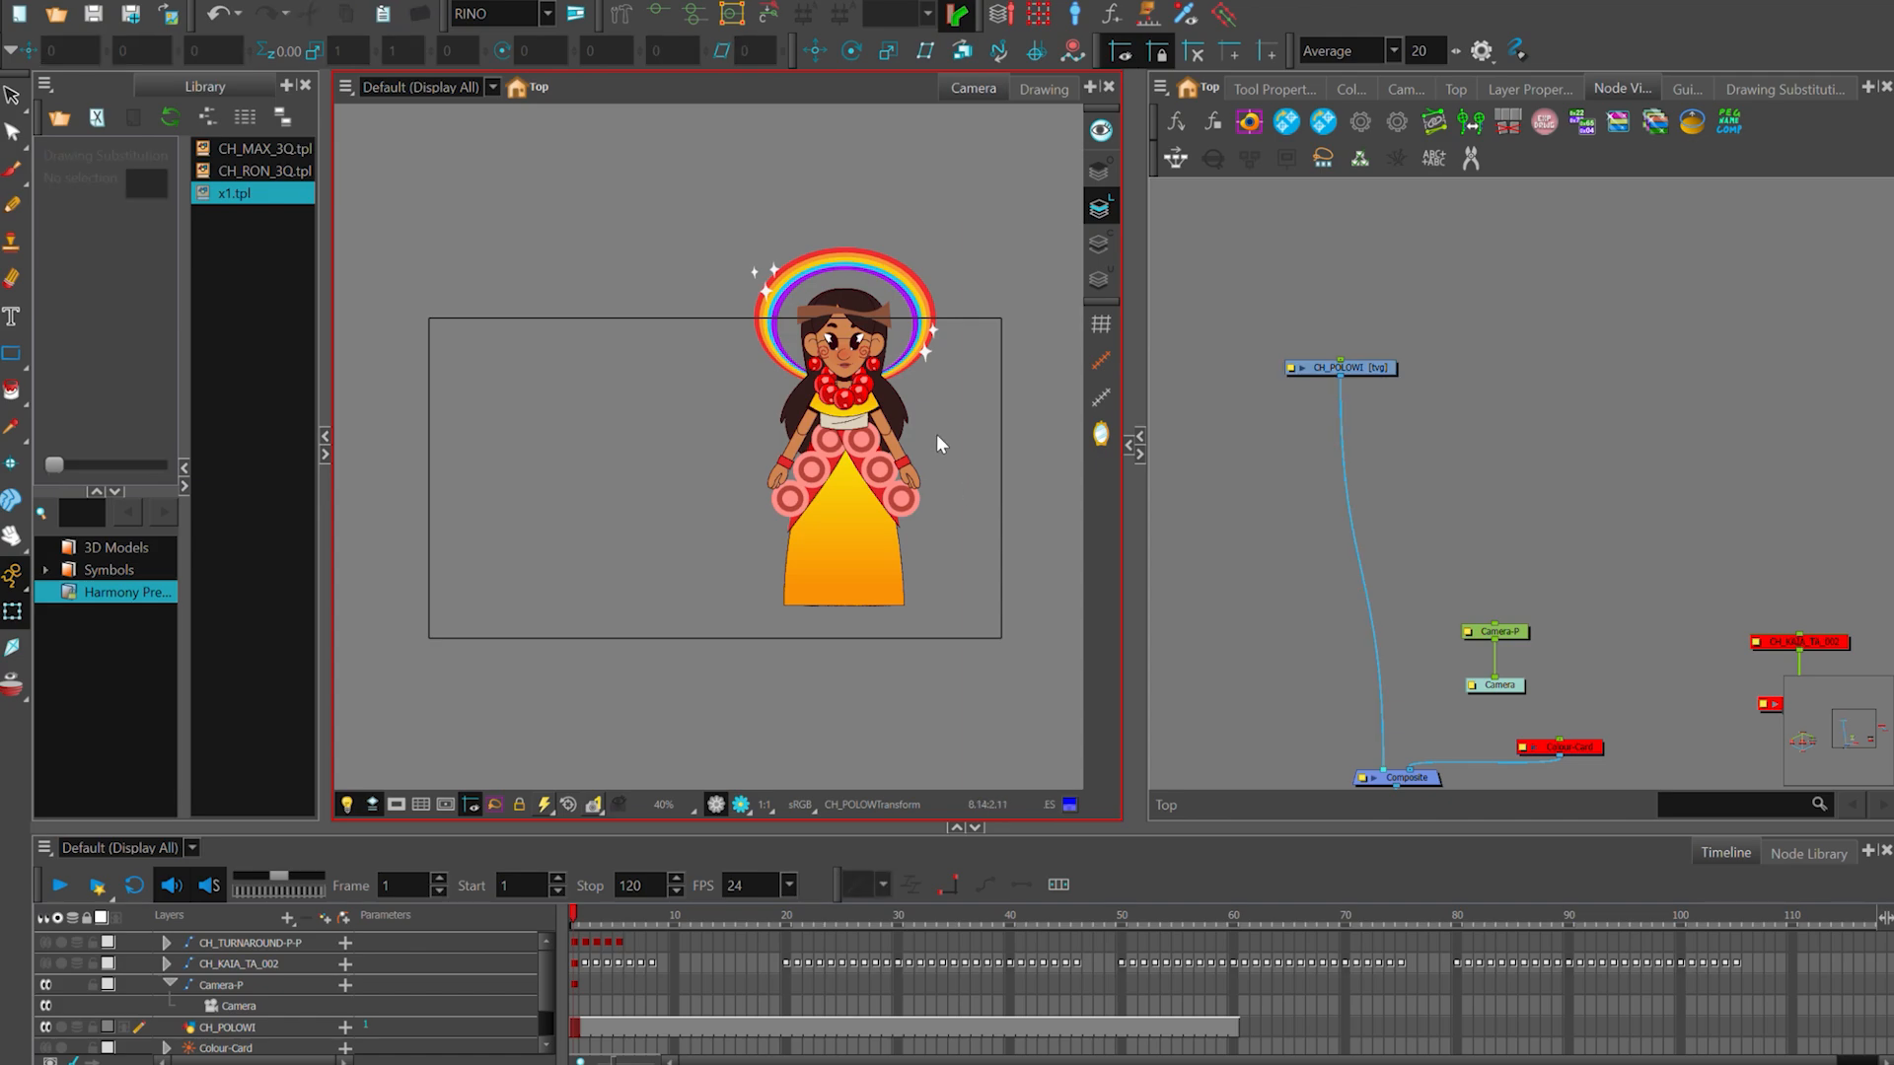
scroll(937, 434, up, 4)
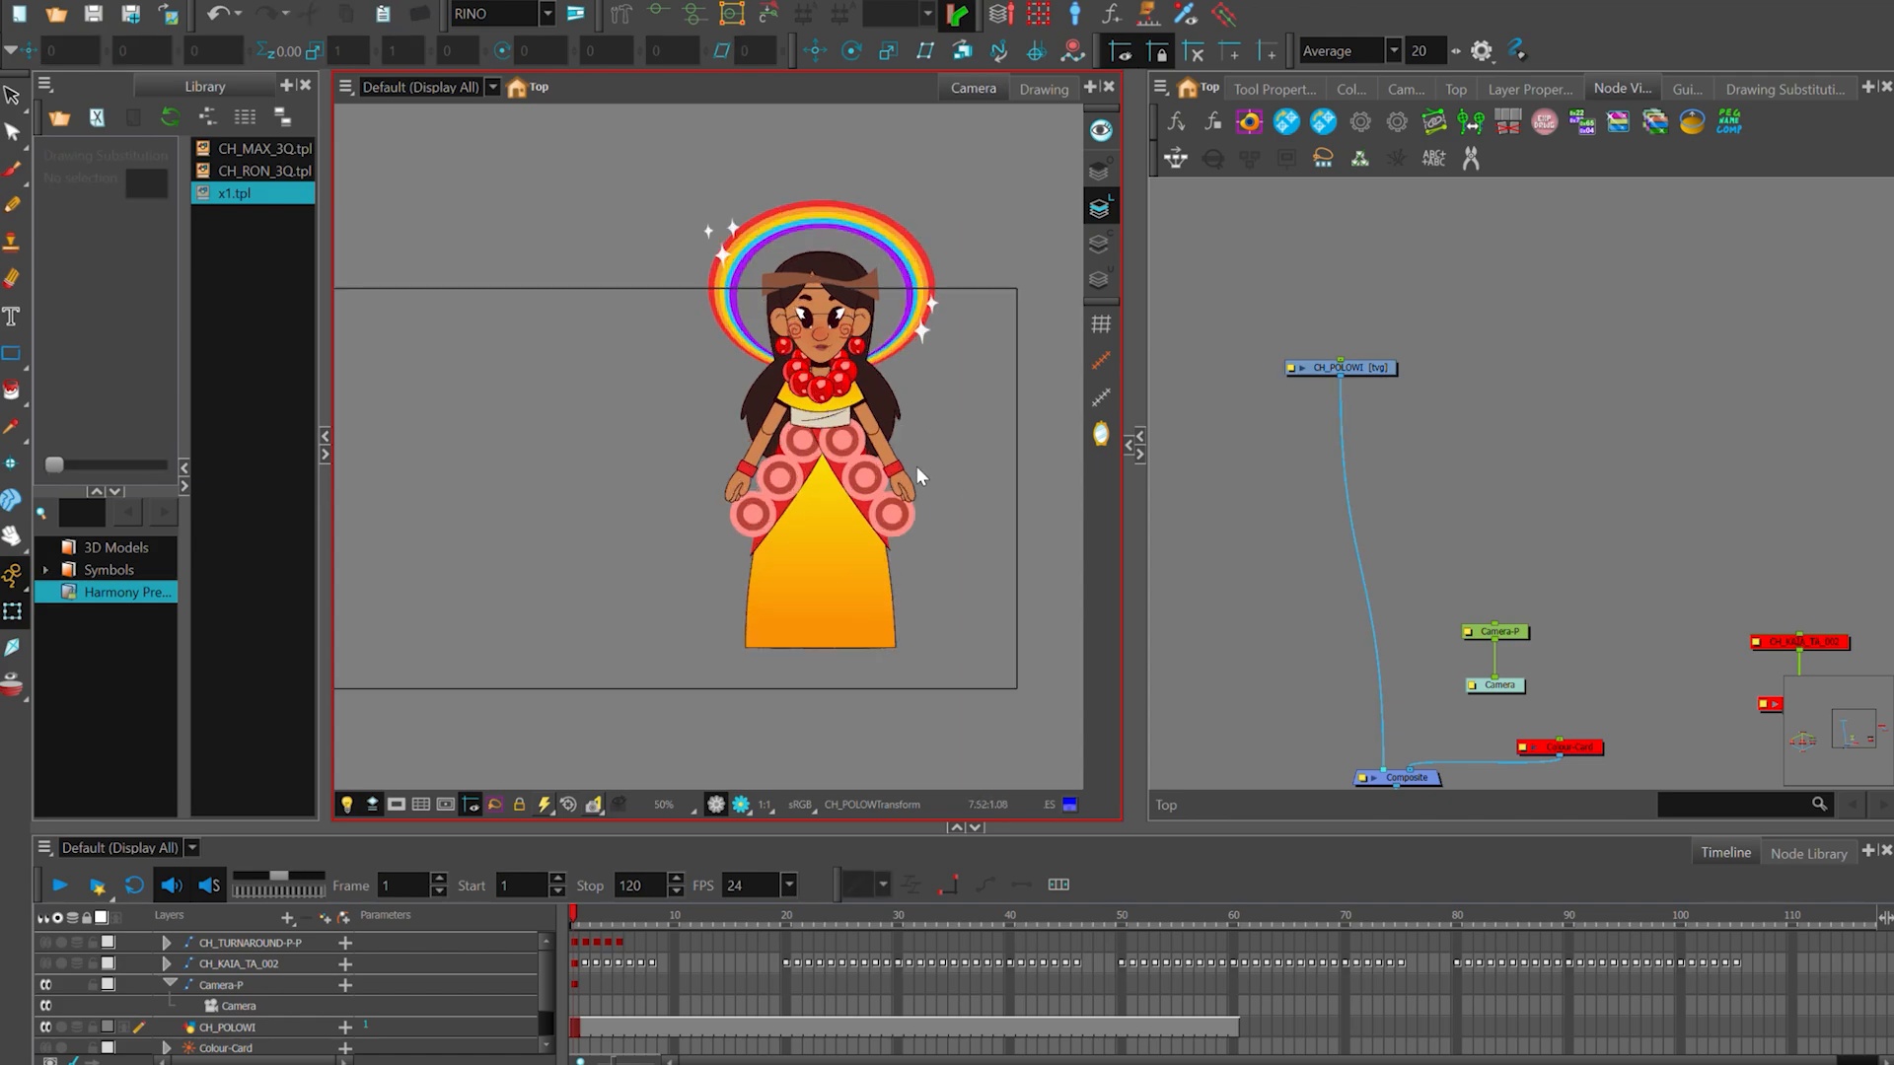
scroll(908, 462, down, 3)
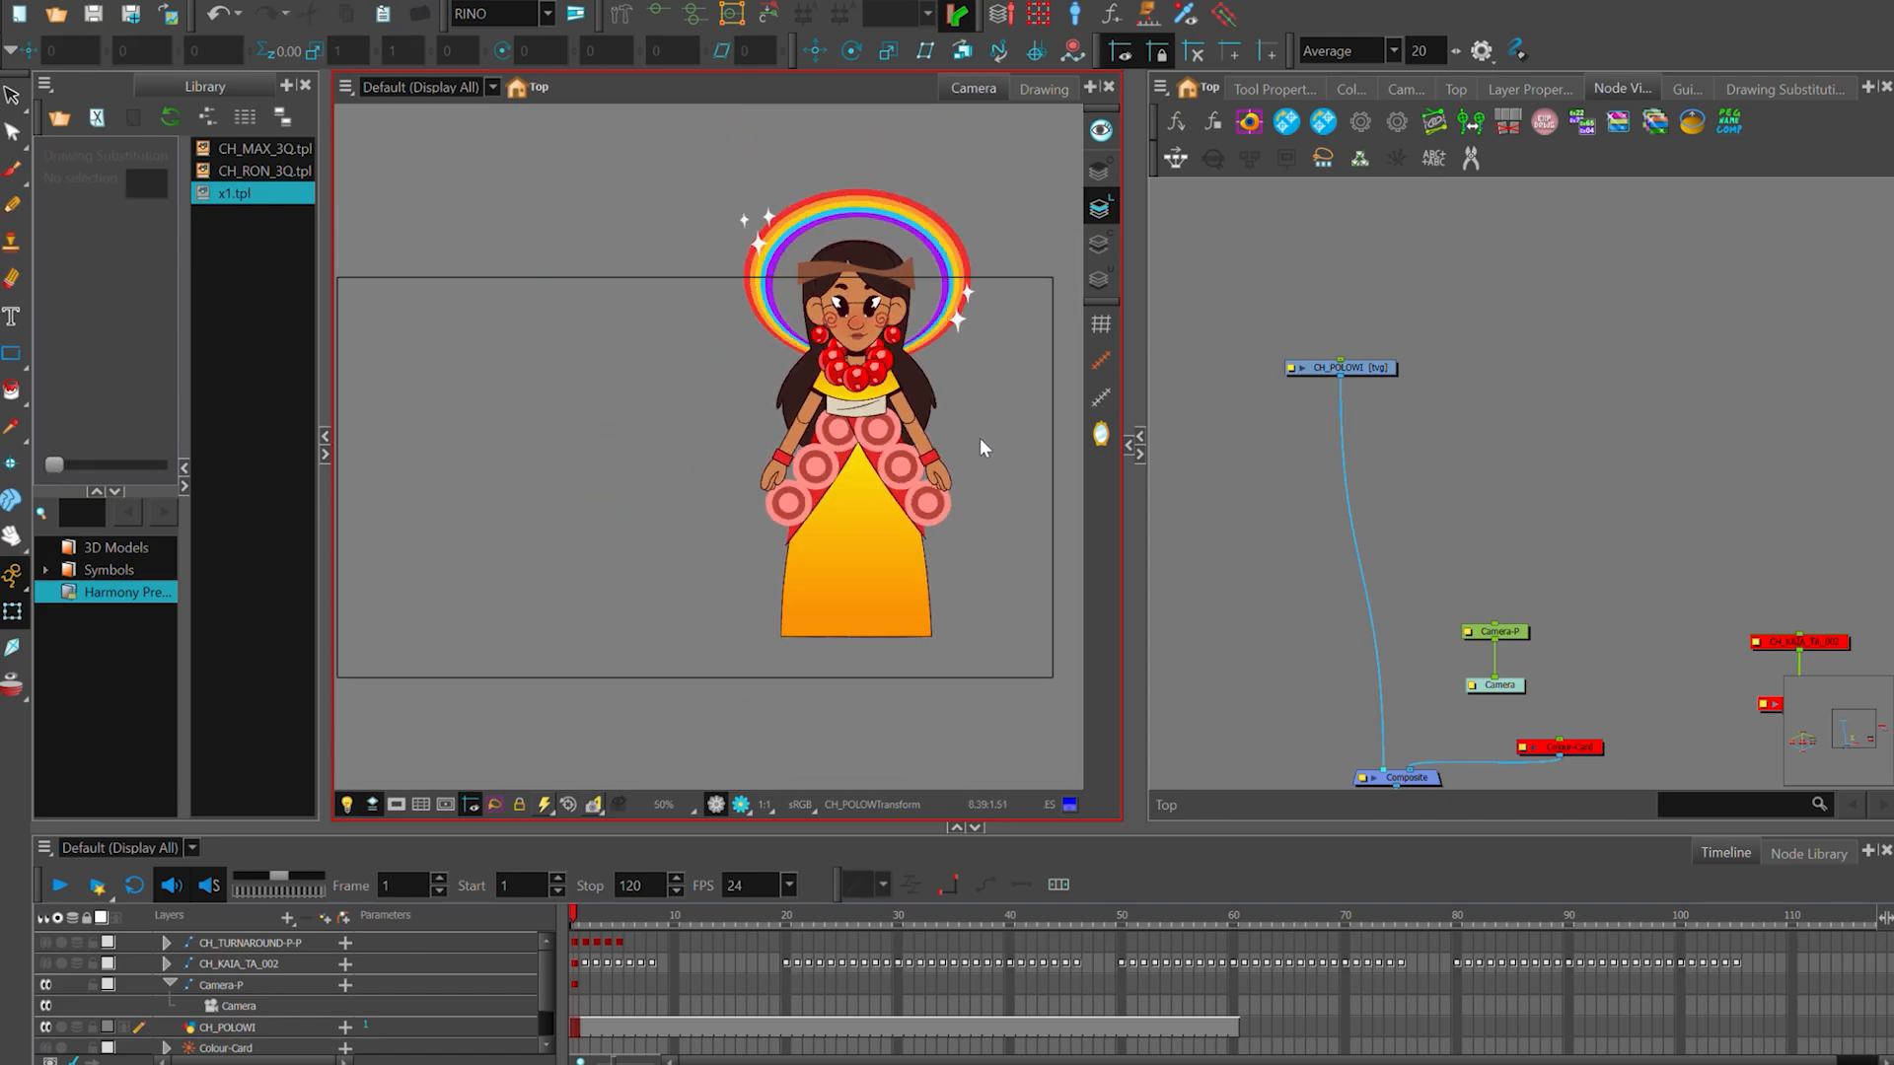
scroll(981, 441, down, 1)
scroll(1036, 379, up, 1)
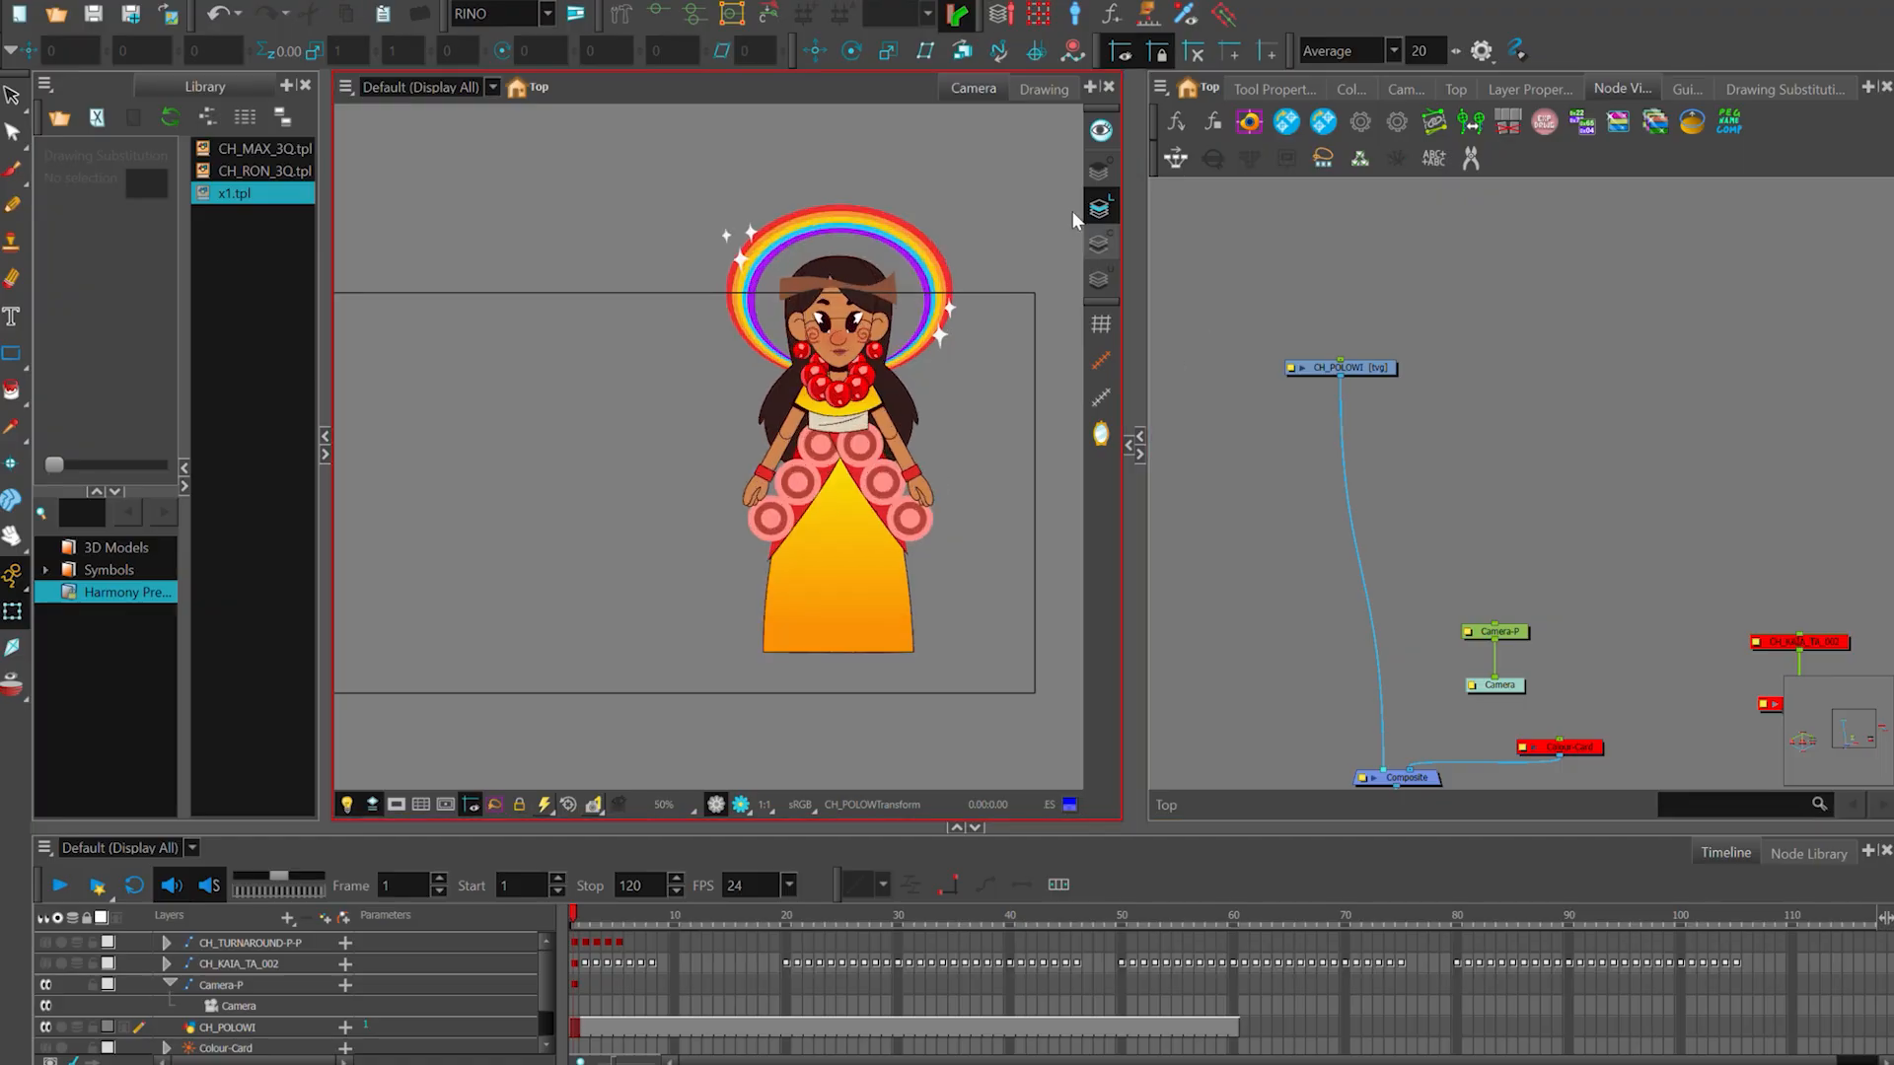
scroll(938, 448, down, 1)
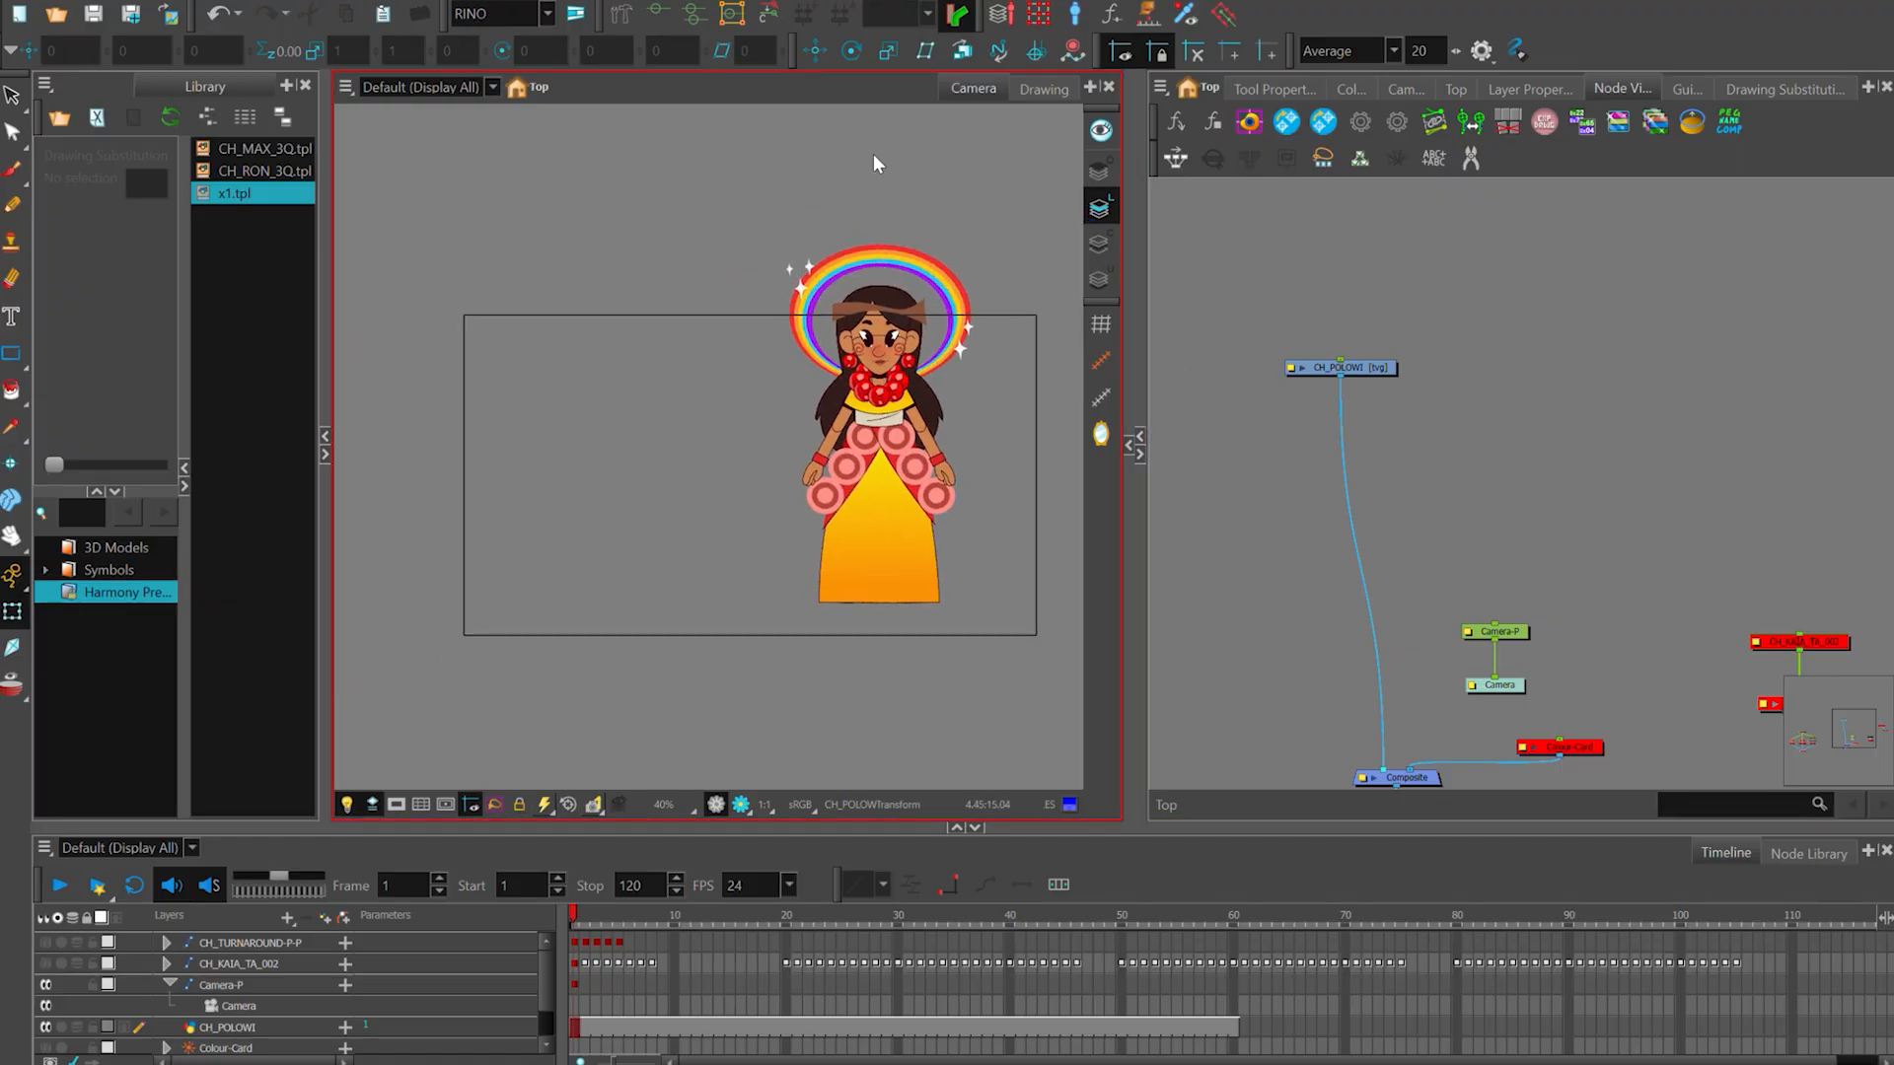
- Add vertical and horizontal guides crossing at the centre of the camera frame
click(892, 254)
click(1031, 460)
key(2)
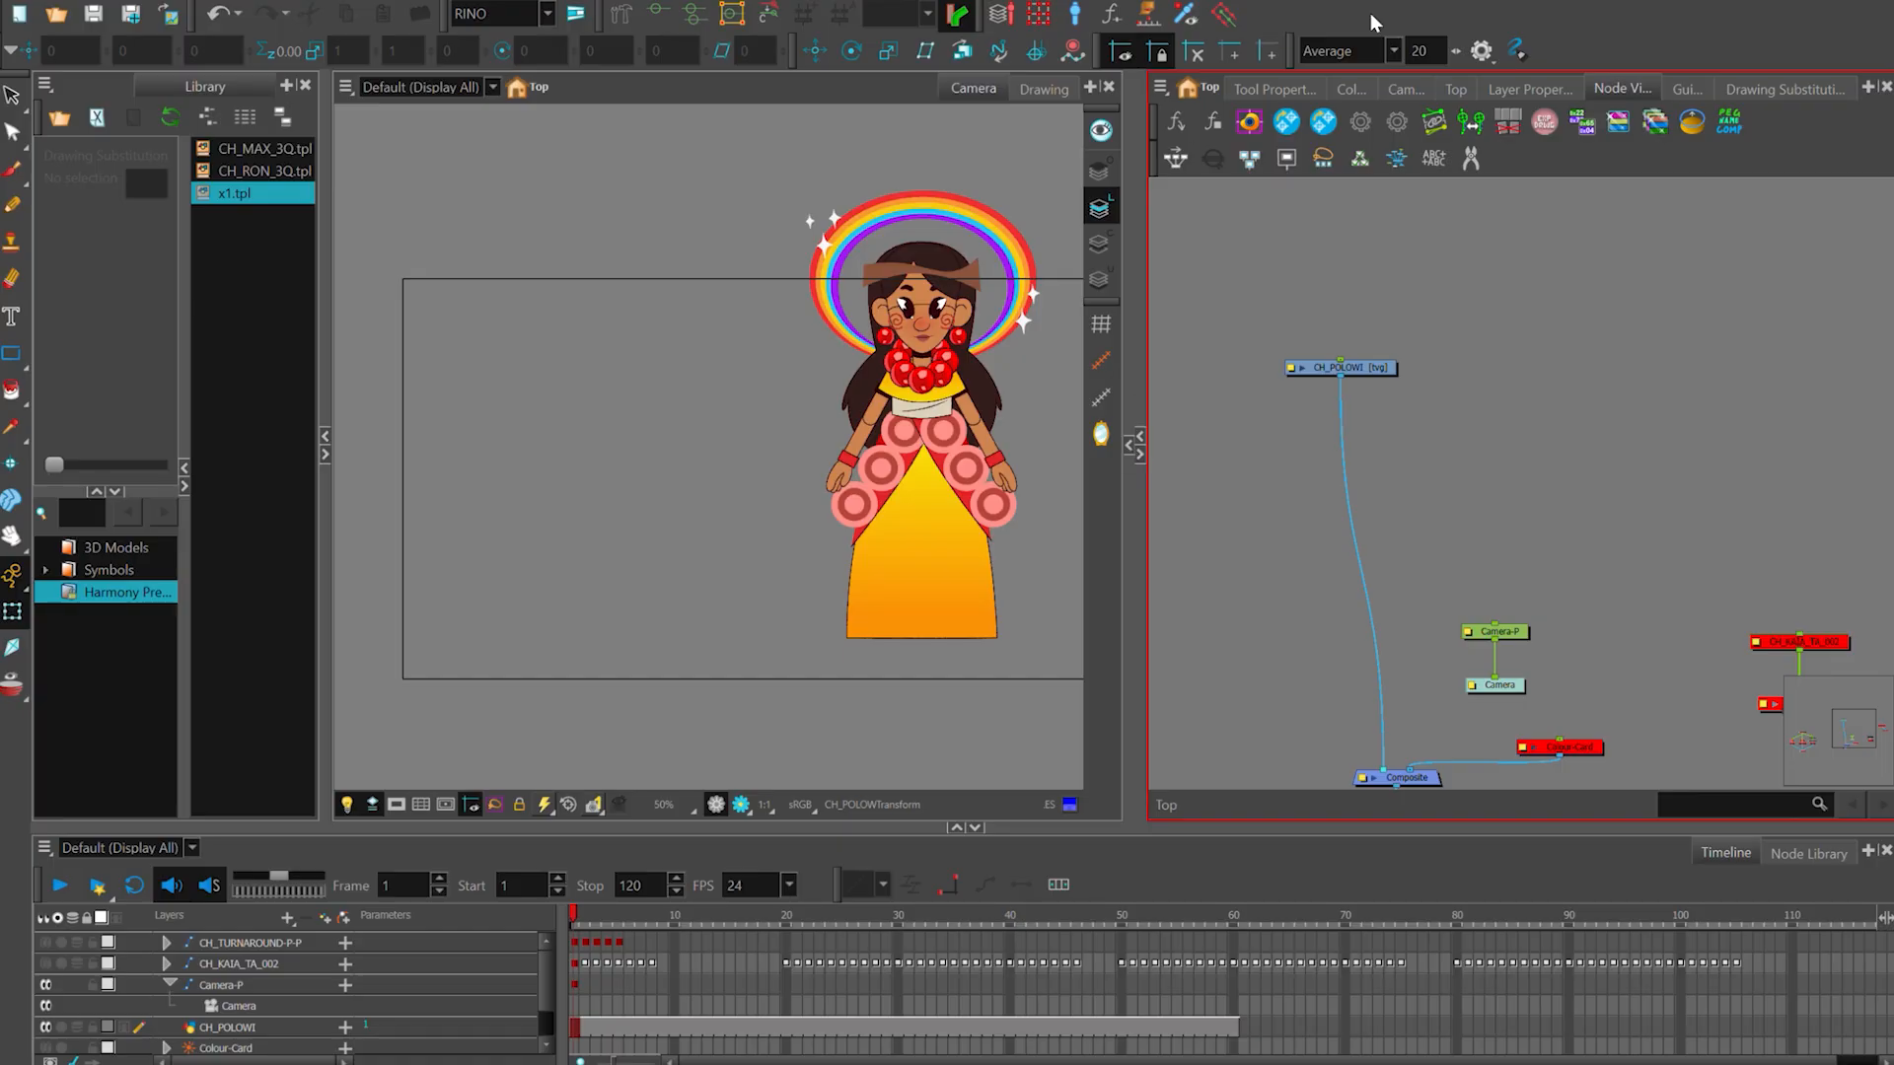
drag(1254, 57, 767, 307)
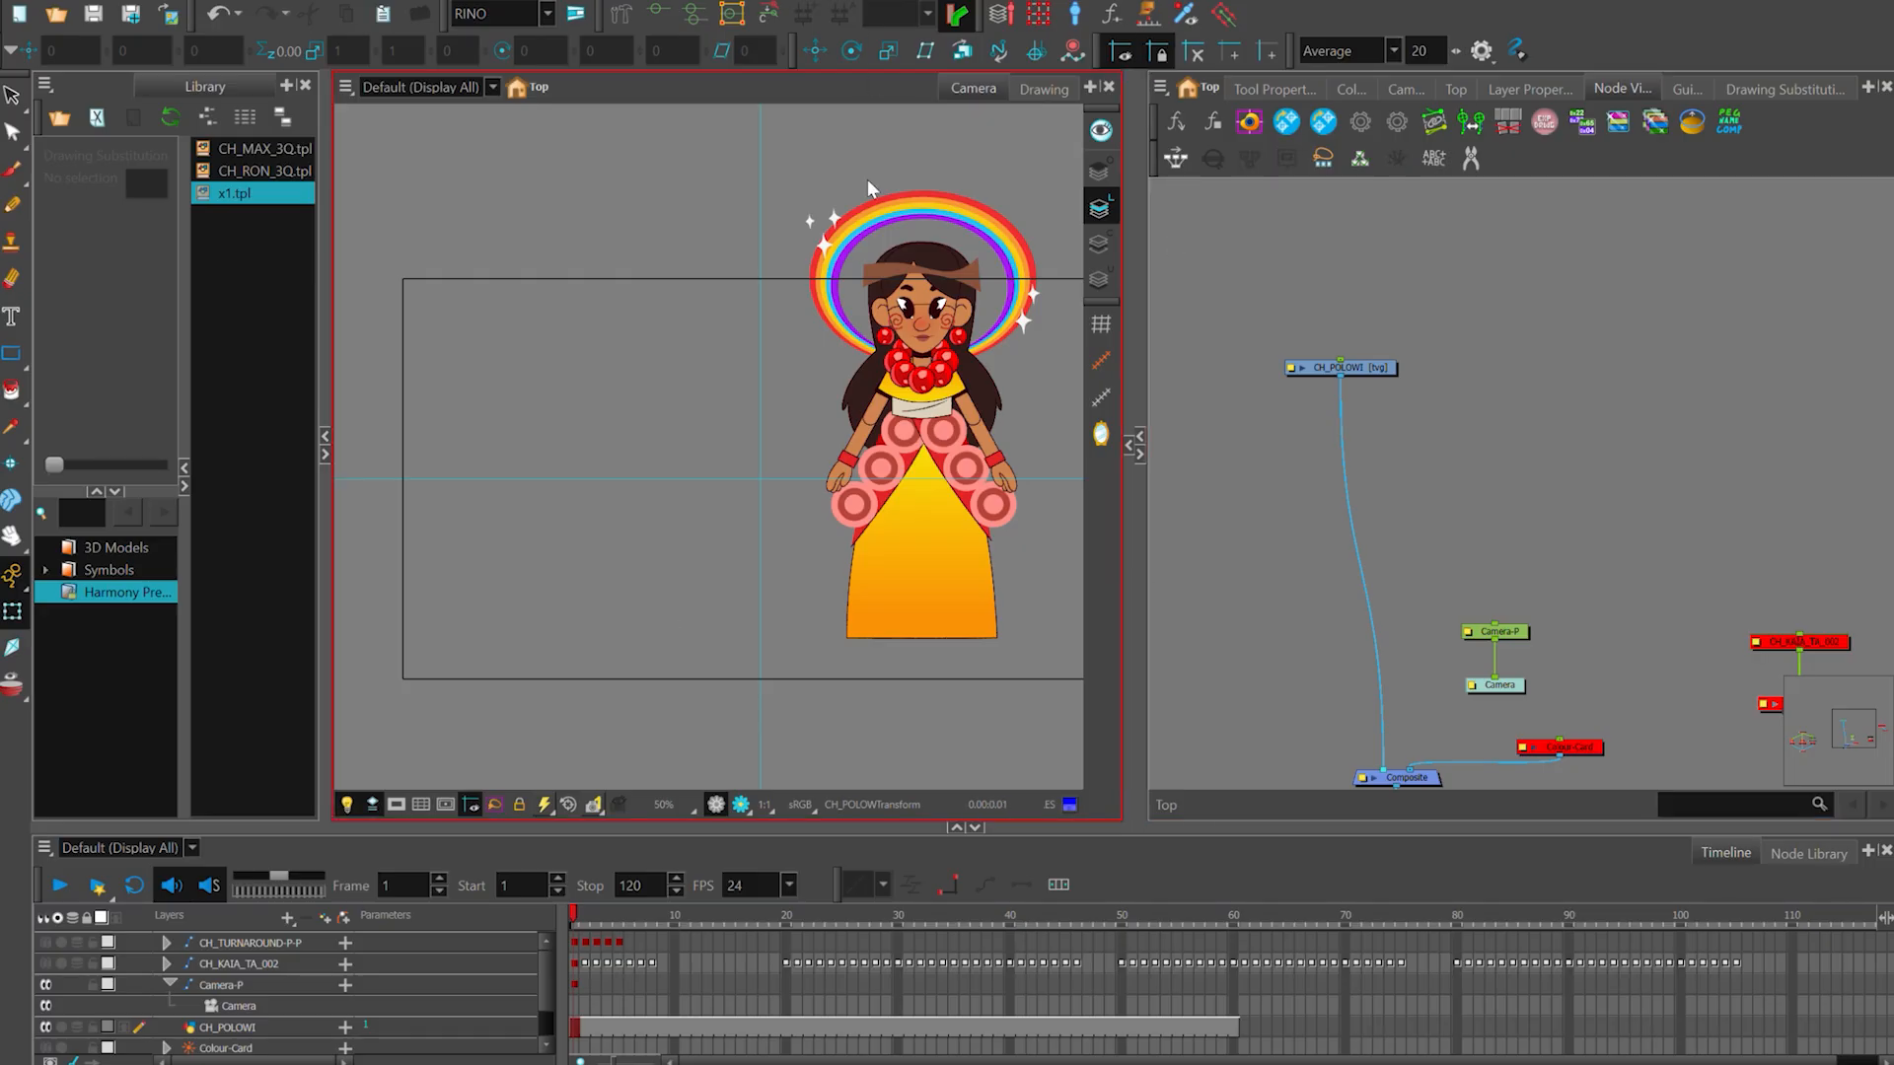
- Move the whole character artwork down to the camera frame's lower edge and closer to the vertical centre guide
key(alt+s)
key(ctrl+a)
scroll(941, 562, up, 1)
drag(973, 576, 770, 592)
drag(881, 551, 901, 622)
scroll(892, 602, up, 1)
drag(736, 485, 971, 442)
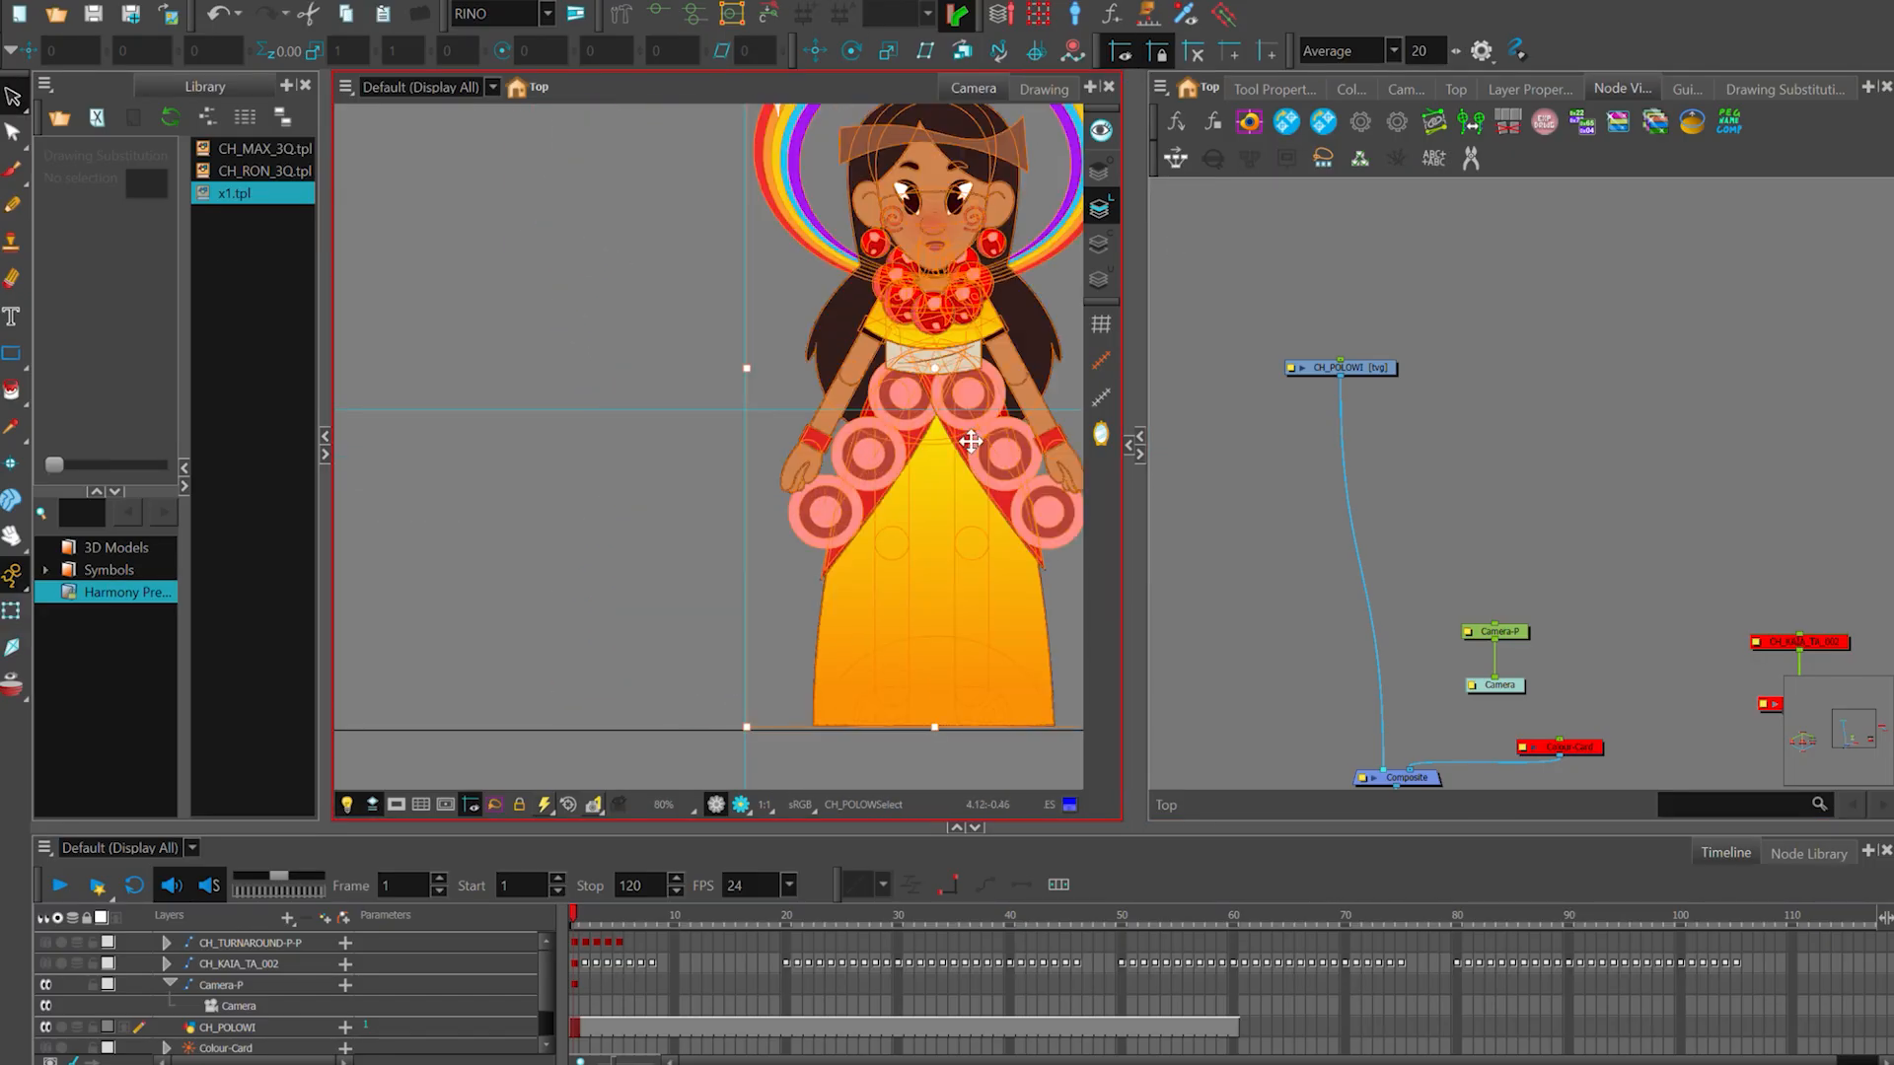
scroll(849, 451, down, 1)
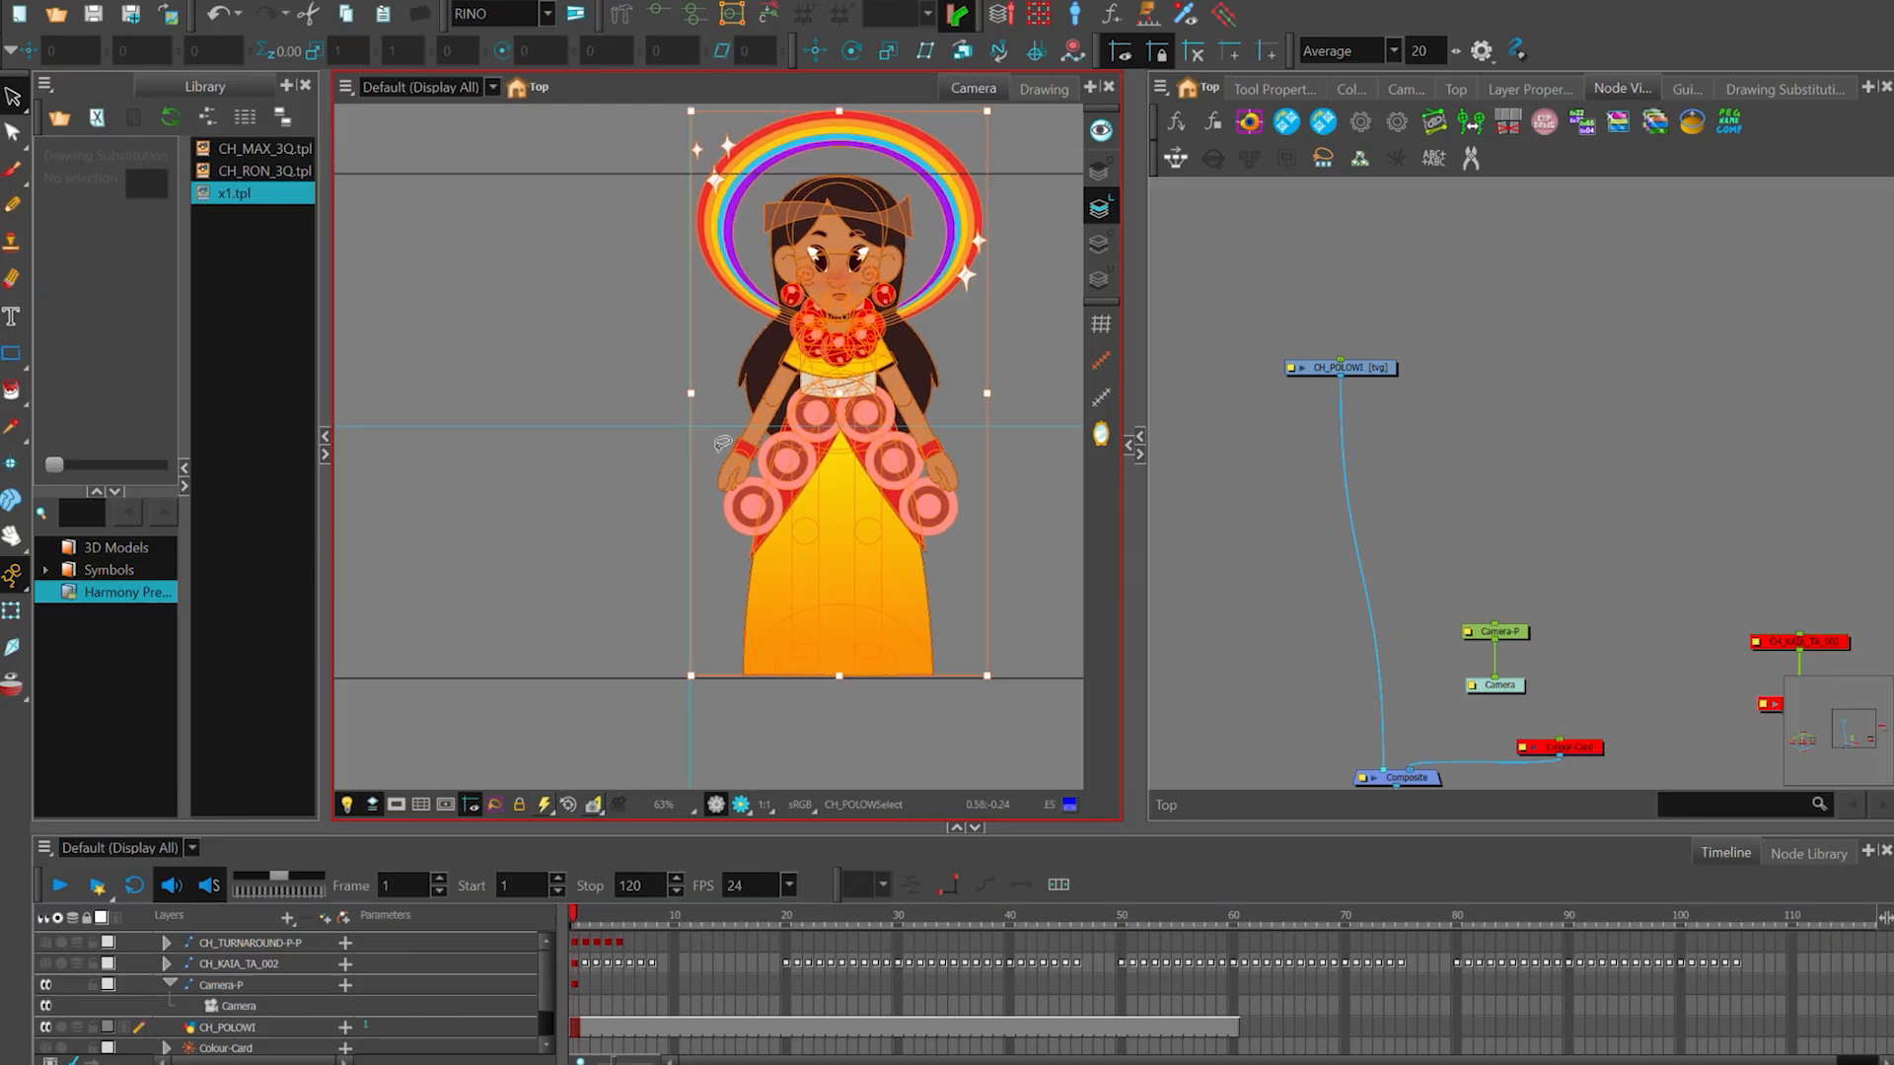
key(shift+t)
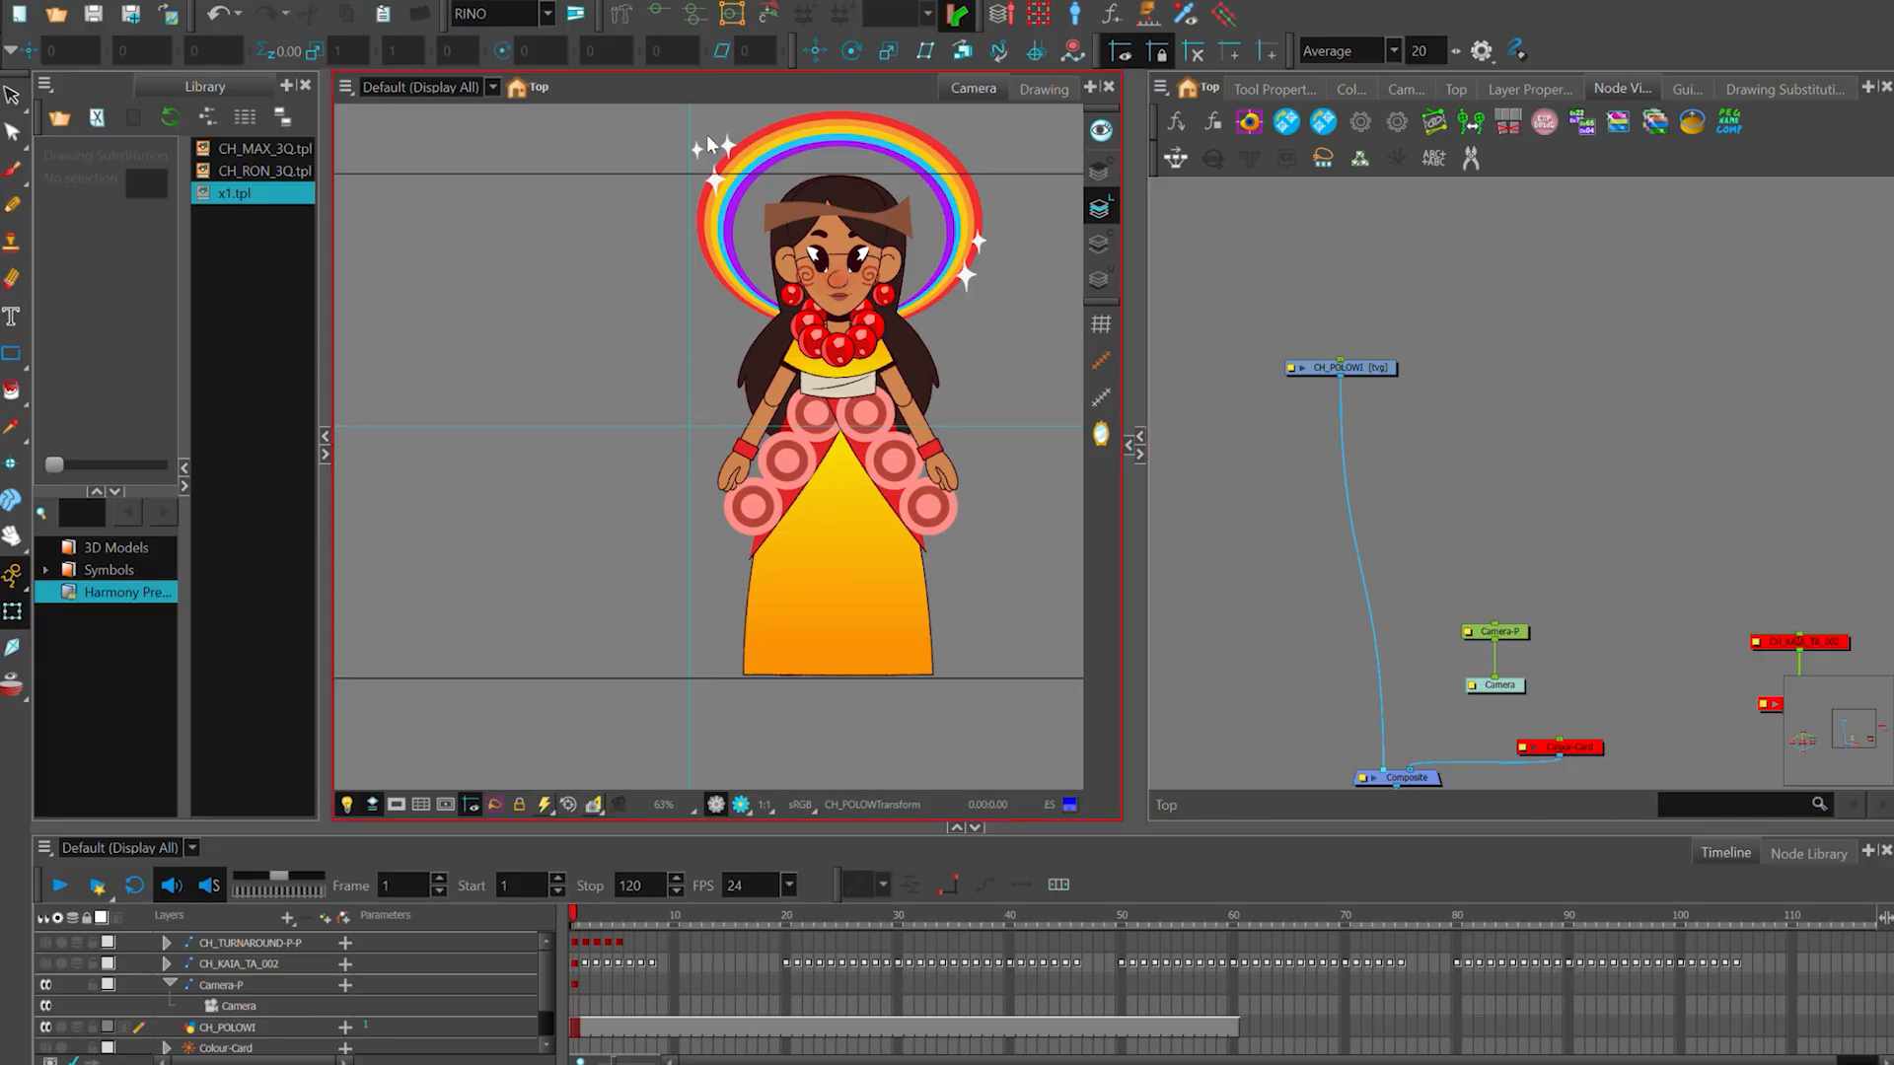
scroll(953, 508, down, 1)
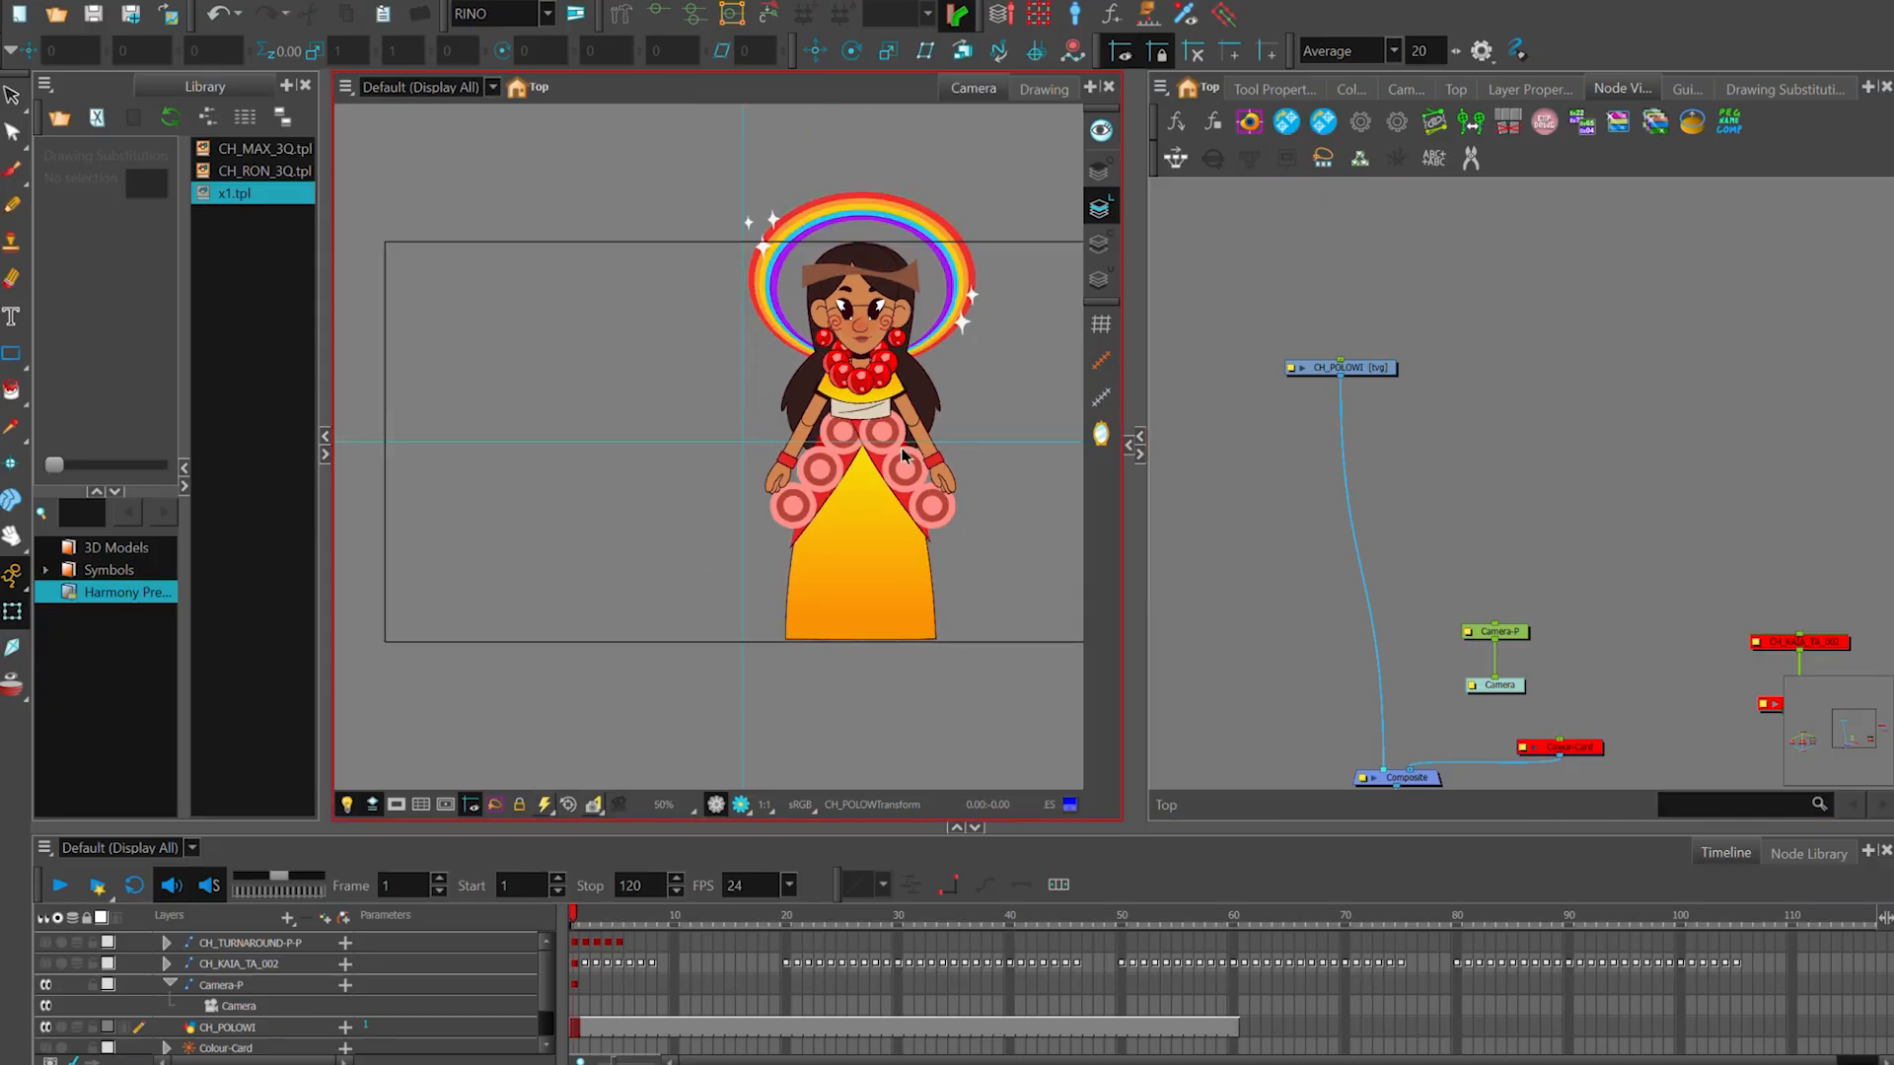
- Move the whole character artwork sideways so the body is centred on the vertical guide
key(alt+s)
key(ctrl+a)
scroll(903, 479, up, 2)
drag(909, 494, 667, 634)
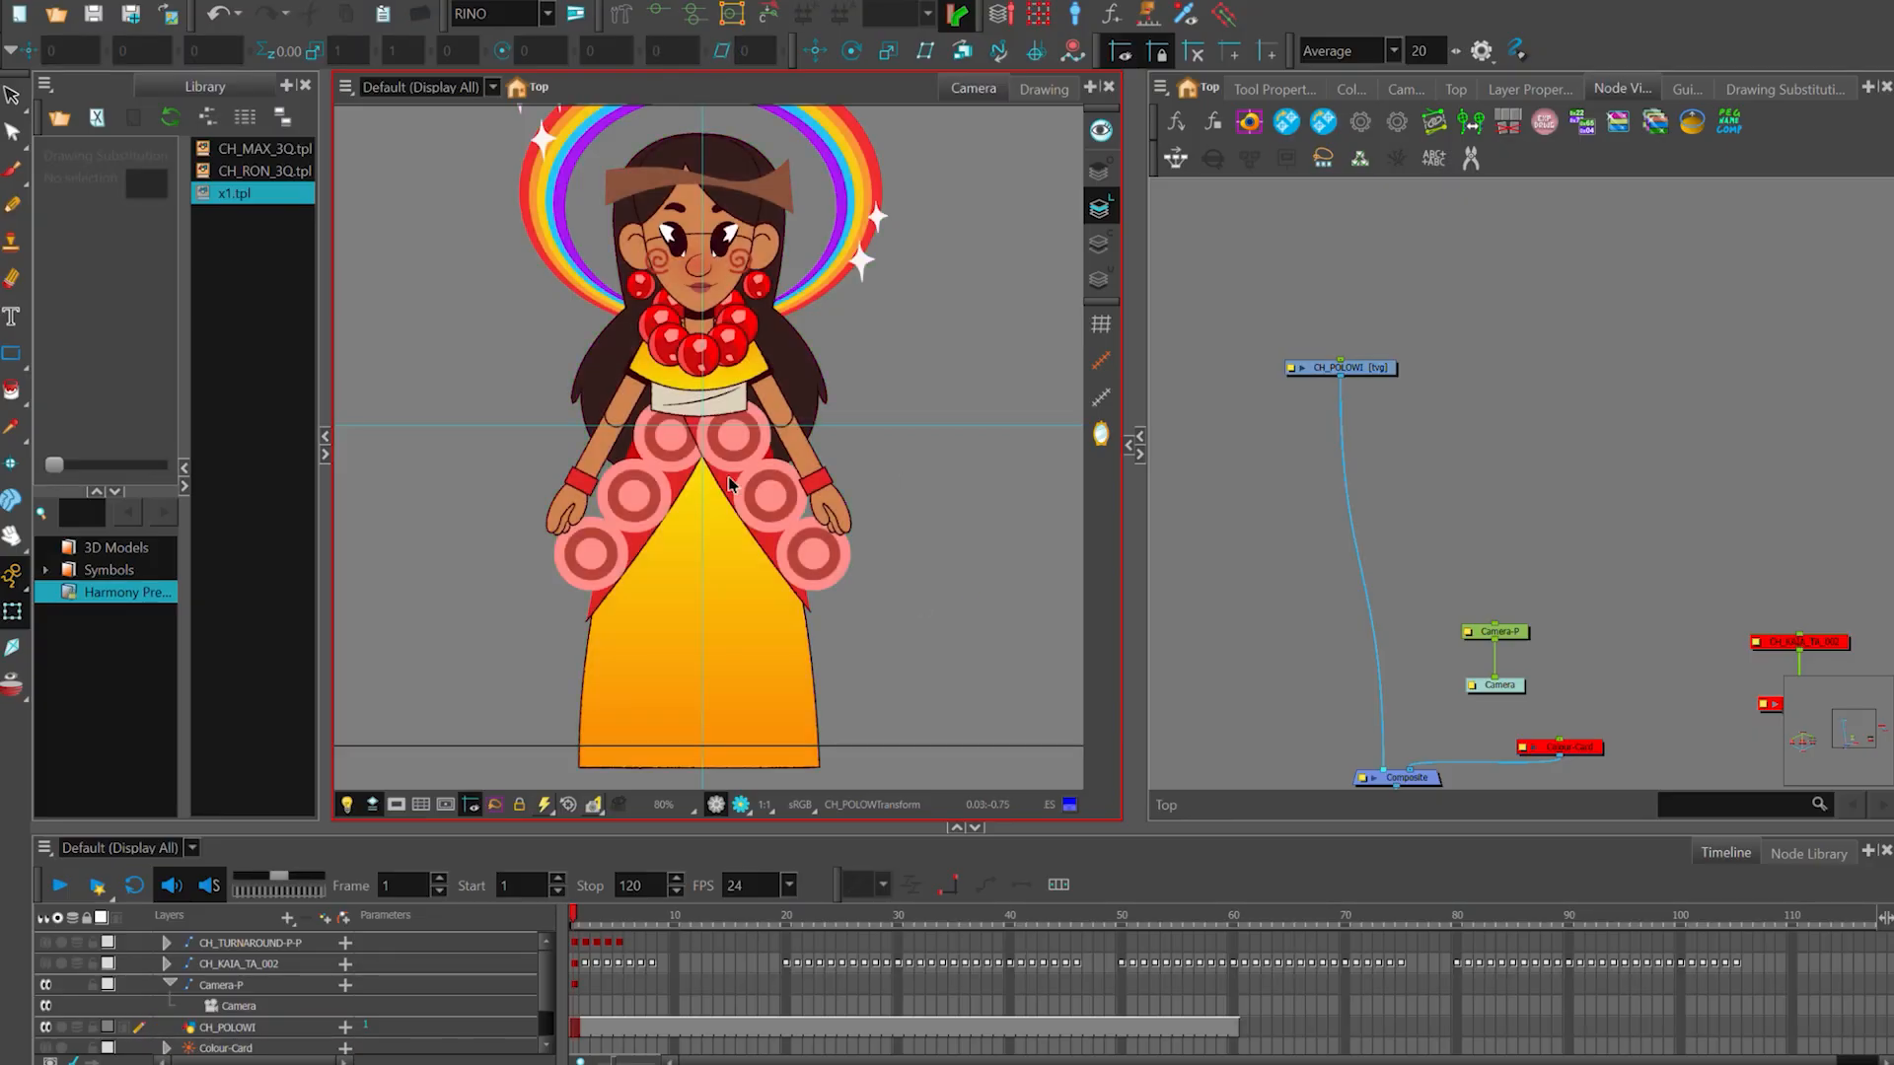
- Select the character artwork and examine how its skirt, torso and face line up with the vertical centre guide
scroll(837, 521, up, 1)
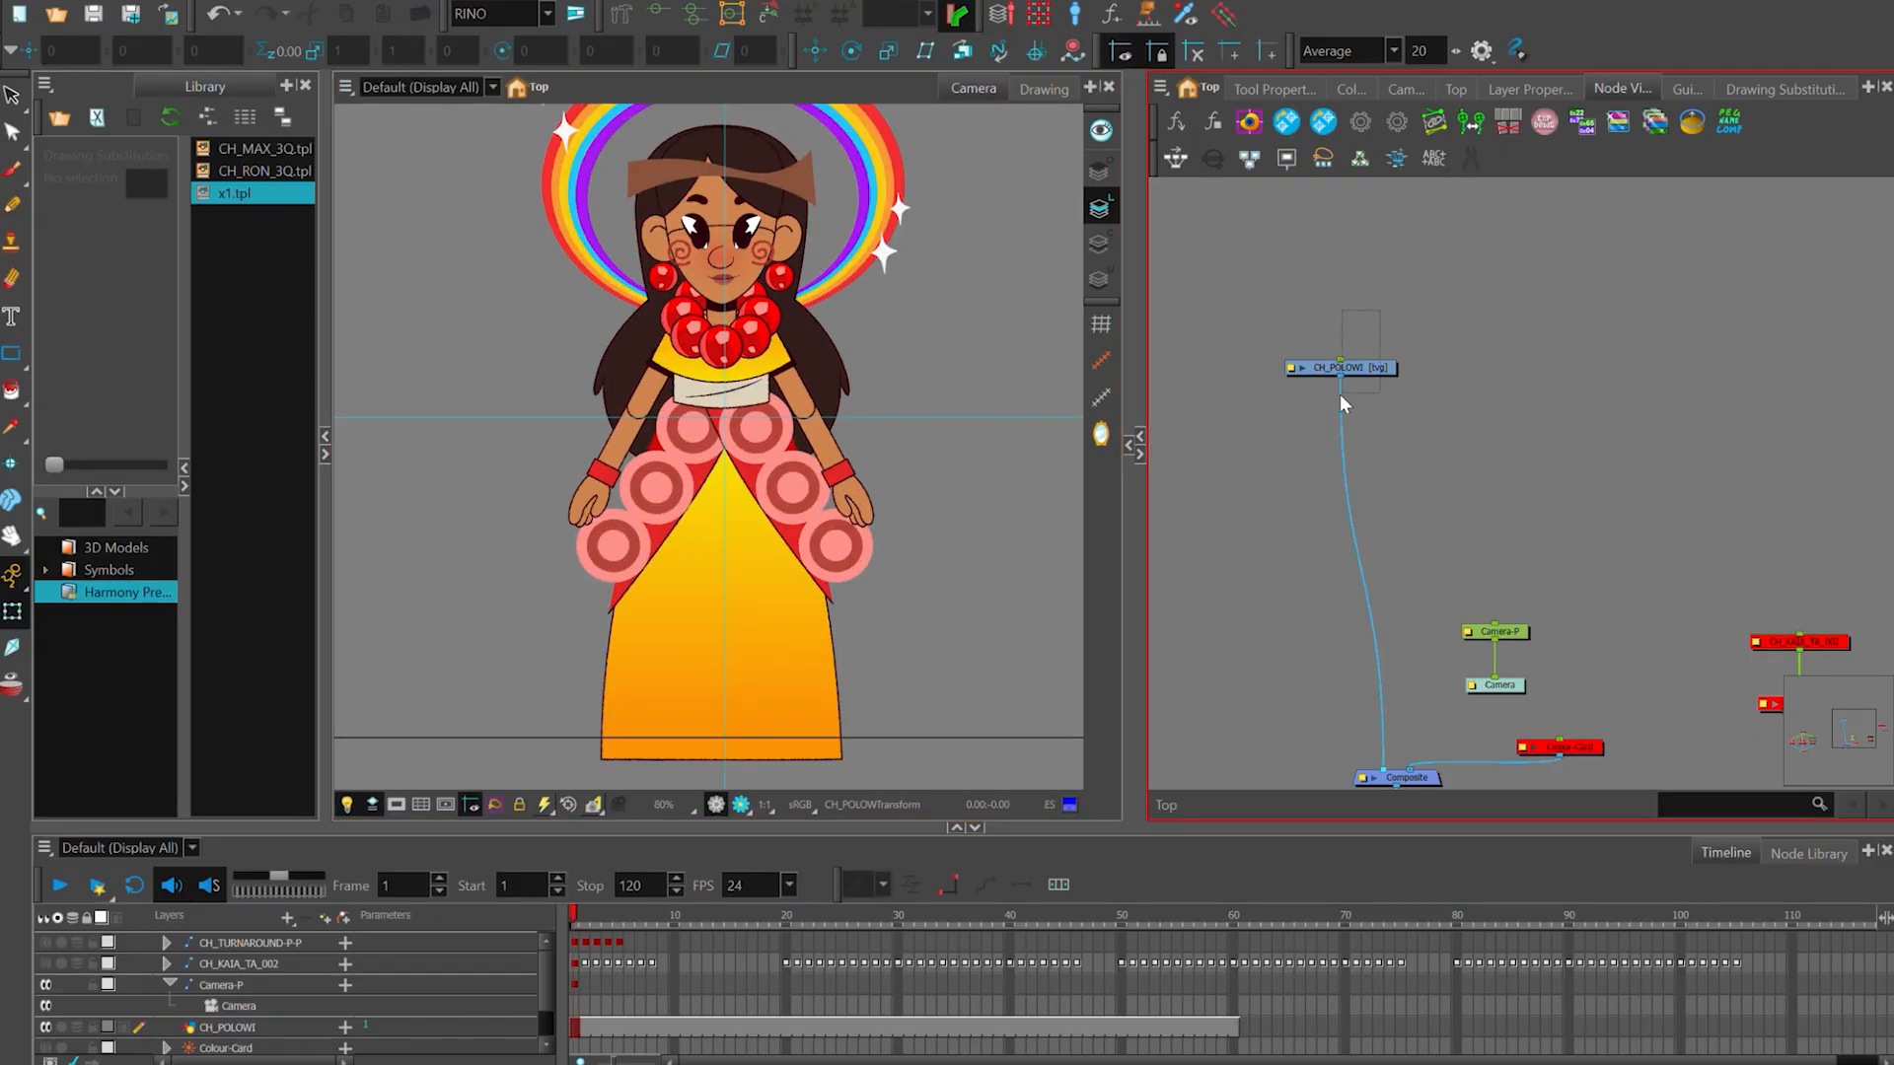
click(822, 550)
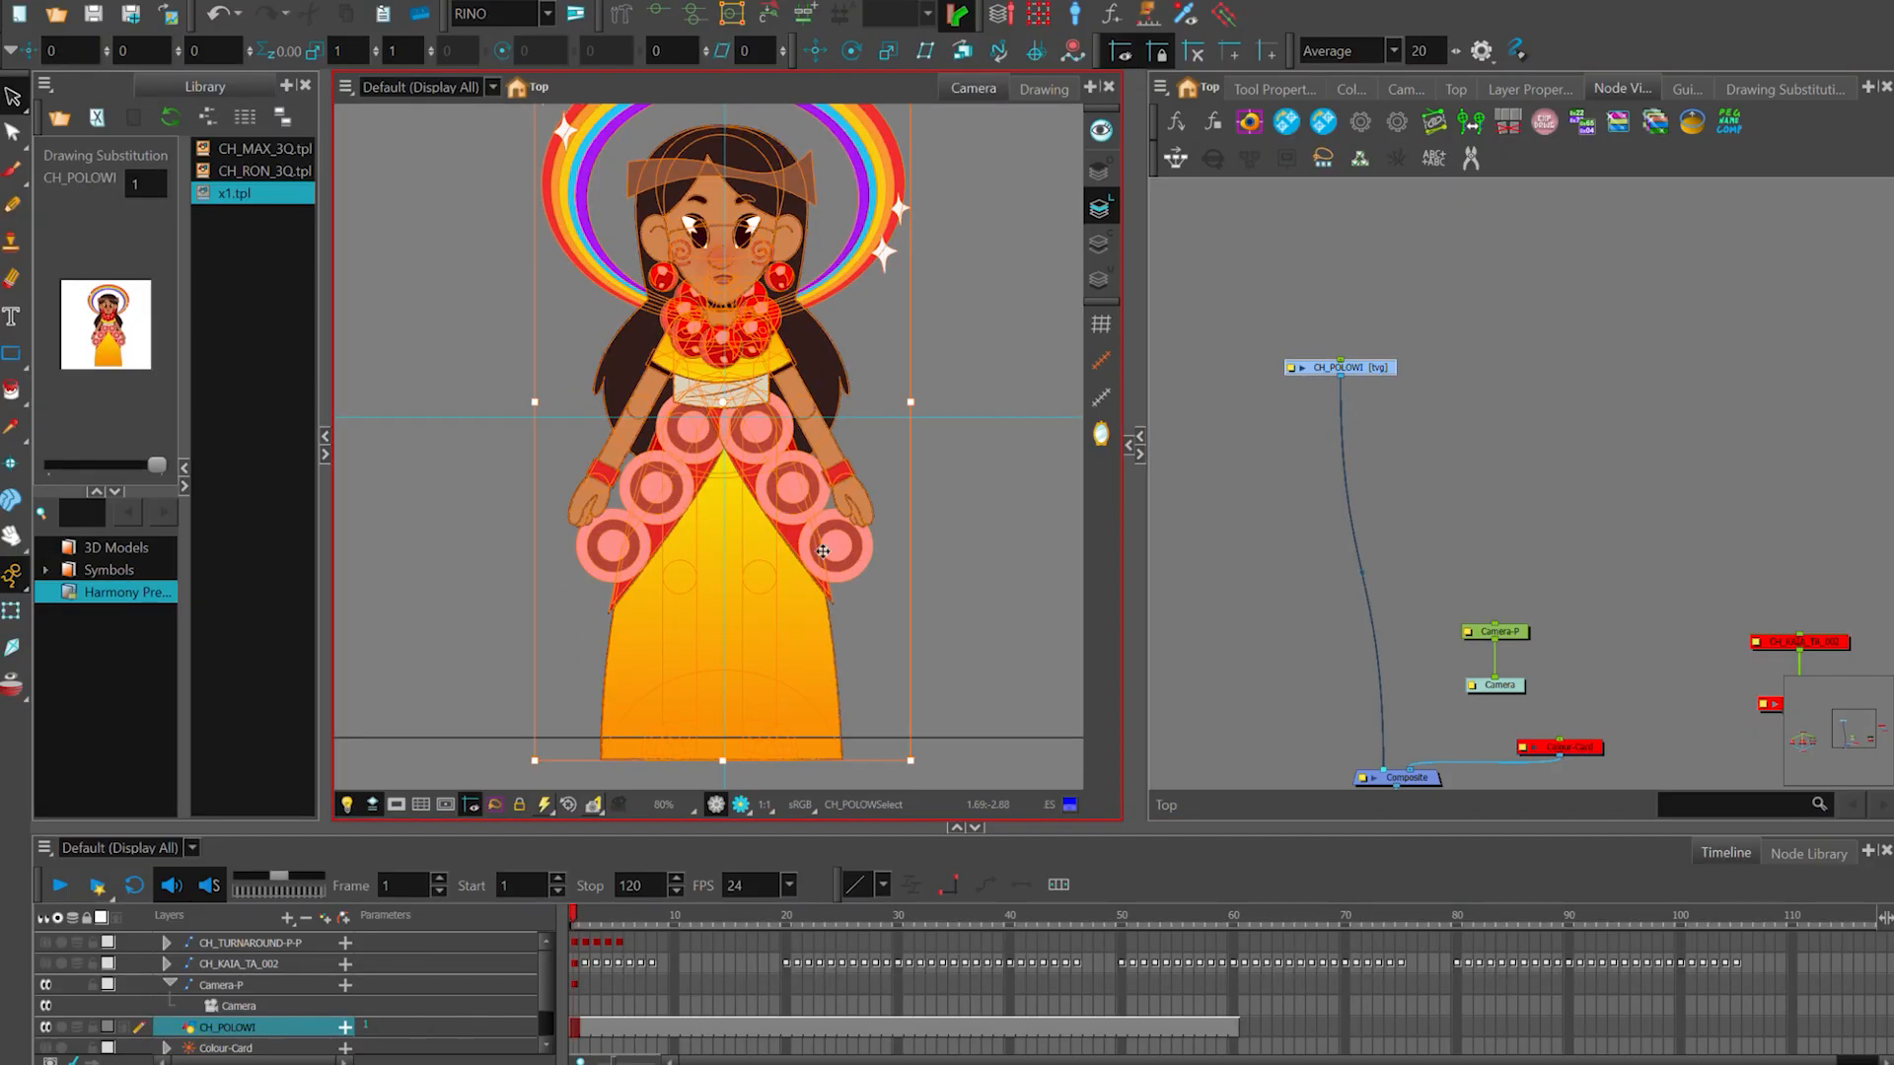
scroll(786, 532, up, 3)
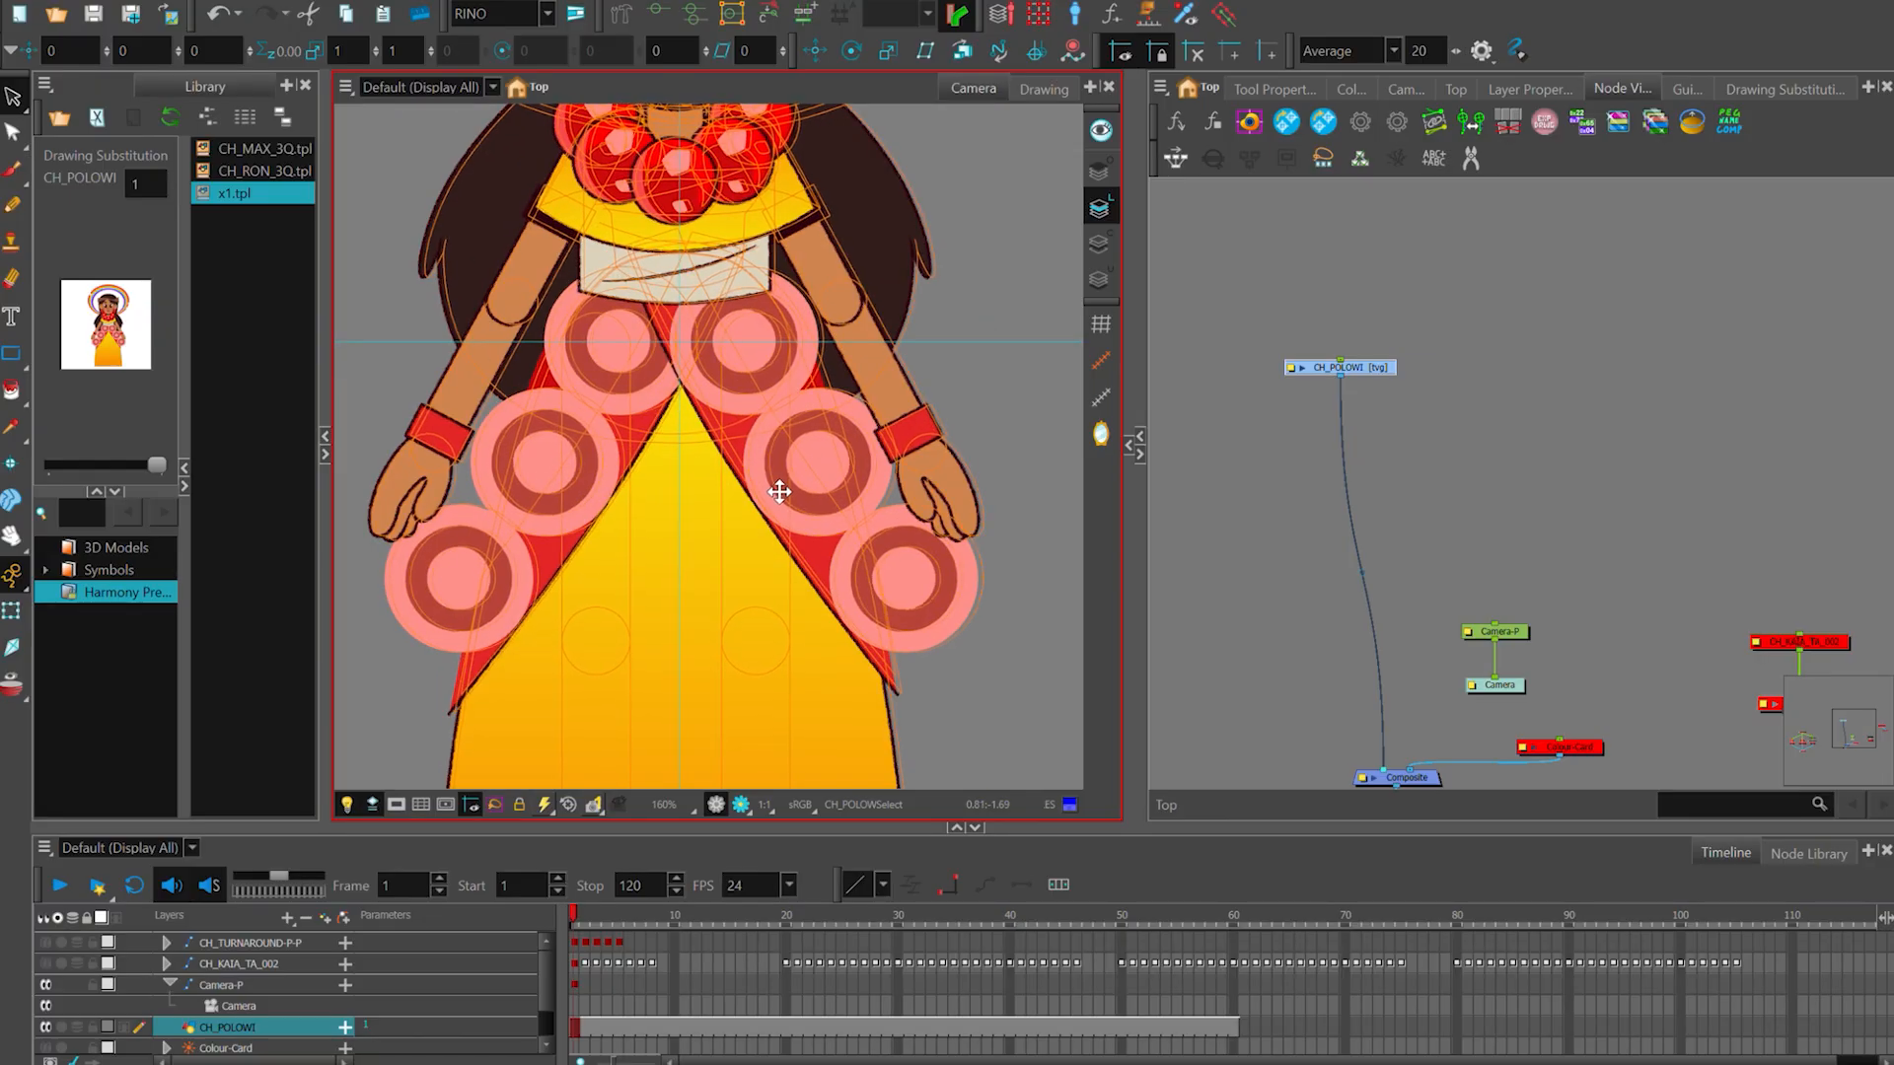
drag(784, 348, 790, 668)
scroll(749, 471, up, 2)
drag(747, 471, 745, 769)
scroll(739, 464, up, 1)
scroll(780, 596, down, 3)
scroll(730, 361, down, 1)
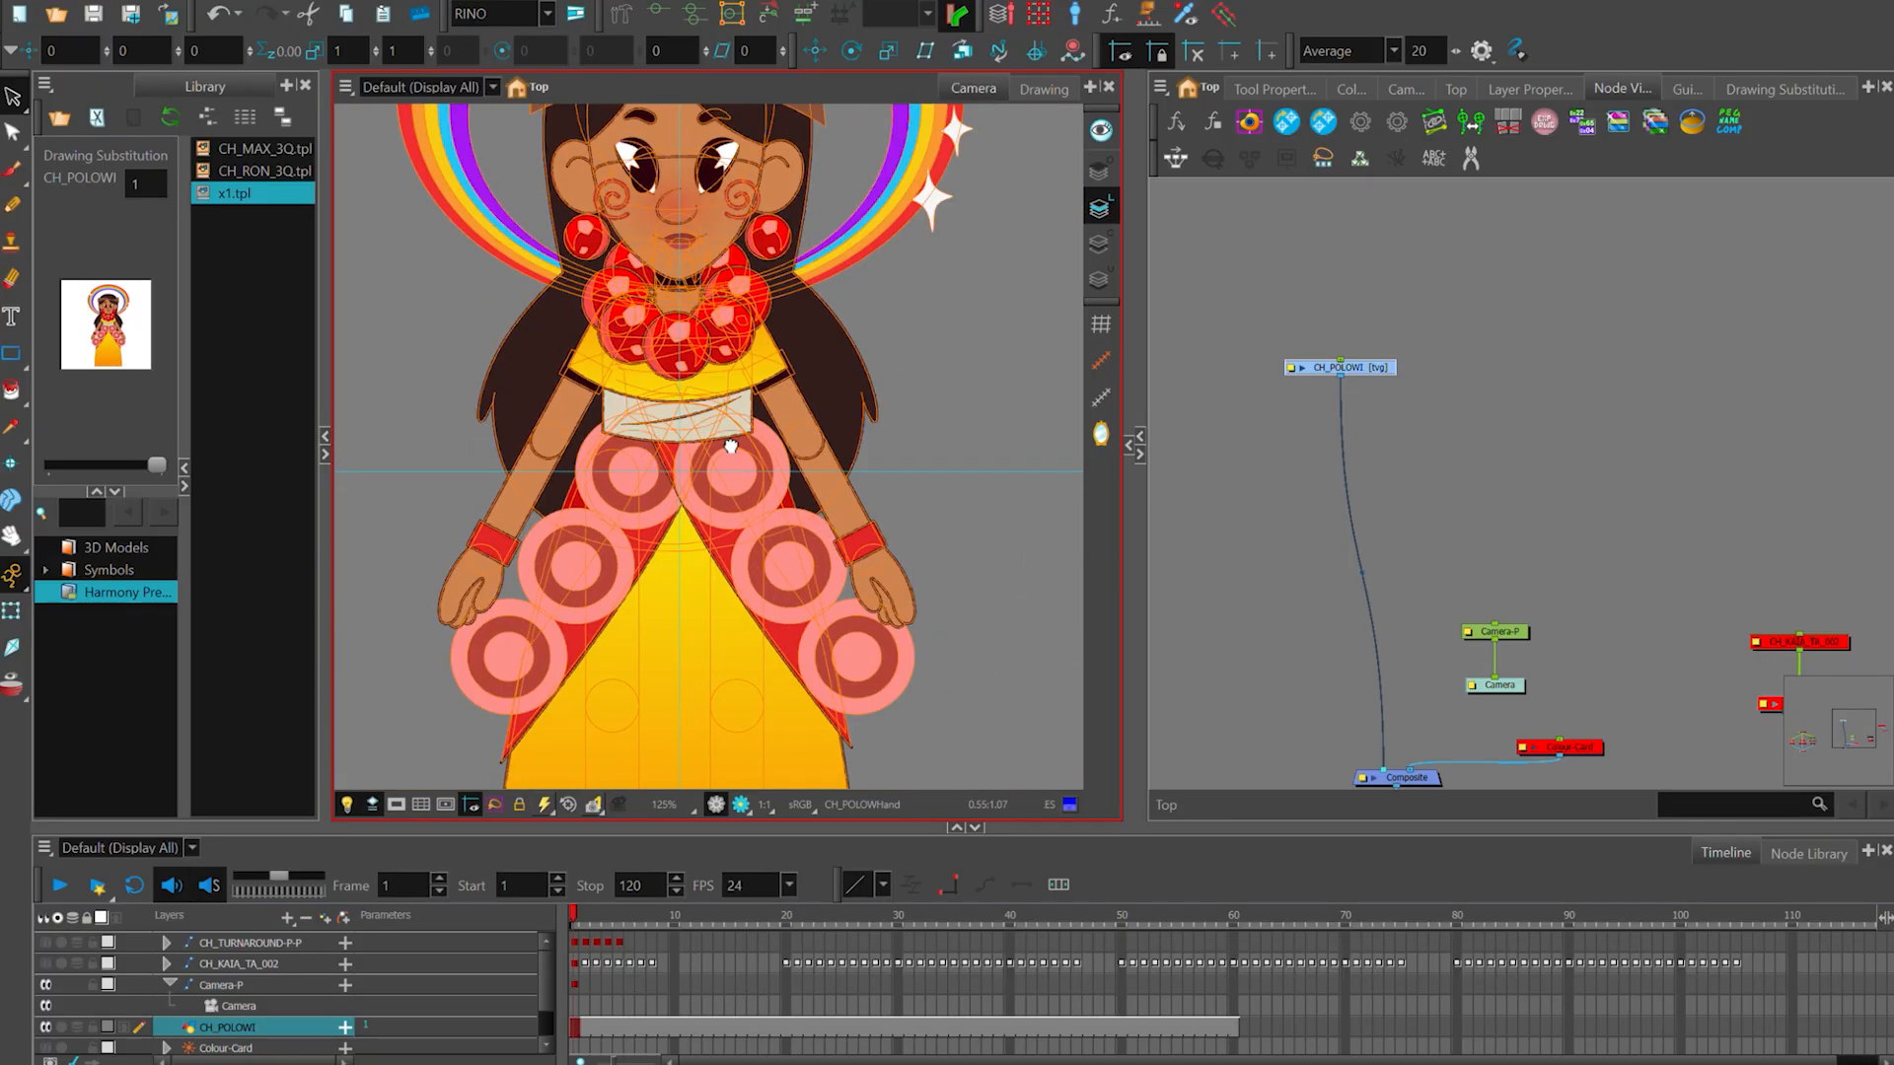
scroll(760, 636, up, 1)
- Nudge the character artwork slightly upward, keeping the face centred on the vertical guide, and deselect it
drag(757, 517, 739, 478)
scroll(708, 444, up, 2)
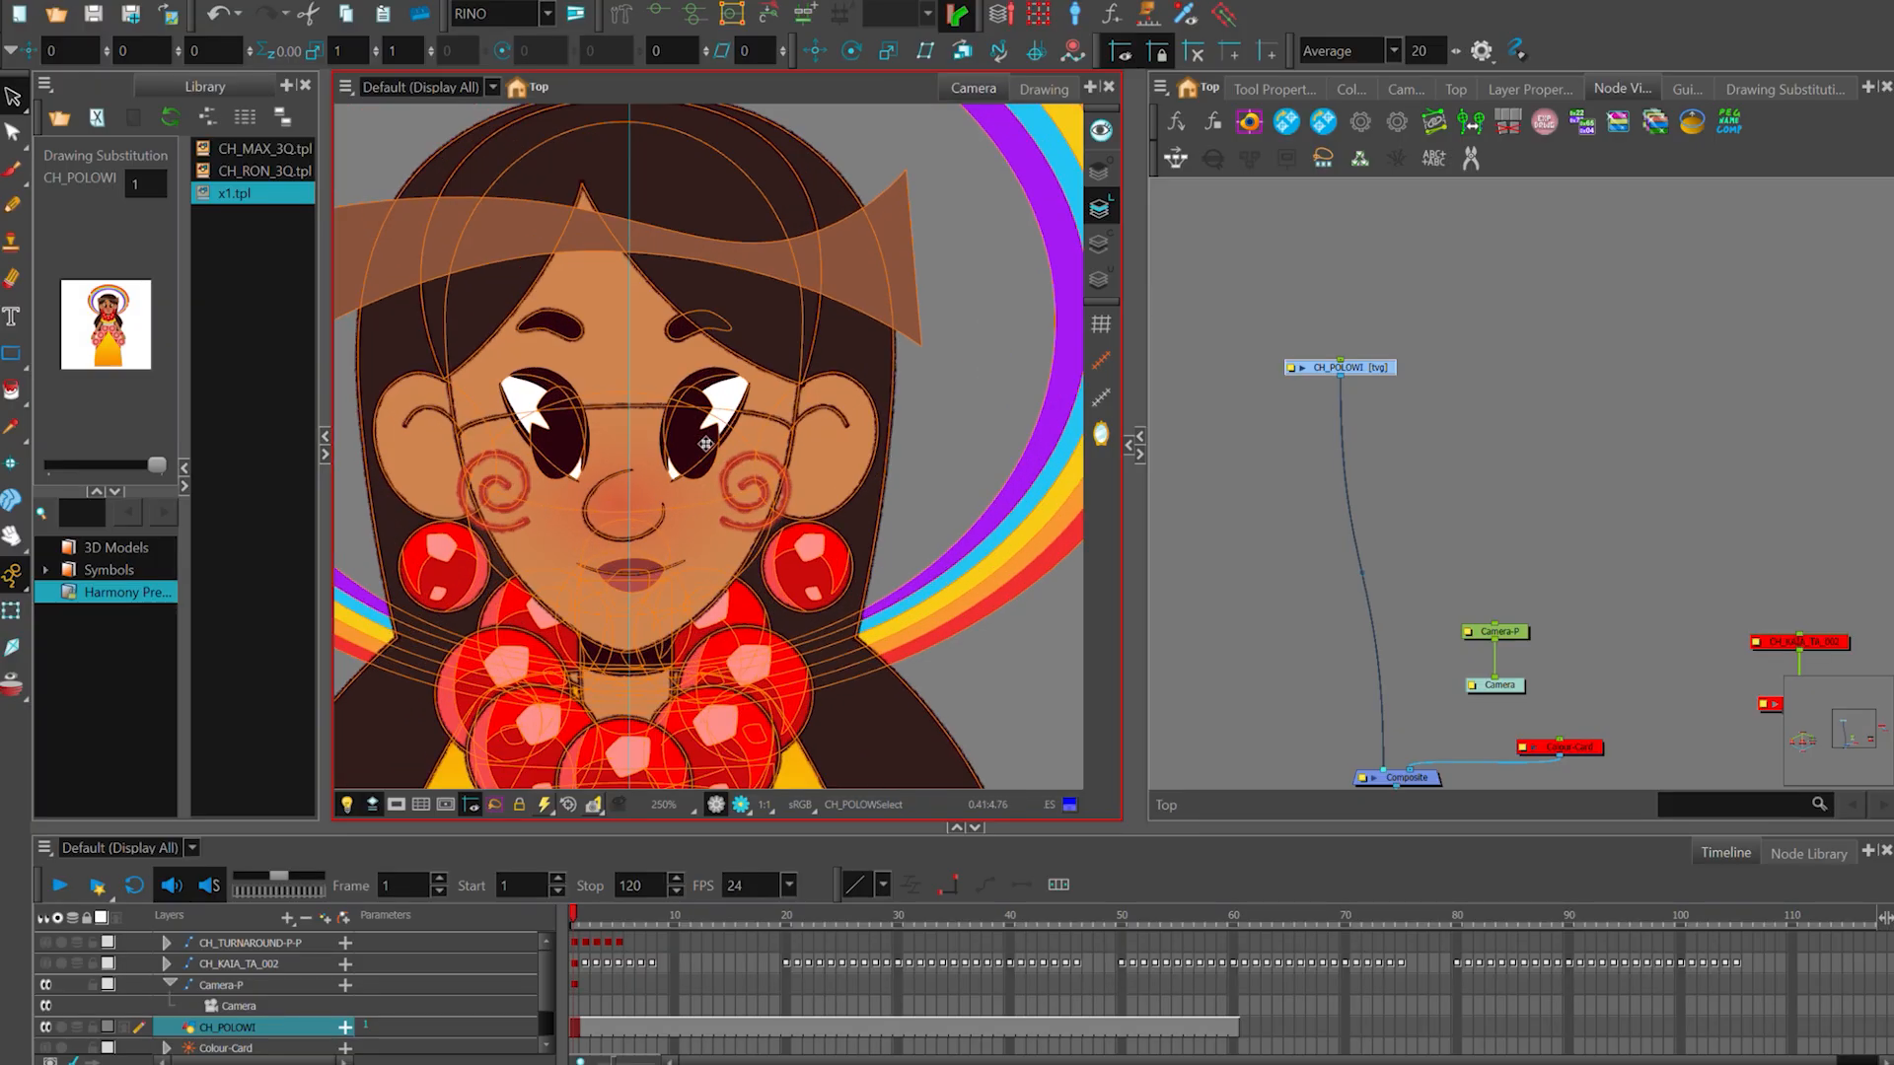
scroll(679, 523, up, 4)
scroll(642, 584, down, 1)
drag(700, 530, 712, 532)
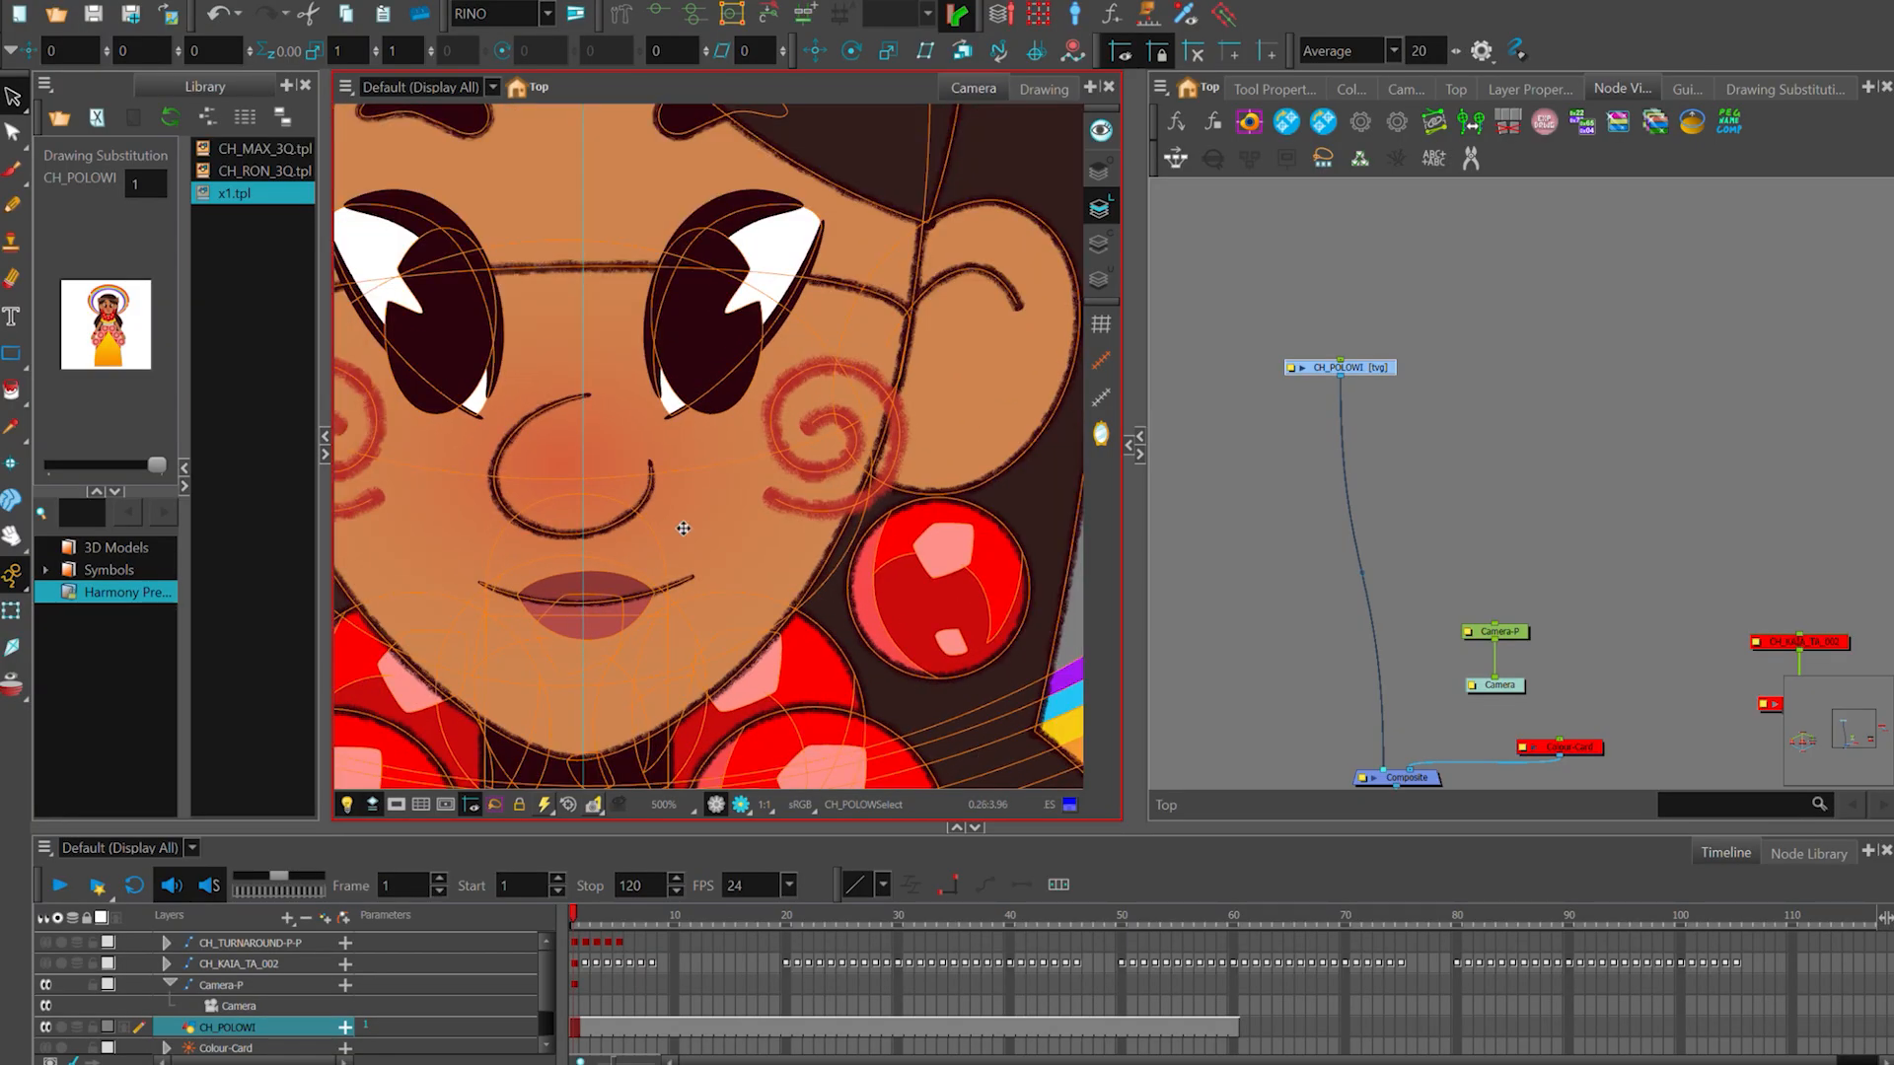
scroll(712, 532, down, 2)
scroll(714, 528, down, 1)
scroll(733, 390, down, 2)
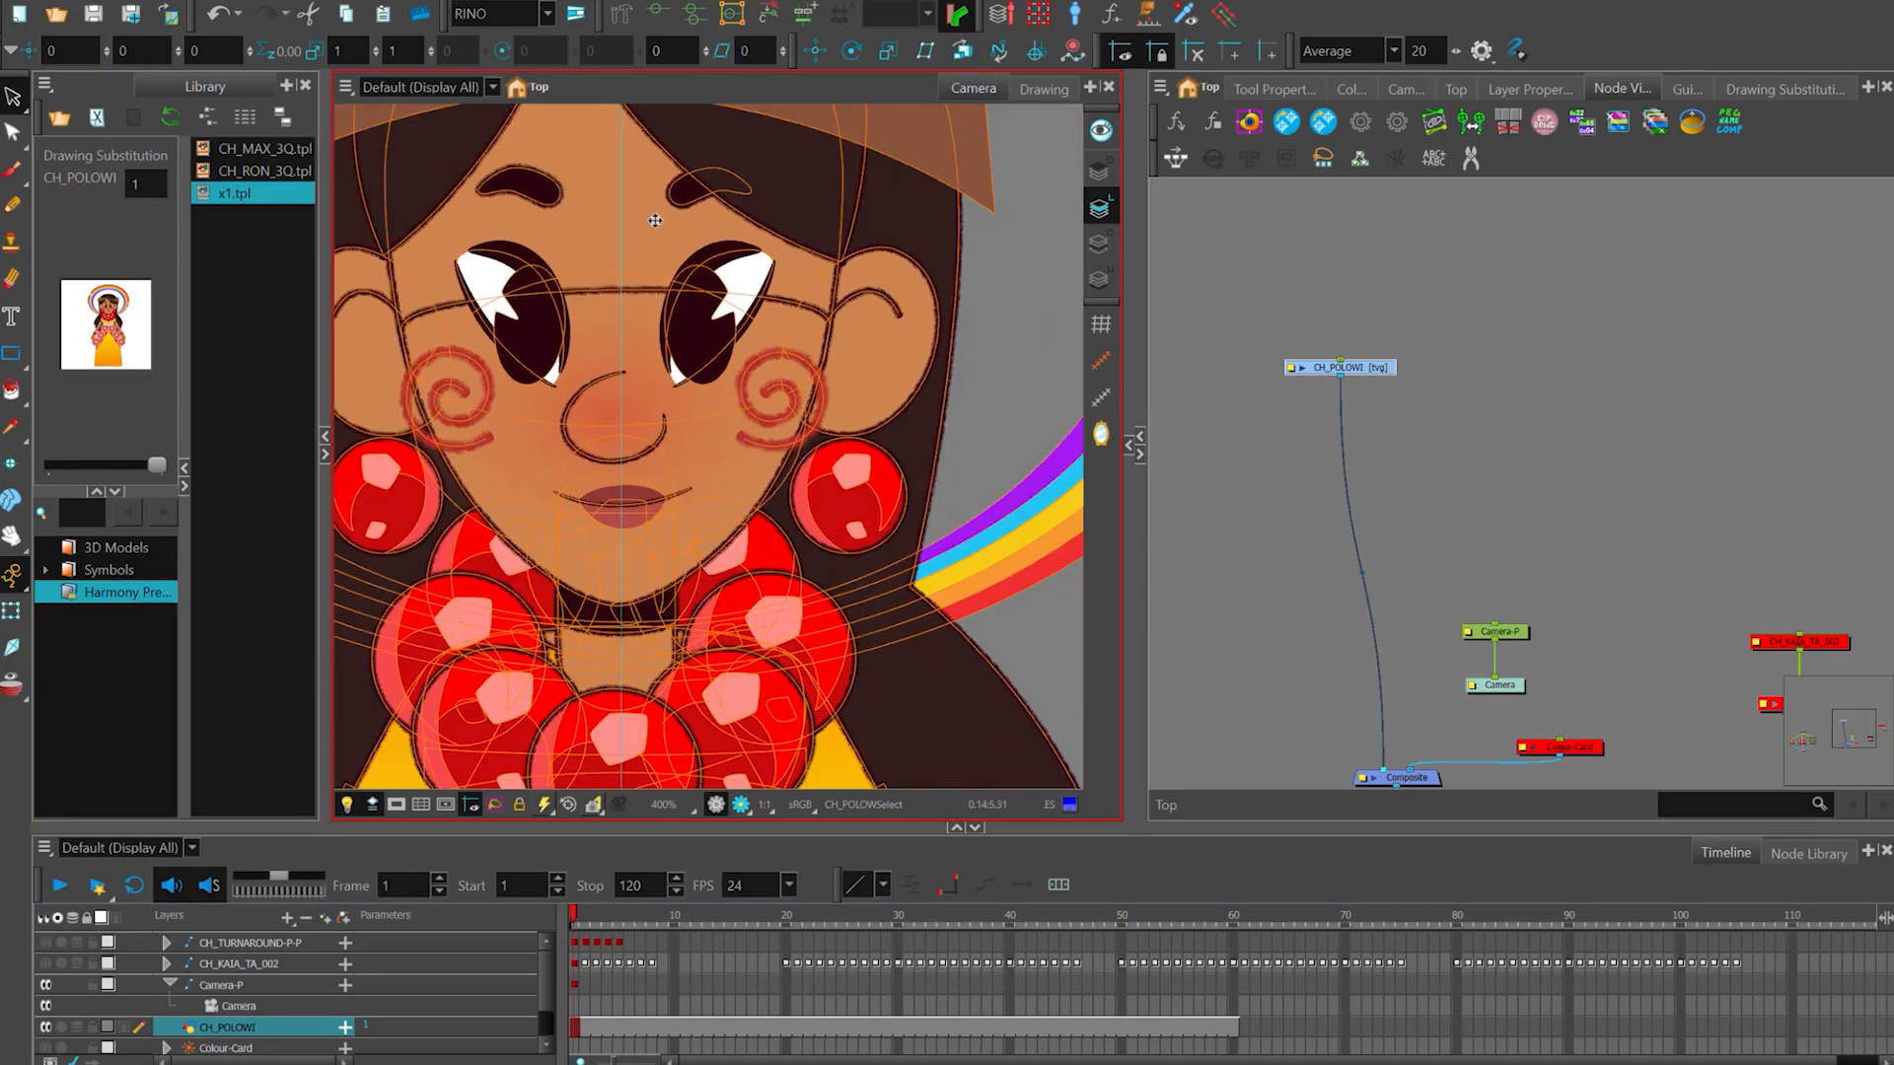
scroll(732, 390, down, 4)
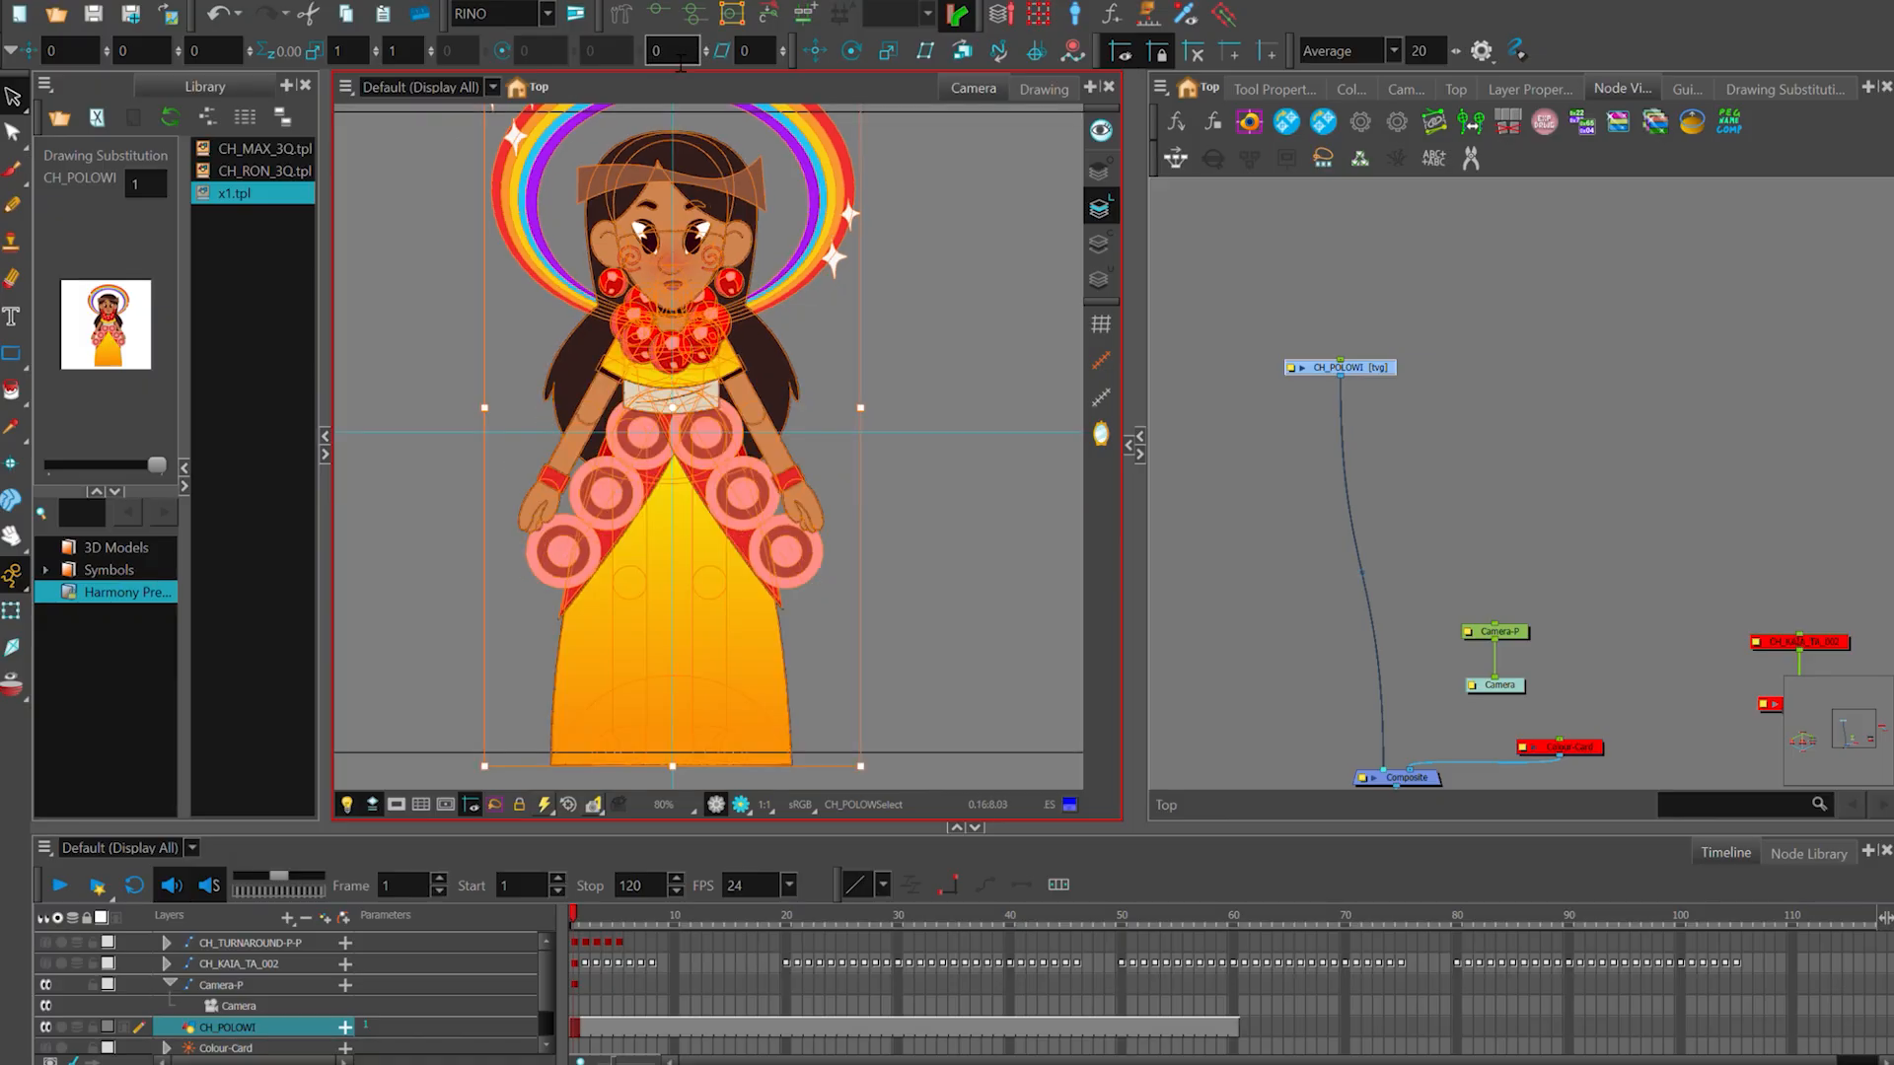
key(shift+t)
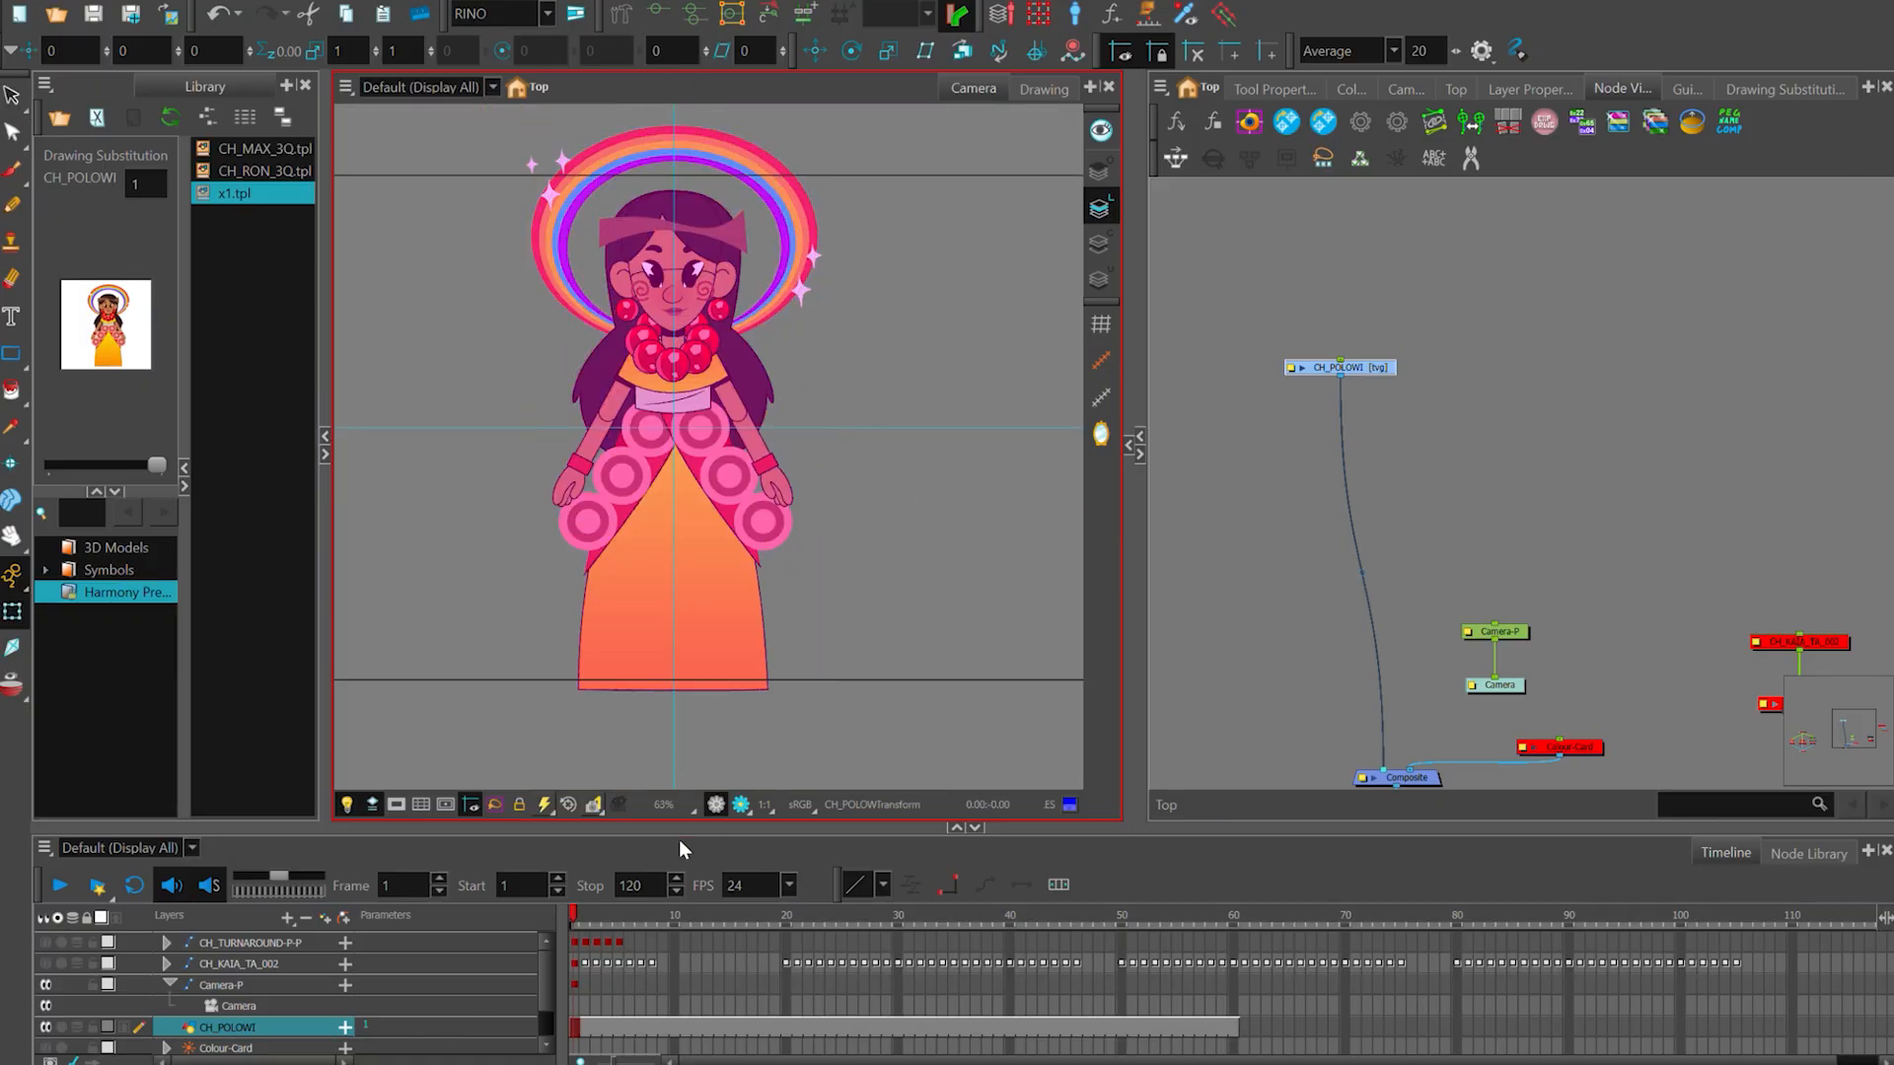
click(911, 491)
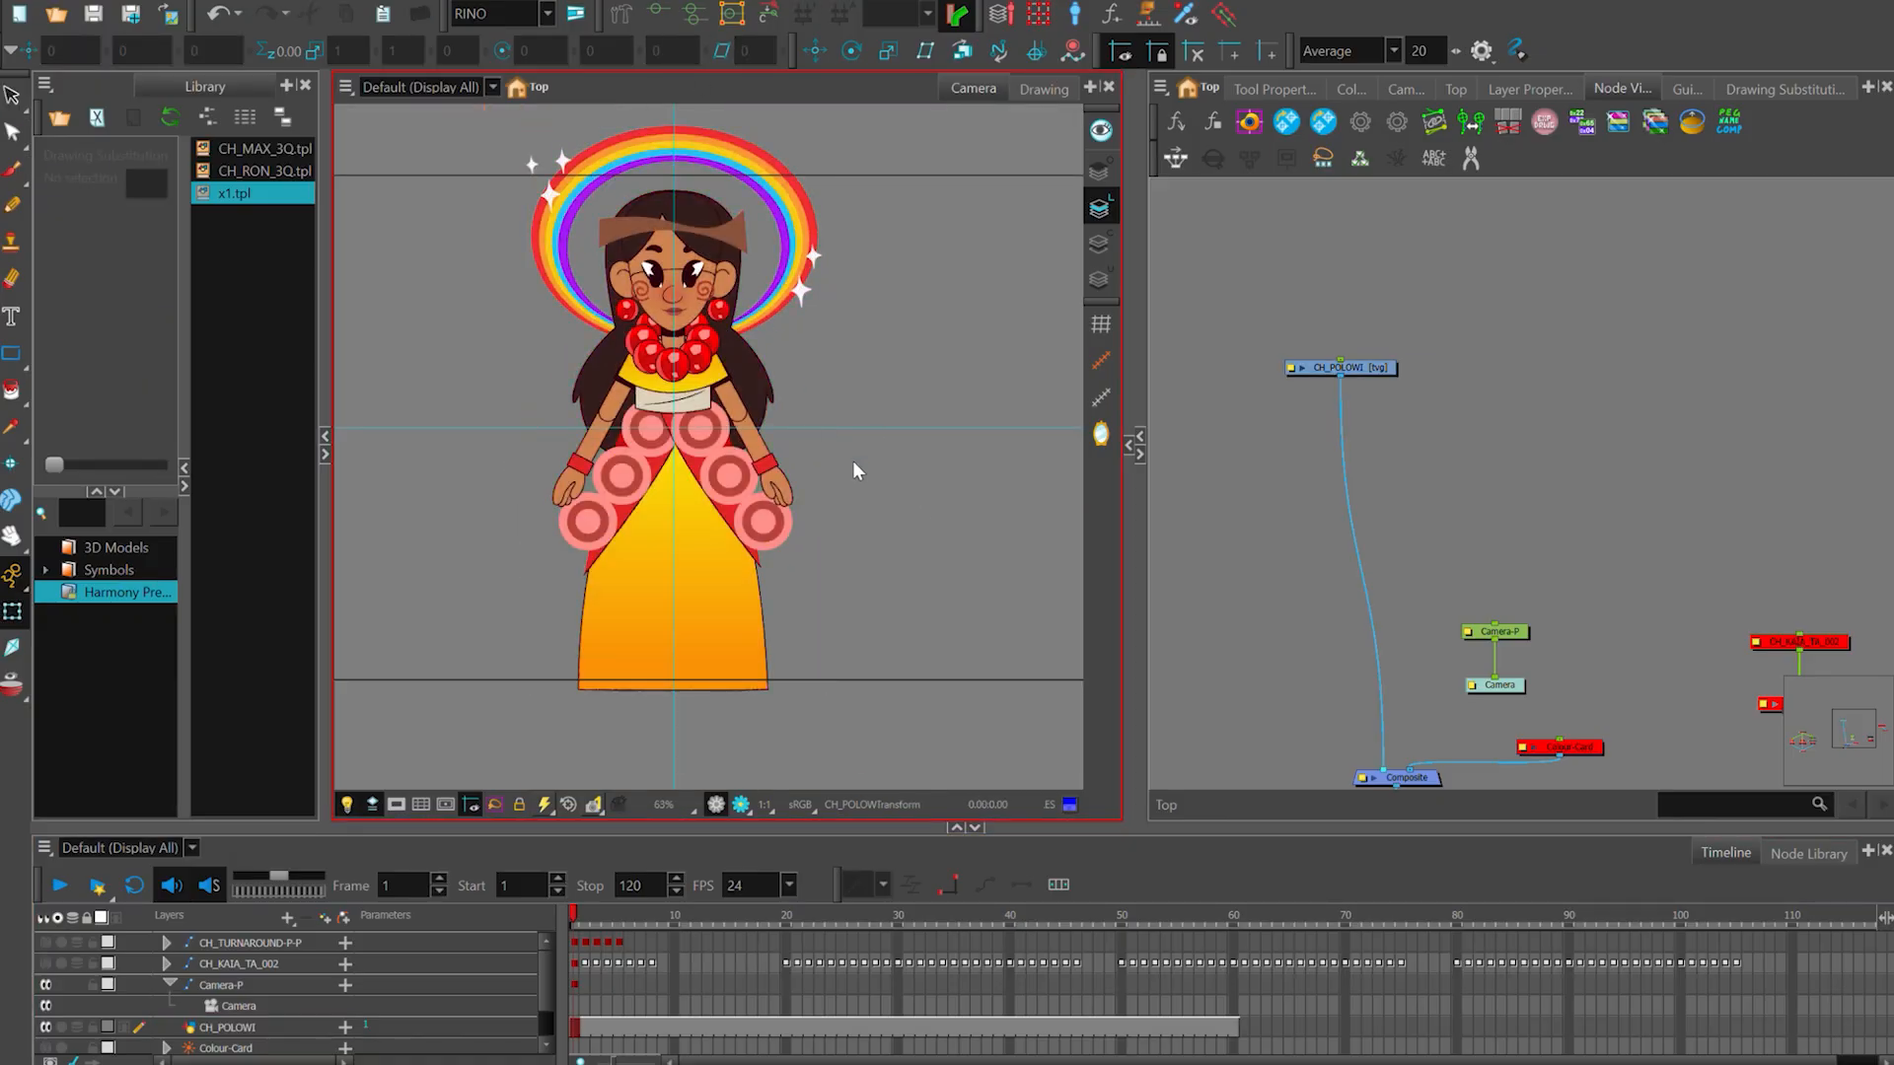
- Group the CH_POLOWI drawing with a composite, arrange the nodes inside the group and return to the top level
scroll(1373, 375, up, 1)
drag(1386, 366, 1298, 353)
key(ctrl+shift+g)
click(1485, 501)
click(1590, 410)
click(1335, 344)
scroll(1425, 355, down, 1)
drag(1578, 371, 1476, 545)
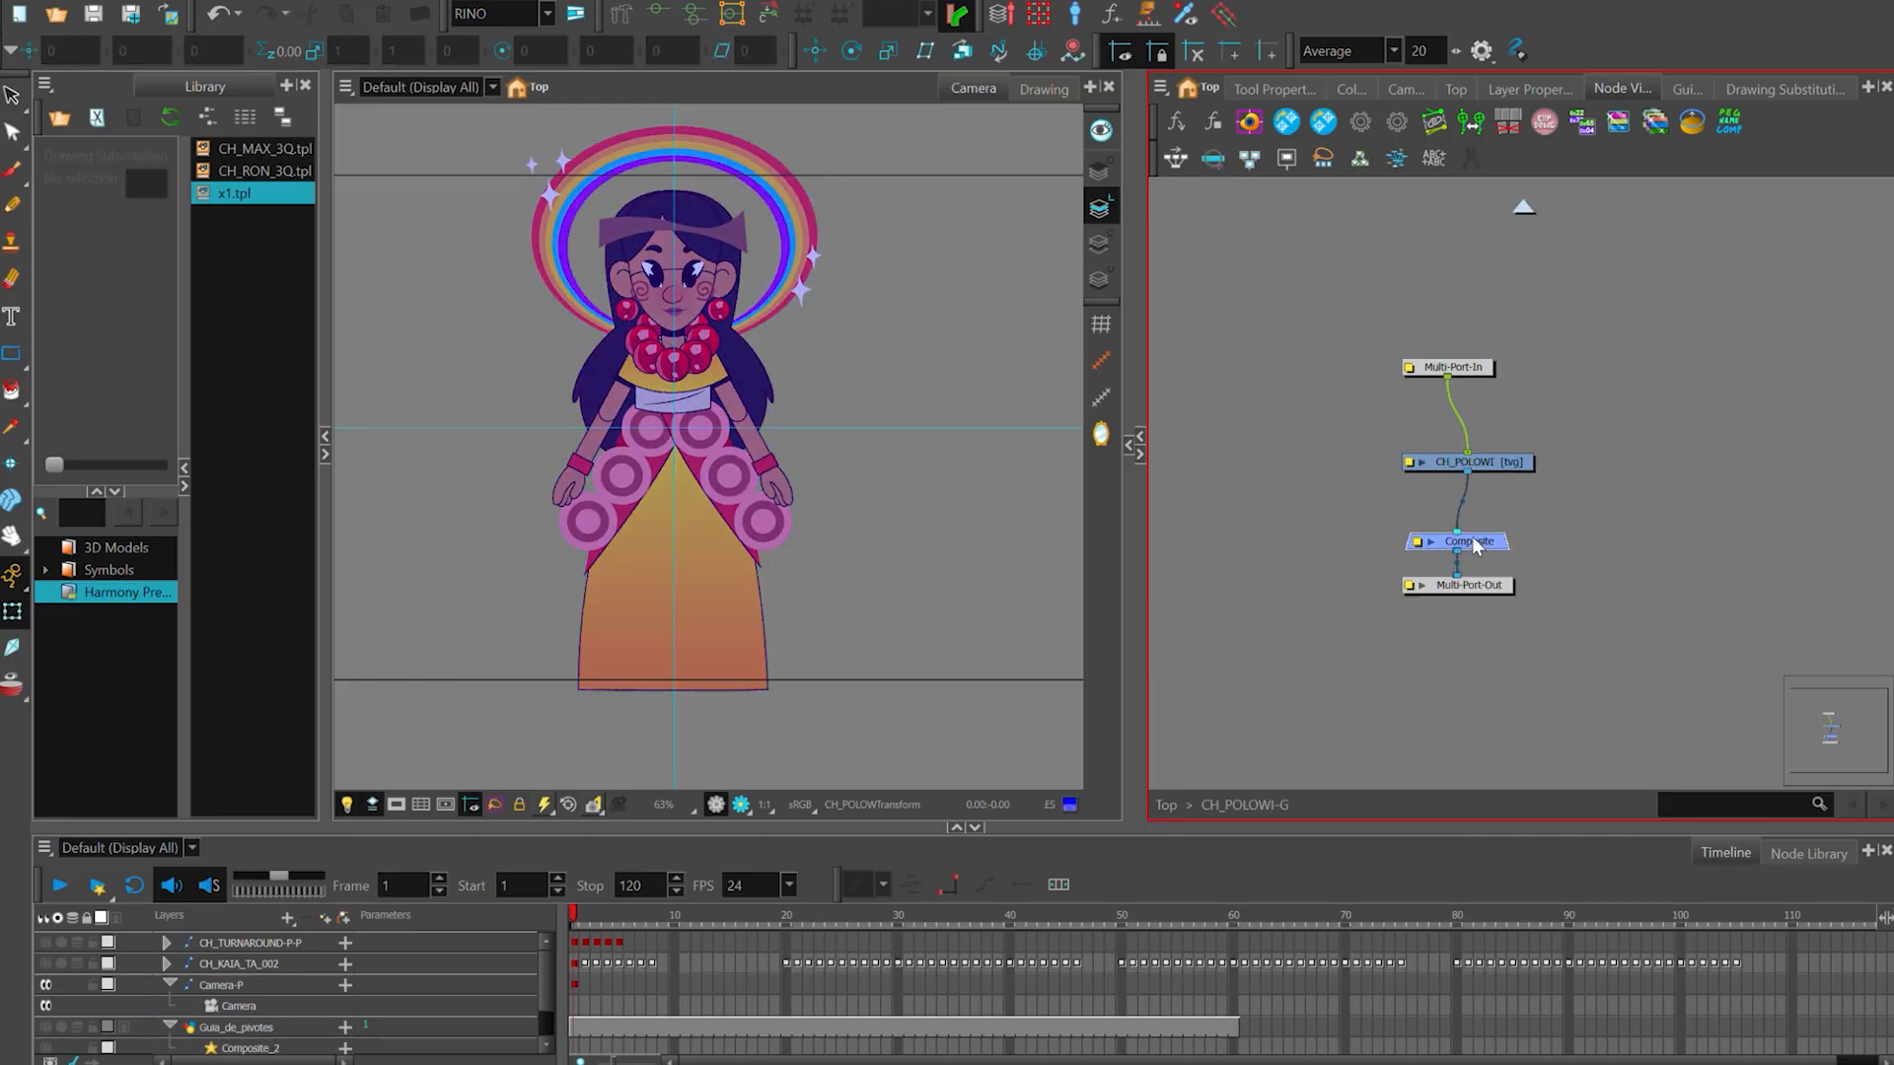
click(1168, 804)
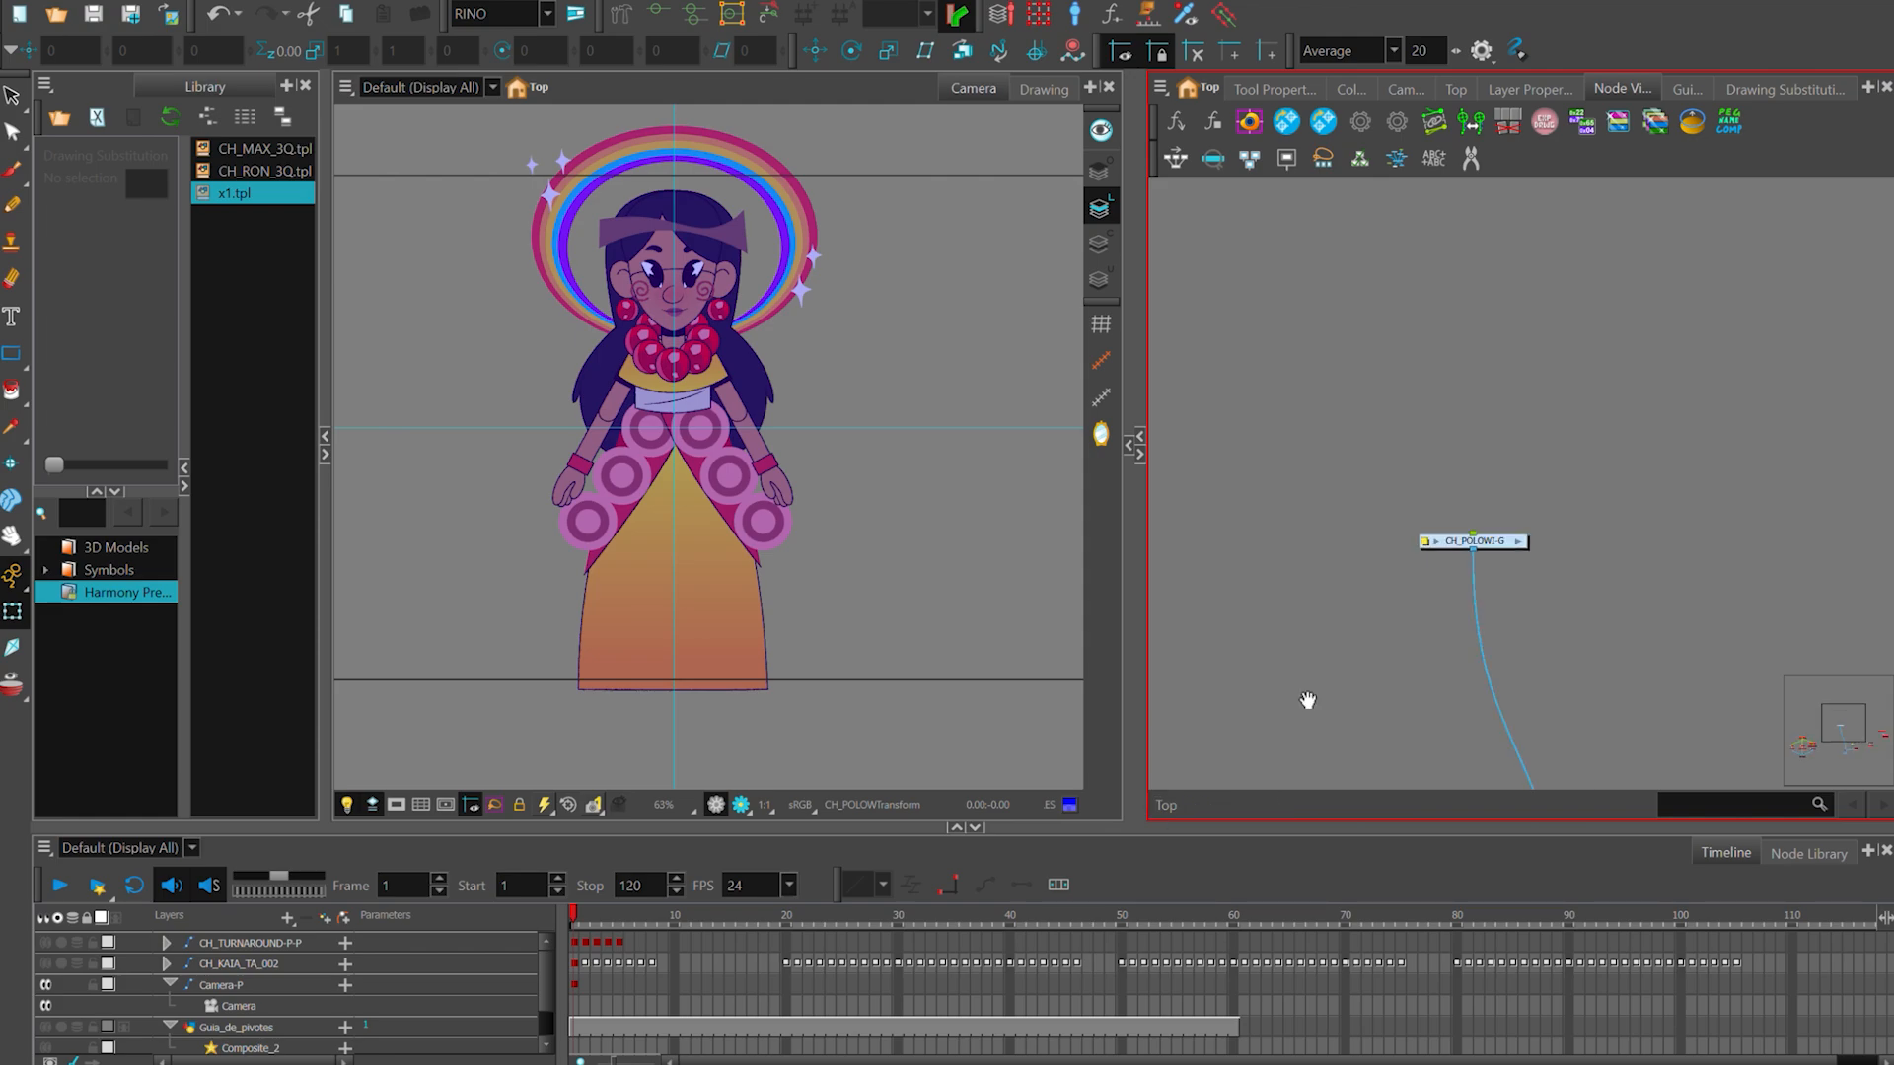
- Widen the Node View slightly at the expense of the Camera view
drag(1382, 478, 1369, 460)
scroll(1582, 476, down, 2)
drag(1582, 476, 1582, 445)
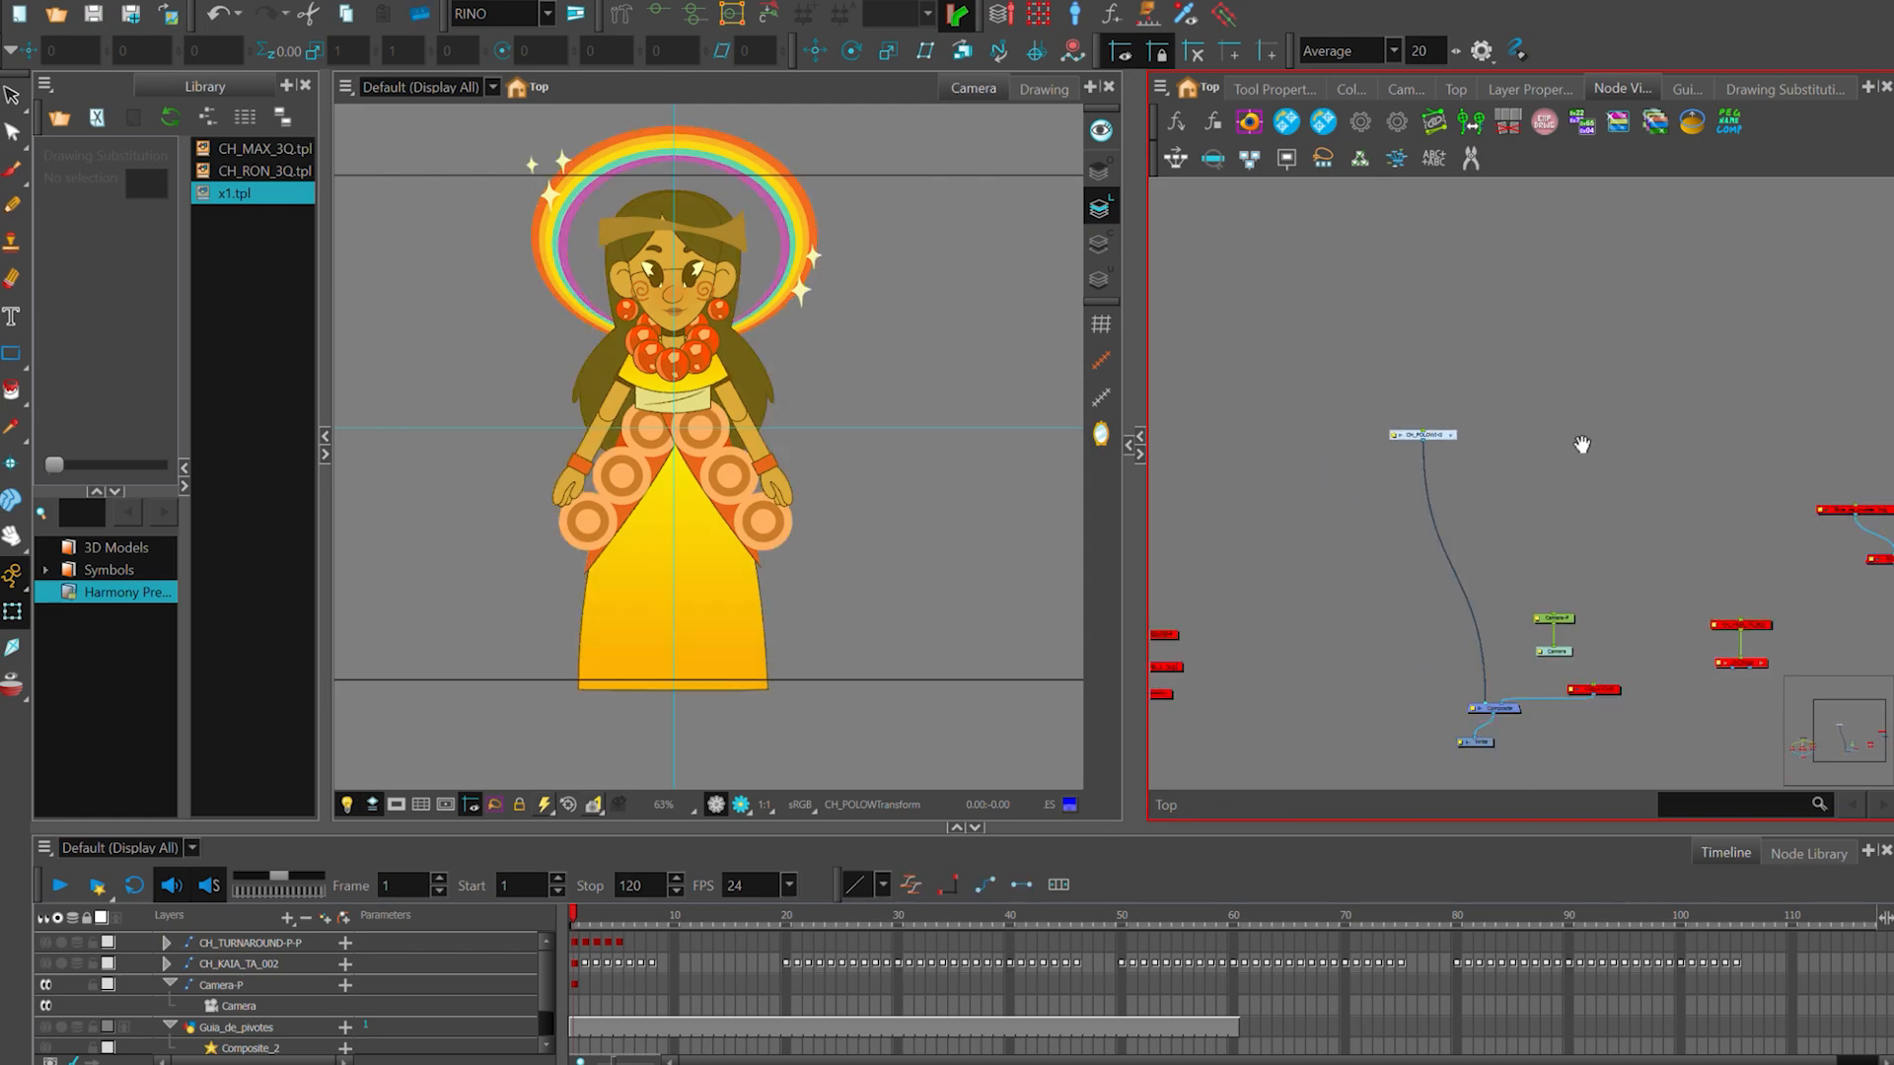
drag(1141, 551, 1122, 550)
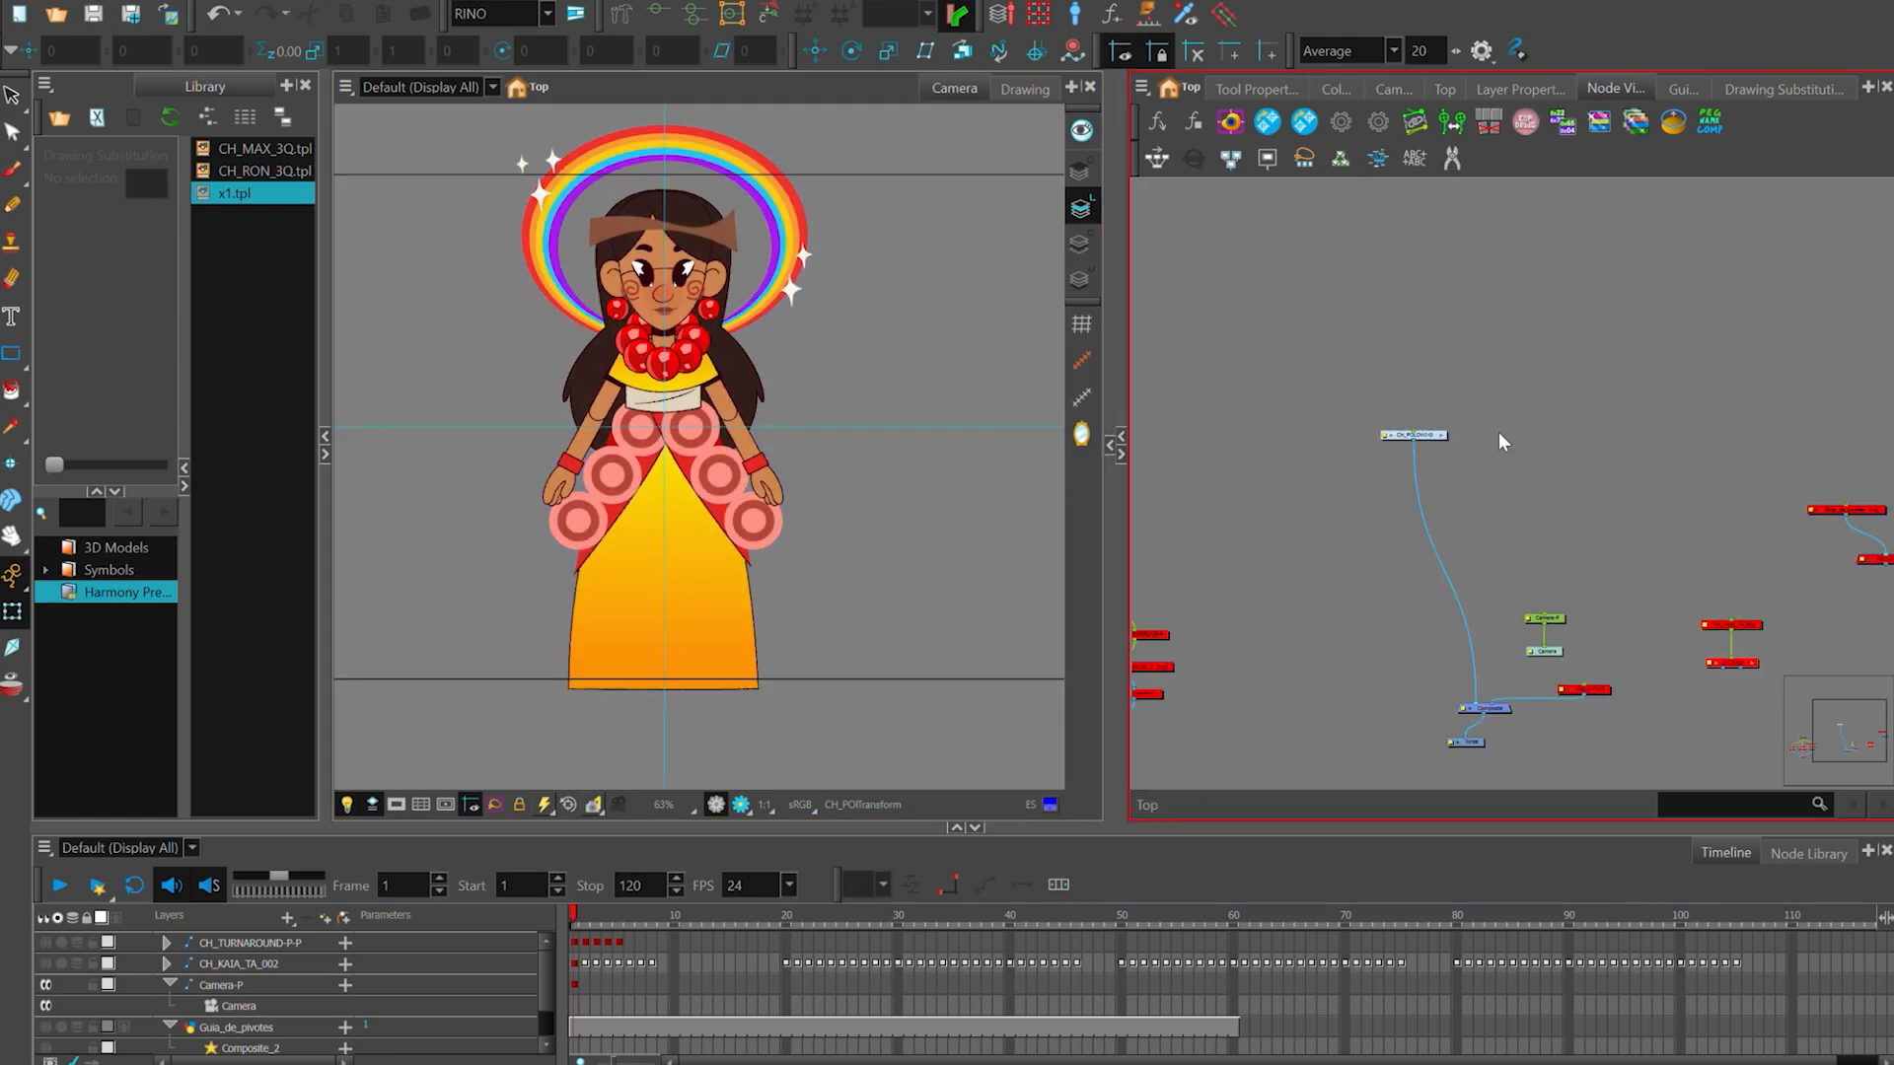
- Open the CH_POLOWI-G group from the top-level node network
scroll(1499, 432, down, 2)
scroll(1694, 466, down, 2)
drag(1543, 397, 1422, 471)
click(1553, 438)
drag(1591, 442, 1598, 440)
scroll(1612, 400, down, 1)
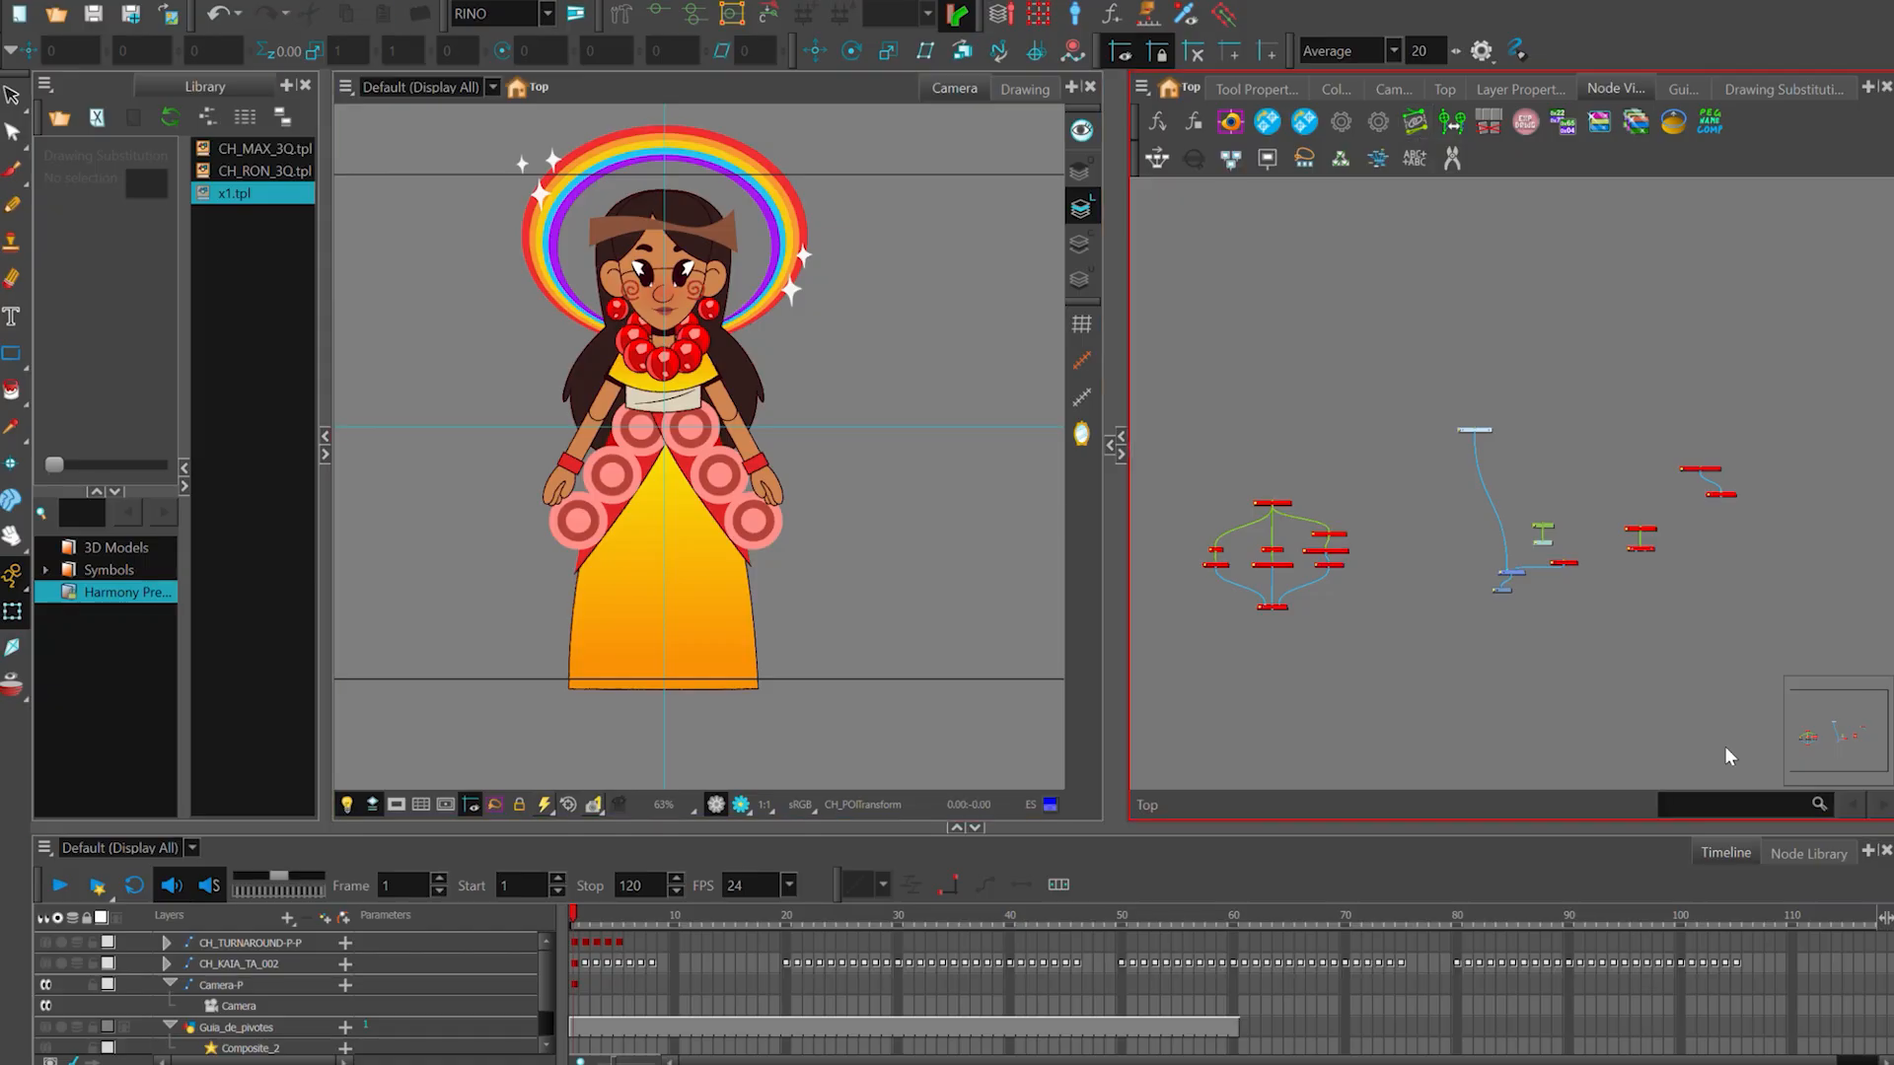
scroll(1489, 433, up, 2)
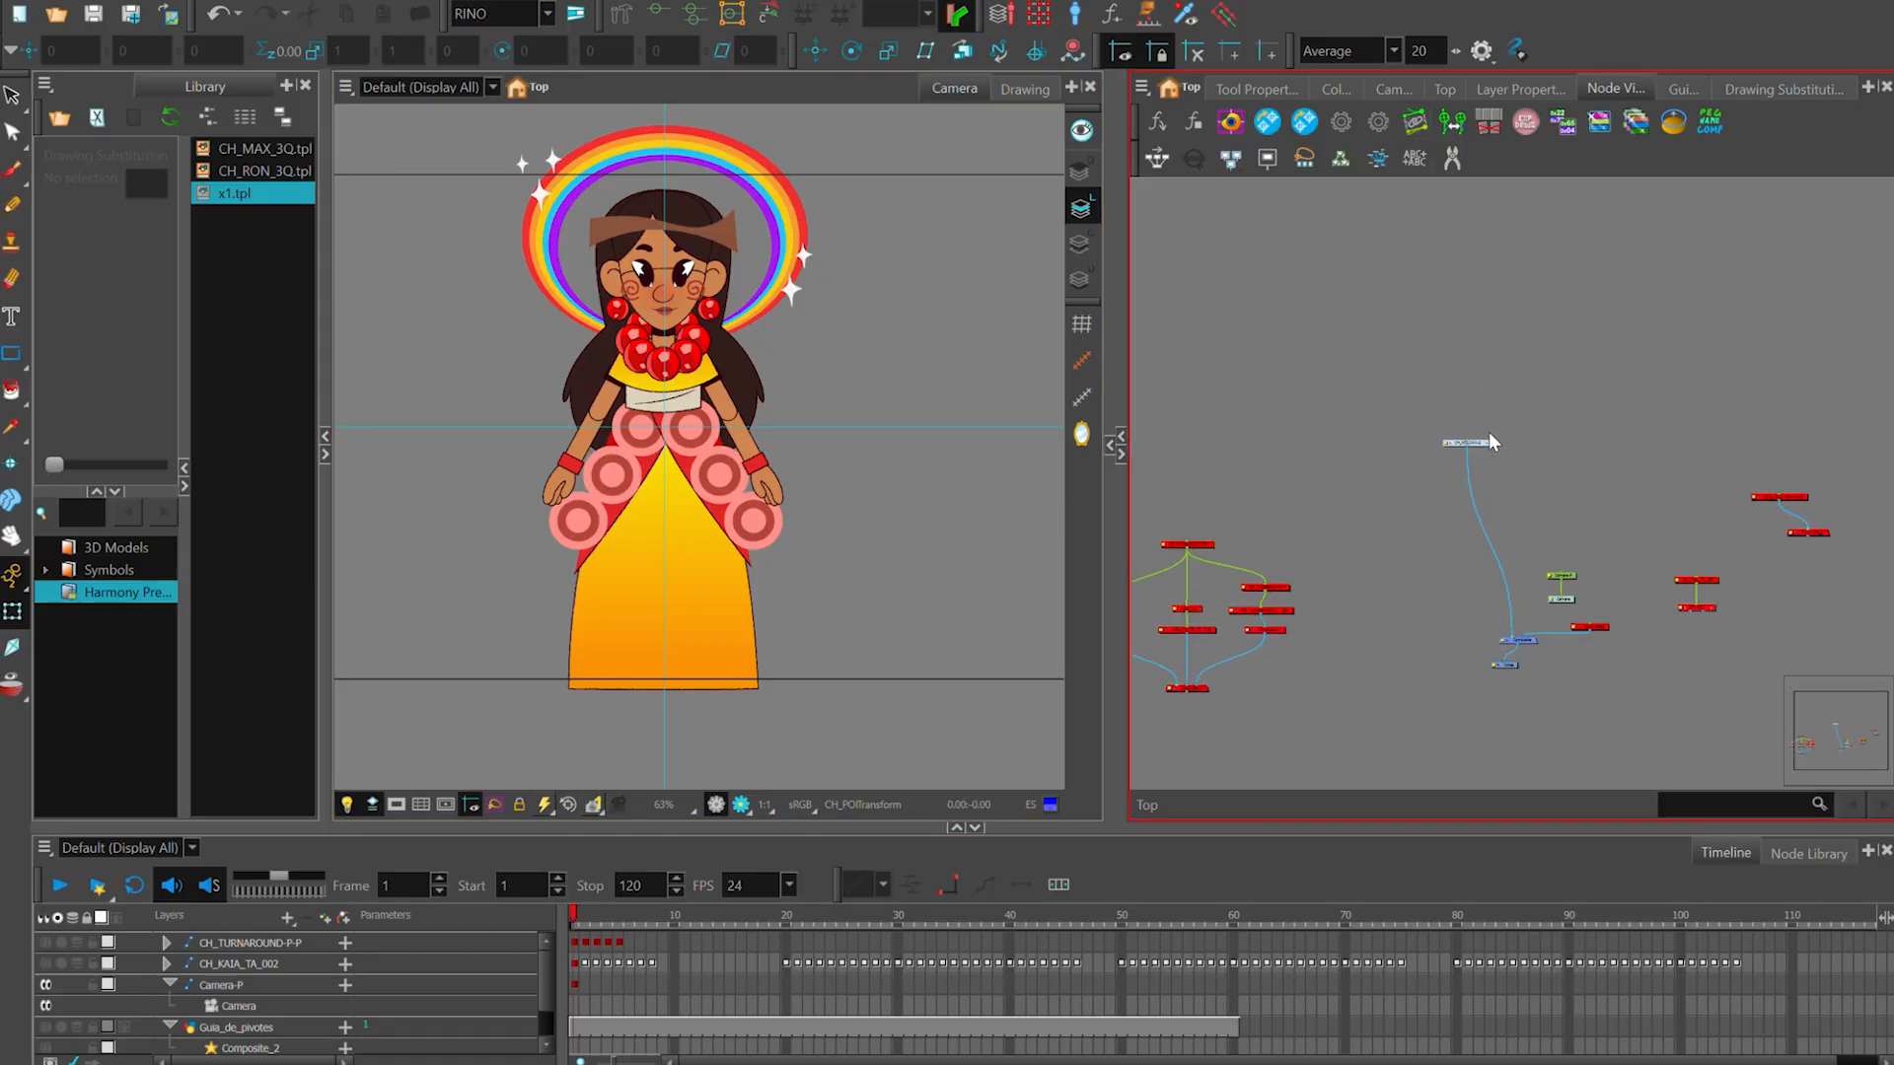
scroll(1488, 440, up, 3)
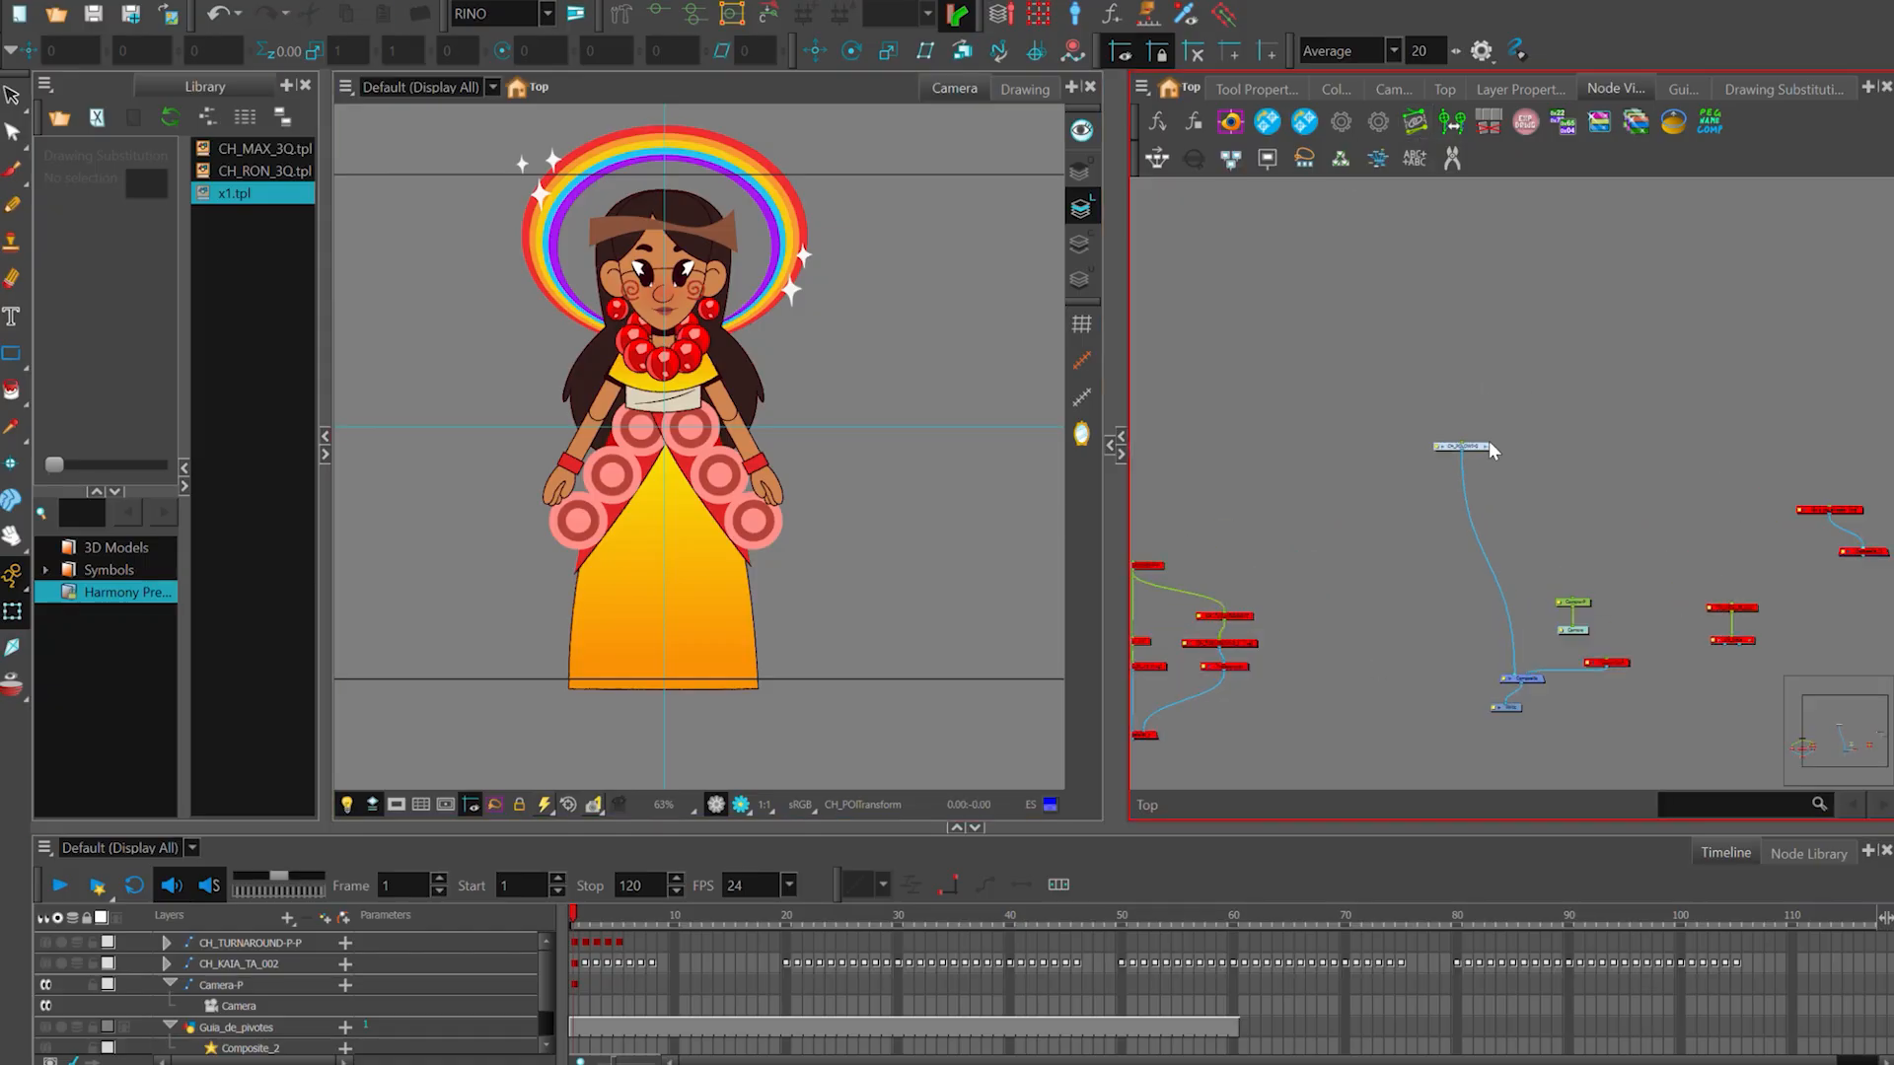
double_click(1485, 442)
scroll(1483, 446, up, 3)
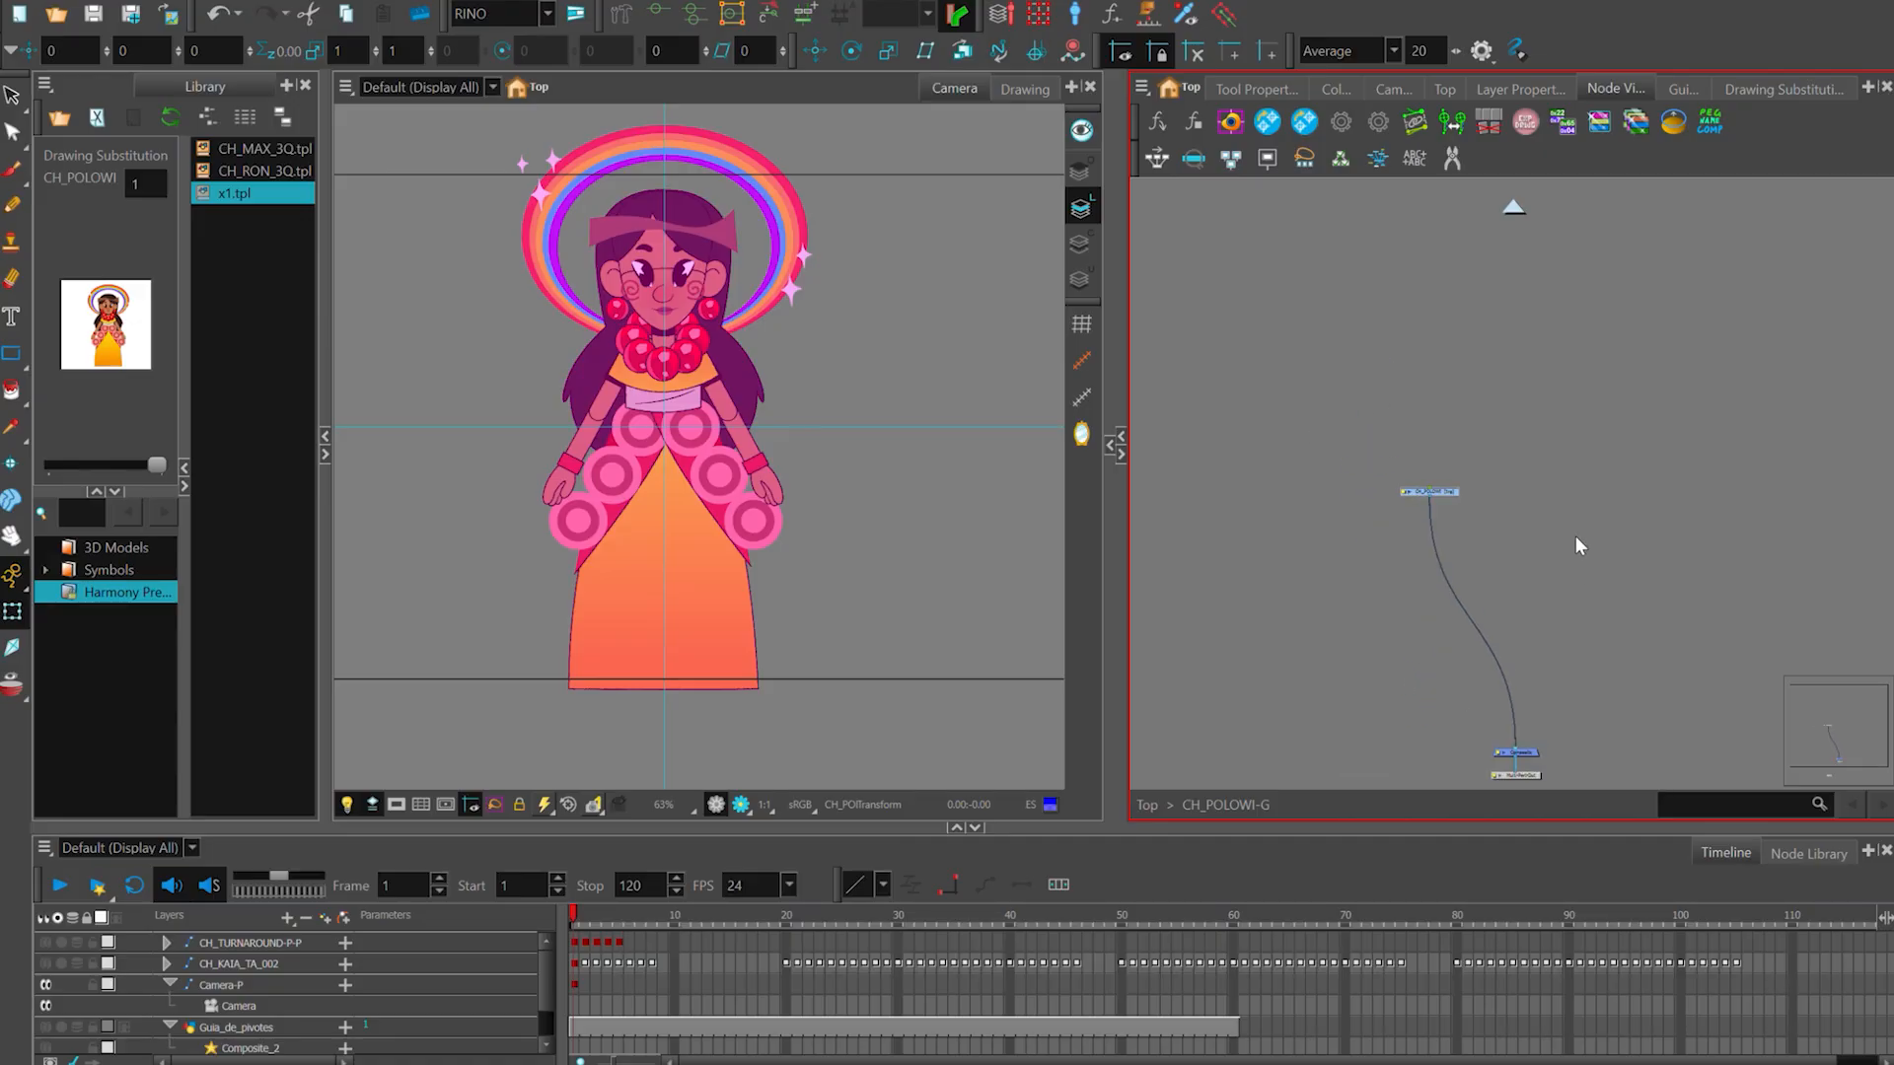
- Try to reposition part of the character artwork in the camera view and undo the change
scroll(848, 513, up, 5)
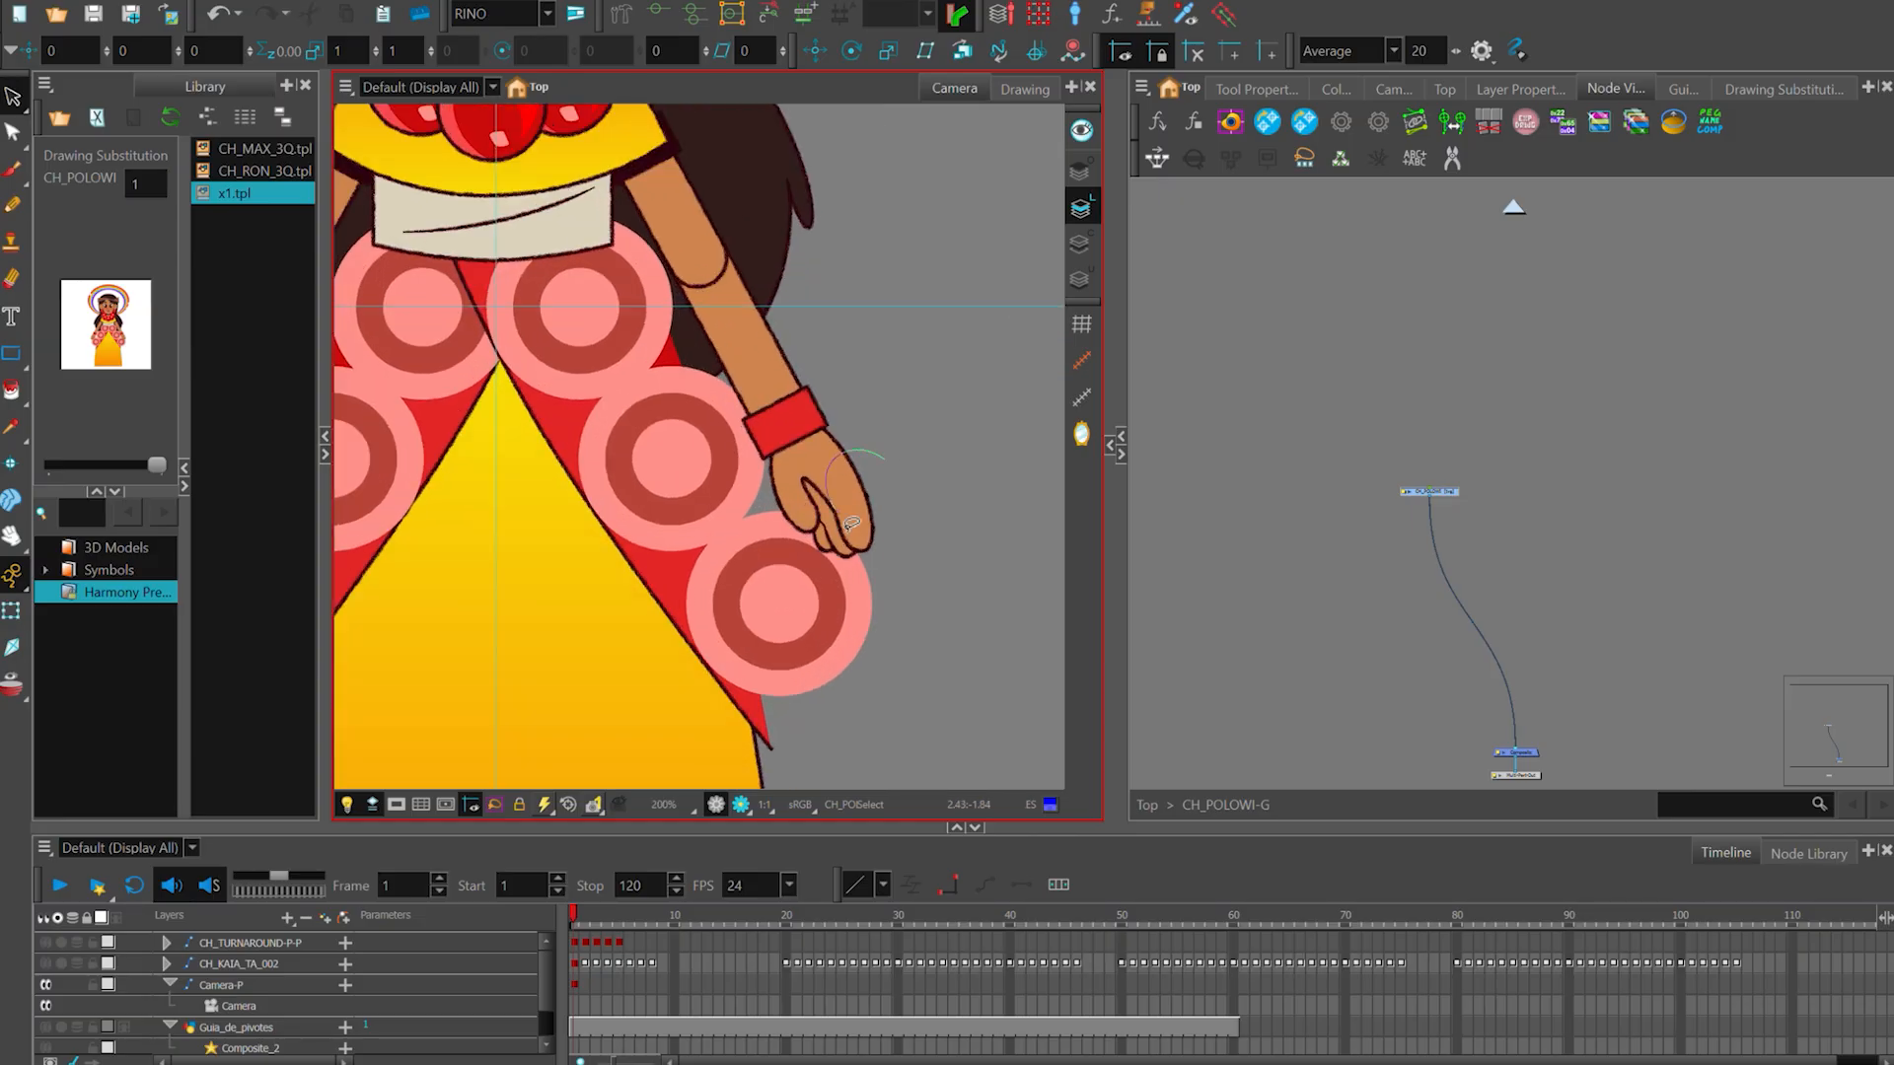
drag(851, 523, 974, 547)
key(ctrl+z)
scroll(997, 579, down, 4)
mouse_move(940, 453)
mouse_down()
mouse_move(846, 536)
mouse_move(791, 359)
mouse_up()
scroll(847, 535, down, 1)
drag(885, 158, 1062, 590)
key(shift+t)
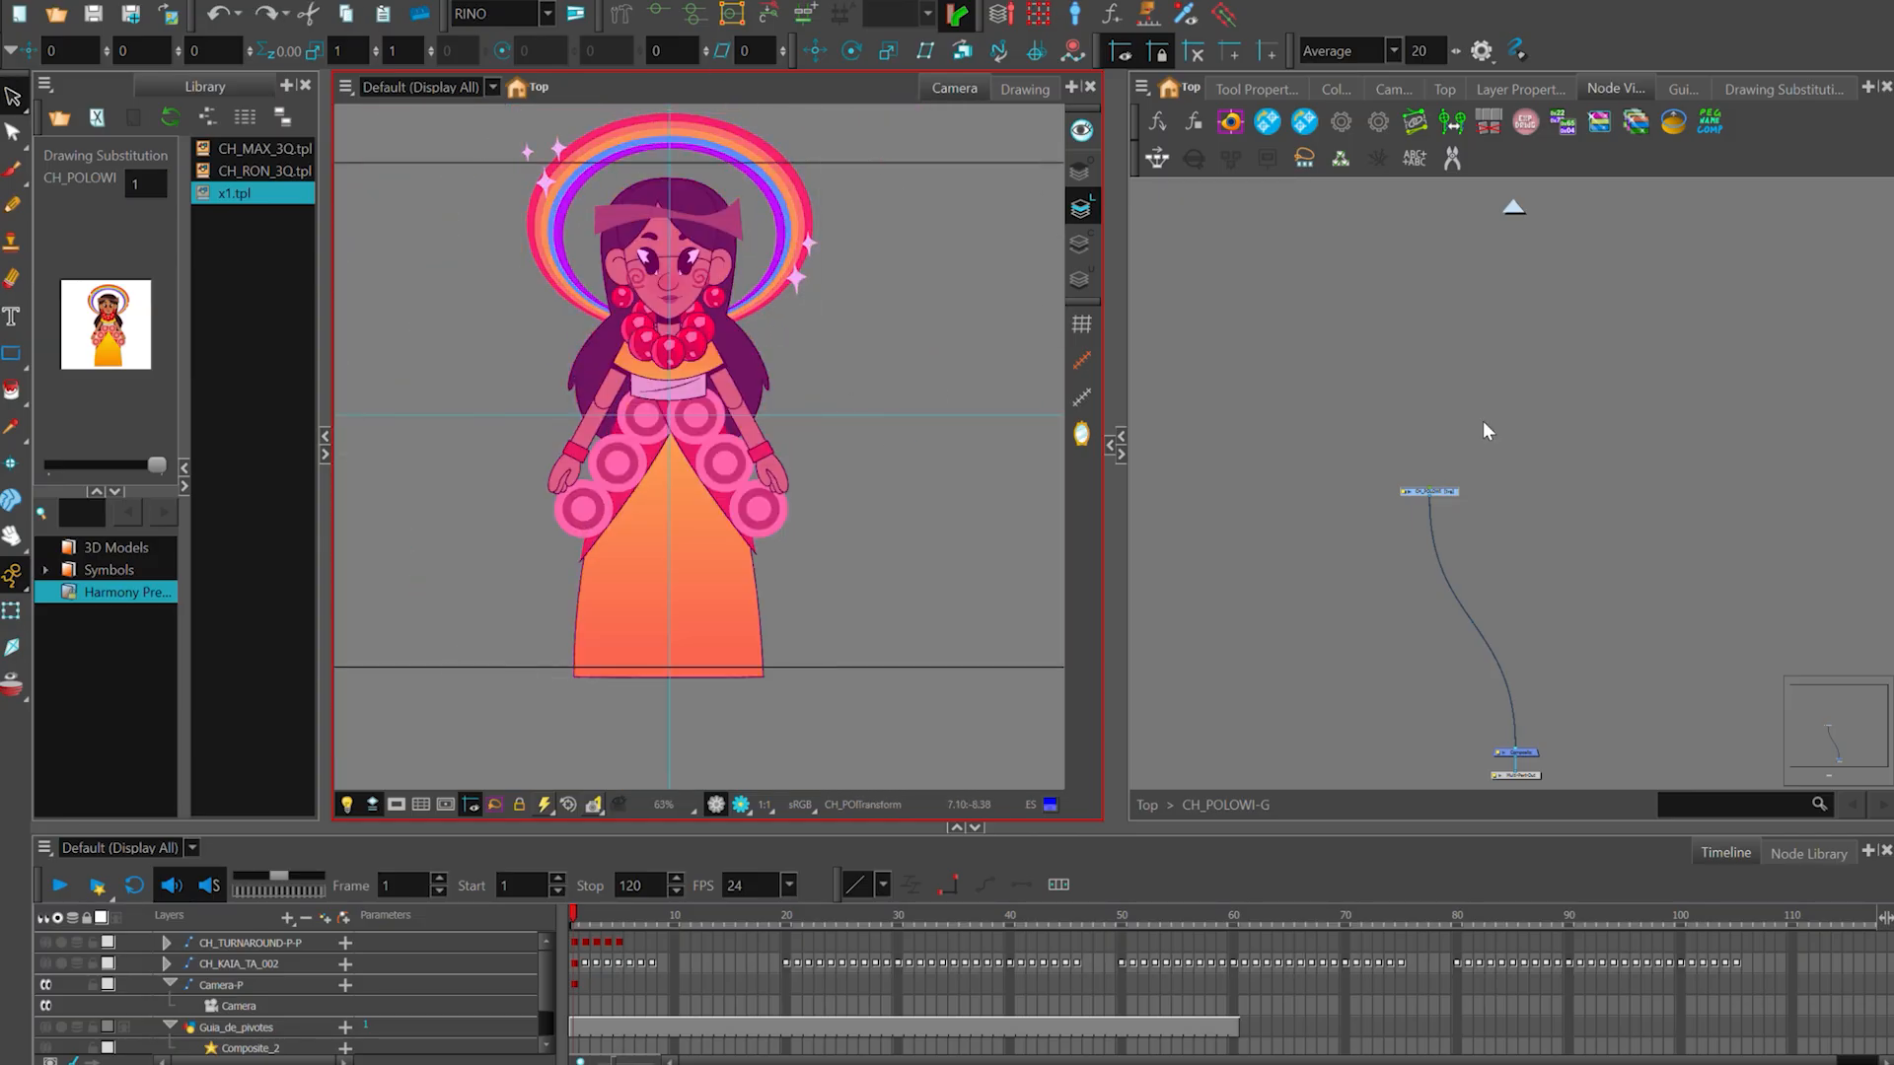
- Examine the top-level node network around the character groups, and reopen the CH_POLOWI-G group
click(1481, 422)
click(1148, 804)
scroll(1380, 670, down, 1)
drag(1571, 589, 1675, 444)
scroll(1378, 667, down, 1)
drag(1297, 711, 1313, 667)
click(1333, 659)
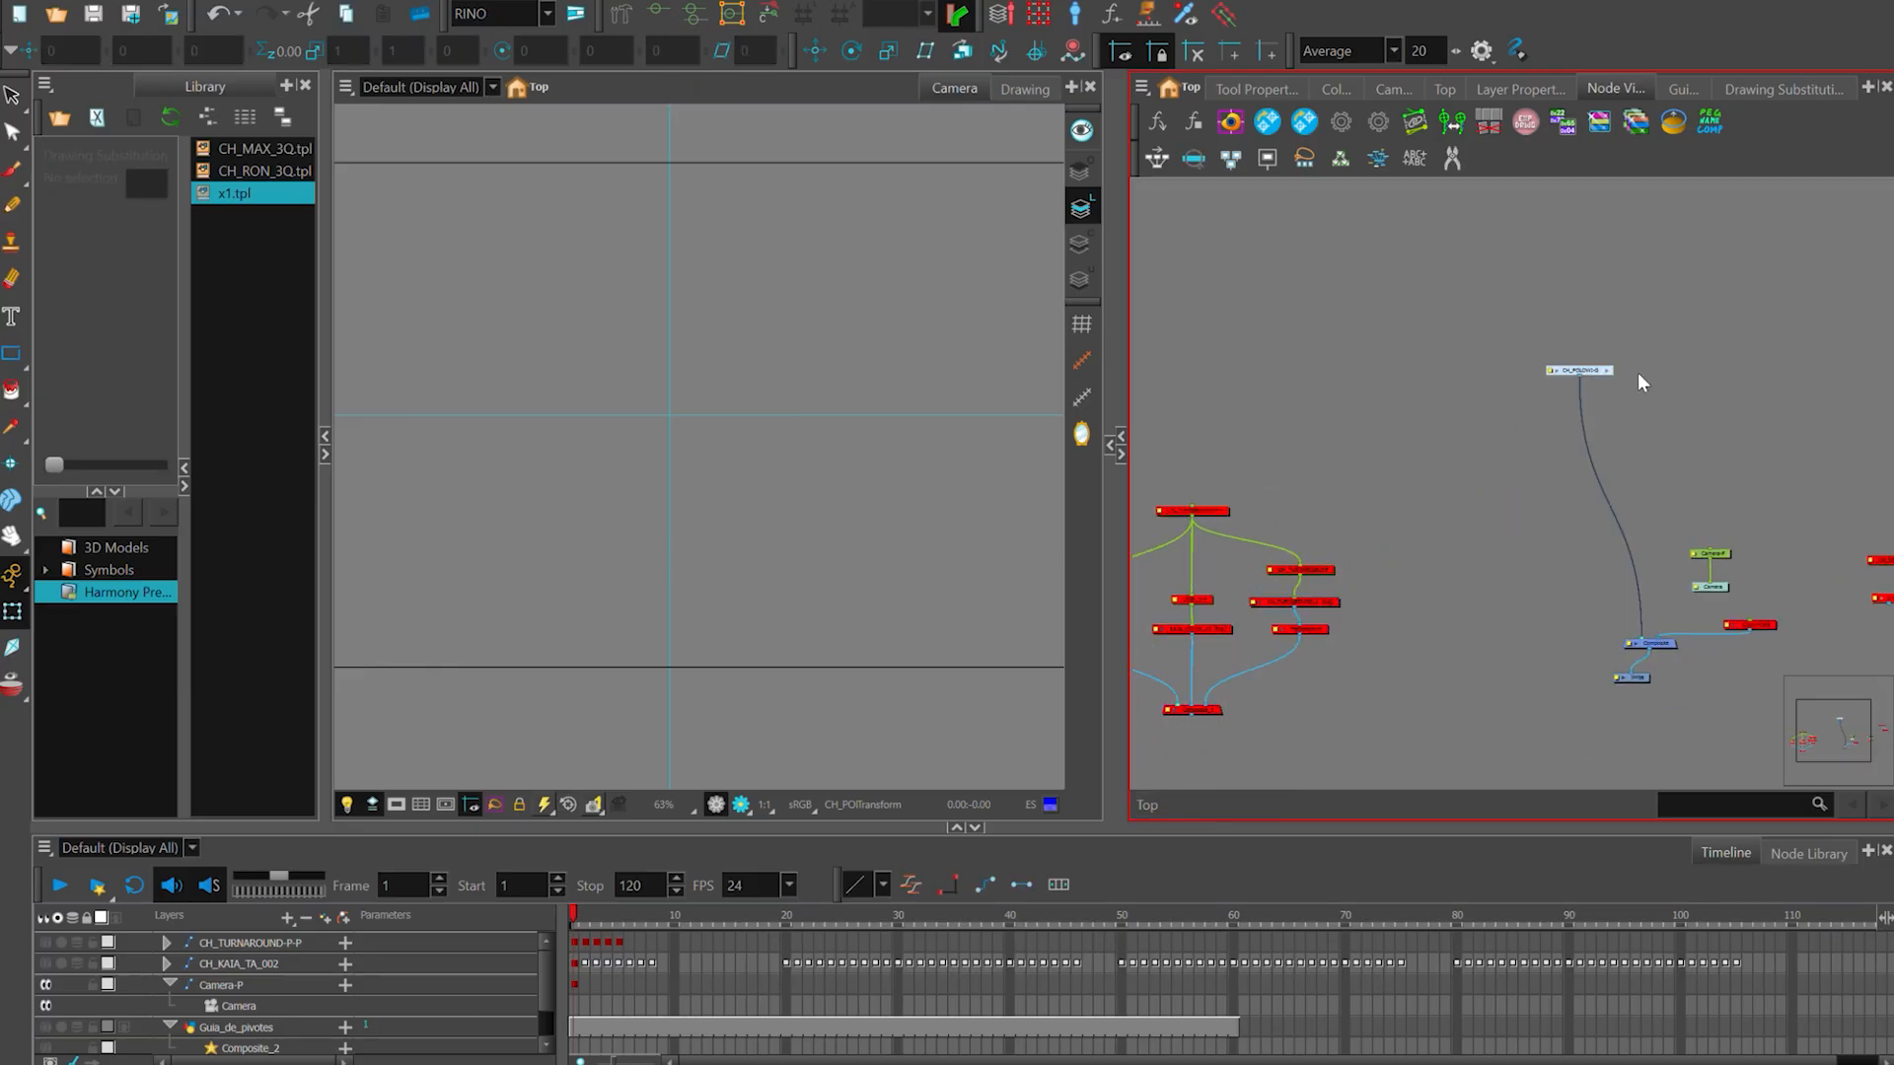
click(1604, 379)
drag(734, 285, 764, 406)
click(717, 479)
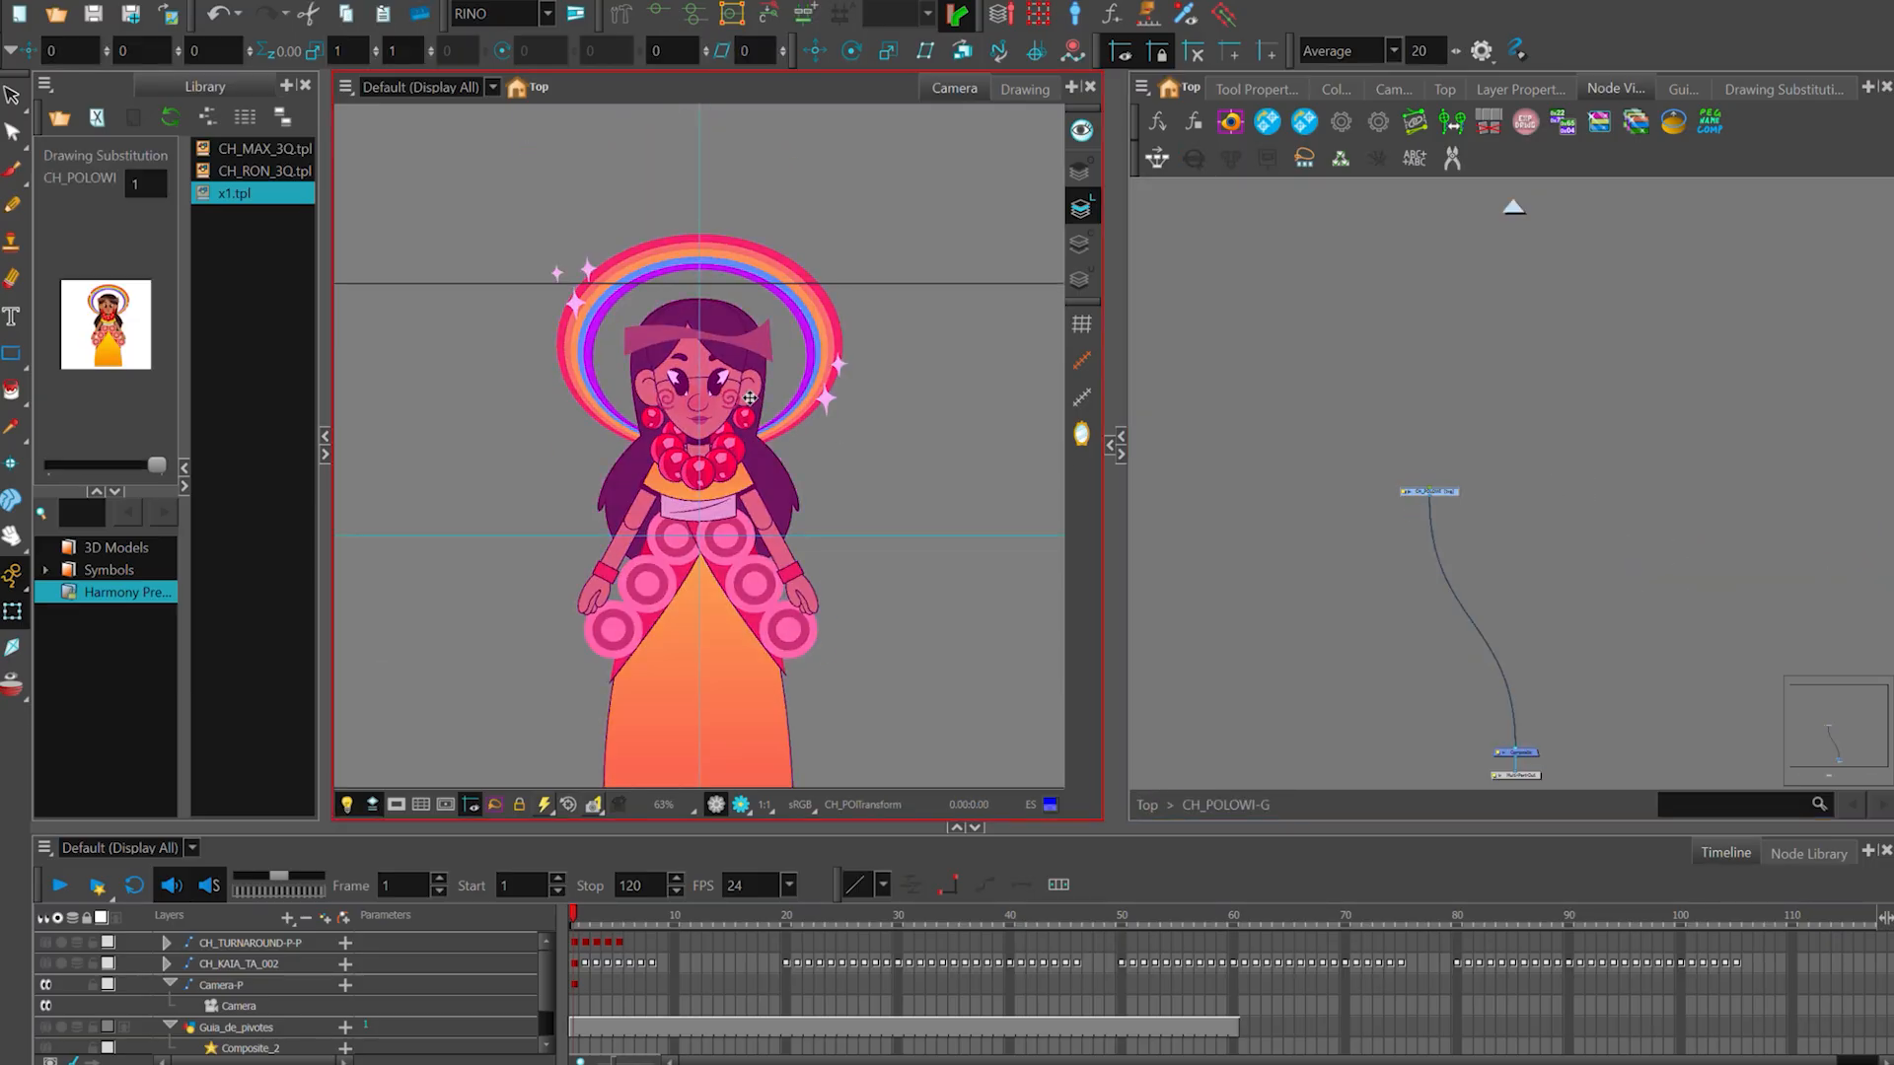
- Add a new drawing node inside the CH_POLOWI-G group, connected to its composite
drag(1527, 439, 1515, 346)
click(1514, 360)
key(ctrl+r)
click(858, 612)
scroll(1556, 506, up, 1)
scroll(1563, 481, up, 2)
mouse_move(1554, 465)
mouse_down()
mouse_move(1500, 676)
mouse_move(1483, 644)
mouse_up()
drag(1689, 212, 1629, 382)
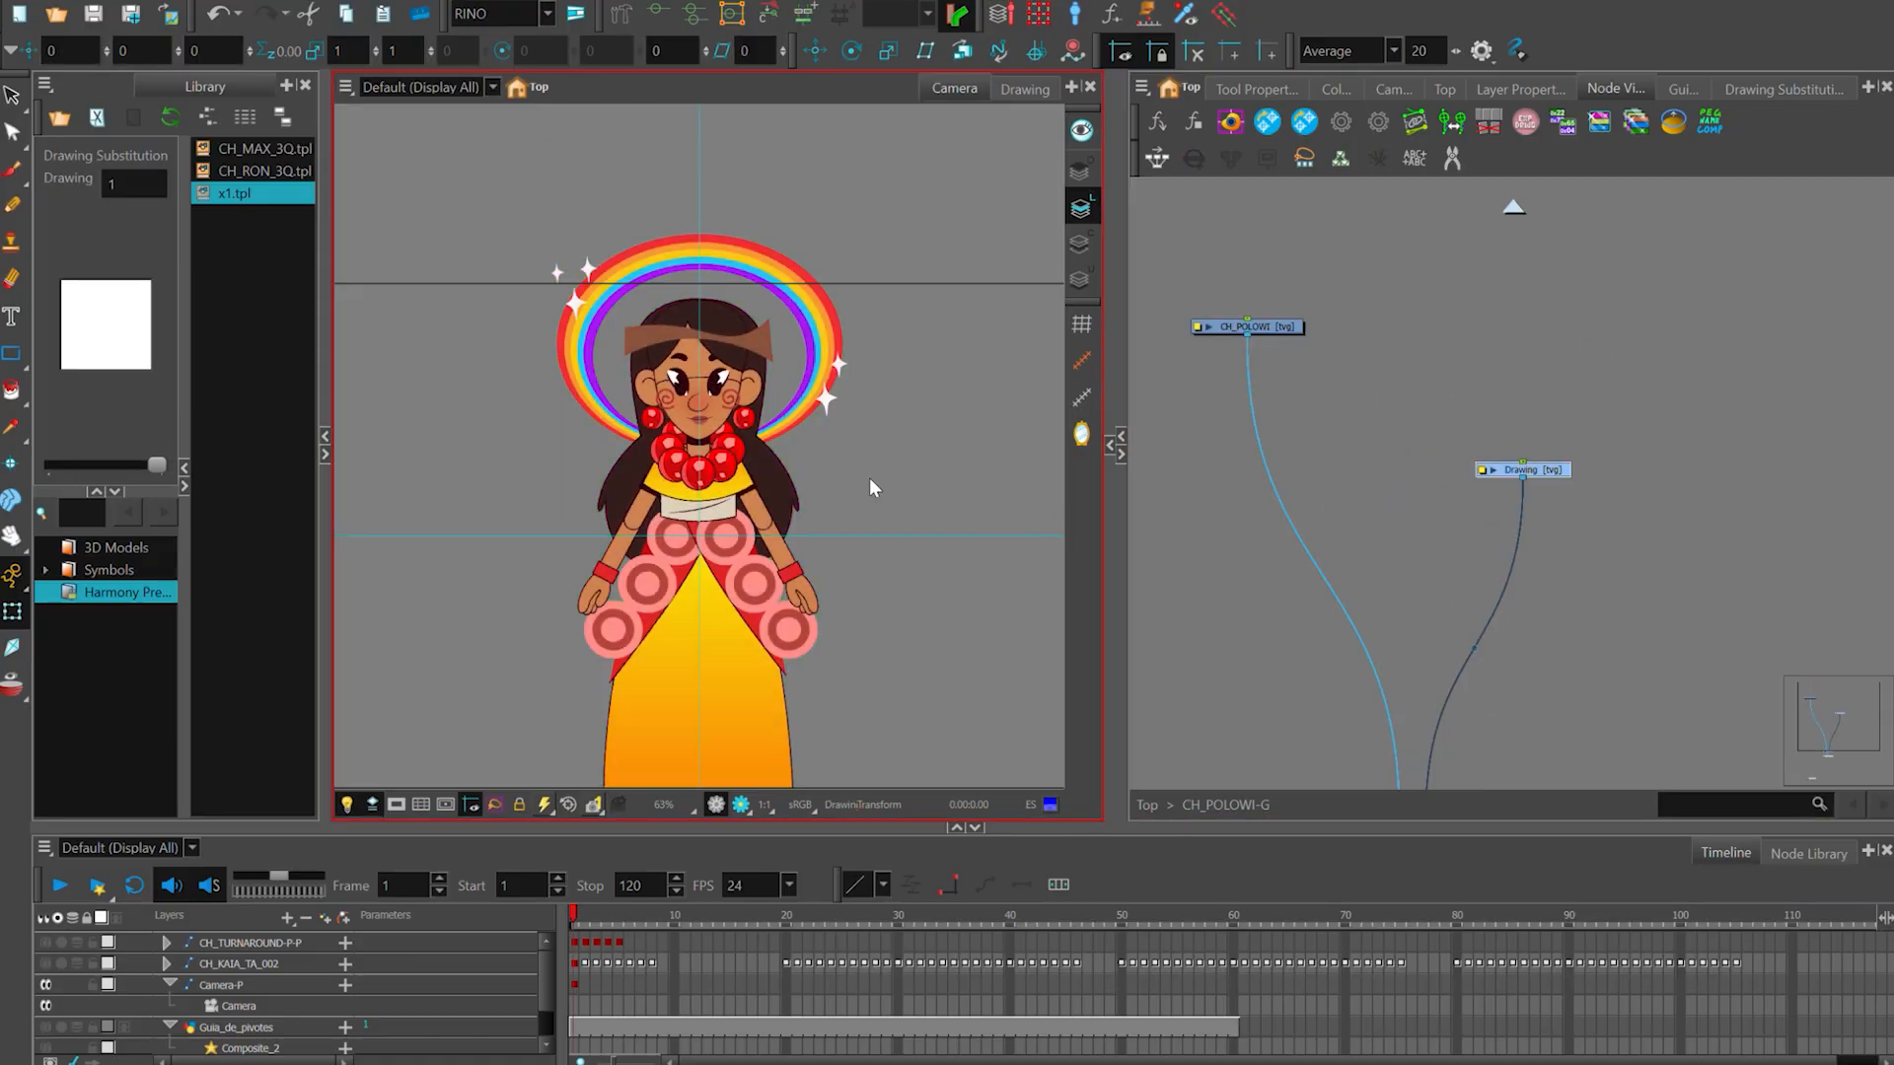
- Reorder the composite's inputs so the new drawing stacks in front of CH_POLOWI, and place its node below CH_POLOWI's
drag(1463, 725, 1453, 621)
drag(1390, 713, 1426, 712)
click(1500, 600)
drag(1545, 367, 1316, 387)
- Trace the outline of the ear on the viewer's right in blue pencil on the new drawing, and refine its contour points
key(alt+slash)
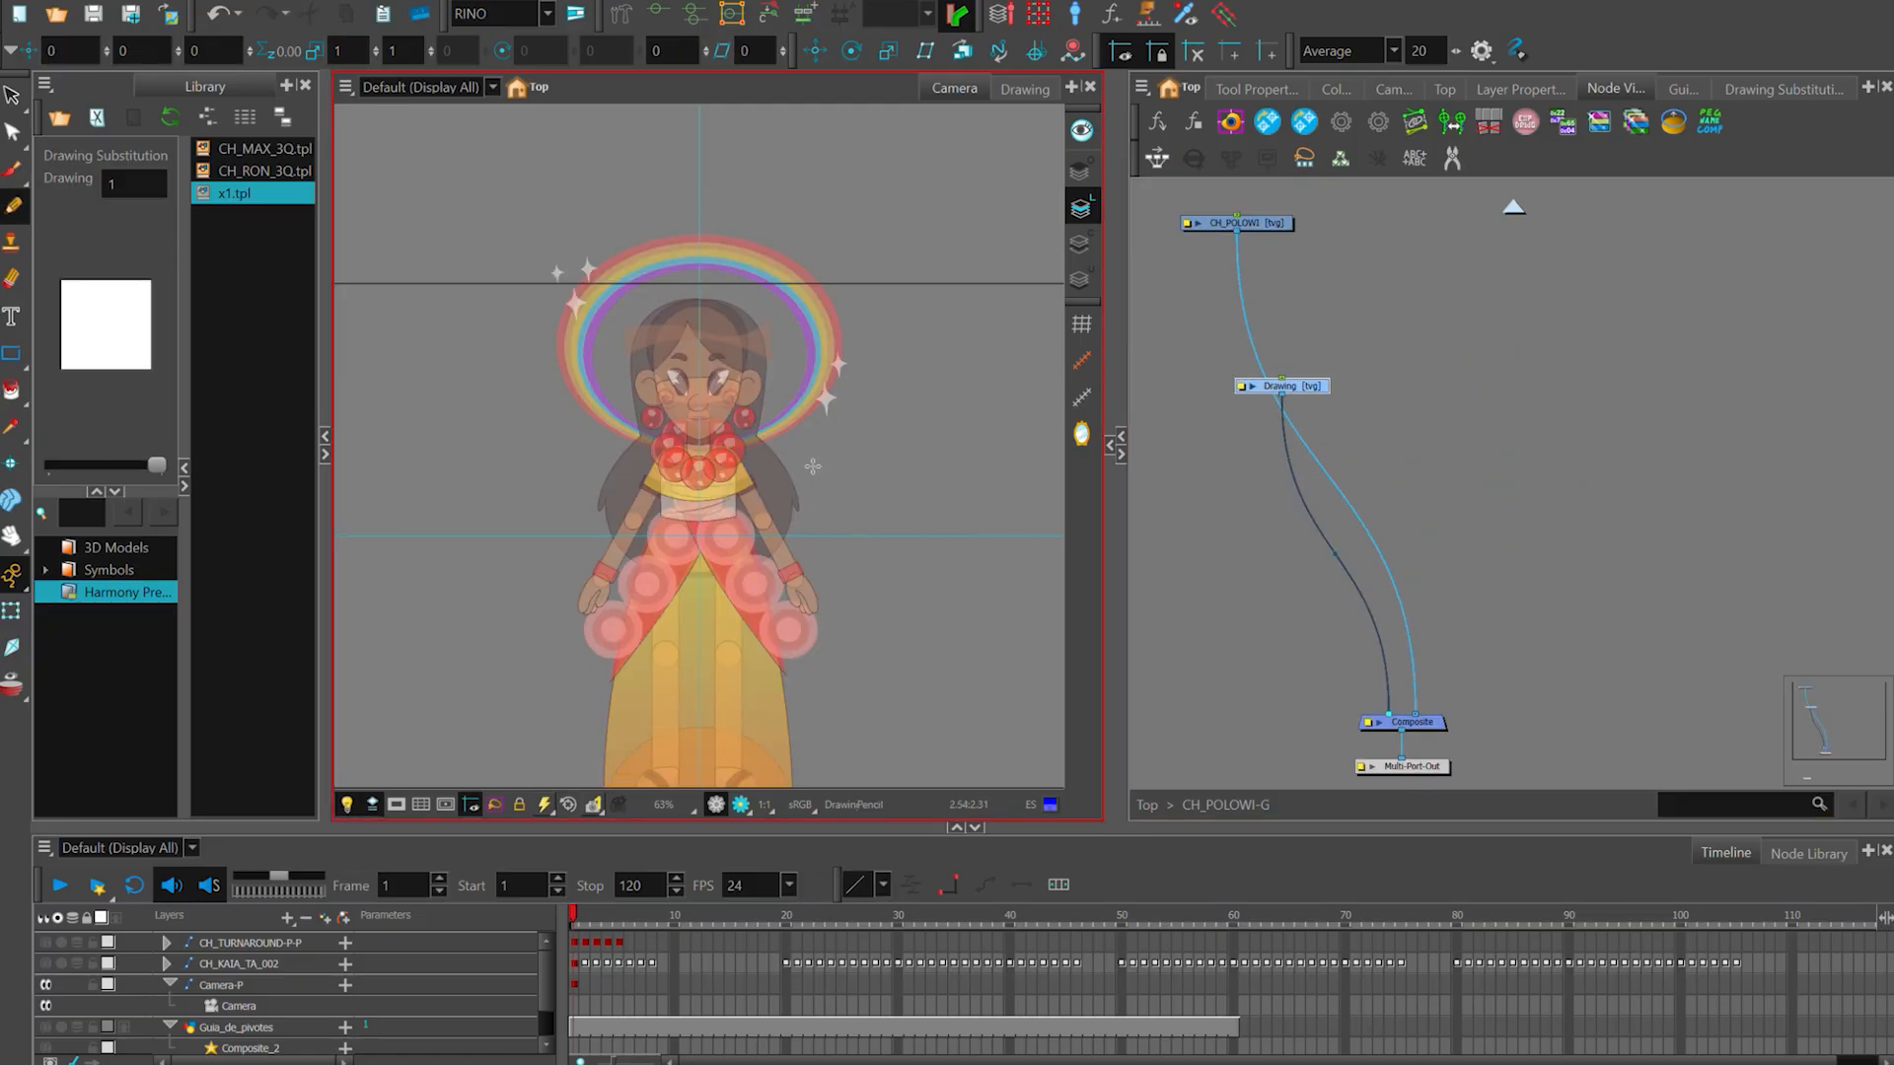
scroll(767, 444, up, 6)
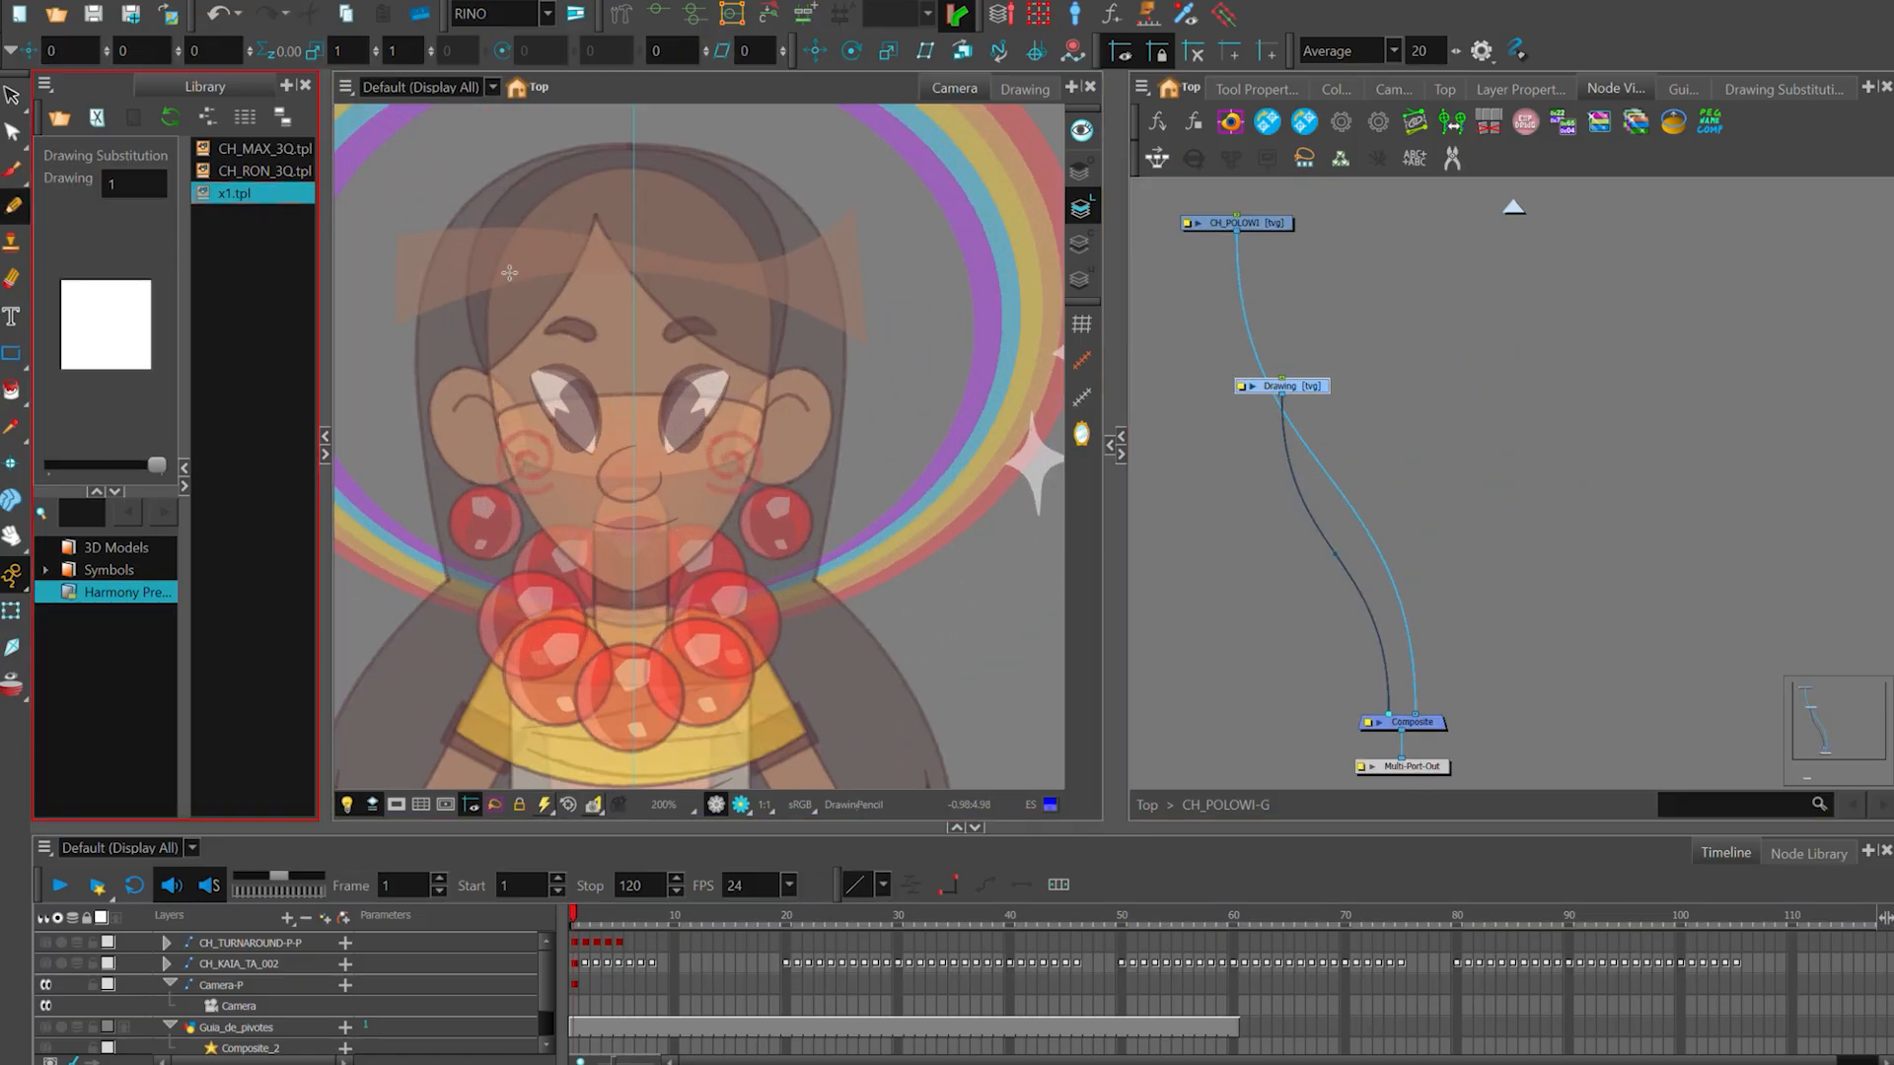
scroll(922, 625, up, 3)
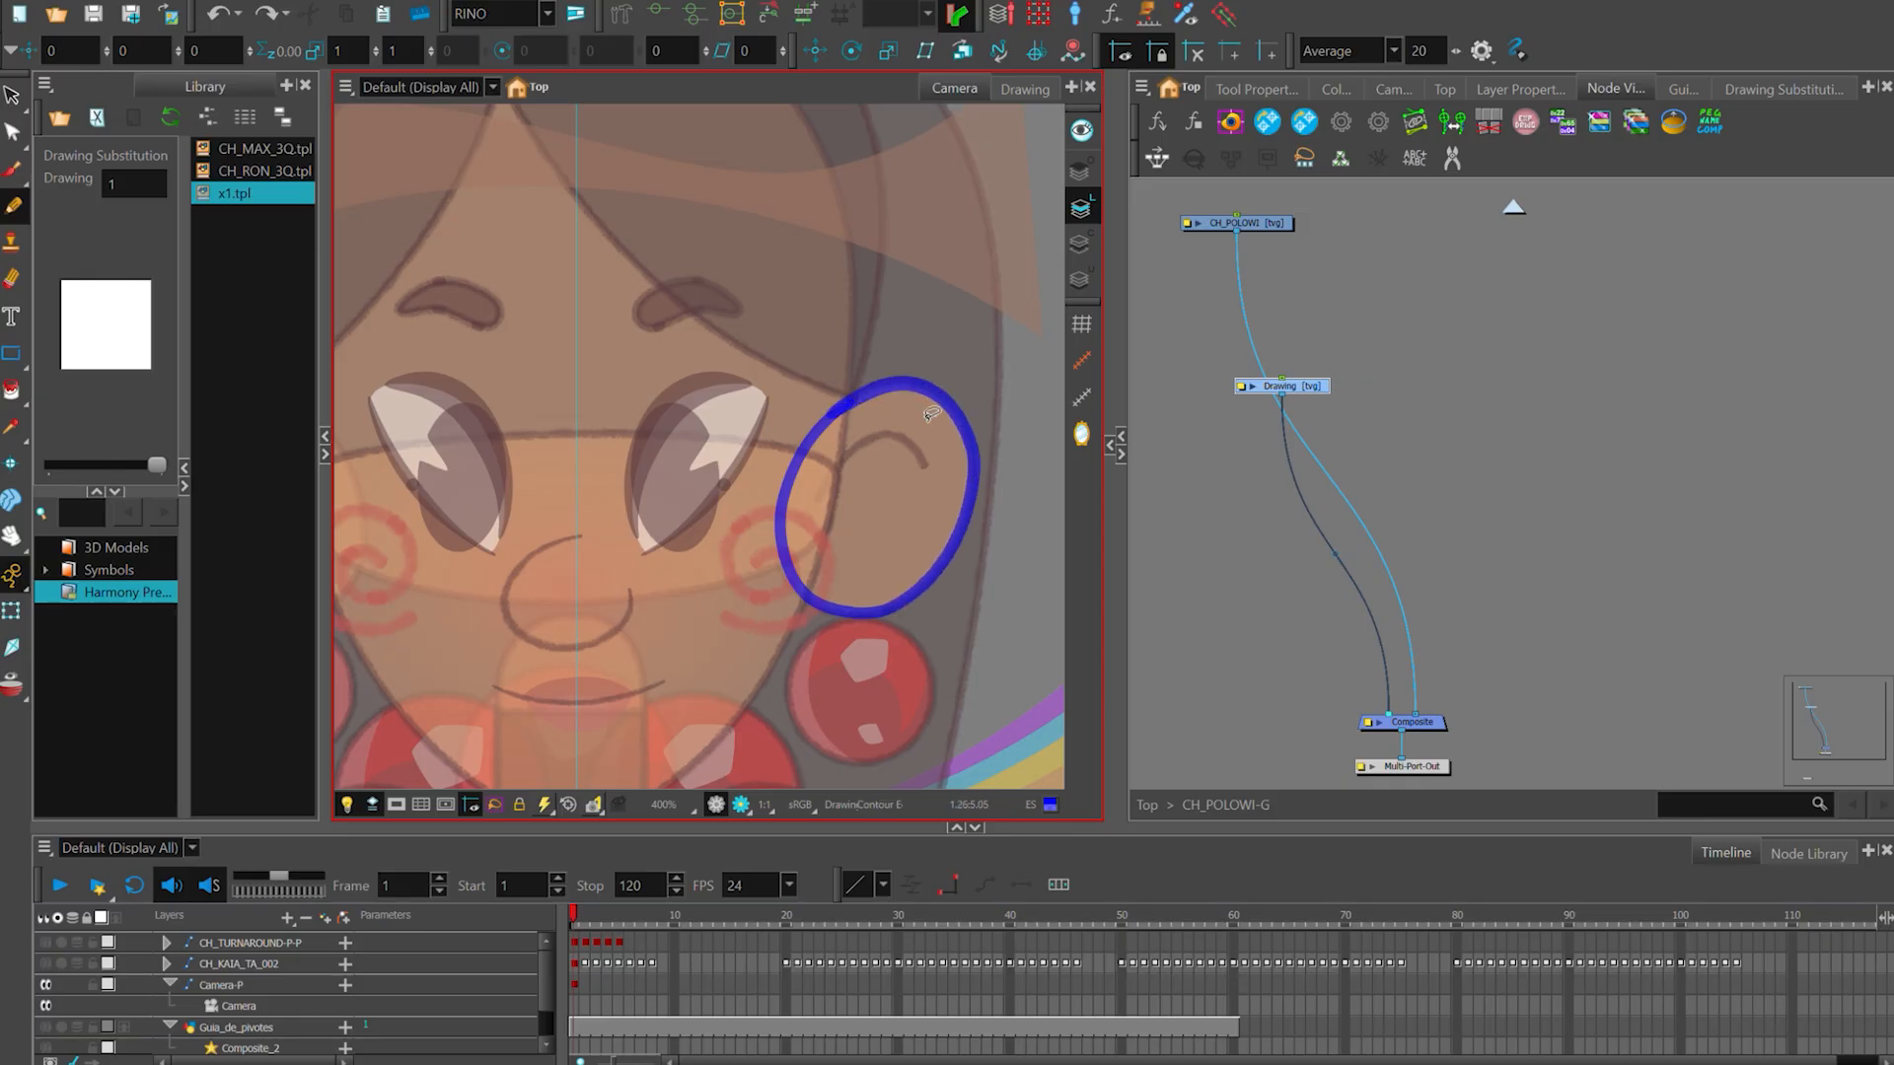
key(alt+q)
click(957, 403)
scroll(927, 399, up, 3)
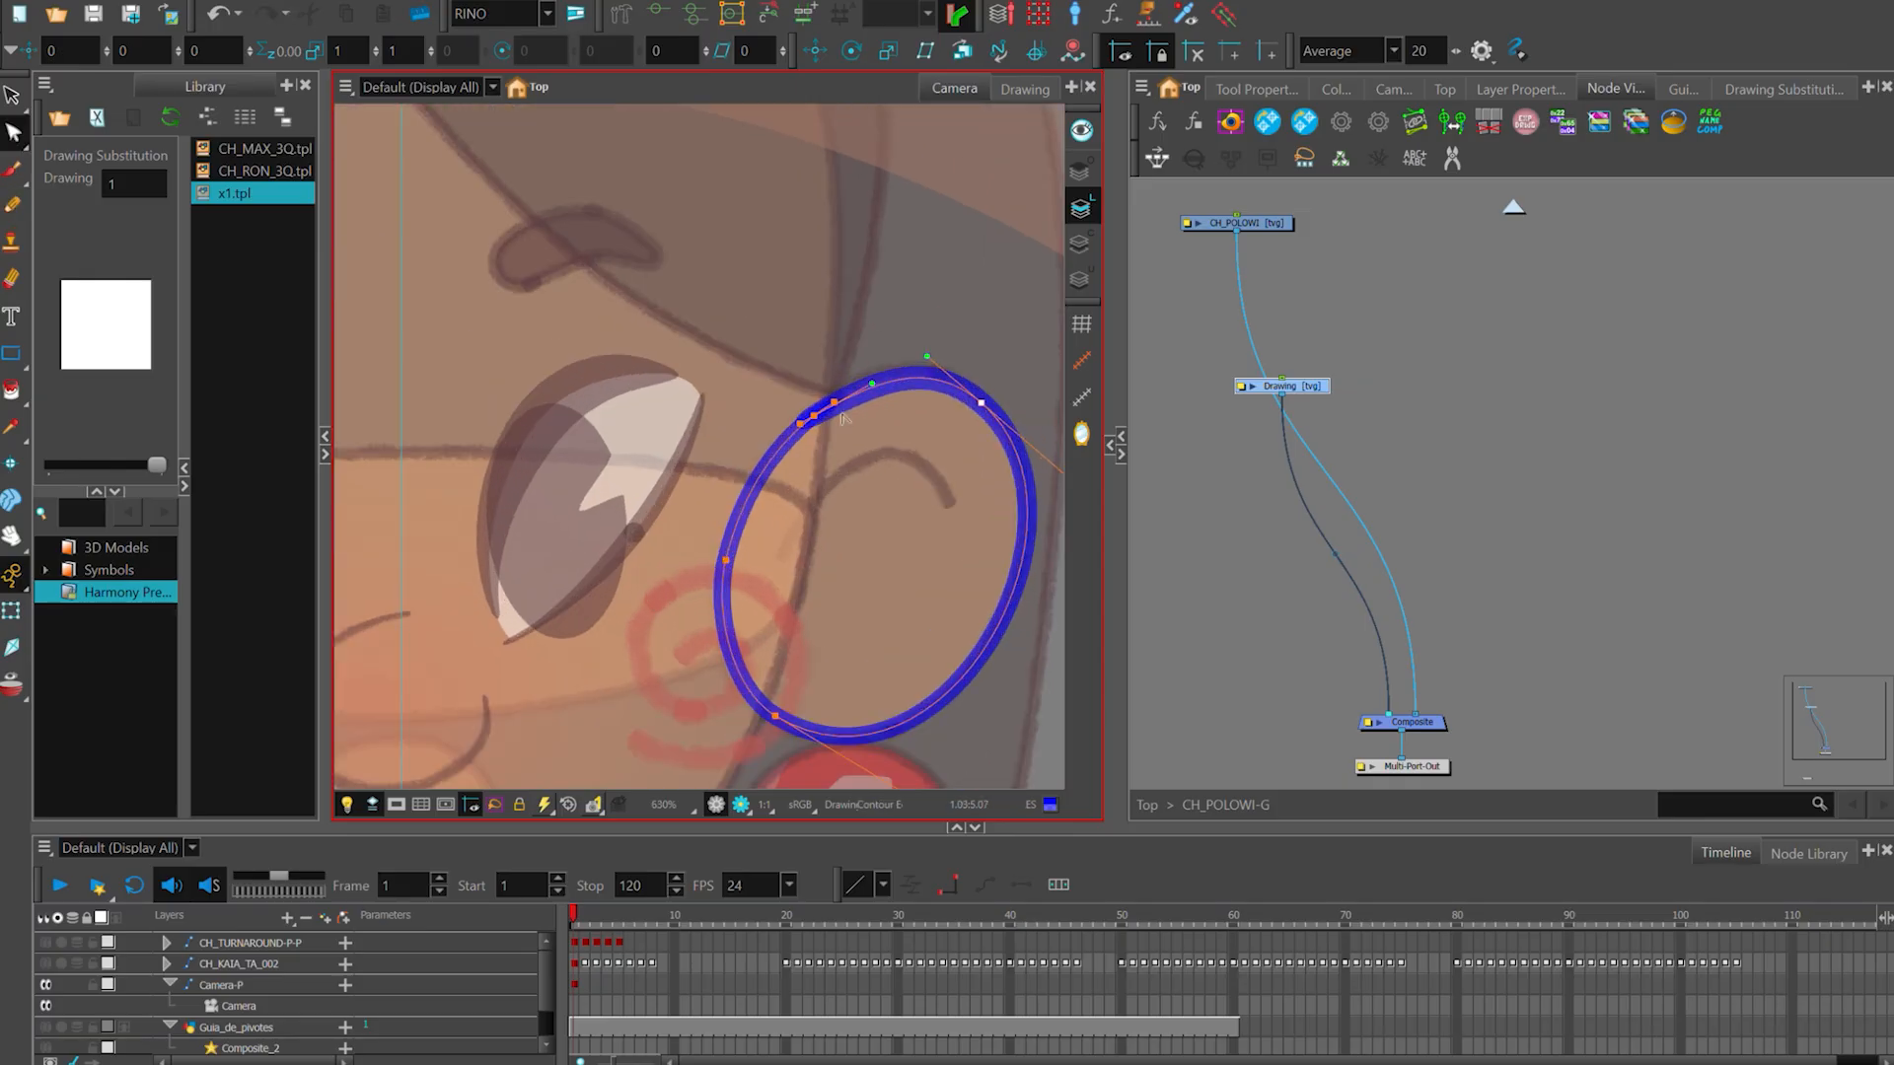
drag(927, 379, 928, 369)
click(927, 469)
scroll(925, 472, down, 2)
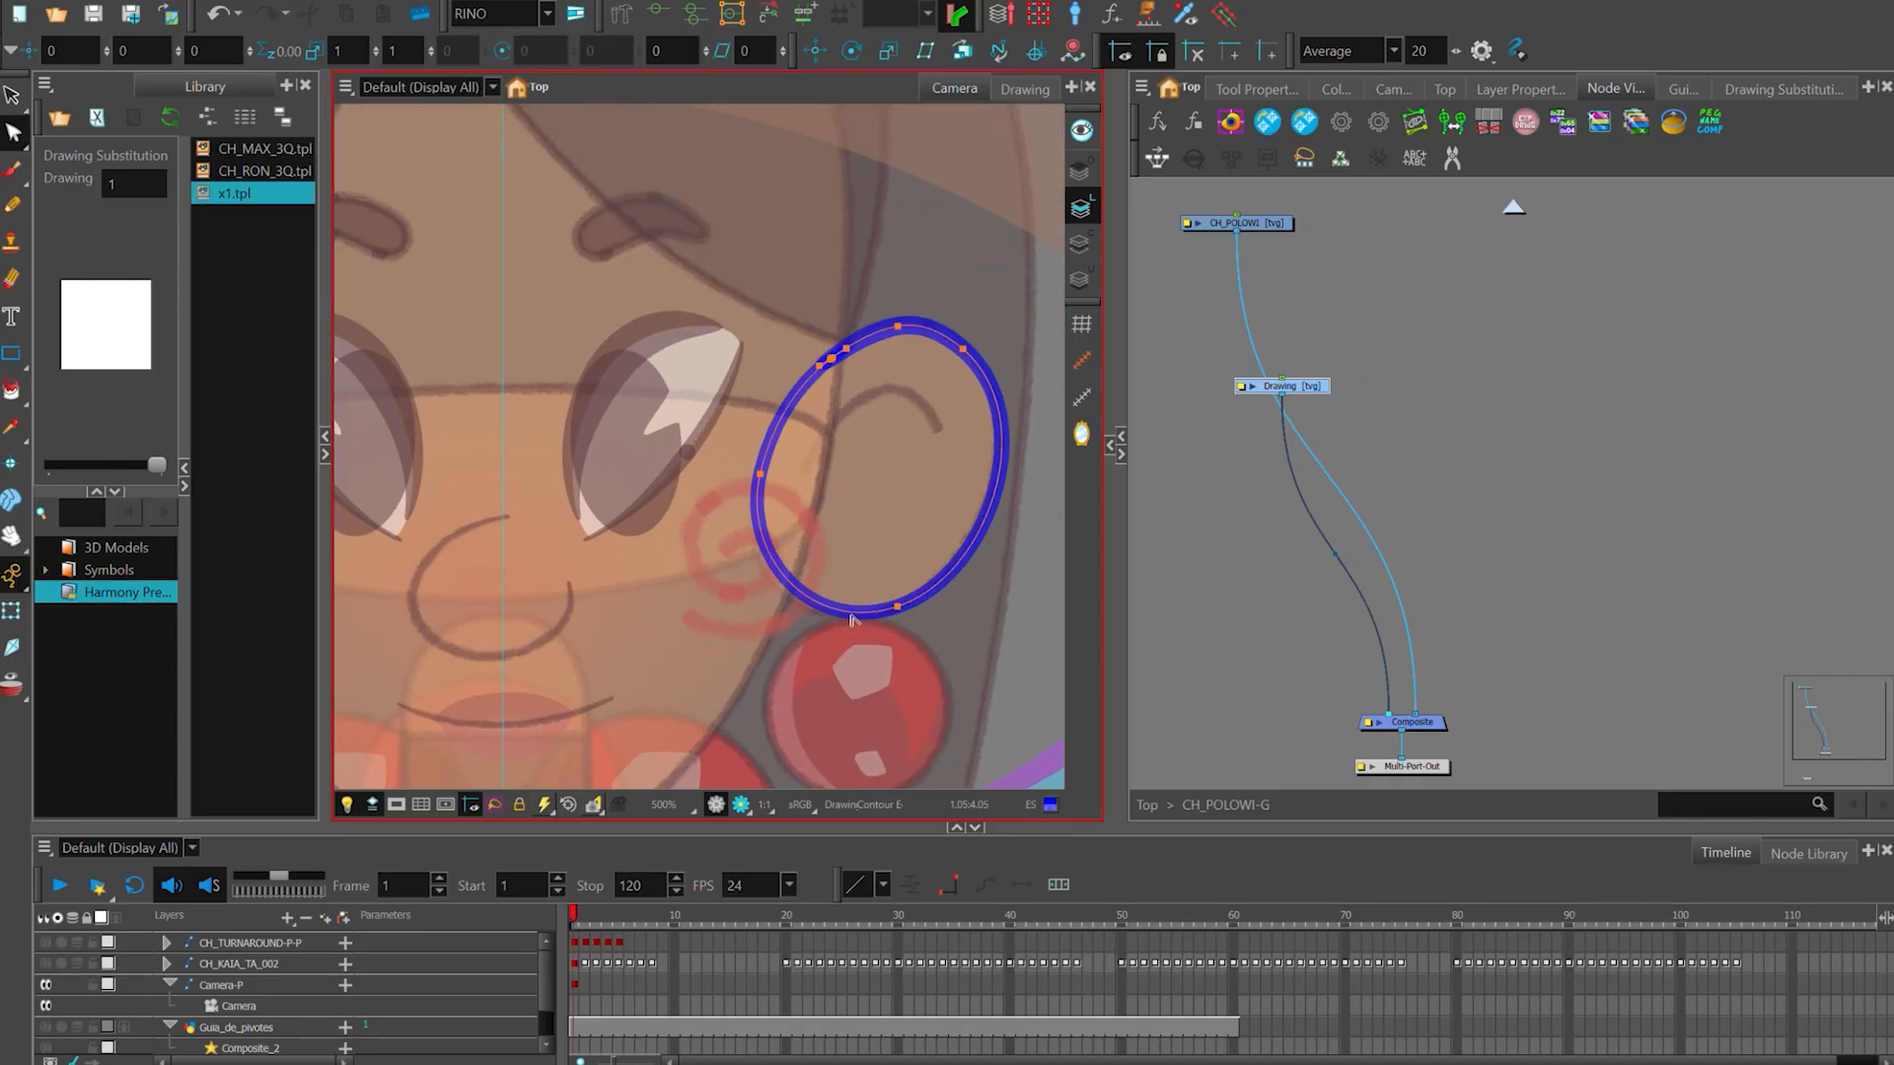
scroll(912, 473, down, 2)
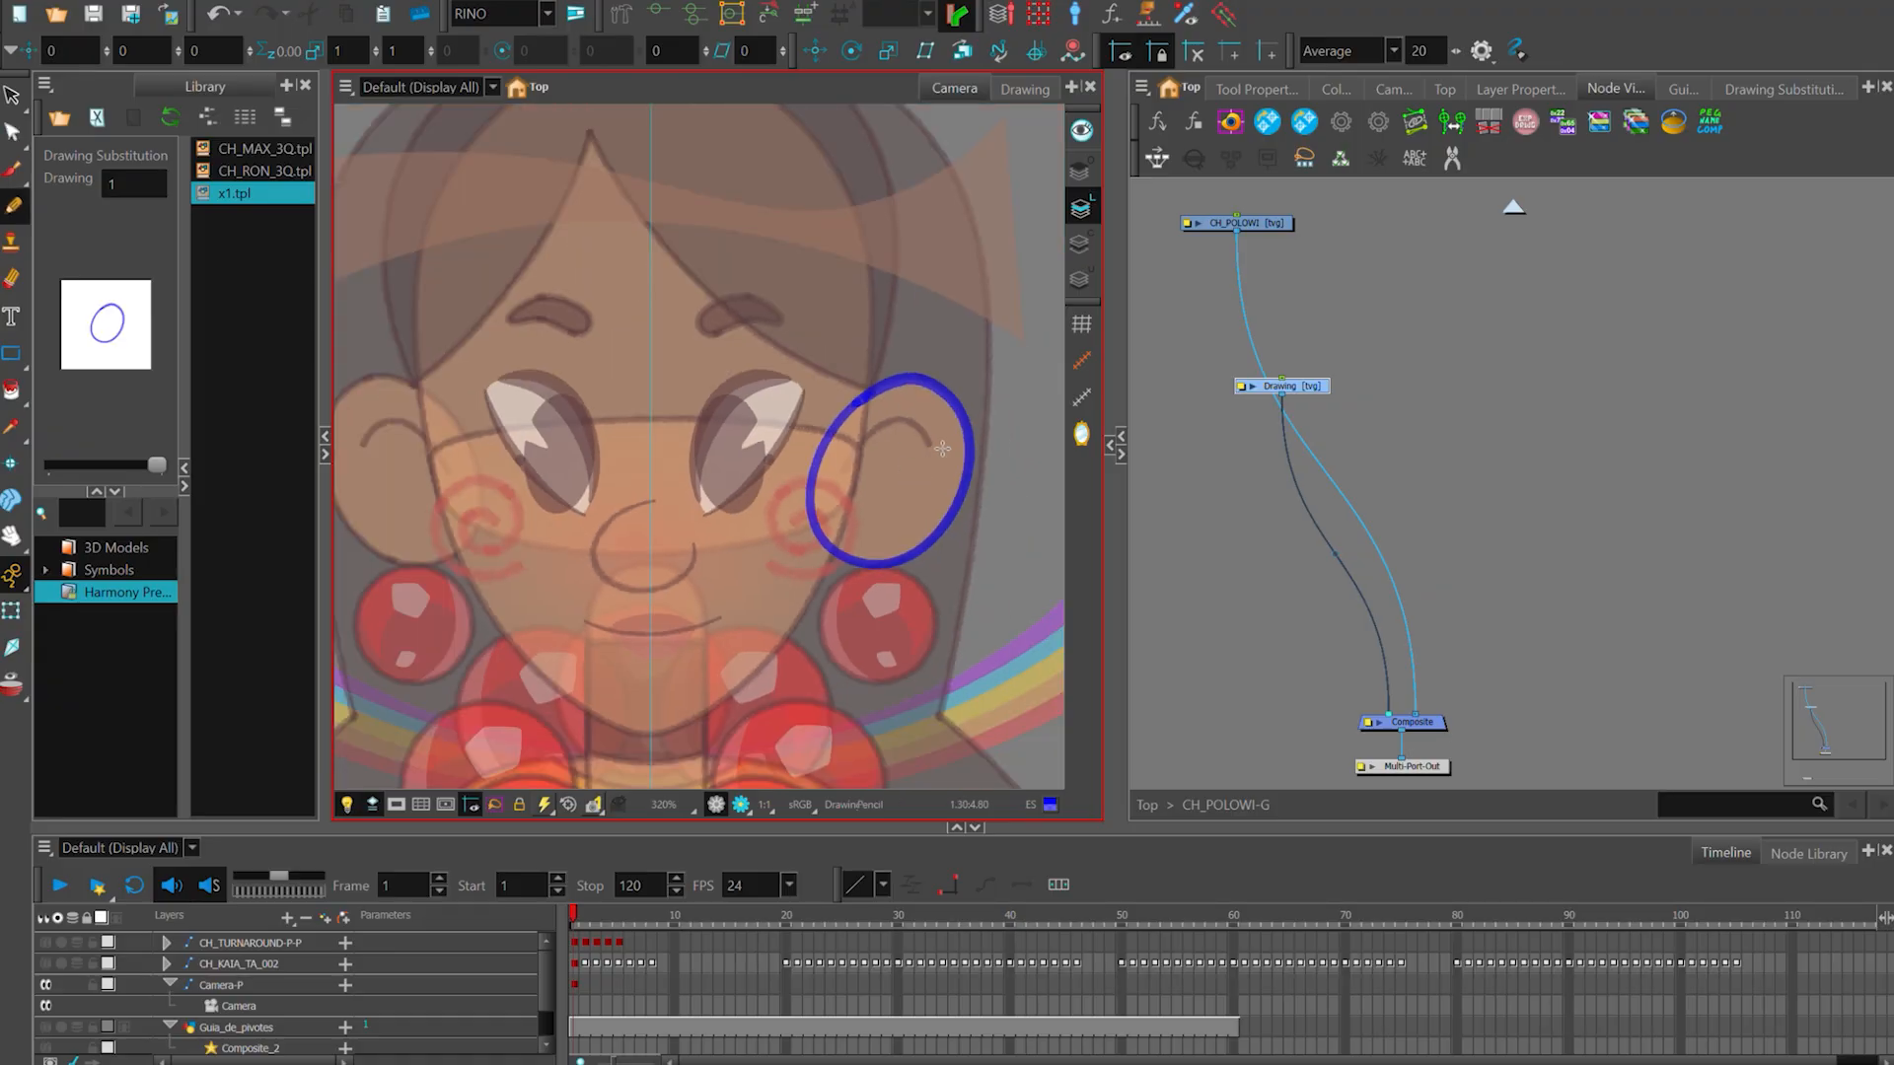
- Trace the inner curve of the ear on the viewer's right, undoing the first stroke and redrawing it
scroll(942, 449, up, 2)
mouse_move(931, 444)
mouse_down()
mouse_move(905, 420)
mouse_move(787, 487)
mouse_move(901, 524)
mouse_up()
scroll(816, 517, down, 1)
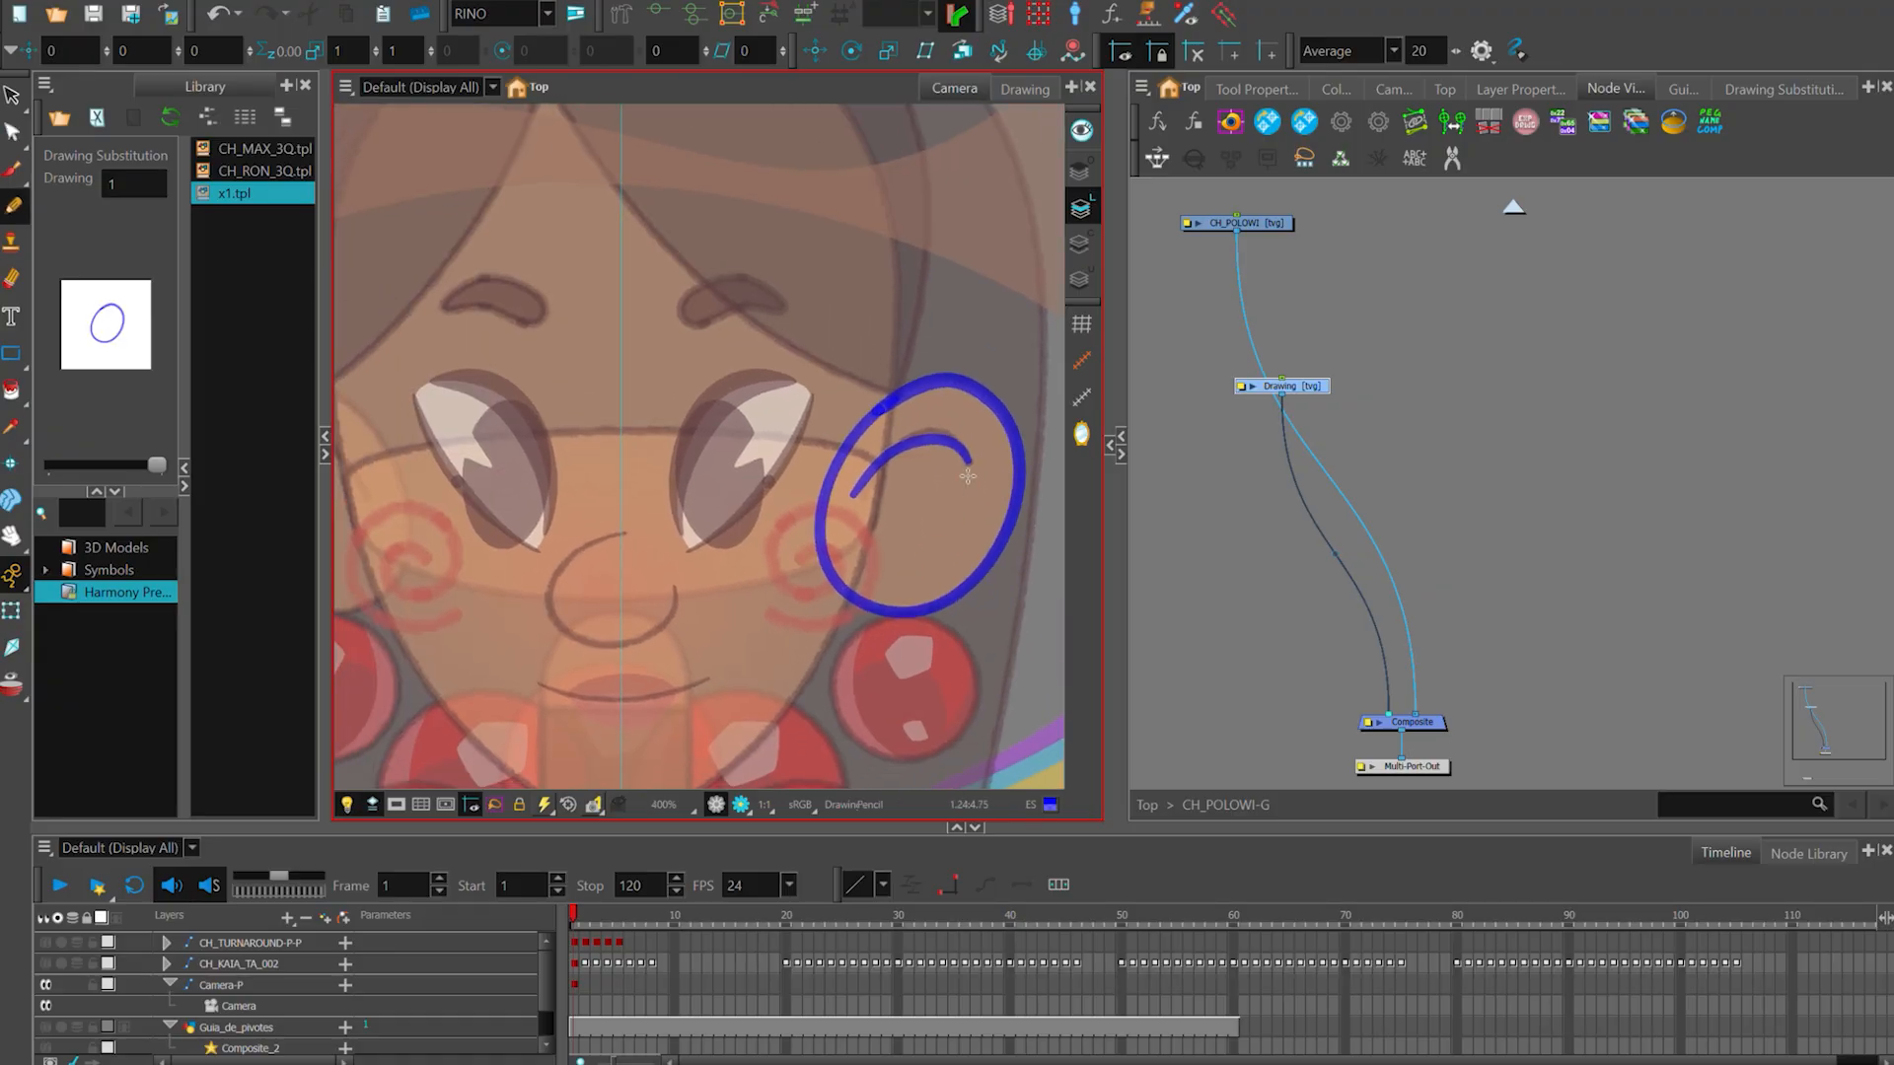
key(ctrl+z)
scroll(971, 478, up, 2)
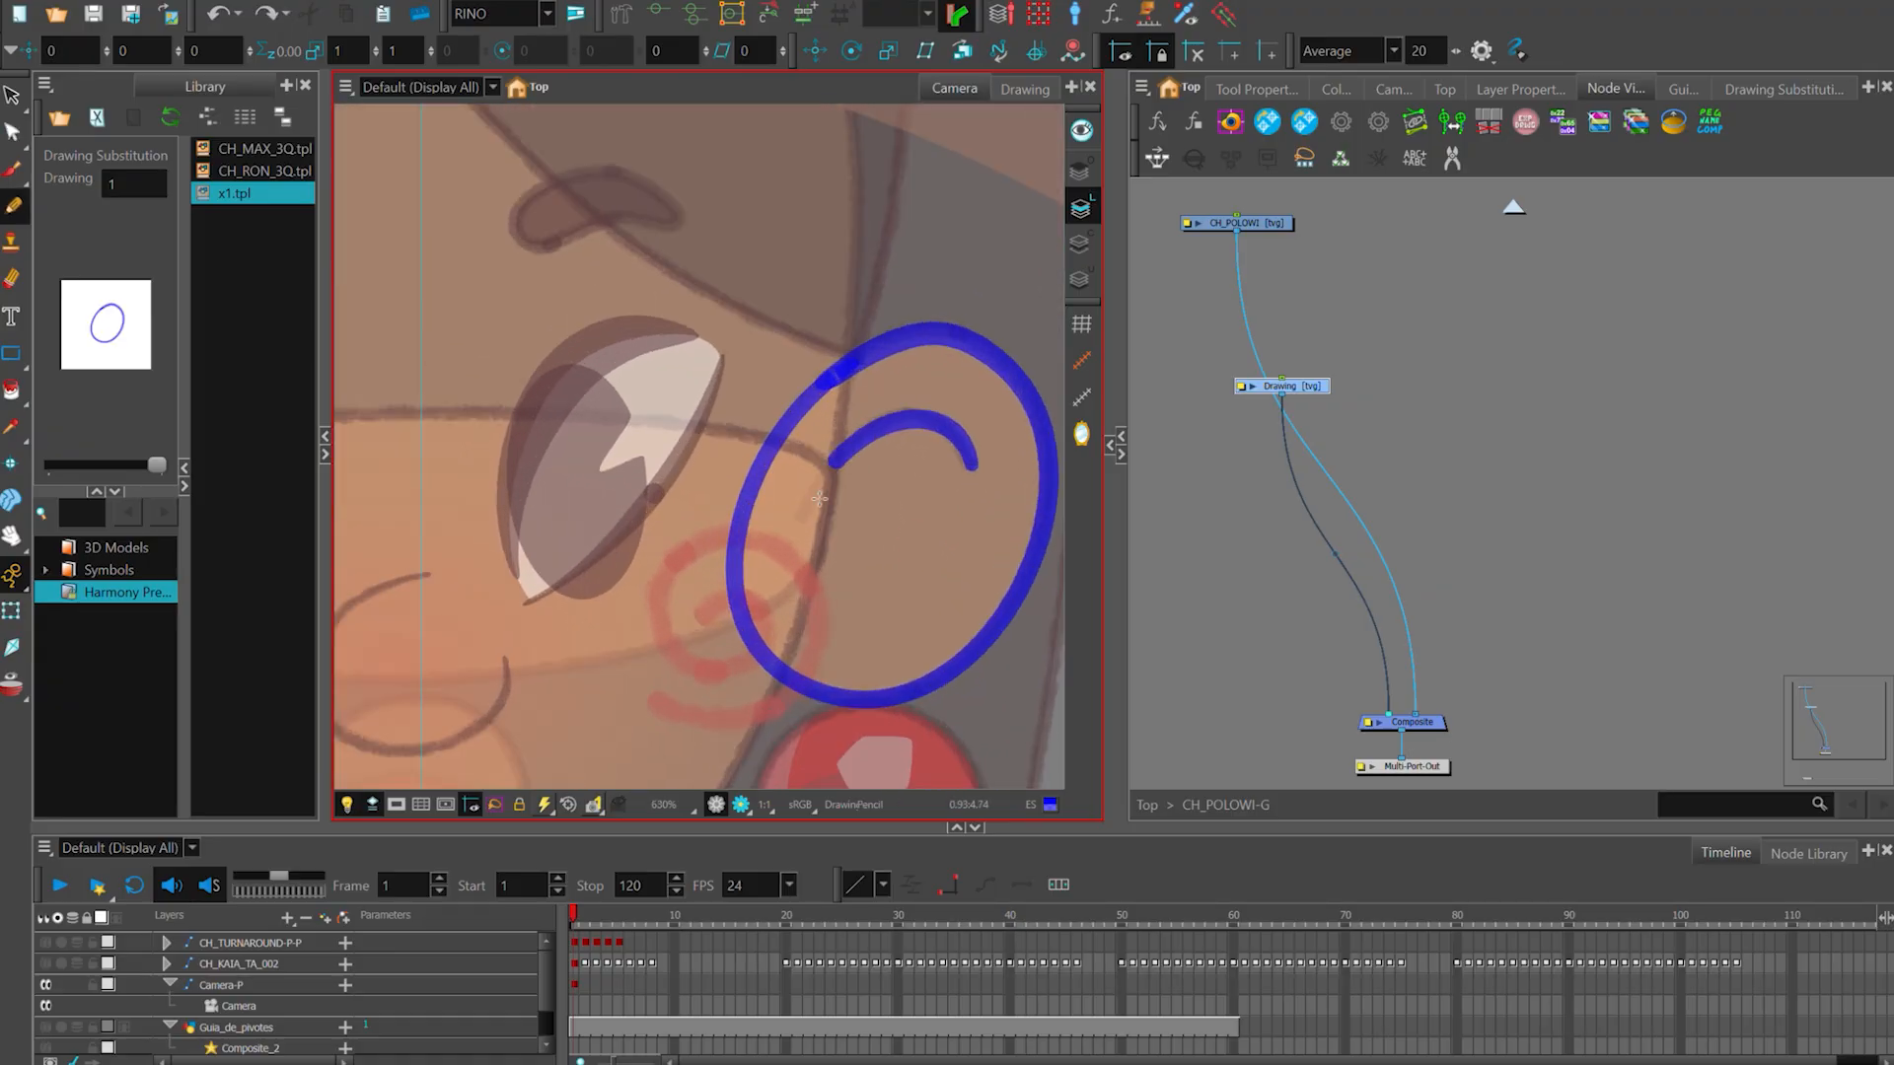
scroll(819, 498, down, 3)
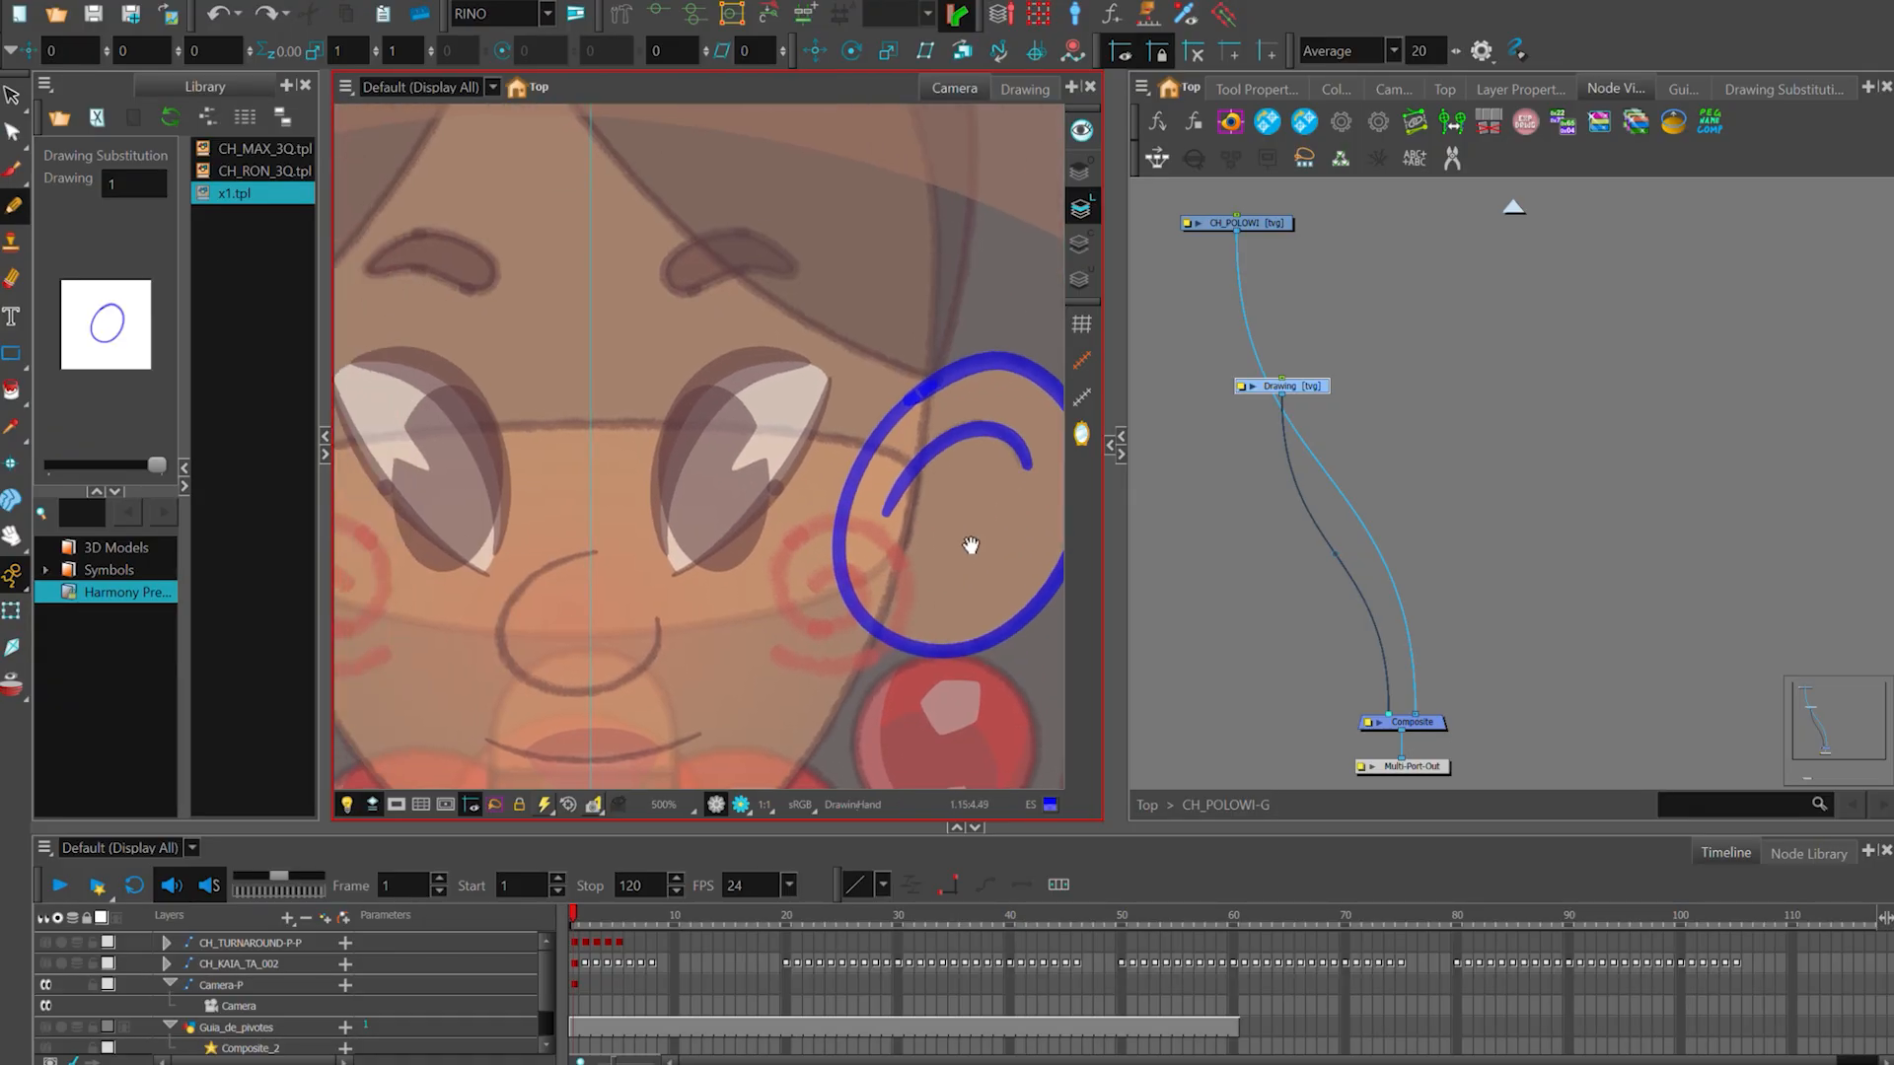
- Trace the almond-shaped eye on the viewer's right, adjust its curves to the design, and cut off the overshooting line ends
scroll(688, 551, up, 3)
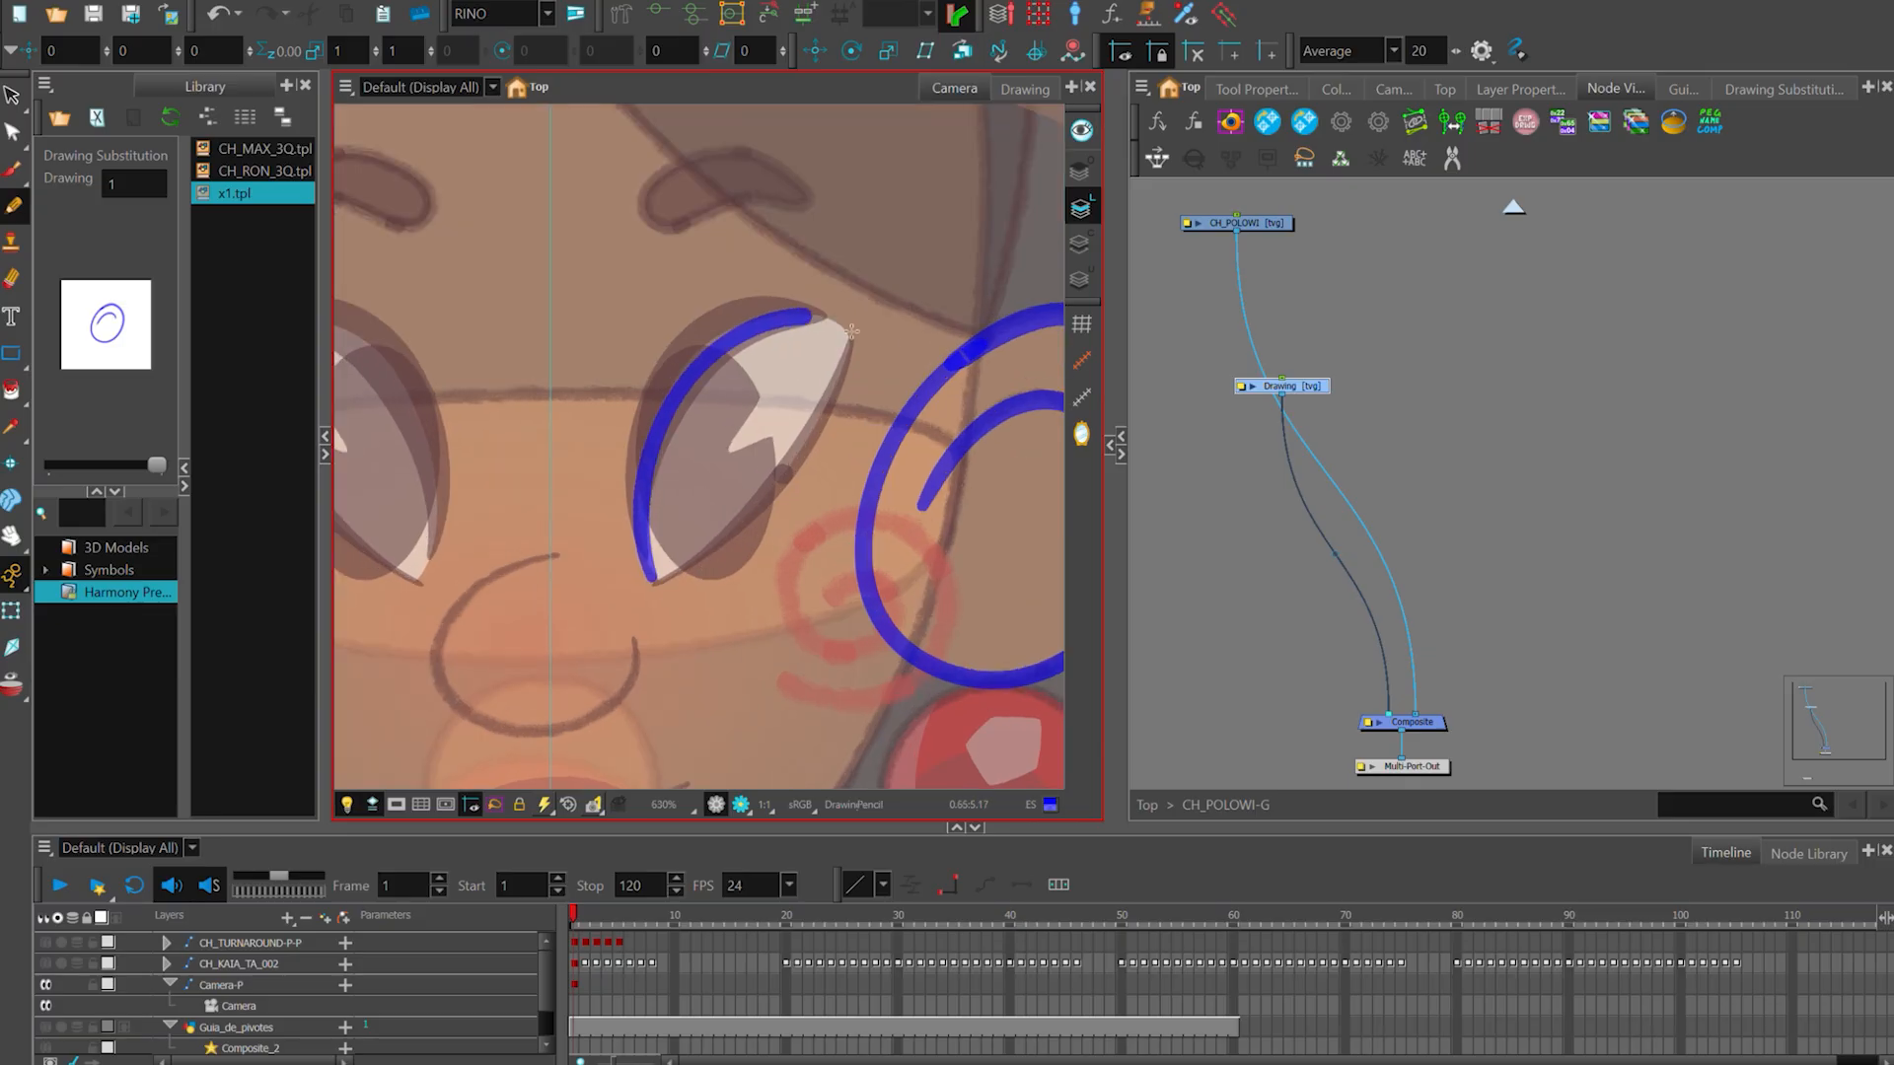
key(ctrl+z)
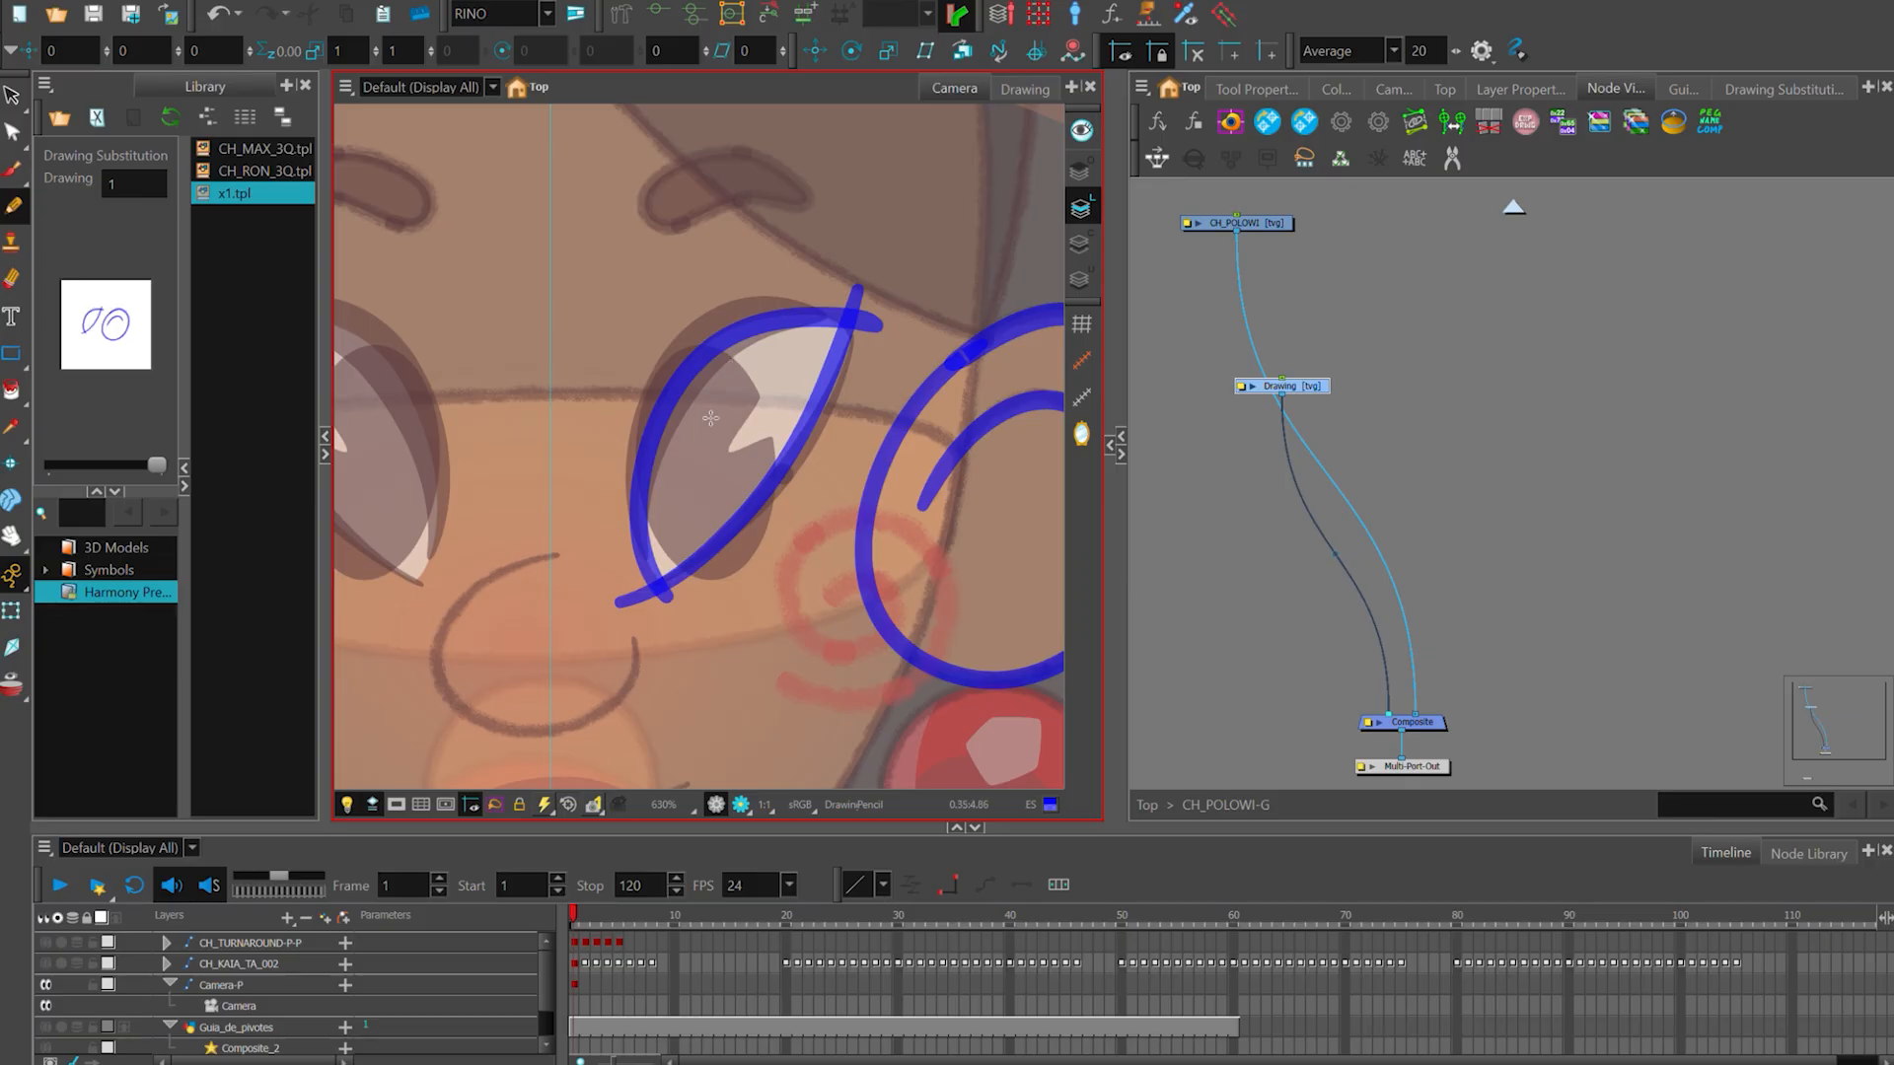
scroll(695, 399, up, 1)
click(678, 419)
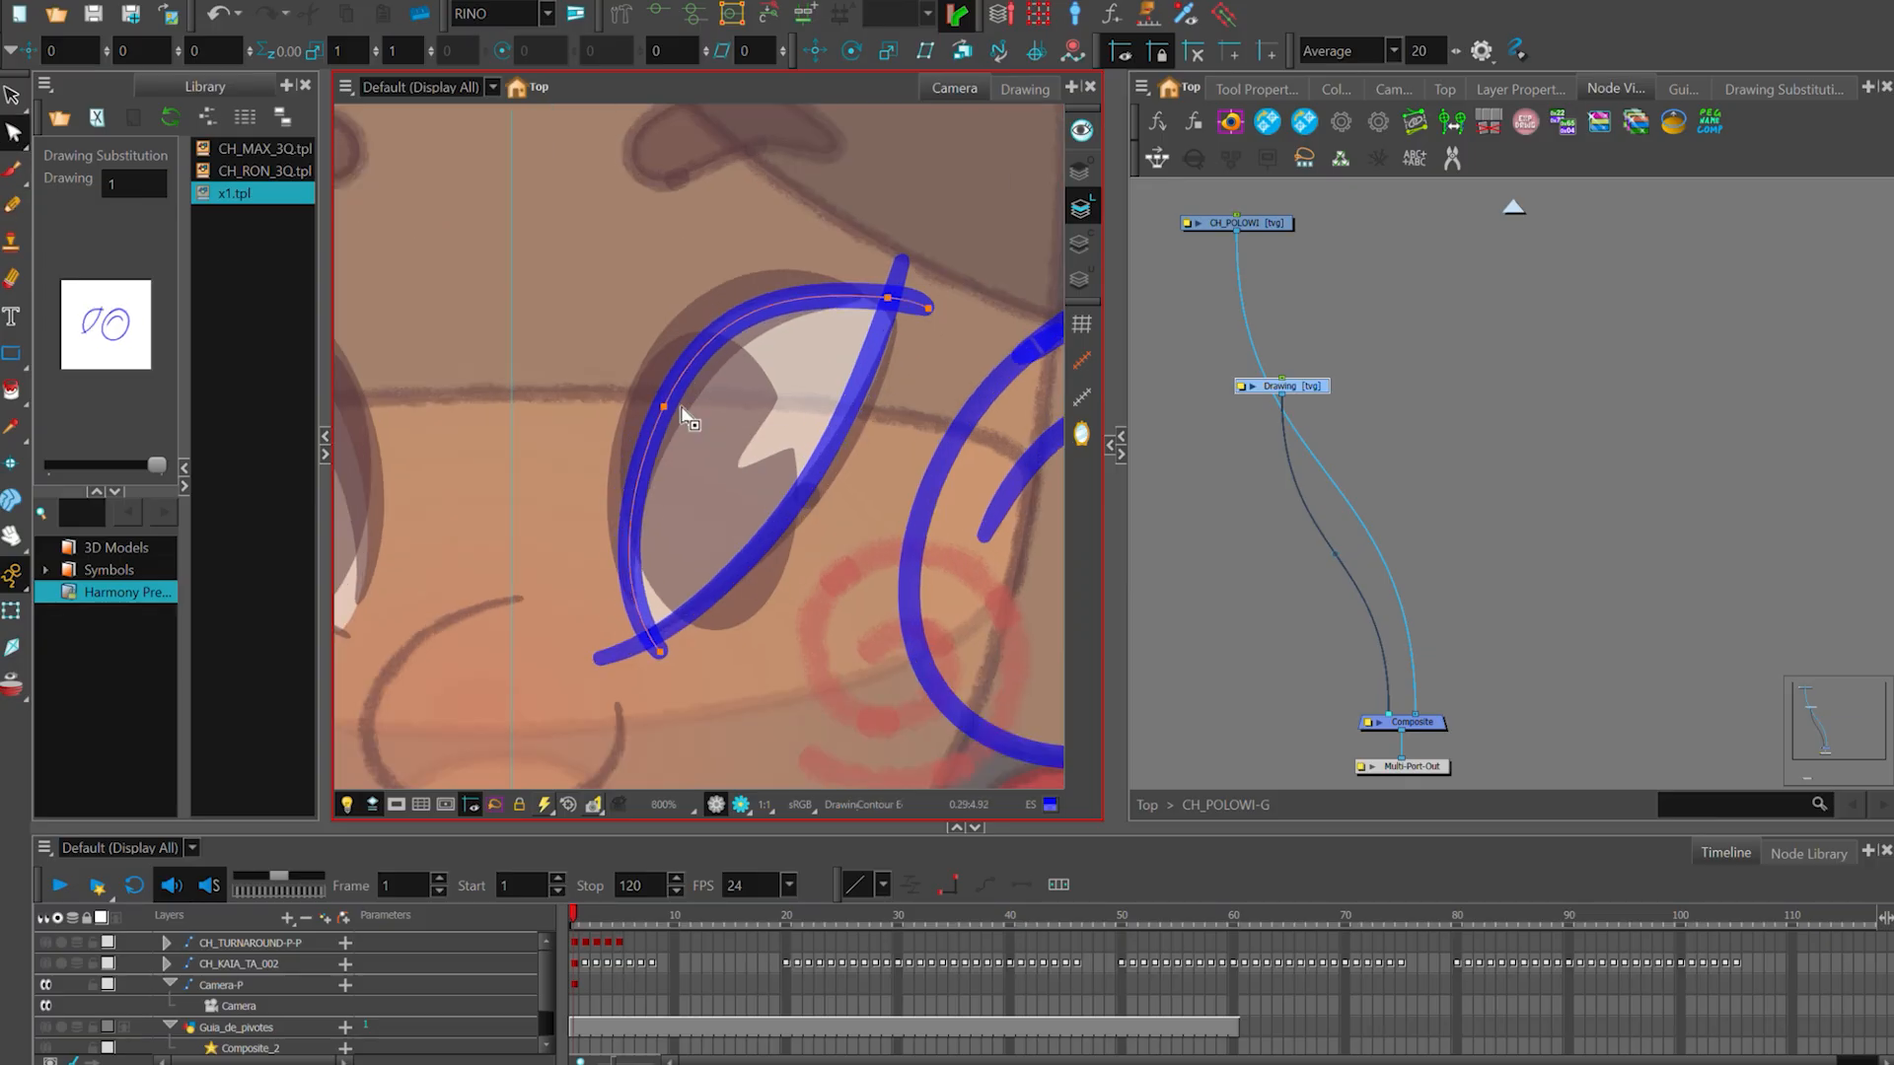
drag(711, 305, 715, 313)
drag(664, 401, 666, 387)
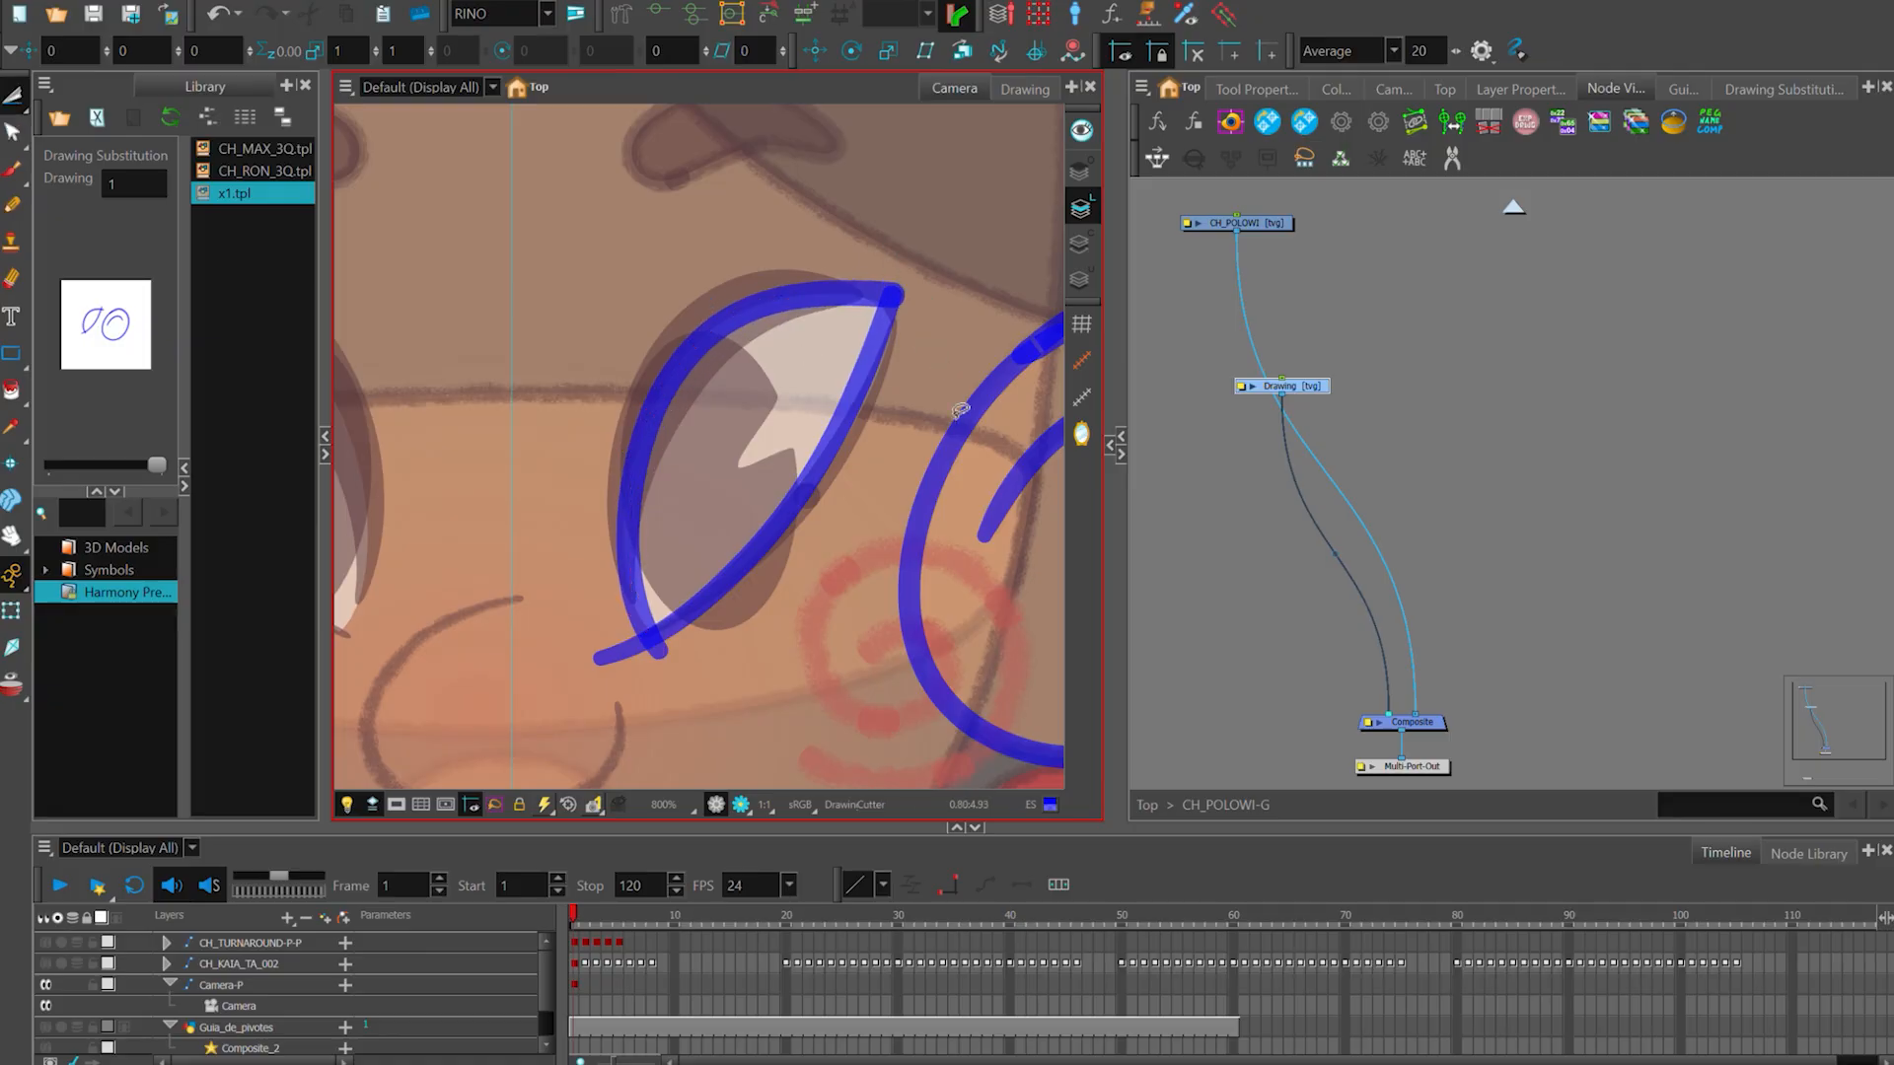
mouse_move(641, 644)
mouse_down()
mouse_move(761, 684)
mouse_move(635, 655)
mouse_up()
key(ctrl+z)
drag(688, 371, 678, 383)
scroll(741, 458, down, 3)
key(alt+s)
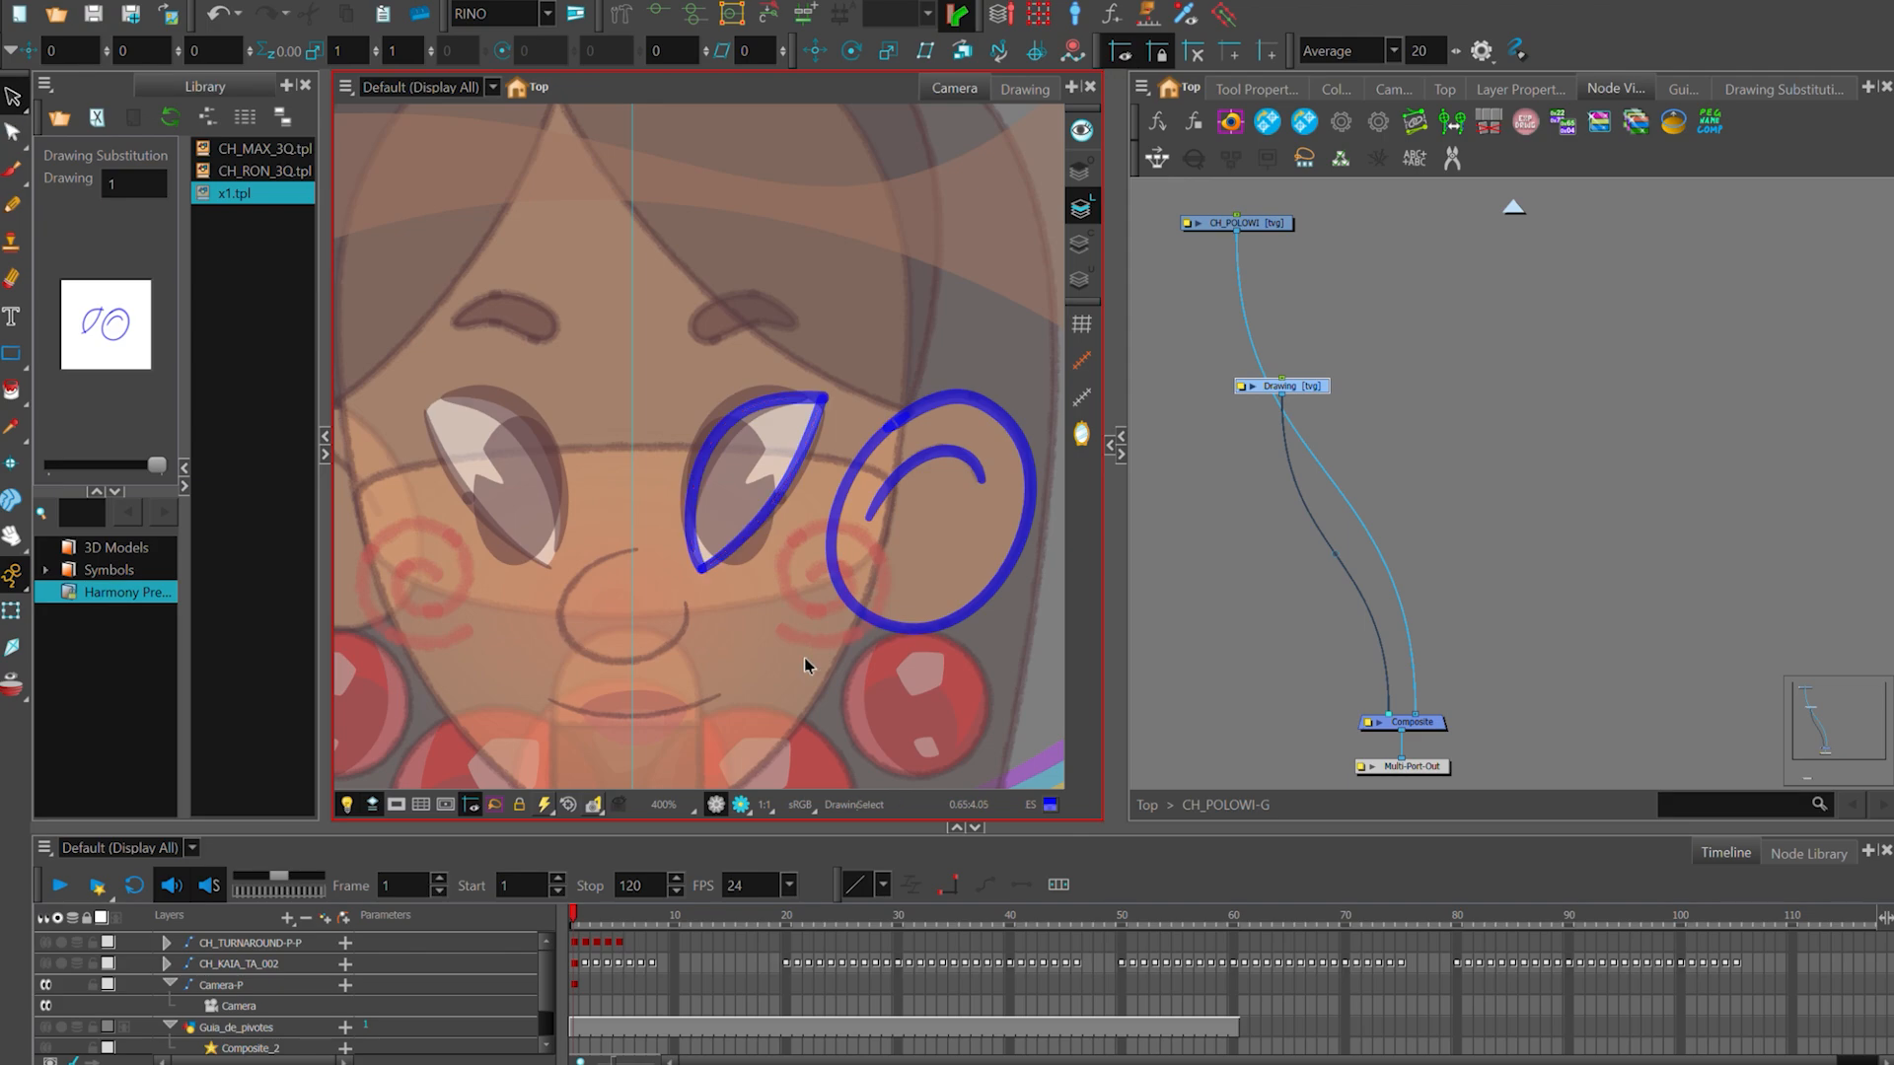
- Trace the nose with an open curved pencil stroke and adjust its contour points to match the design
key(alt+x)
scroll(664, 546, up, 1)
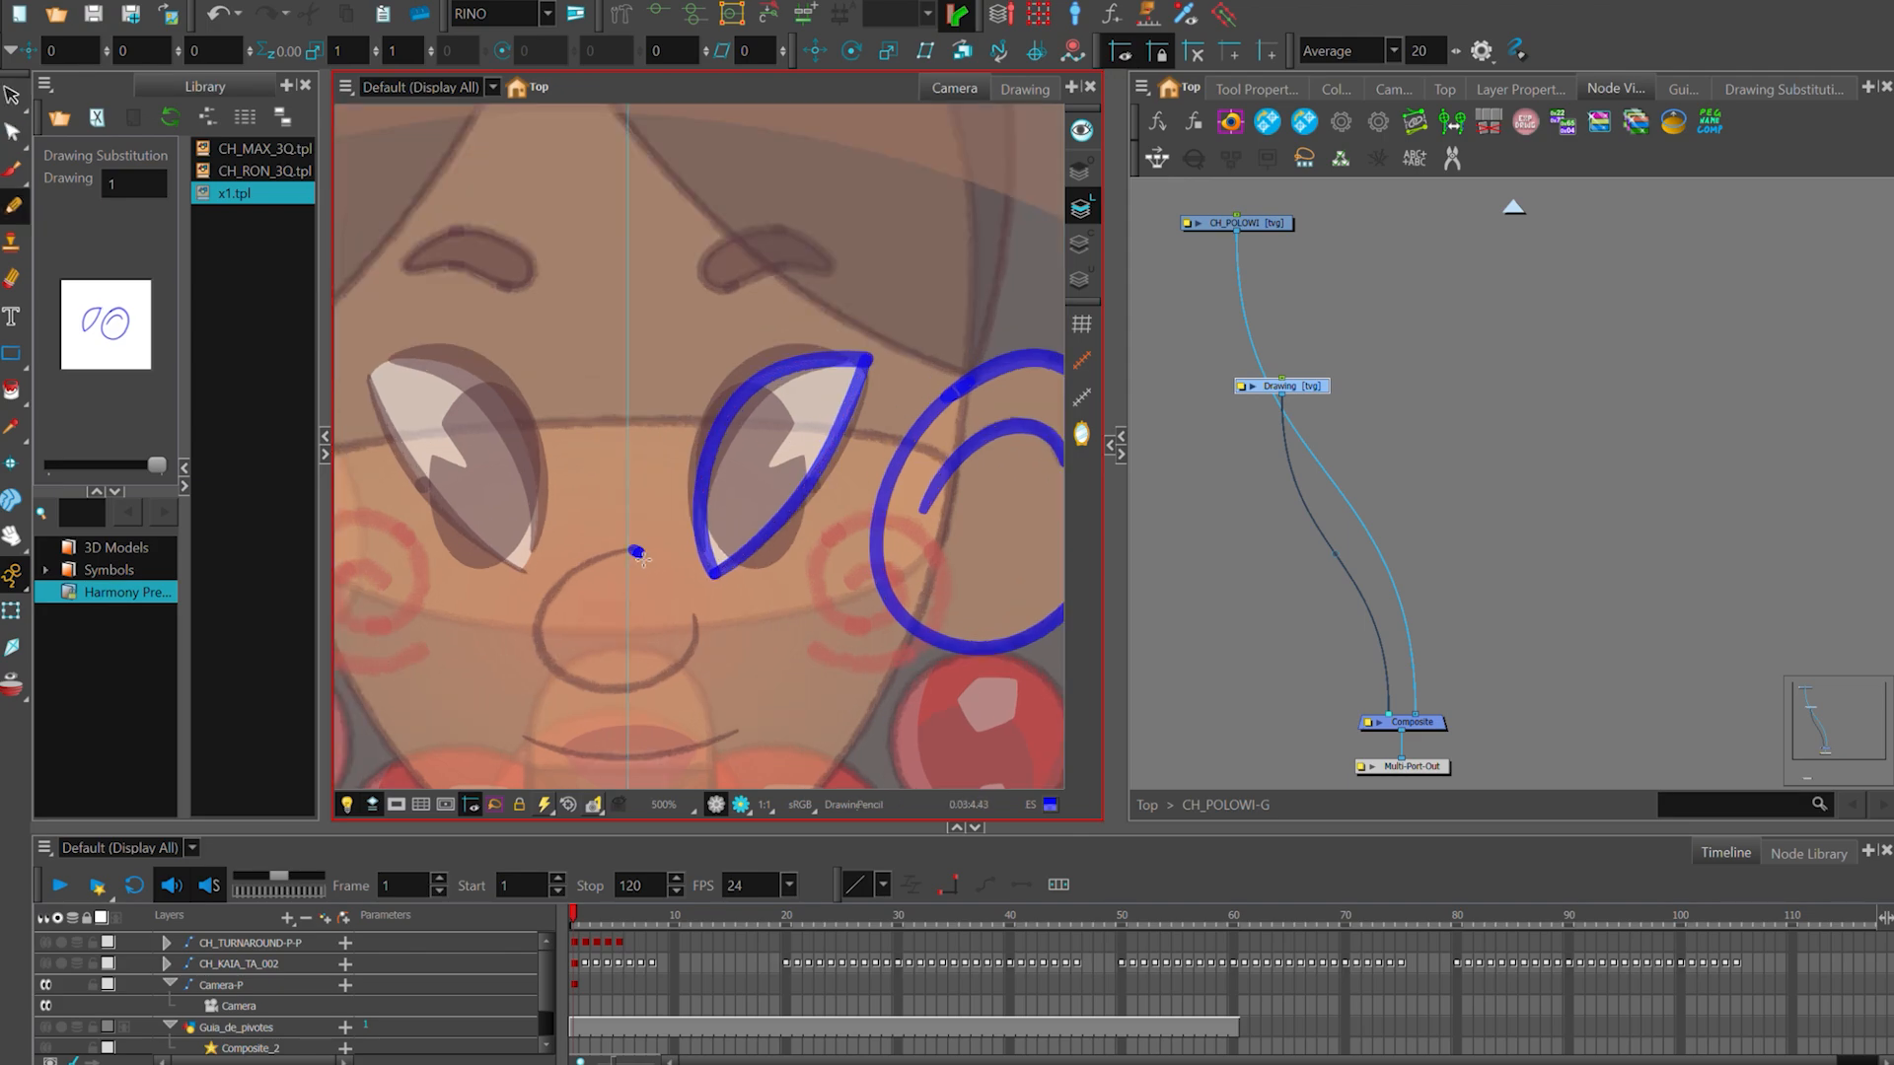
key(alt+s)
click(632, 709)
scroll(643, 700, up, 1)
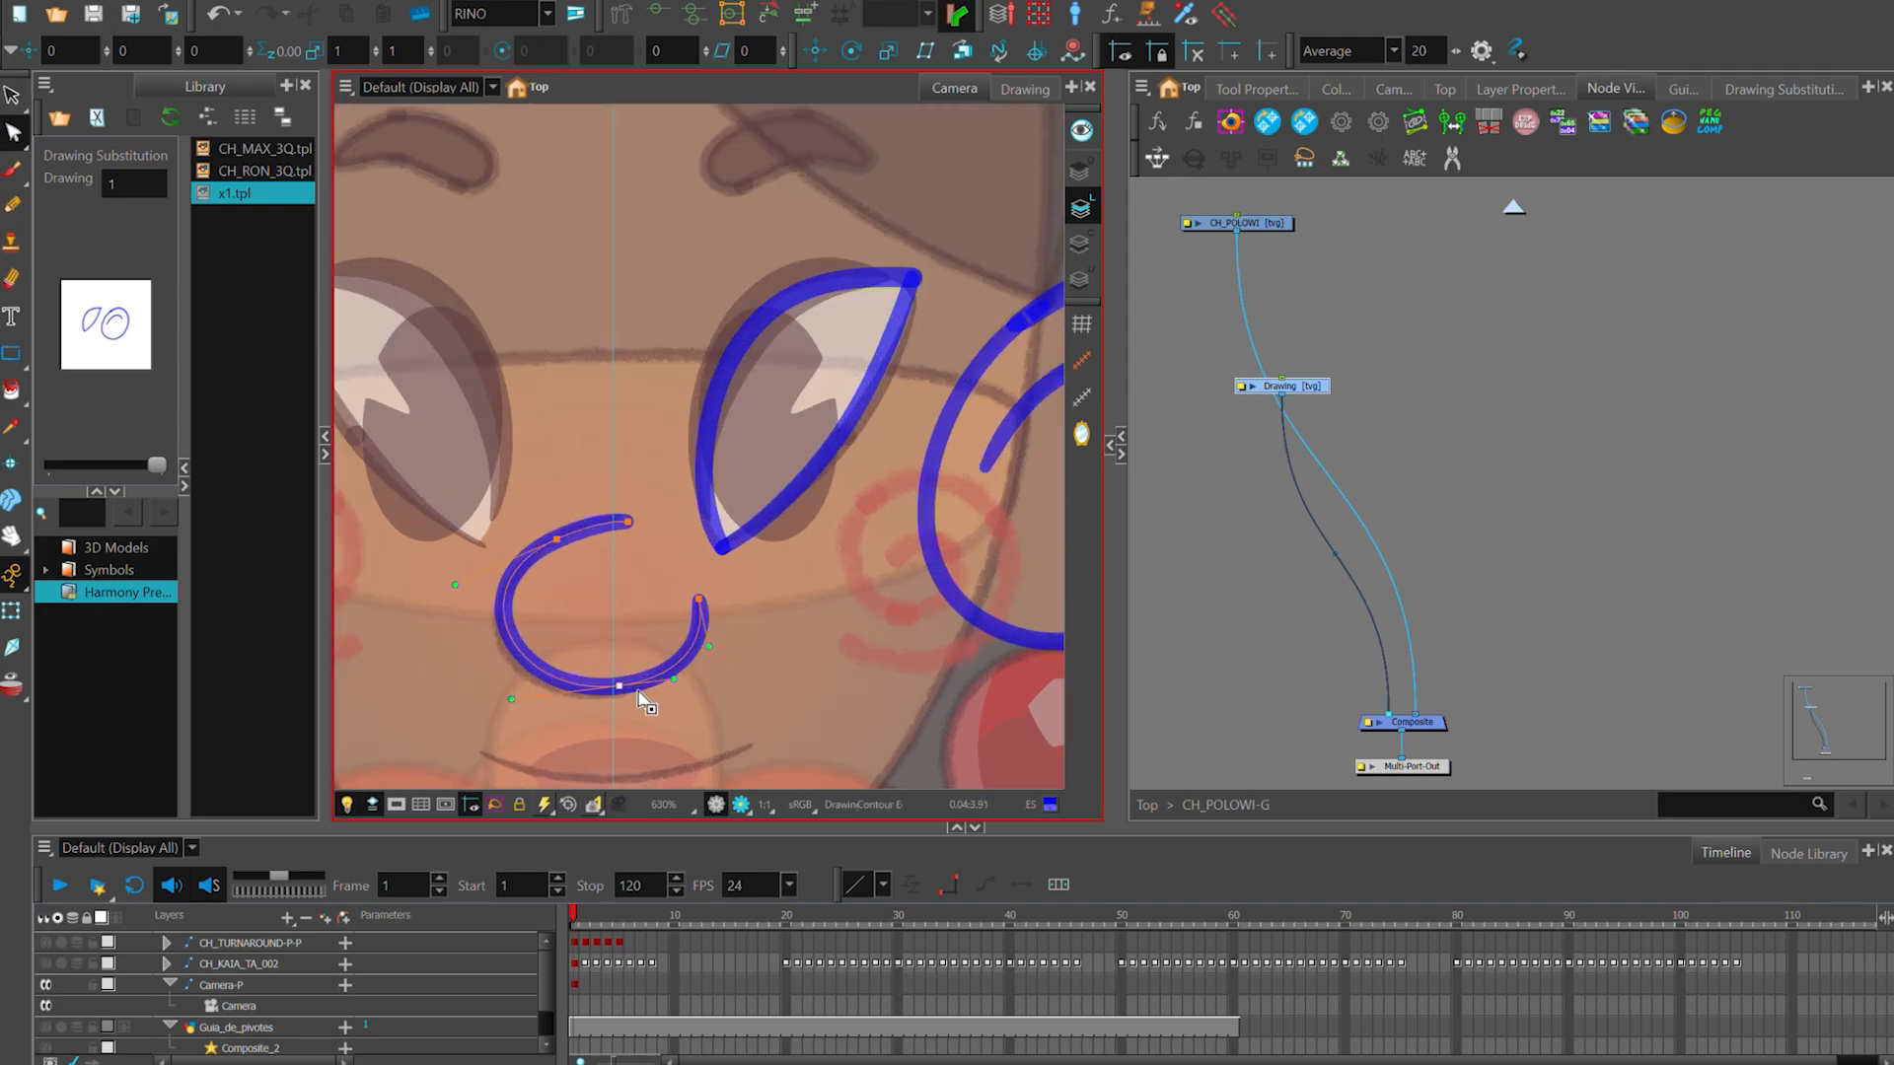
scroll(706, 604, up, 1)
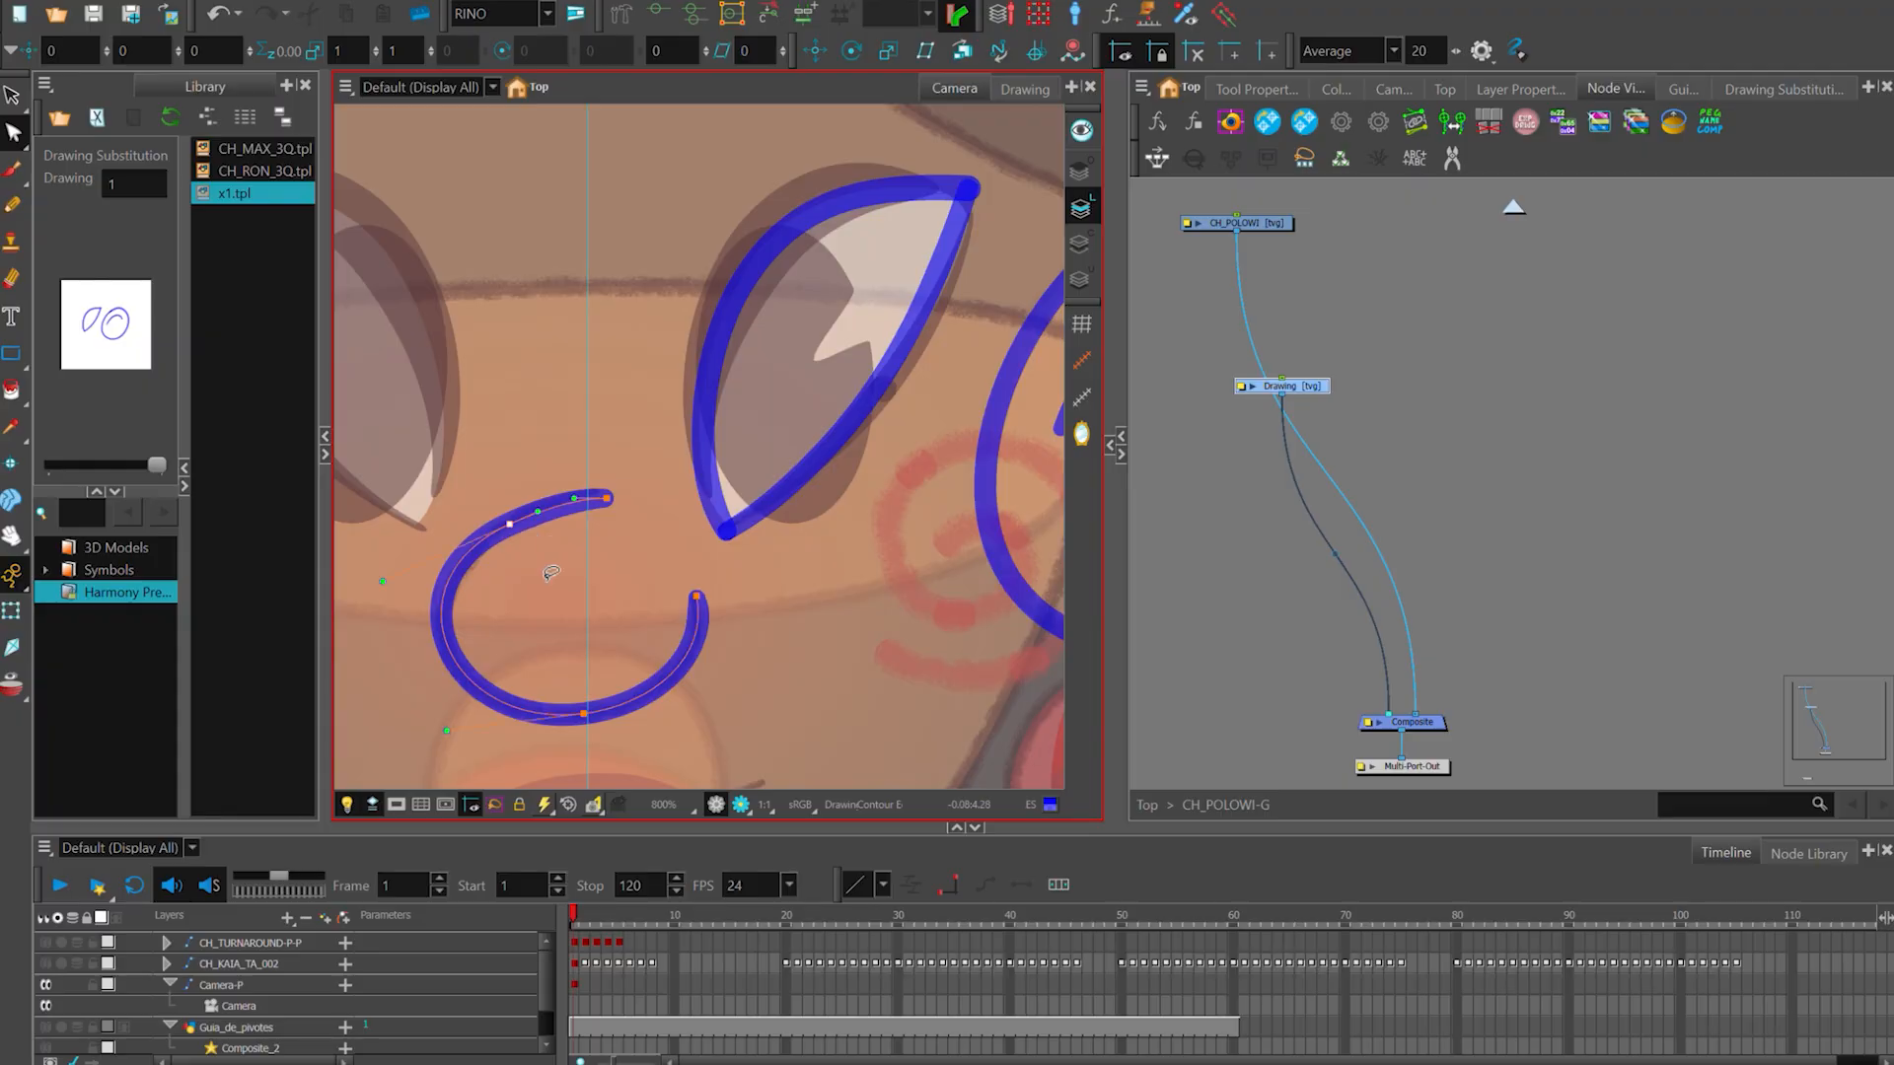
key(Escape)
scroll(698, 549, down, 2)
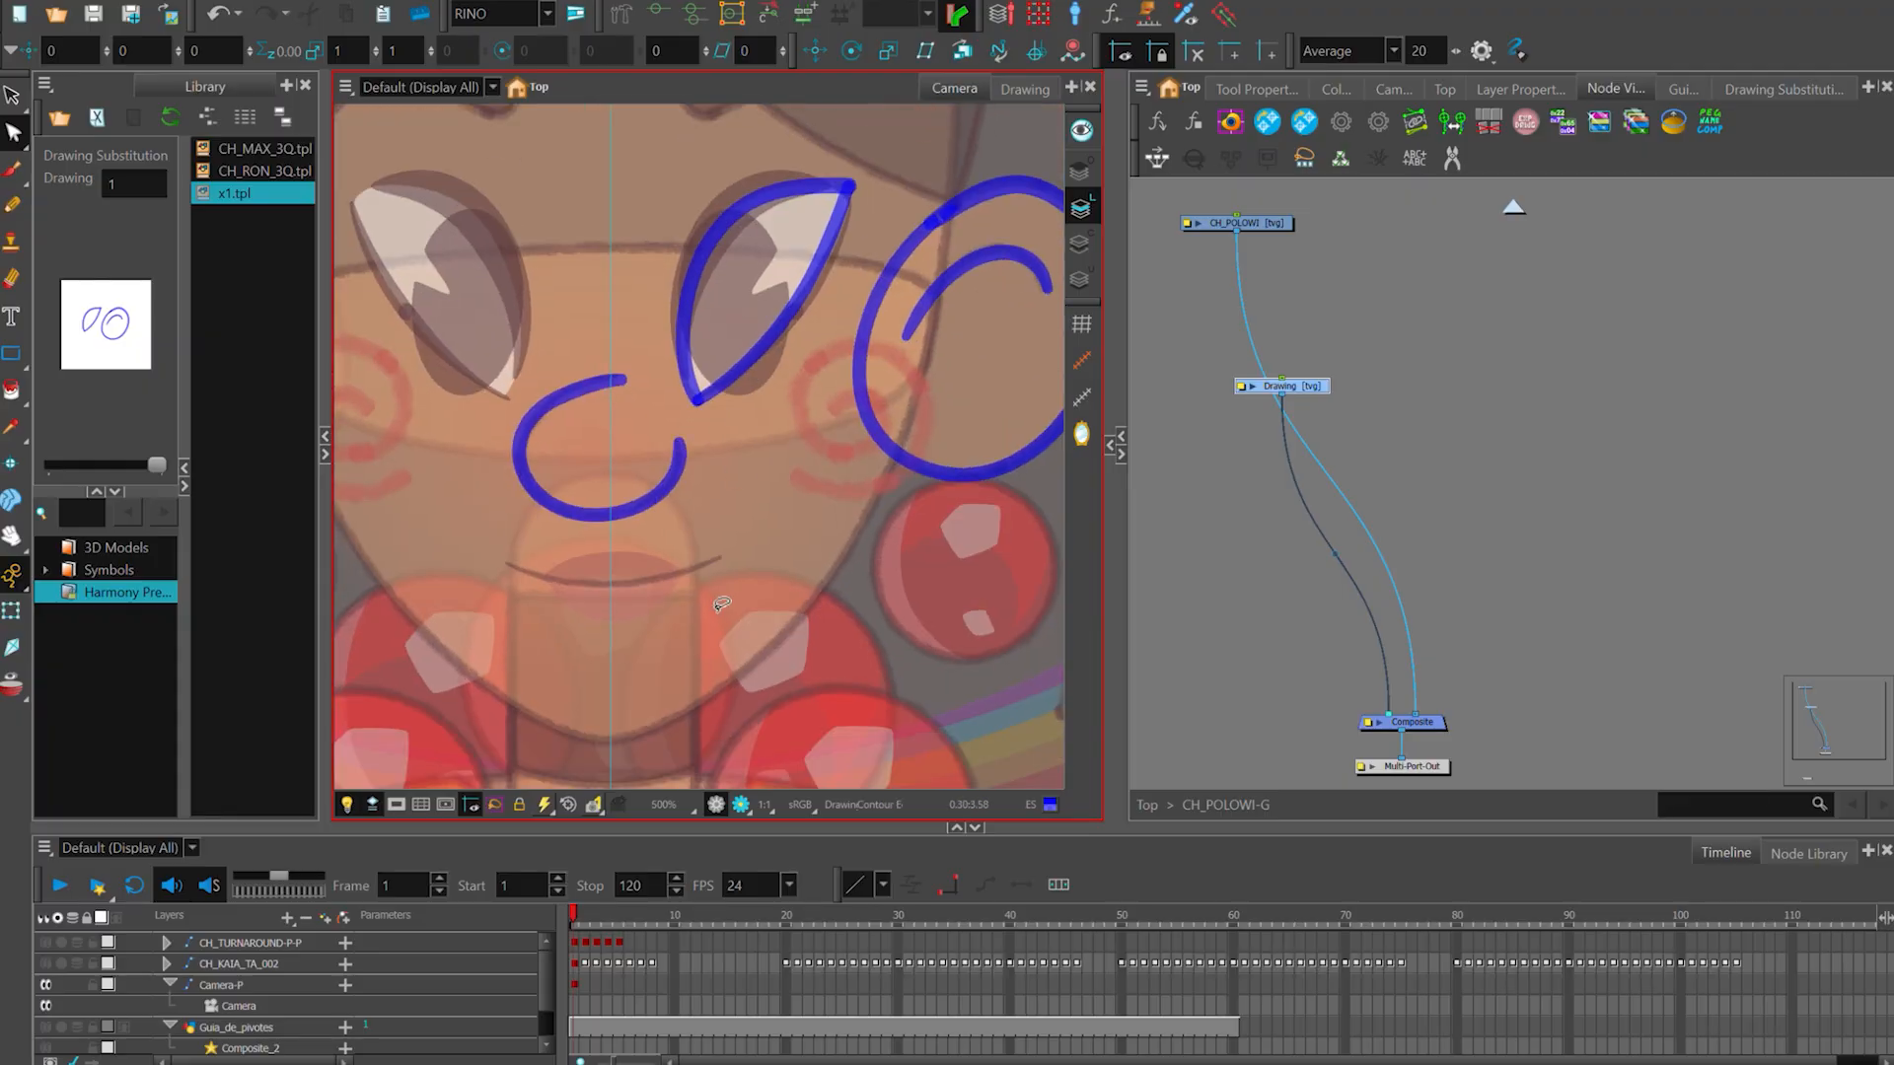
- Draw a straight pencil line across the mouth and bend it into the smile of the design
key(alt+/)
scroll(540, 589, up, 3)
drag(460, 533, 872, 535)
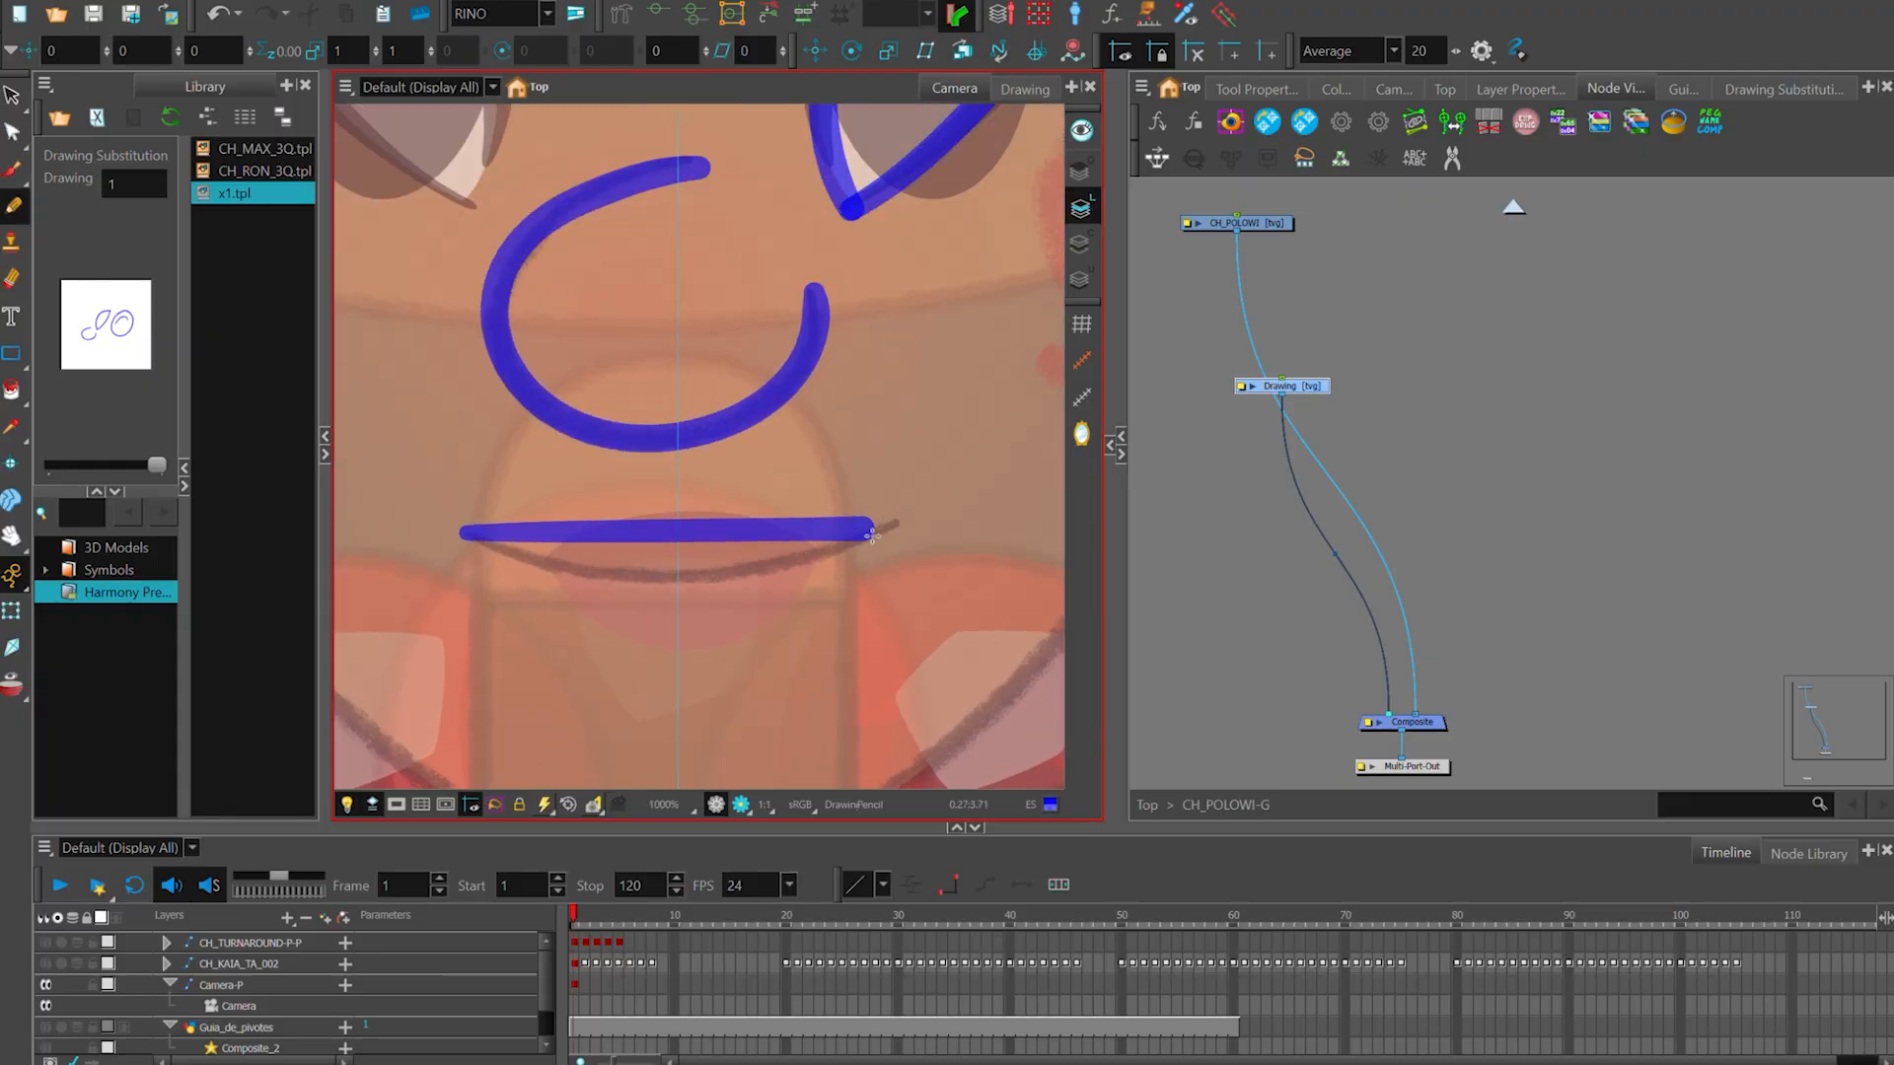
drag(696, 602, 698, 607)
click(710, 663)
scroll(858, 537, down, 3)
- Trace the spiral marking on the cheek at the viewer's left, including its outer curves
mouse_move(895, 545)
mouse_down()
mouse_move(846, 563)
mouse_move(974, 607)
mouse_up()
key(alt+/)
scroll(872, 582, down, 1)
scroll(683, 480, up, 3)
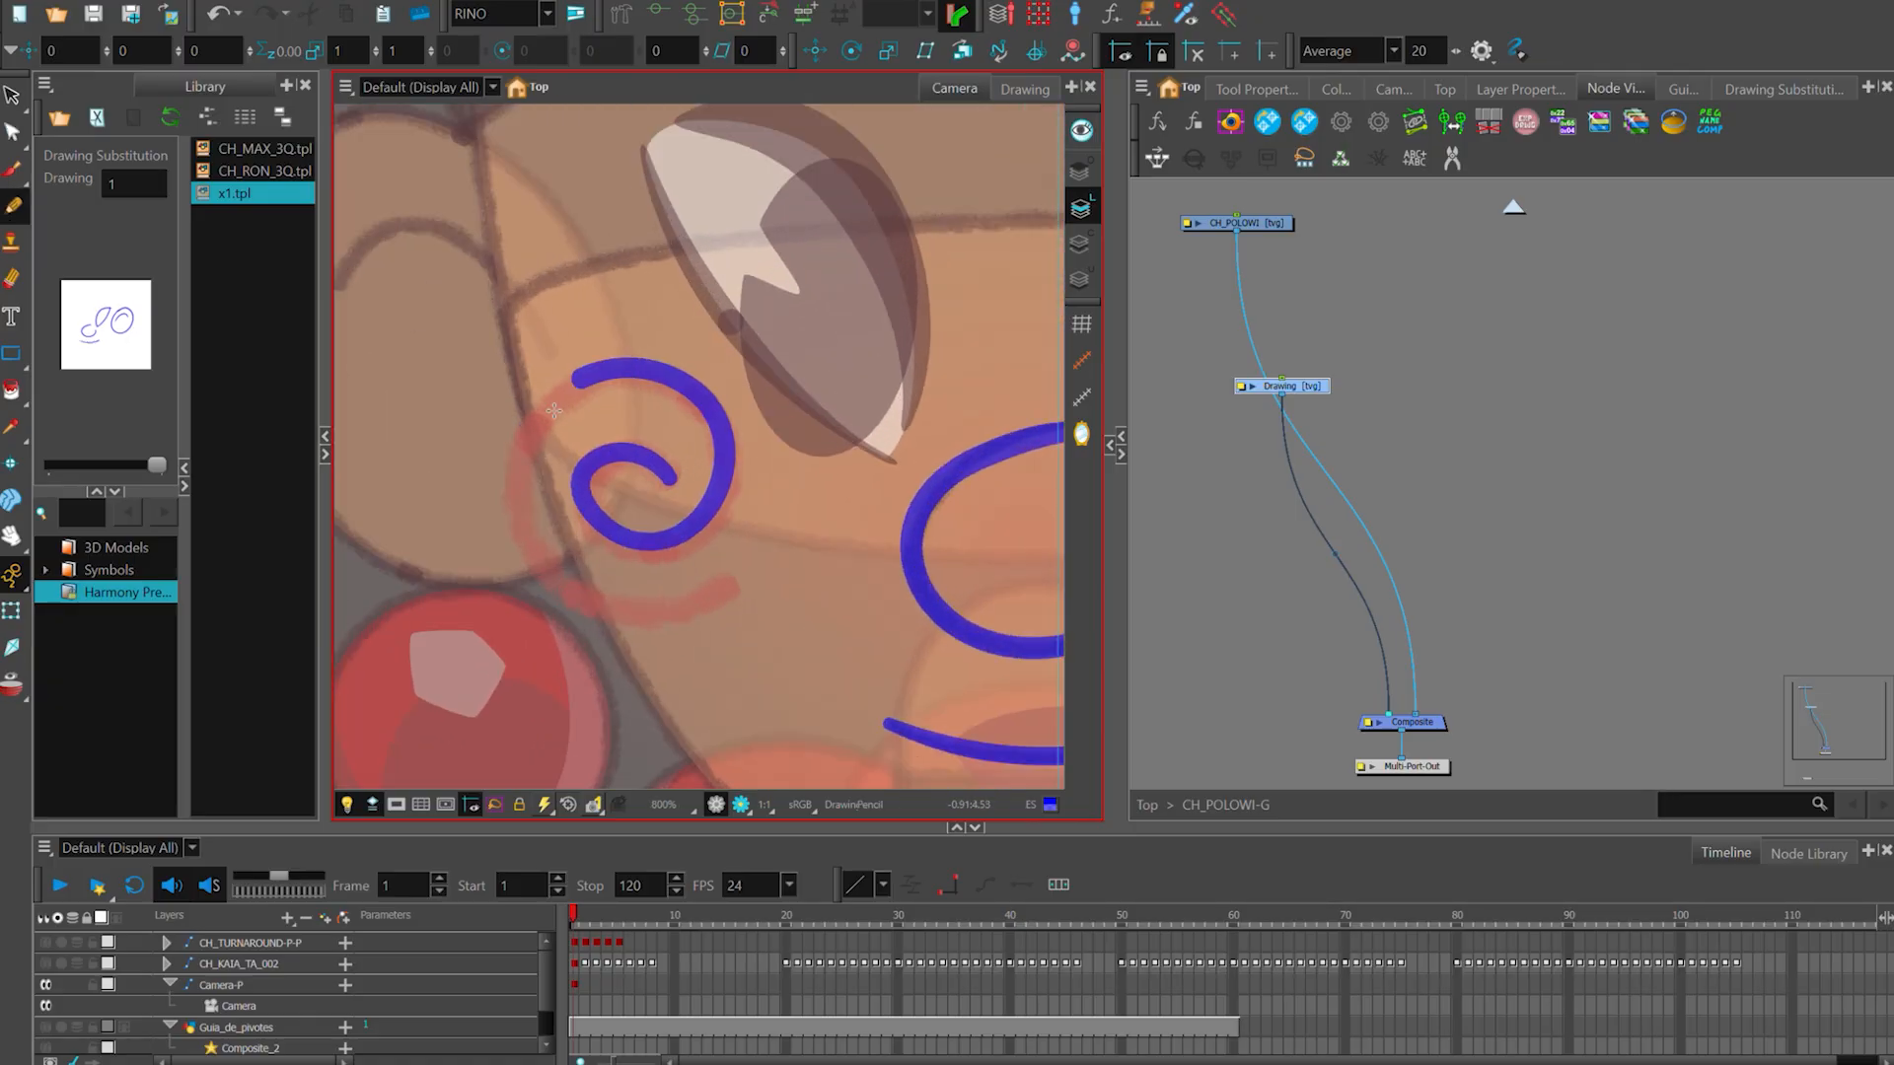
drag(554, 410, 636, 646)
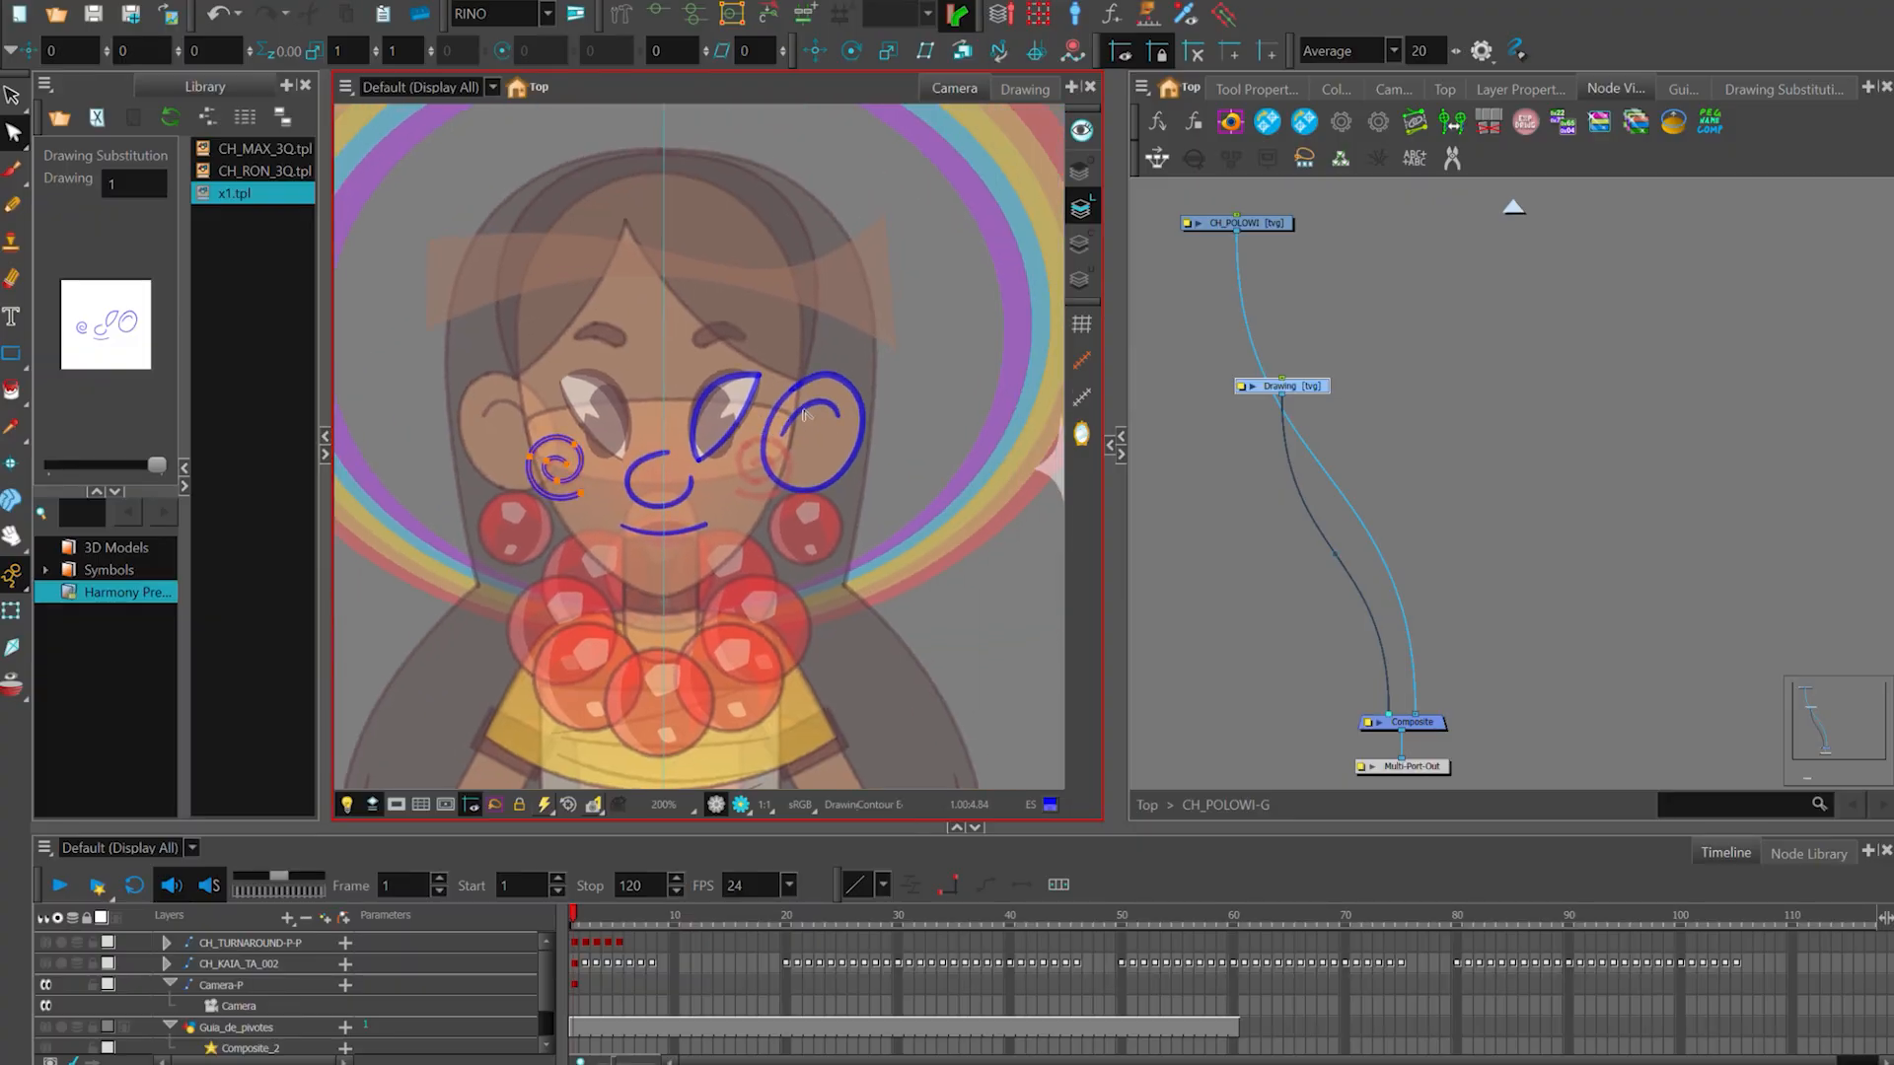
scroll(930, 383, down, 3)
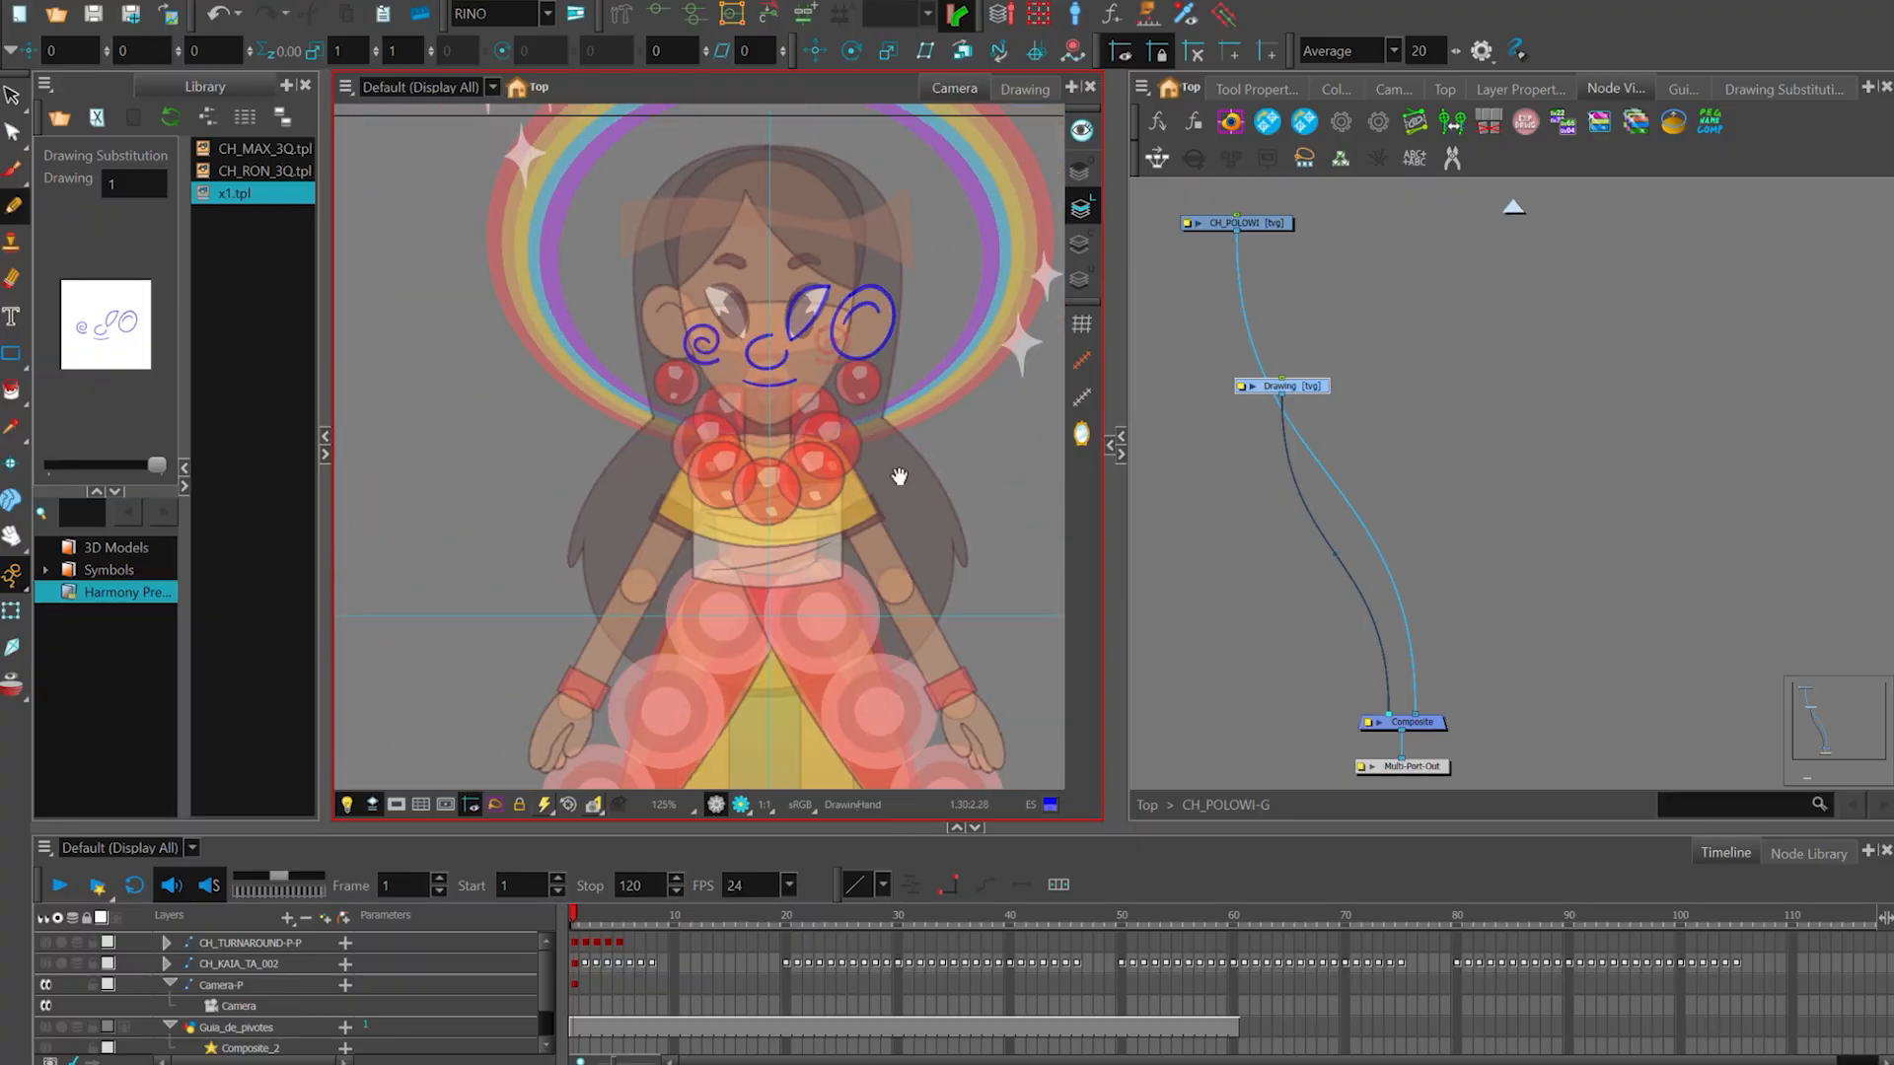
- Delete the traced Drawing node from the CH_POLOWI-G group
click(1310, 391)
drag(1310, 391, 1299, 406)
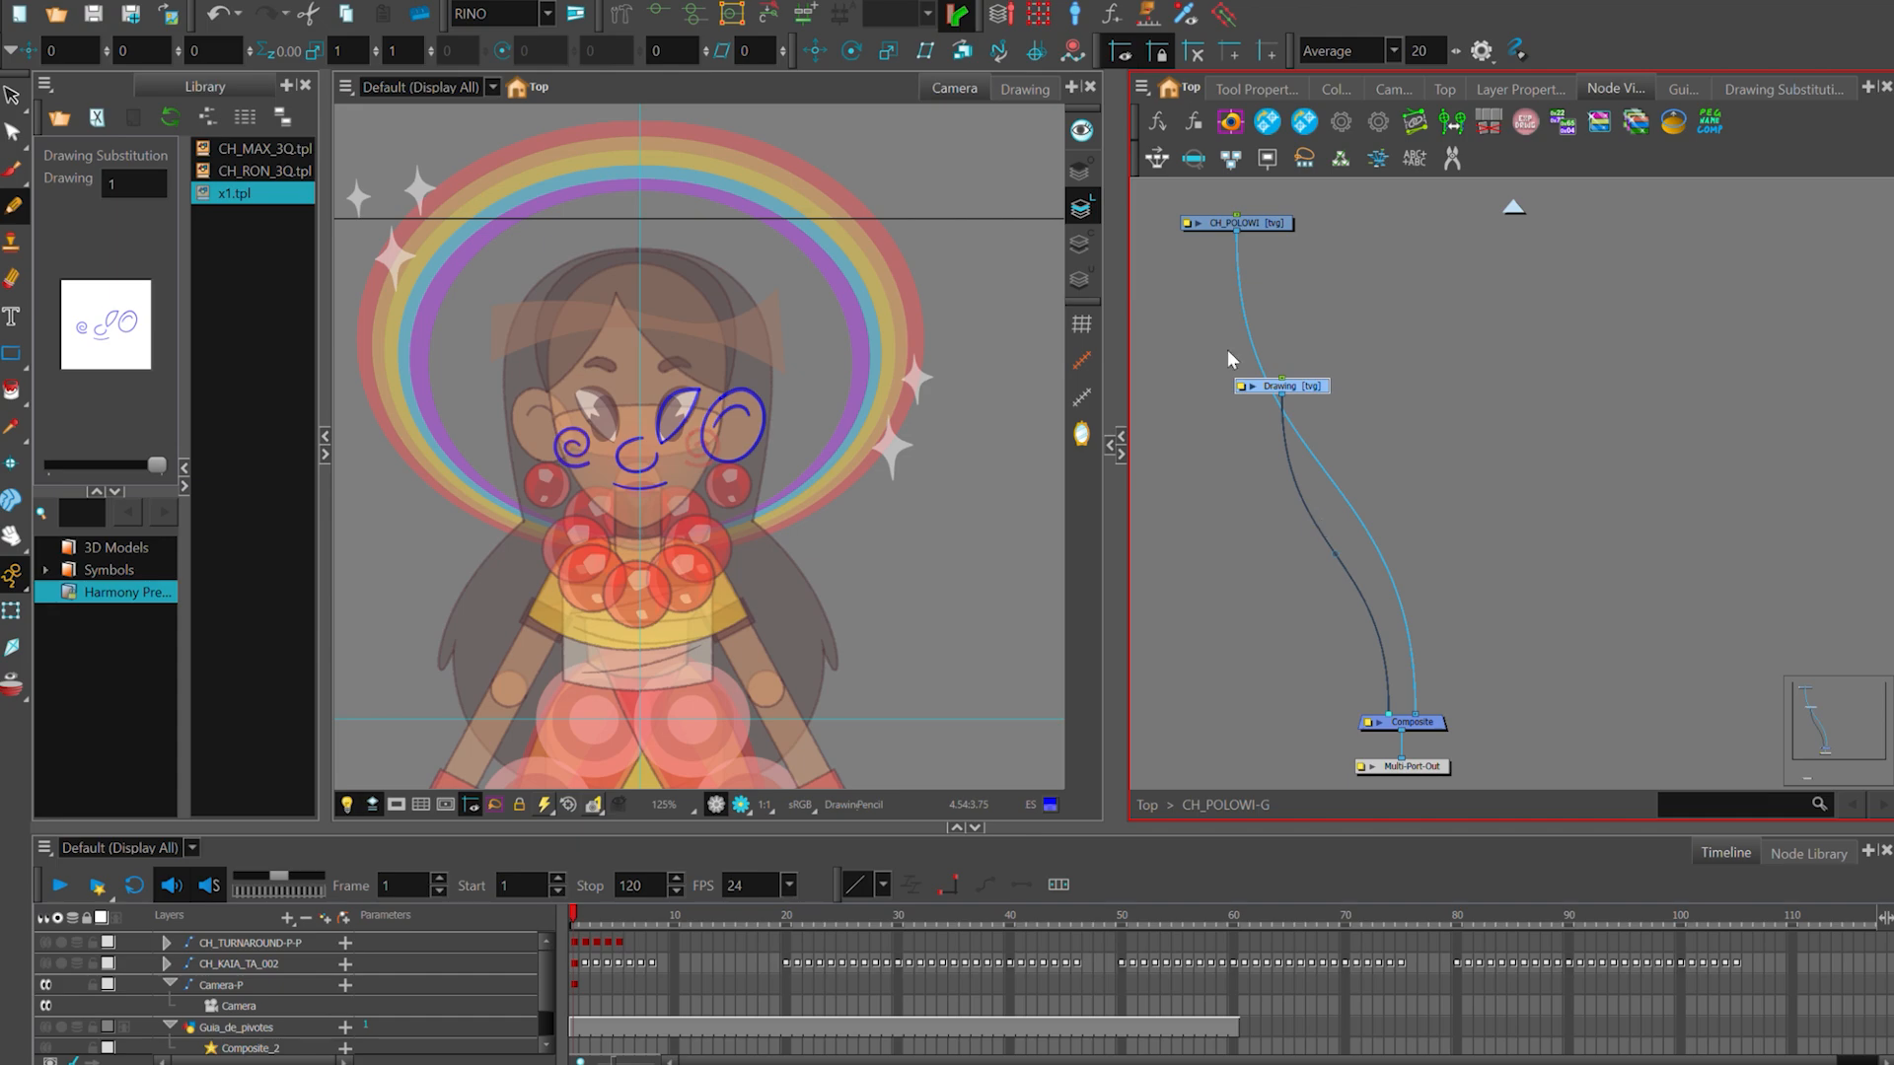
scroll(1227, 349, up, 1)
drag(752, 524, 817, 523)
click(1309, 418)
drag(1333, 395, 1367, 404)
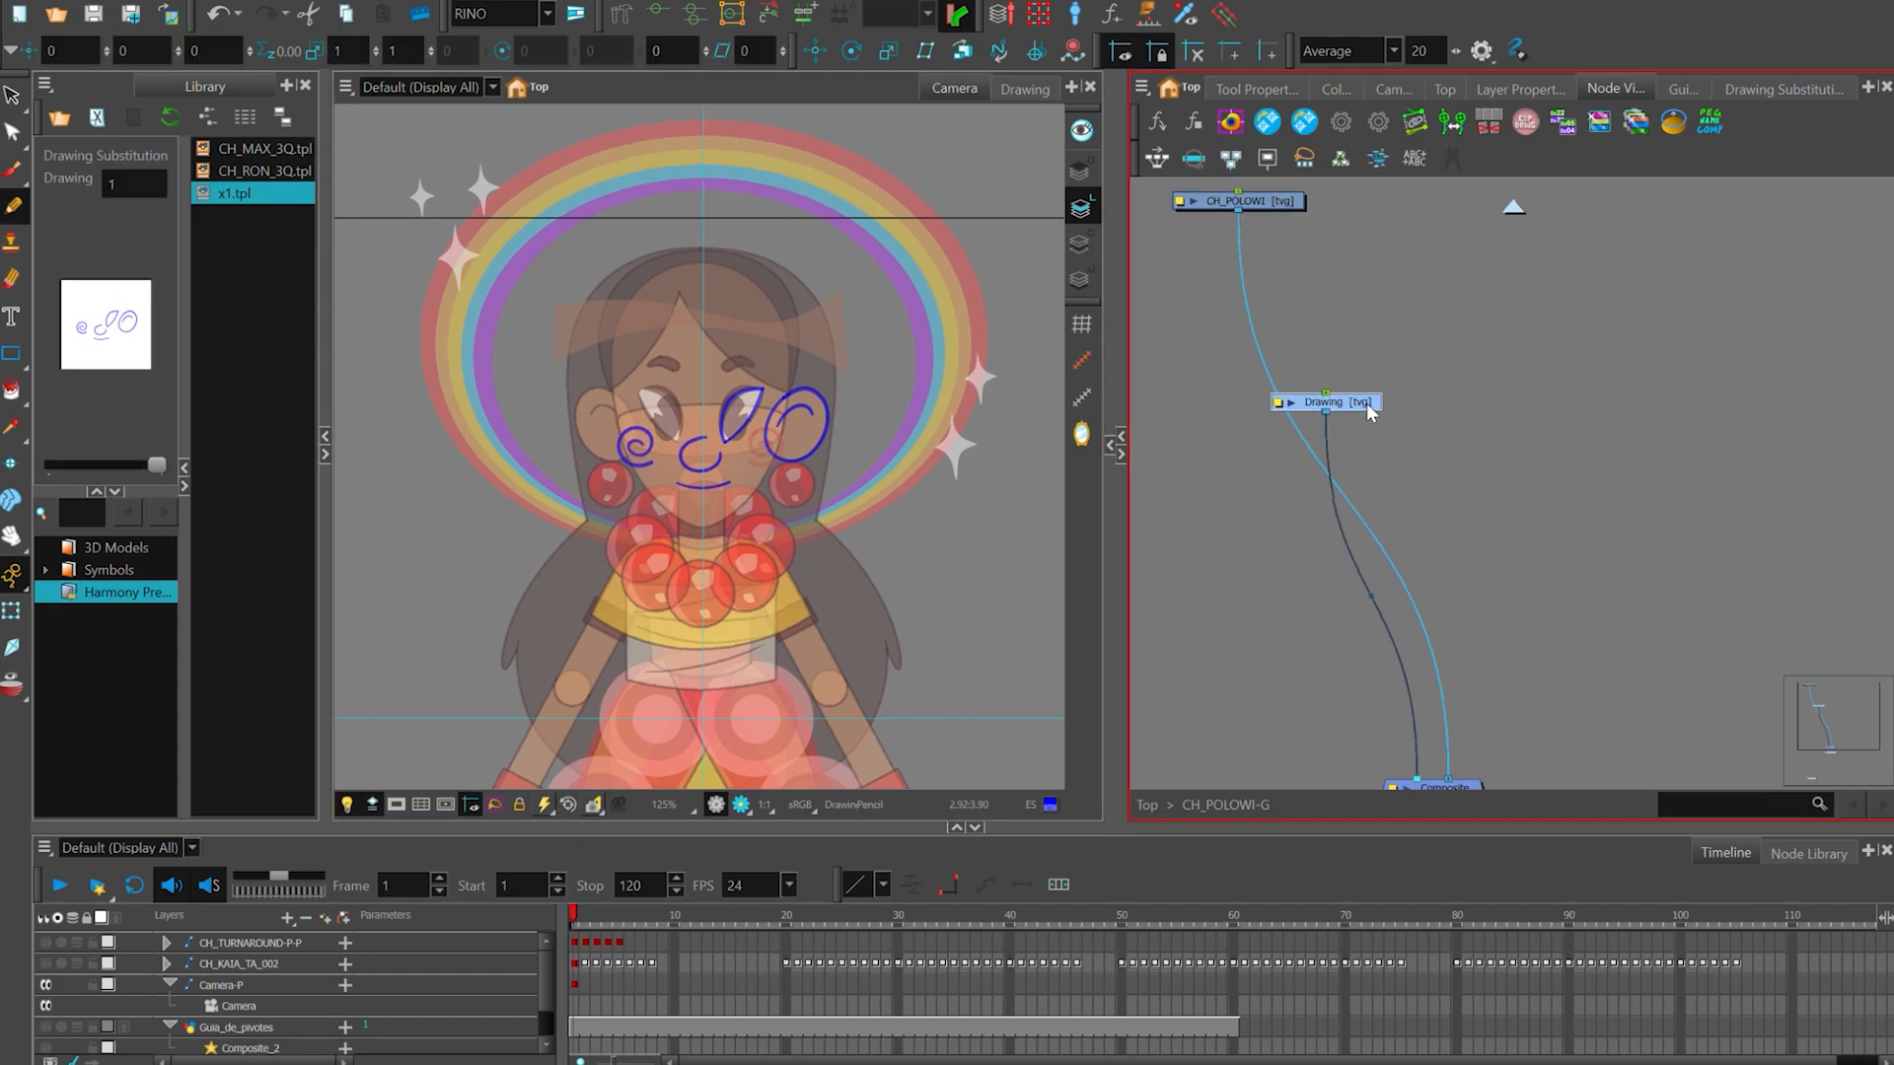
key(Delete)
scroll(760, 423, down, 2)
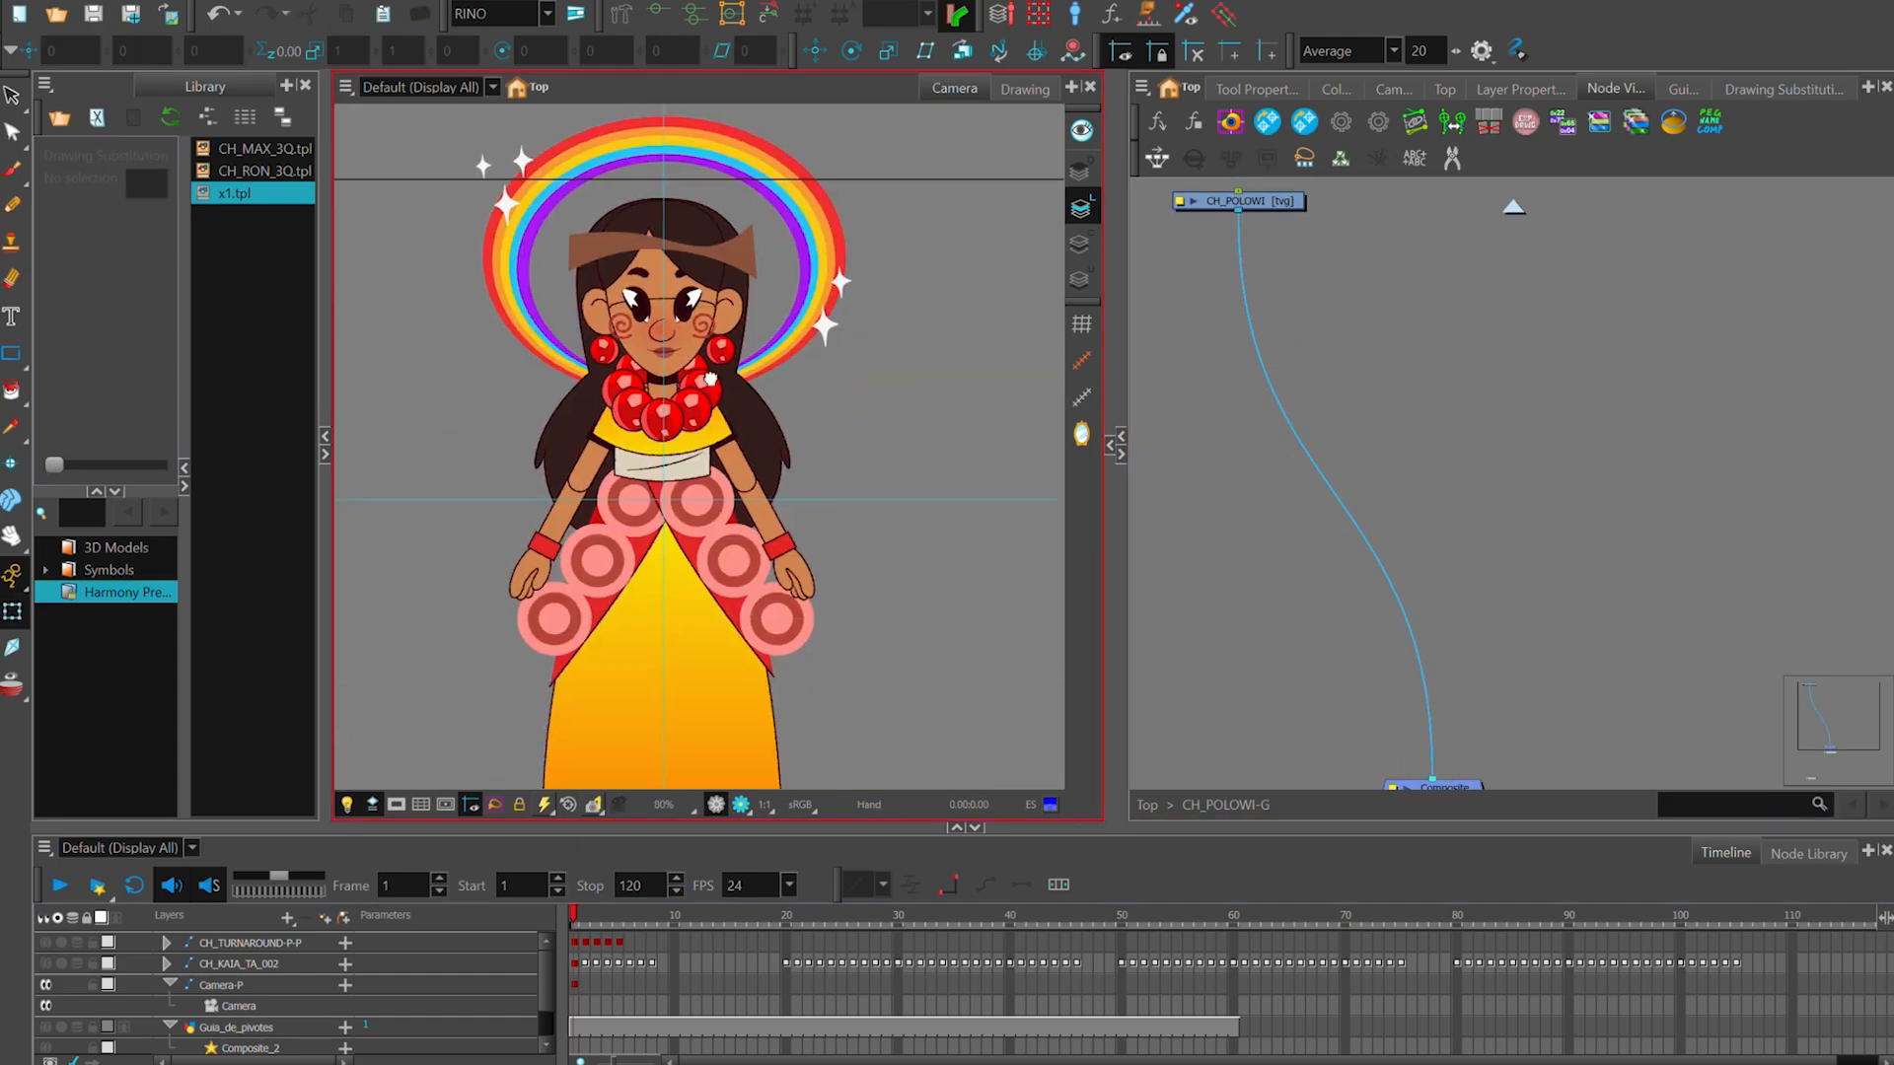
- Try moving the hand and forearm on the viewer's right within the CH_POLOWI artwork, undoing each change
click(761, 422)
click(845, 560)
scroll(845, 560, up, 1)
click(775, 584)
drag(775, 584, 827, 575)
scroll(822, 567, up, 1)
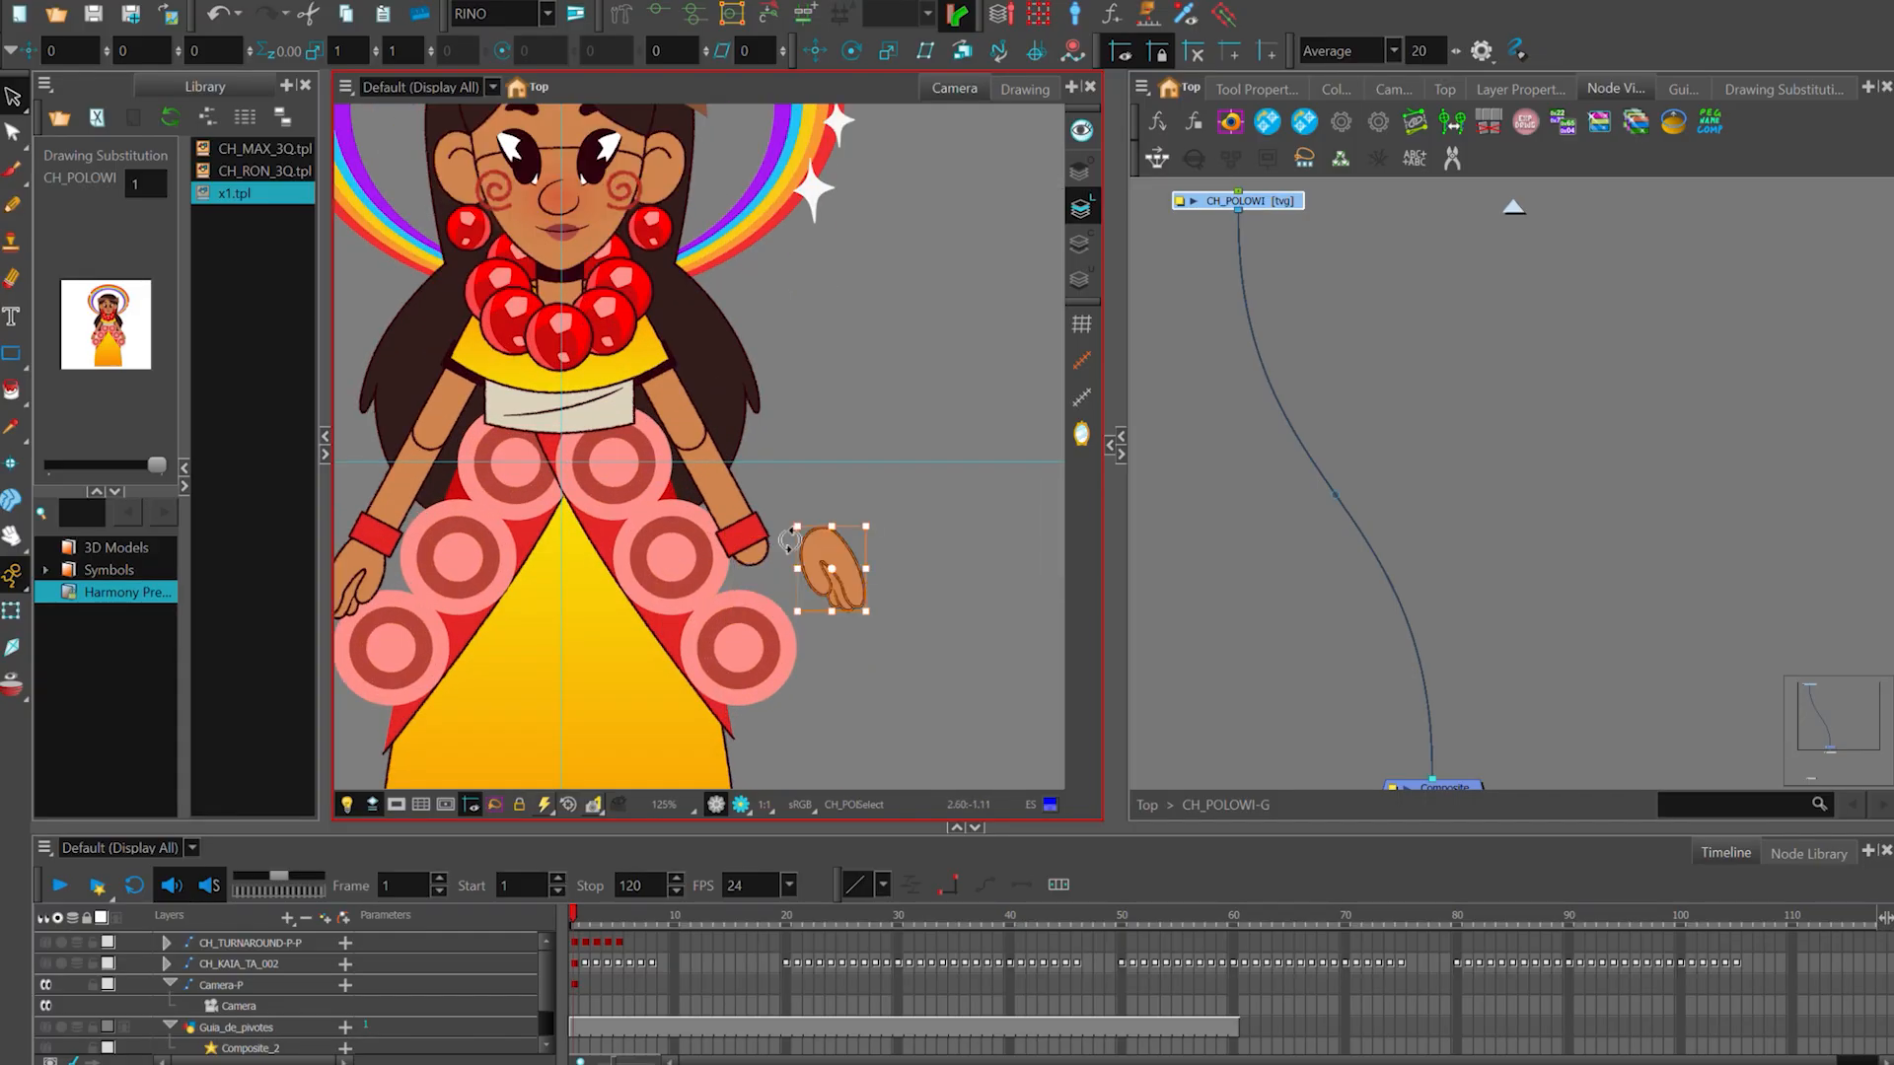
key(ctrl+z)
scroll(784, 513, up, 1)
drag(746, 506, 895, 449)
key(ctrl+z)
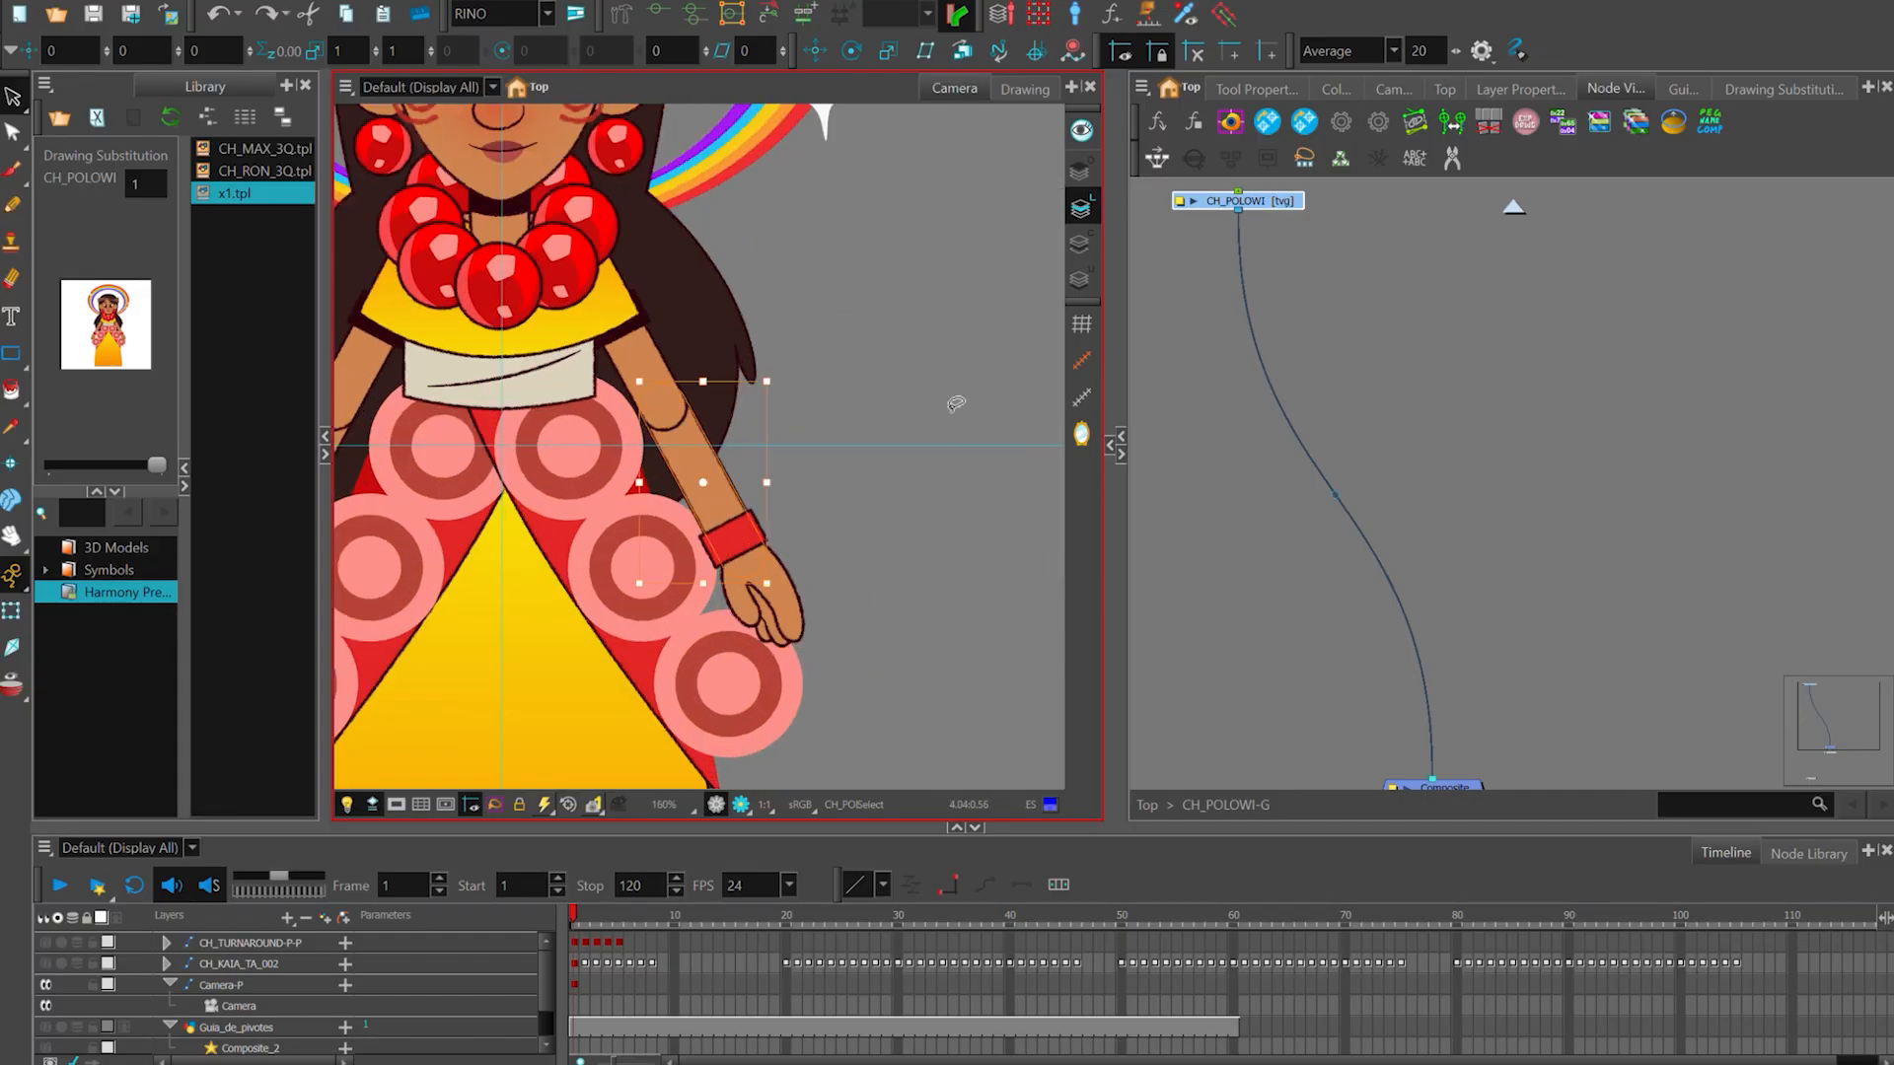
- Select the hand on the viewer's left as a separate piece of the CH_POLOWI artwork
scroll(932, 562, down, 2)
scroll(1466, 523, down, 1)
click(1467, 437)
drag(1333, 294, 1341, 363)
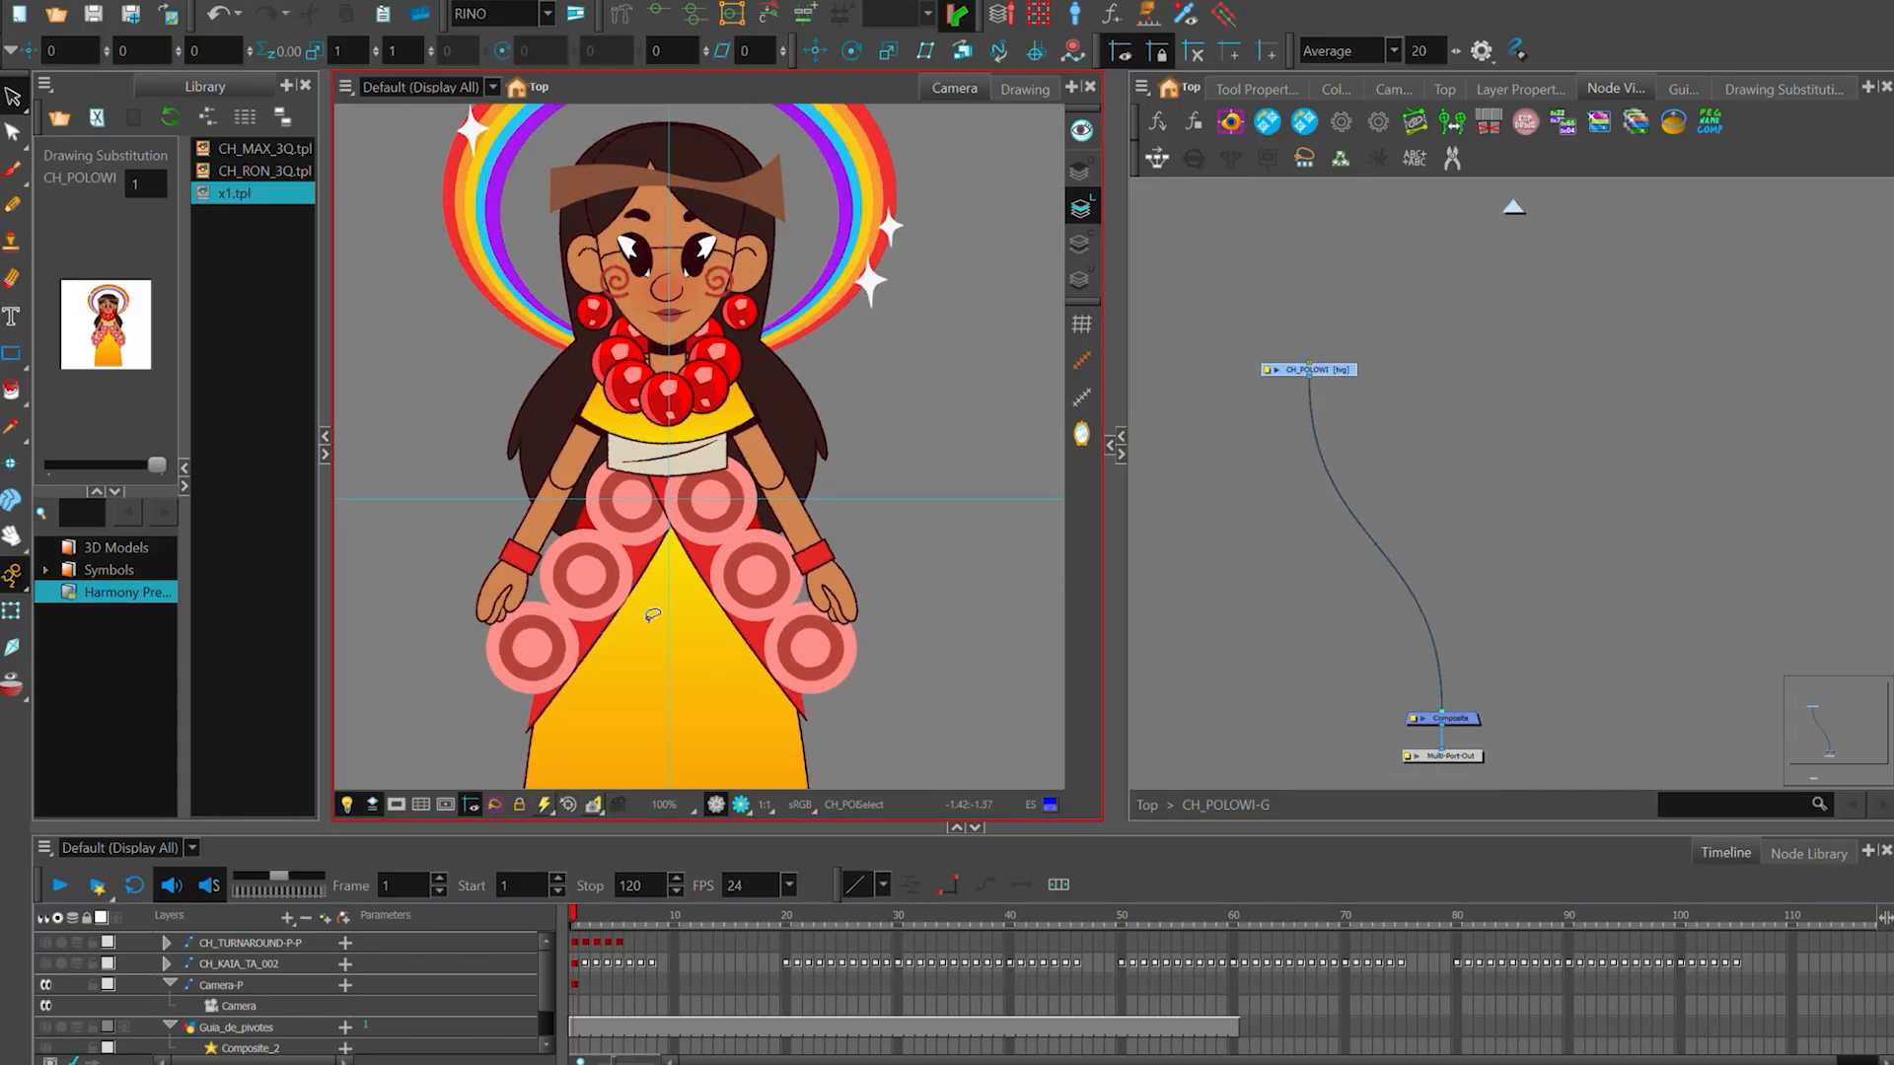
scroll(605, 431, down, 2)
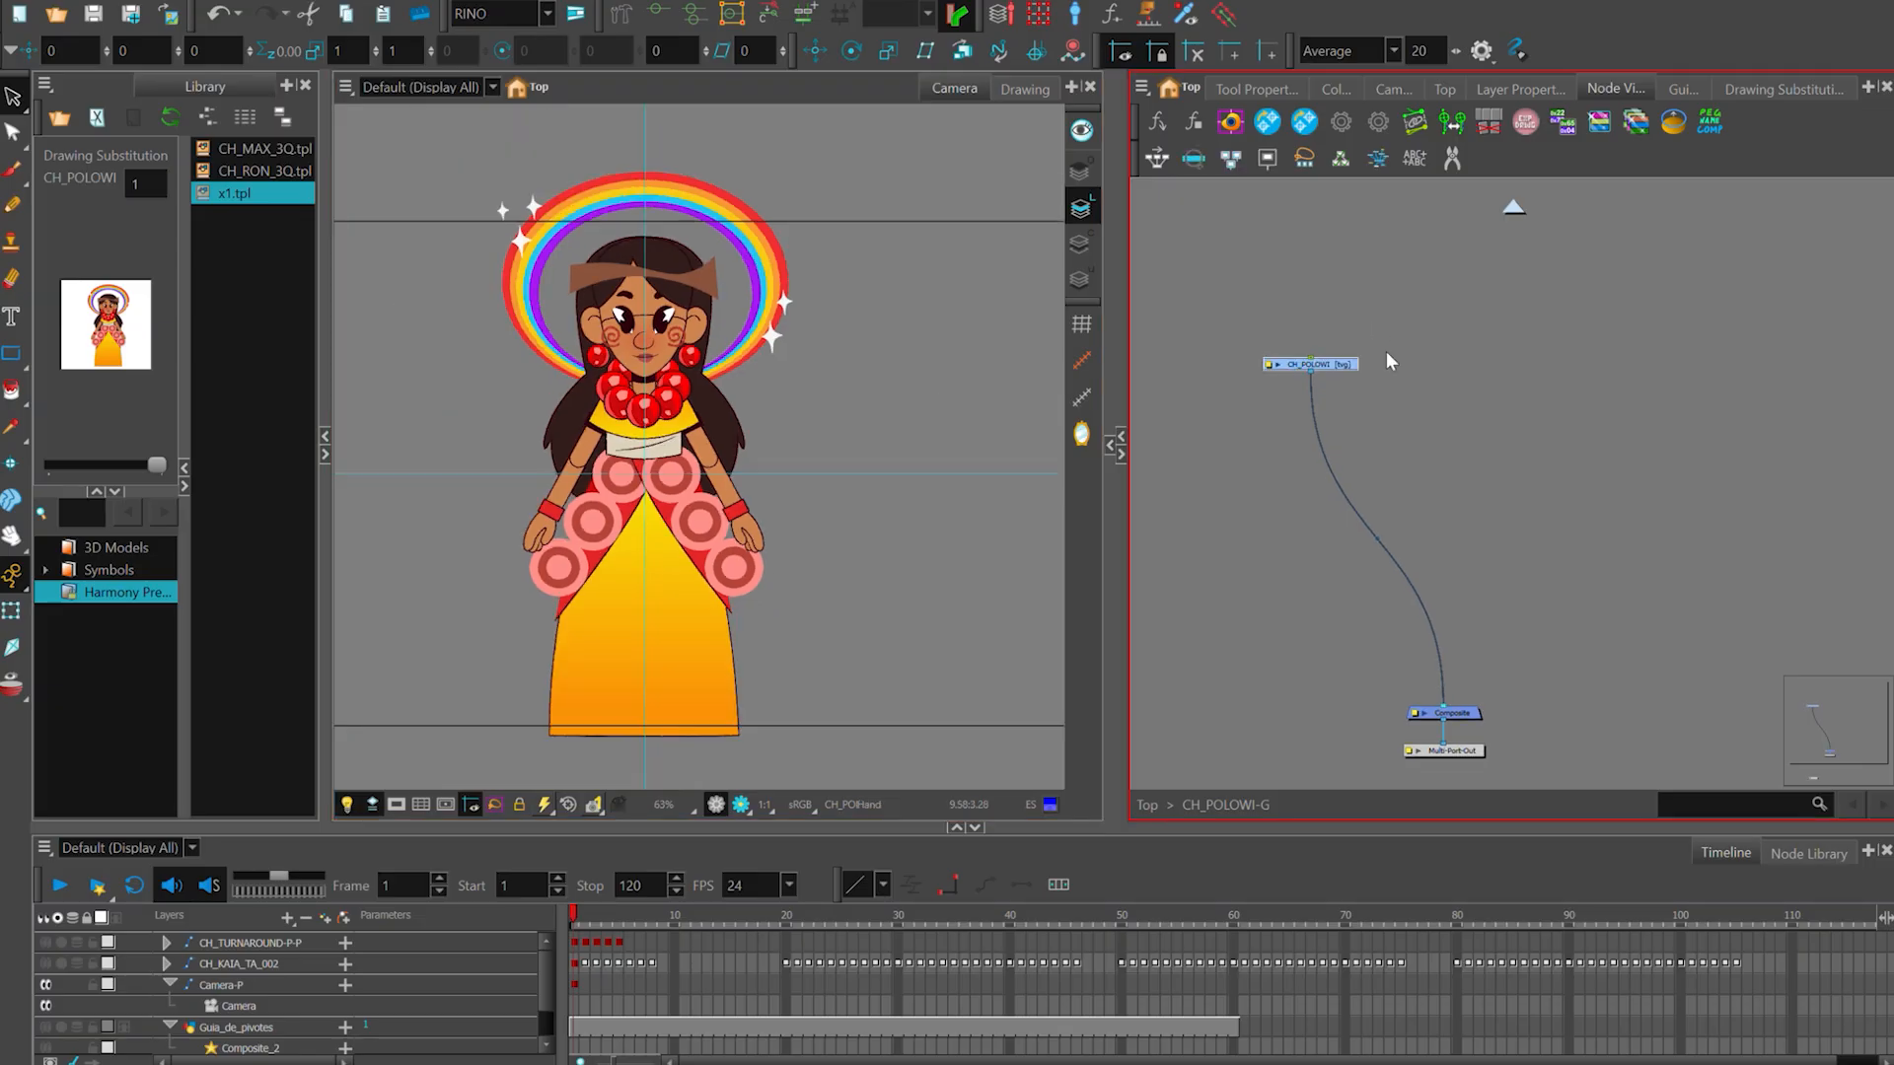
drag(1387, 361, 1395, 289)
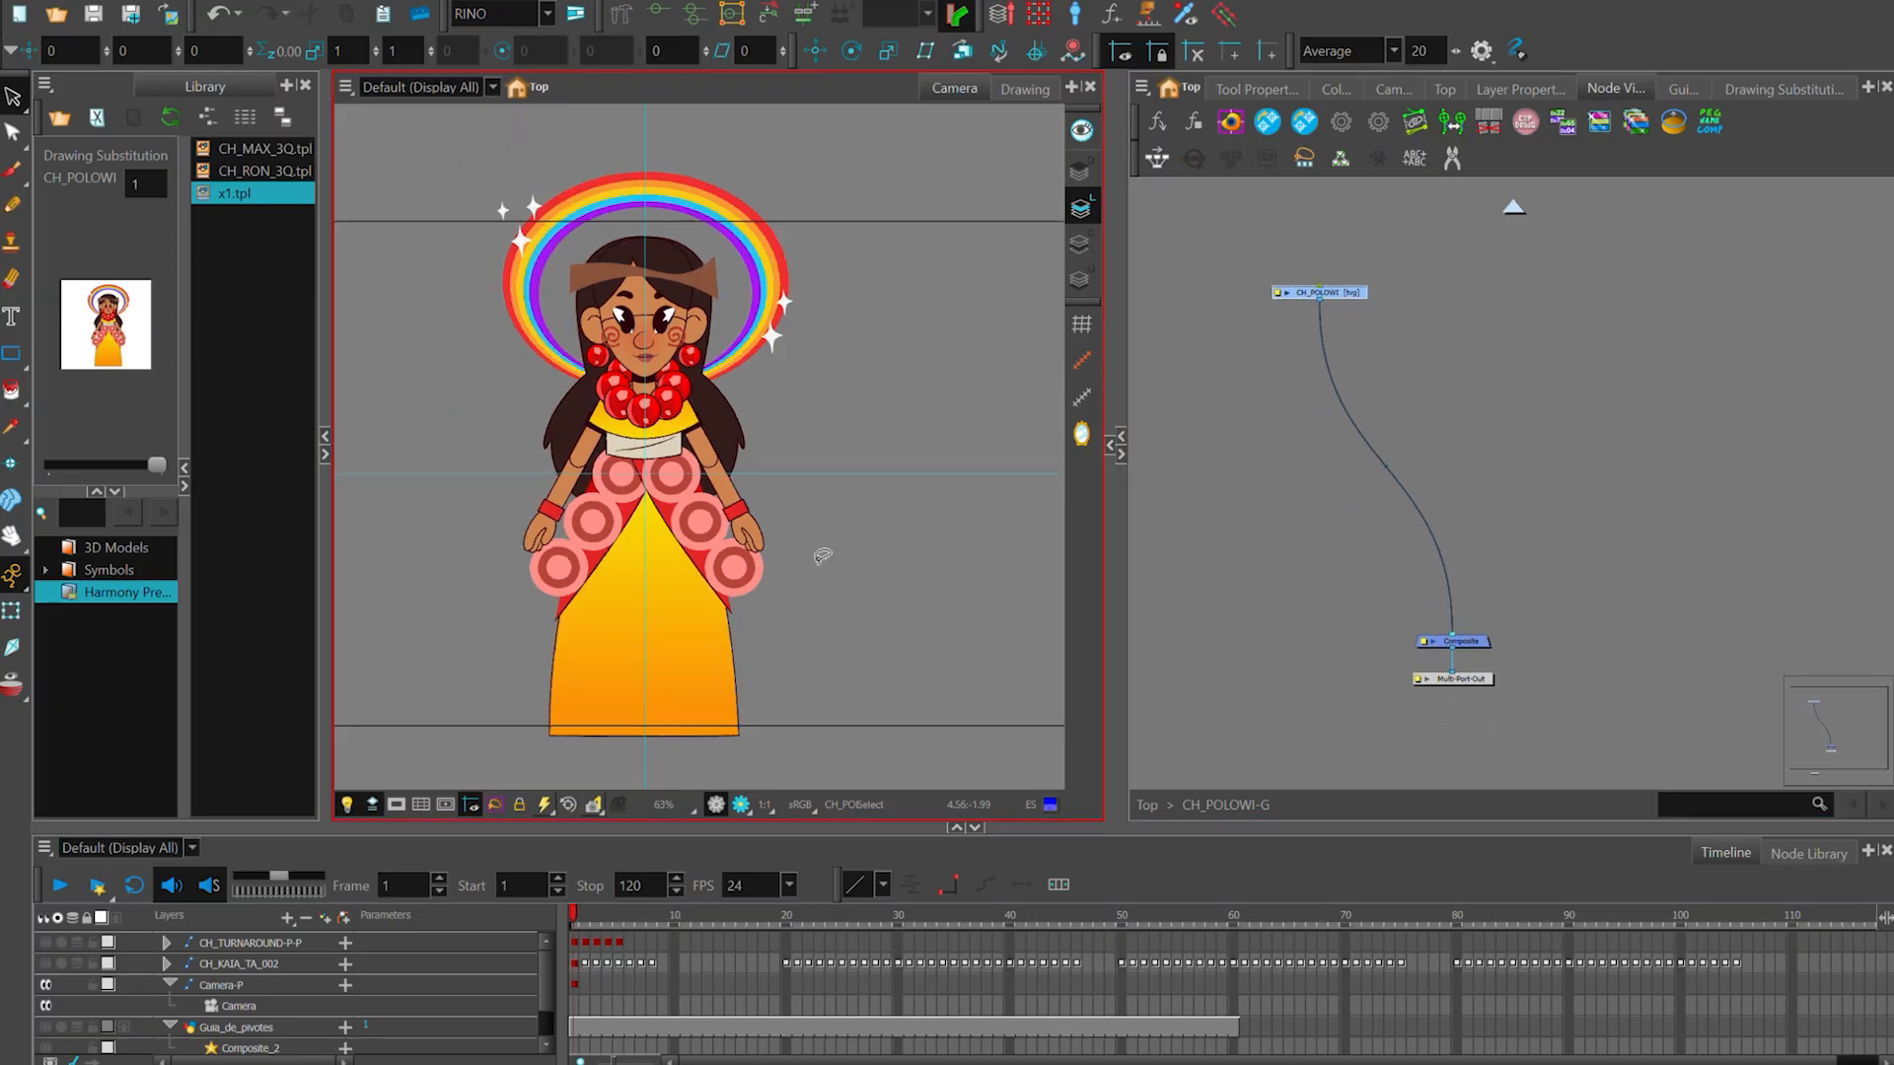
scroll(777, 545, up, 3)
click(753, 537)
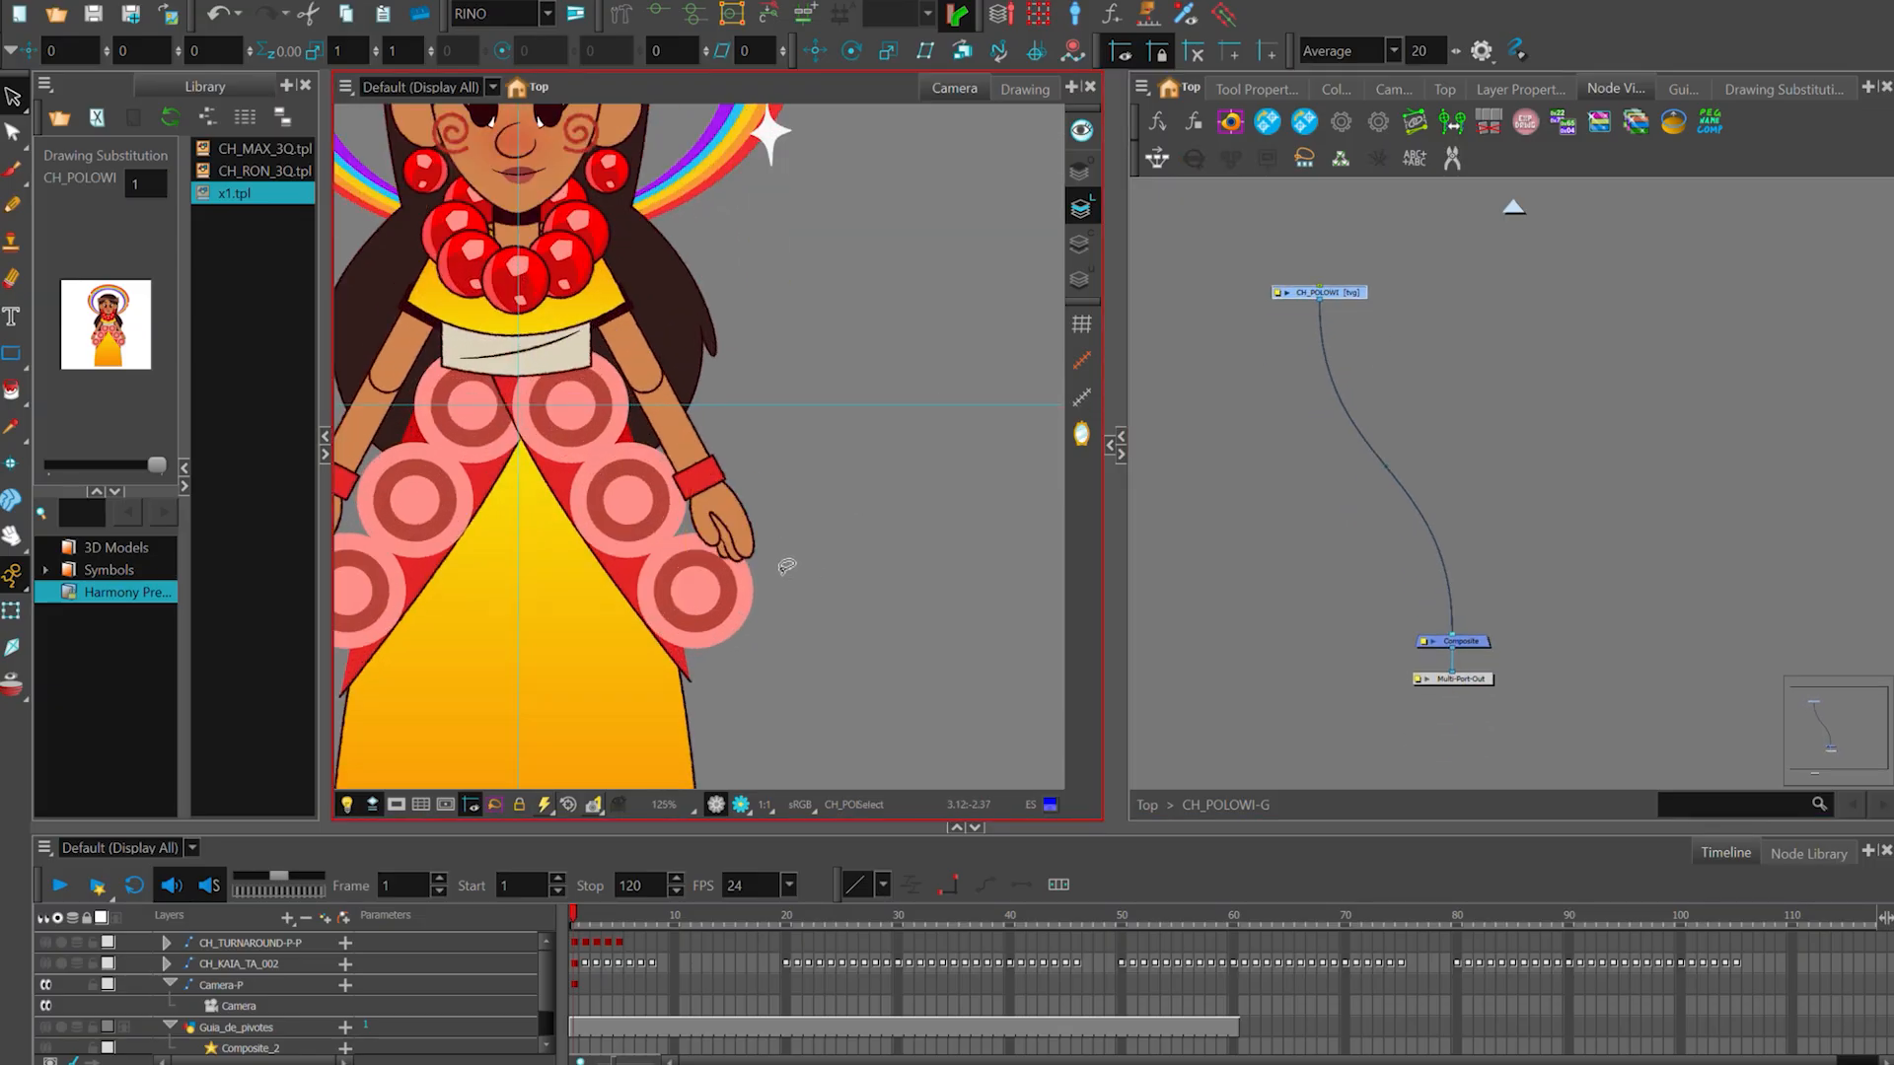
scroll(786, 566, down, 1)
drag(830, 542, 951, 488)
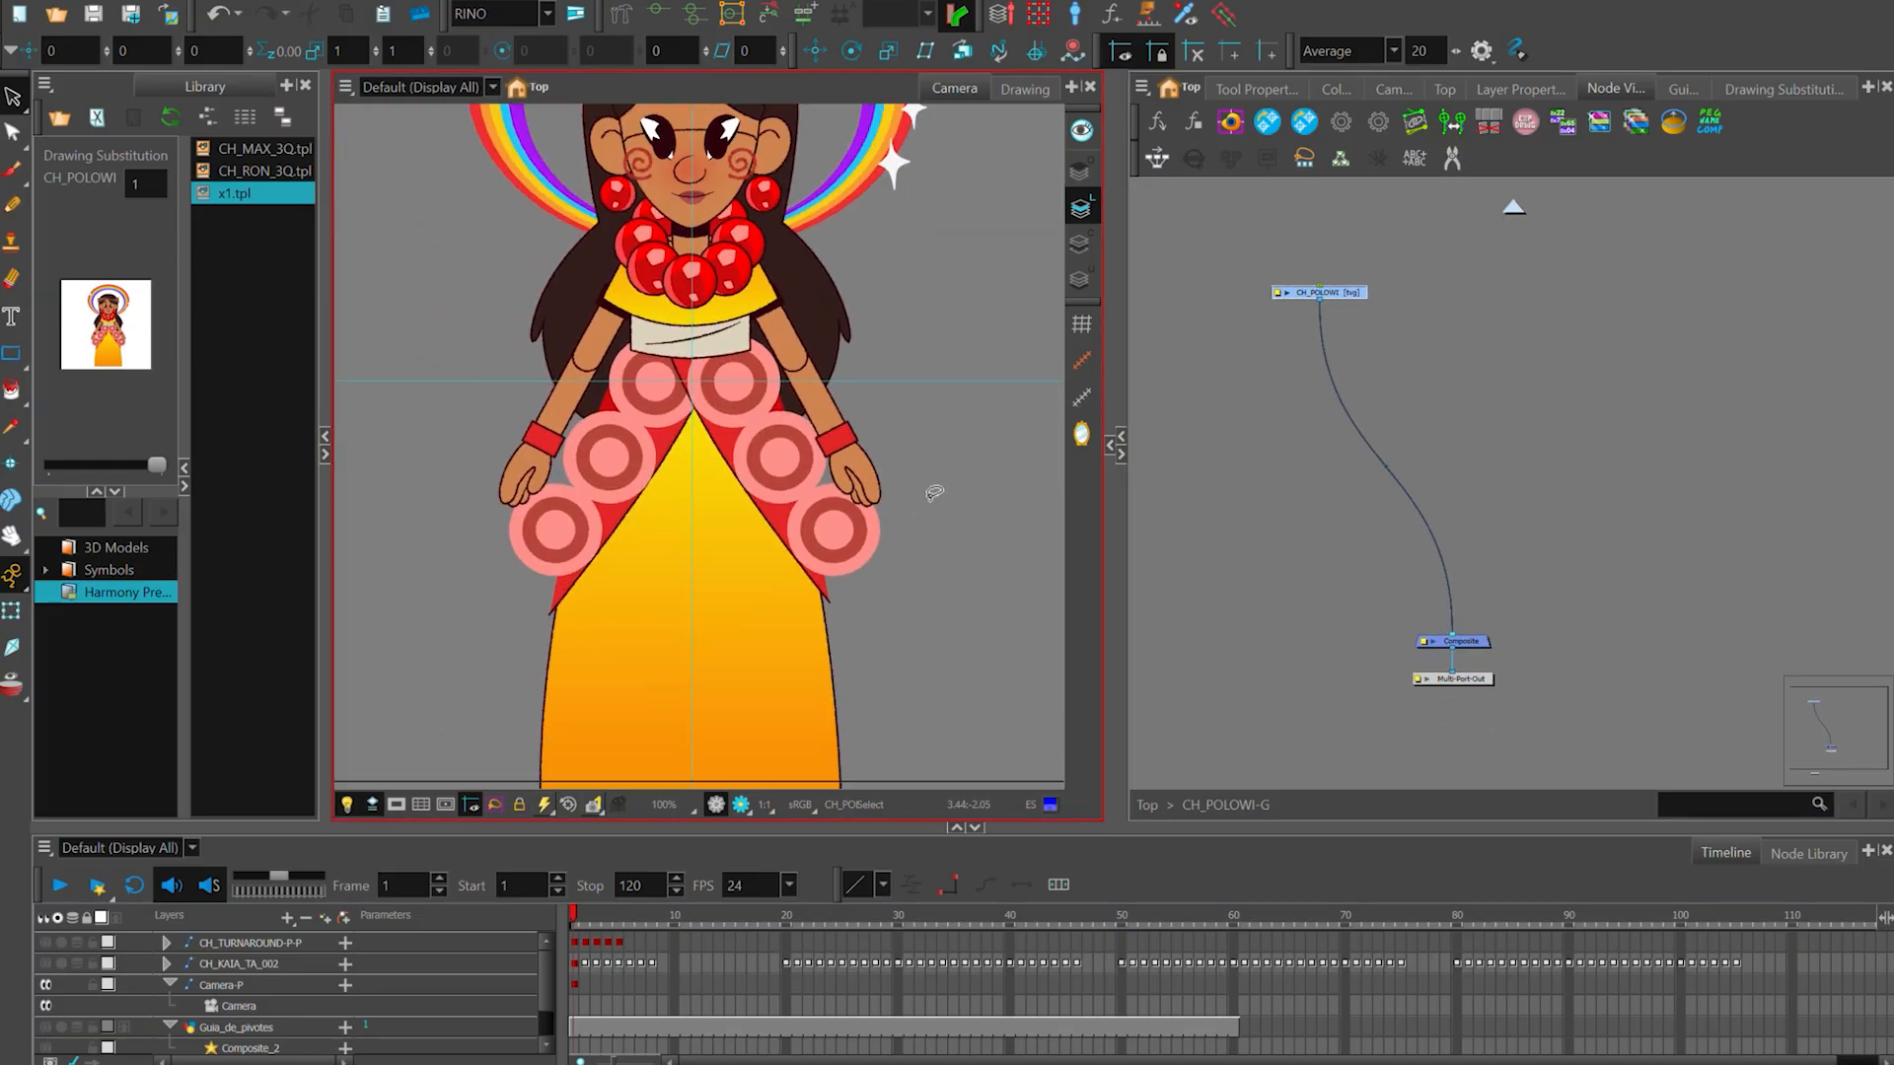
scroll(934, 493, up, 1)
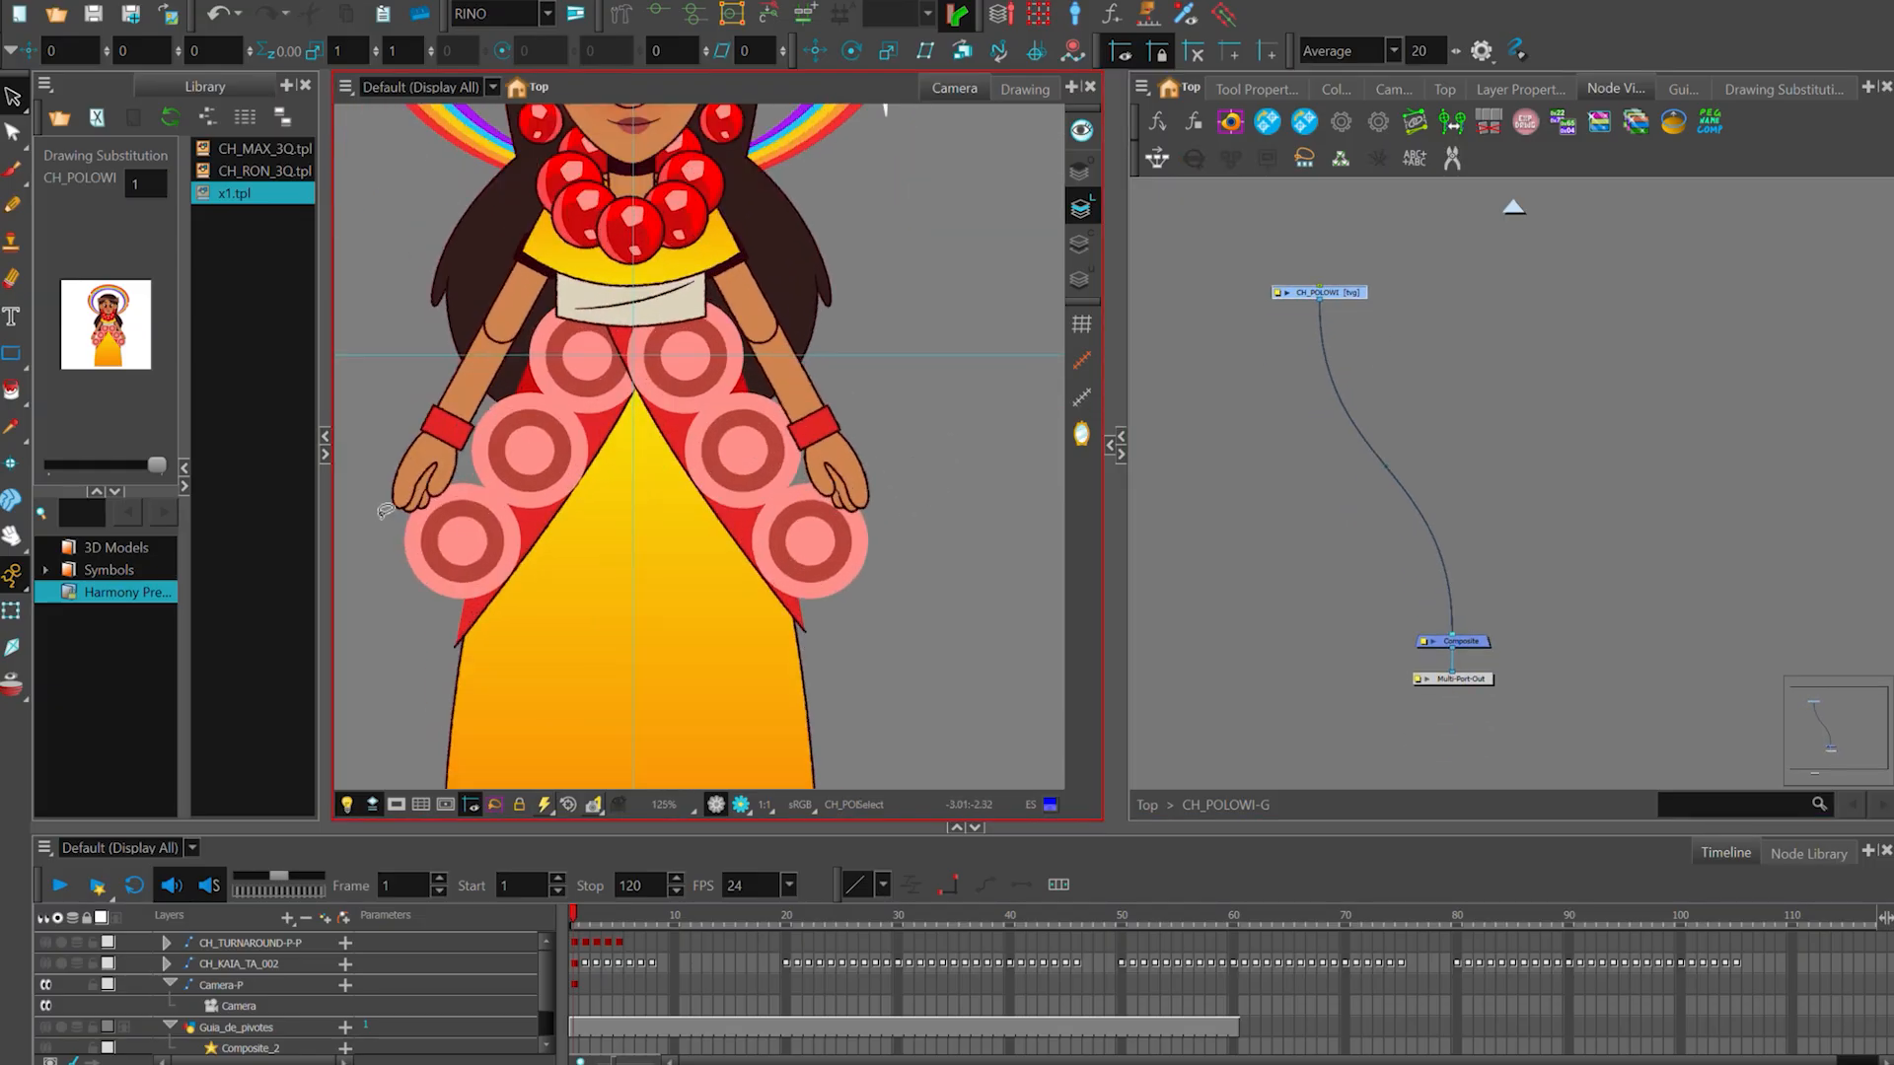
drag(385, 510, 572, 475)
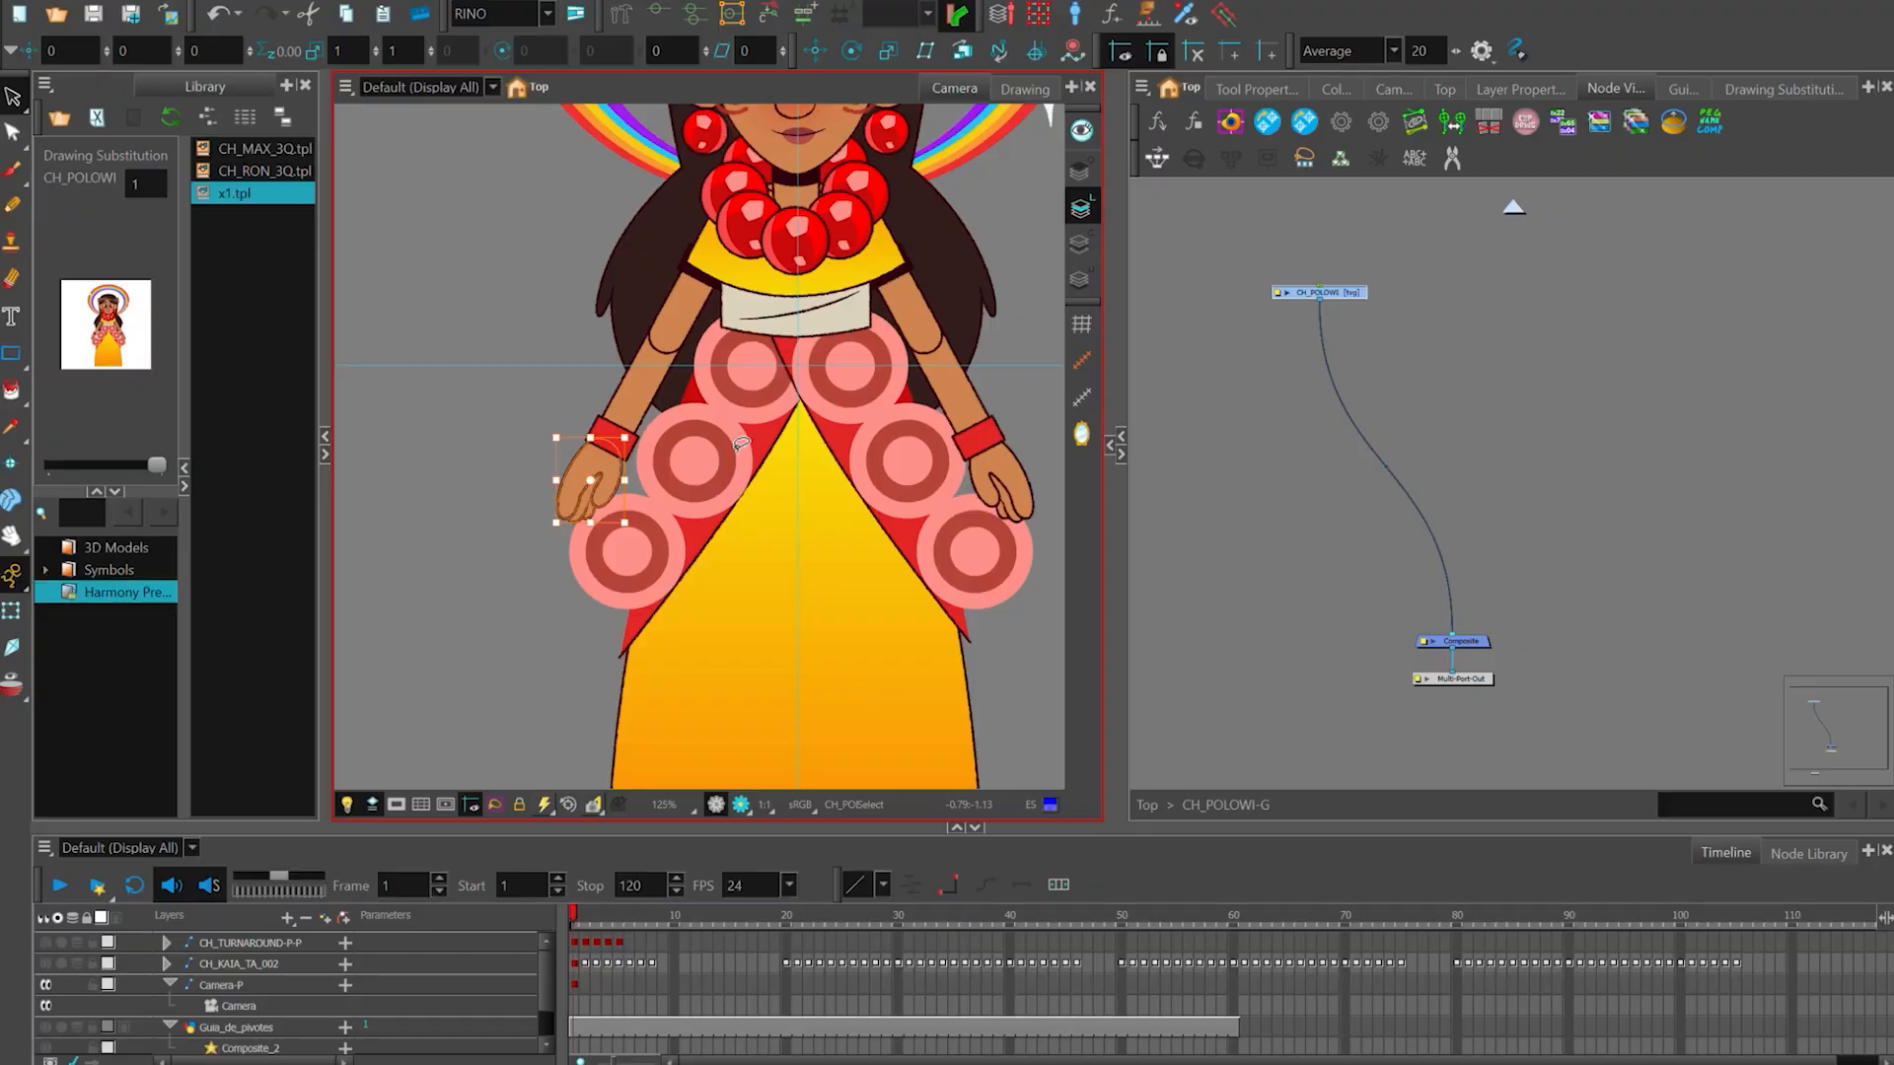
- Move the CH_POLOWI node closer to its composite and select all of its artwork in the camera view
click(1367, 337)
mouse_move(1347, 295)
mouse_down()
mouse_move(1367, 276)
mouse_move(1363, 330)
mouse_up()
scroll(824, 399, down, 1)
drag(824, 400, 788, 509)
drag(1363, 329, 1294, 311)
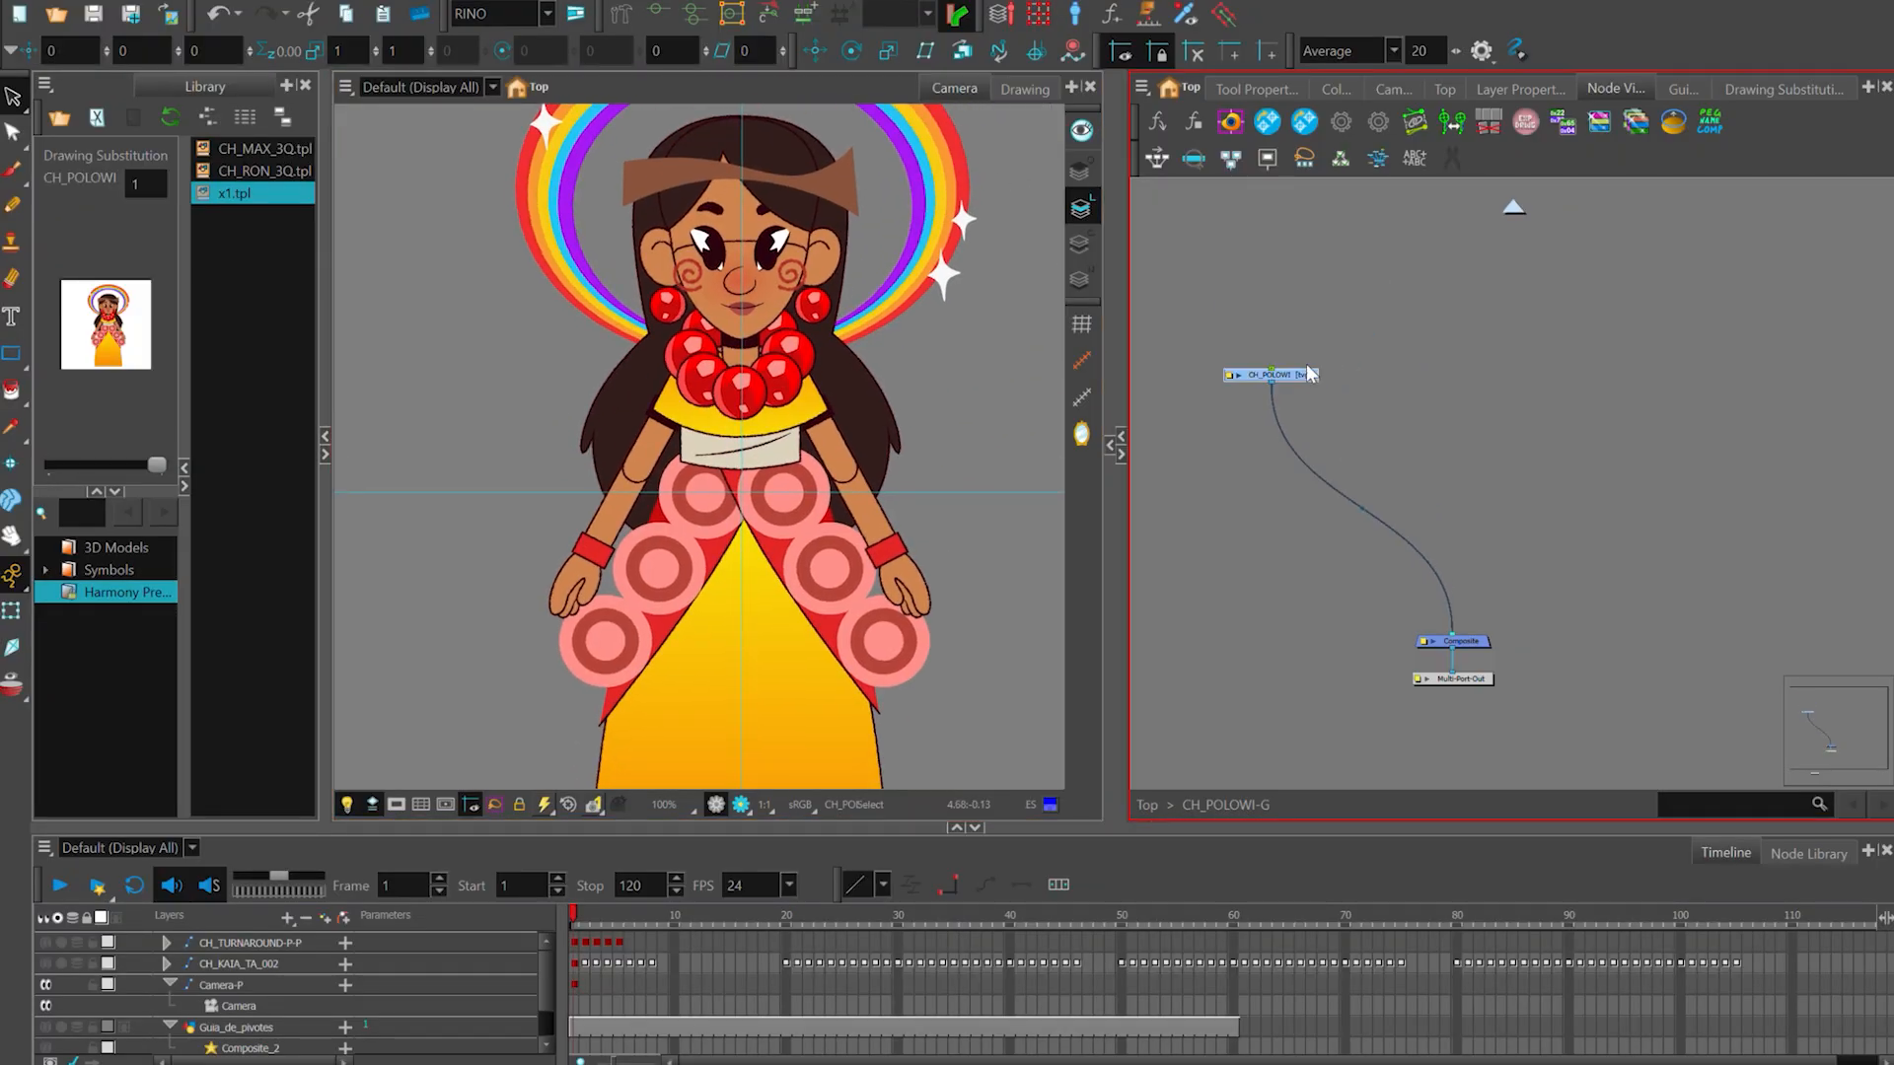
drag(1321, 374, 1326, 369)
click(818, 388)
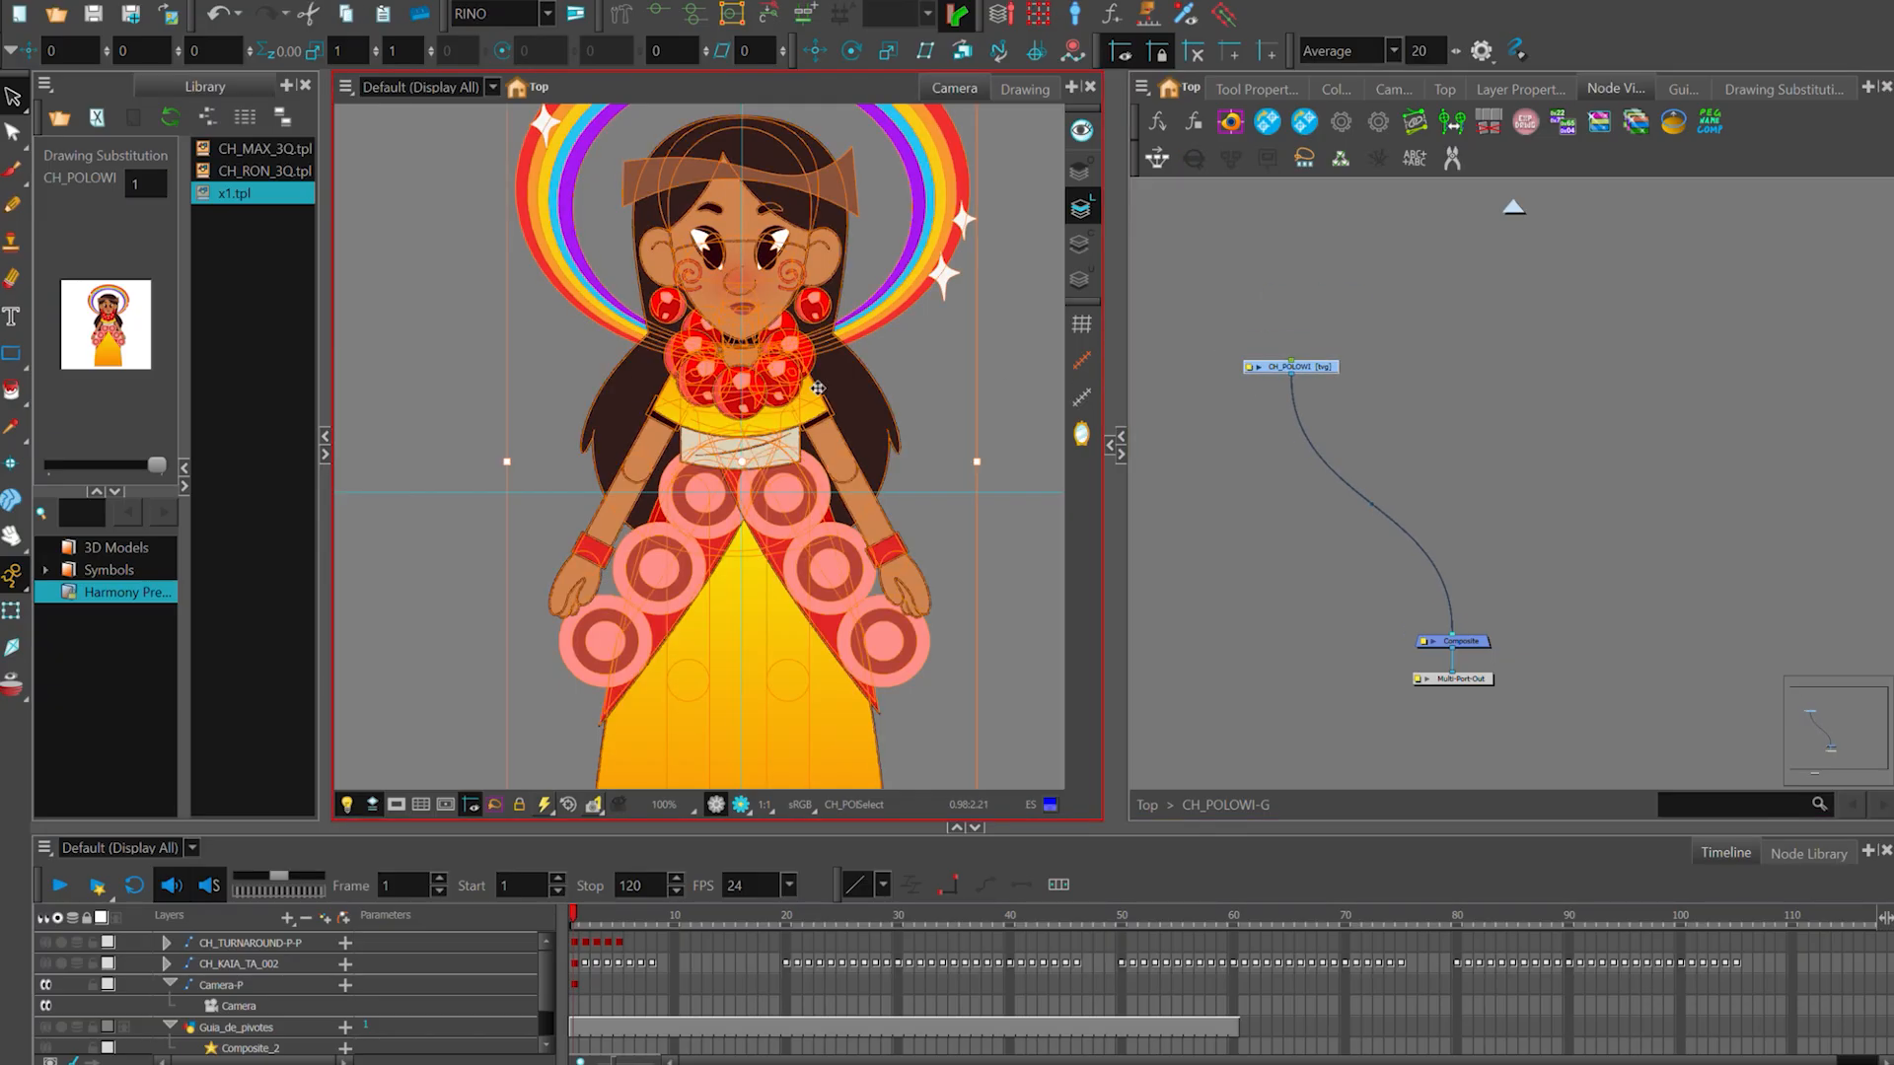
- Cut the hand on the viewer's left out of the CH_POLOWI artwork and select the mano drawing of the CH_KAIA rig
click(1368, 368)
drag(651, 594, 642, 544)
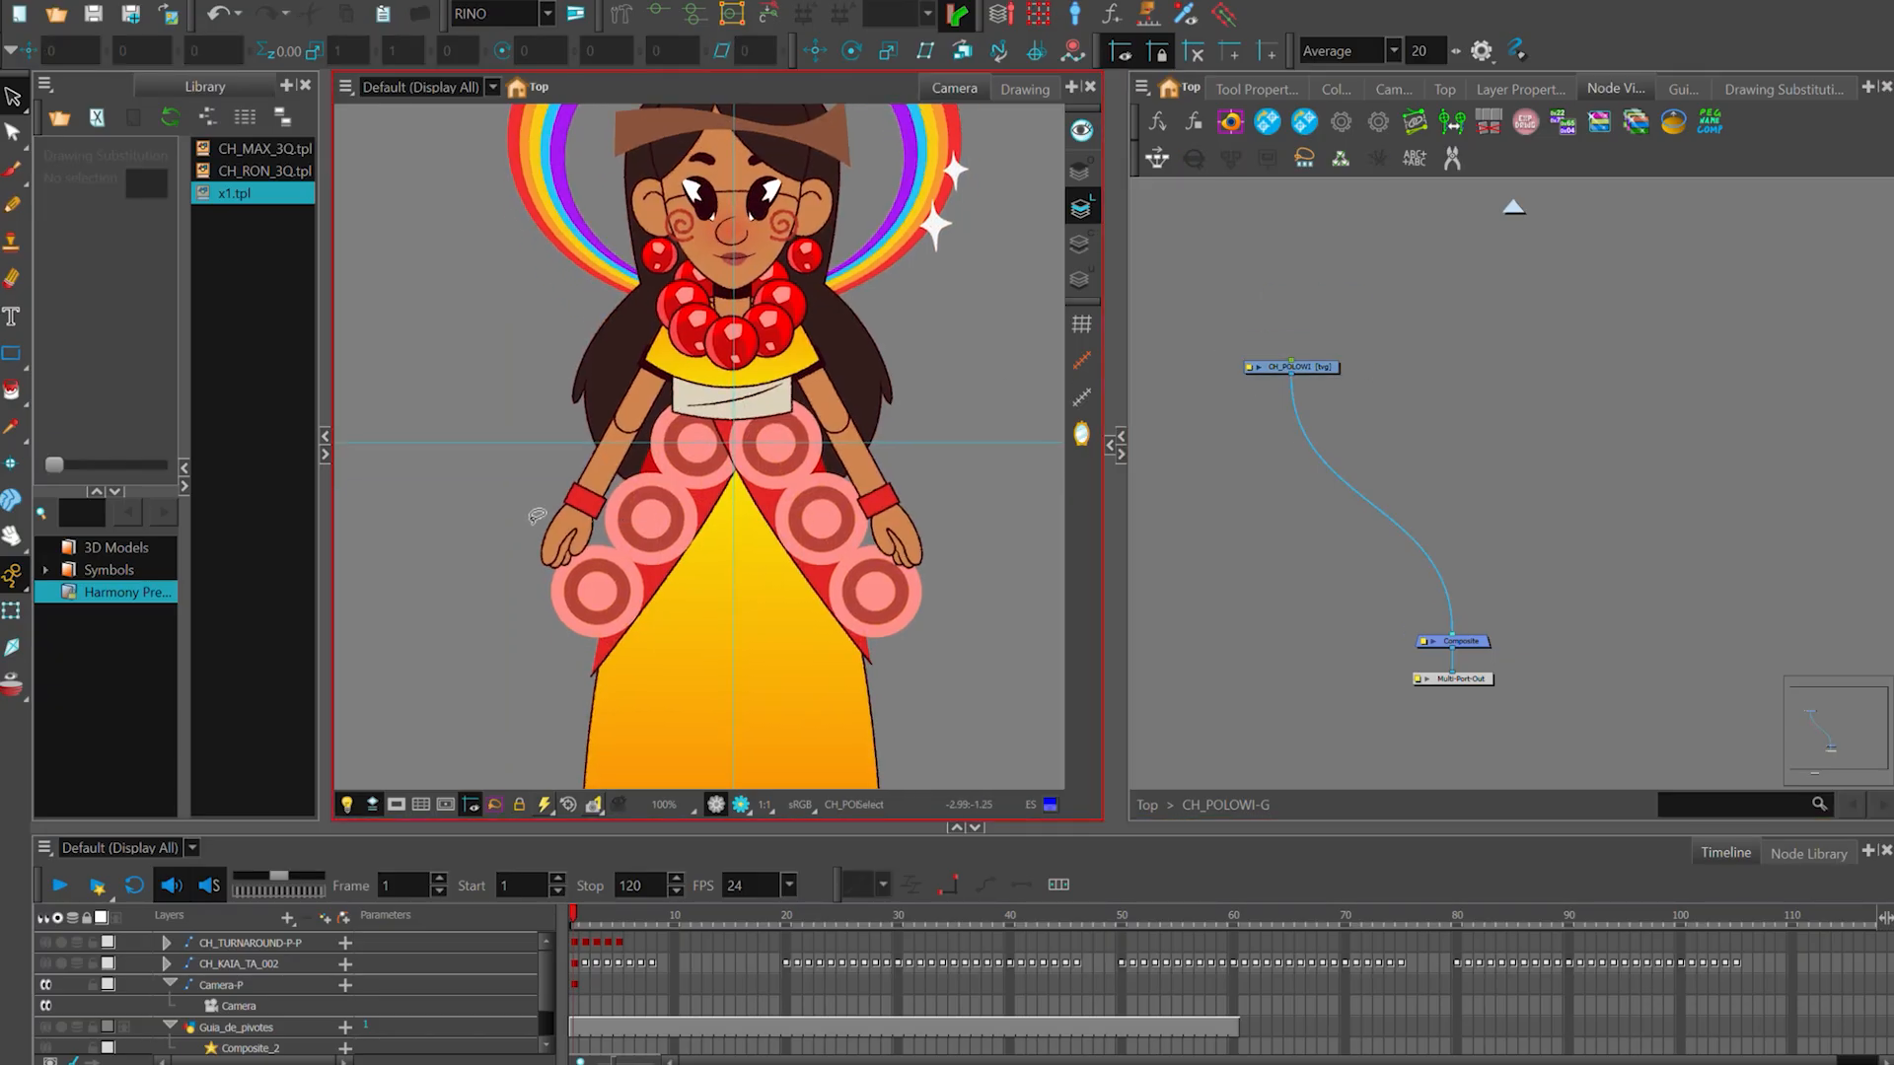
click(558, 570)
click(1536, 398)
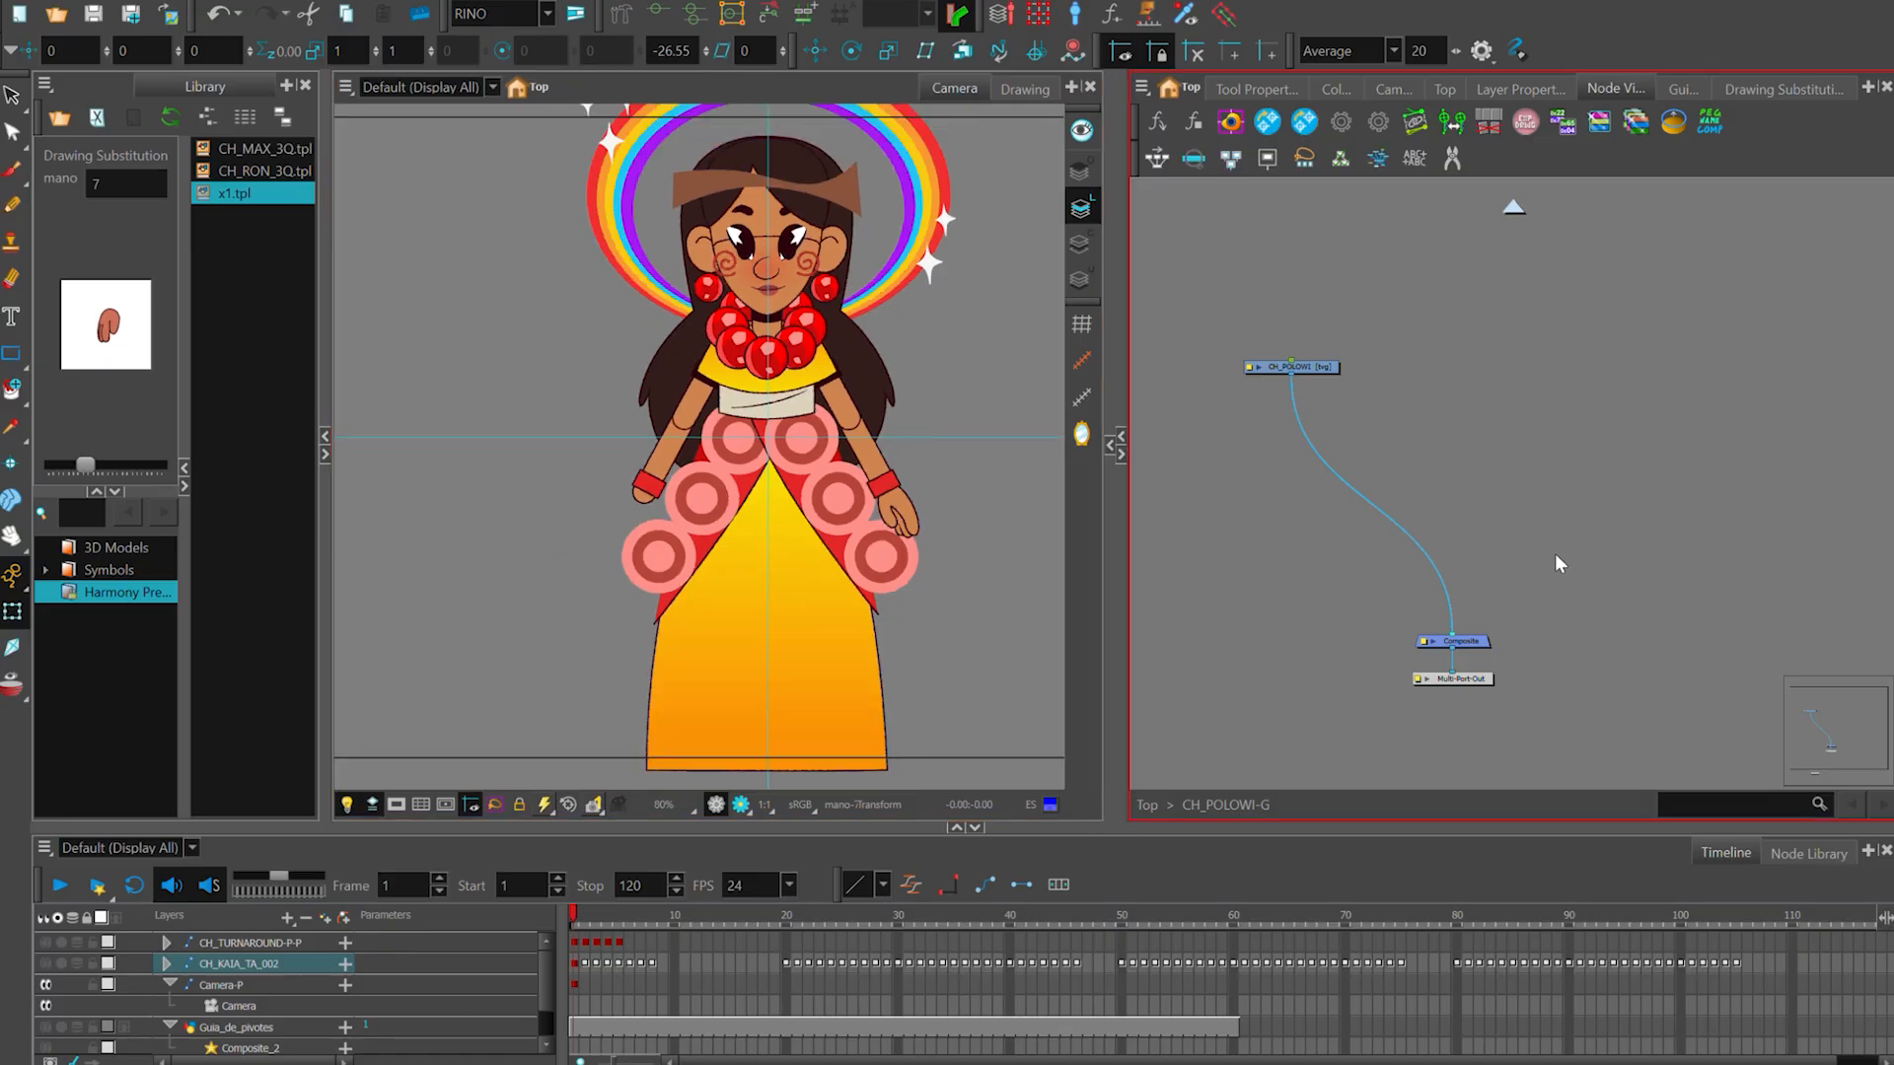
- Locate the mano drawing's node among the arm nodes in the CH_KAIA group, and return to the top-level network
key(o)
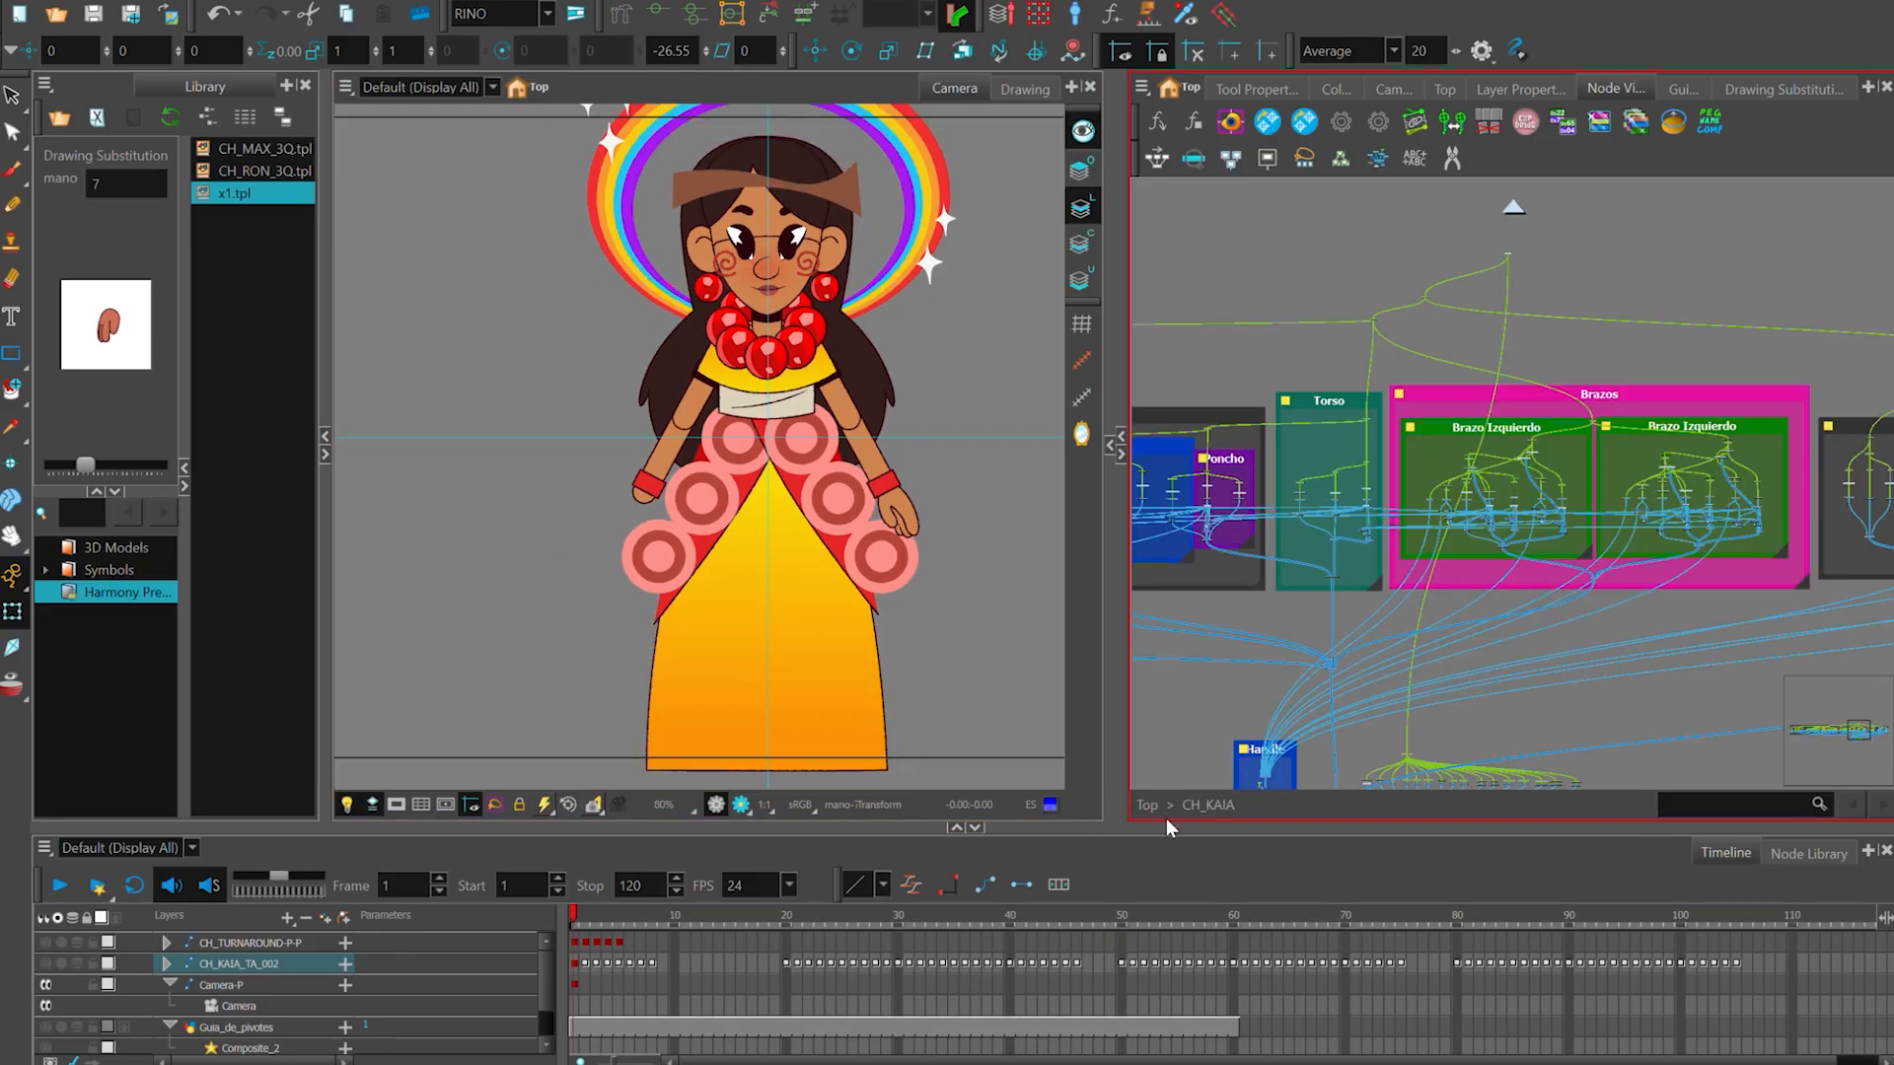
click(1147, 805)
scroll(1425, 471, up, 2)
drag(1421, 470, 1585, 589)
key(o)
click(1146, 806)
scroll(1549, 454, down, 1)
drag(1550, 451, 1719, 518)
scroll(1719, 517, down, 1)
click(1399, 287)
click(1524, 465)
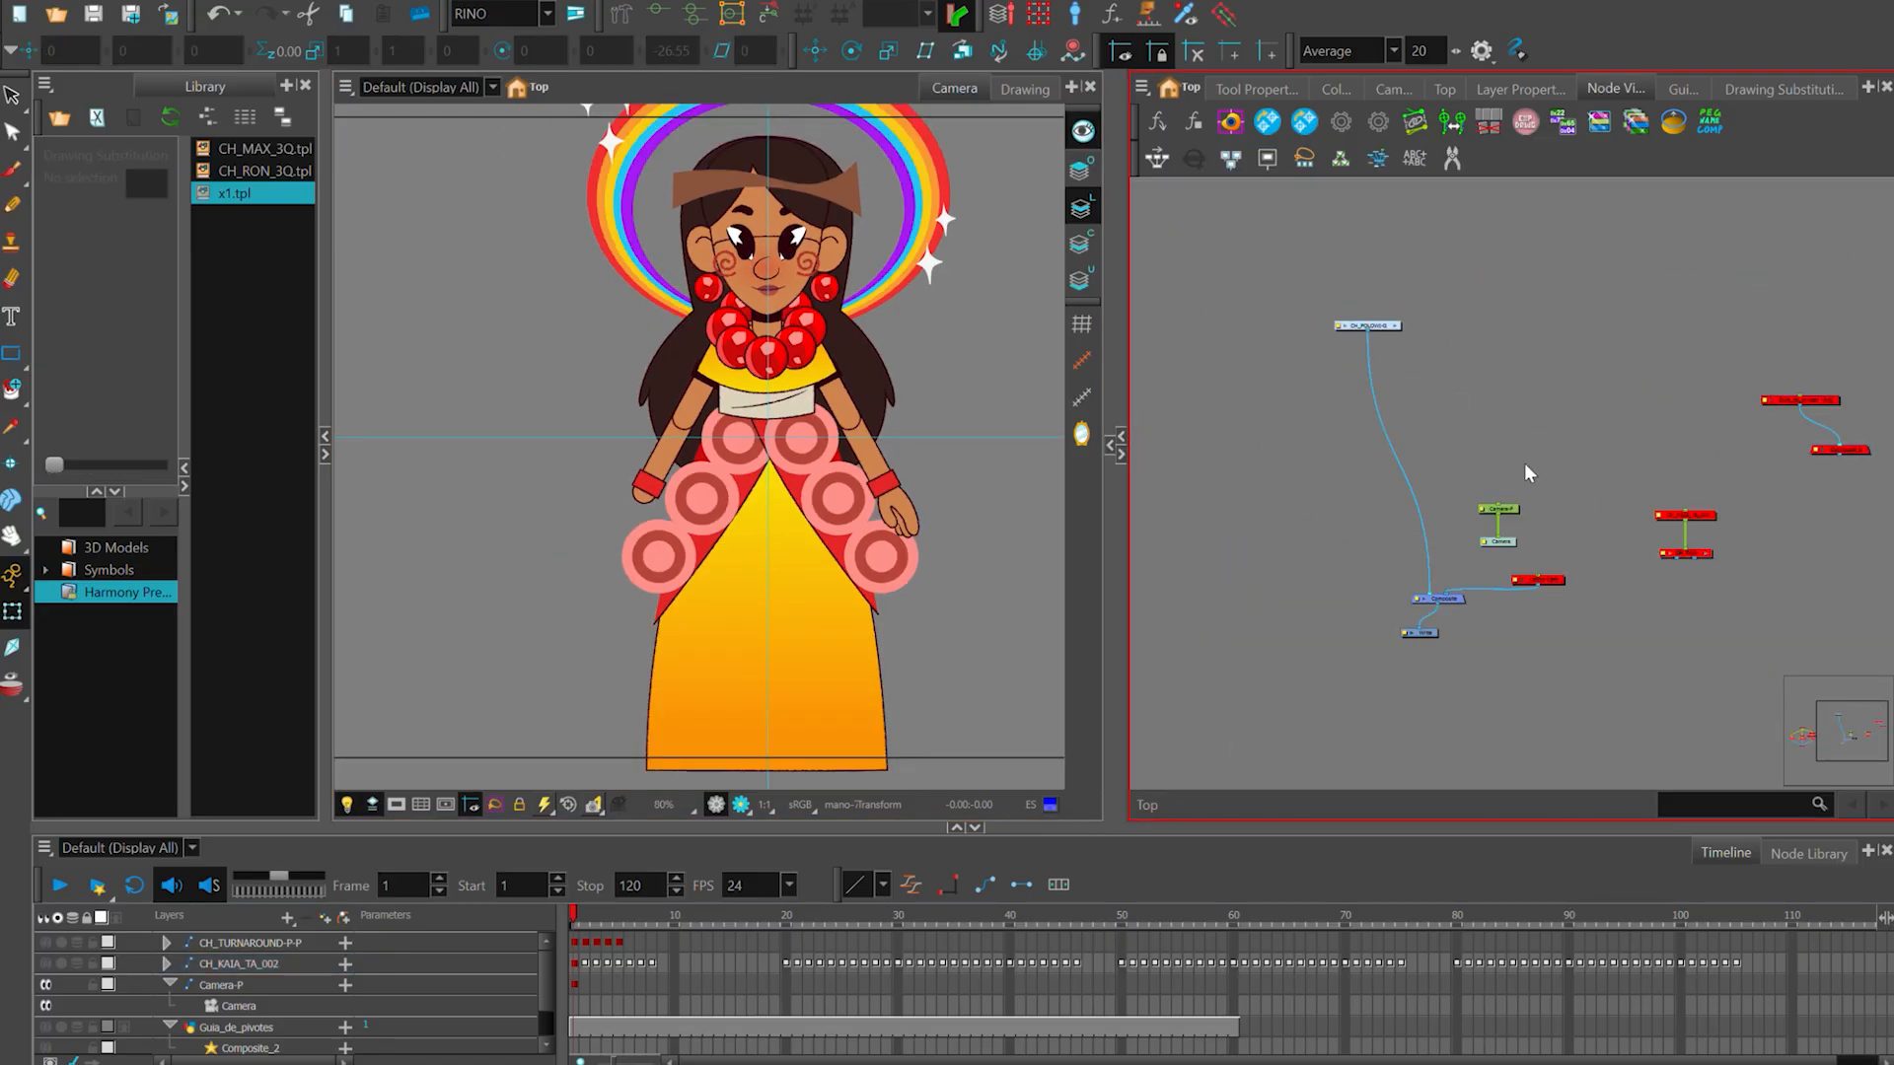
- Open the CH_POLOWI-G group and undo cutting the hand on the viewer's left out of the artwork
click(1369, 327)
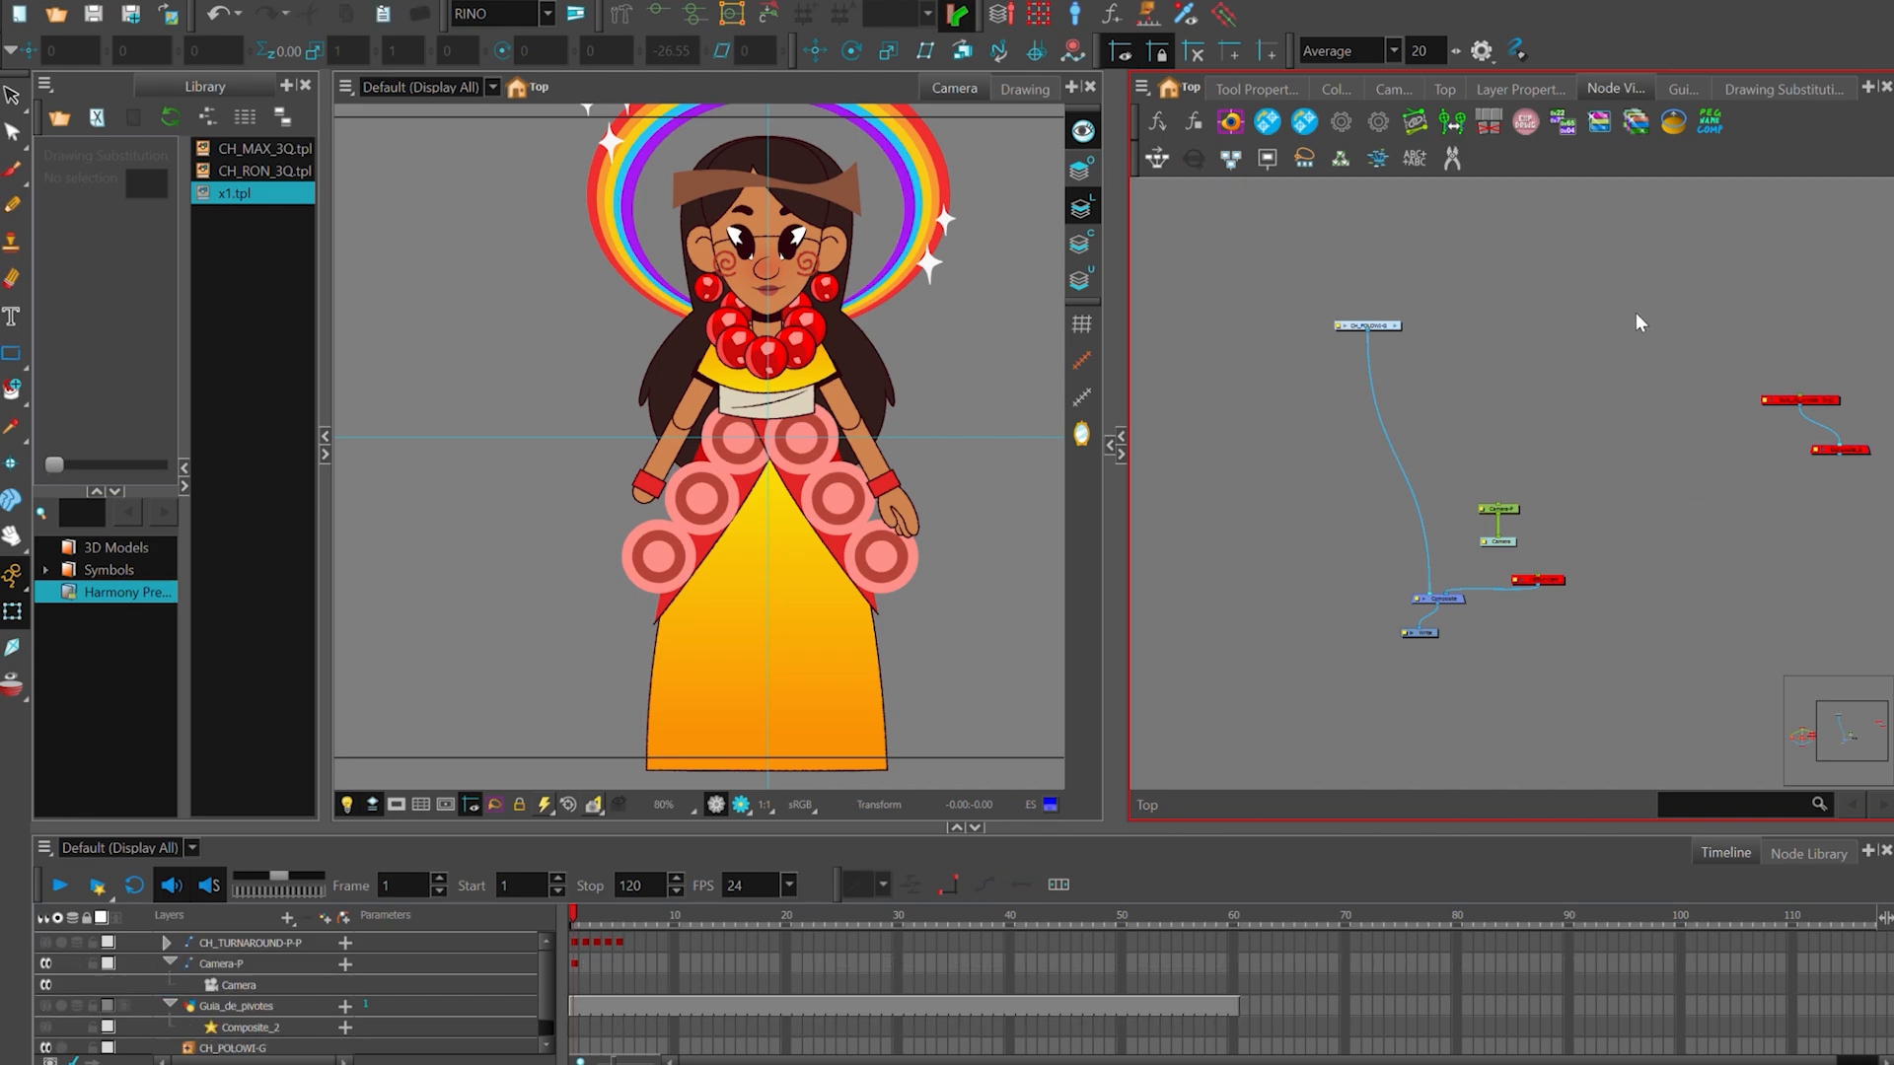
click(1394, 328)
click(1363, 391)
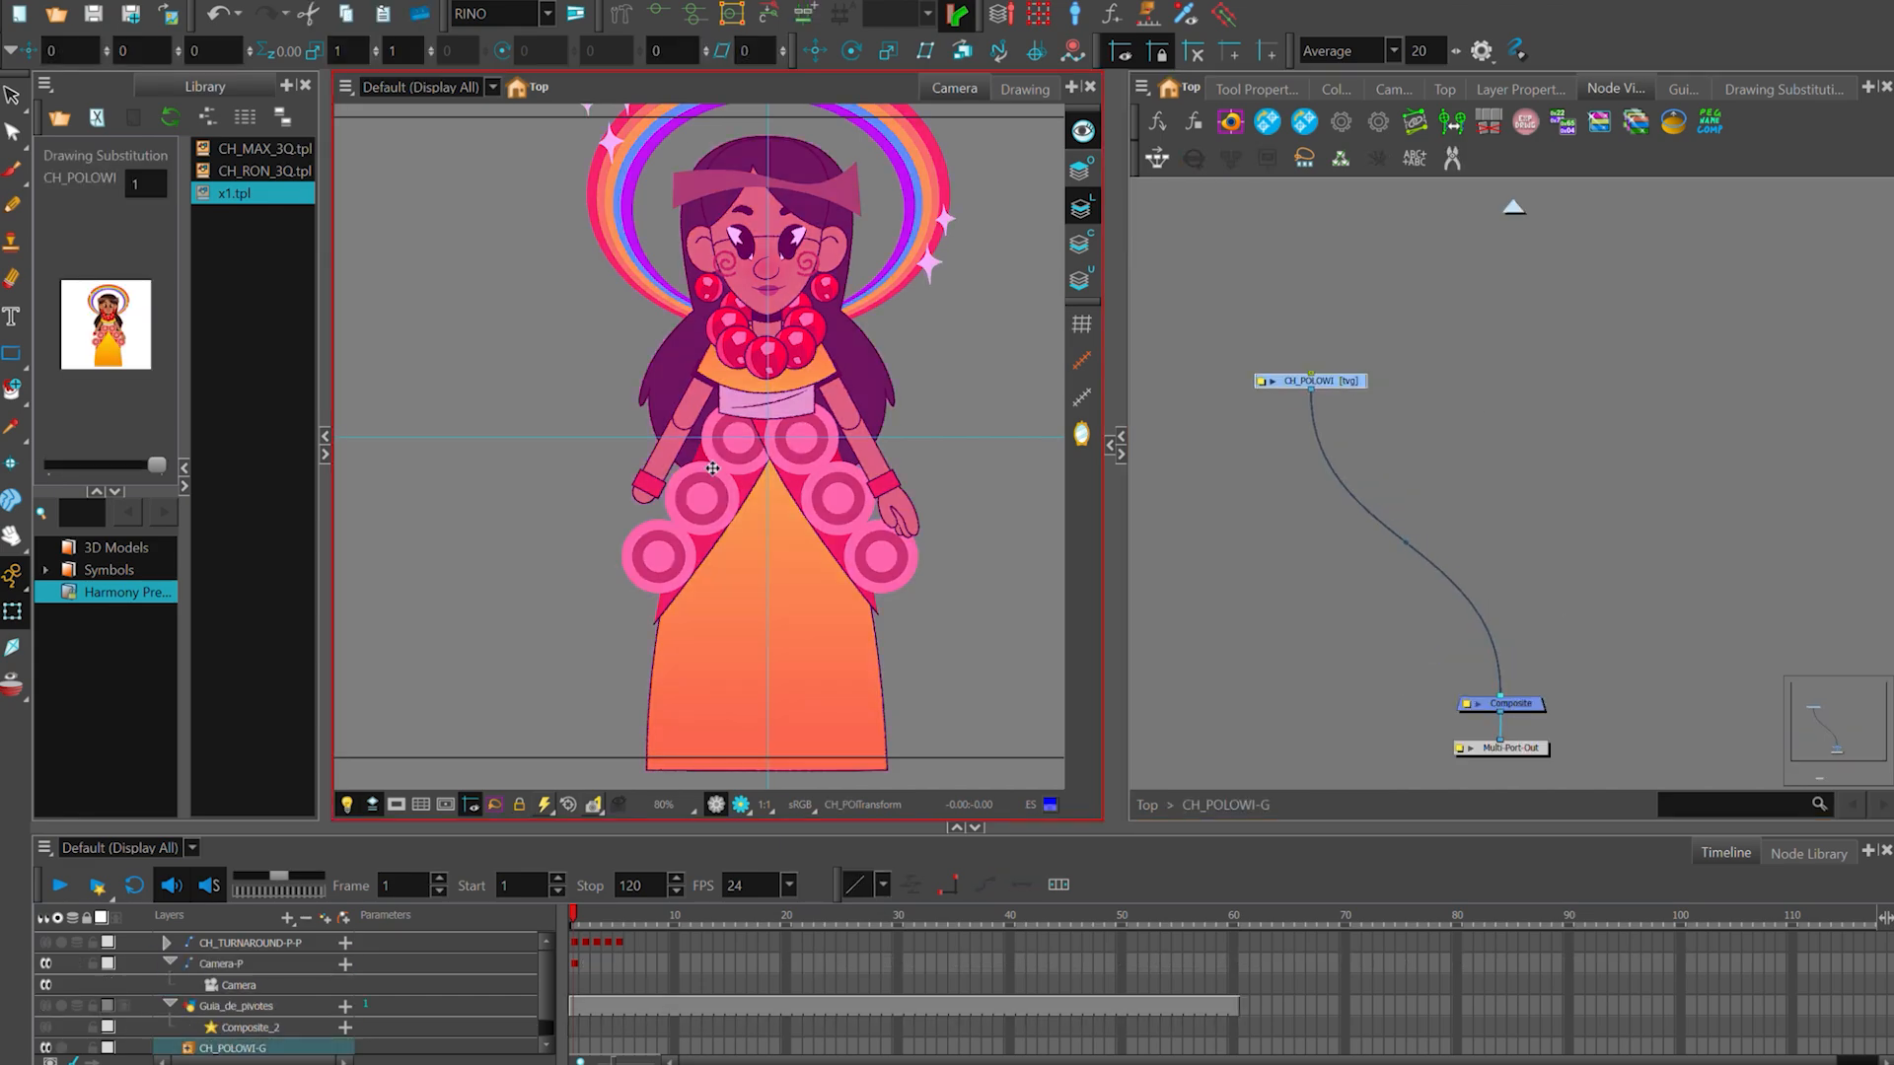
click(649, 505)
key(ctrl+z)
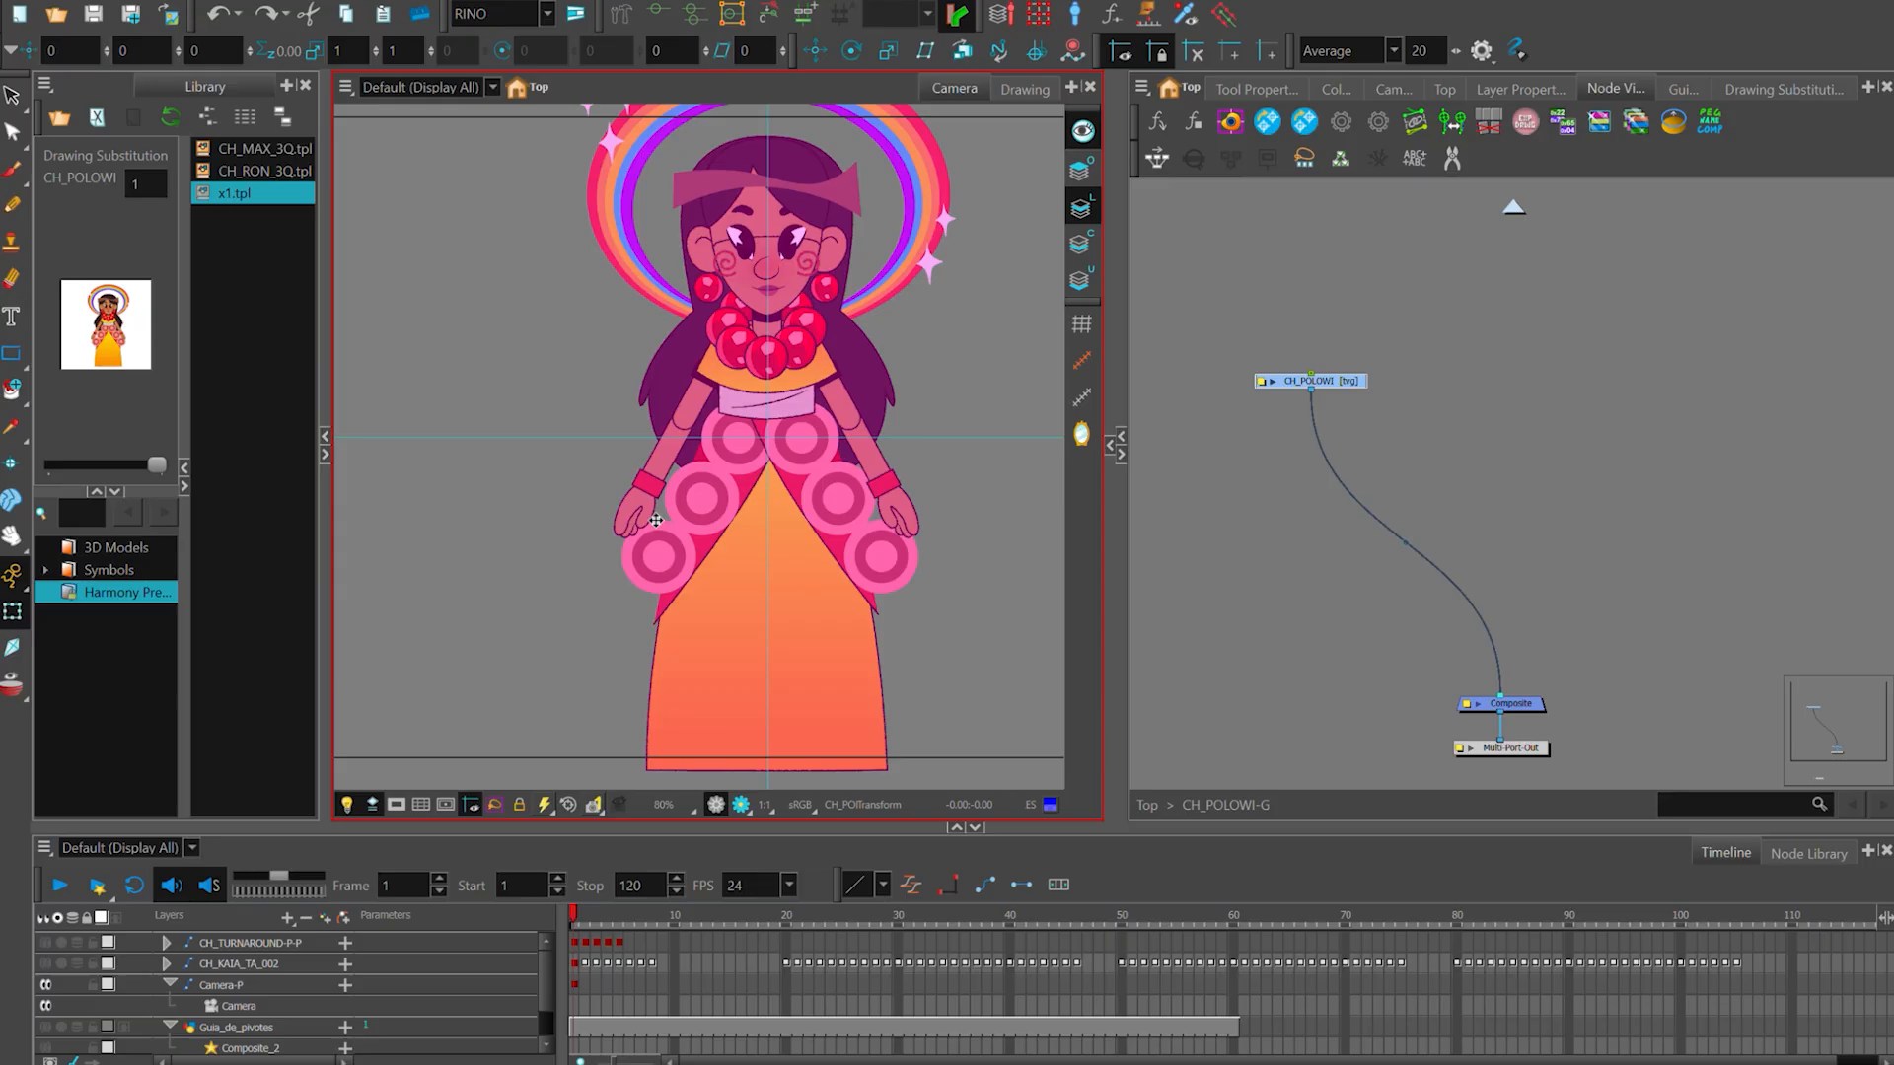
- Return to the top-level network and select the restored hand on the viewer's left using the Select tool
click(1147, 805)
drag(1657, 574, 1802, 409)
scroll(1769, 421, down, 1)
drag(1759, 538, 1597, 526)
scroll(1674, 473, up, 1)
scroll(634, 513, up, 1)
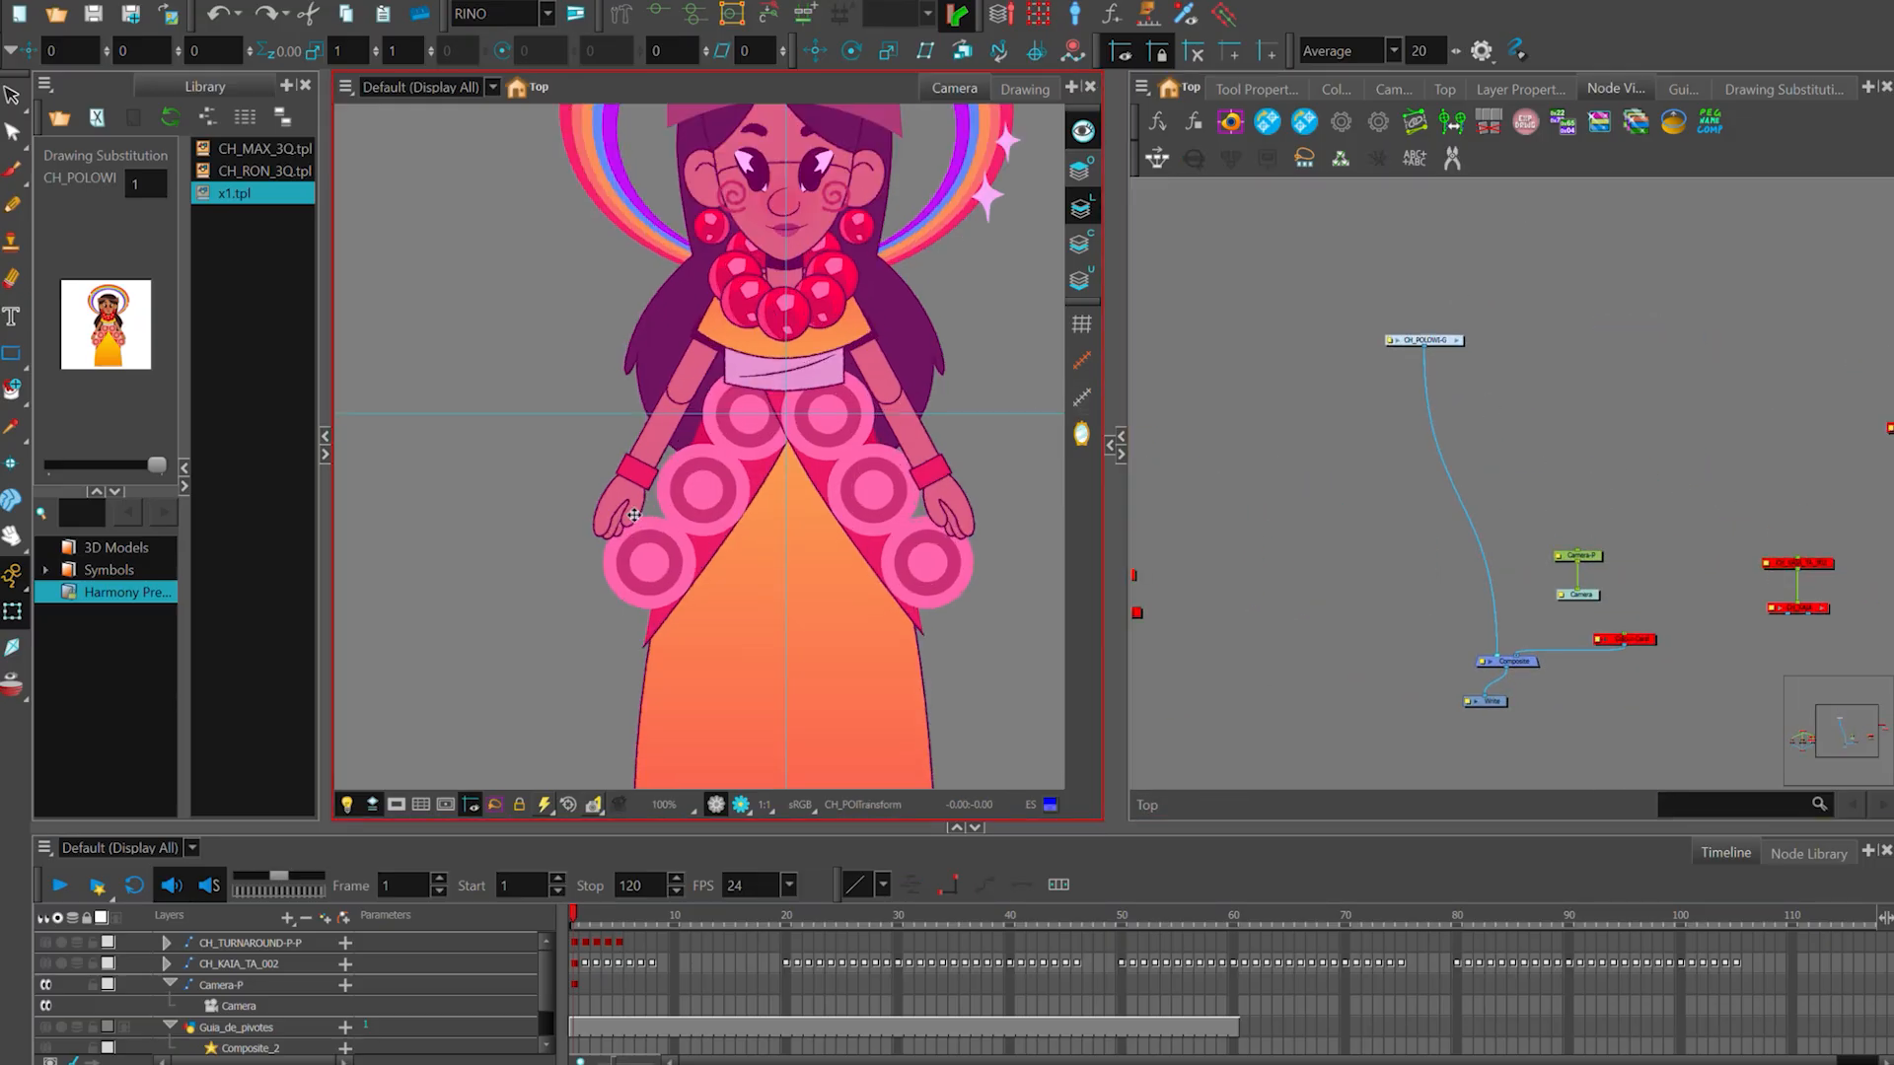
click(634, 513)
scroll(634, 513, up, 1)
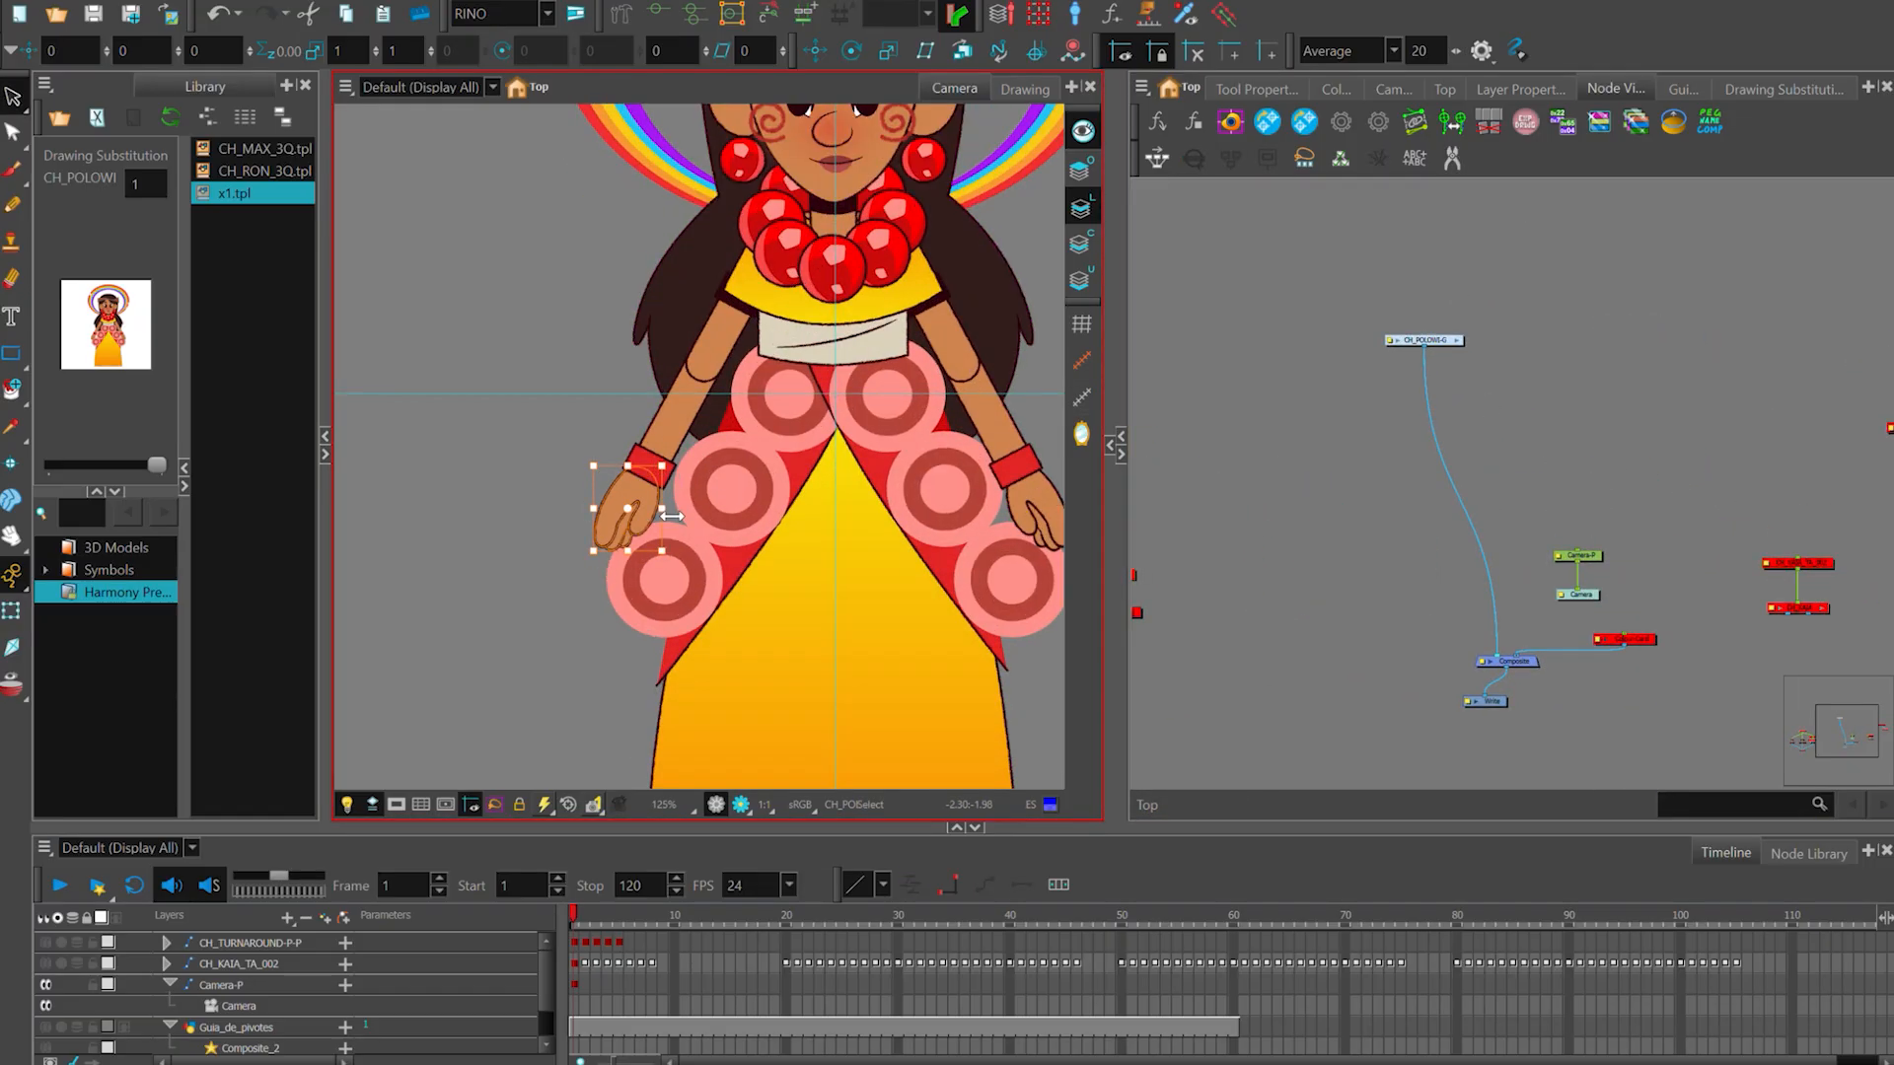
key(alt+Tab)
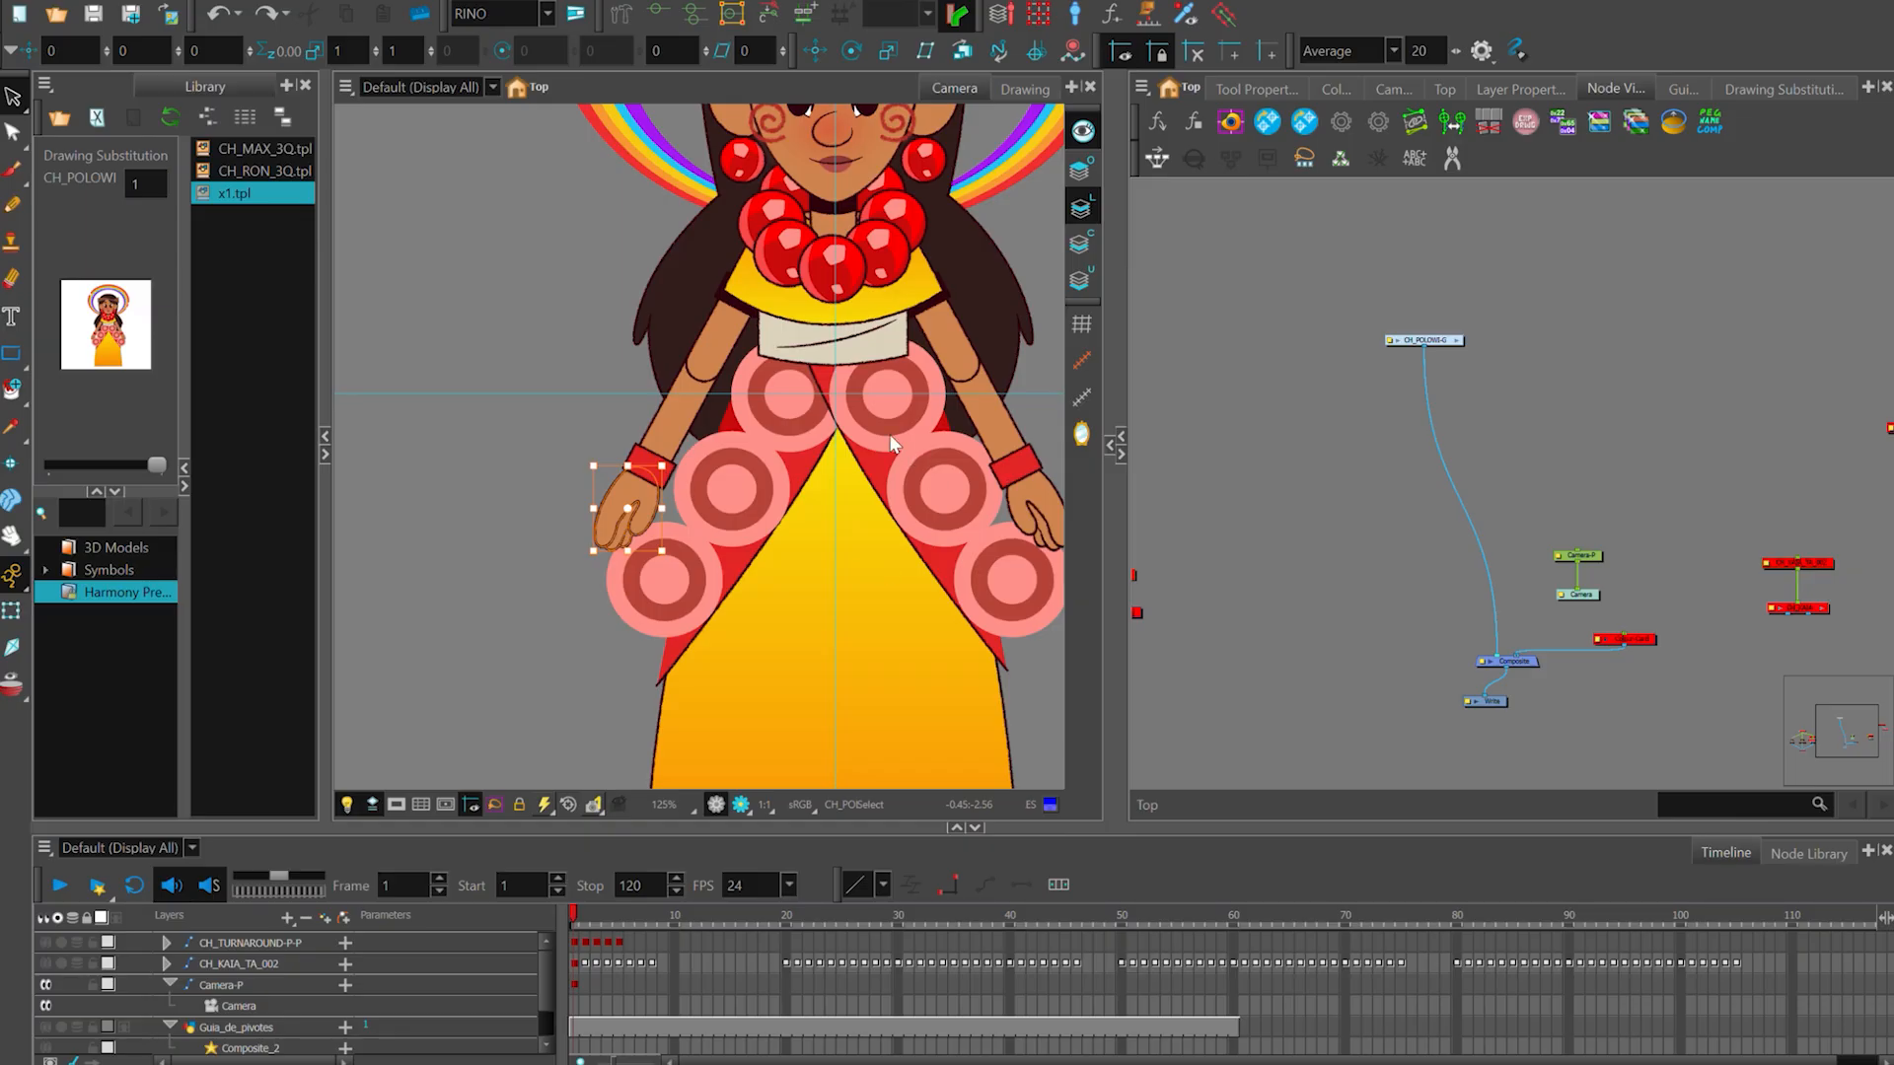
- Separate the selected hand into its own mano drawing node connected to the composite inside the CH_POLOWI-G group
key(o)
drag(1537, 500, 1548, 327)
click(1634, 454)
key(shift+t)
scroll(1134, 504, down, 1)
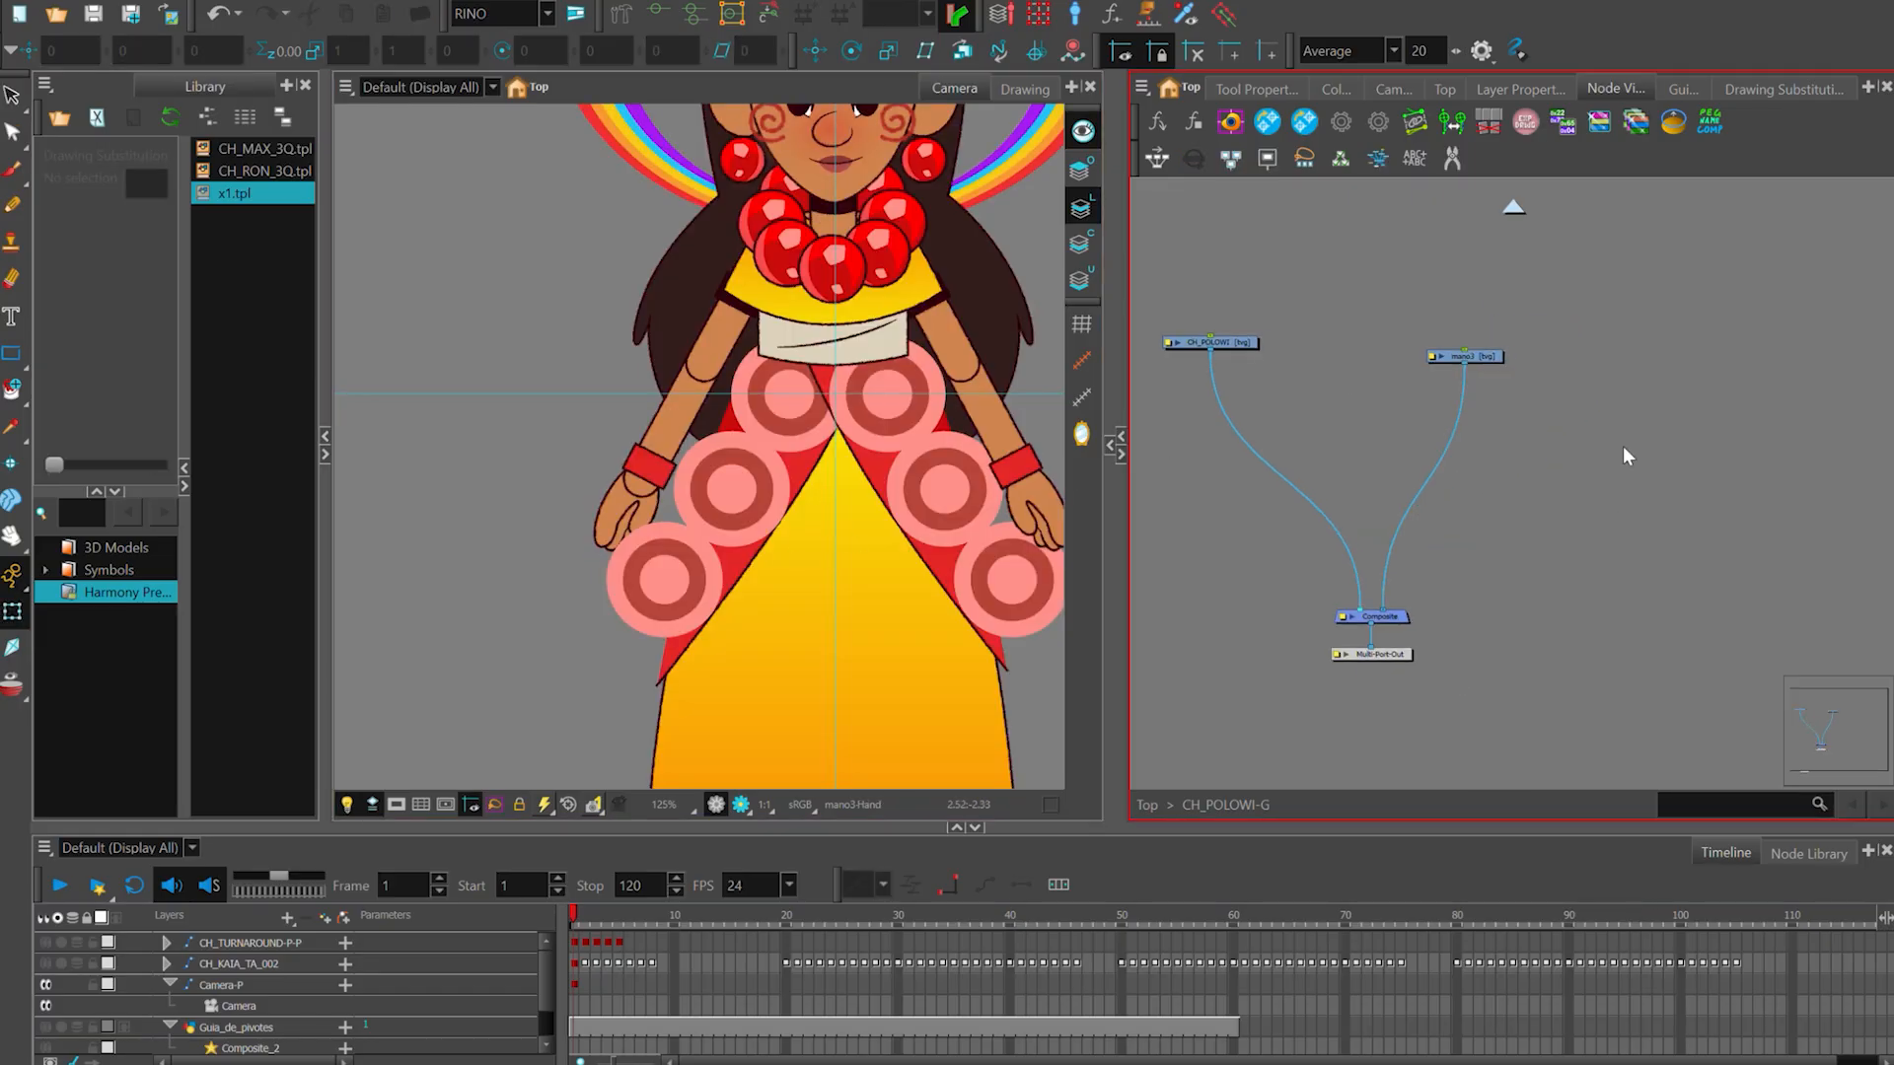
- Select the separated hand and the neighbouring arm artwork on the viewer's left of CH_POLOWI
click(632, 515)
scroll(683, 493, up, 2)
click(682, 493)
key(alt+s)
drag(630, 516, 615, 503)
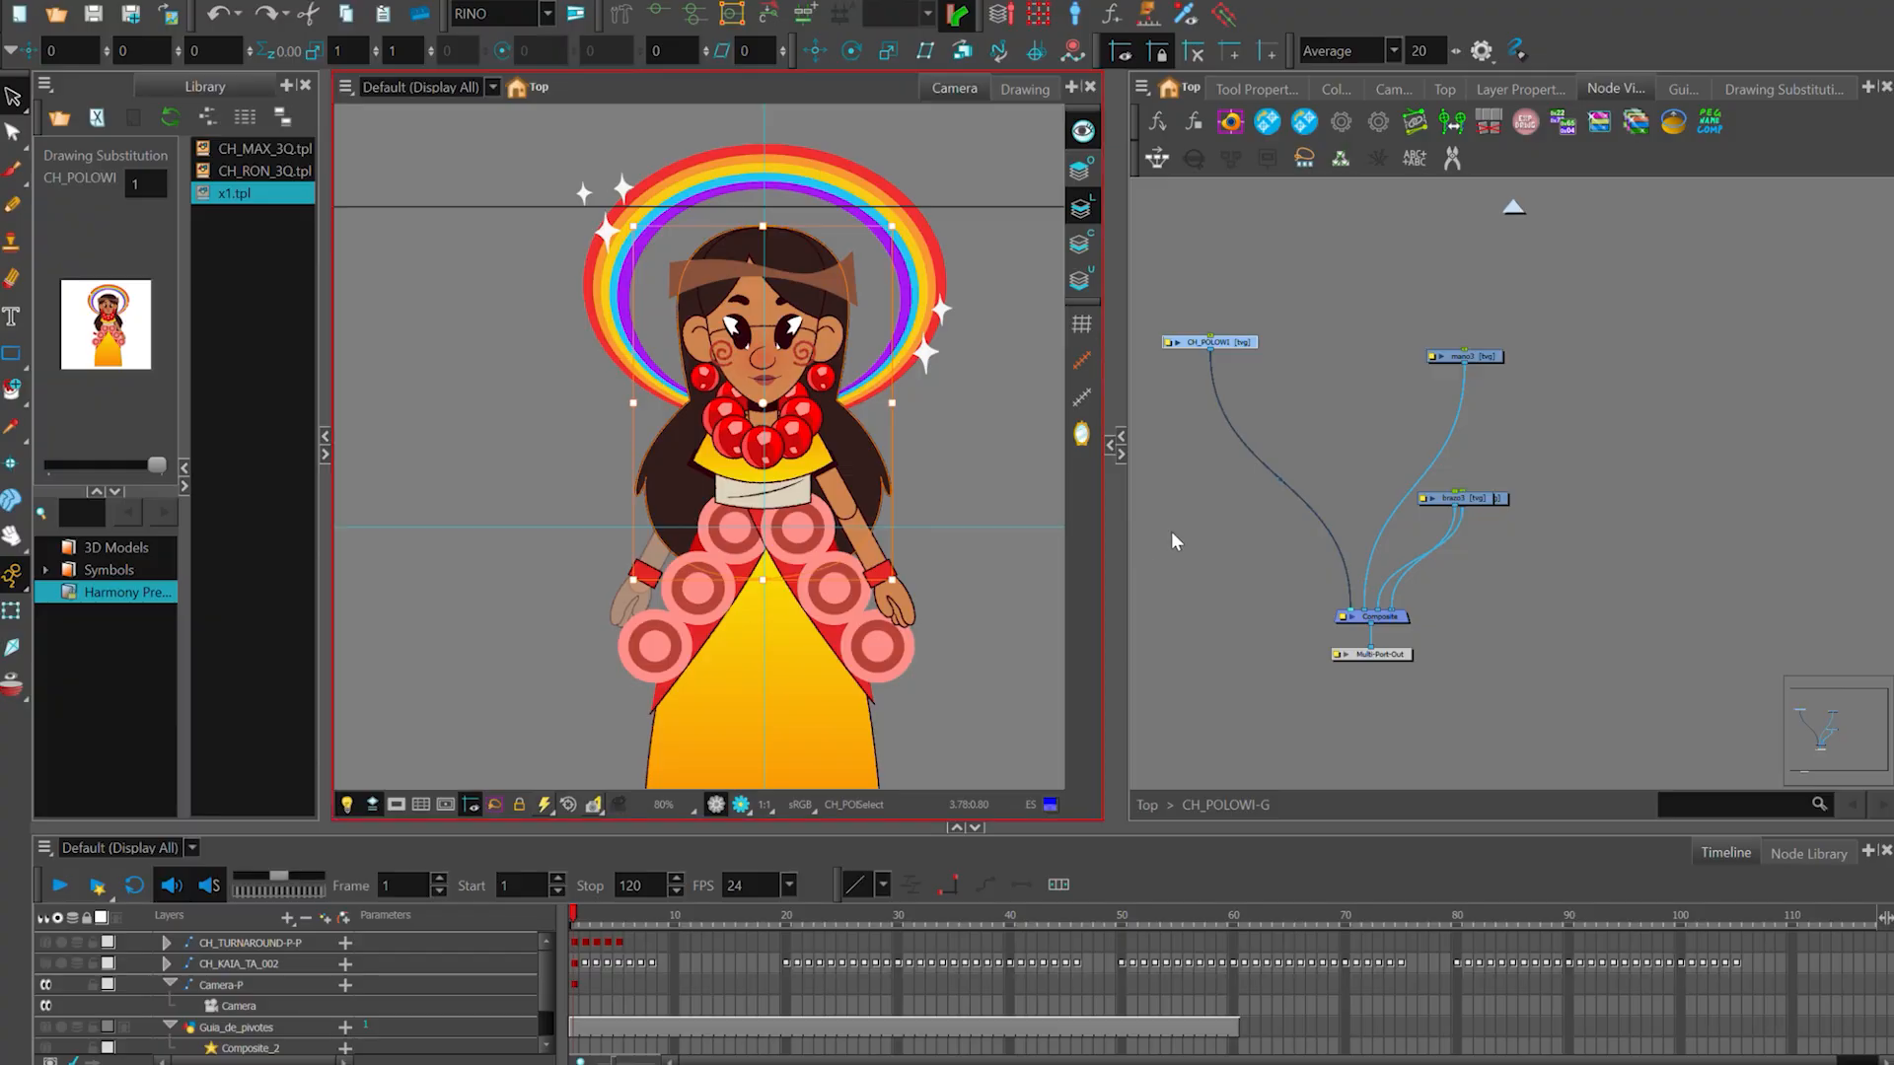
- Select the yellow skirt in the CH_POLOWI drawing and move it aside to expose the legs underneath
click(1172, 541)
scroll(1500, 510, down, 1)
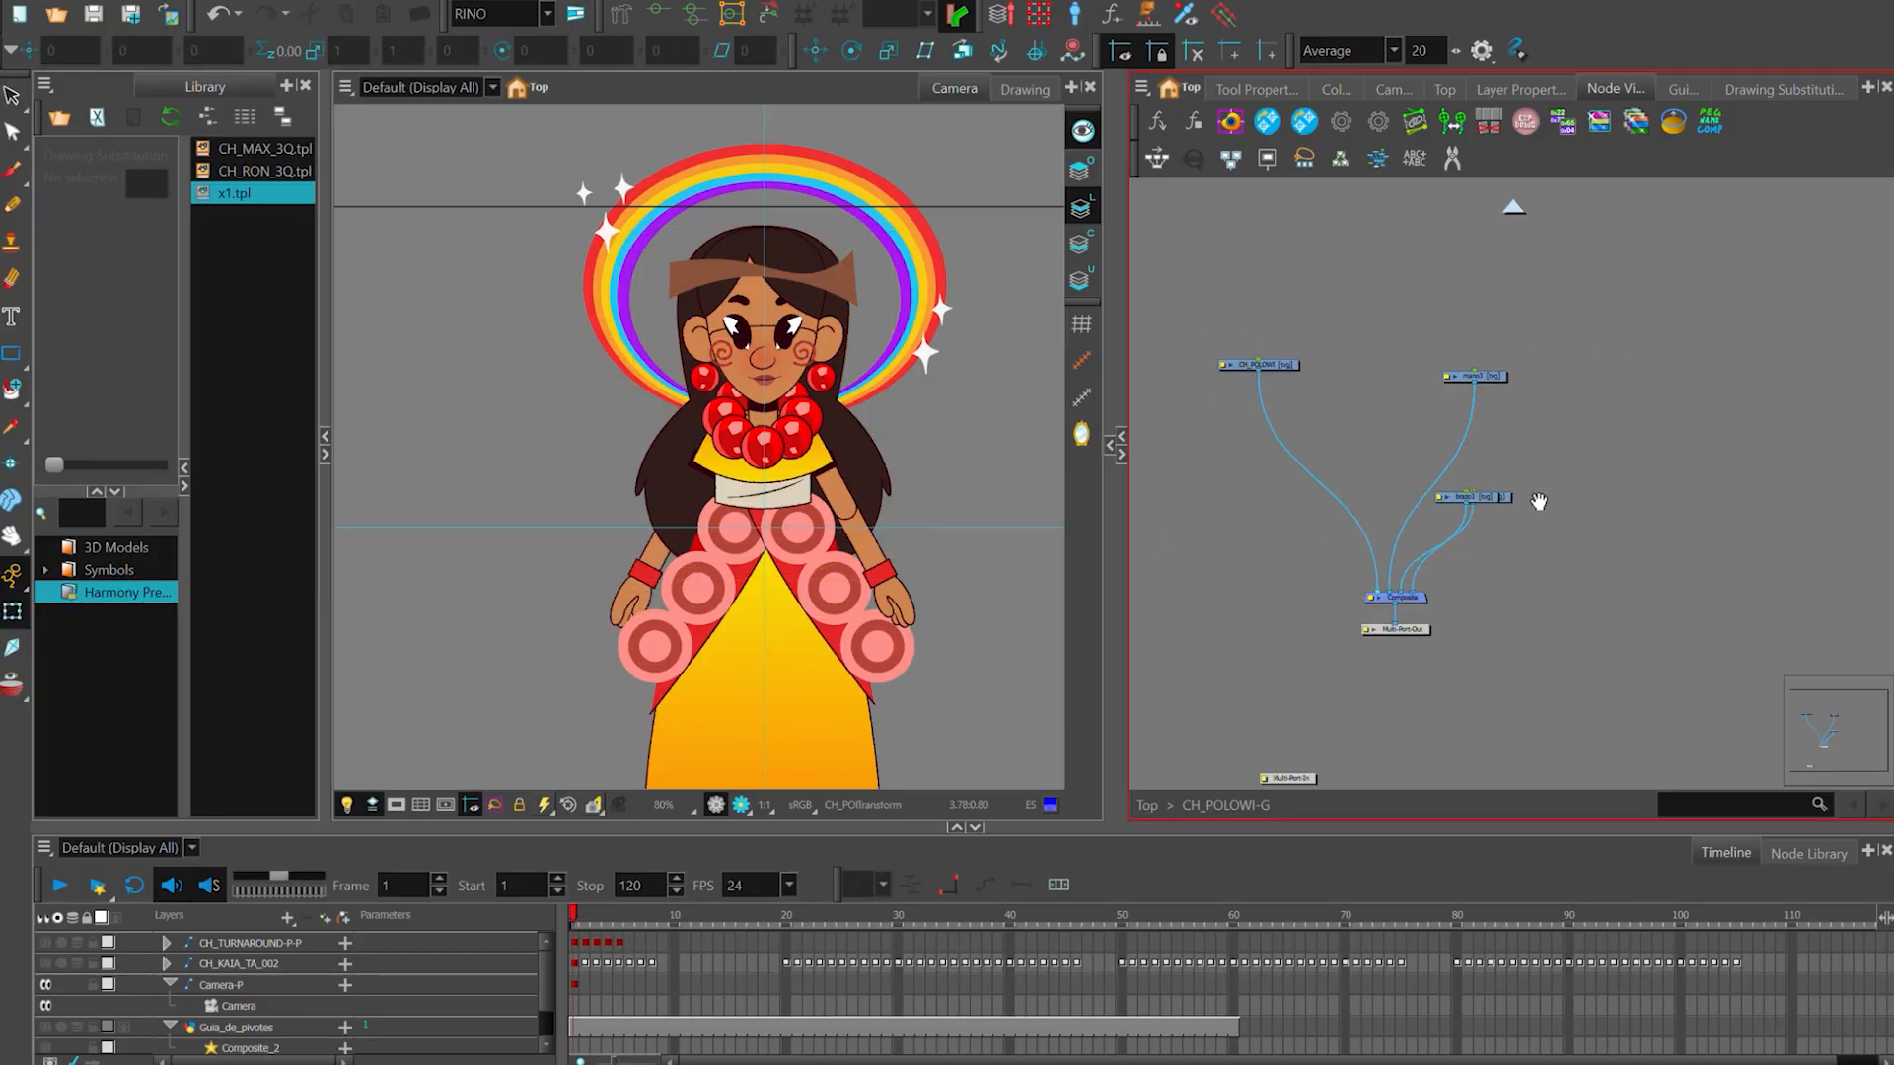
scroll(1539, 415, down, 1)
scroll(819, 325, down, 3)
scroll(880, 594, up, 3)
click(797, 583)
key(space)
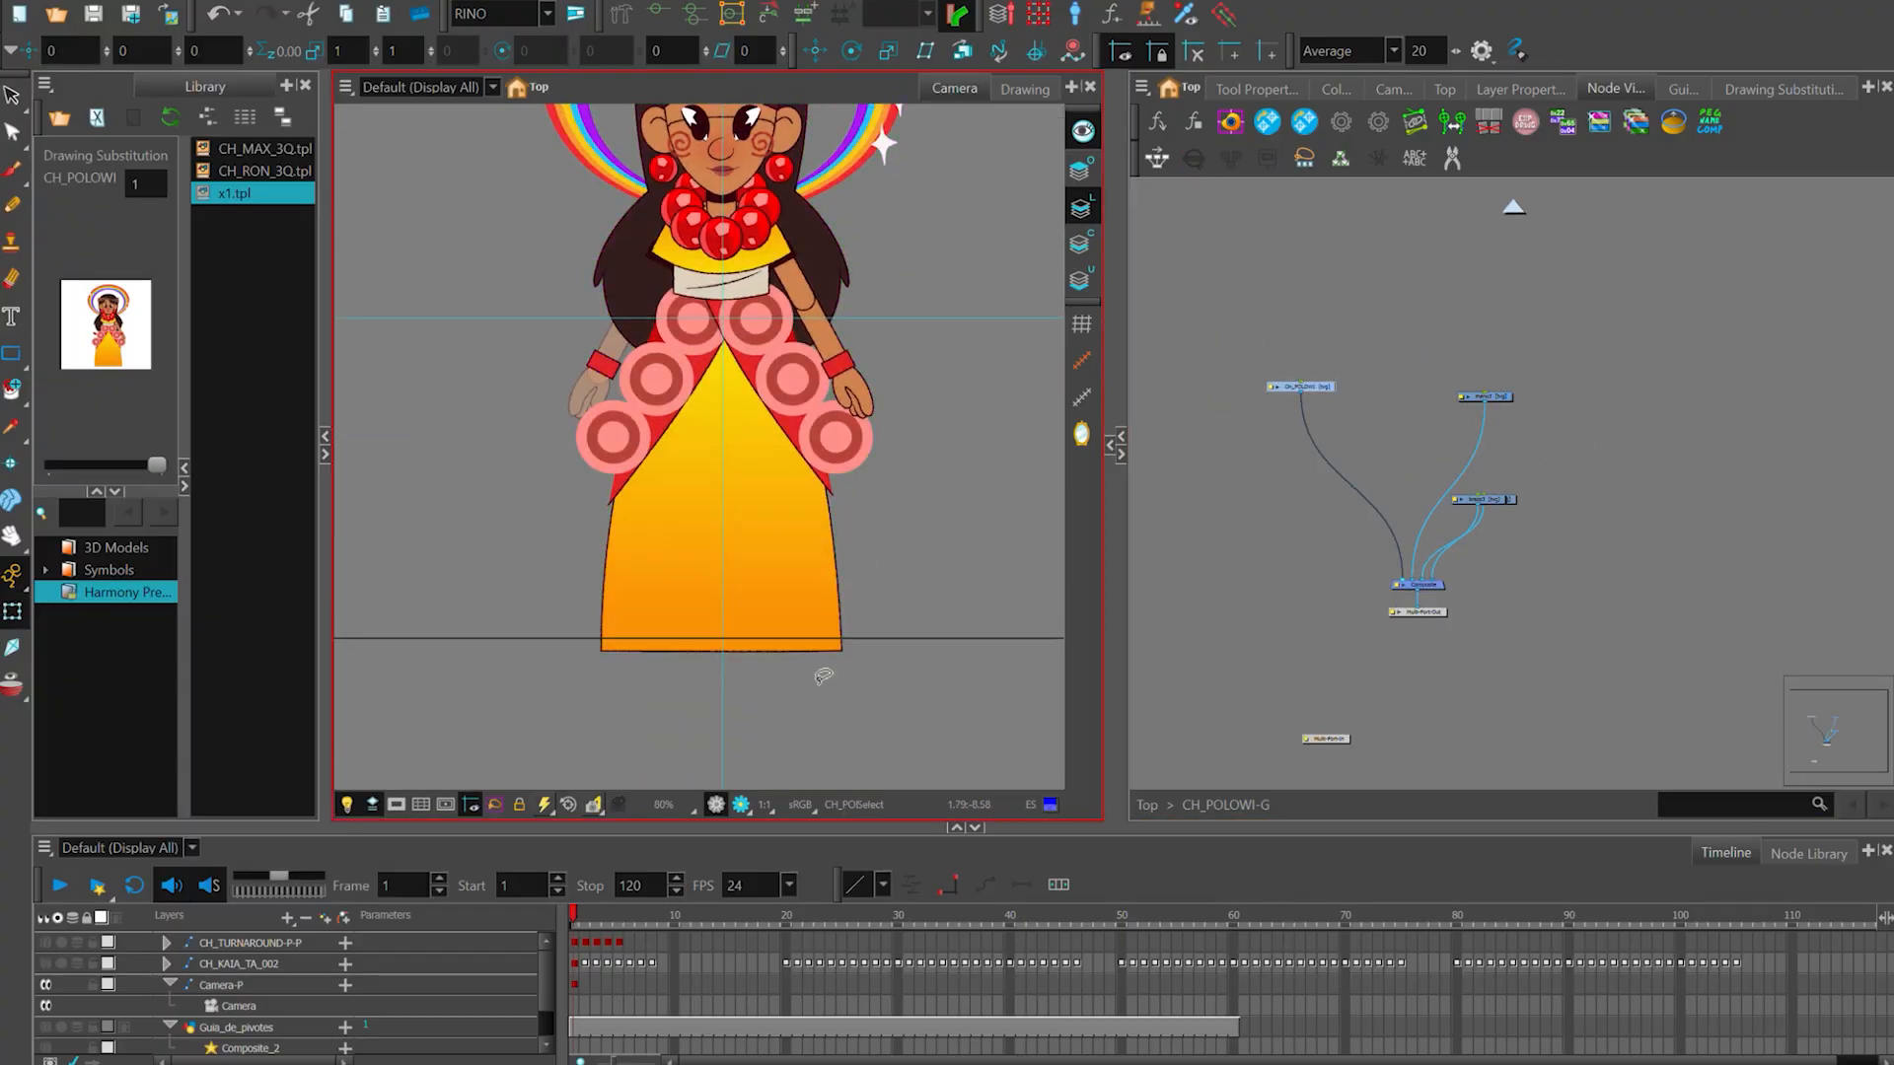
scroll(881, 610, up, 3)
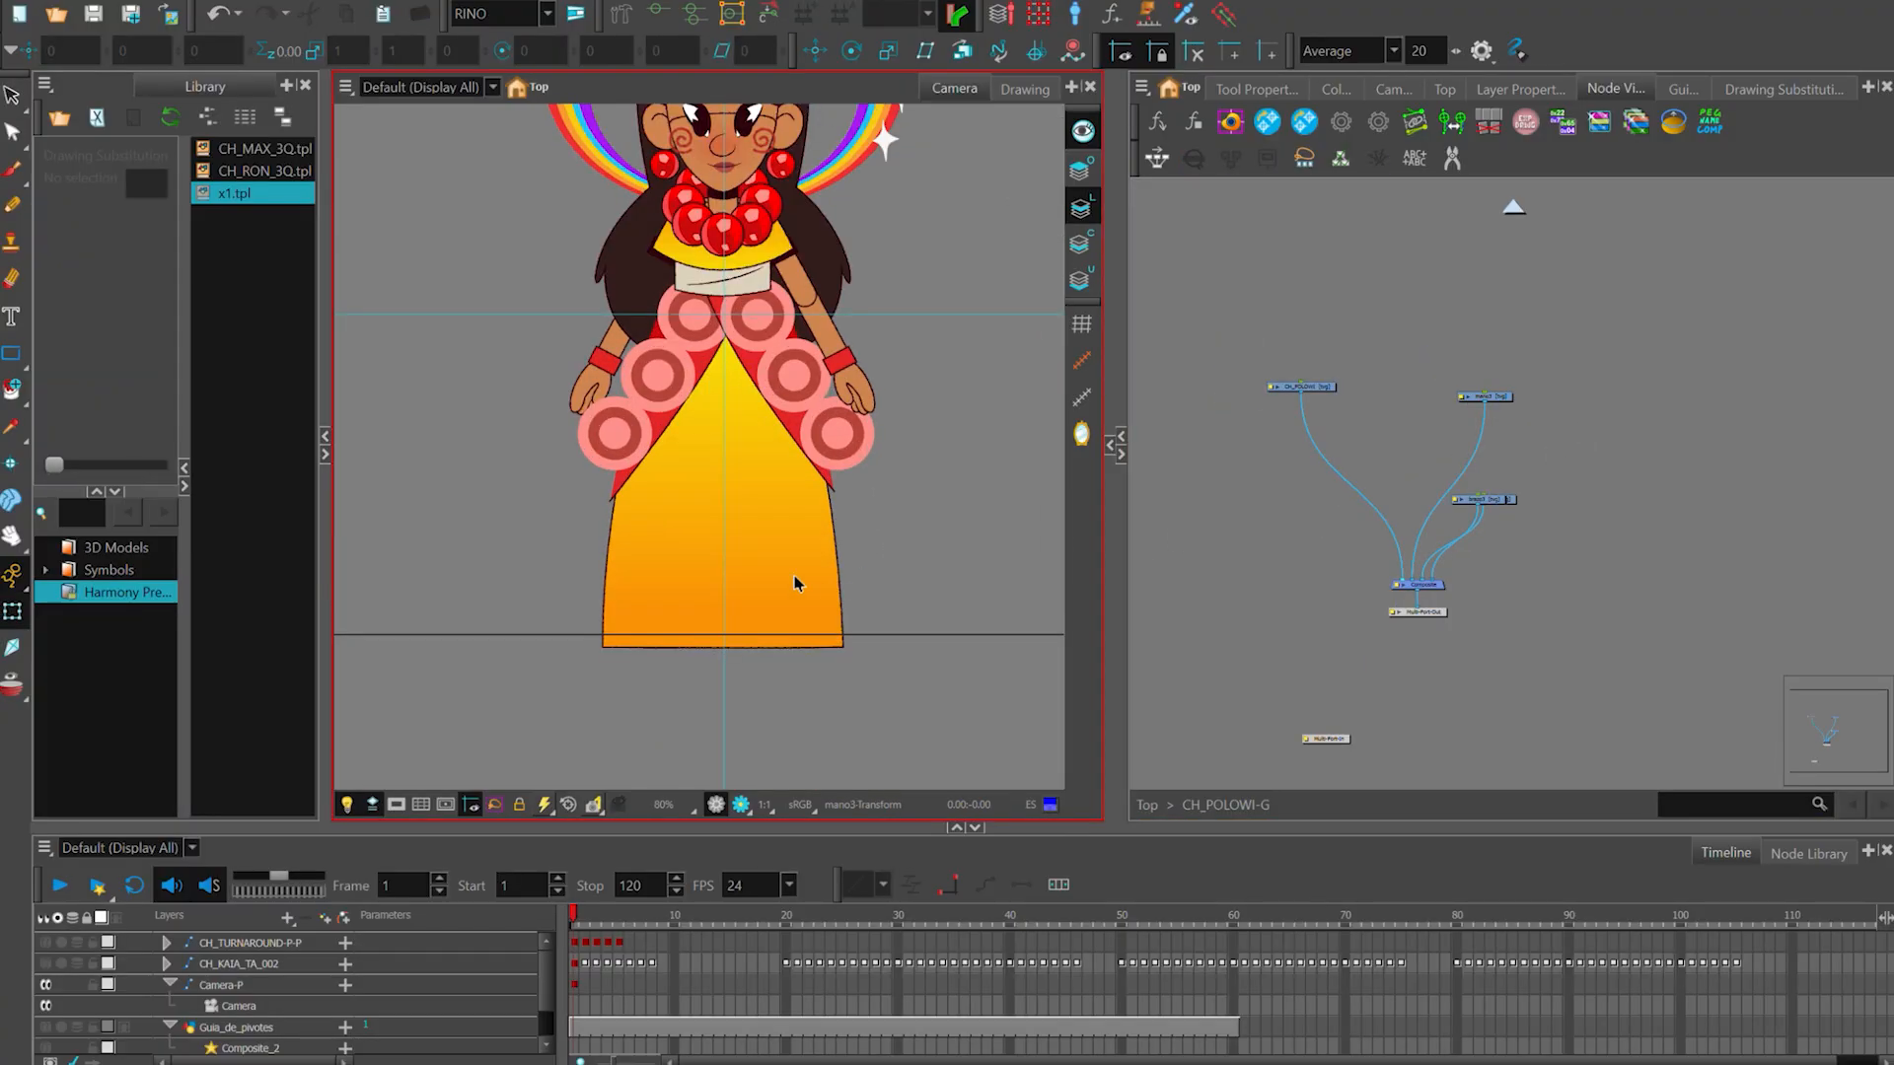
click(797, 584)
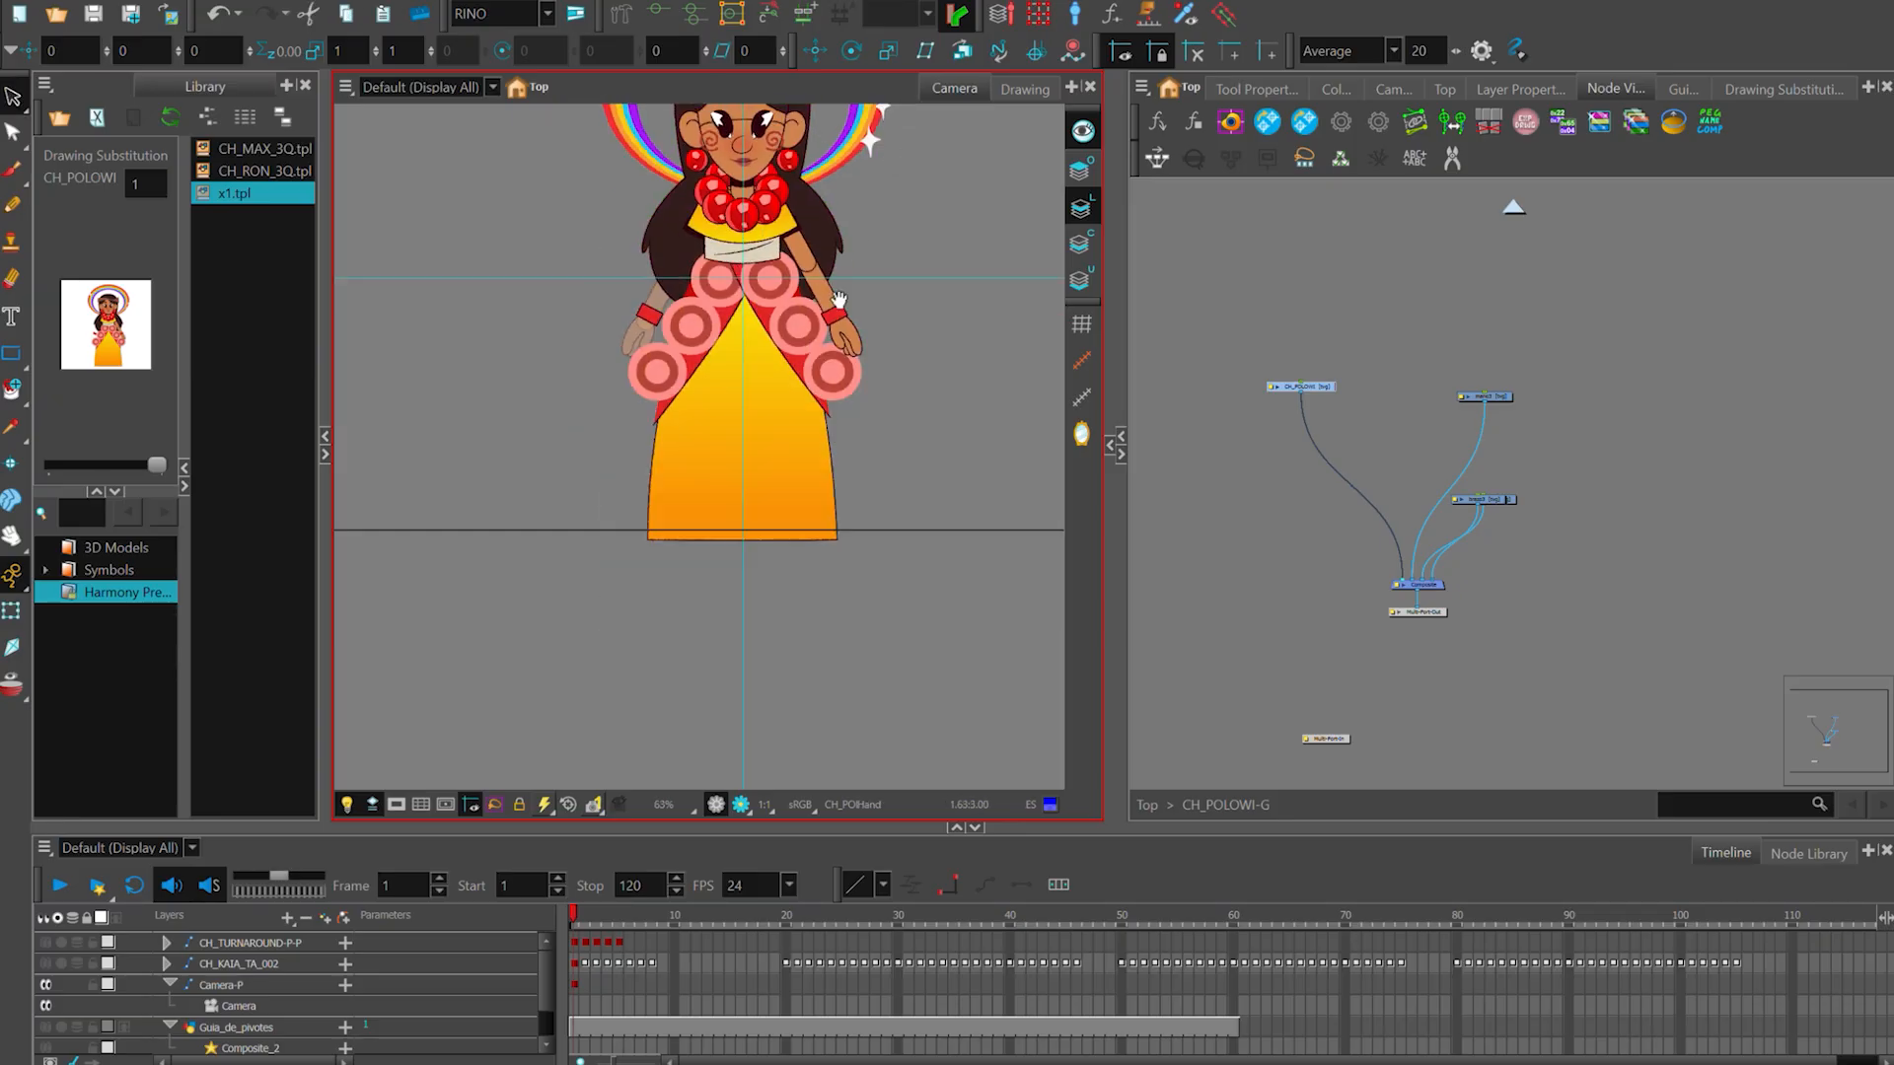
scroll(735, 233, up, 1)
key(space)
drag(930, 570, 895, 586)
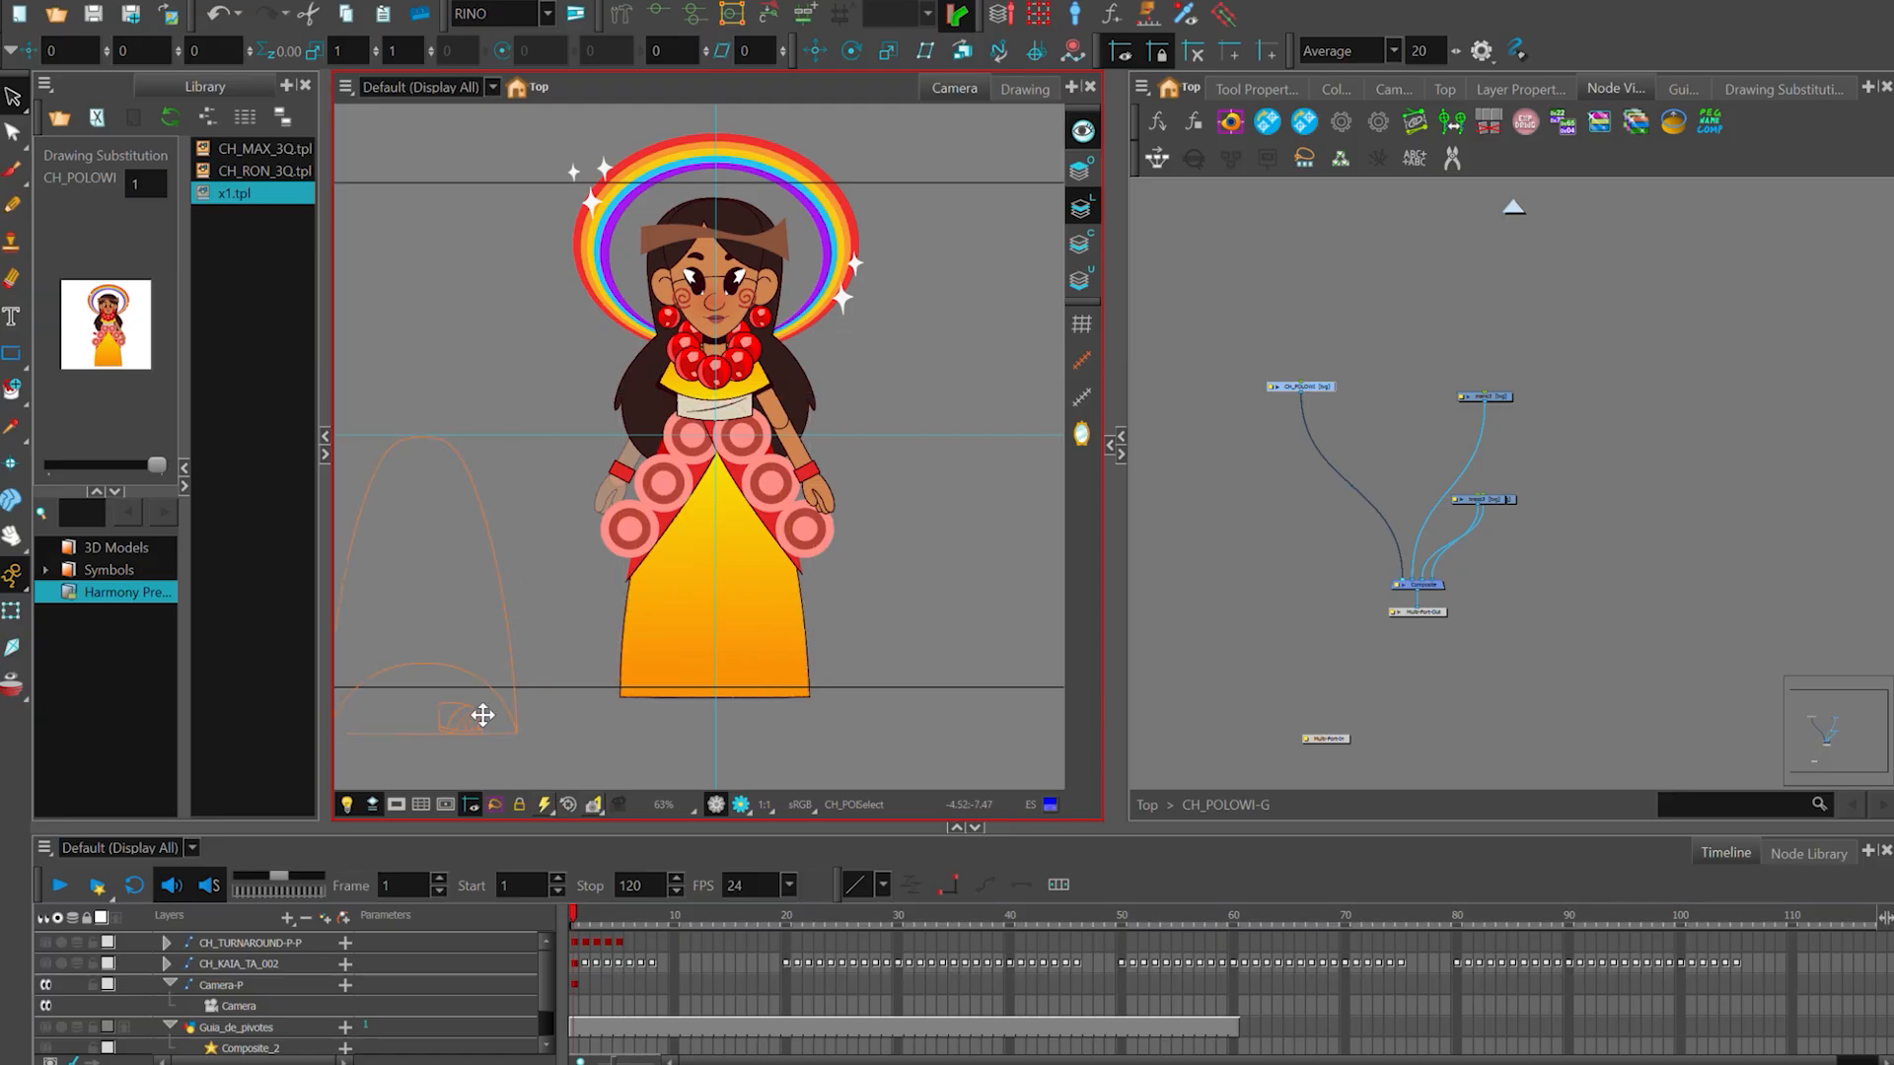
drag(483, 715, 483, 715)
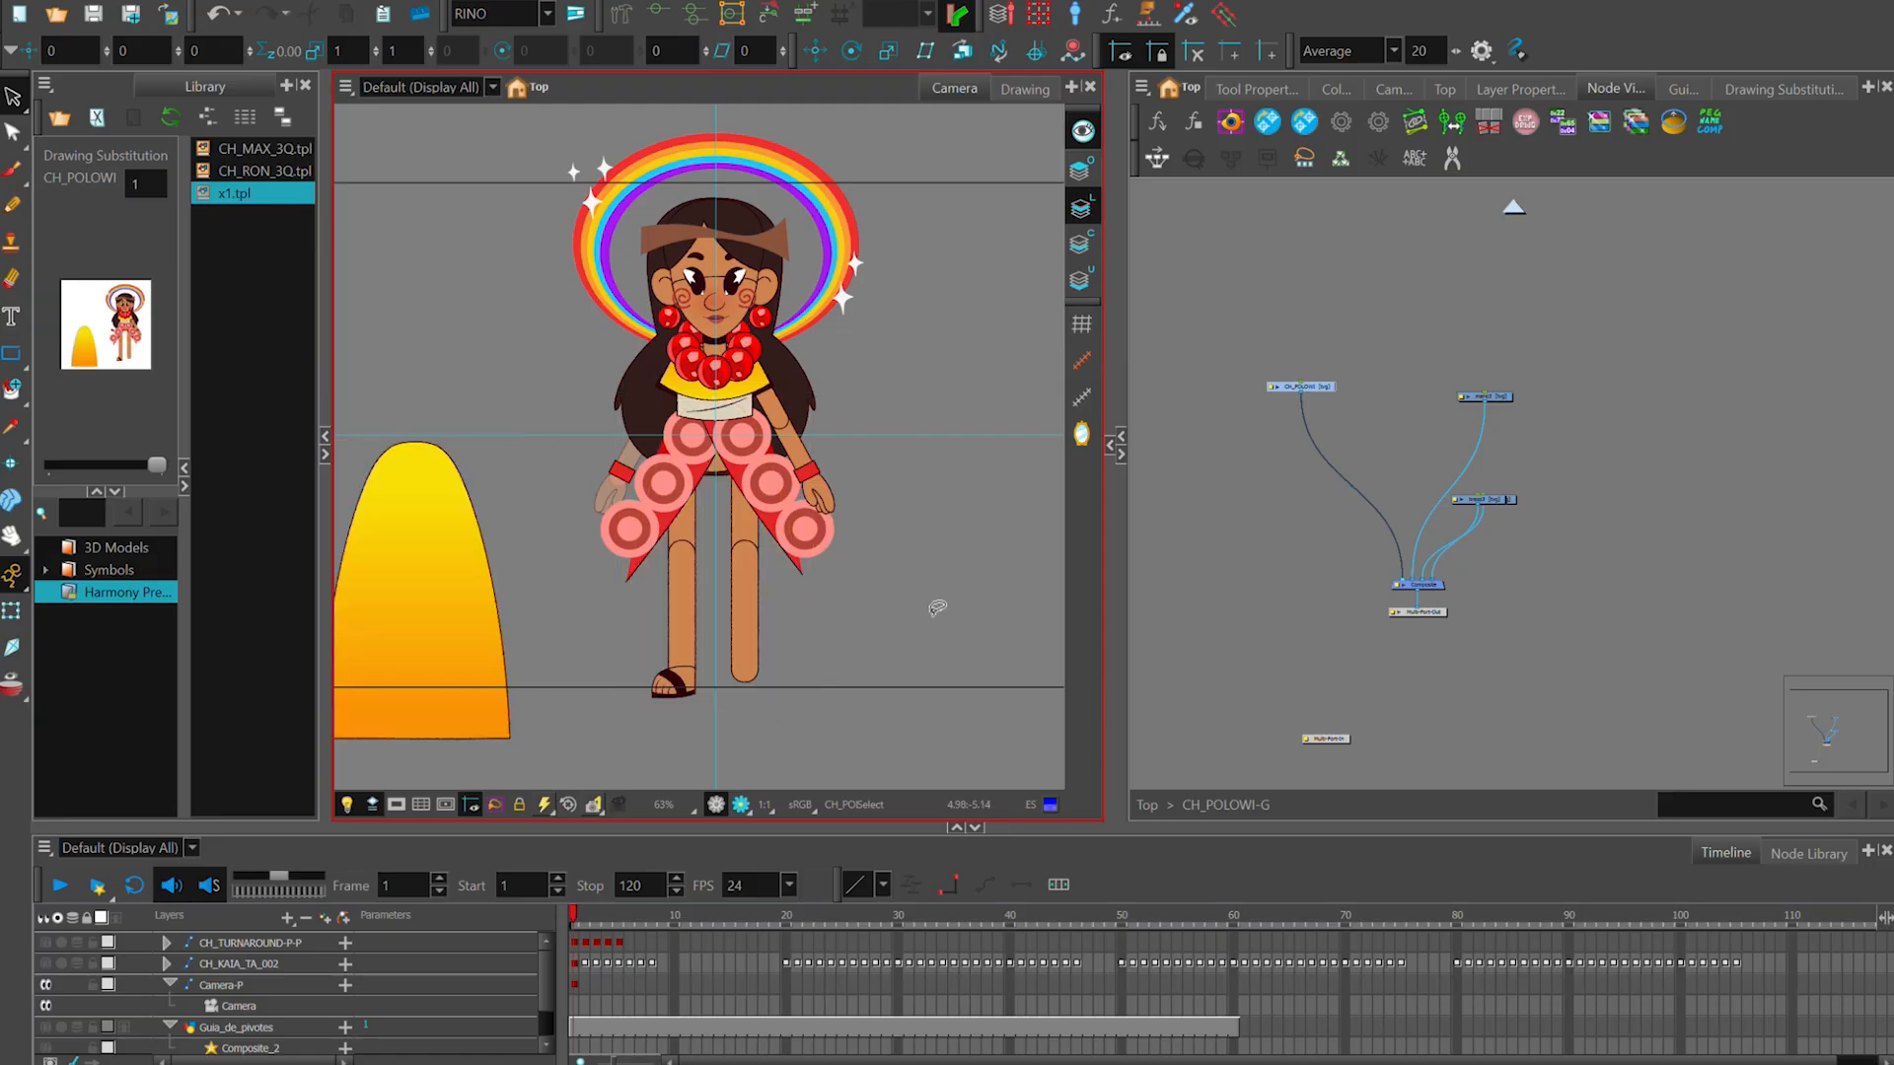
- Select the remaining CH_POLOWI artwork with the Transform tool to compare it with the pieces already separated
scroll(936, 608, up, 1)
scroll(825, 589, down, 1)
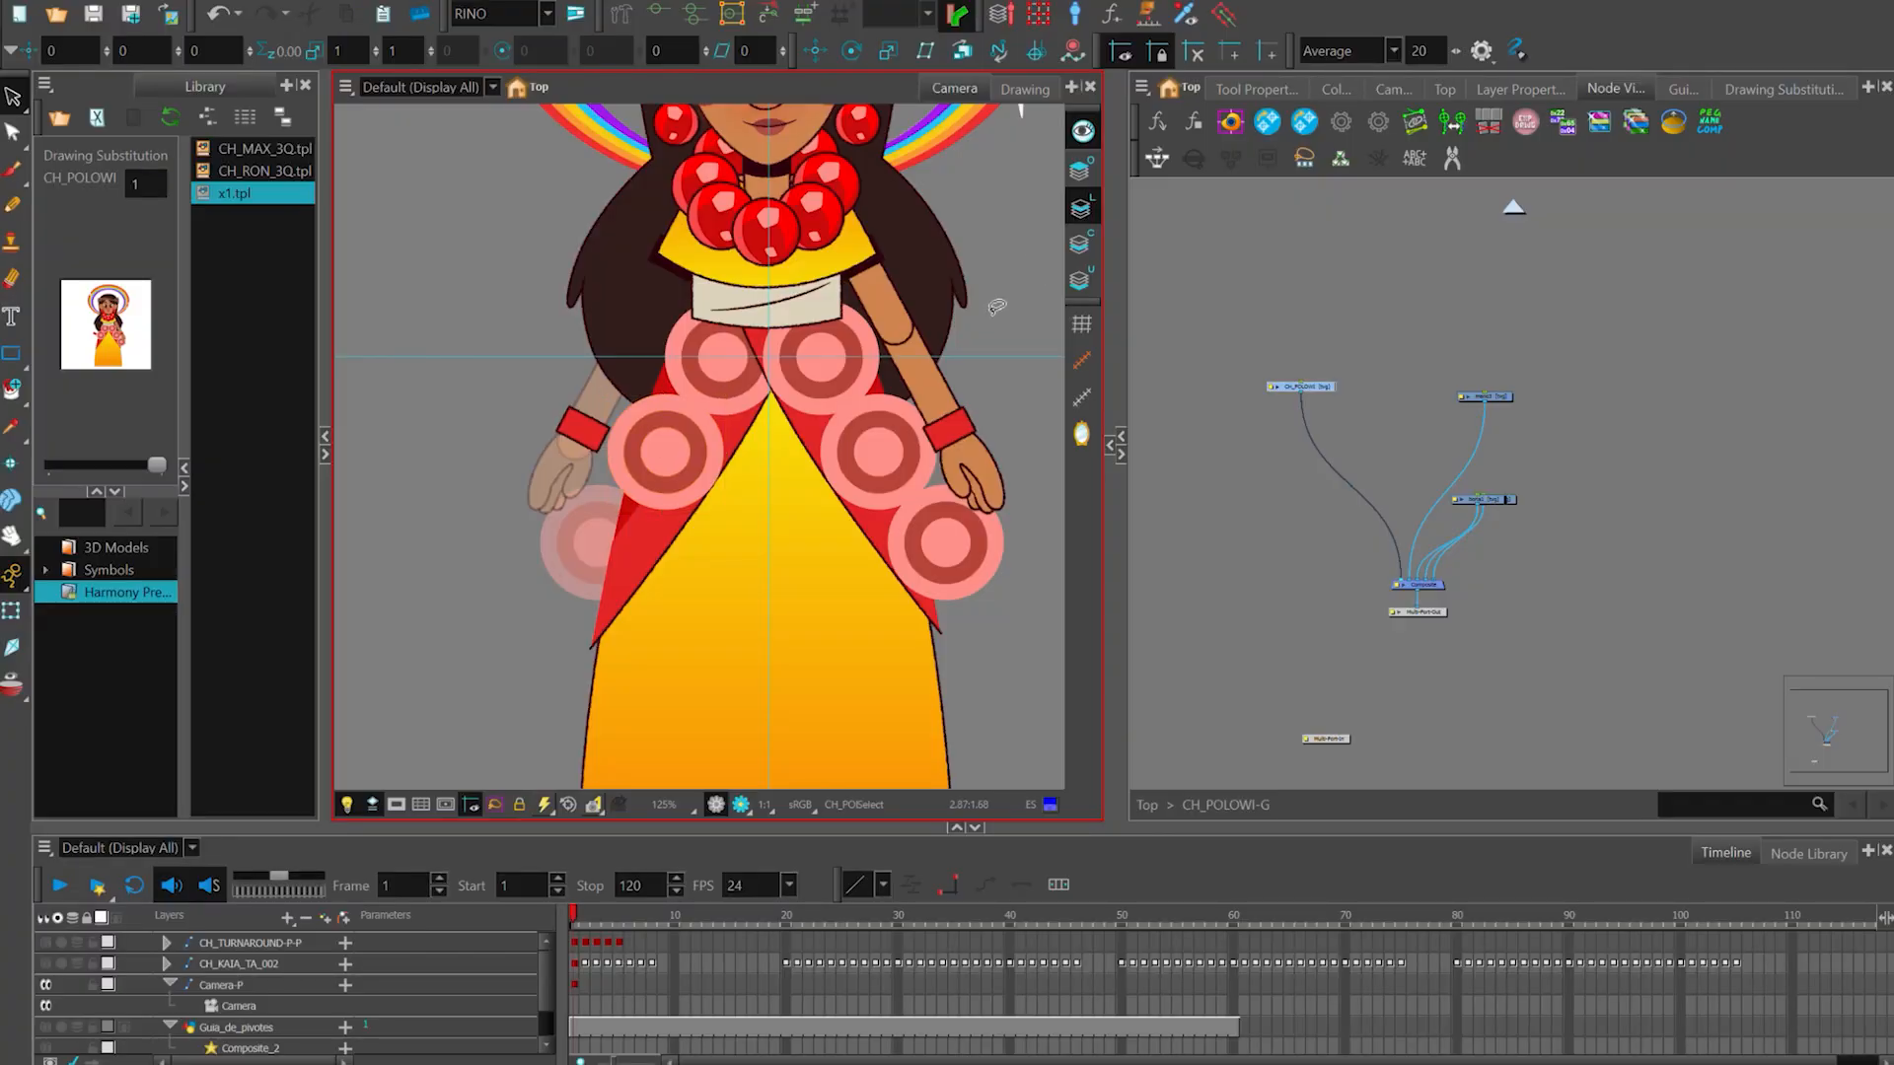
scroll(986, 318, down, 1)
key(shift+t)
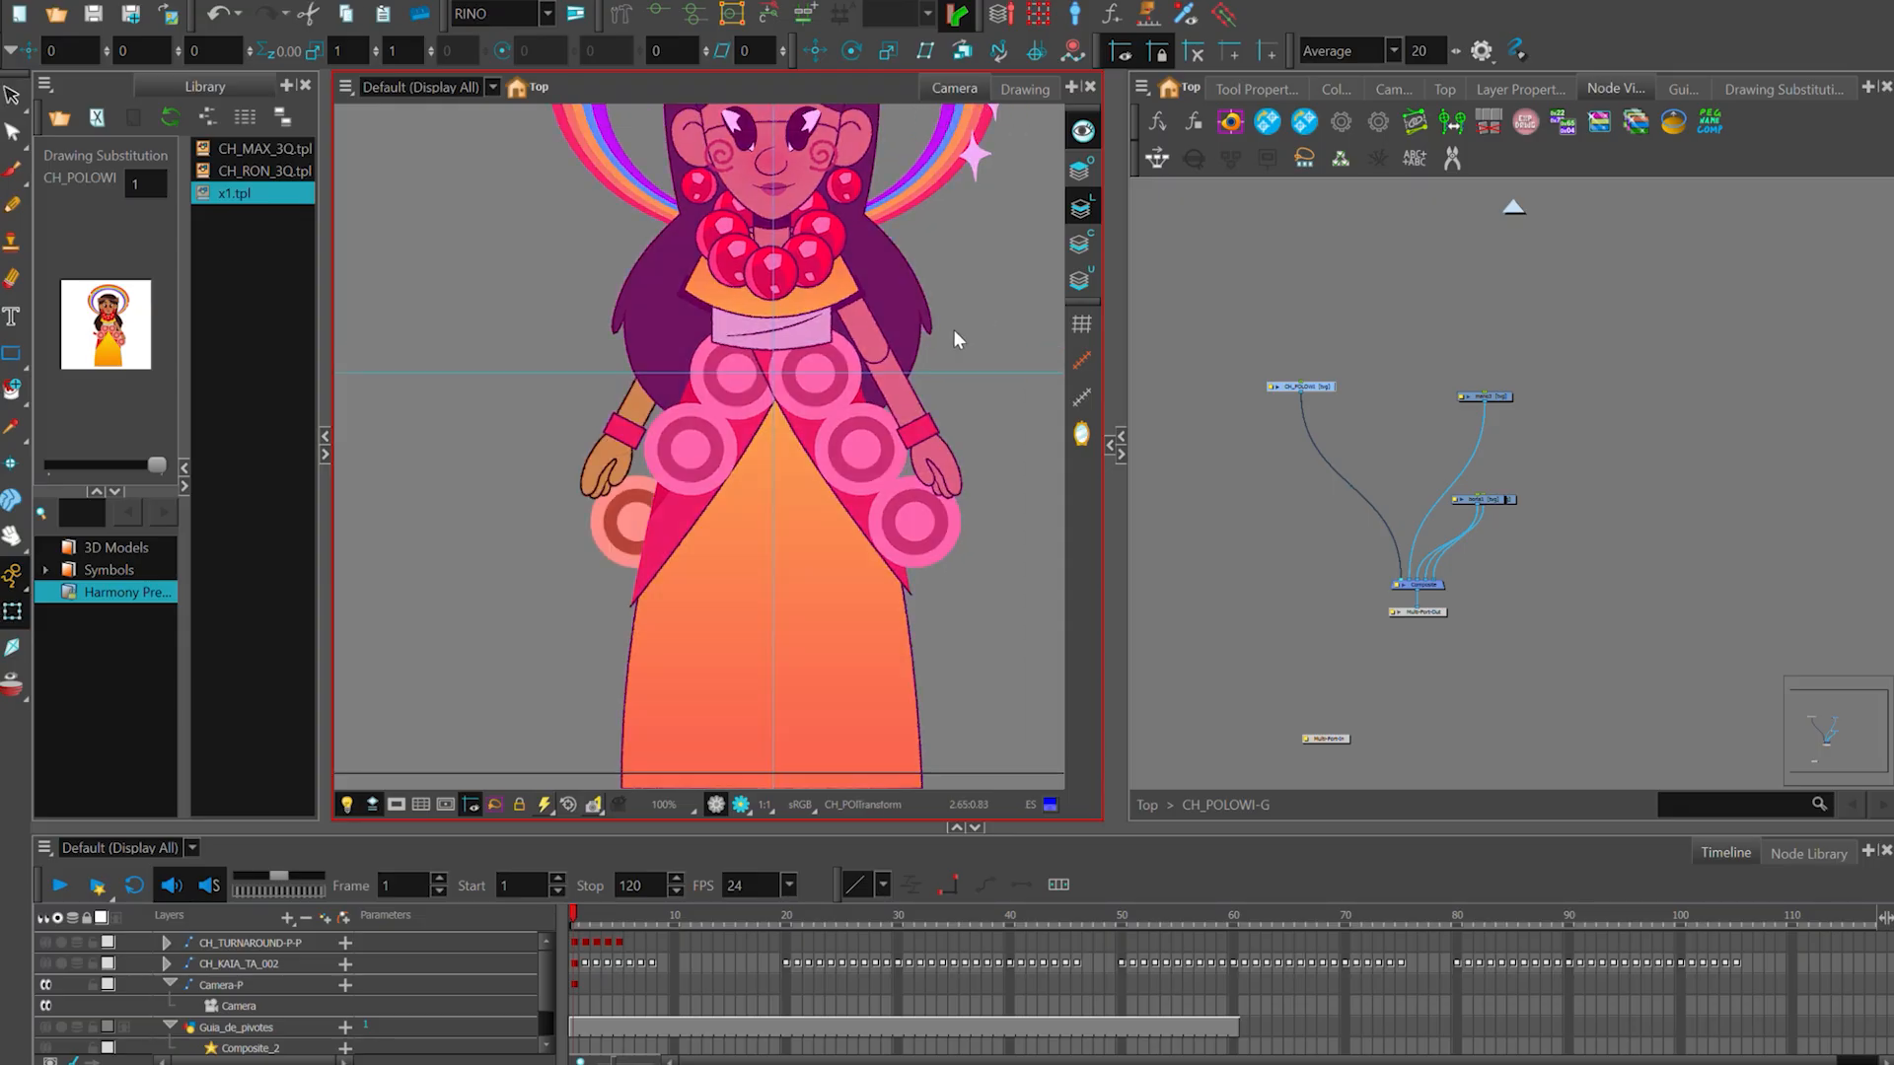
click(949, 423)
scroll(949, 423, down, 1)
key(space)
drag(955, 418, 938, 436)
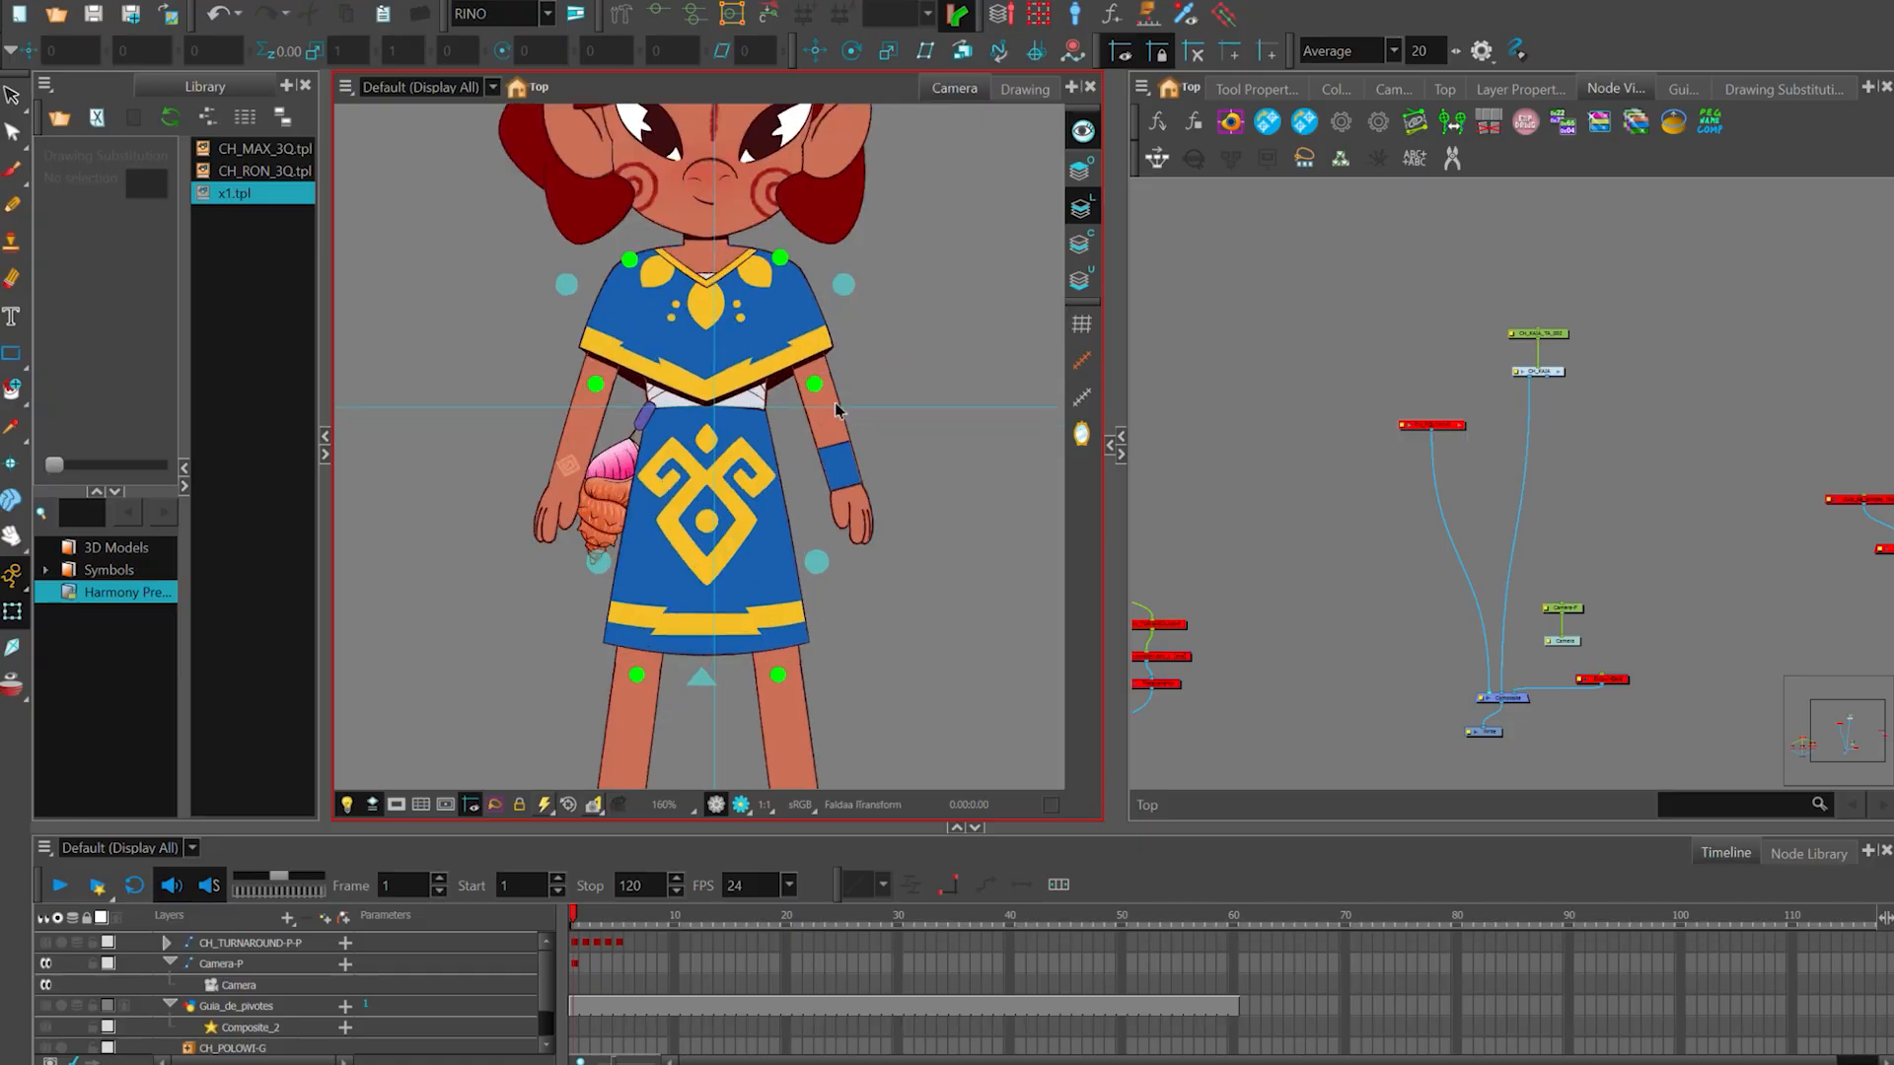
- Select and deselect the antebrazo_izq forearm of the CH_KAIA rig, and zoom the timeline out with the playhead at frame 1
click(833, 414)
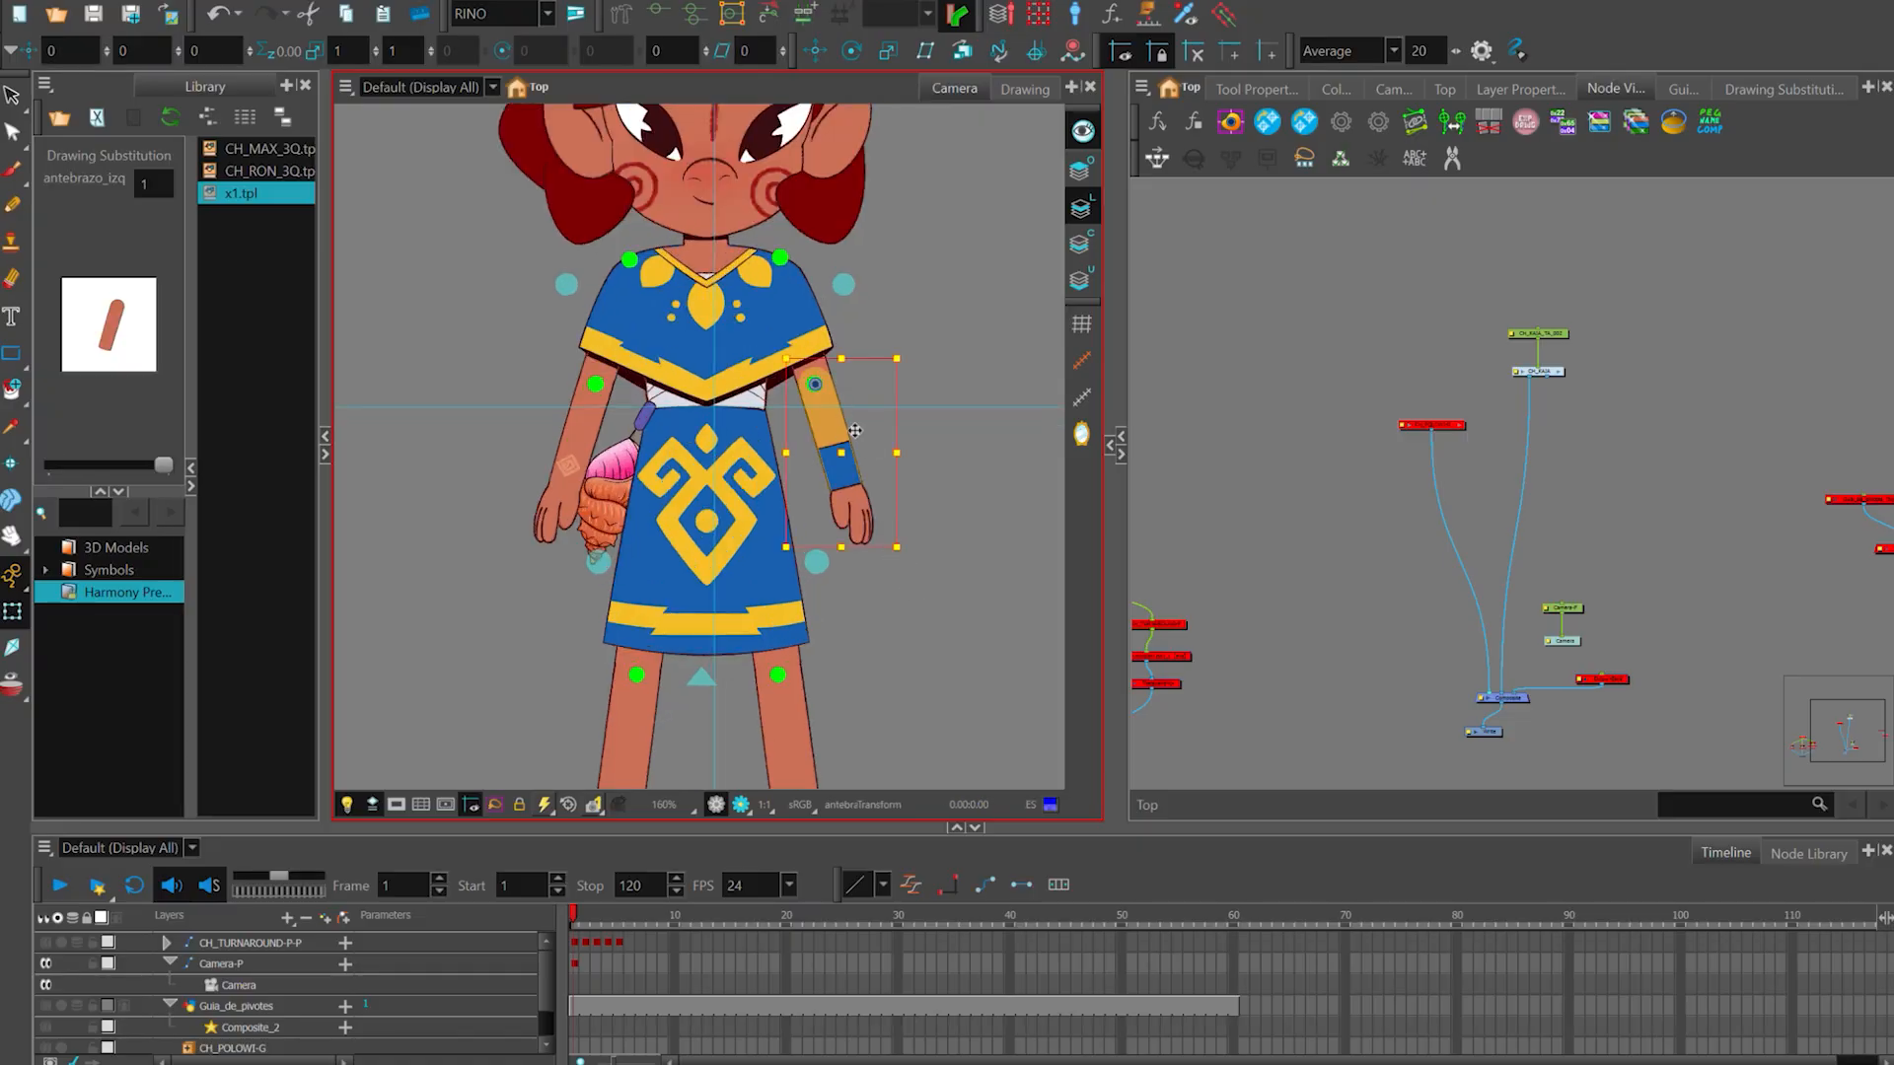
click(704, 891)
key(1)
click(901, 614)
mouse_move(577, 916)
mouse_down()
mouse_move(608, 909)
mouse_move(574, 921)
mouse_up()
key(1)
key(1)
key(1)
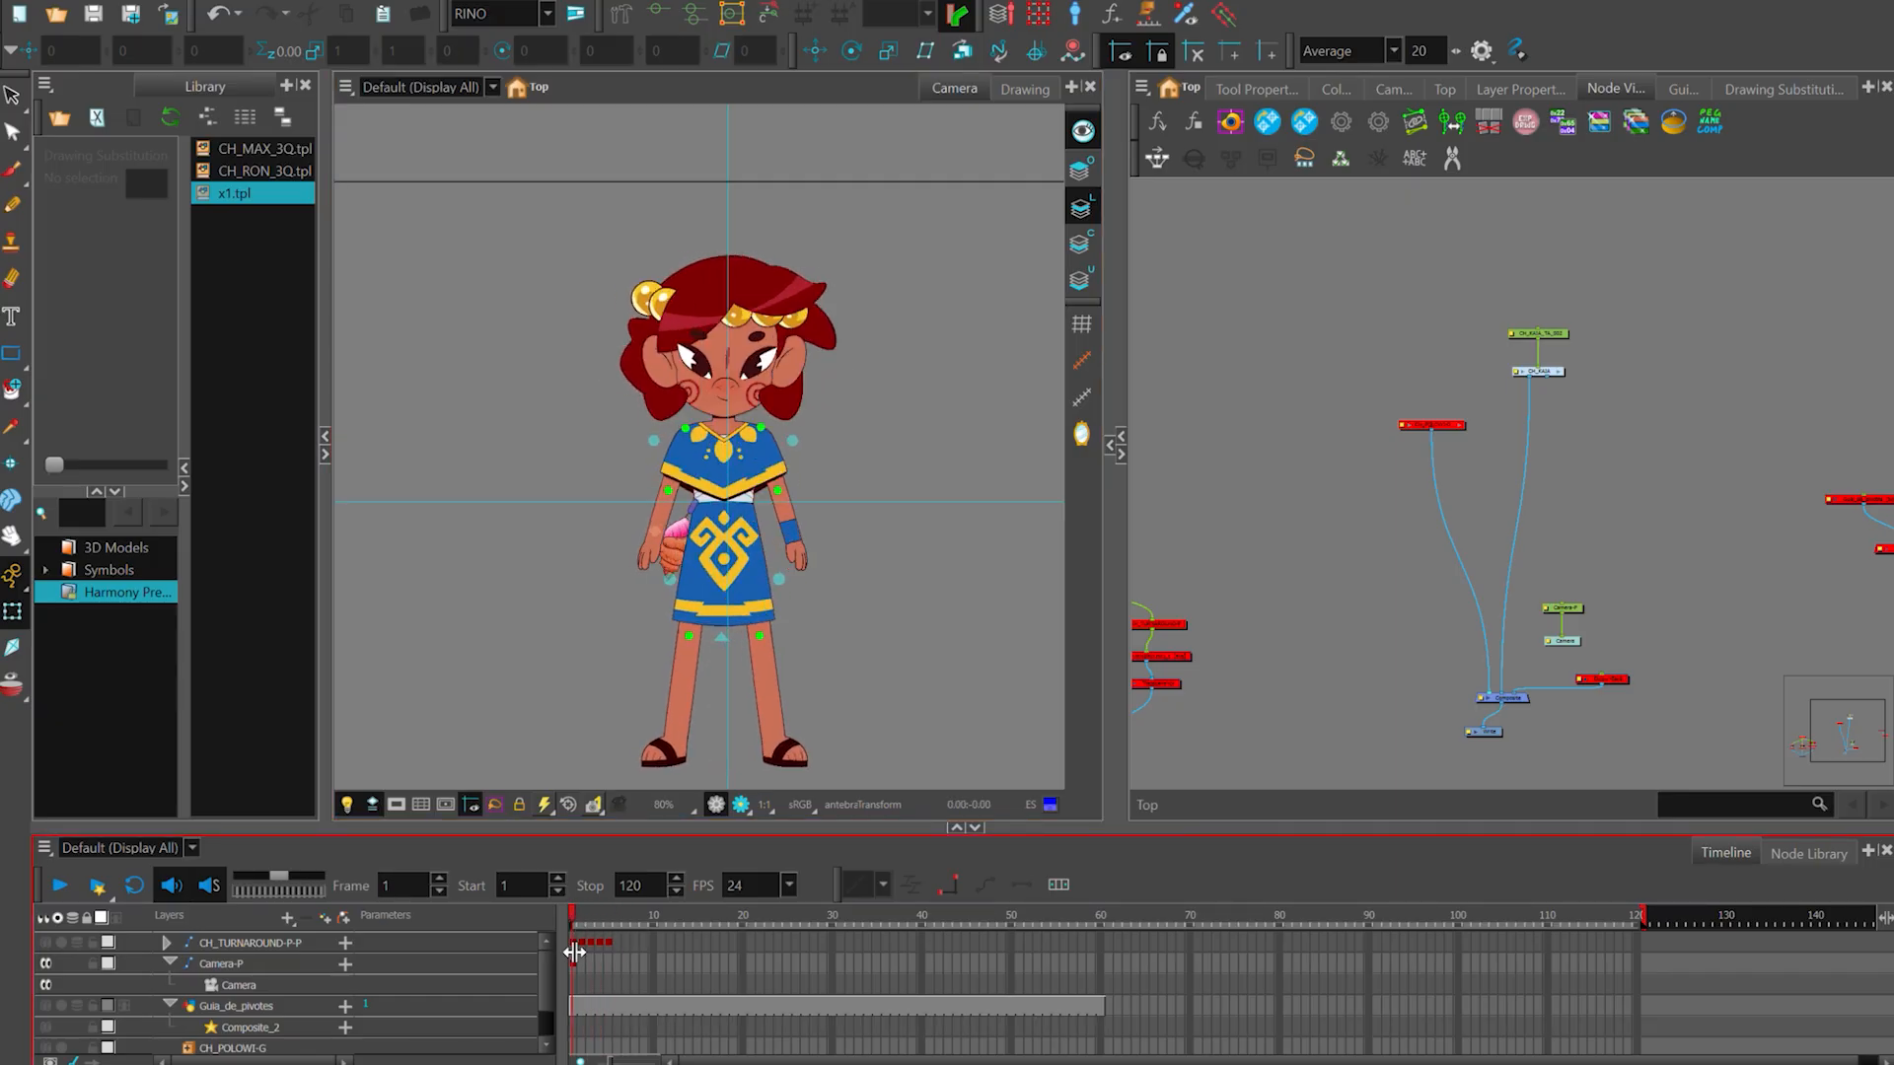
drag(577, 916, 559, 924)
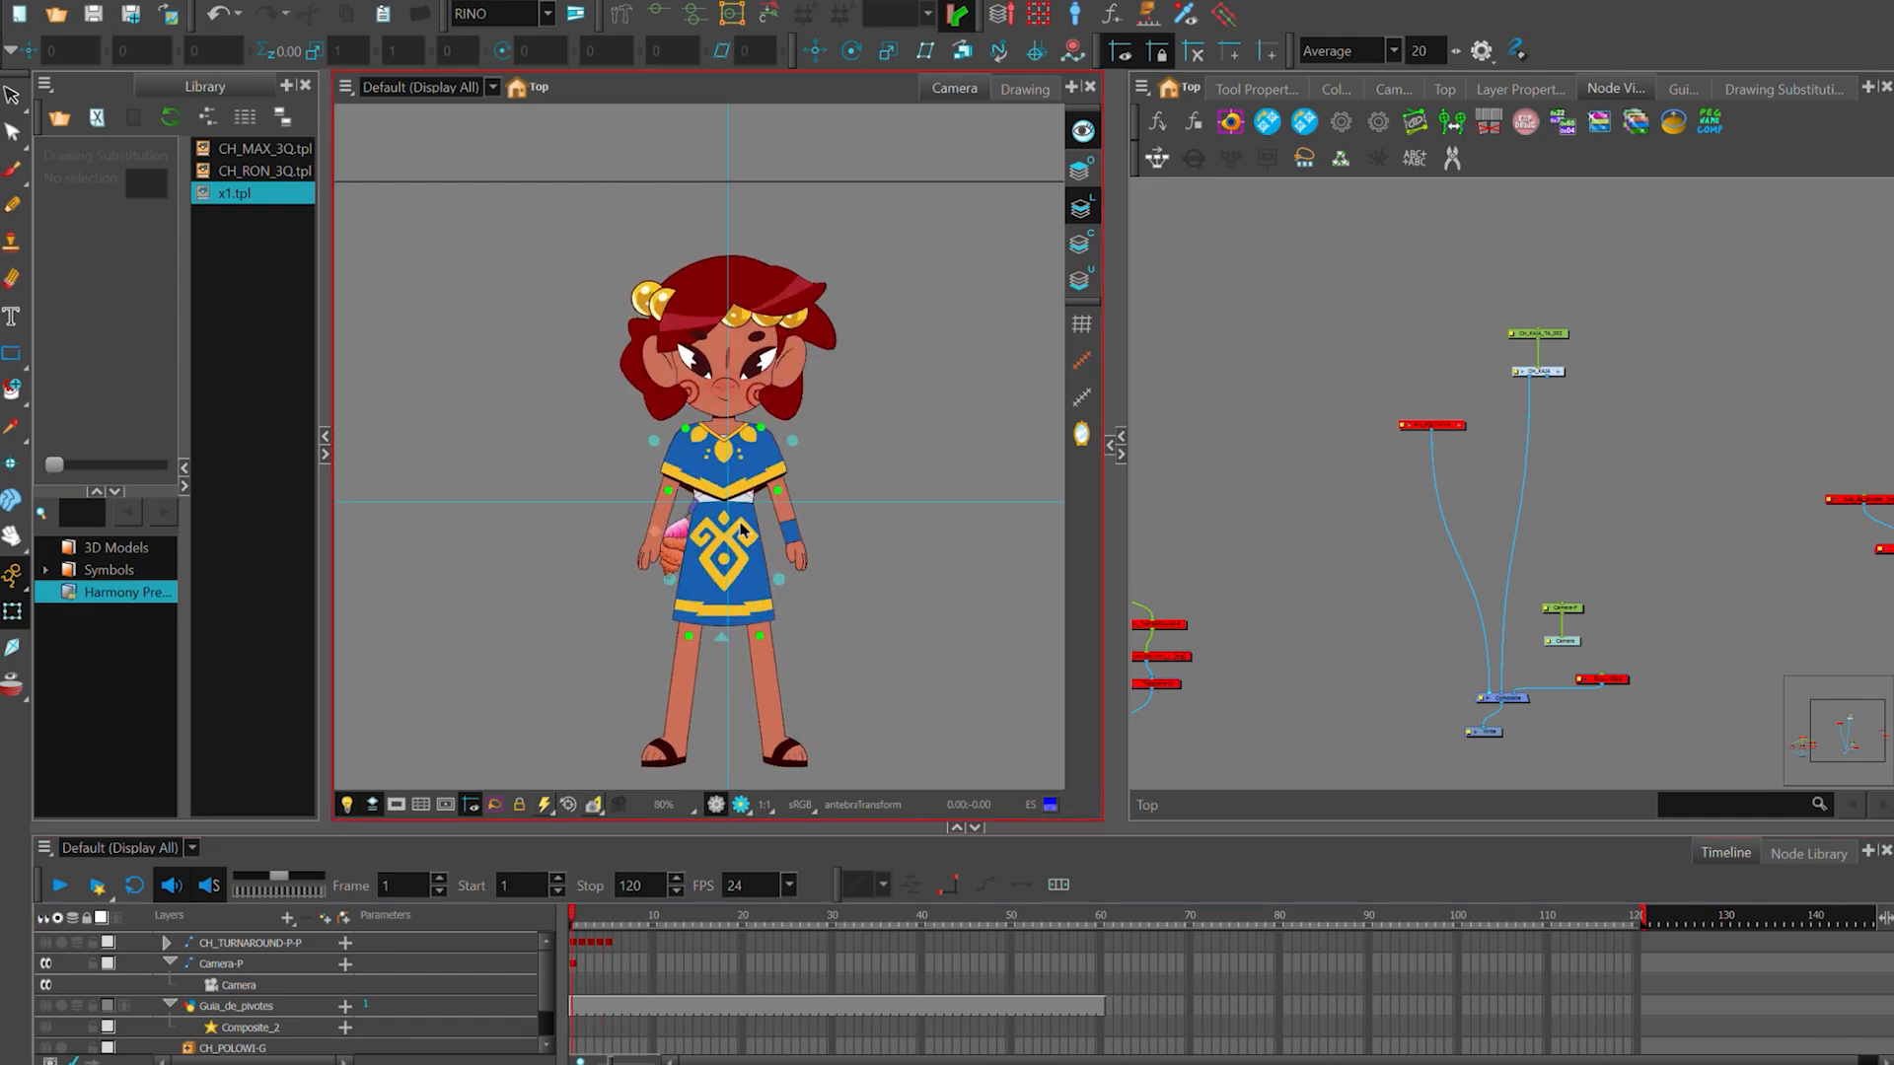
- Select the mechon hair piece and the caracola shell of the CH_KAIA rig in turn to inspect them as separate drawings
drag(869, 652, 860, 637)
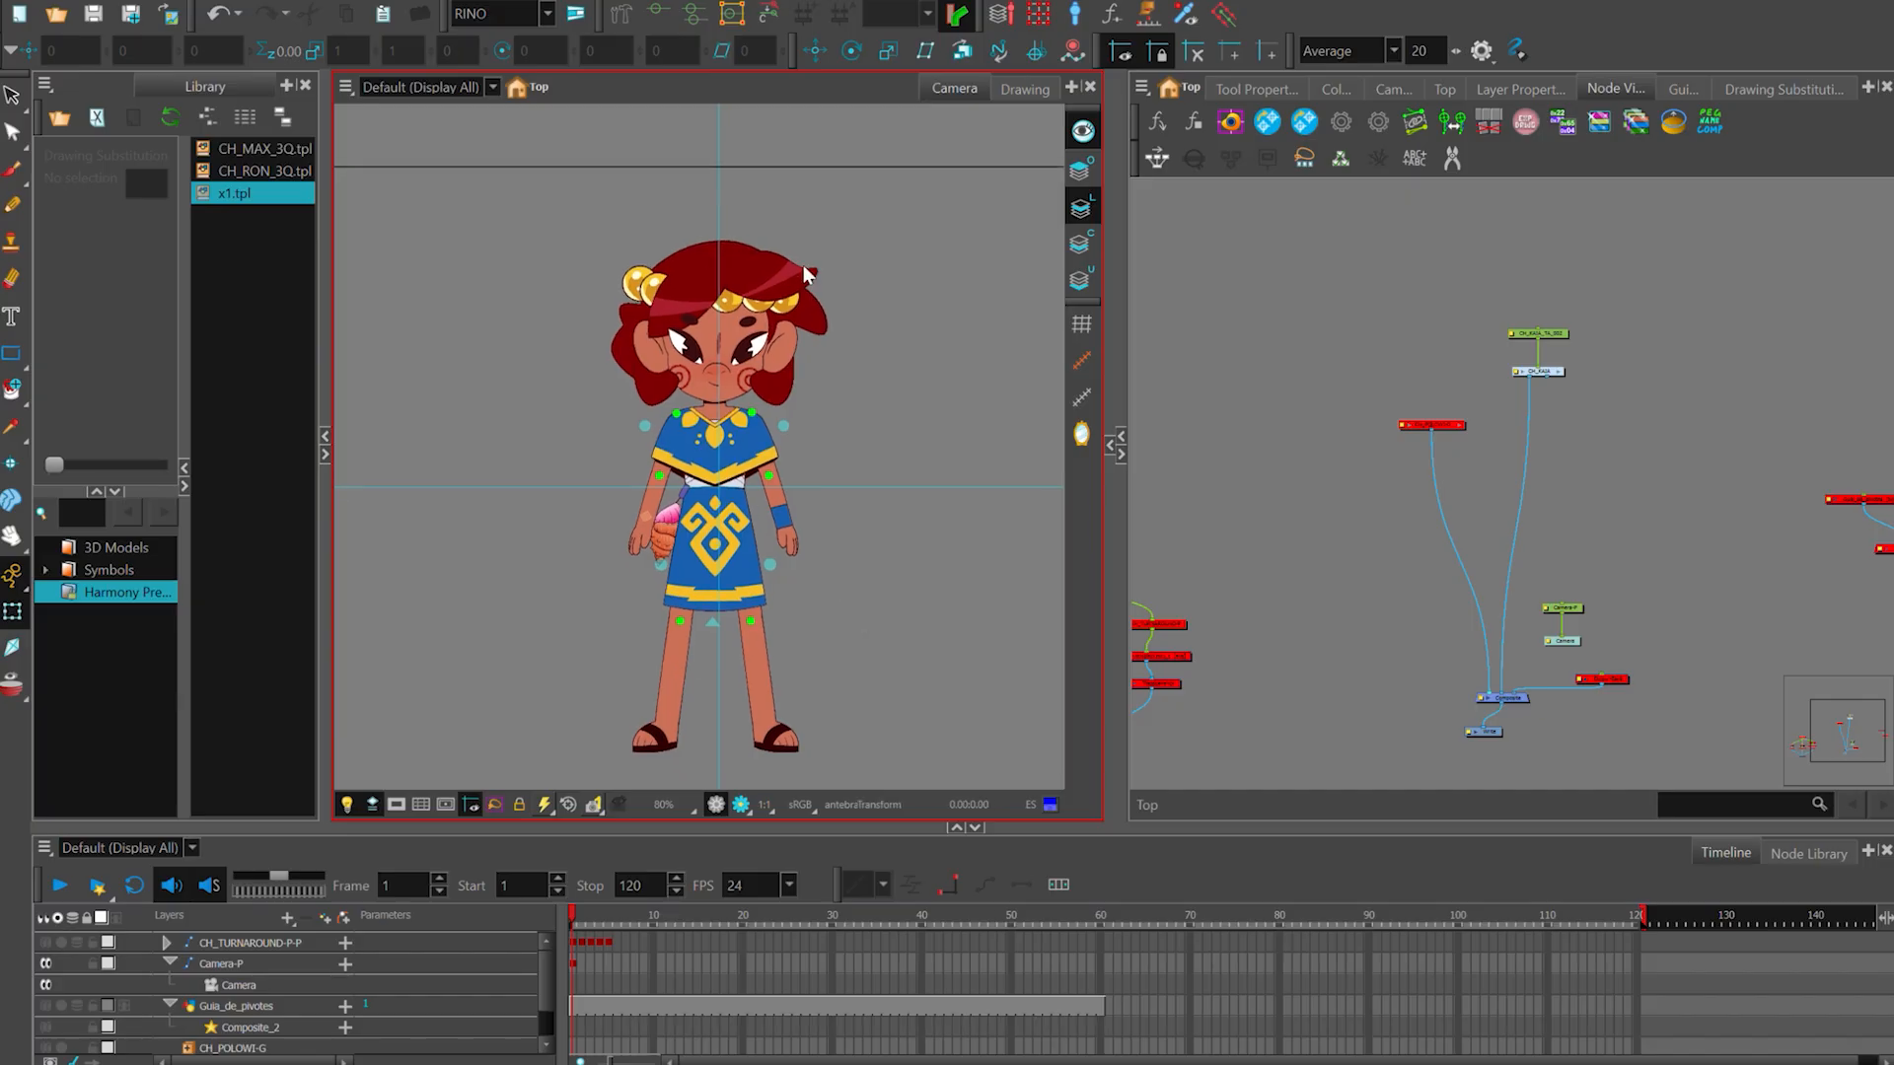
scroll(805, 273, up, 1)
click(795, 272)
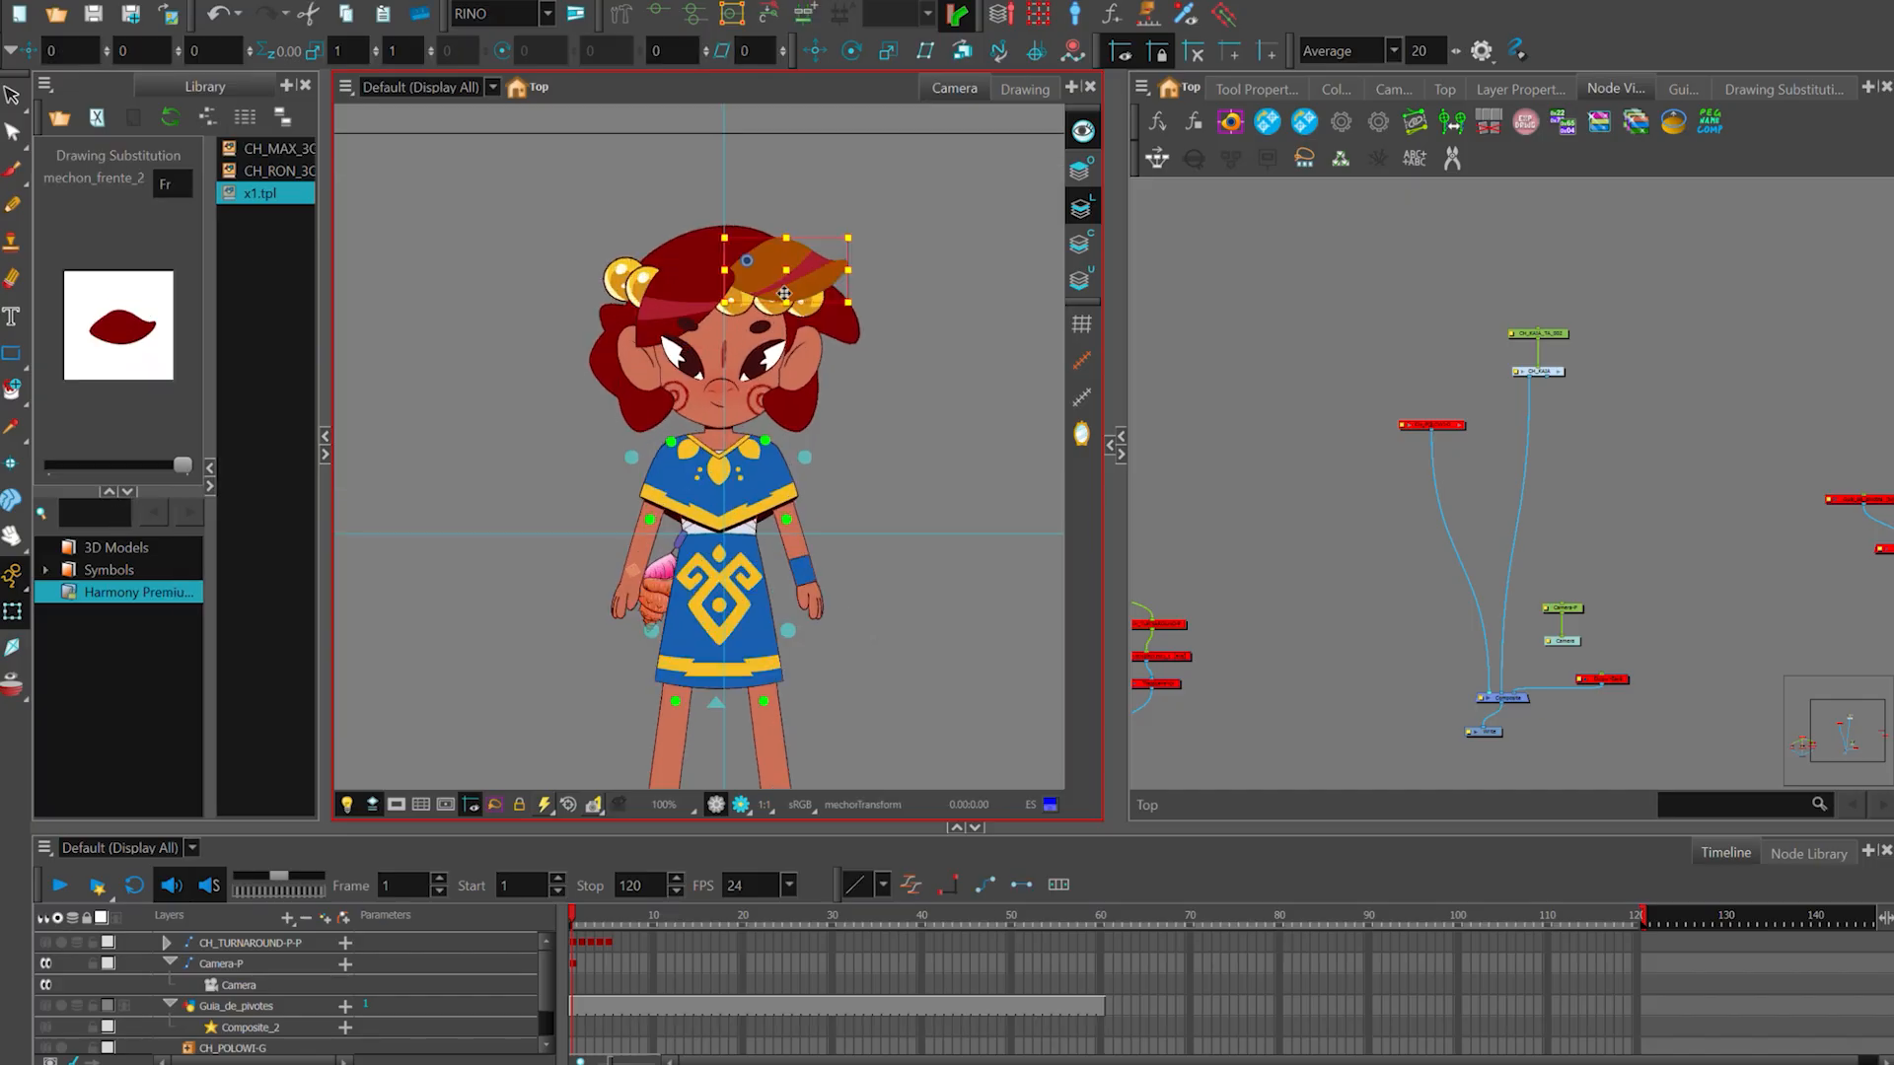
click(671, 589)
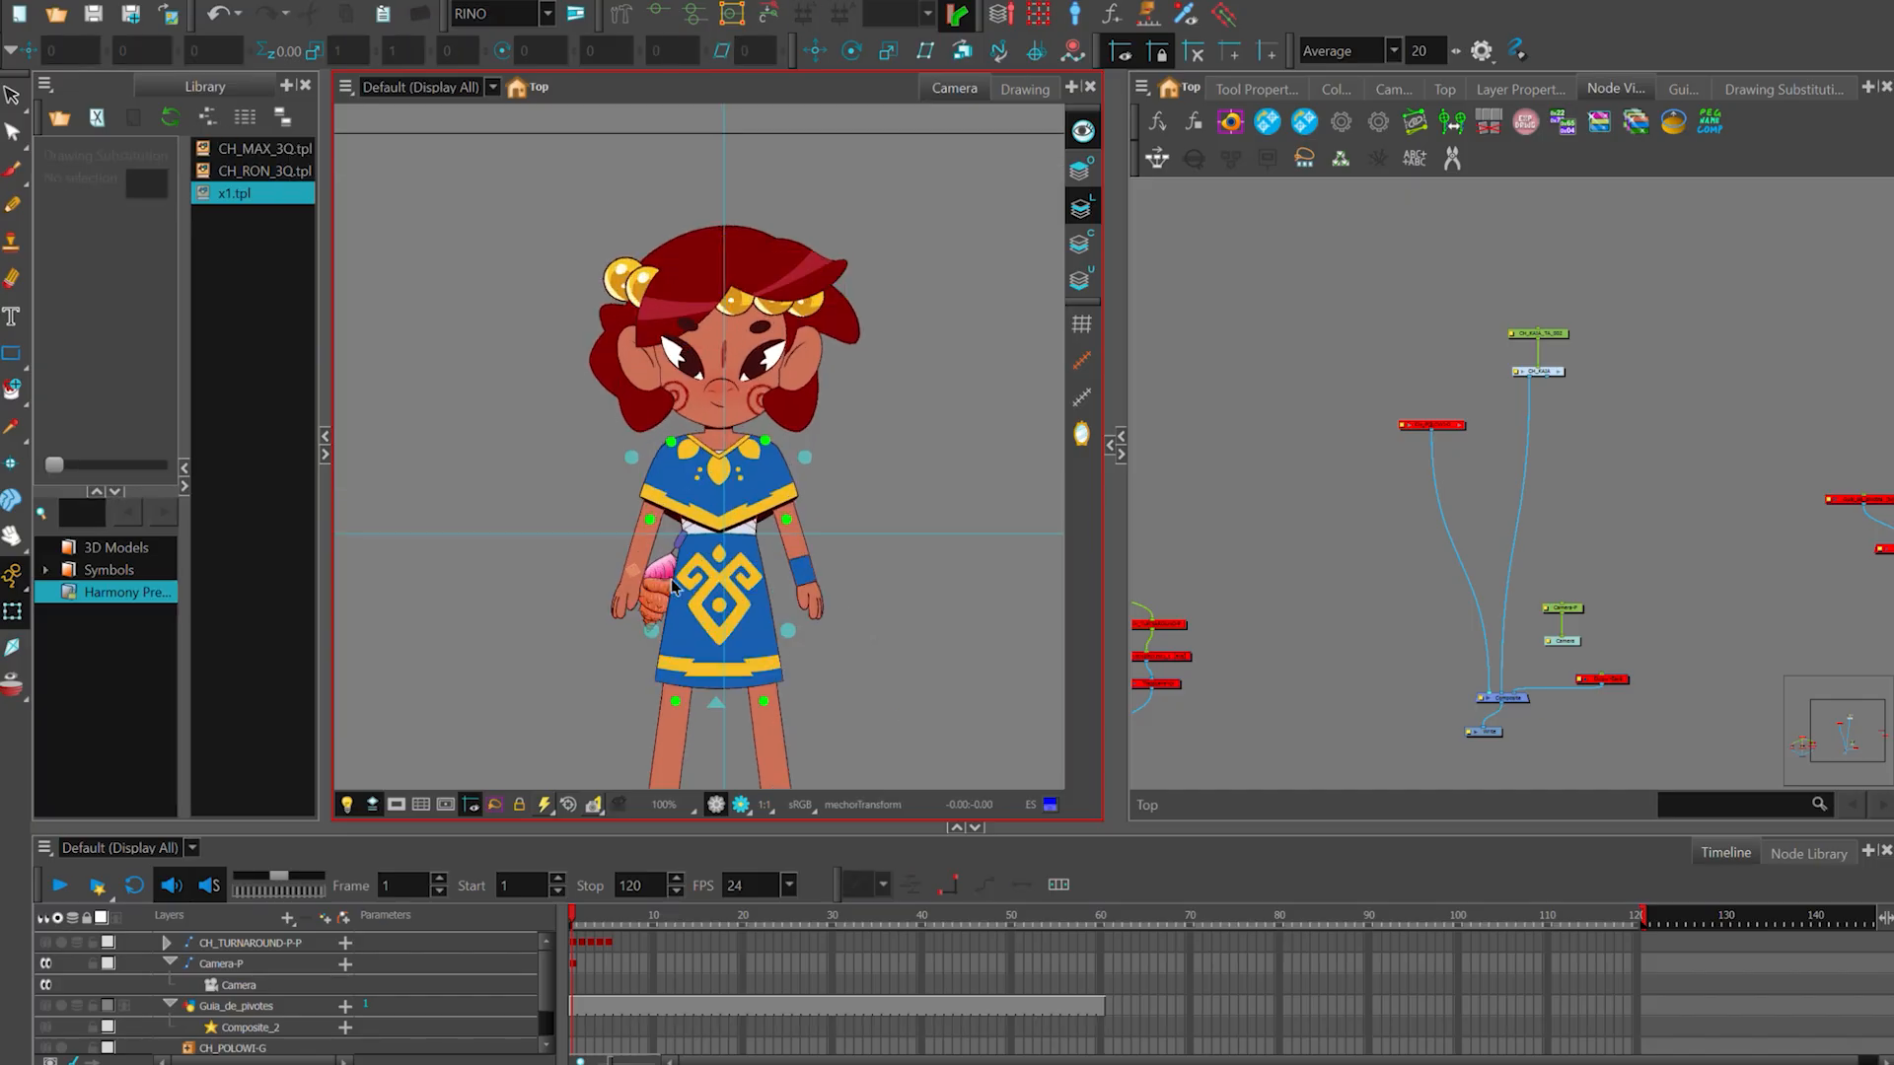
scroll(886, 663, down, 1)
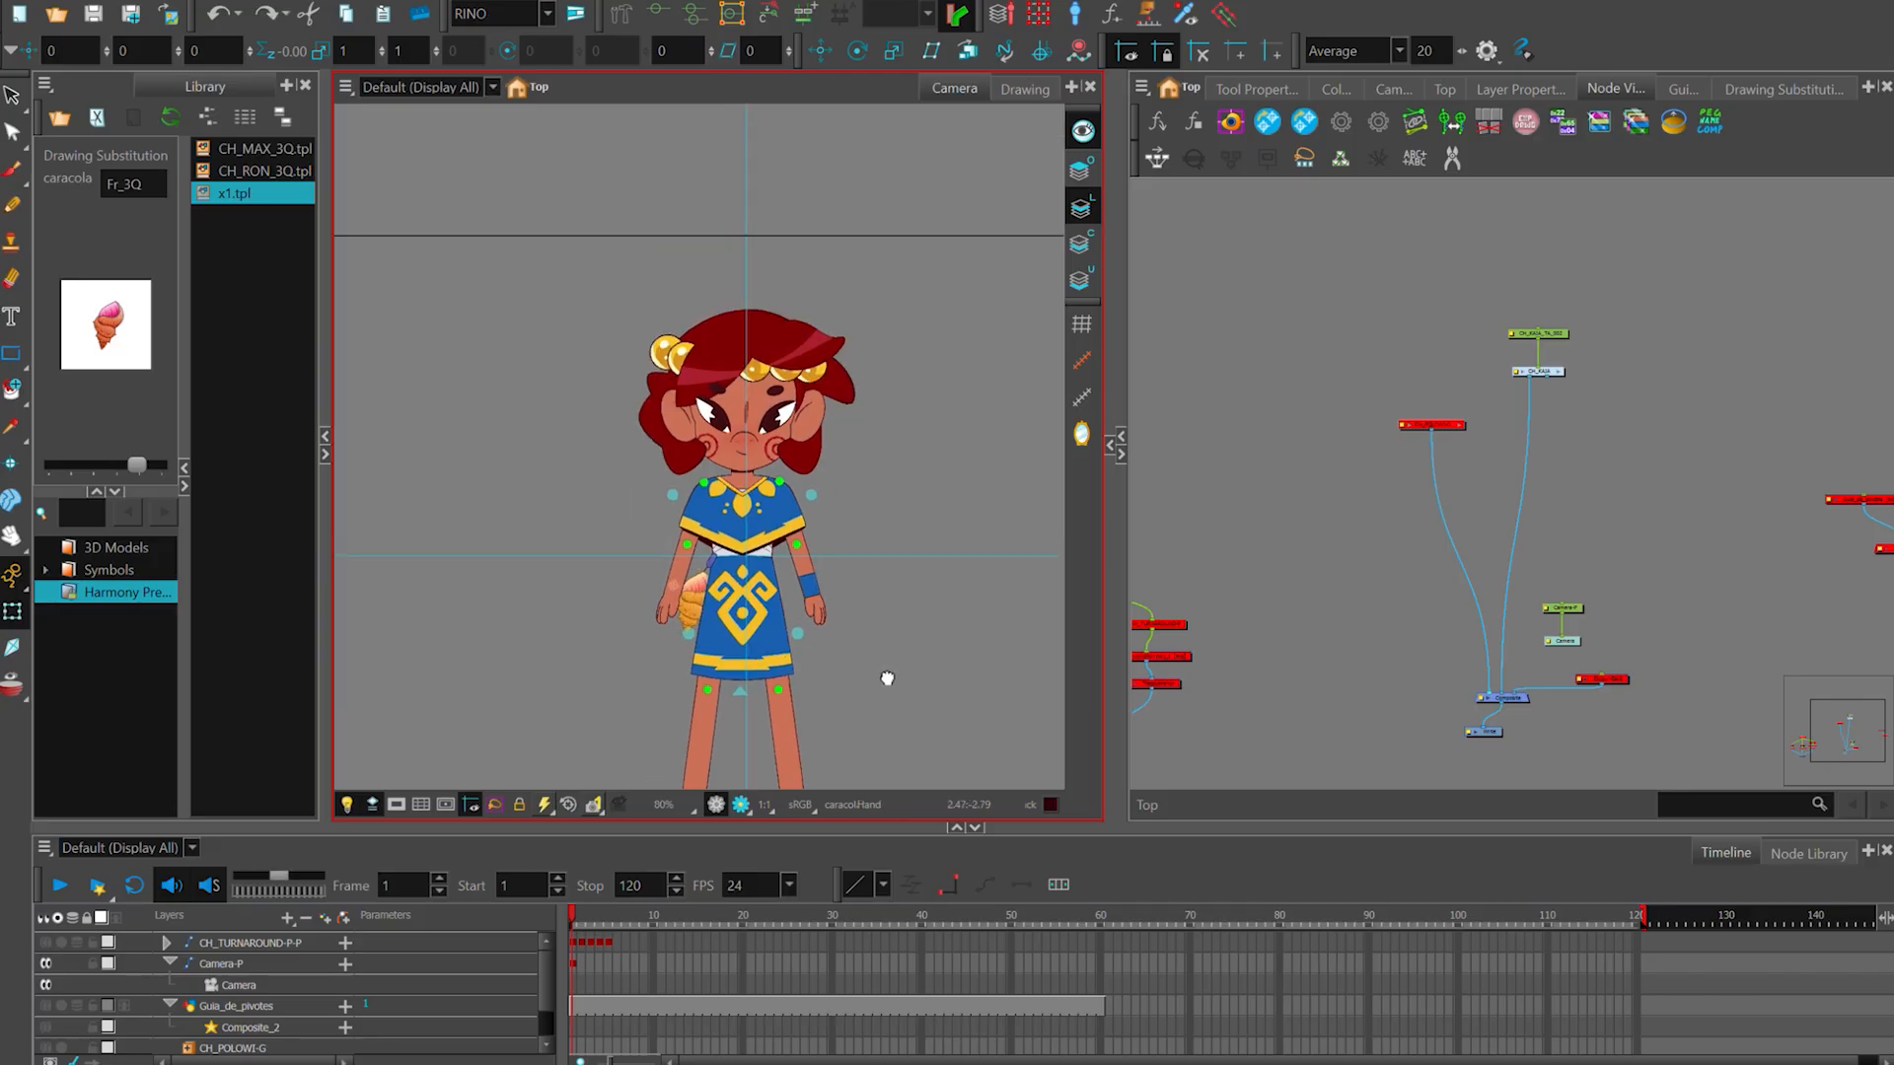
scroll(631, 533, down, 1)
scroll(730, 398, up, 1)
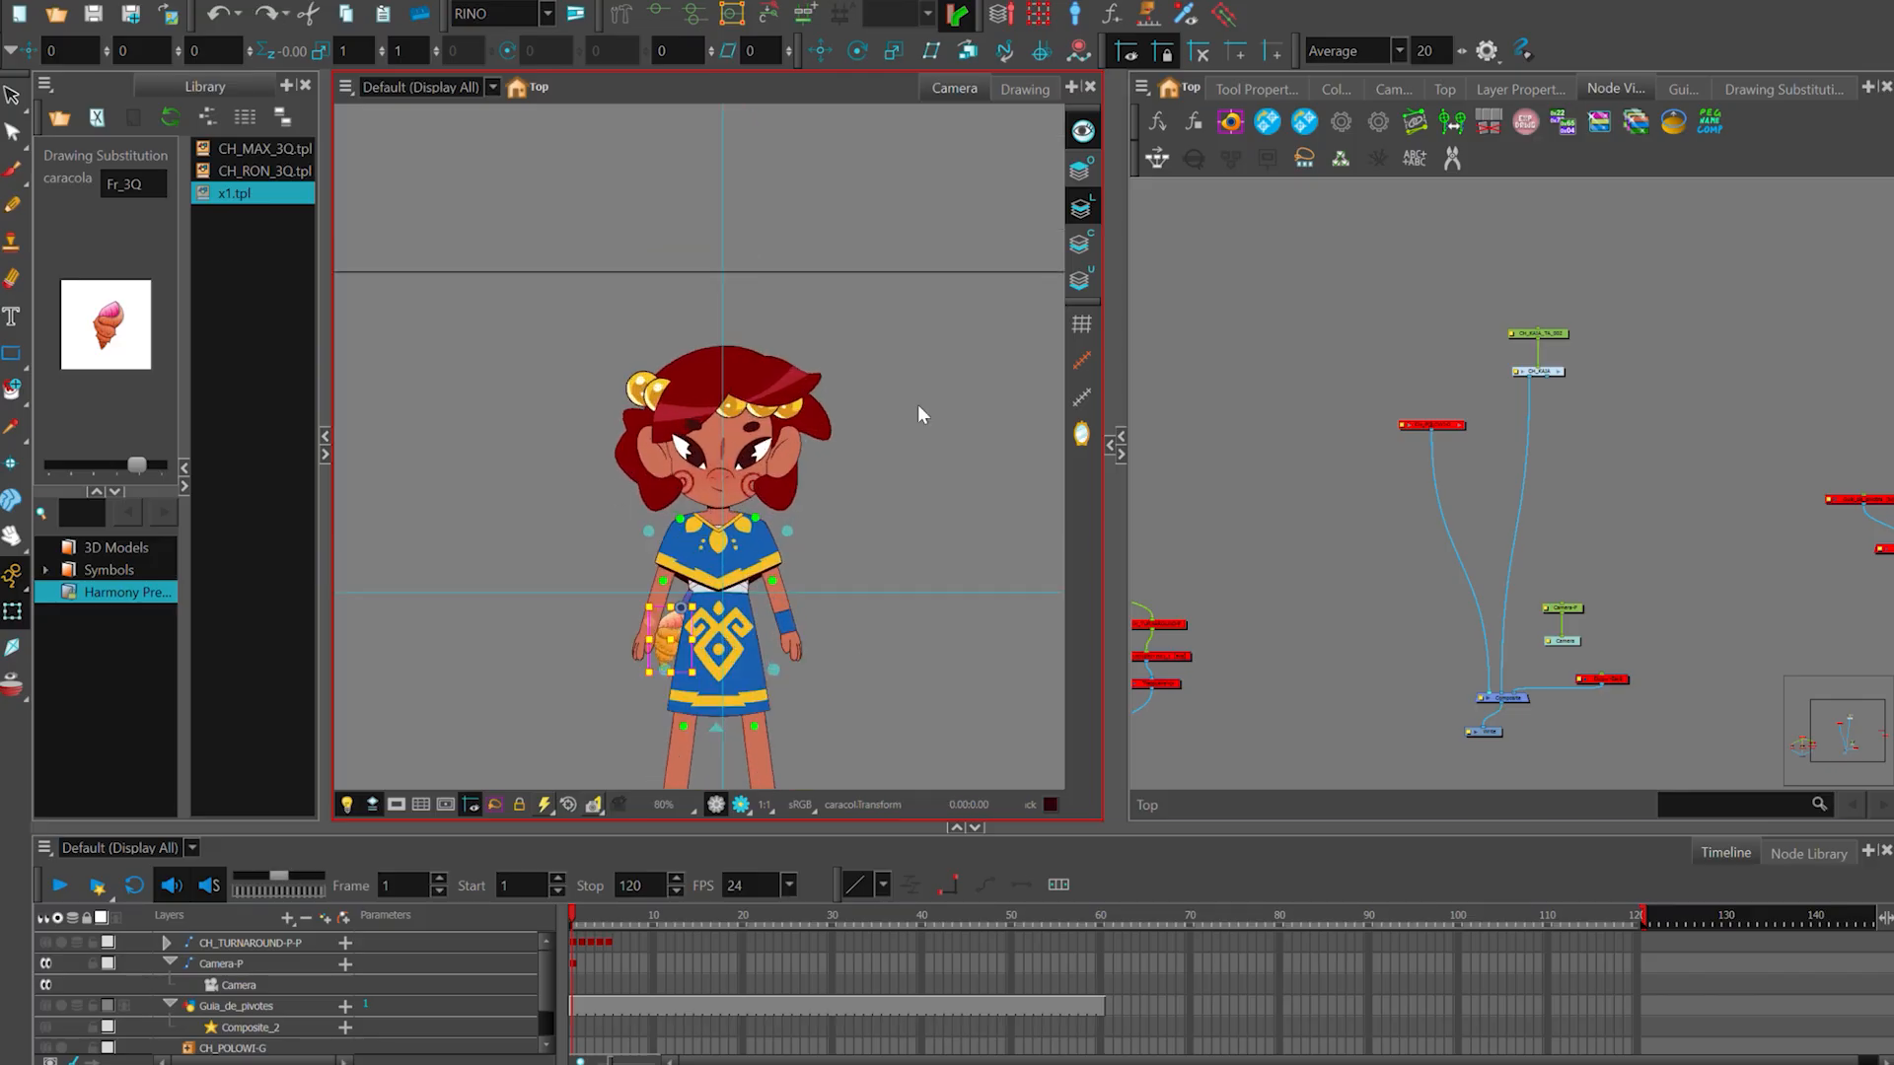
scroll(797, 463, down, 1)
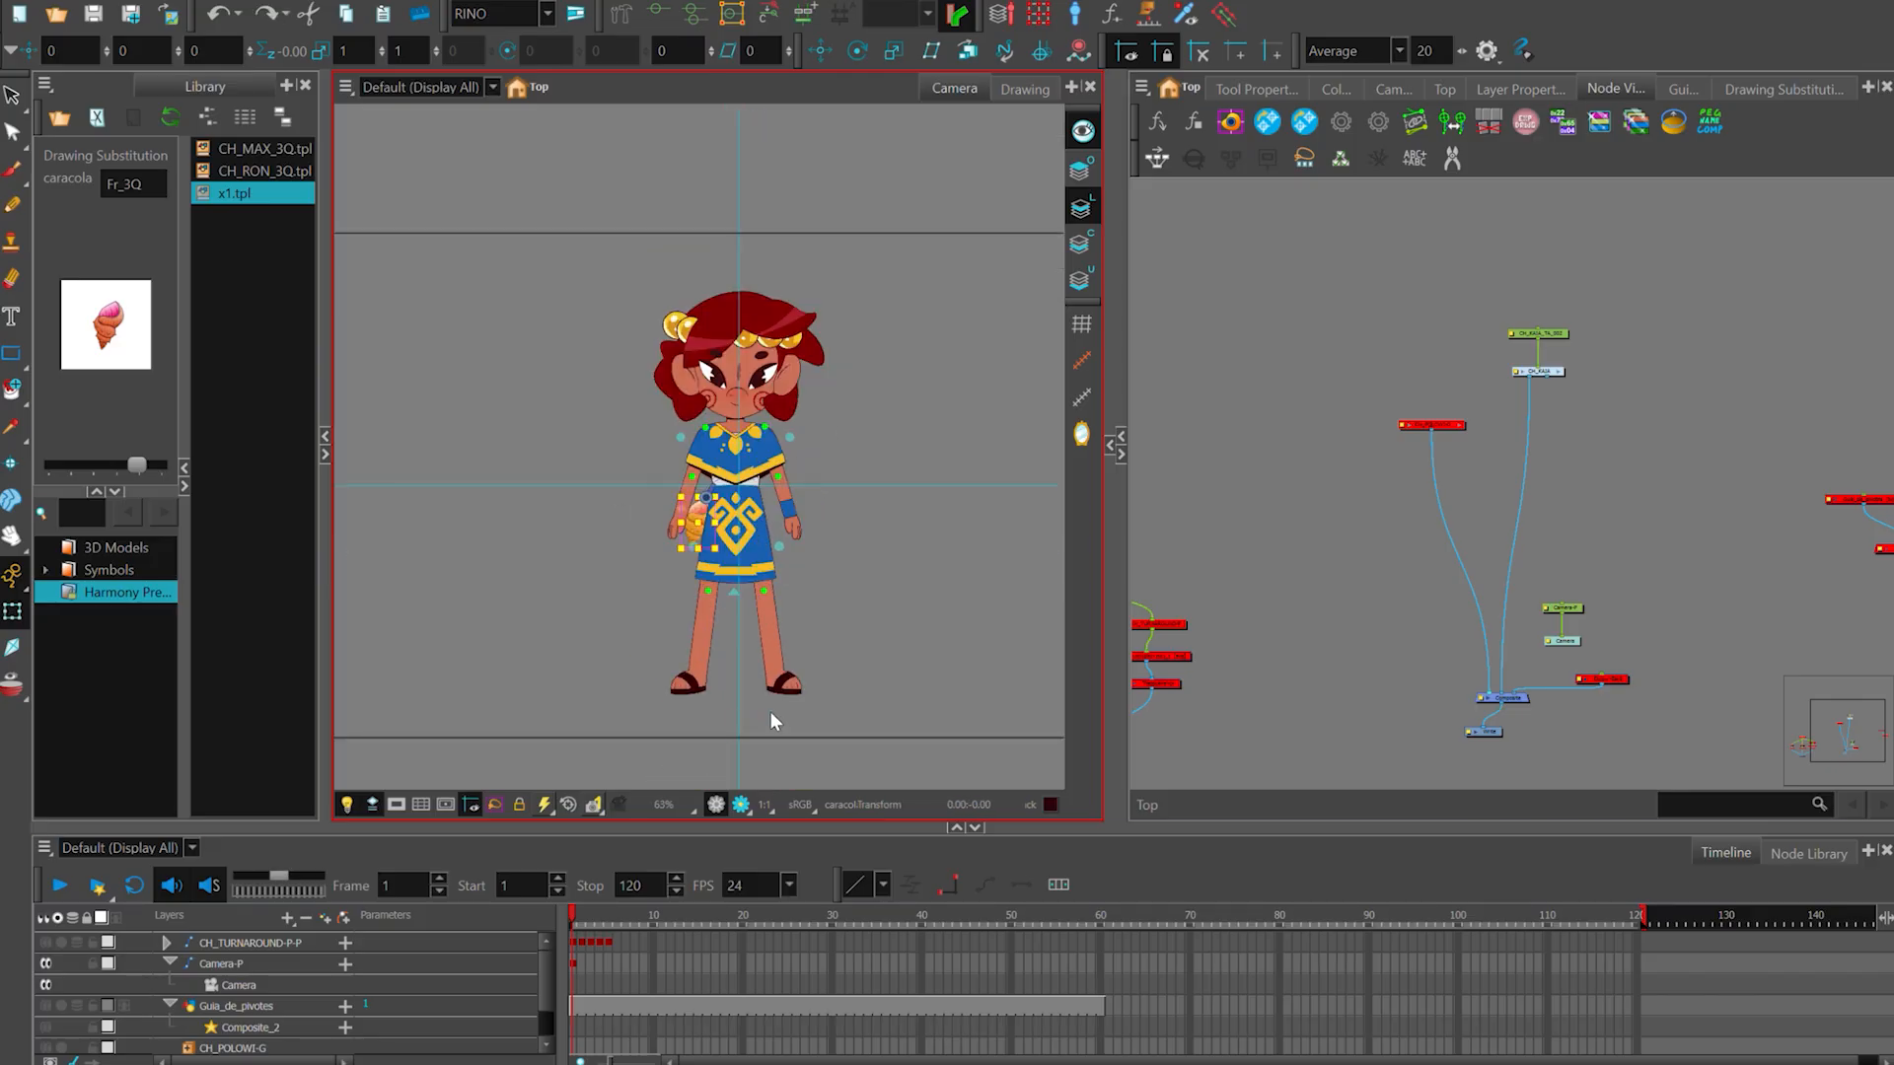
- Select the CH_KAIA hair, extend the selection up to the parent controlling the hair, and clear the selection
click(836, 389)
scroll(836, 388, up, 1)
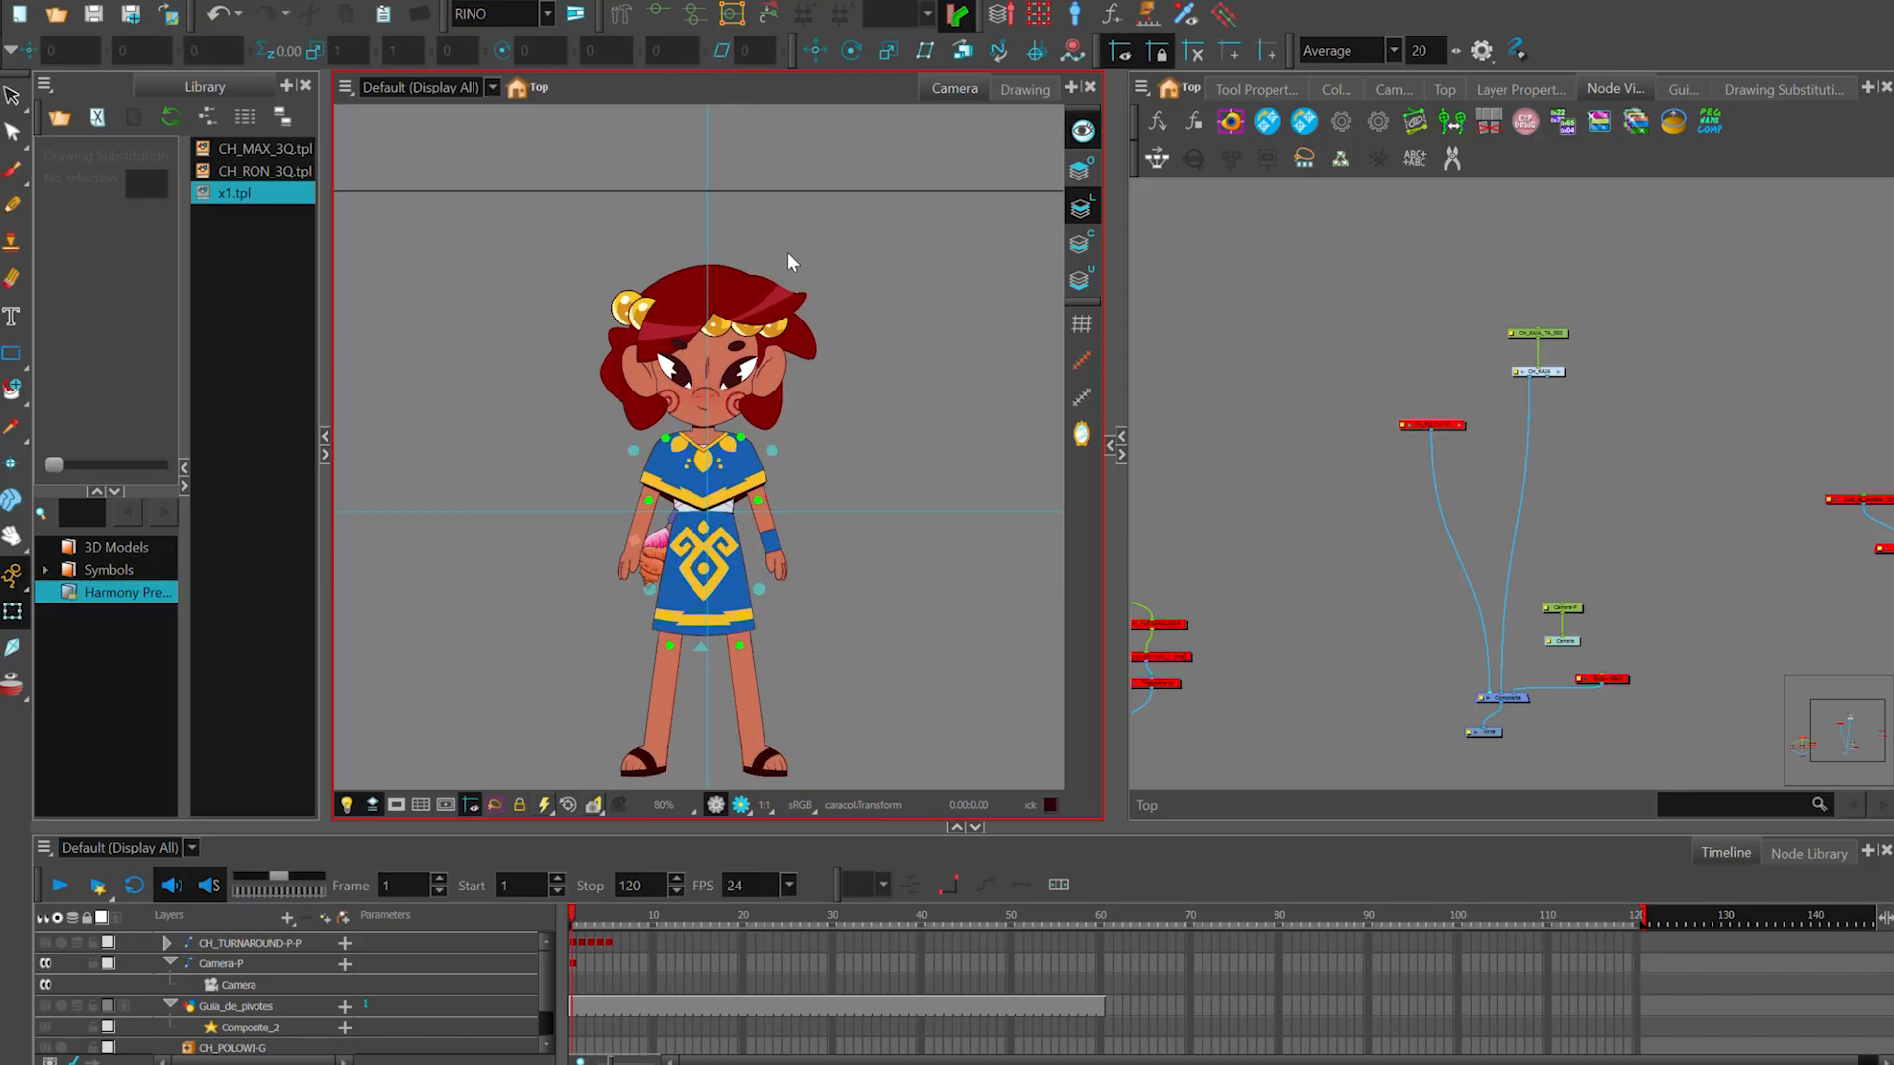
click(695, 272)
key(b)
key(b)
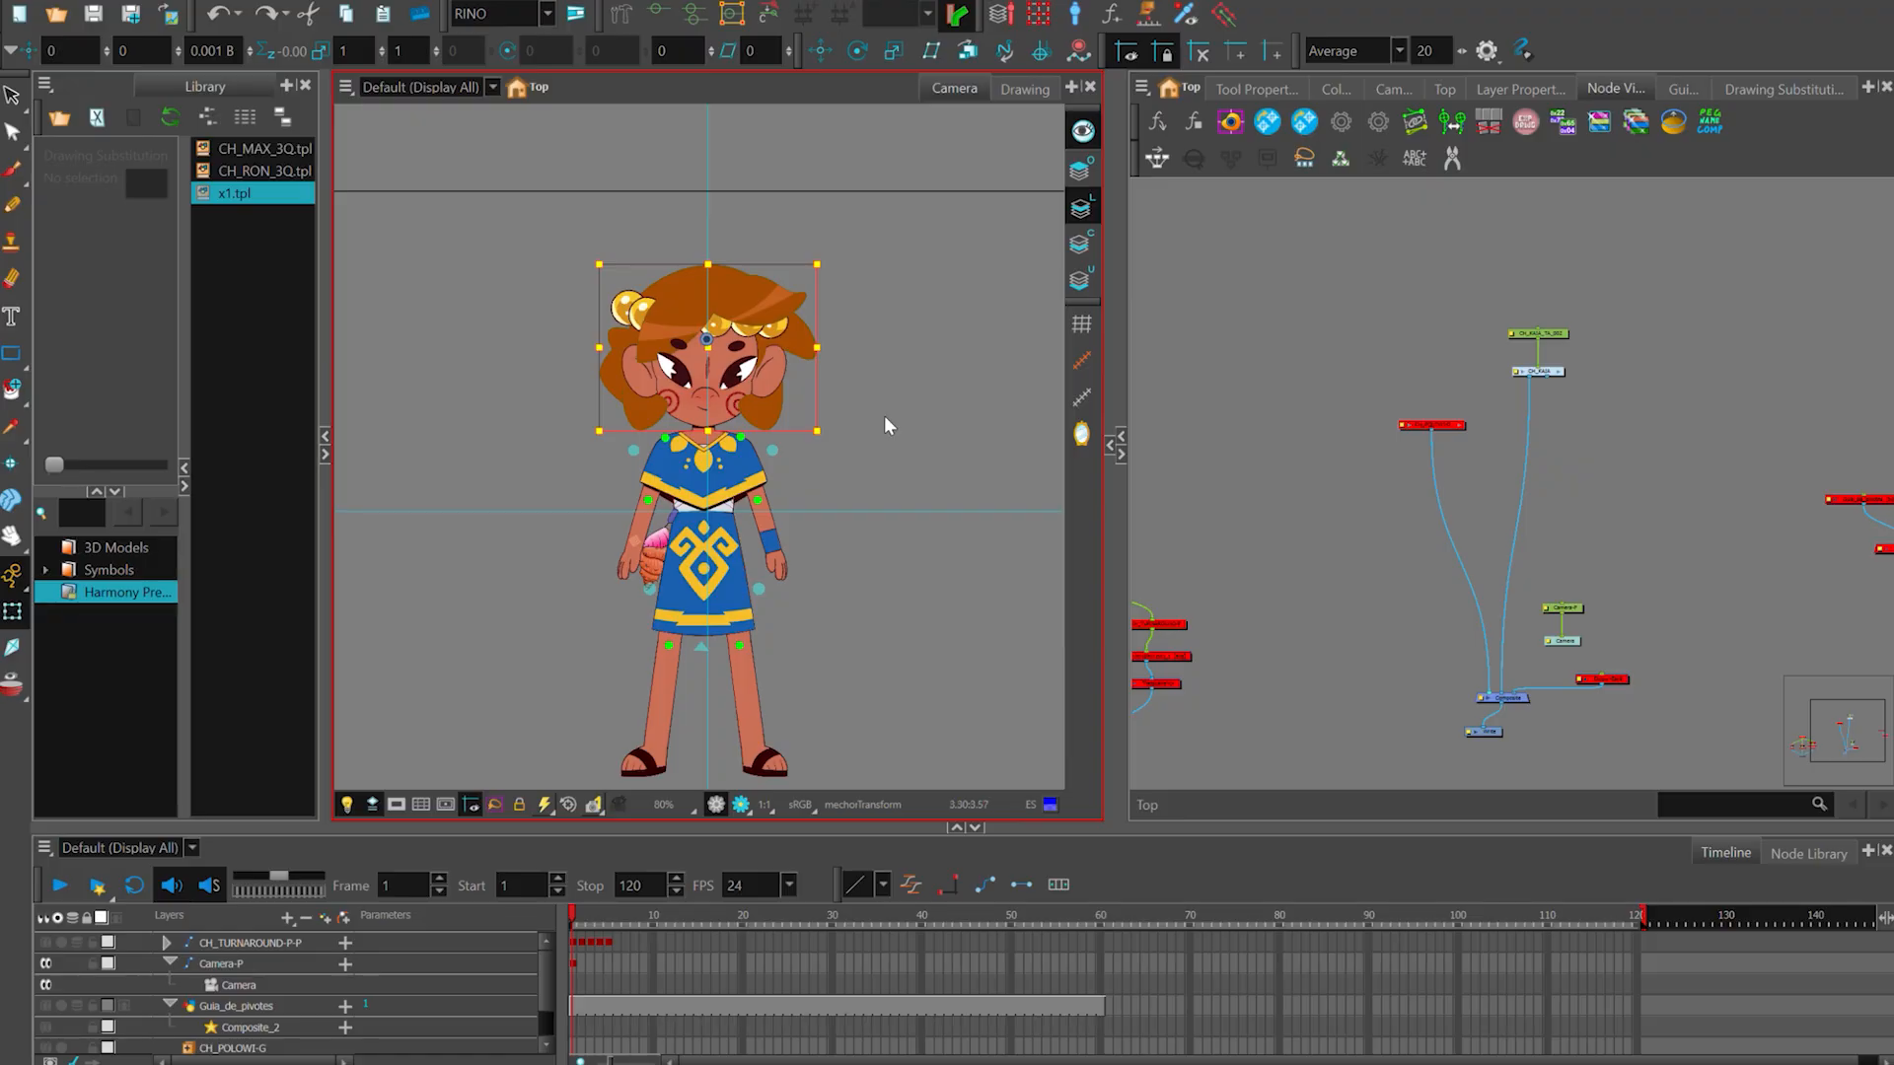
click(862, 386)
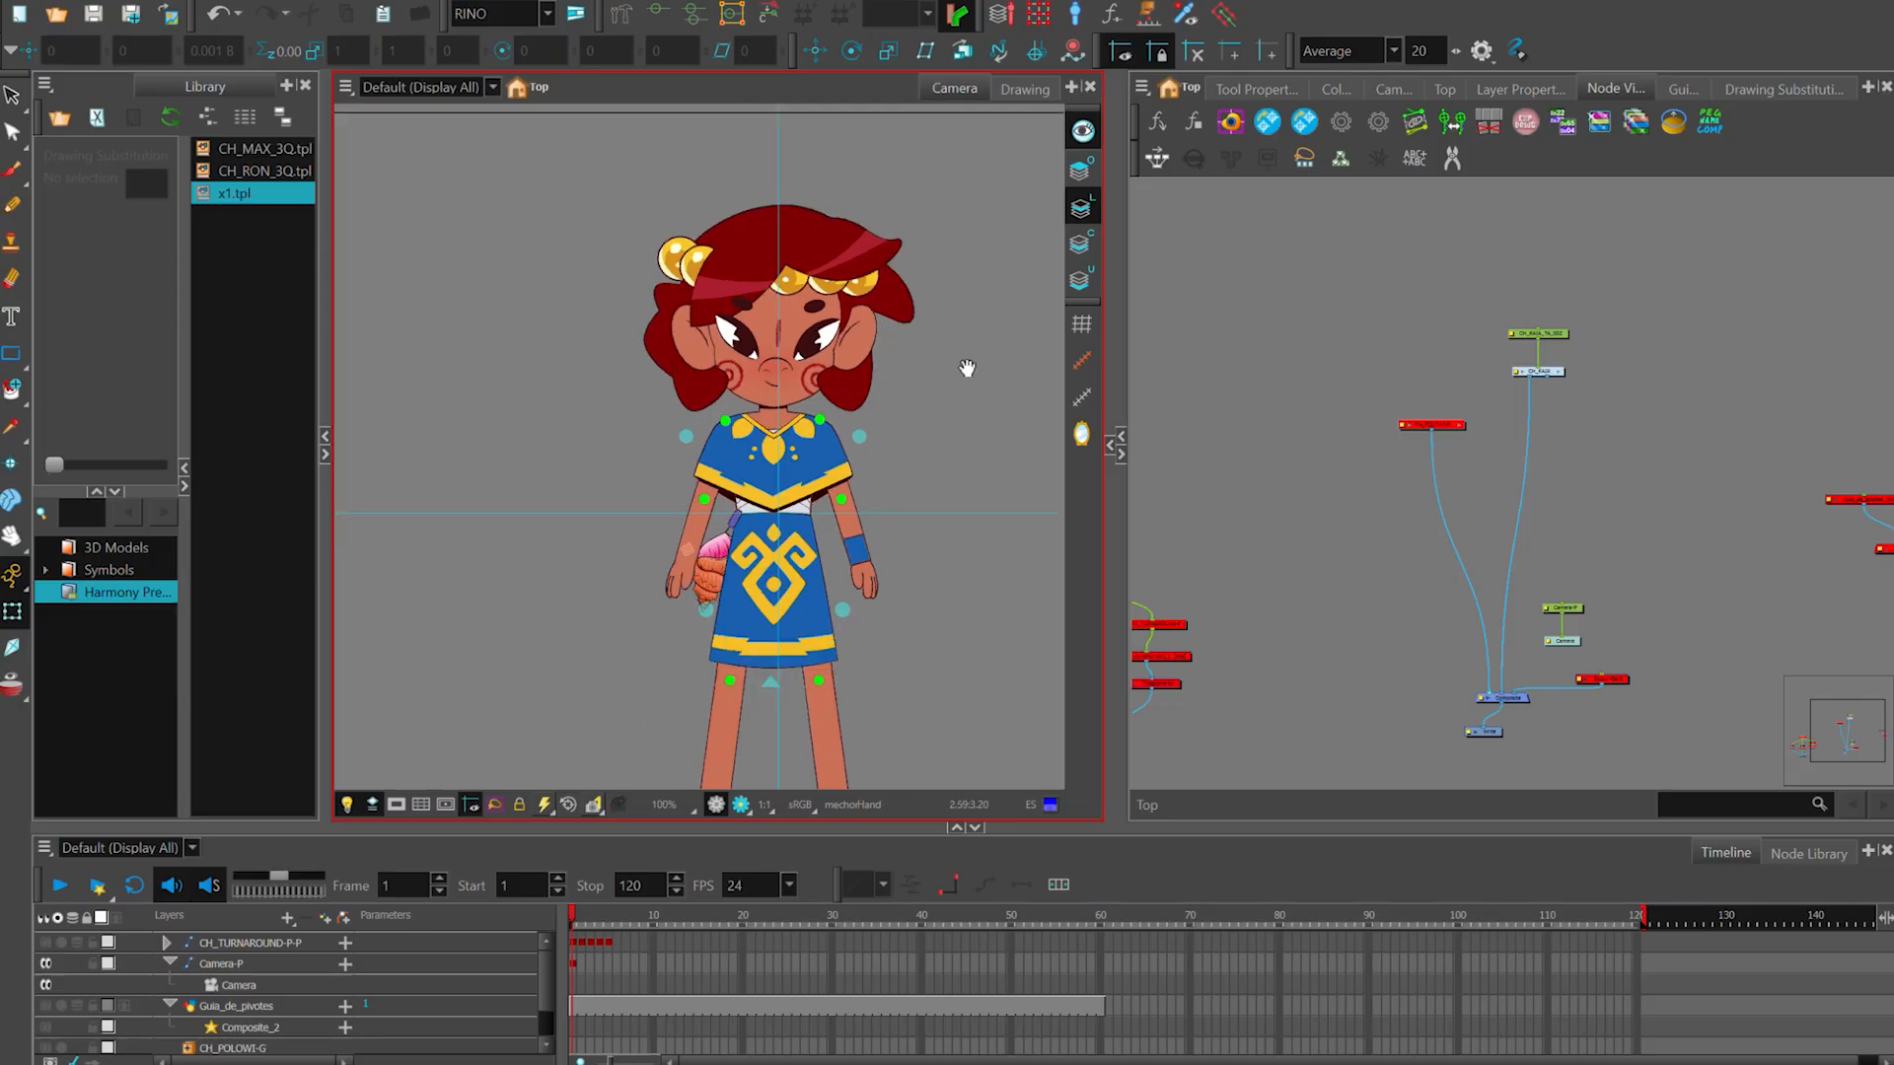
- Select the caracola shell at the CH_KAIA rig's waist again and clear the selection
scroll(706, 501, up, 2)
click(694, 565)
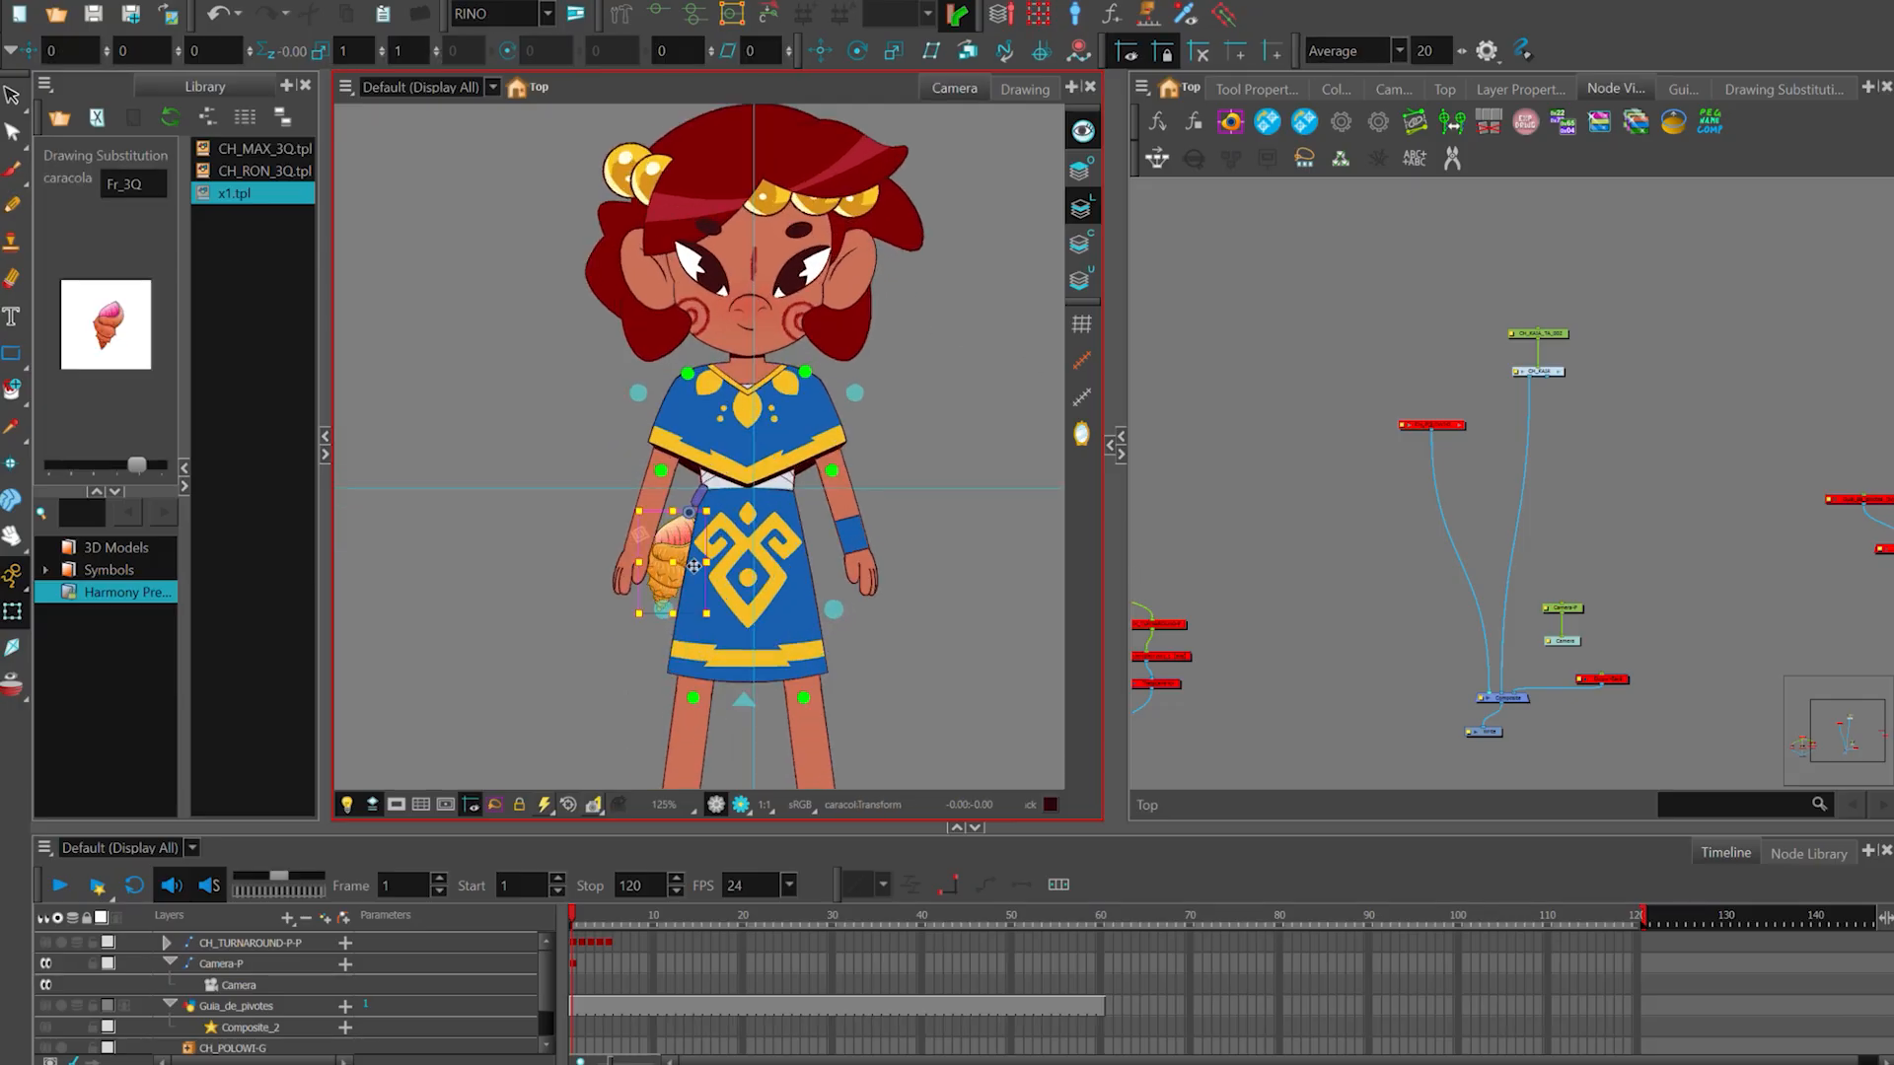
click(919, 556)
scroll(885, 548, down, 1)
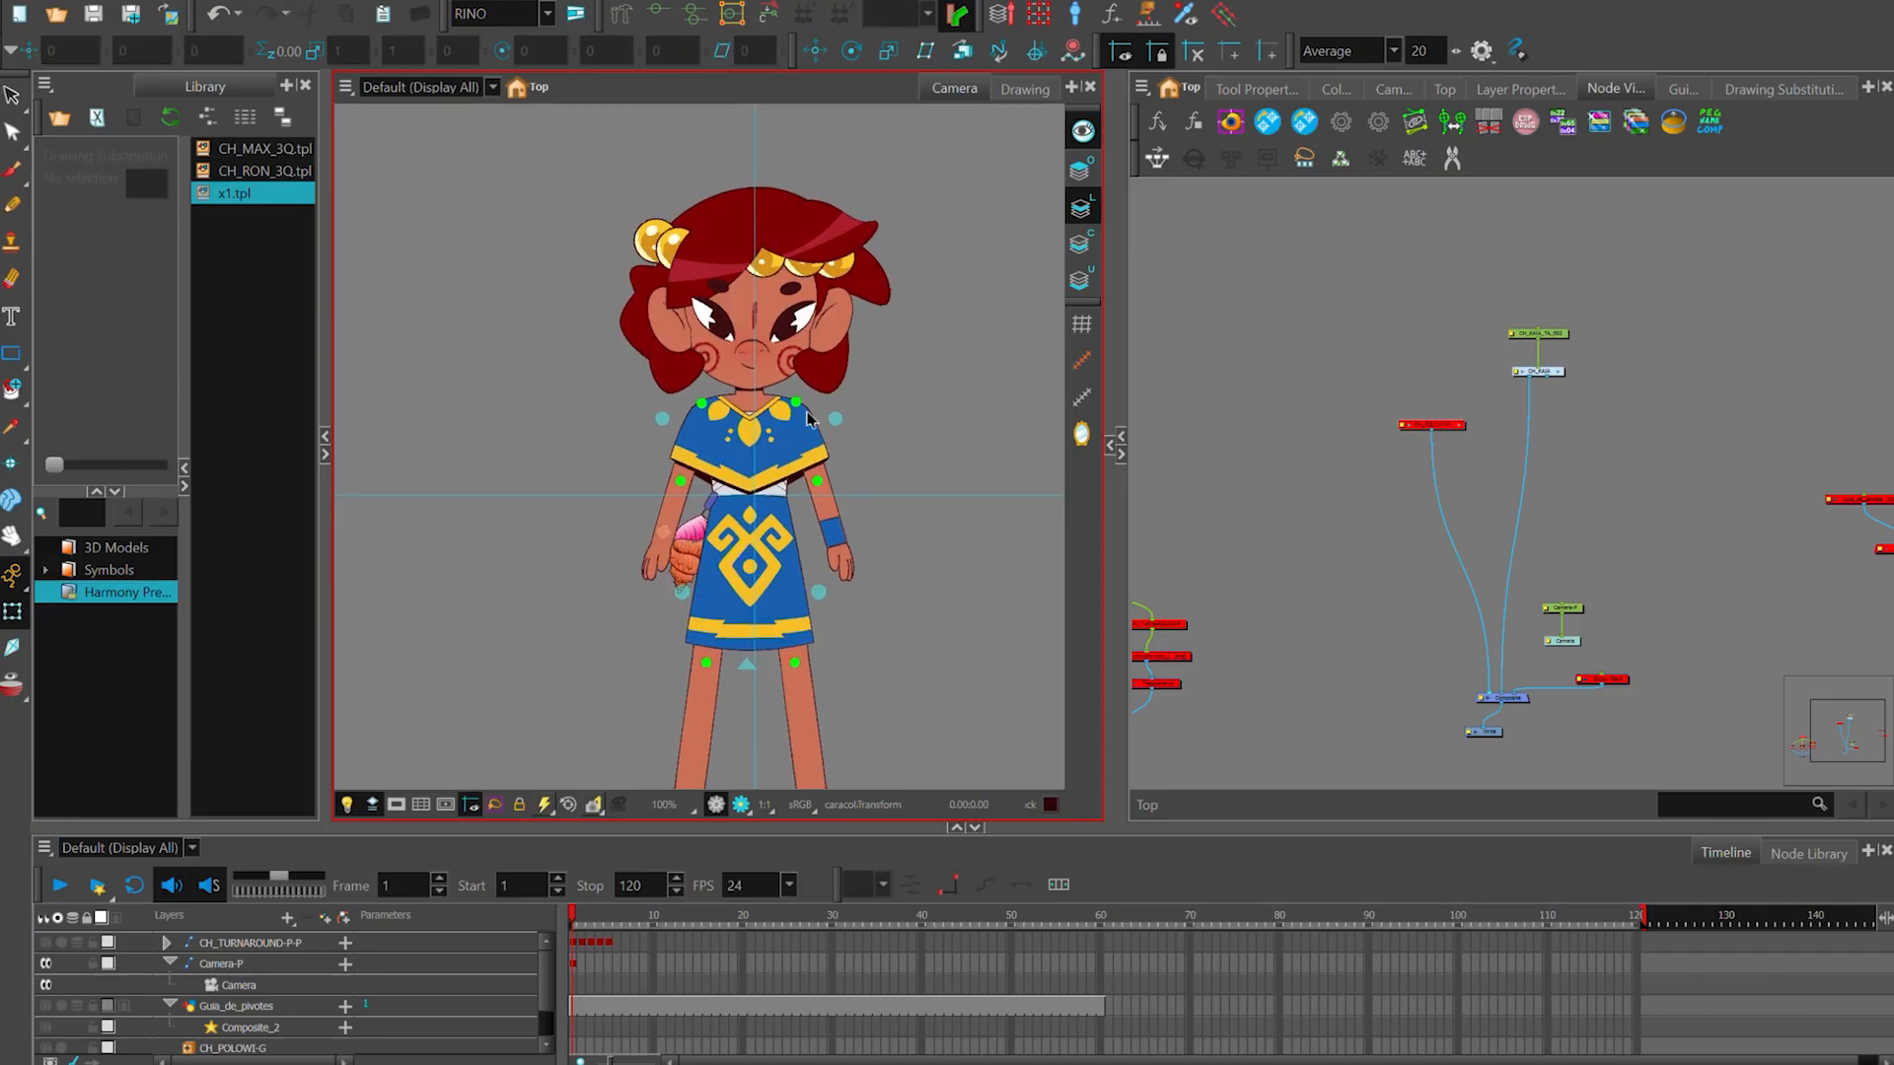
scroll(1405, 335, down, 1)
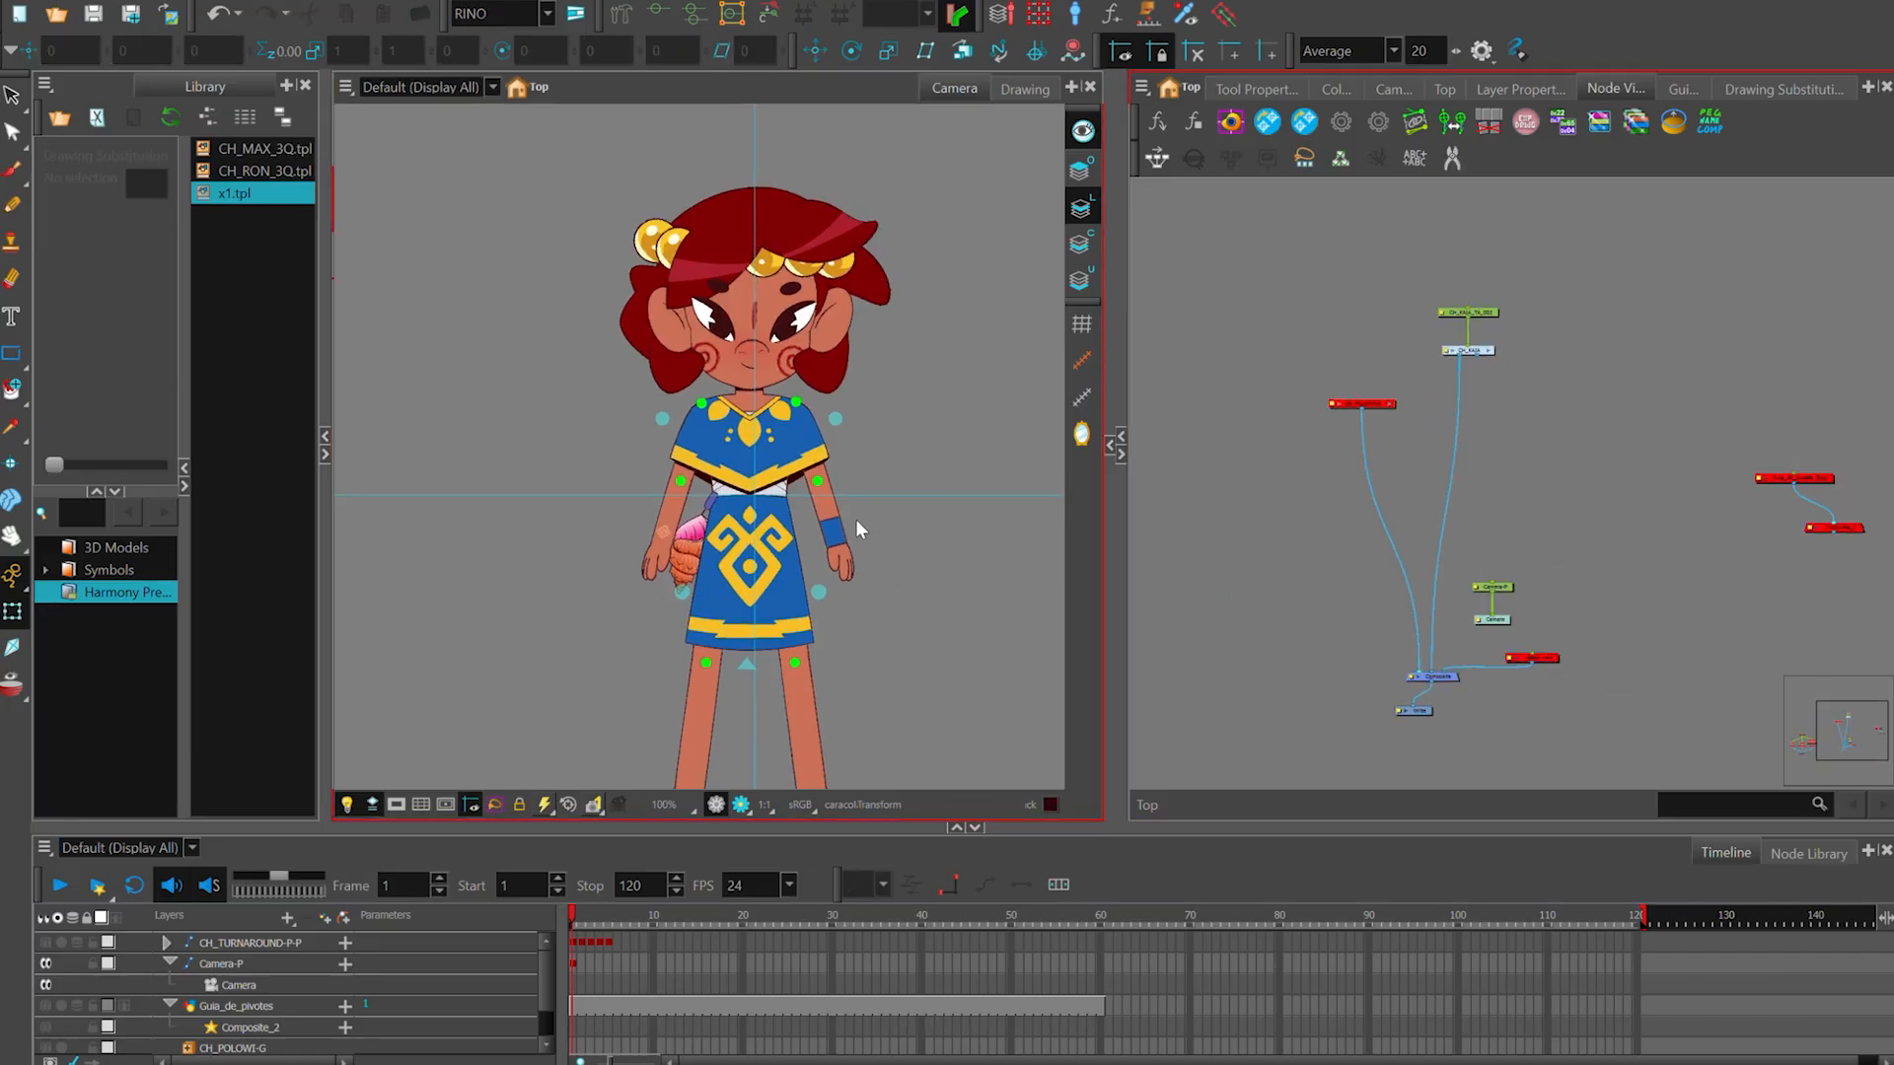
- Select the forearm, the poncho trim and the detalle_falda skirt trim of the CH_KAIA rig in turn to inspect their separation
scroll(855, 519, up, 2)
click(878, 496)
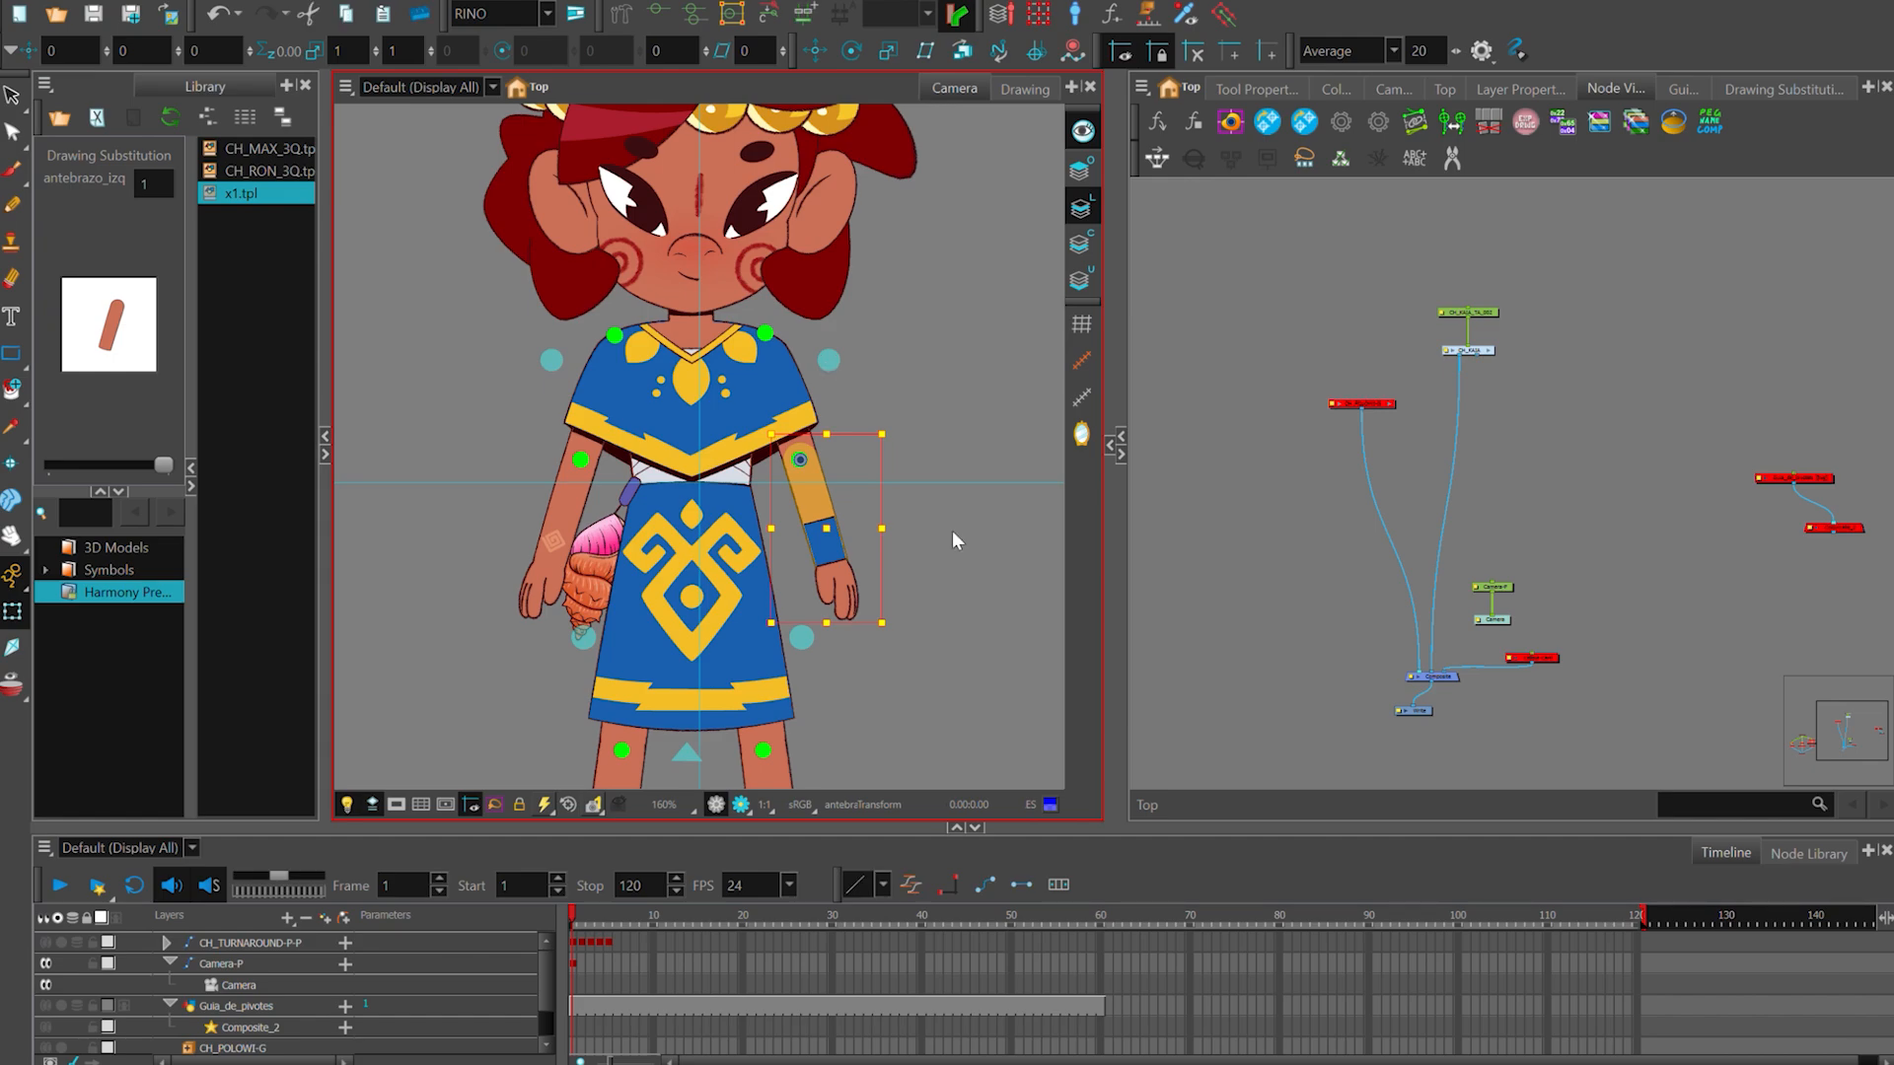
scroll(817, 414, up, 1)
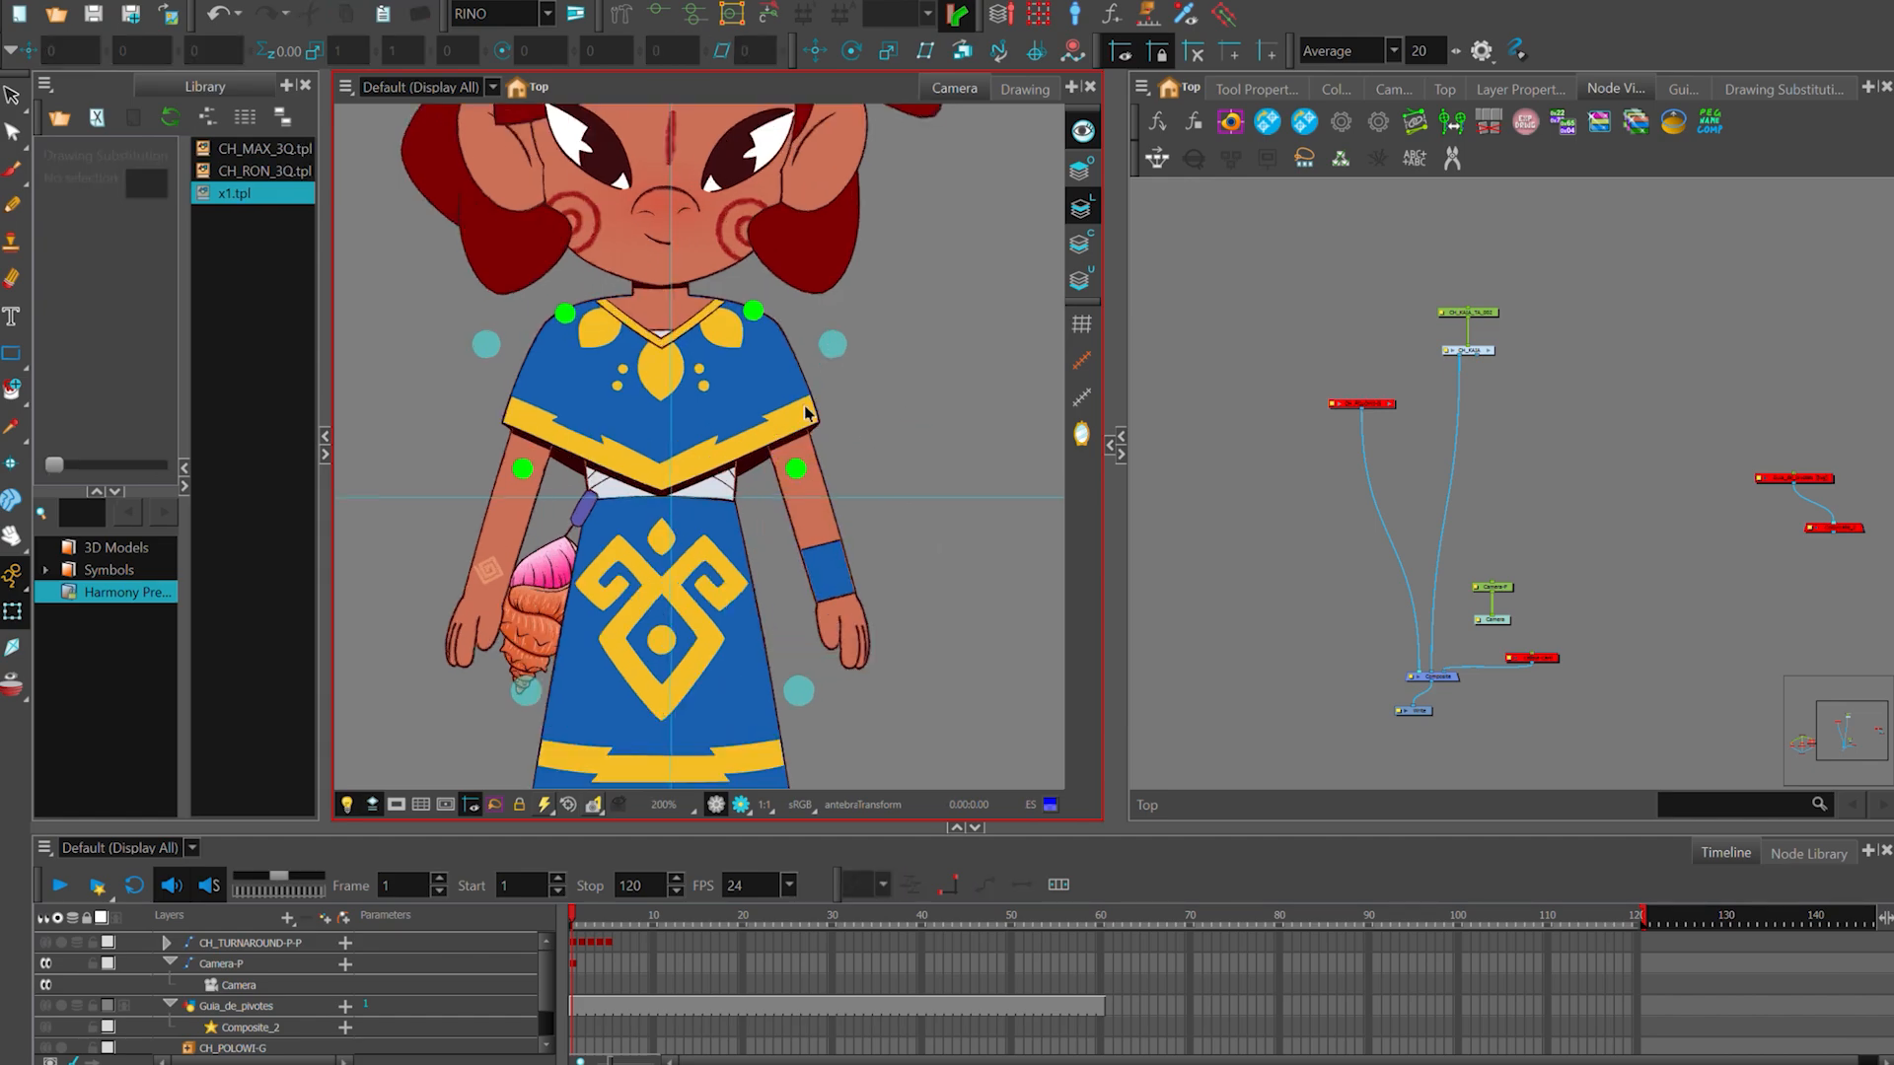
click(773, 396)
click(888, 445)
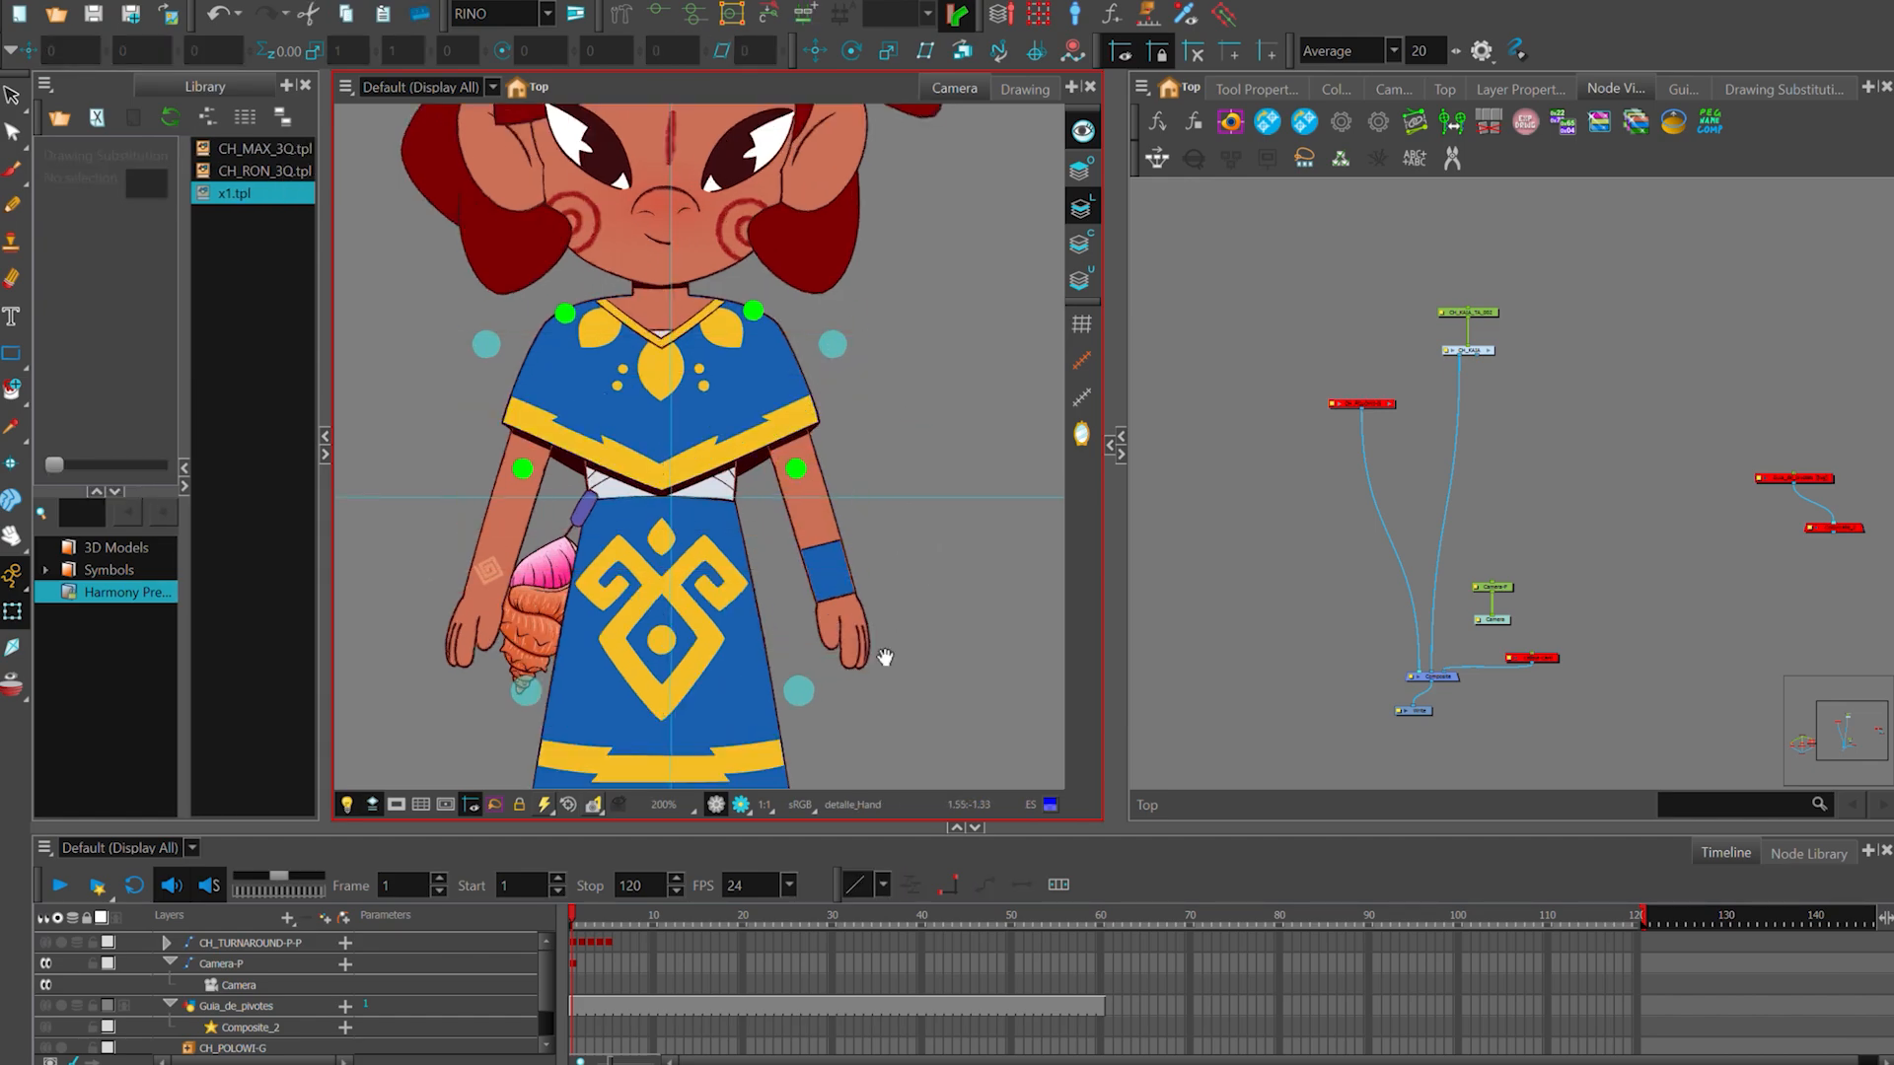
drag(883, 655, 919, 539)
click(739, 546)
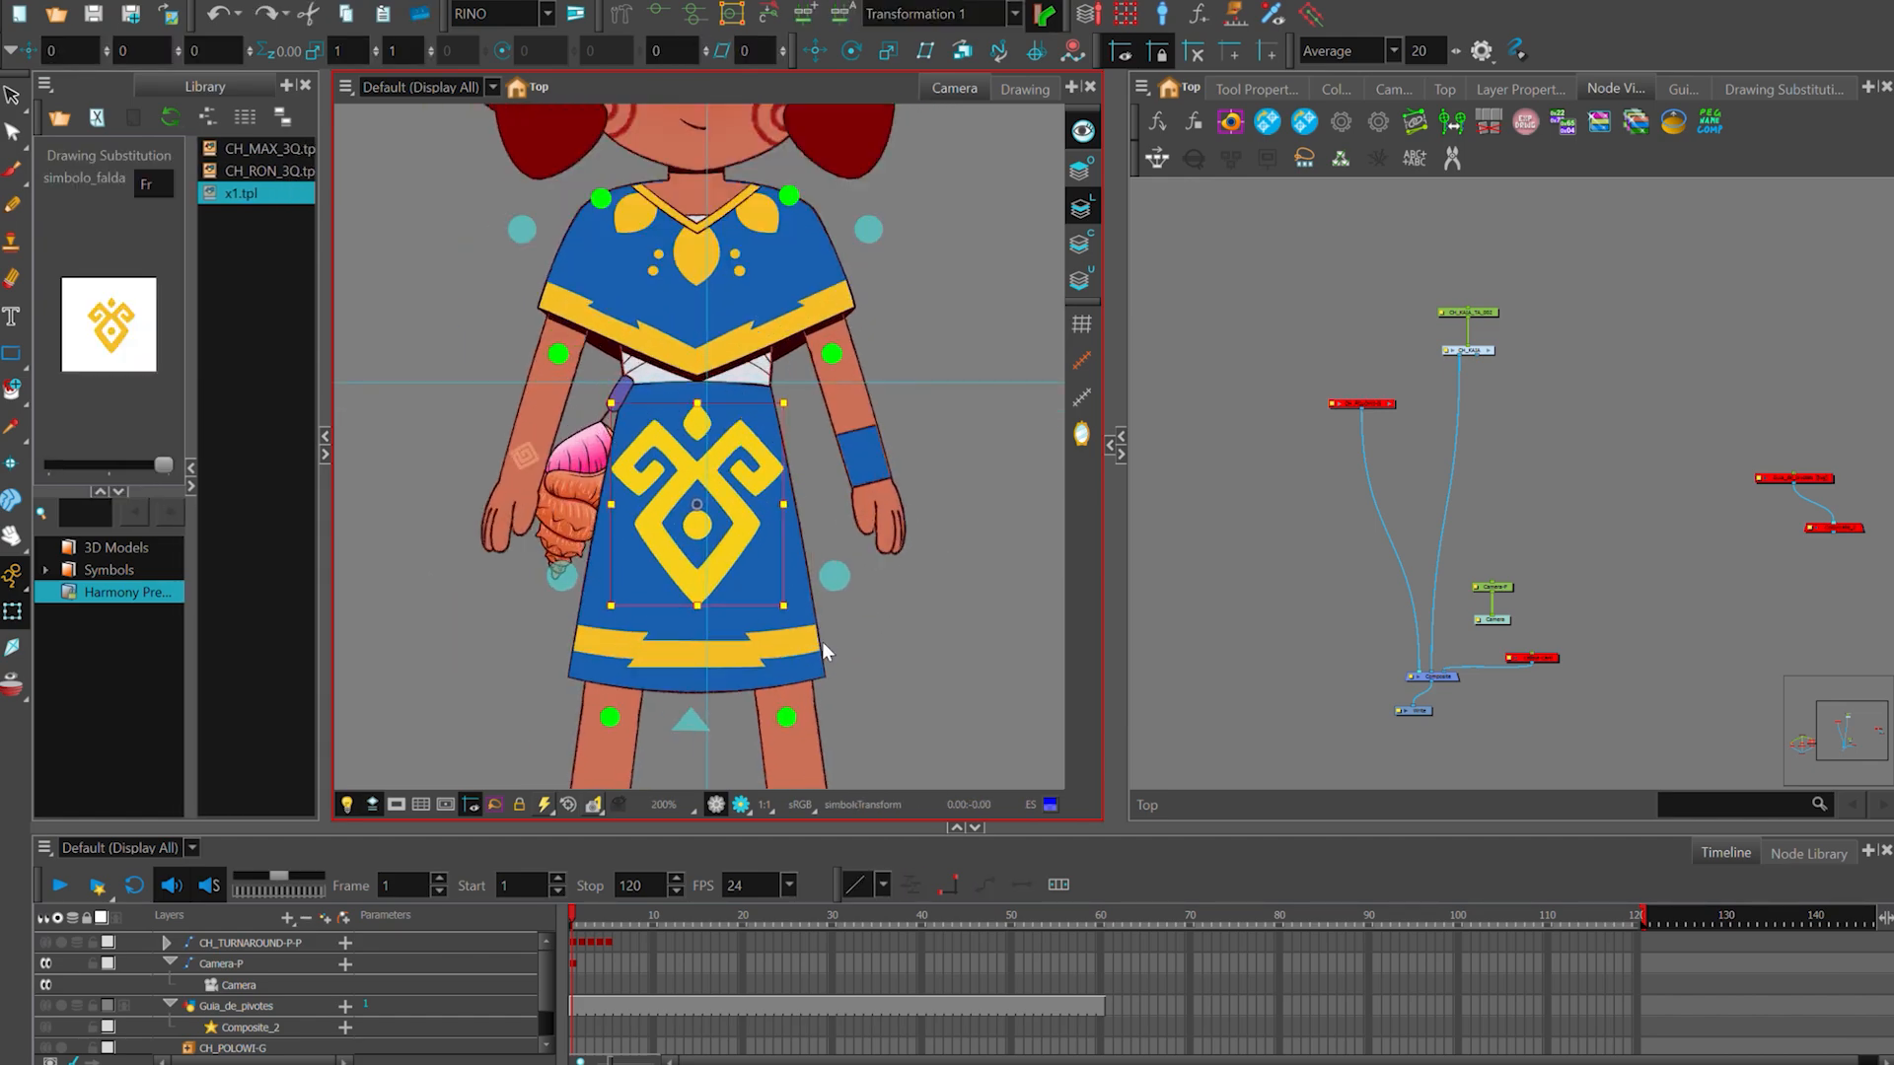
click(833, 653)
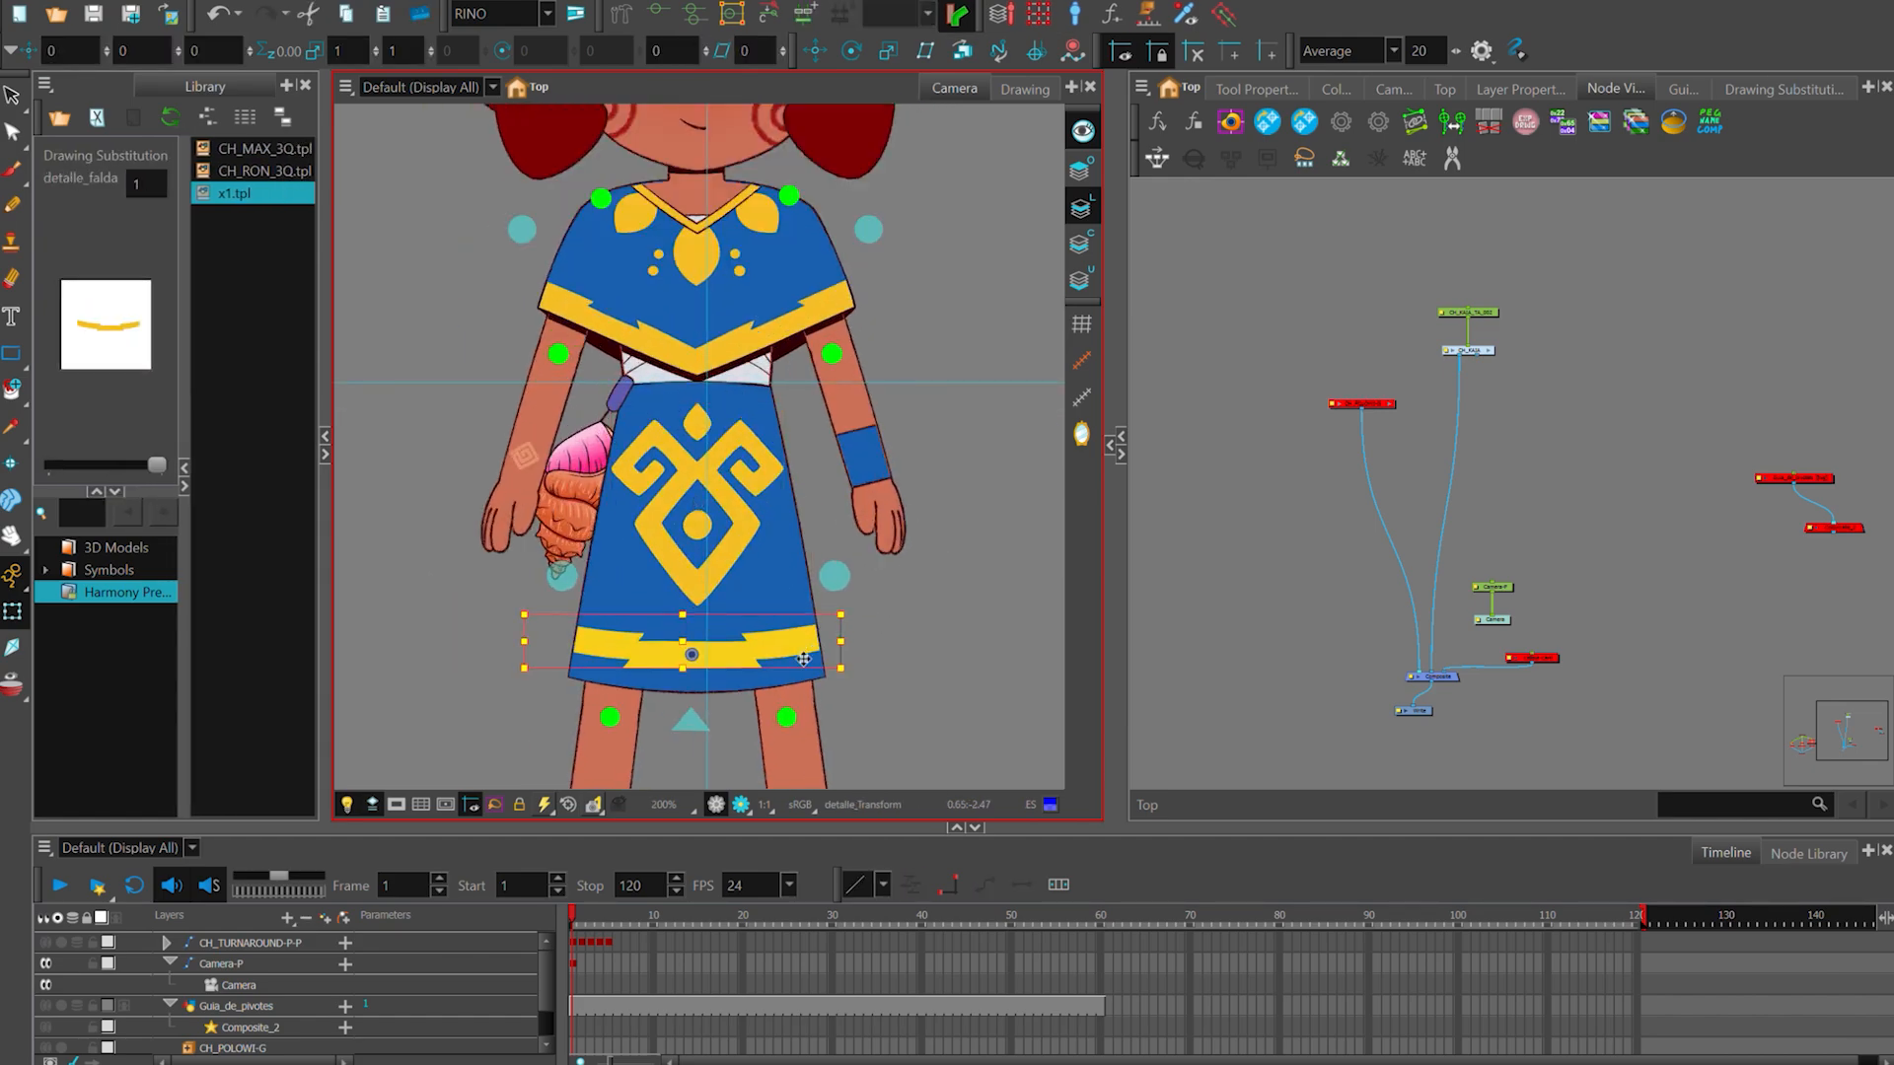
- Open the CH_KAIA group and examine how its face, torso and arm nodes are organised in labelled backdrops
double_click(1487, 350)
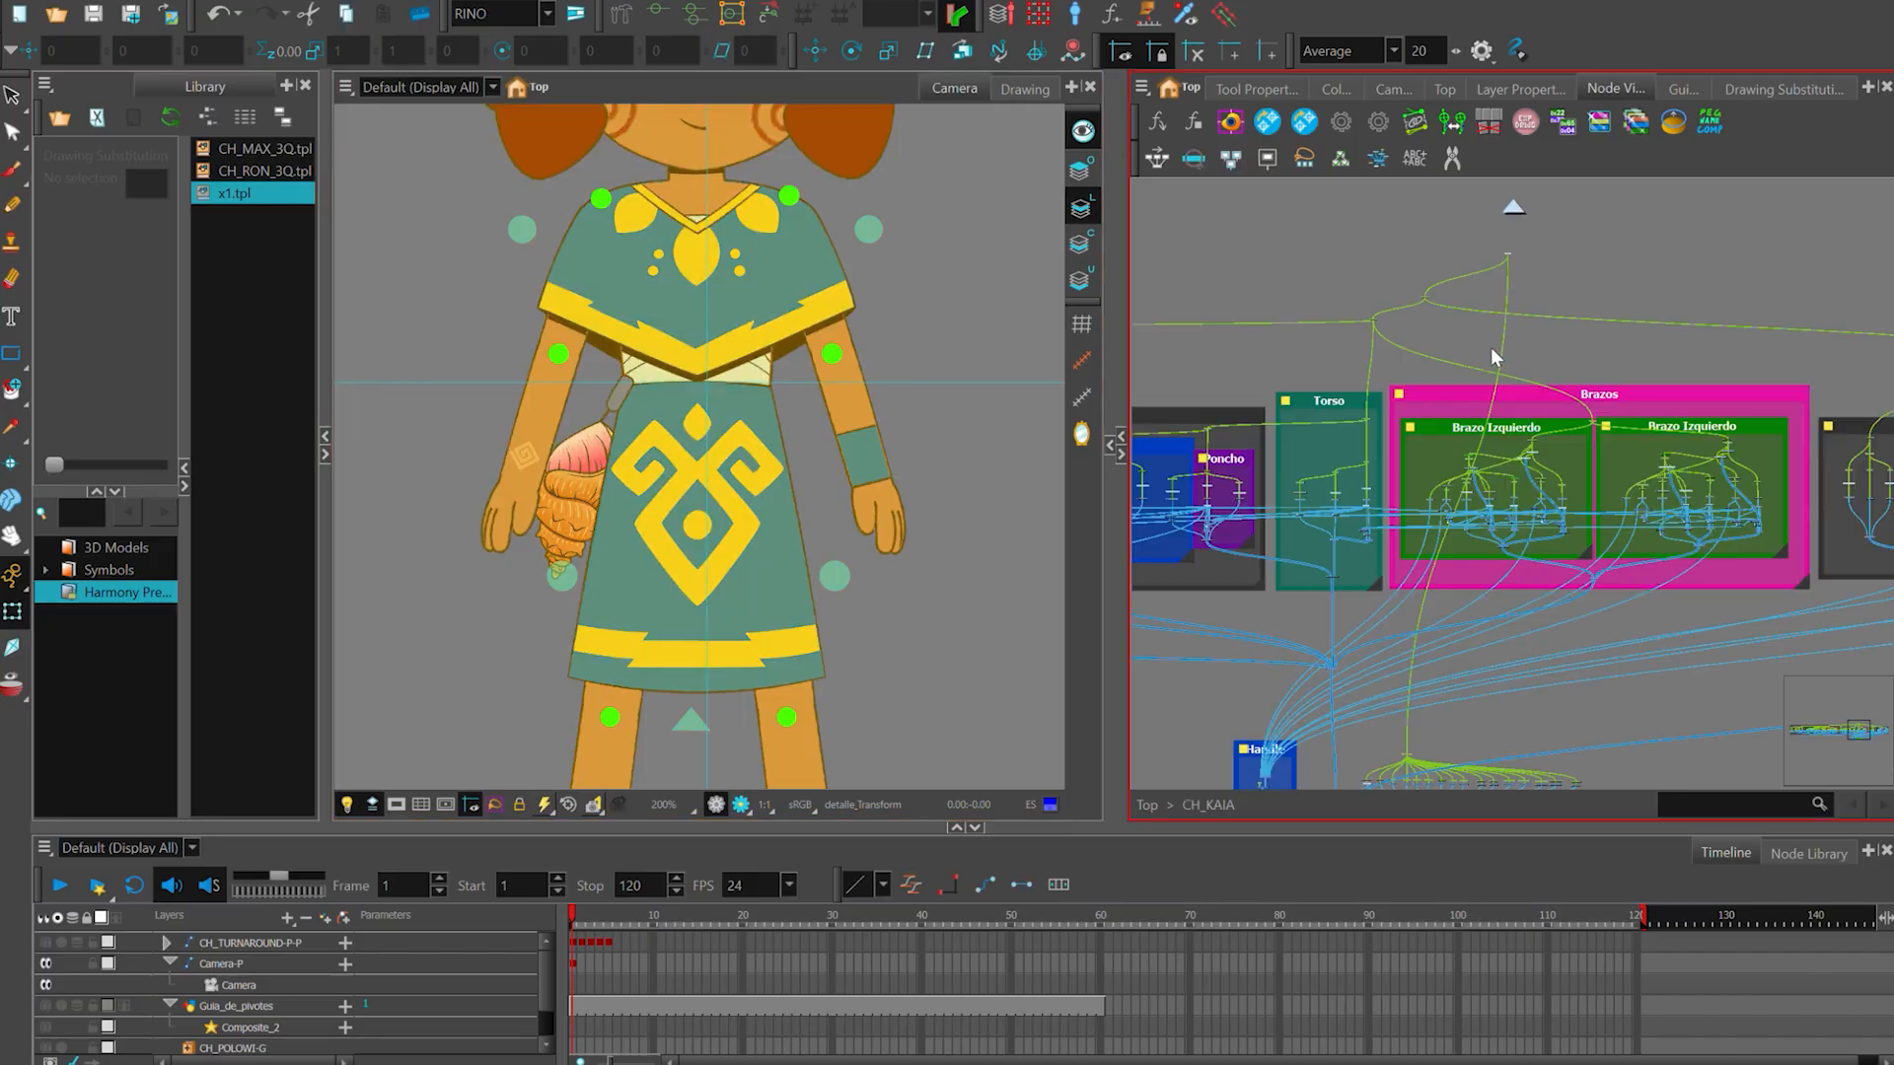
scroll(1632, 318, down, 2)
drag(1461, 513, 1612, 564)
drag(1398, 603, 1516, 641)
scroll(1205, 511, up, 2)
drag(1242, 577, 1781, 626)
scroll(1342, 548, up, 3)
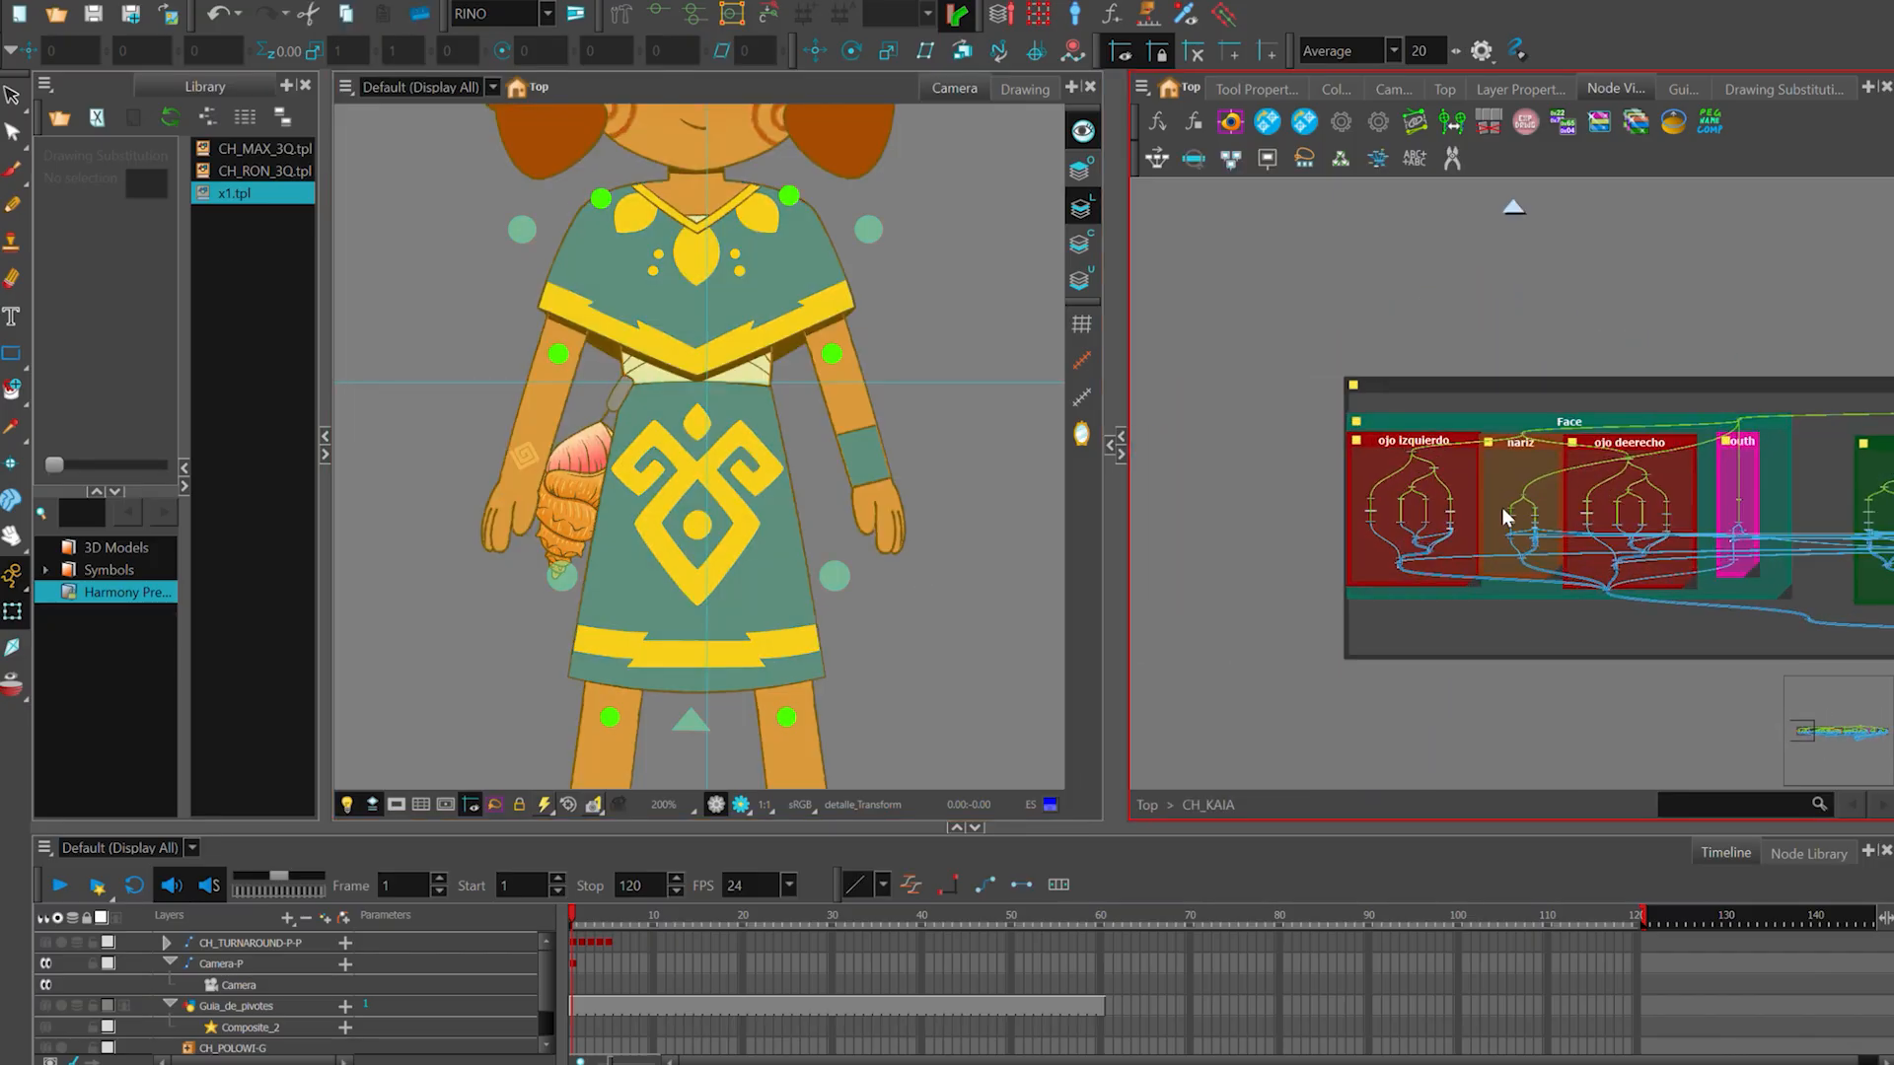
drag(1543, 655, 1242, 589)
scroll(1239, 611, down, 5)
scroll(1401, 685, down, 2)
scroll(1615, 684, down, 2)
drag(1745, 735, 1794, 730)
- Select the large backdrop holding all the head nodes in the CH_KAIA group and show the head in the camera view
click(1582, 649)
scroll(1602, 641, up, 1)
scroll(1576, 528, up, 1)
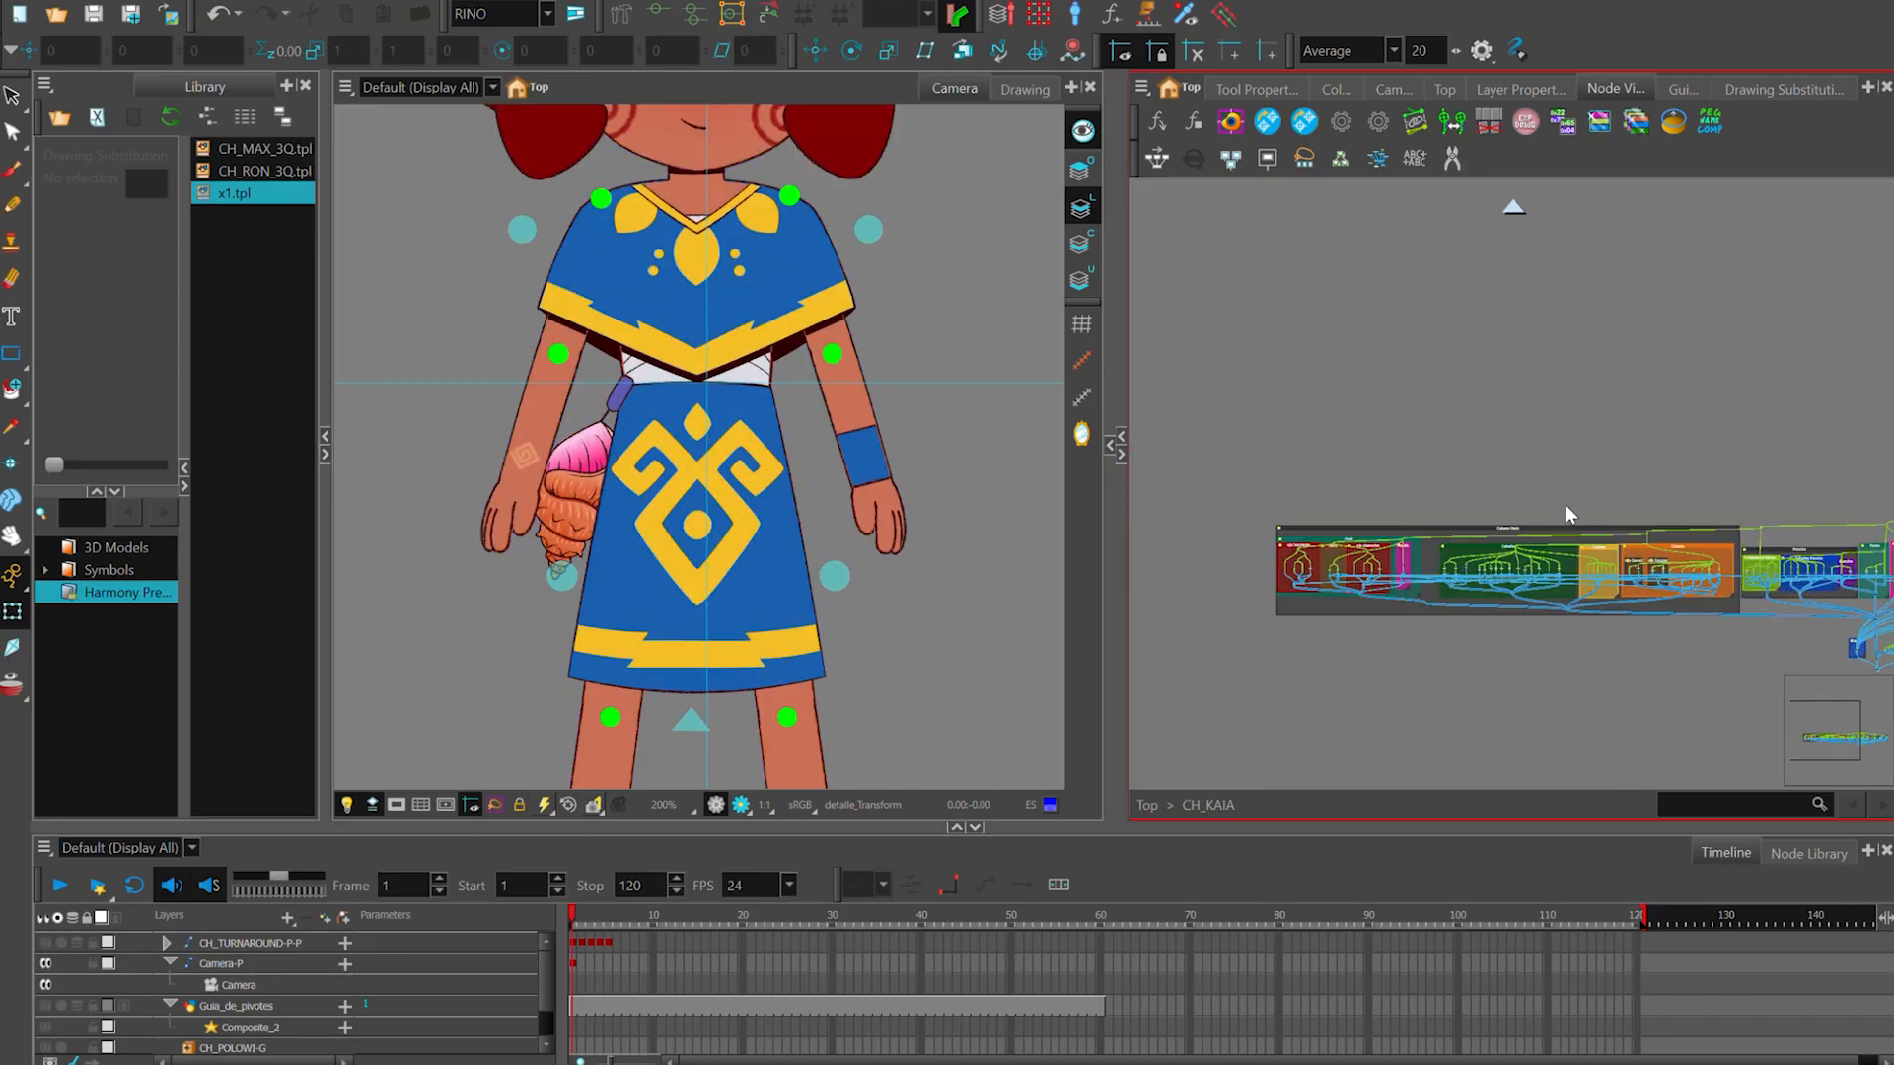
scroll(1643, 528, up, 1)
drag(1641, 528, 1619, 466)
drag(948, 237, 933, 626)
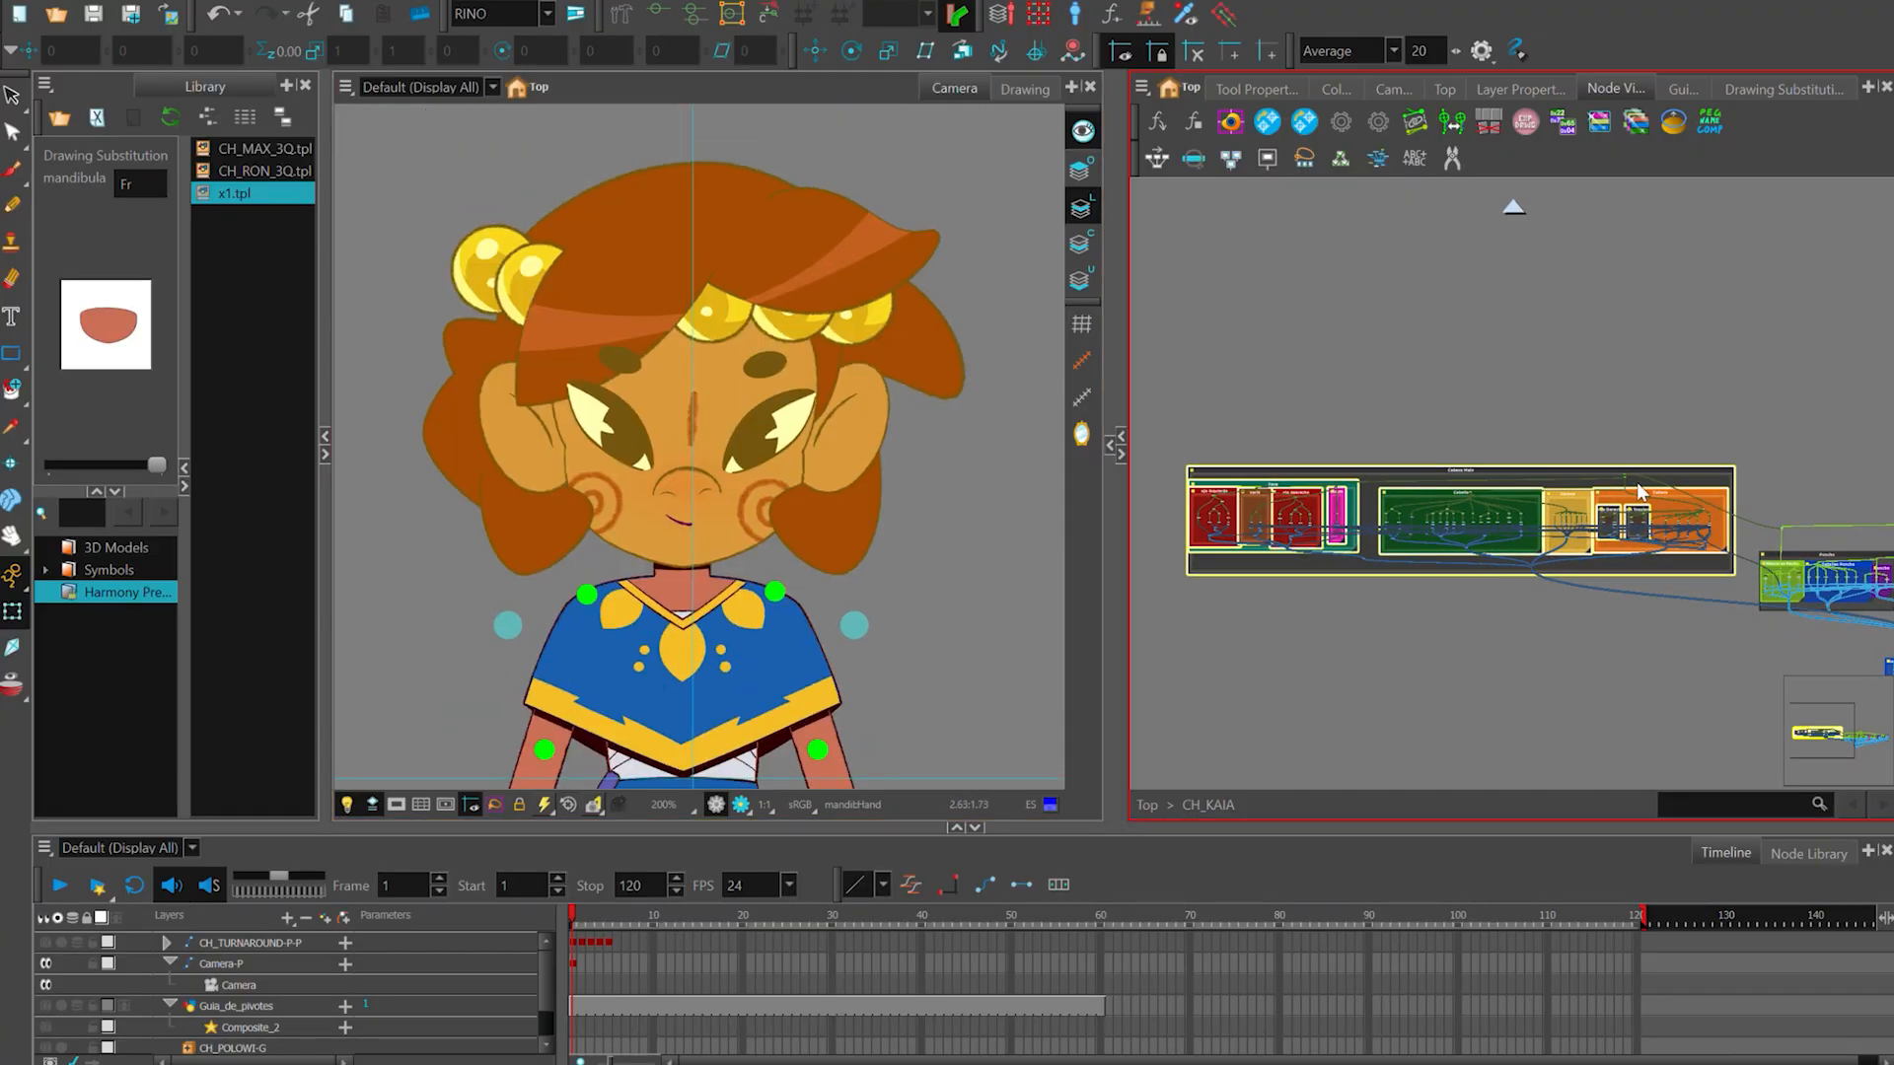
- Examine the Cabeza Main backdrop in the CH_KAIA group, undoing the accidental changes and clearing the selection
drag(1639, 486, 1613, 363)
key(ctrl+z)
key(ctrl+z)
click(1740, 401)
scroll(1751, 406, down, 1)
drag(1755, 406, 1614, 387)
scroll(1743, 384, down, 1)
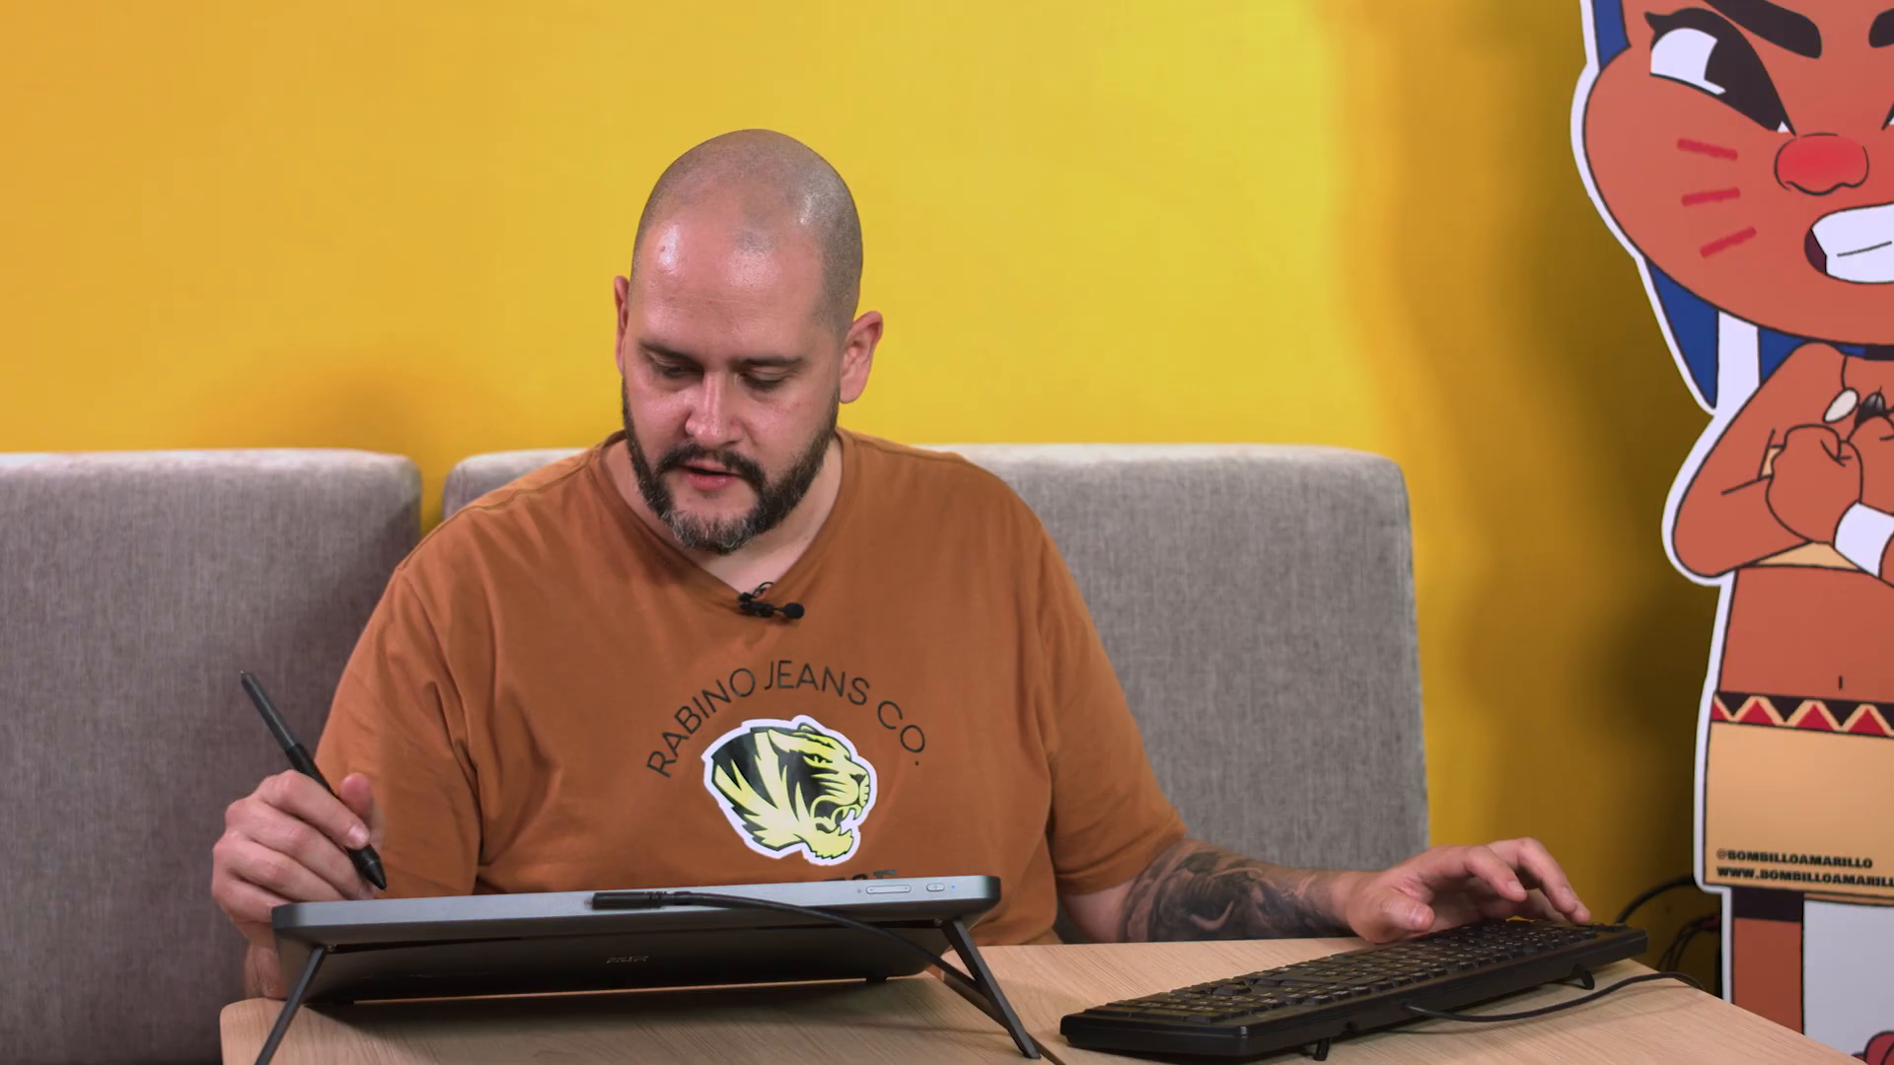
scroll(1322, 363, up, 5)
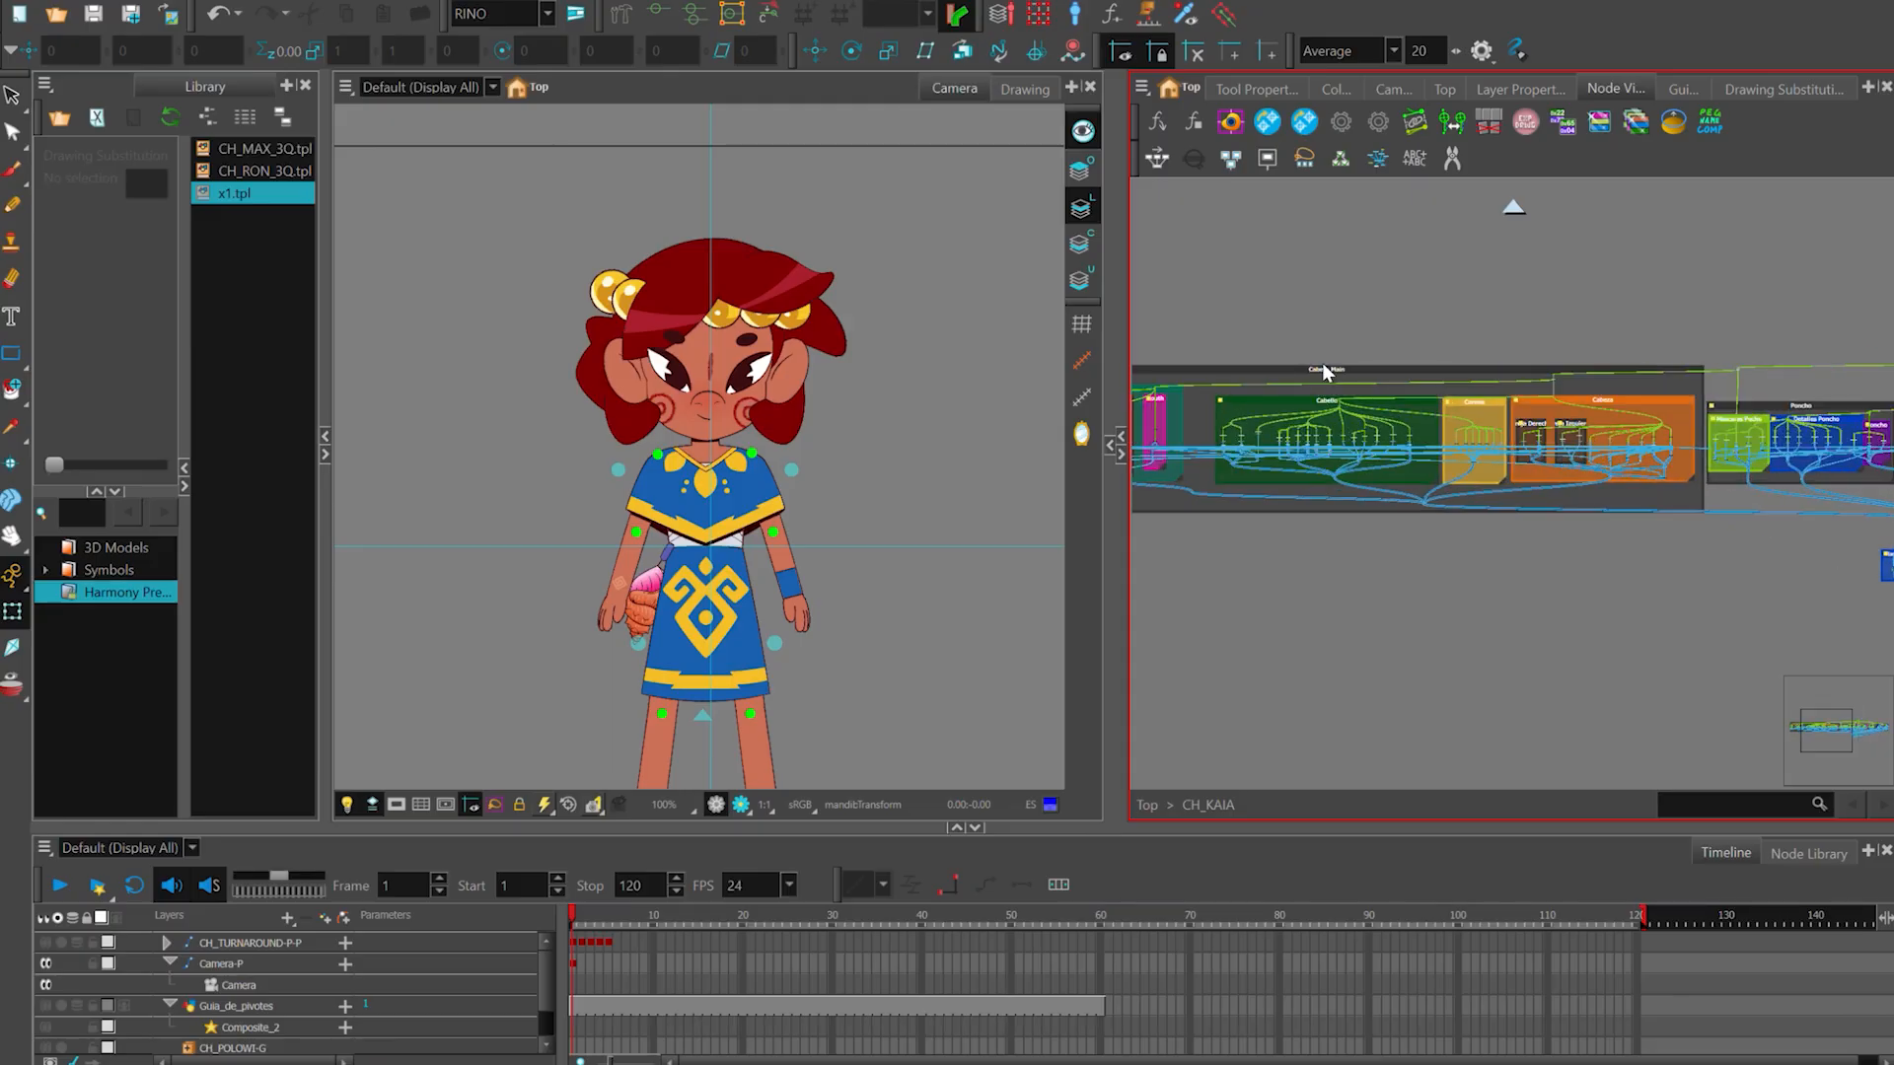
- Select the Cabello backdrop inside Cabeza Main to see which hair parts of the character it holds
drag(1309, 392, 1356, 371)
click(1358, 370)
click(1430, 426)
scroll(1539, 452, down, 1)
scroll(1363, 455, up, 2)
click(1363, 452)
click(1417, 295)
mouse_move(1375, 431)
mouse_down()
mouse_move(1416, 439)
mouse_move(1397, 432)
mouse_up()
key(ctrl+z)
click(1475, 280)
click(1363, 444)
drag(1280, 322, 1874, 333)
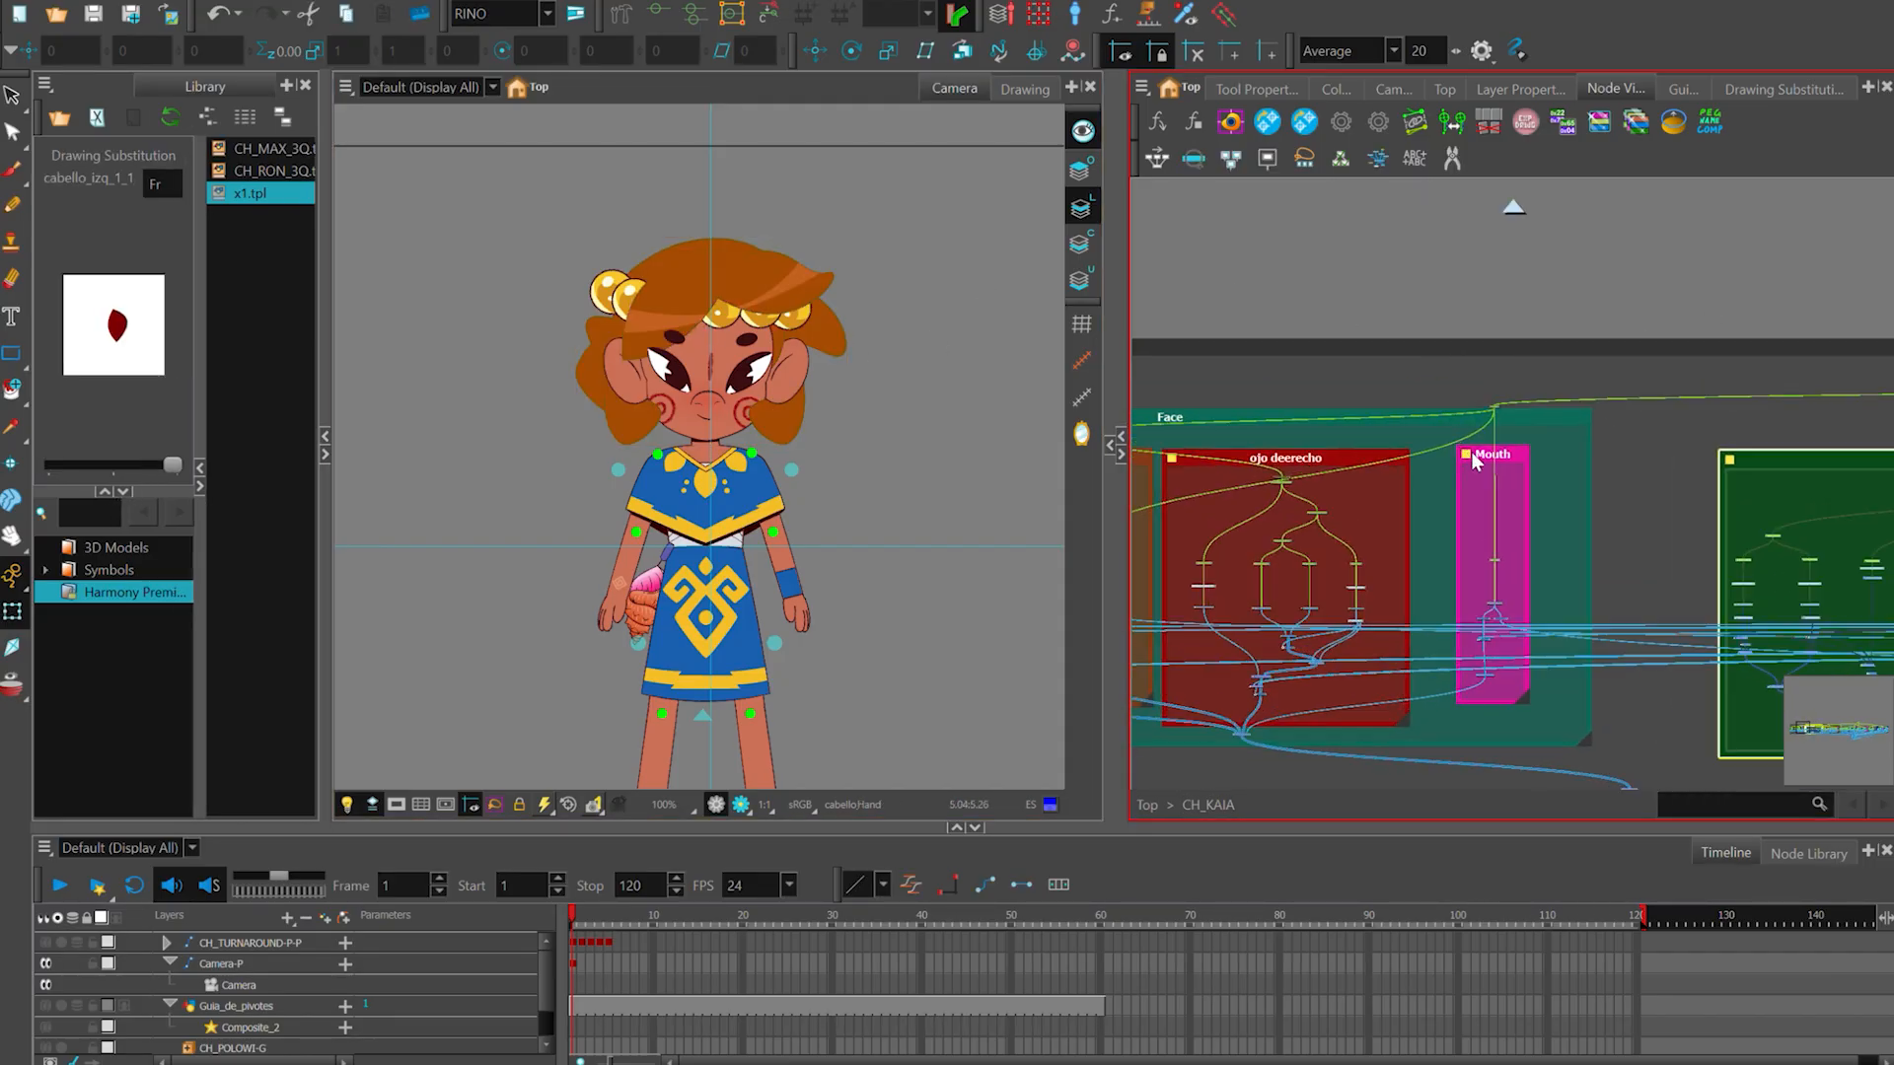
- Inspect the Mouth backdrop inside Face and the neighbouring head backdrops, leaving nothing selected
scroll(1464, 426, up, 1)
click(1505, 470)
scroll(1516, 313, down, 1)
drag(1516, 313, 1174, 301)
drag(1854, 331, 1523, 311)
click(1541, 382)
drag(1606, 207, 1709, 195)
click(1418, 381)
click(1536, 231)
- Select individual hair pegs in the Cabello backdrop in turn to see which hair piece each controls
scroll(1306, 479, up, 1)
scroll(1306, 481, up, 3)
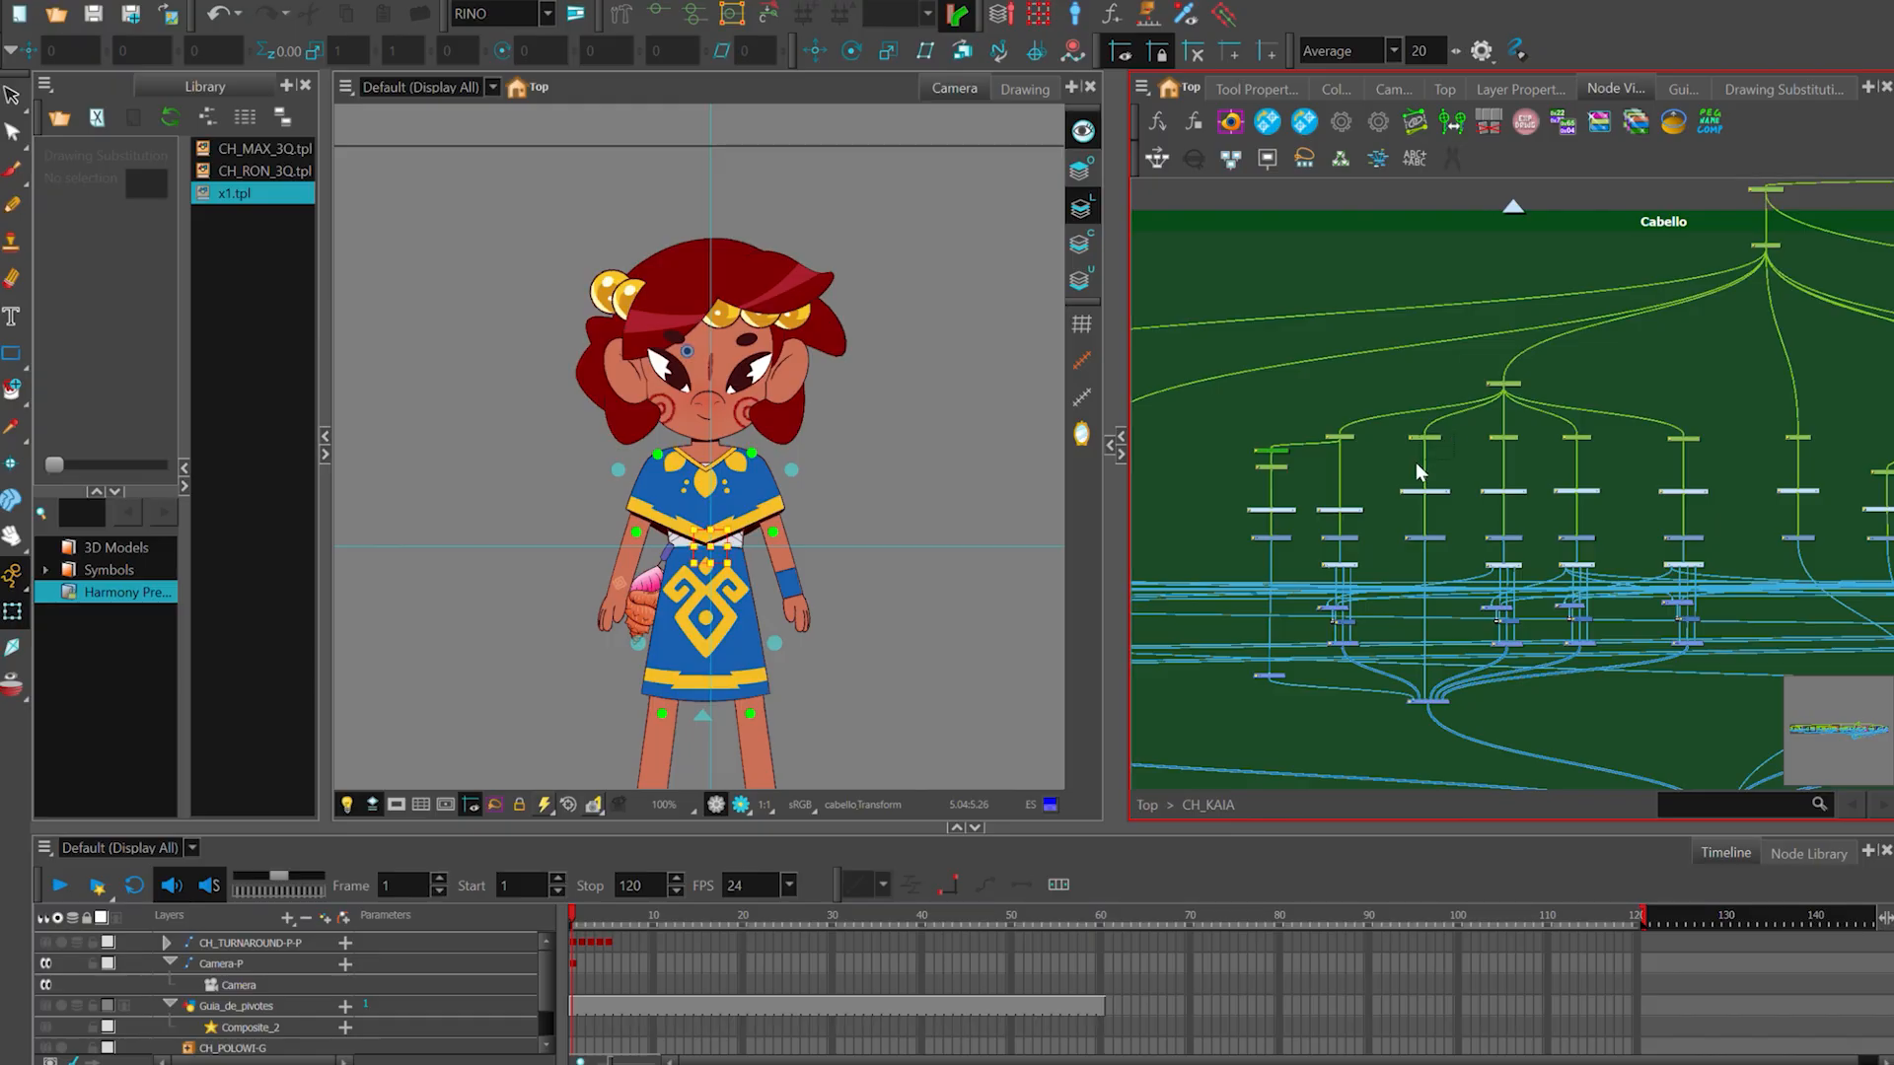
click(1422, 438)
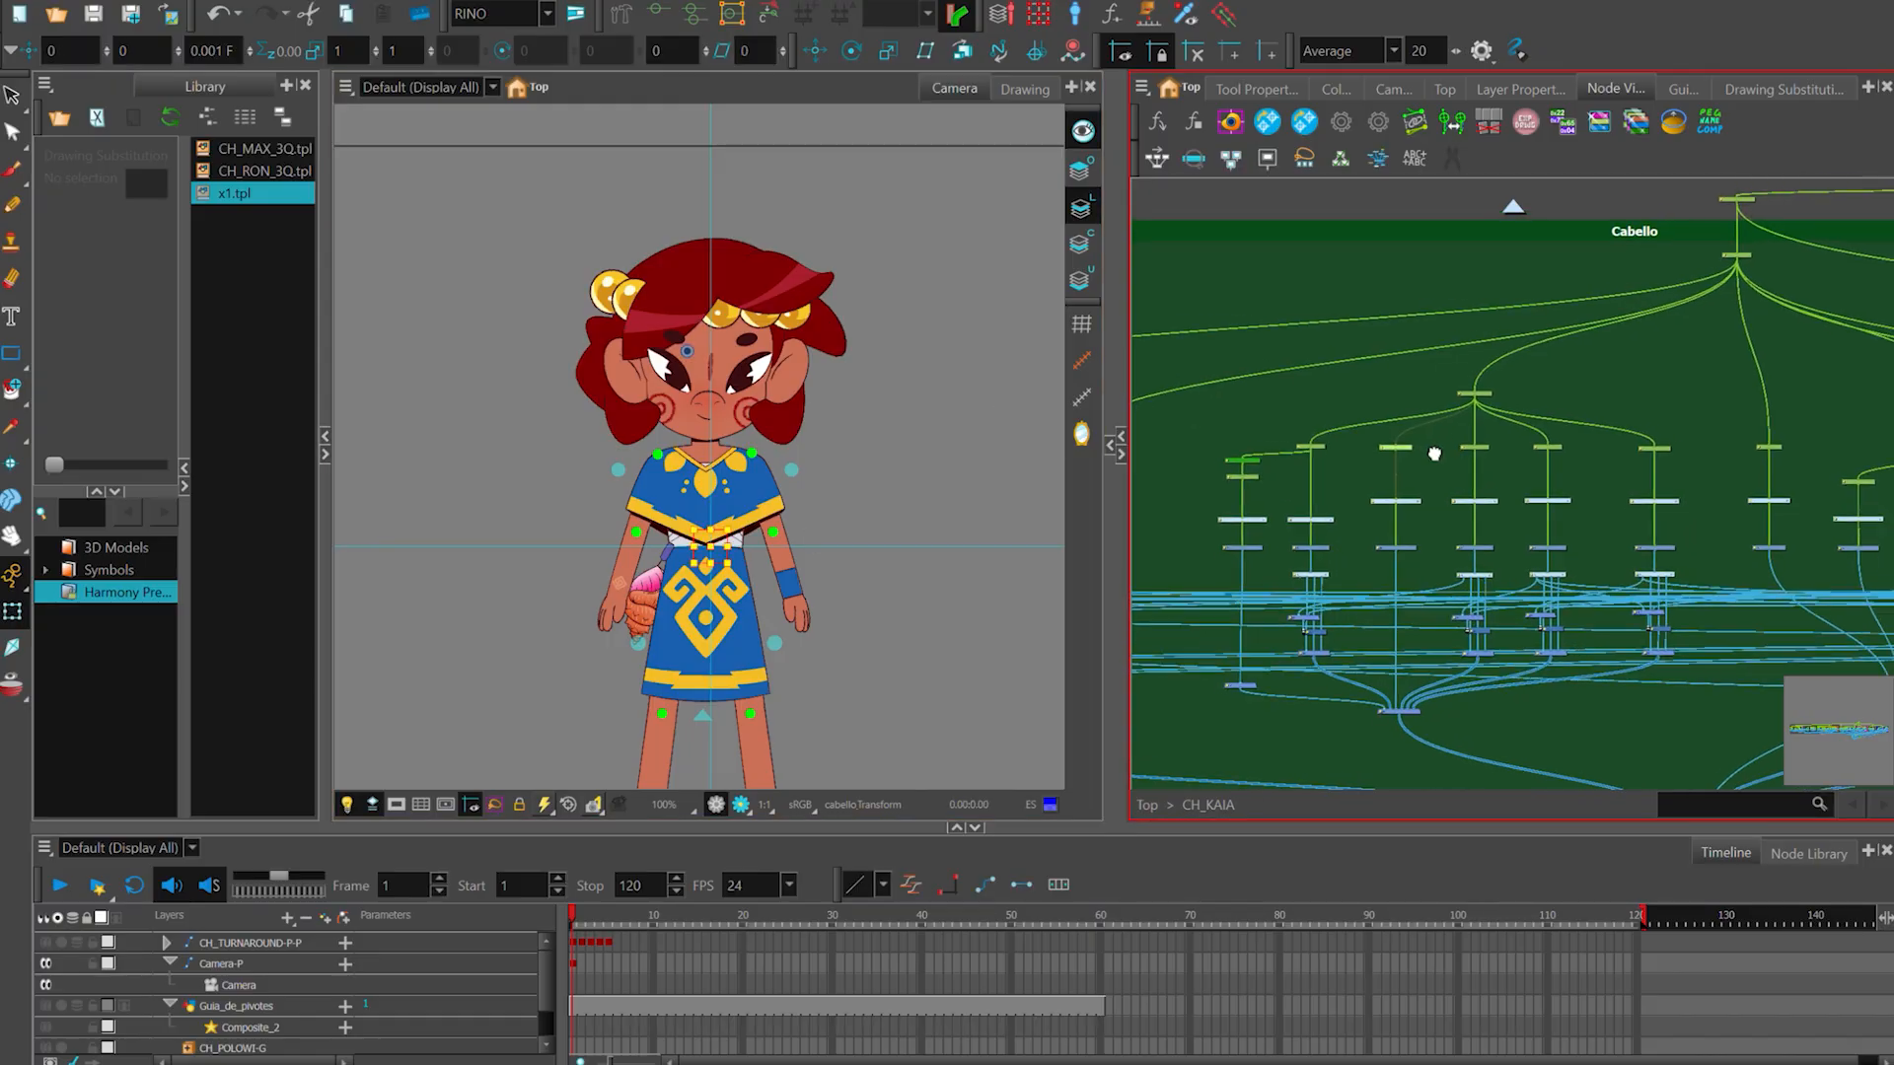
click(1476, 399)
click(1422, 449)
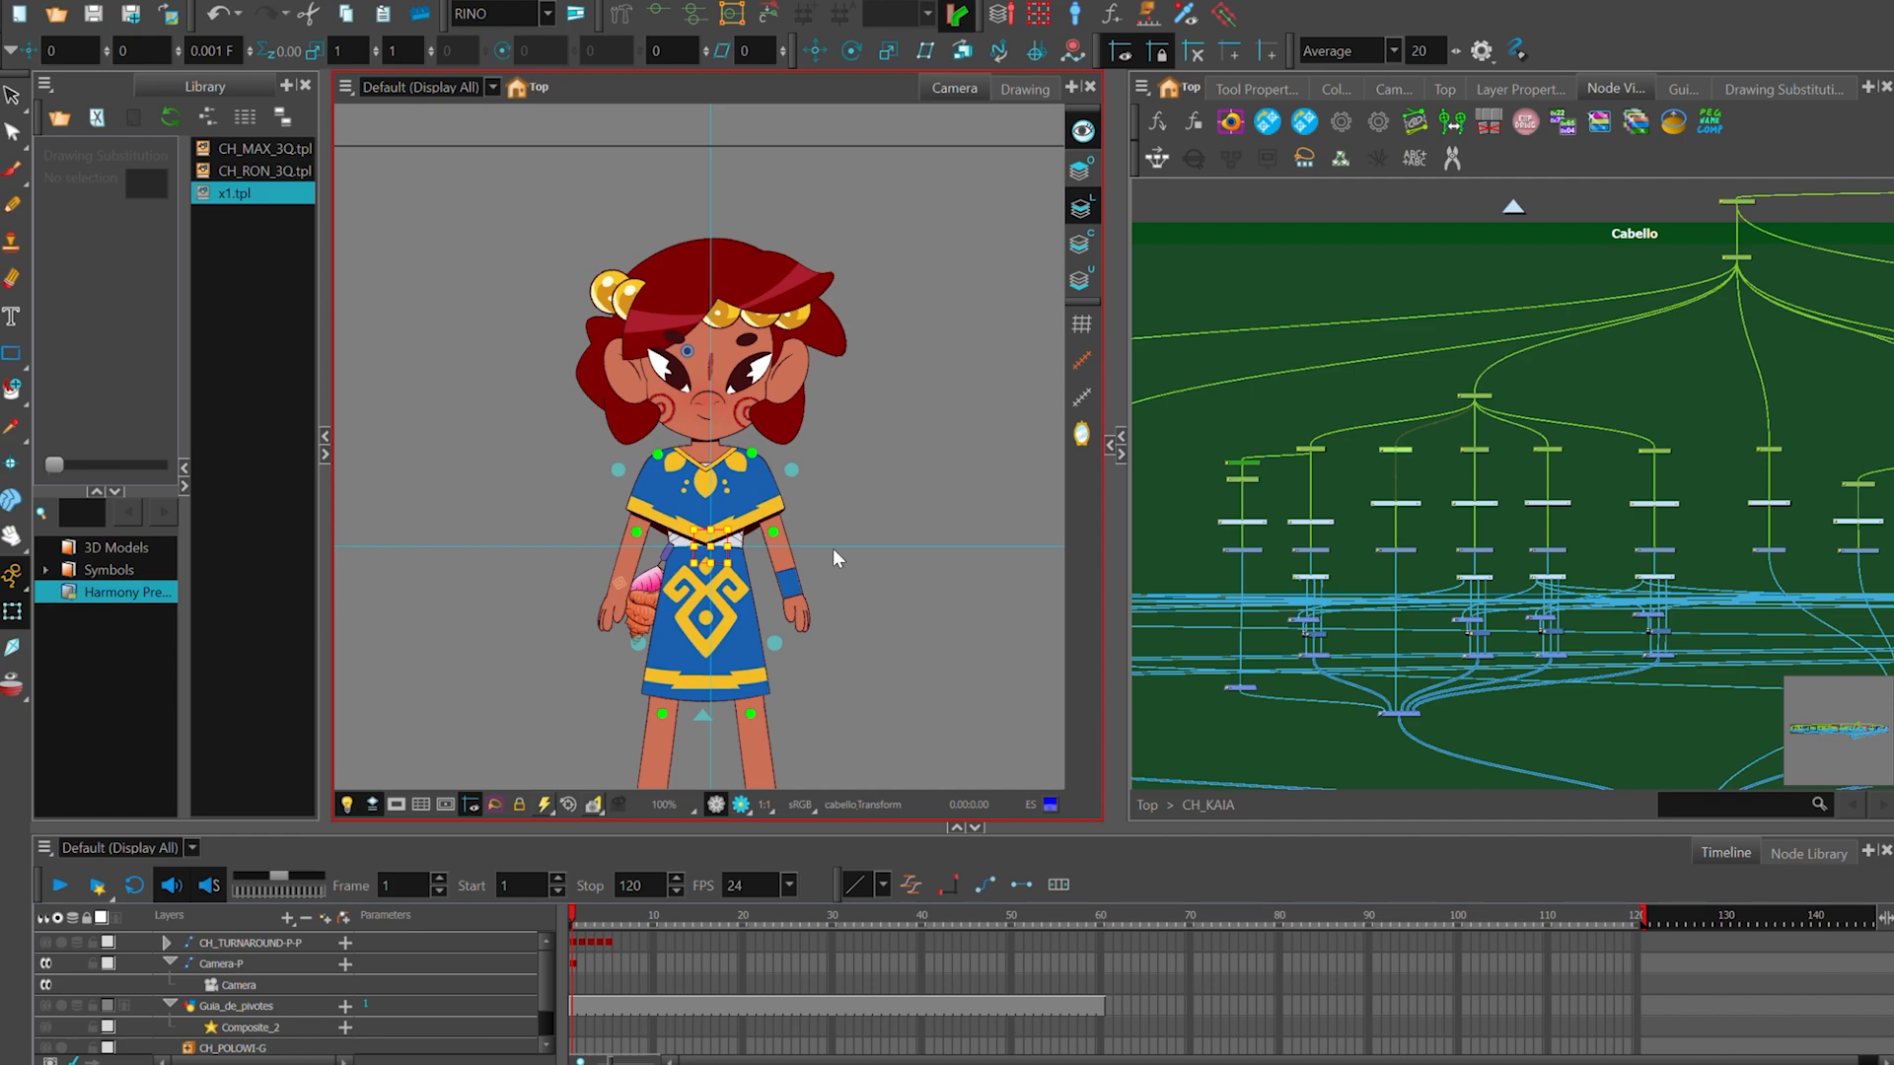
click(1578, 445)
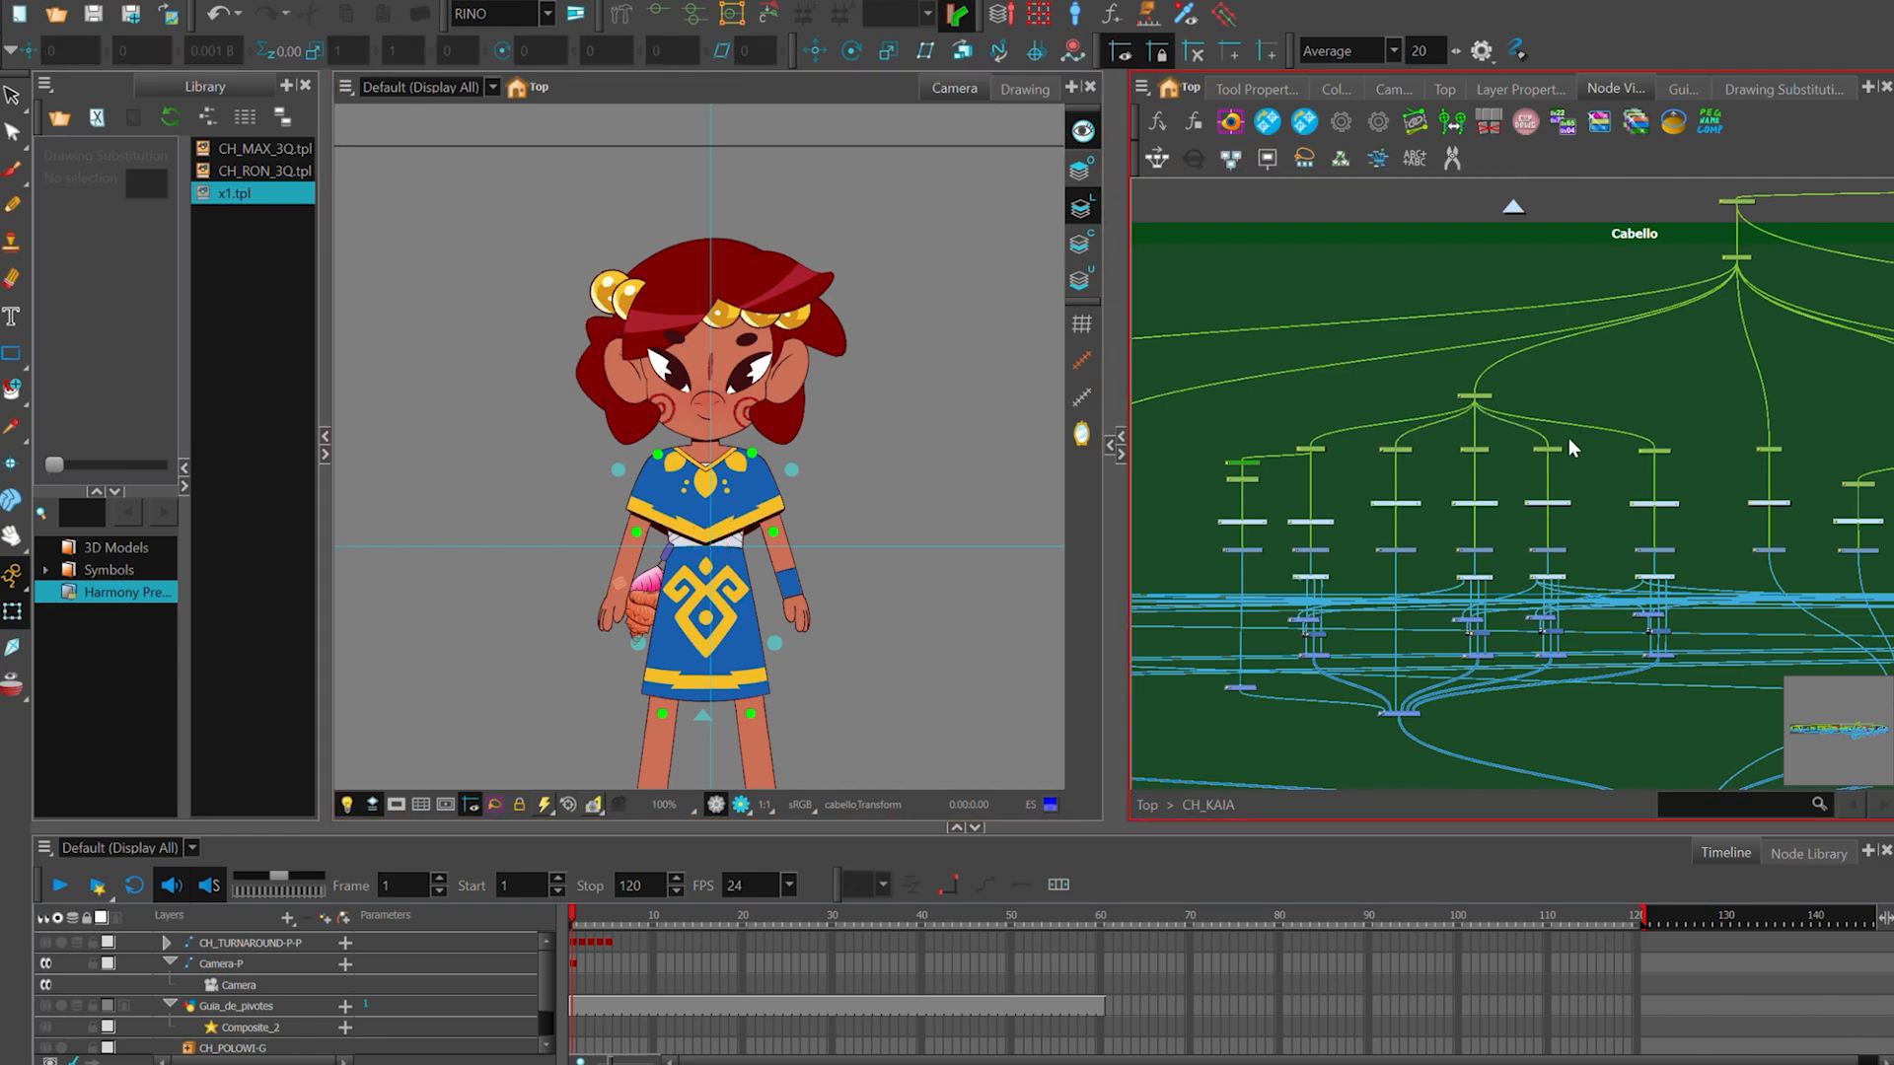
click(1550, 449)
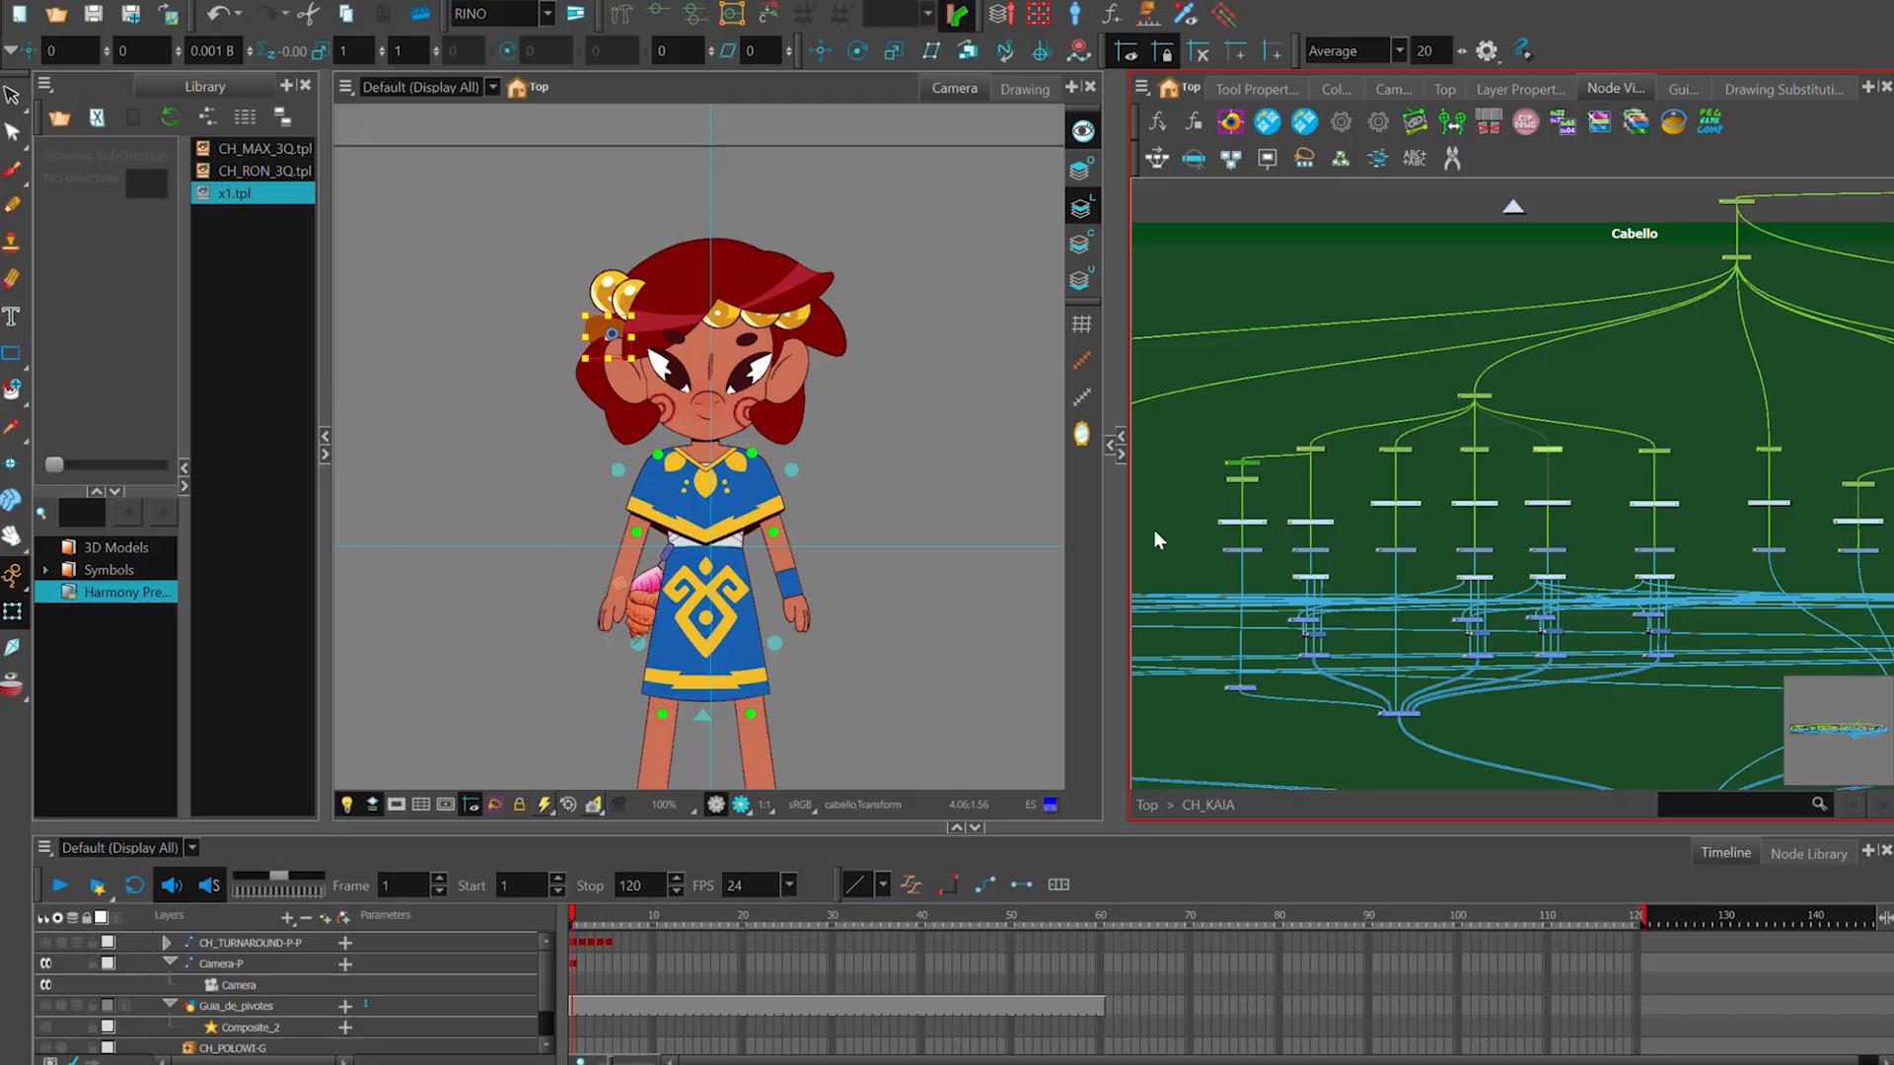
scroll(608, 336, up, 1)
scroll(604, 403, down, 1)
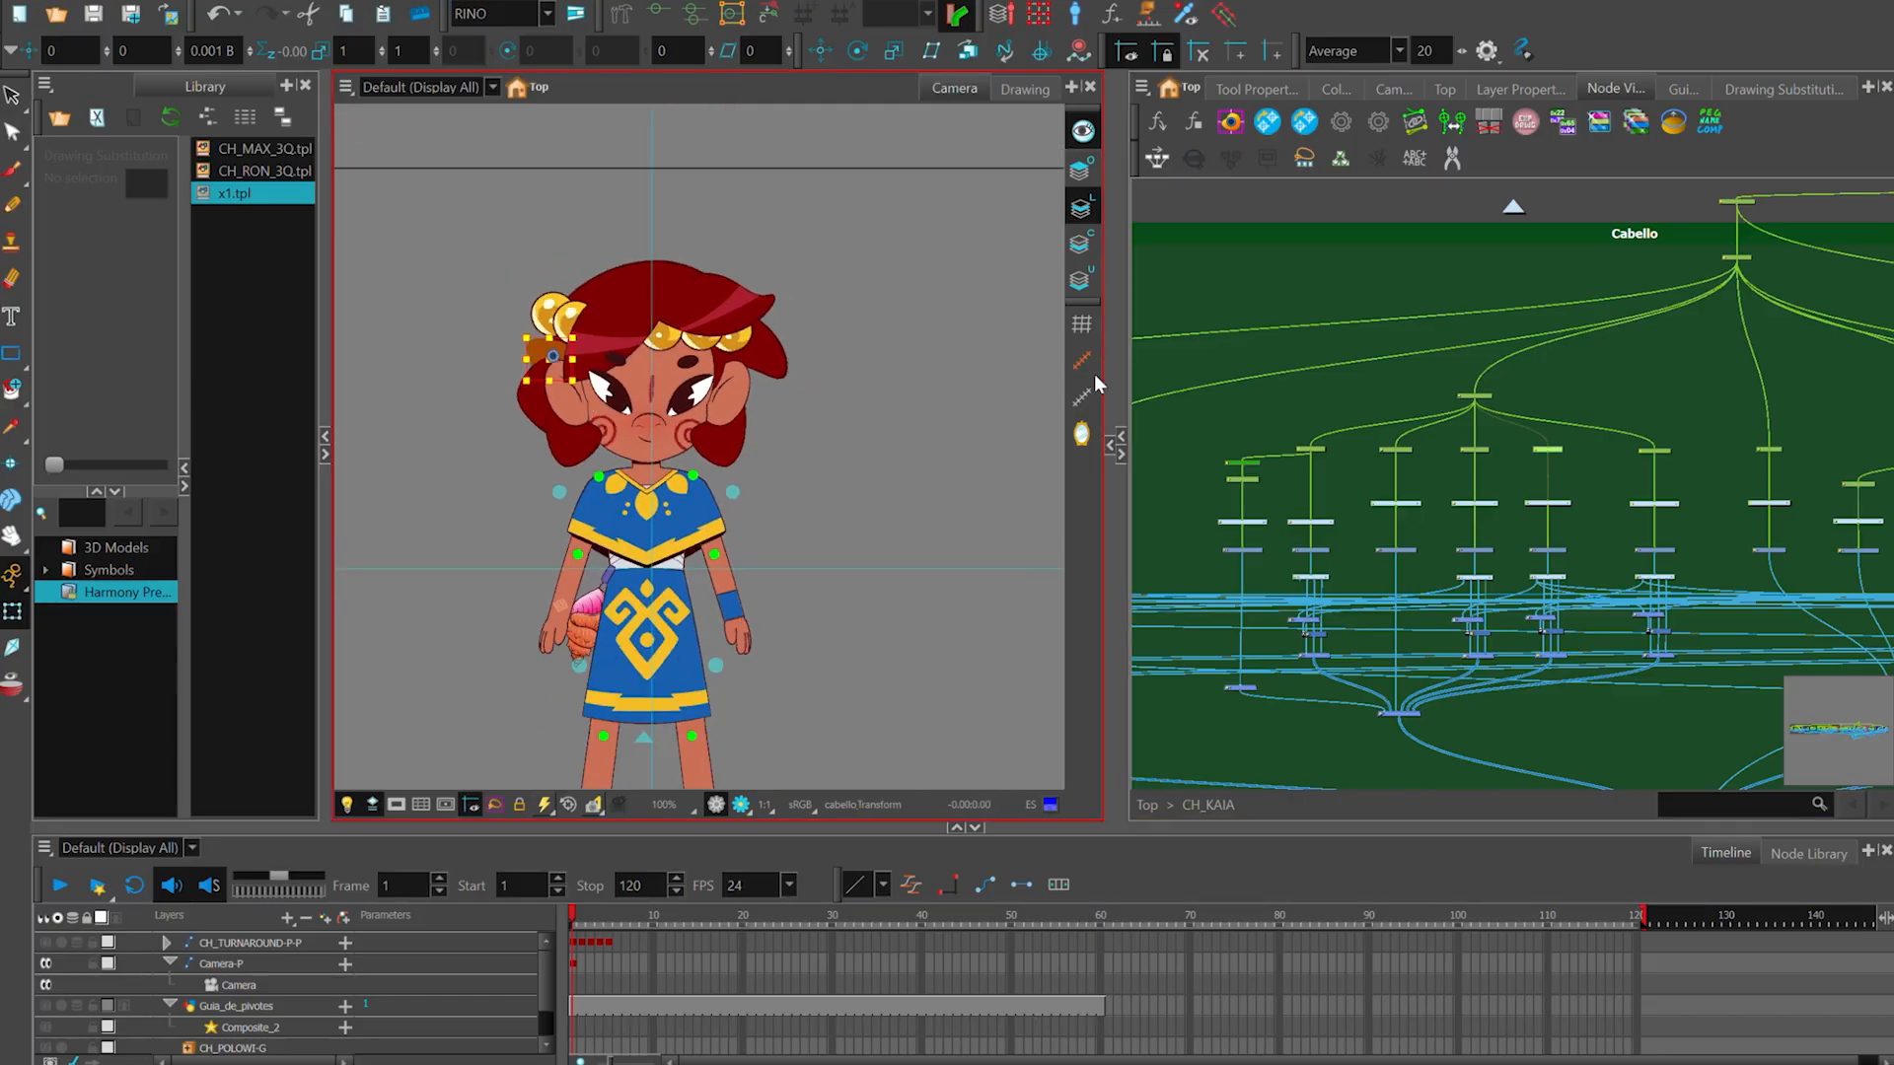
- Show the complete CH_KAIA node network and select all its nodes, with the whole character visible in the camera view
scroll(1556, 418, down, 10)
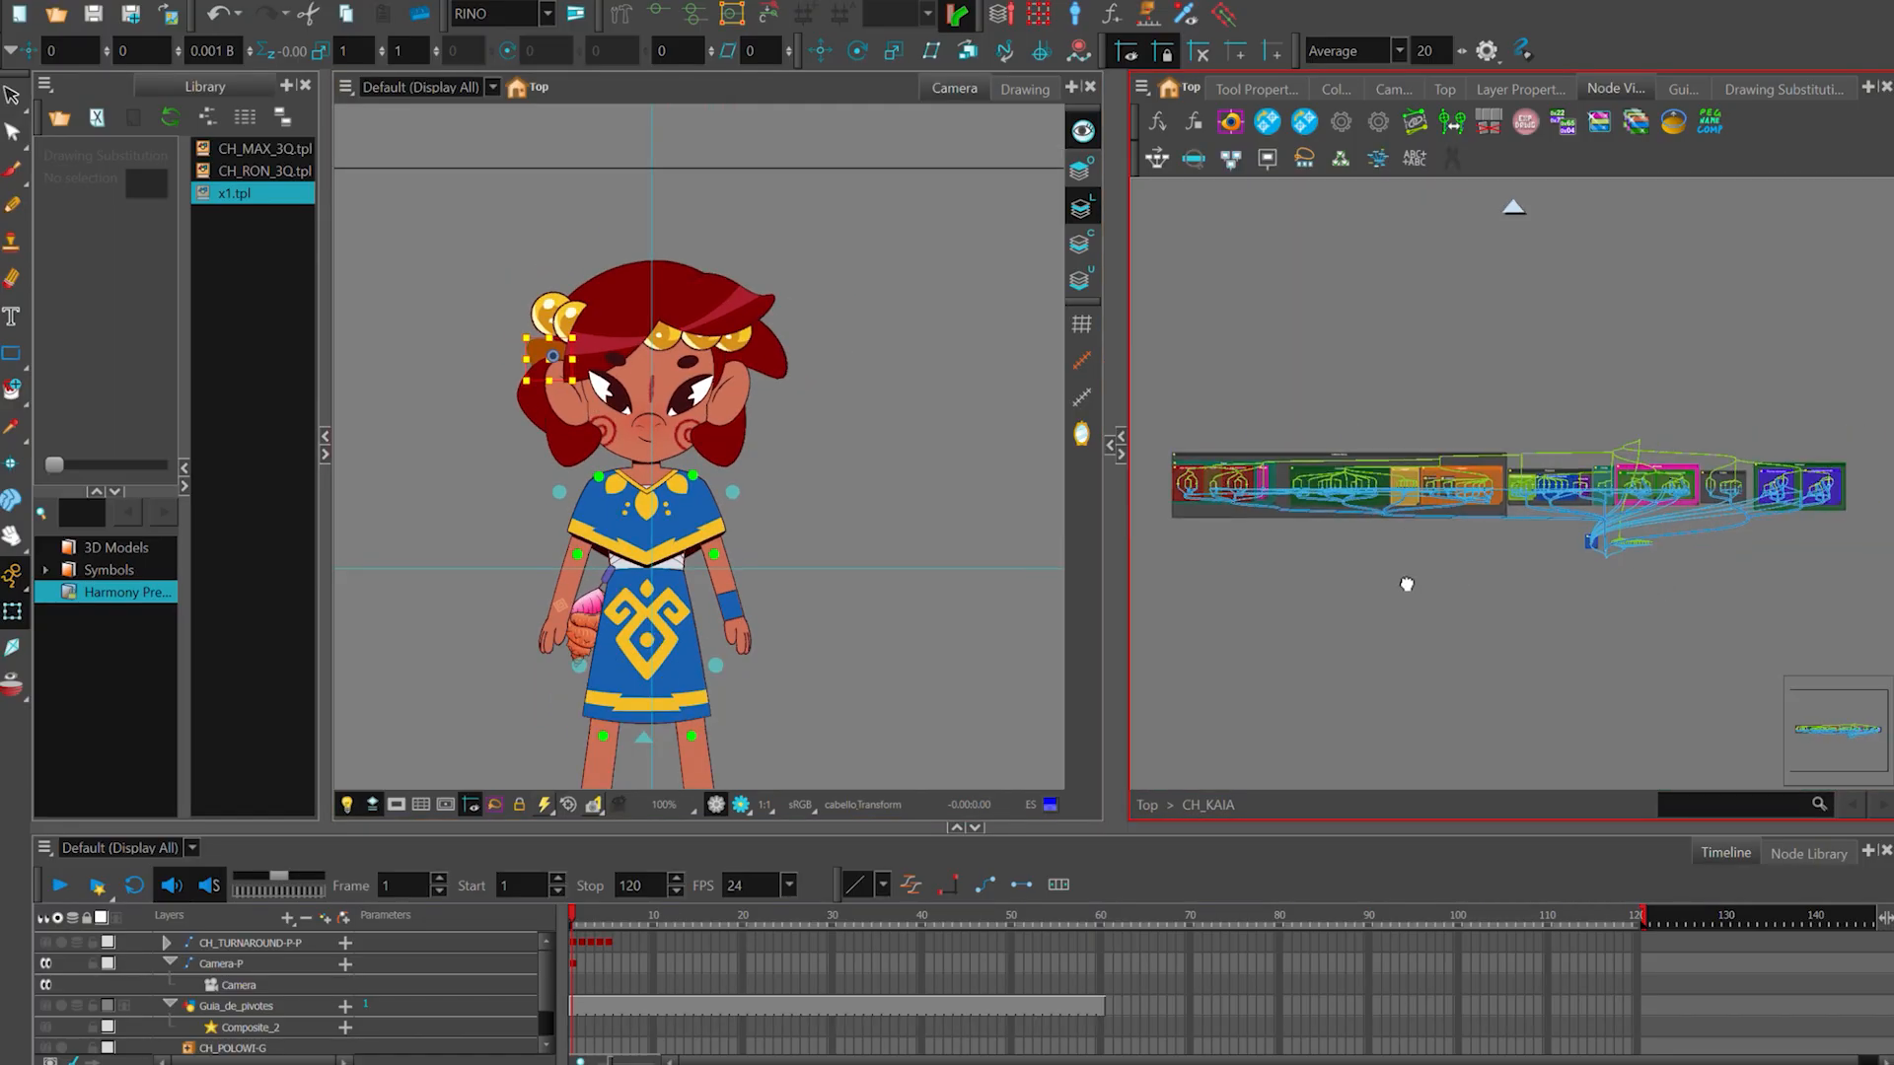
scroll(1407, 584, down, 1)
drag(1570, 607, 1511, 608)
scroll(1624, 592, up, 1)
drag(920, 646, 938, 560)
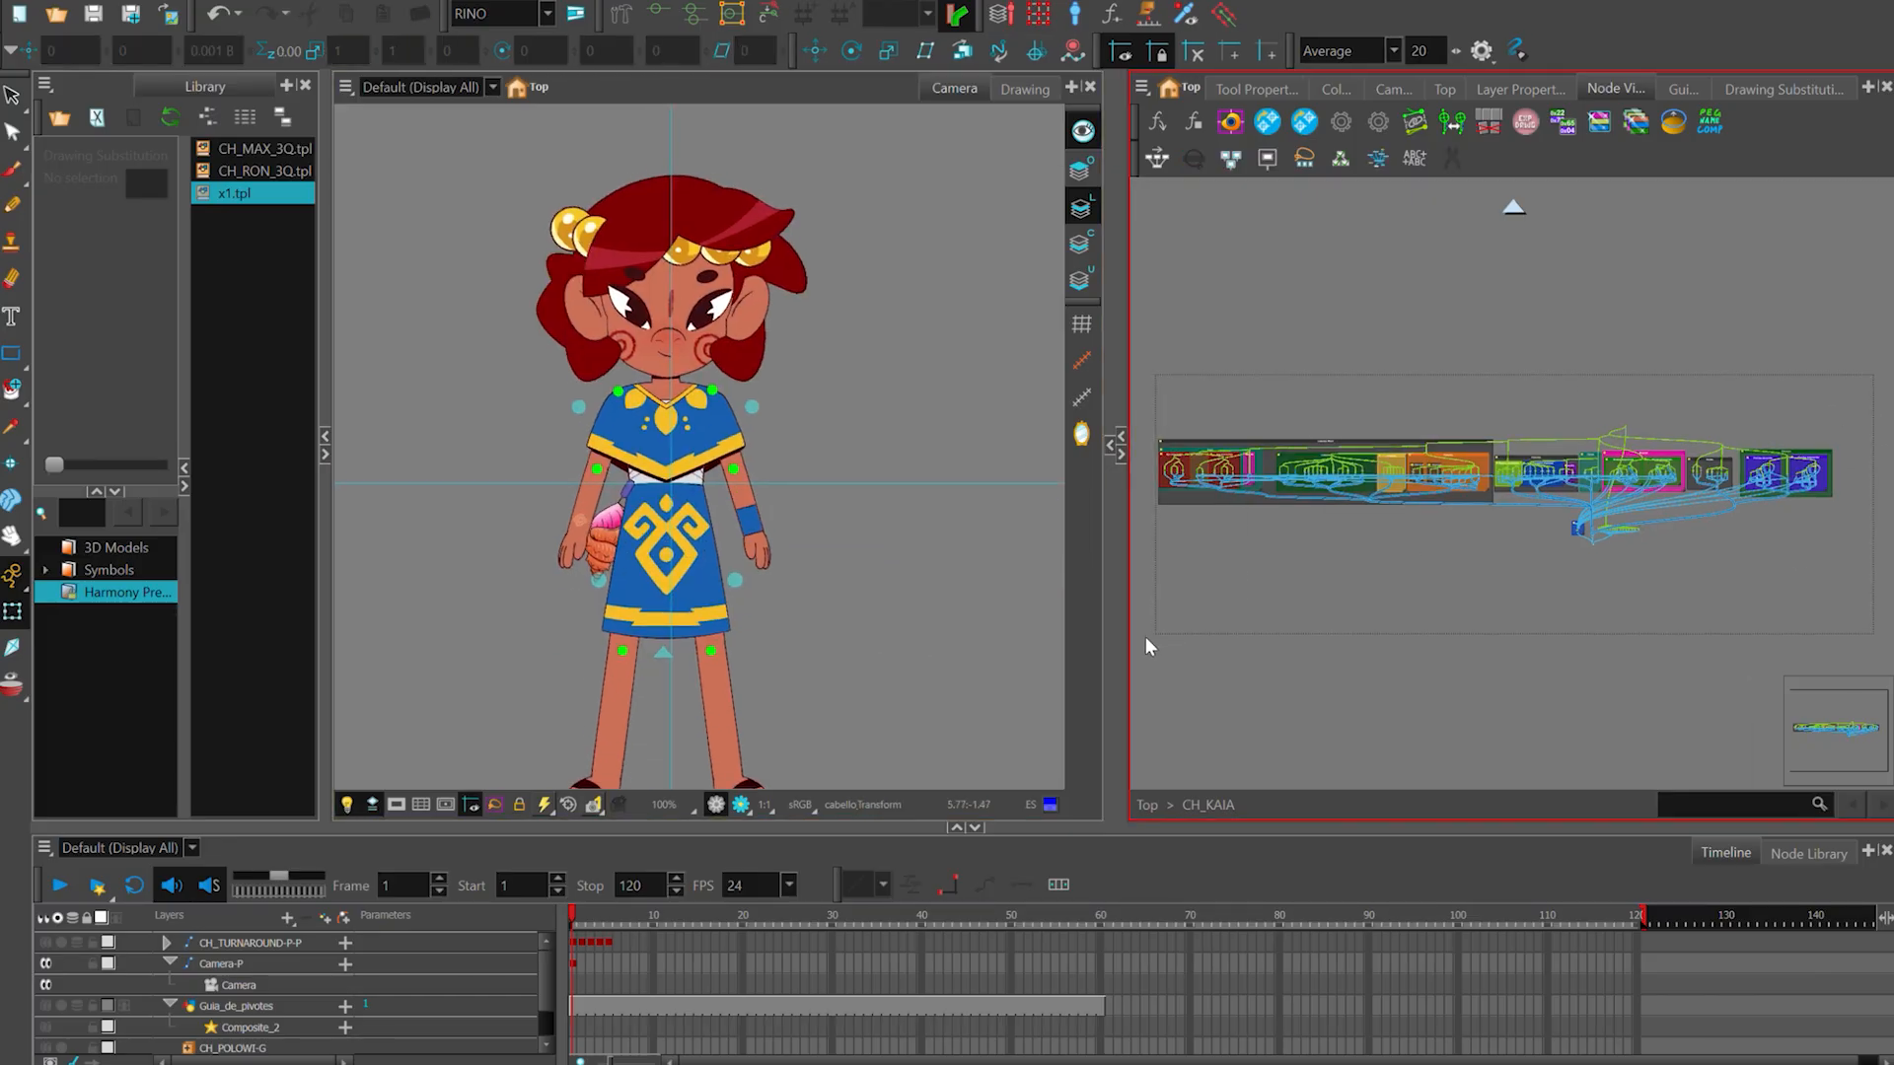
key(ctrl+a)
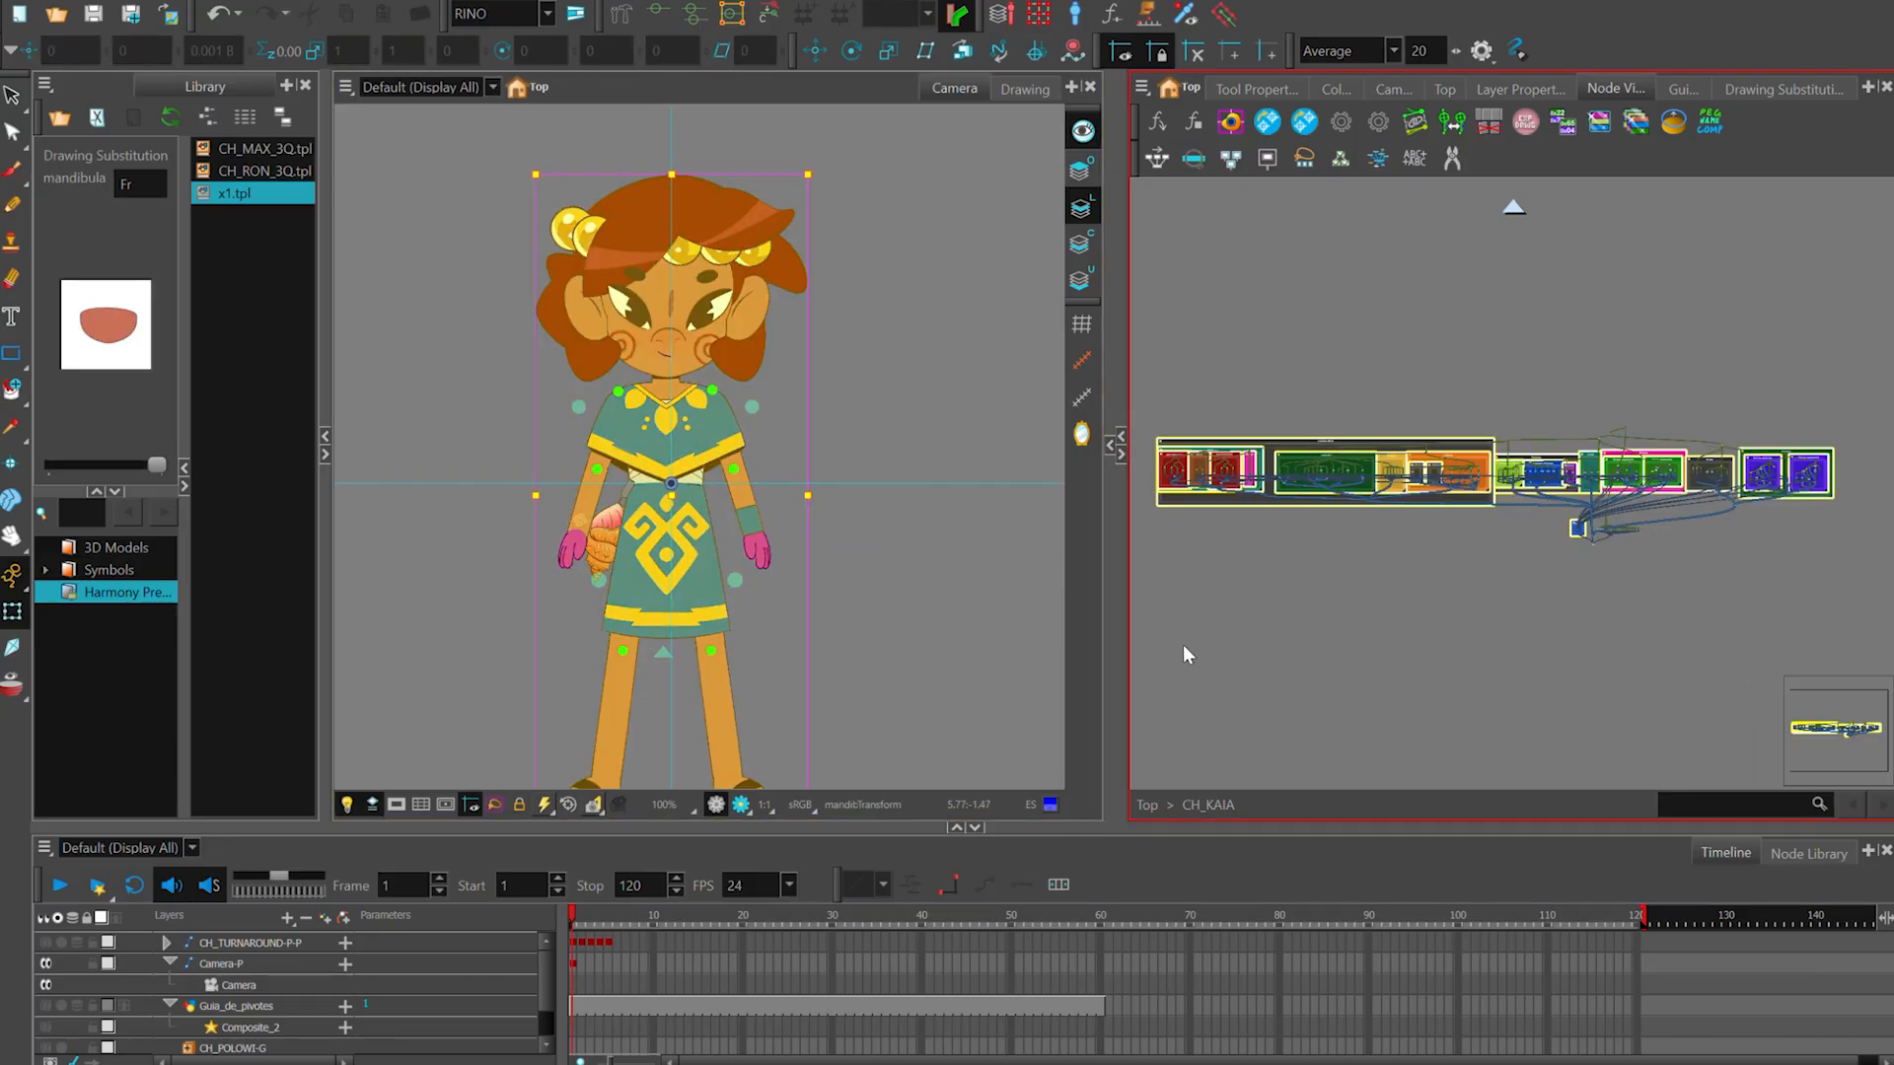
drag(1280, 680, 1291, 674)
drag(882, 496, 866, 464)
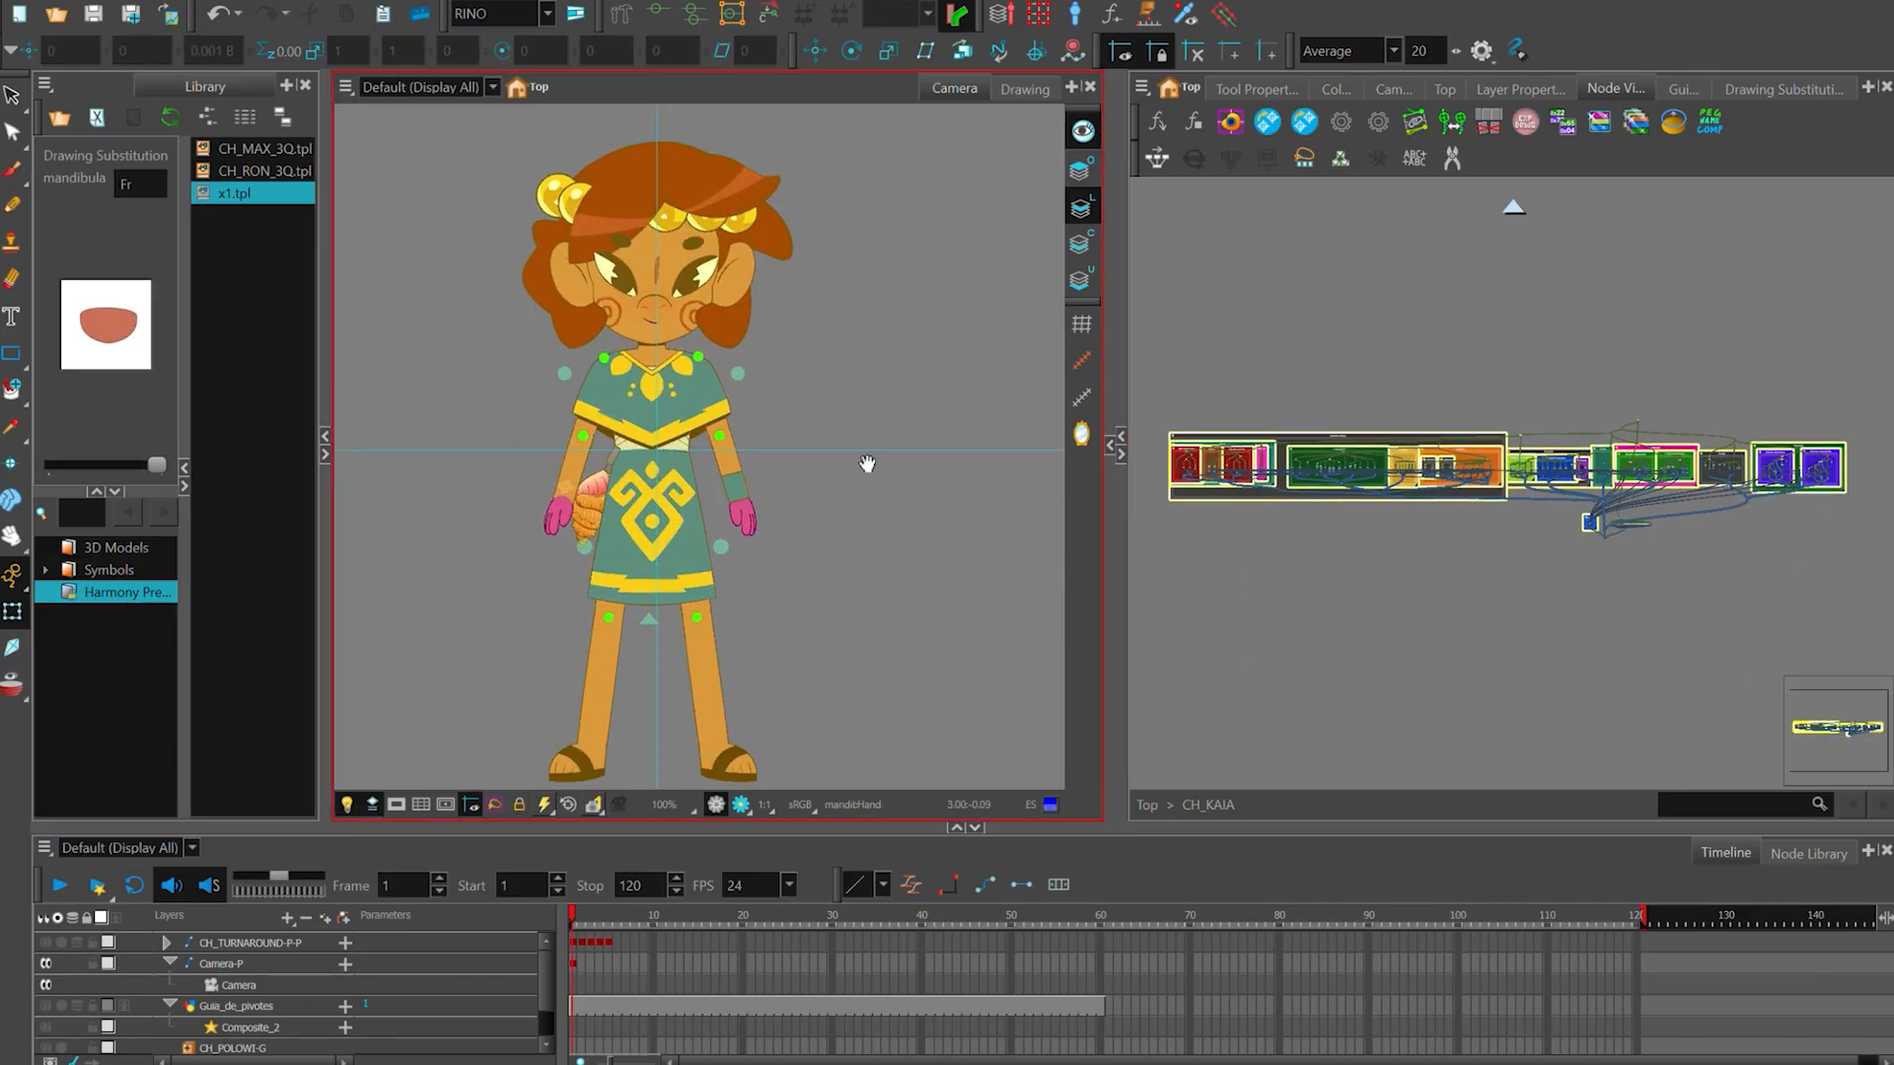
drag(675, 524, 682, 493)
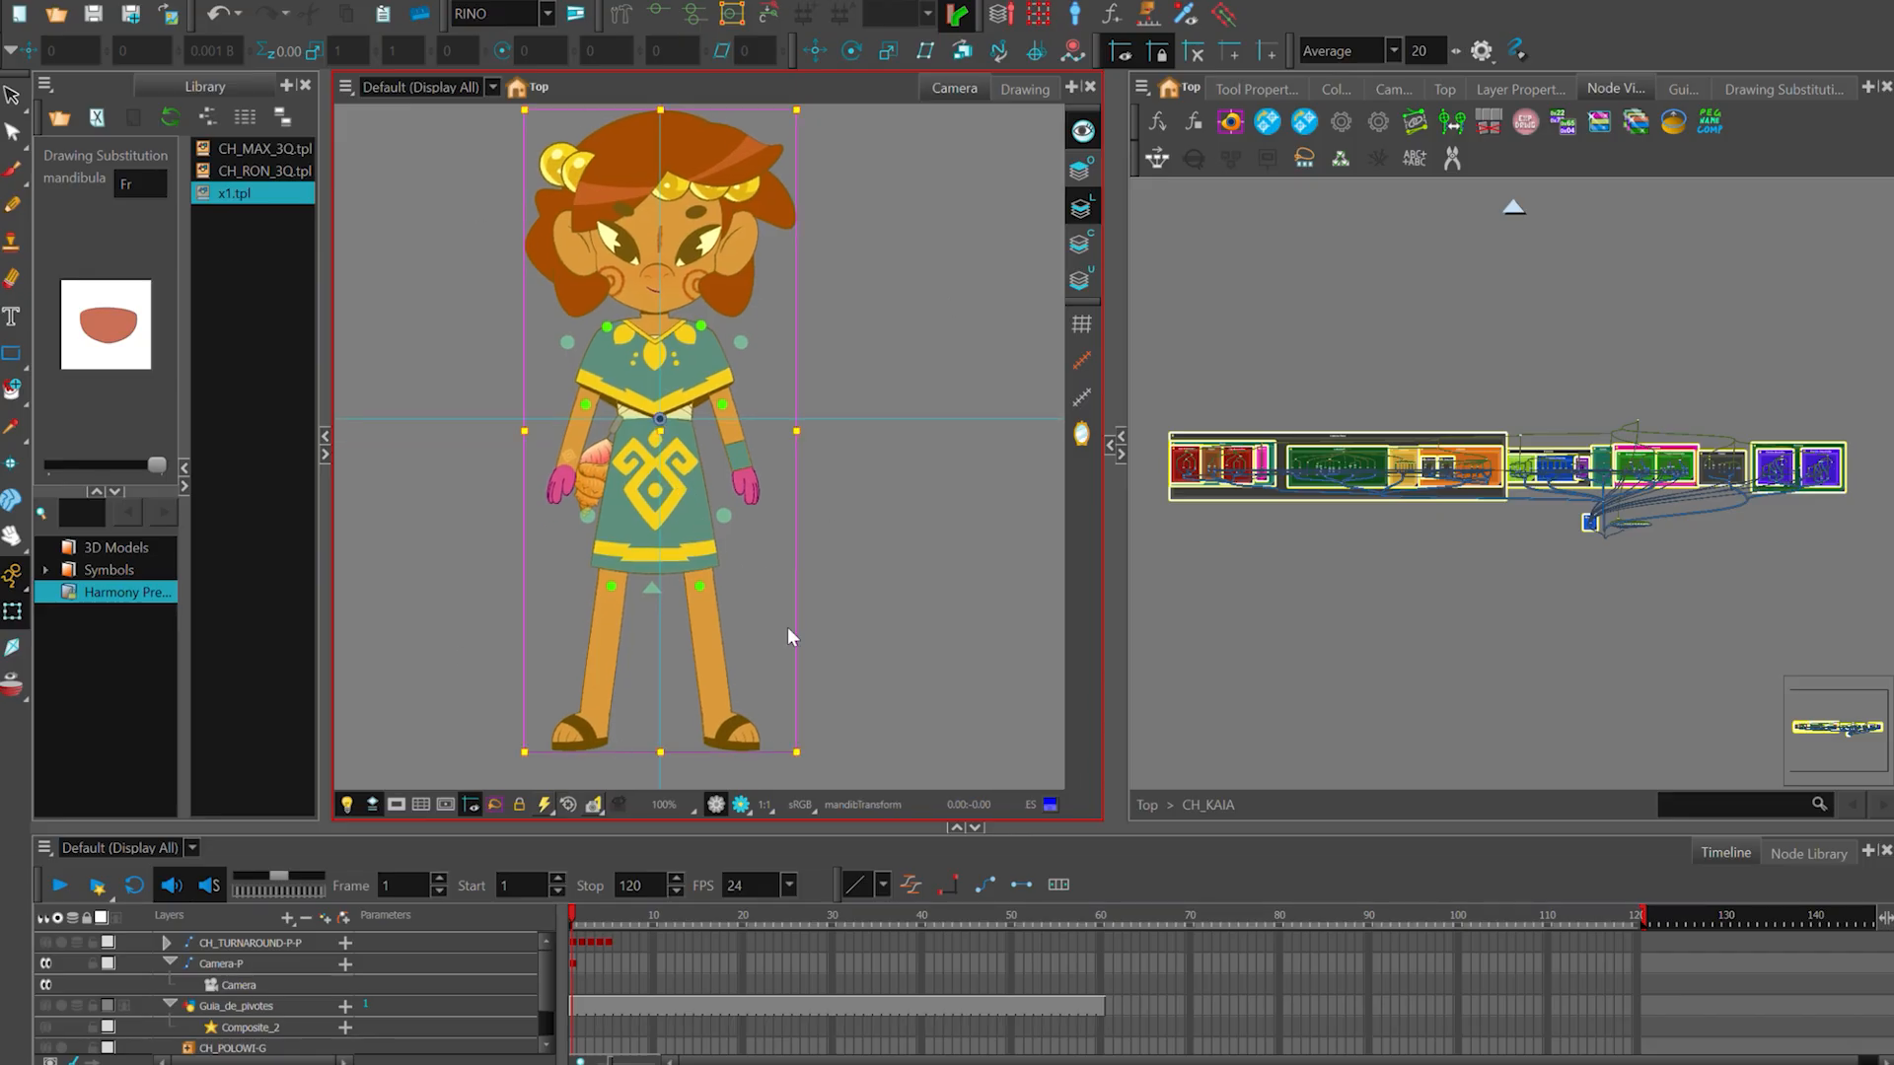
- Clear the node selection, select every node of the CH_KAIA rig again, and deselect everything
click(1298, 522)
drag(1120, 657, 1215, 653)
drag(1617, 682, 1547, 693)
click(1547, 714)
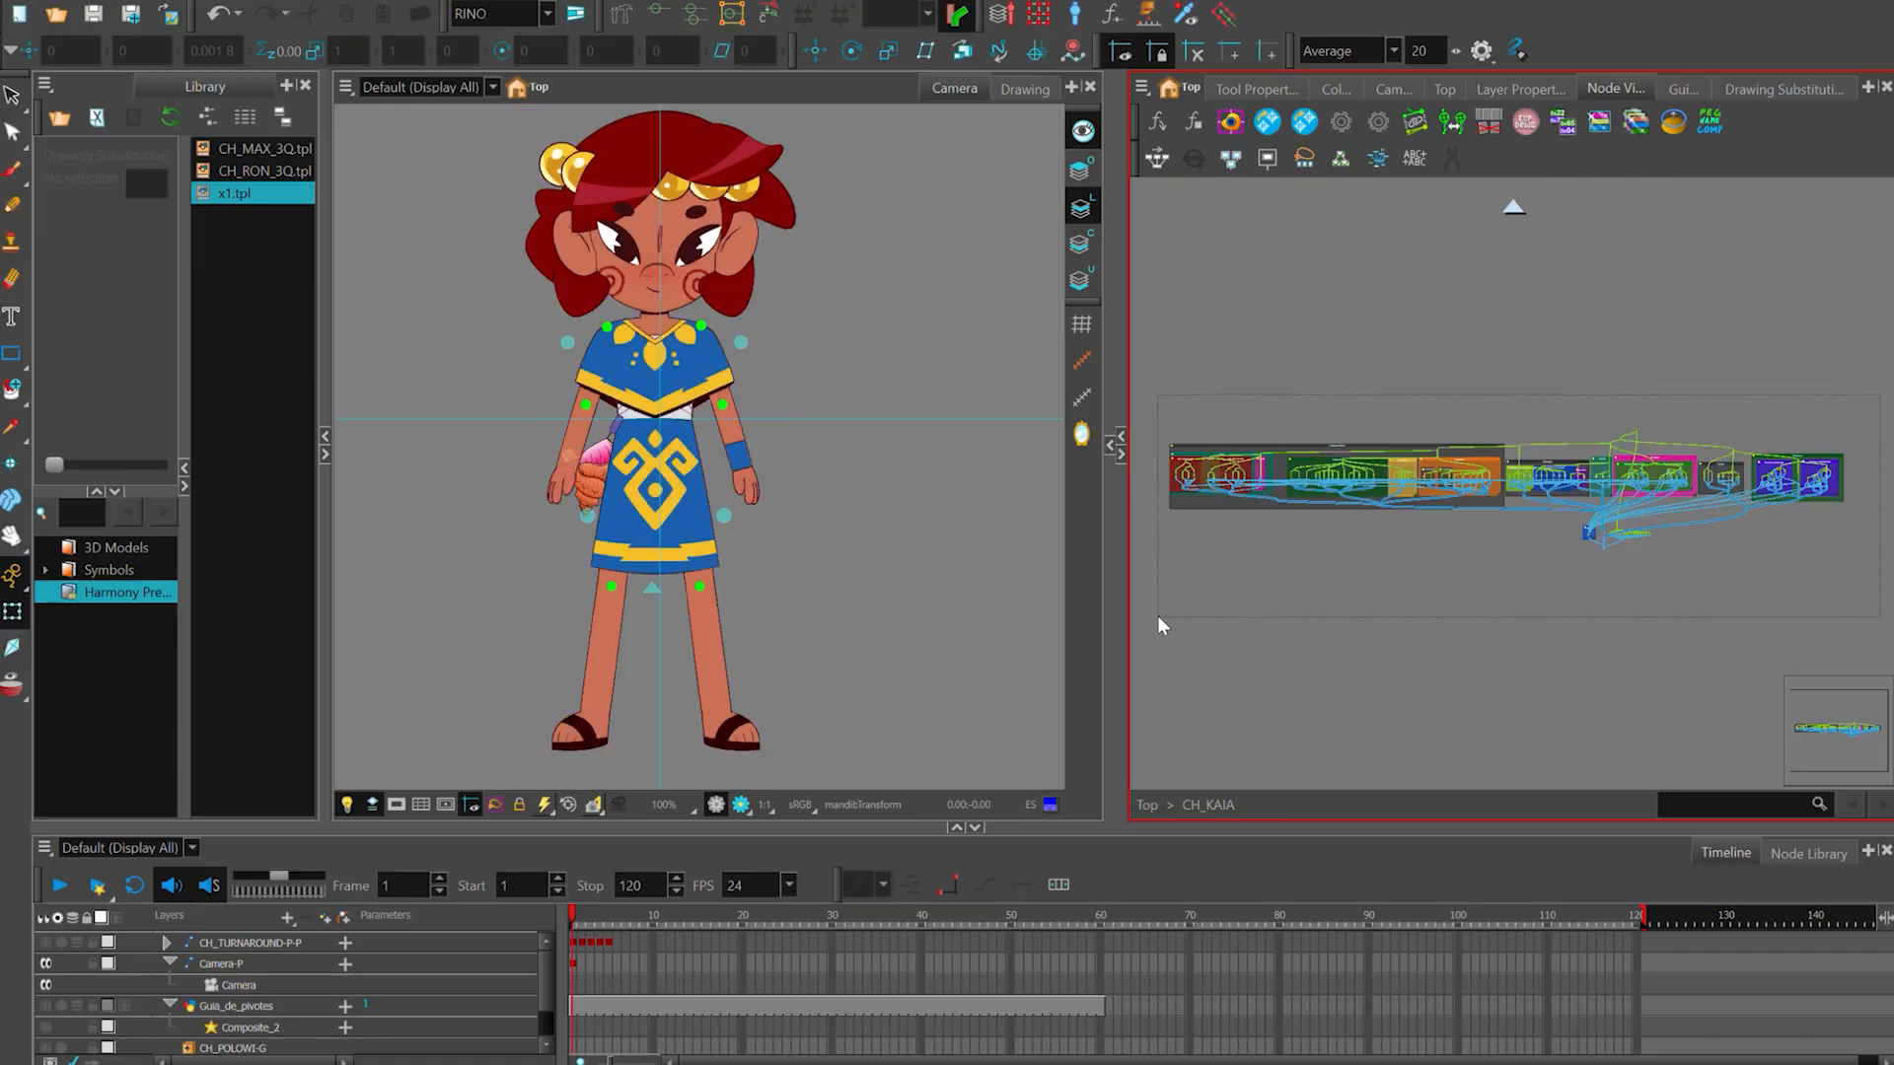
key(ctrl+a)
drag(1315, 665, 1331, 668)
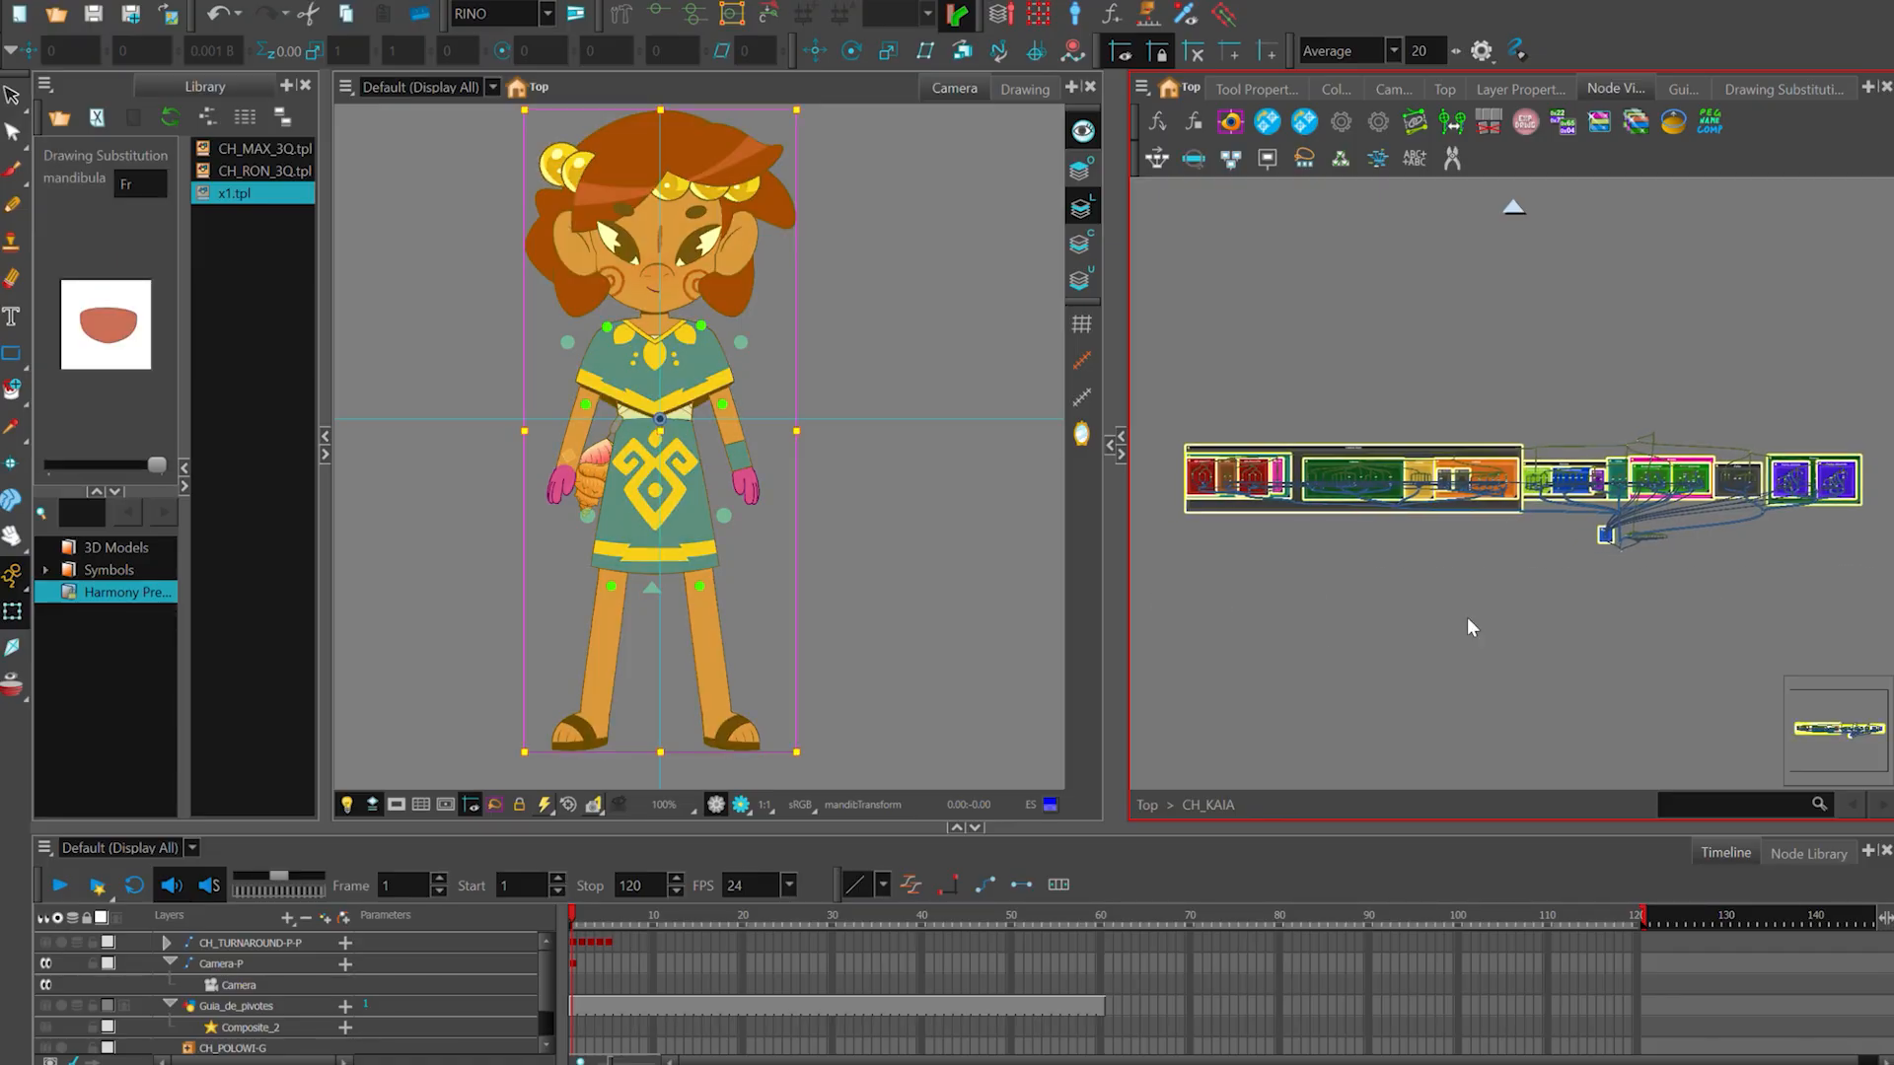
drag(685, 211, 687, 223)
click(843, 325)
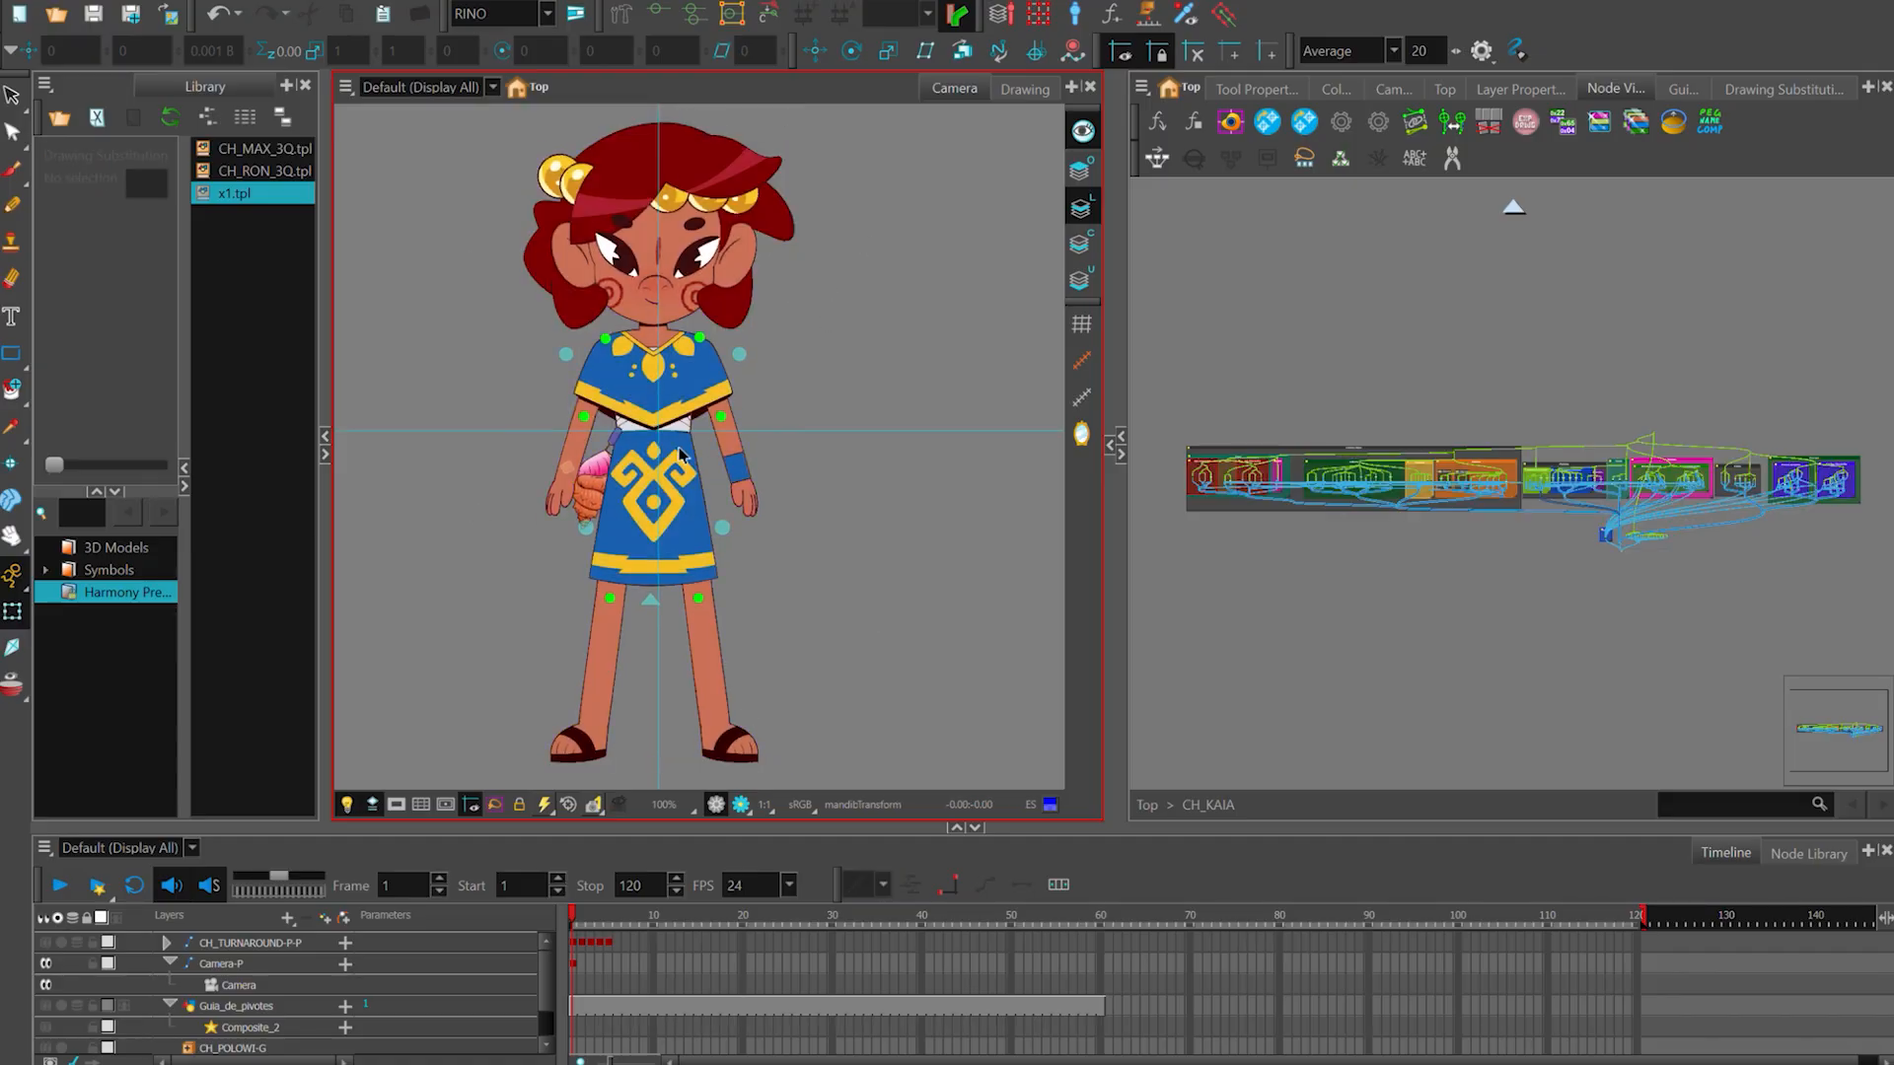
- Select the antebrazo_izq forearm and its green elbow pivot mark to inspect them up close
scroll(1387, 575, up, 5)
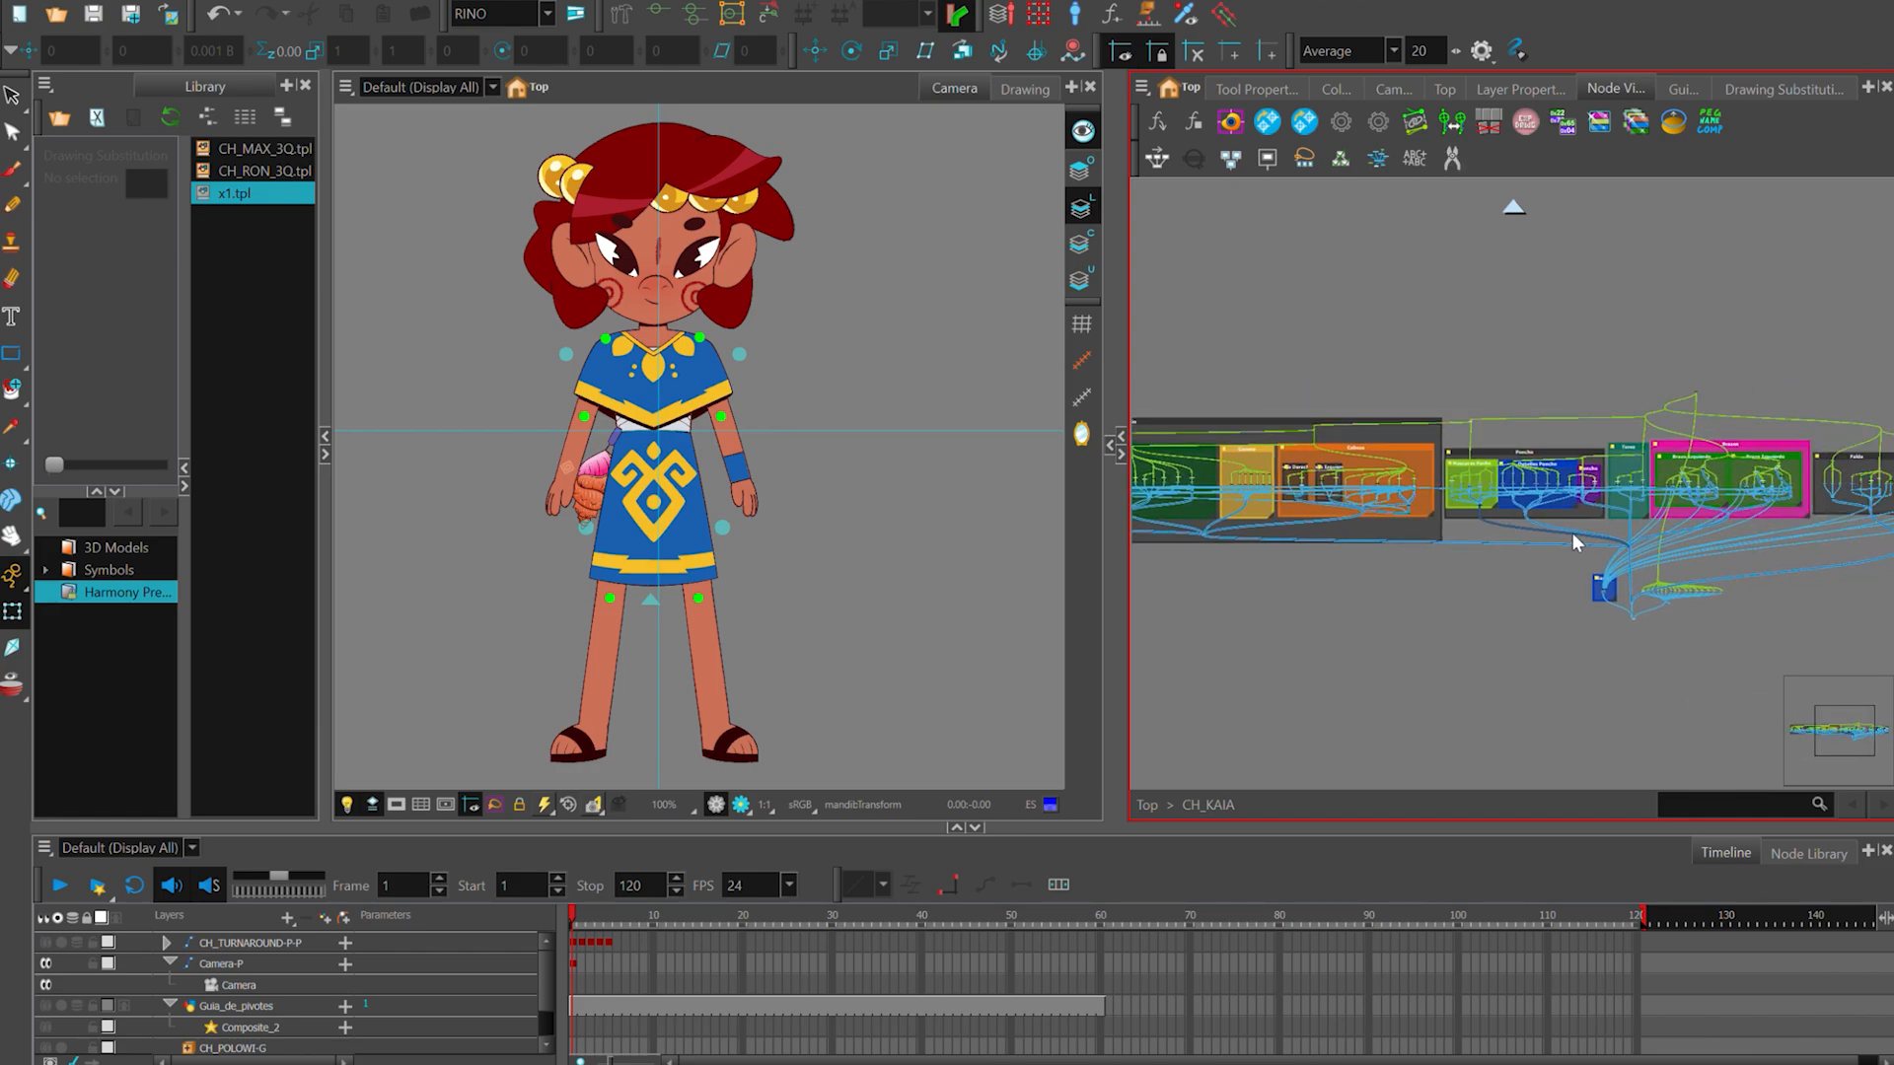
drag(1279, 597, 1496, 630)
scroll(748, 449, up, 5)
click(724, 415)
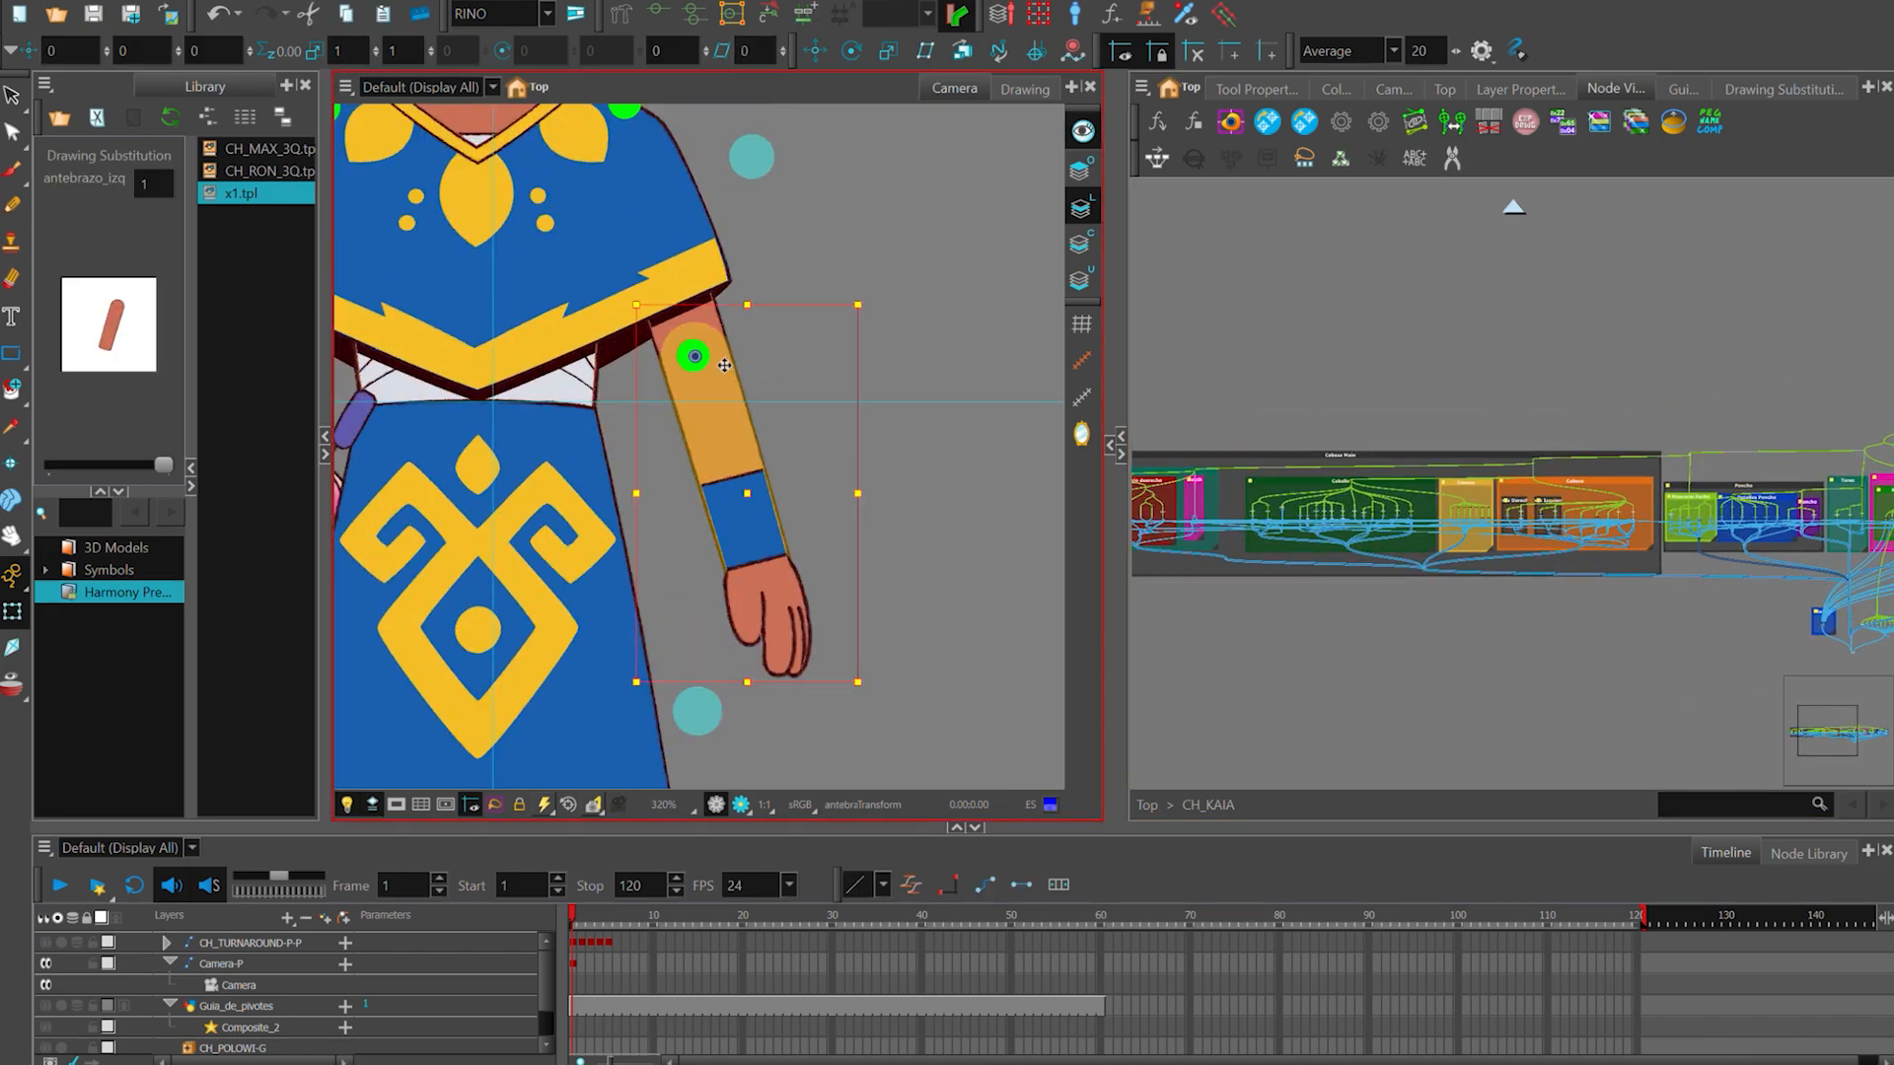
click(698, 359)
scroll(700, 383, up, 3)
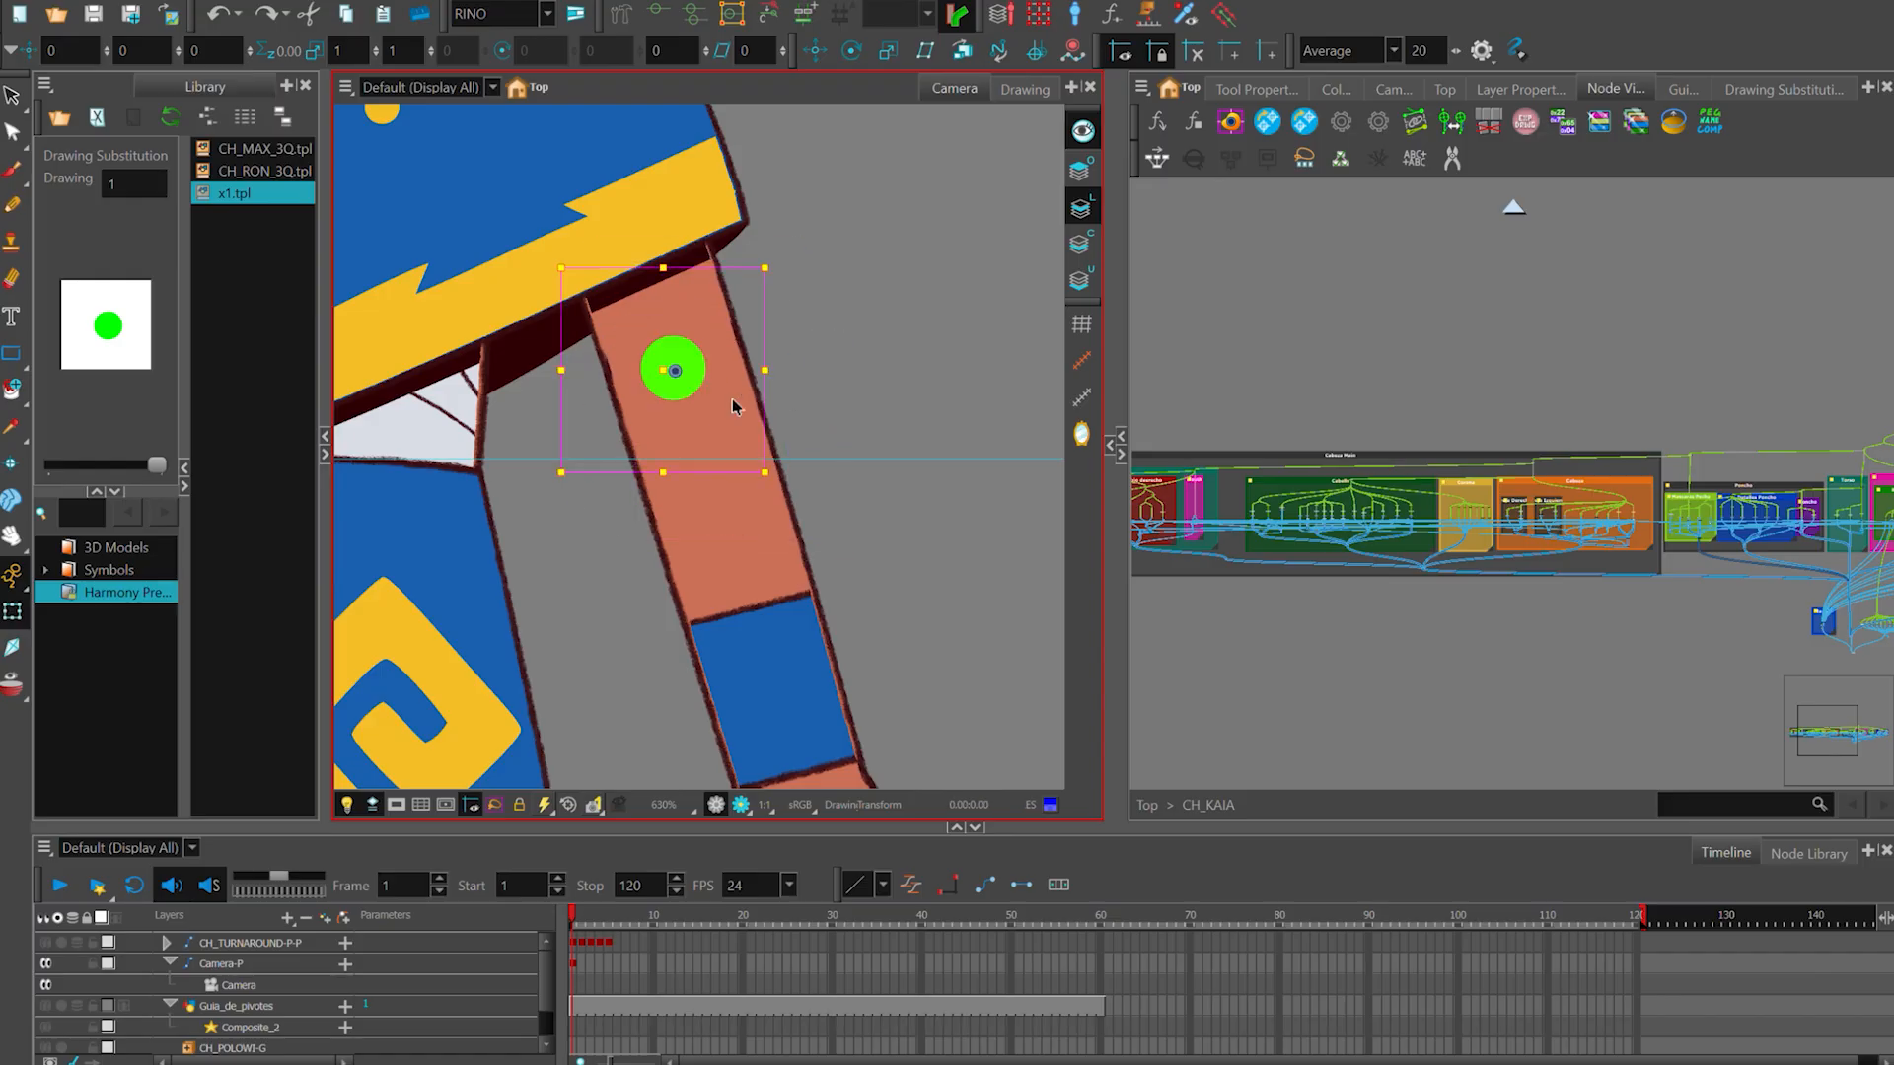
scroll(1452, 555, up, 1)
scroll(583, 446, up, 1)
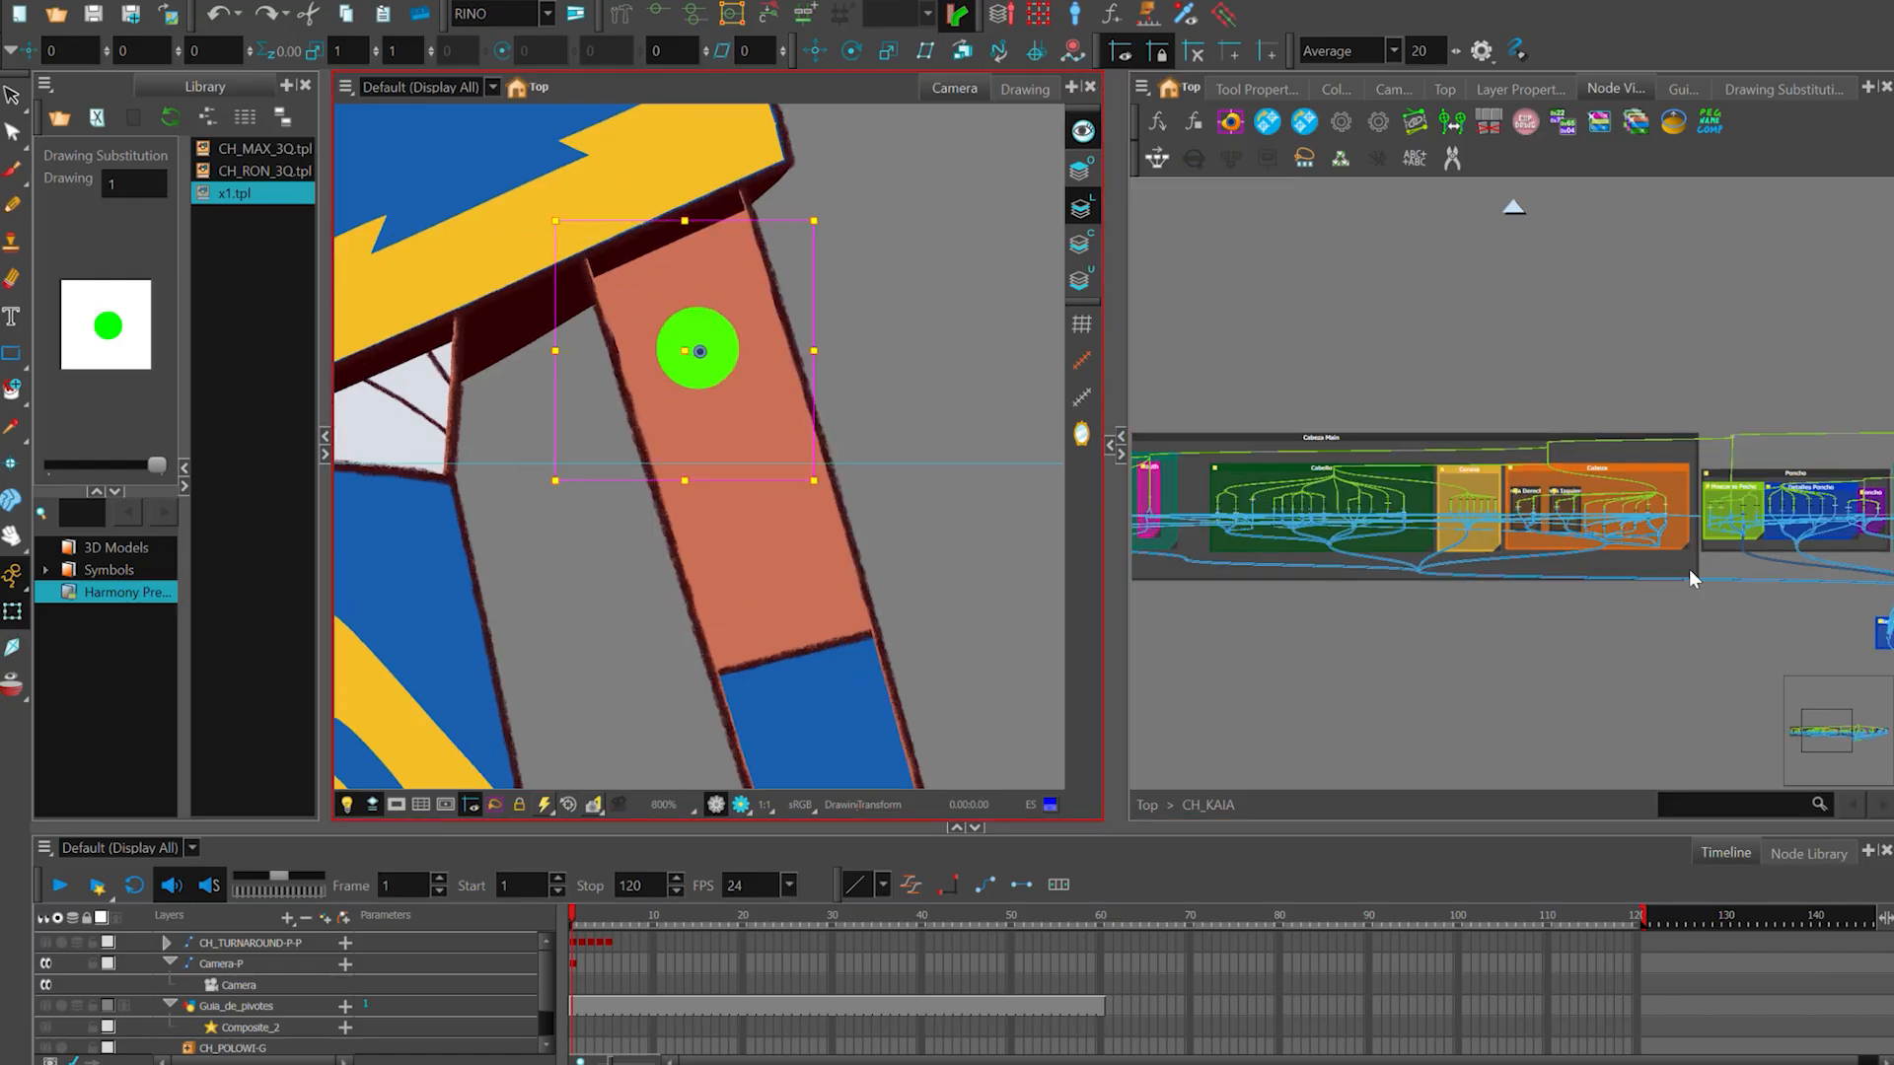
- Examine how pegs, drawings and composites connect inside the orange Cabeza backdrop, and clear the selection
scroll(1625, 538, up, 5)
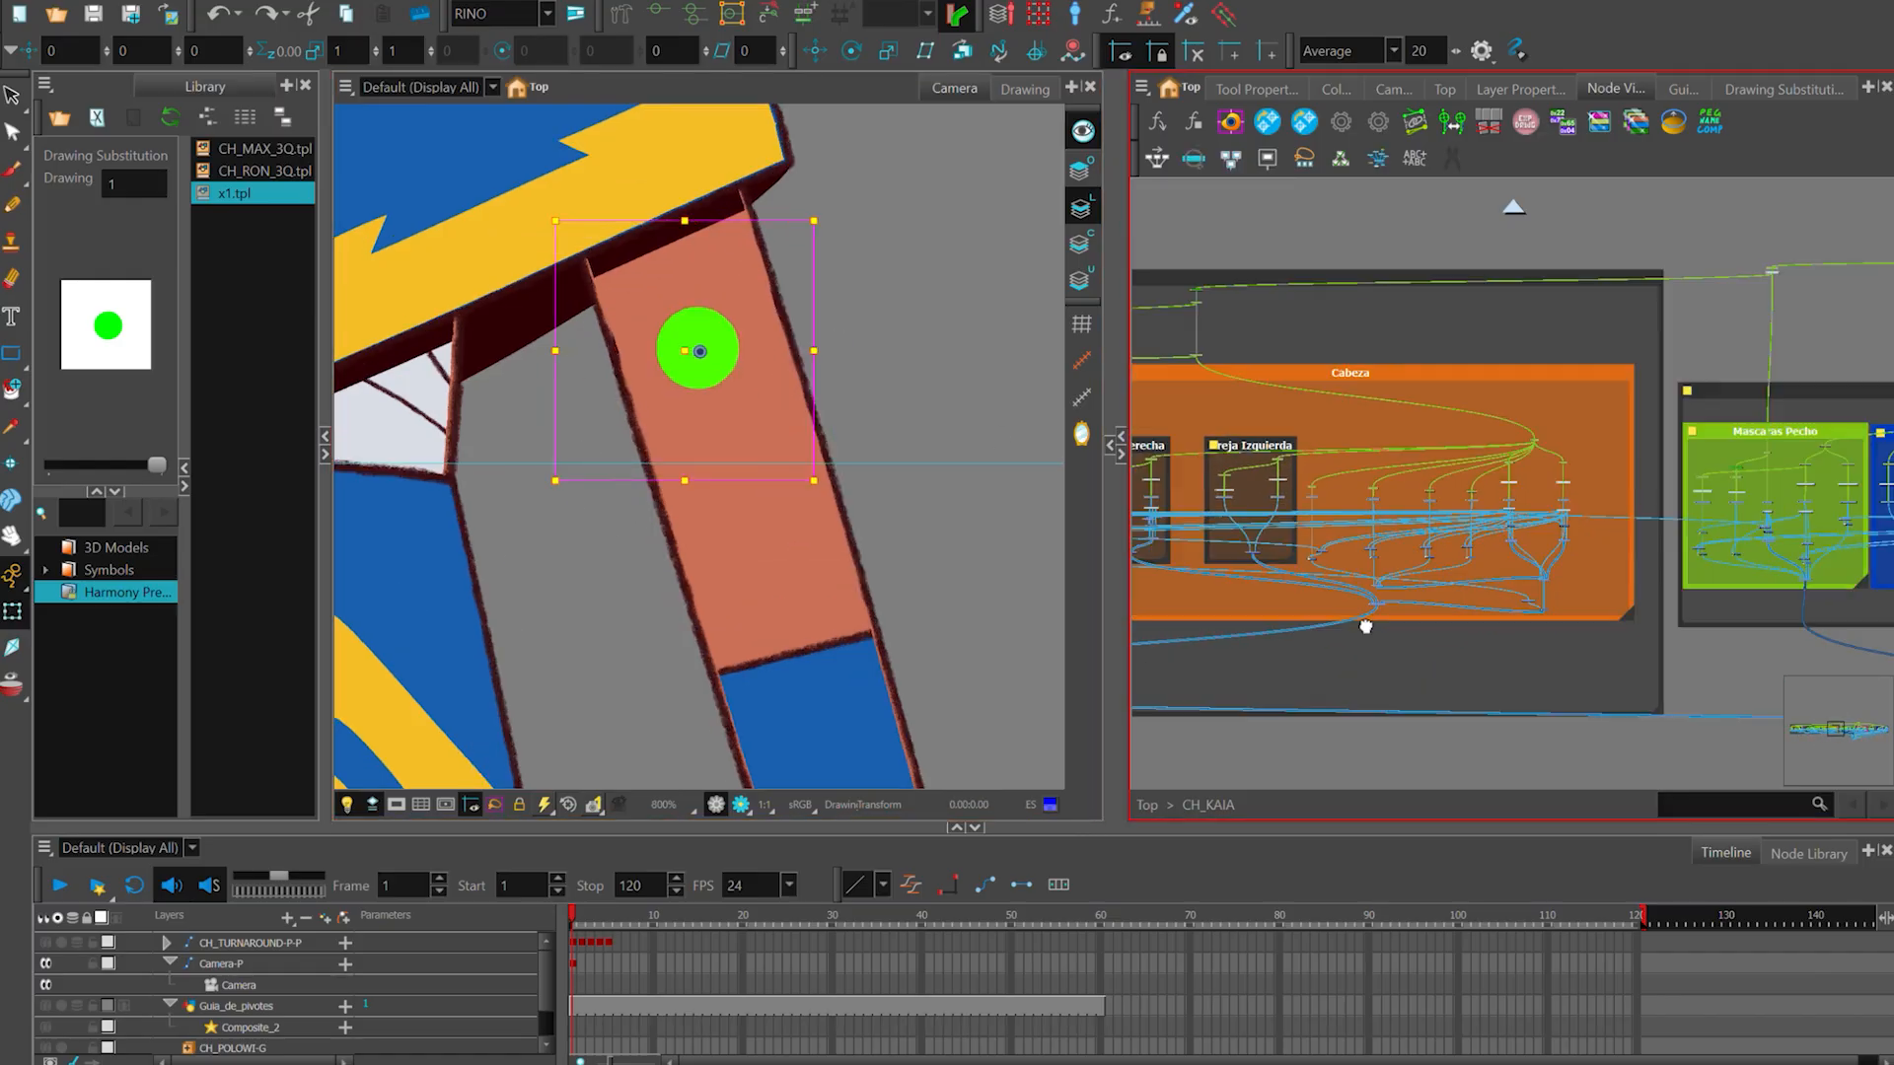
scroll(1365, 628, up, 5)
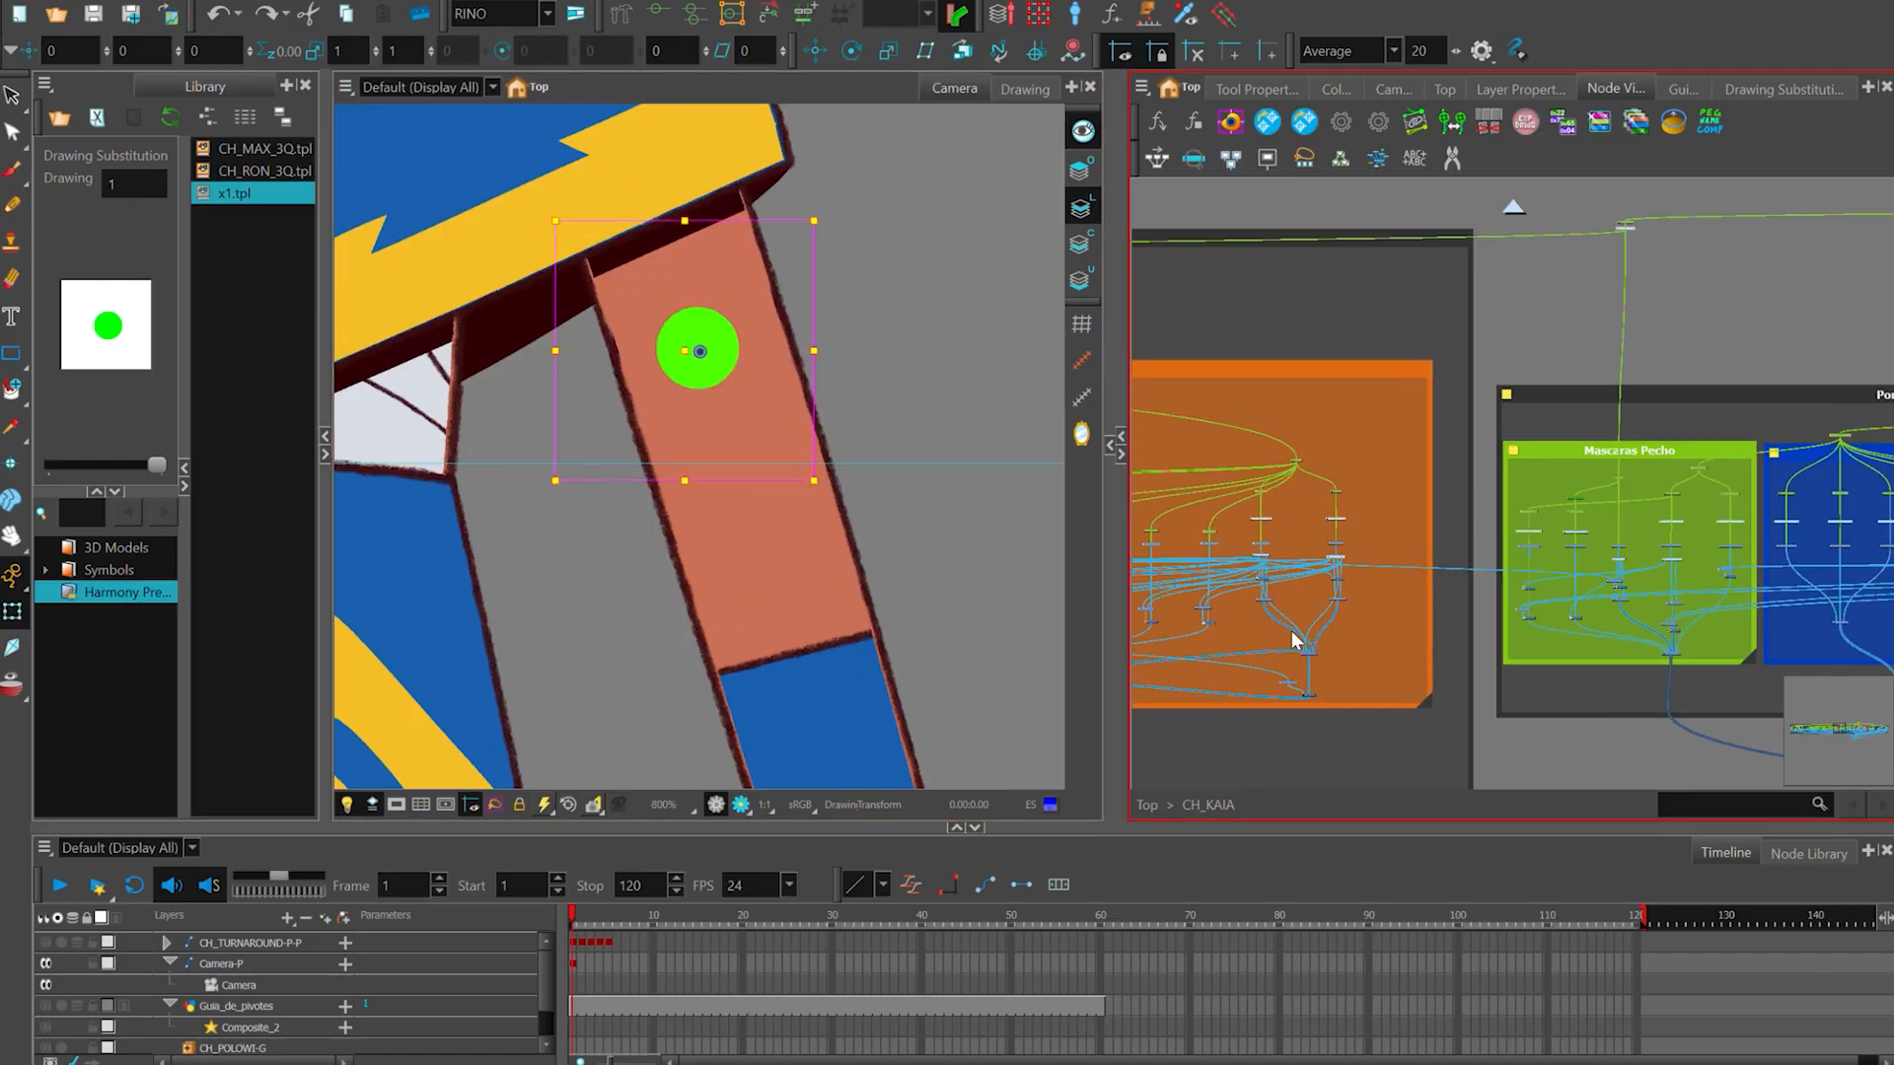
scroll(1669, 598, up, 4)
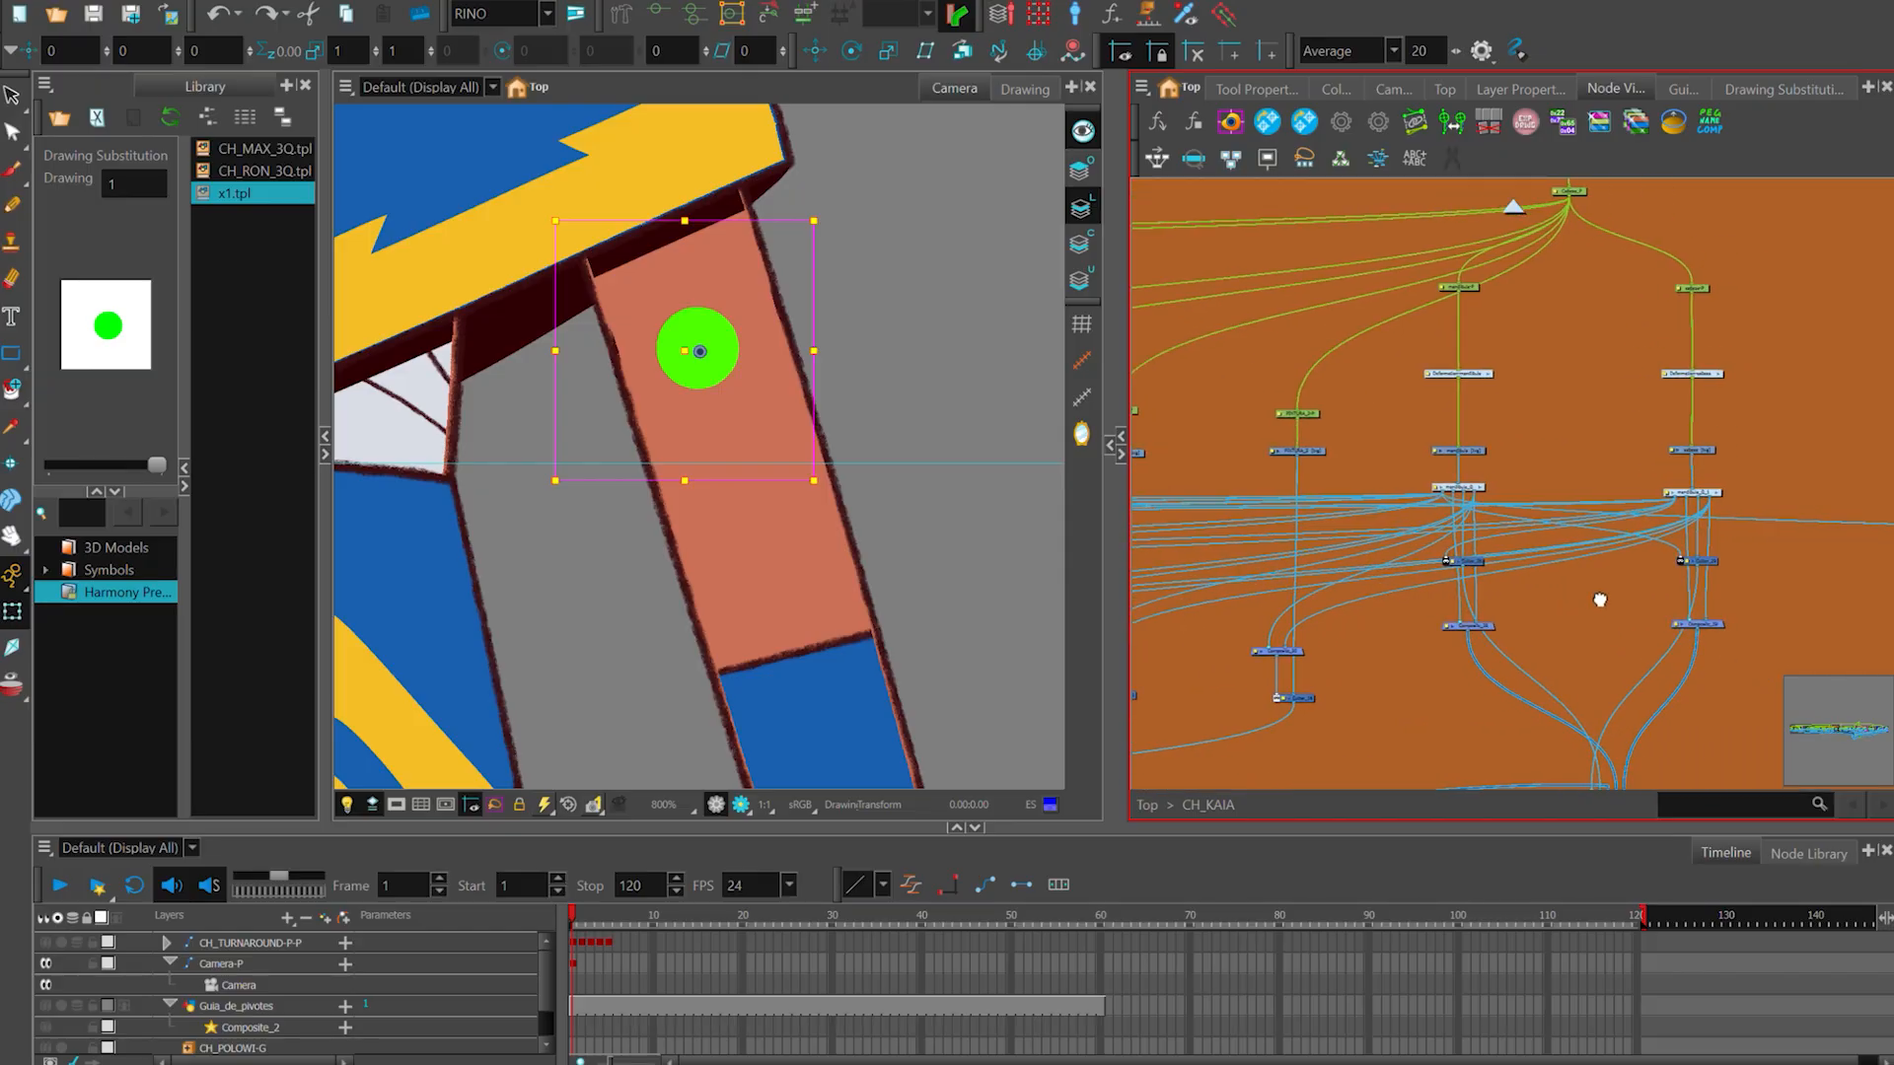
key(1)
key(1)
drag(1414, 584, 1575, 639)
key(1)
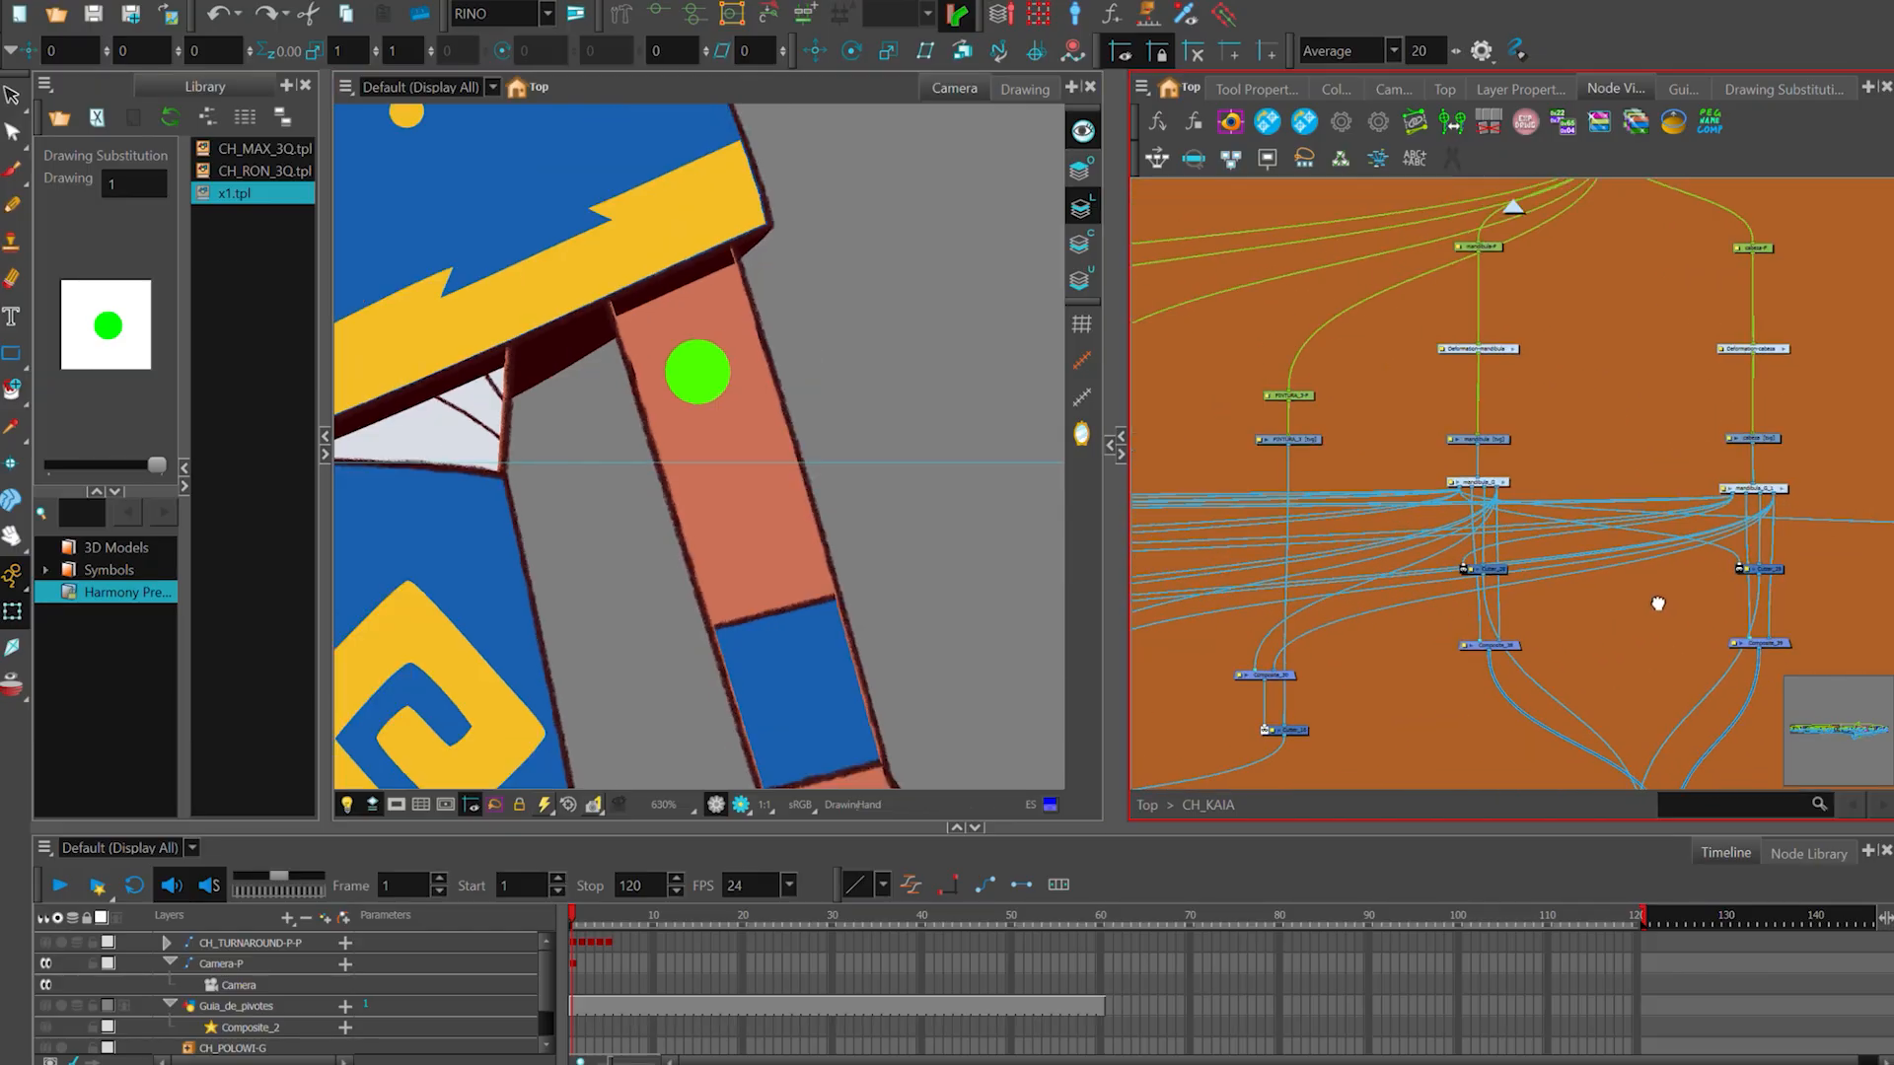
scroll(1642, 631, down, 2)
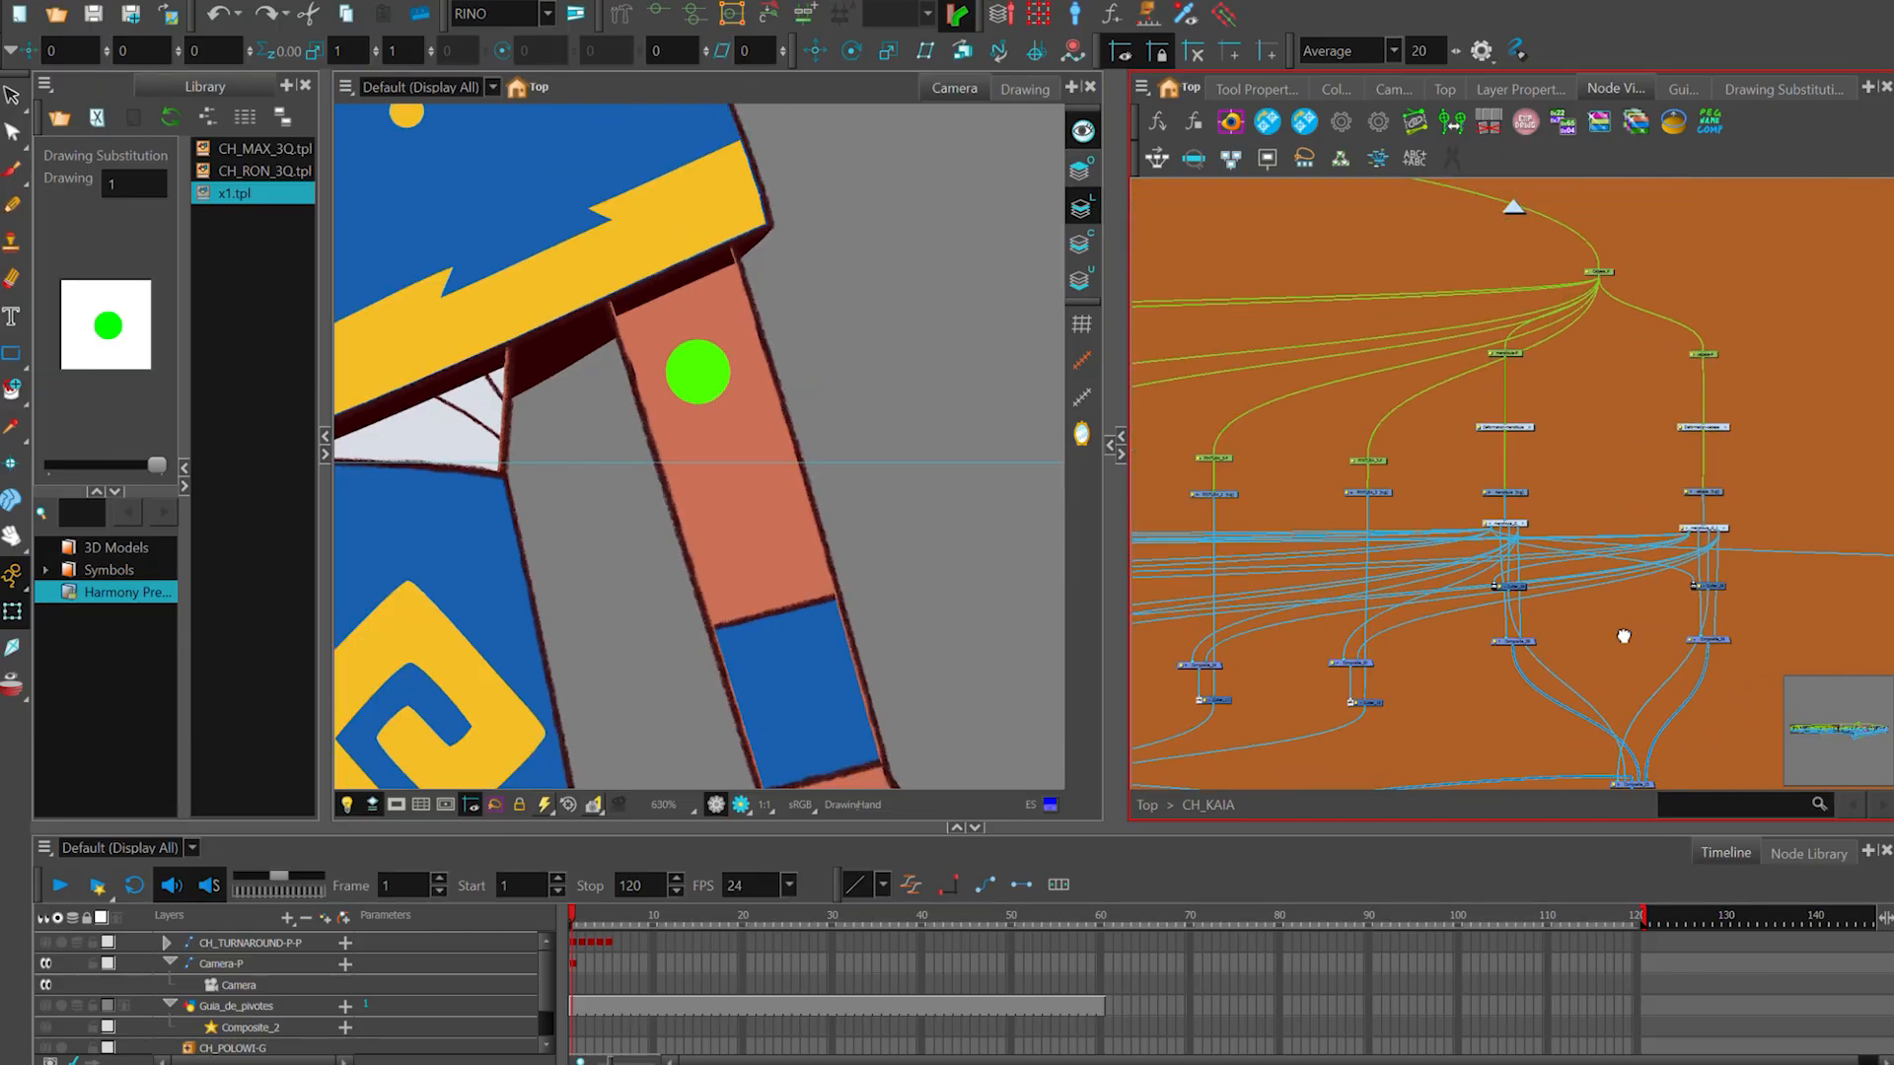
click(1611, 659)
scroll(1613, 658, down, 2)
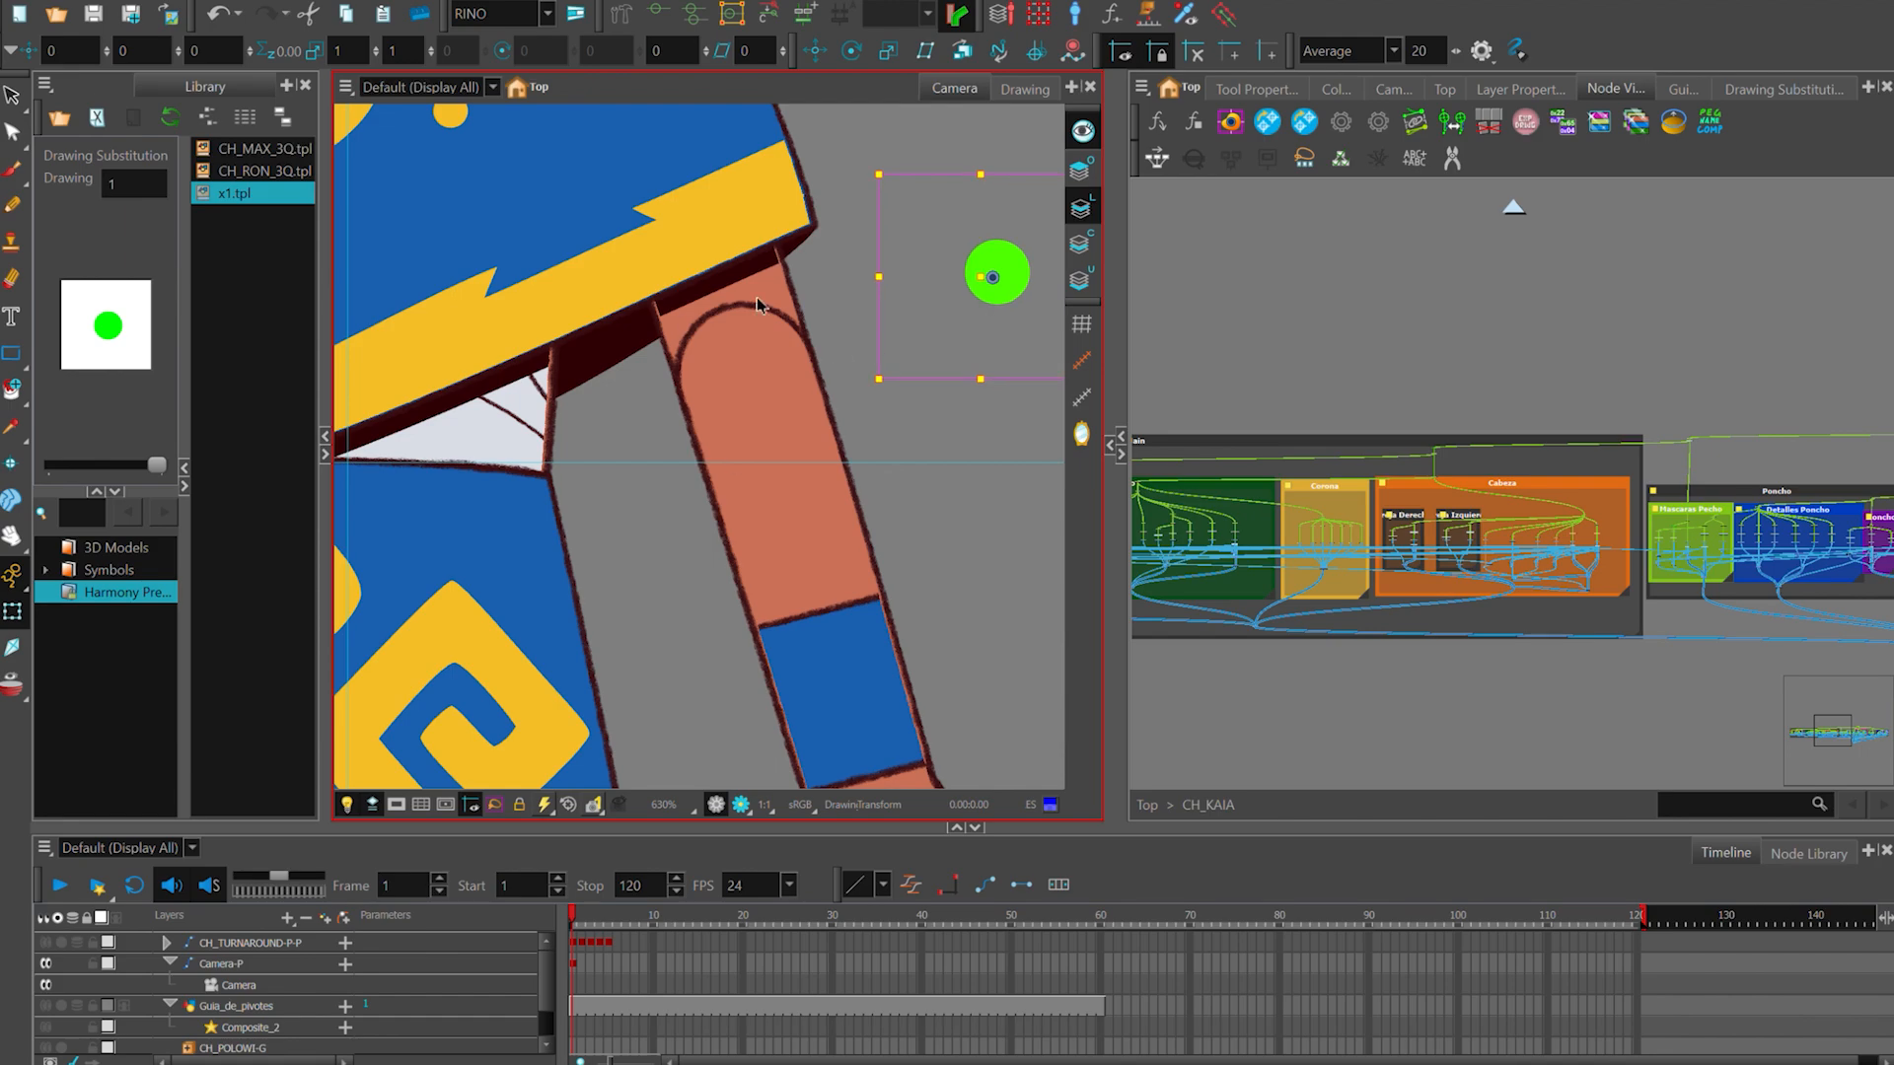
- Rotate the CH_KAIA forearm upward about 97° around the elbow to test how the joint bends
scroll(754, 473, down, 2)
scroll(777, 452, up, 2)
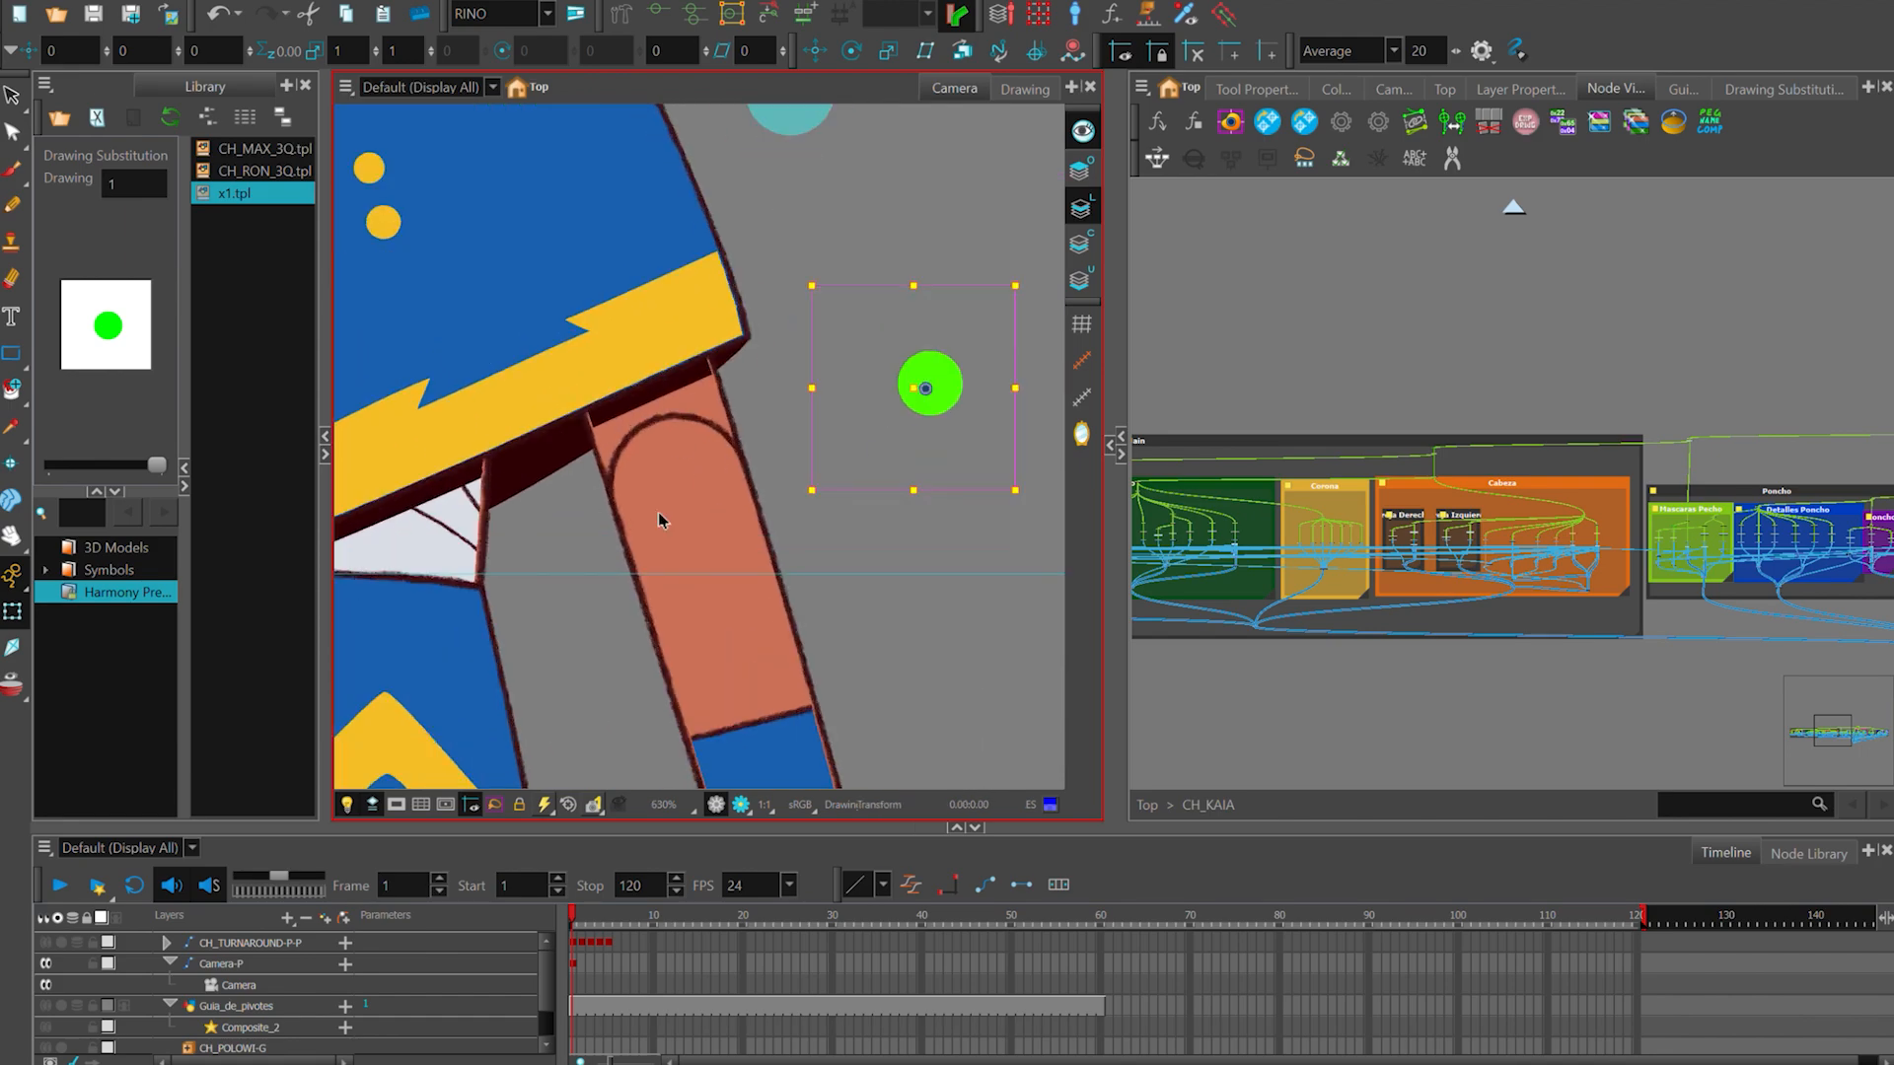
scroll(659, 512, up, 1)
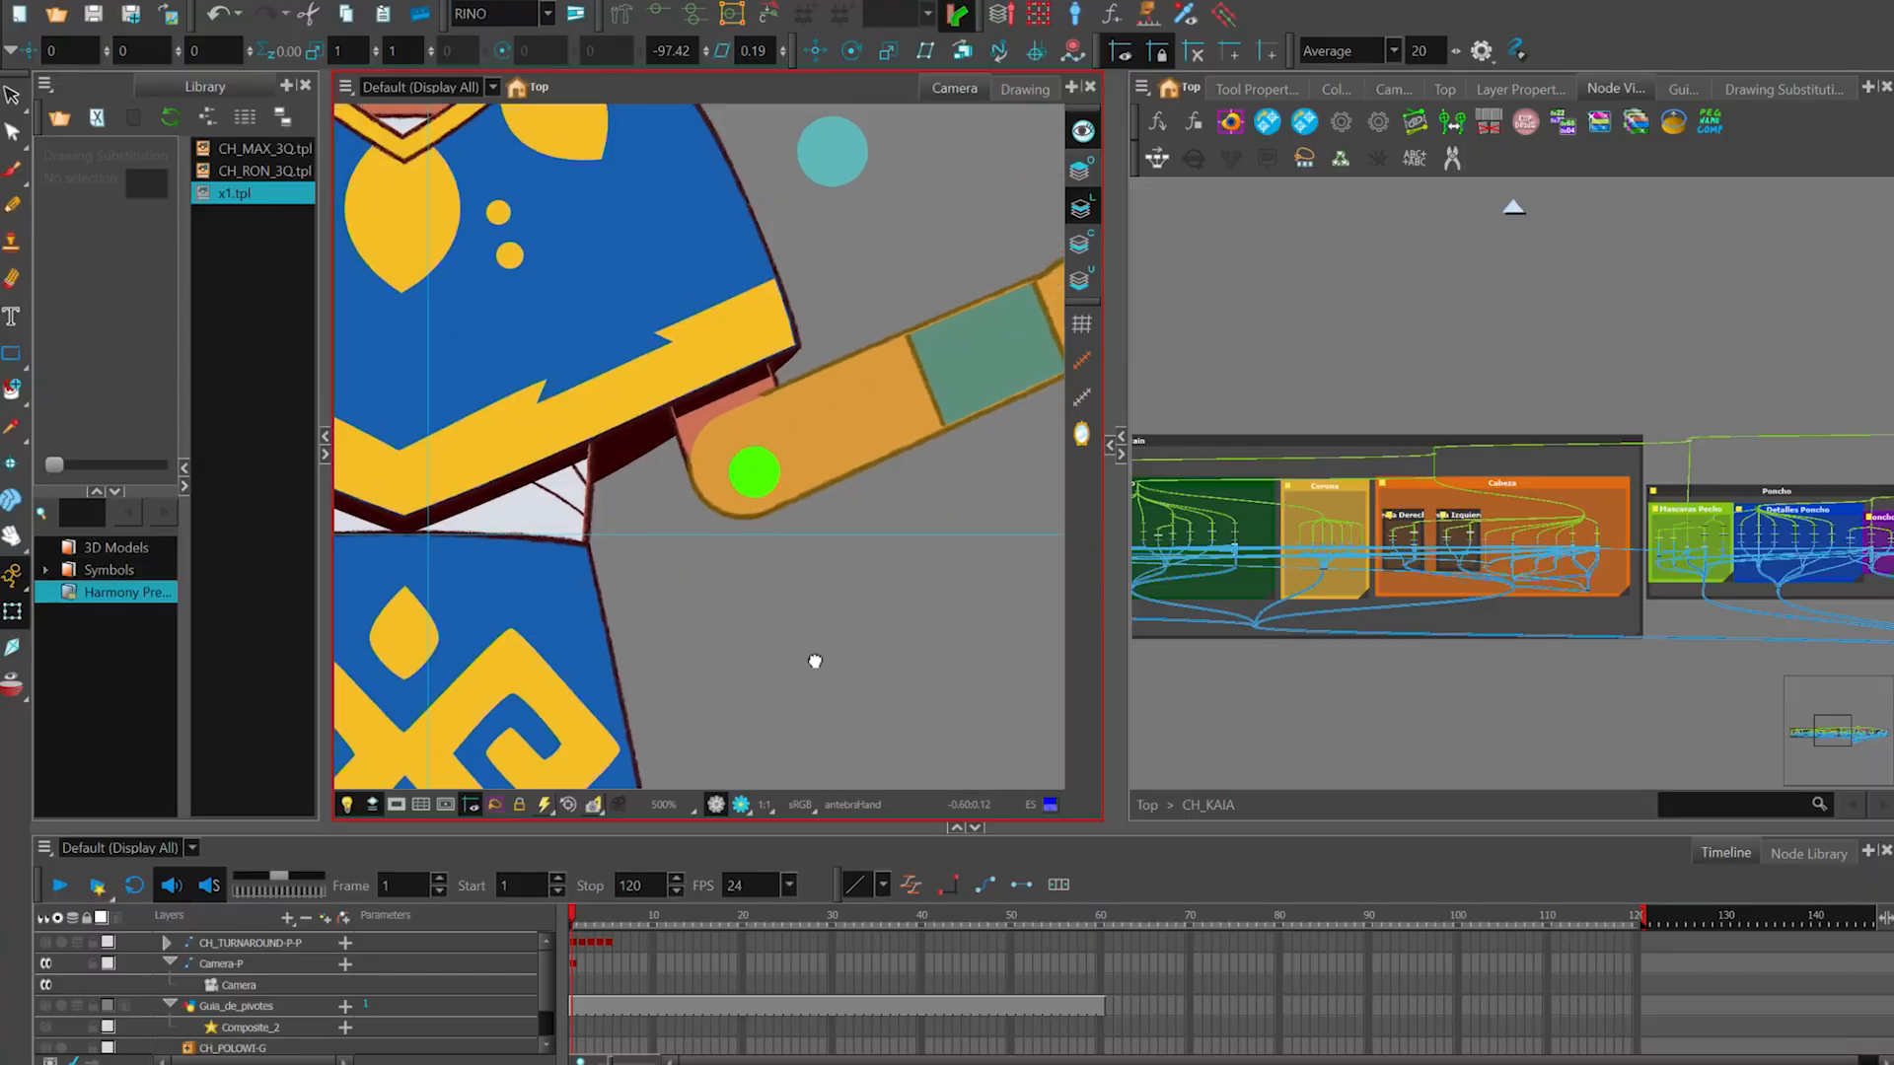
drag(815, 661, 819, 759)
key(Escape)
key(2)
key(2)
drag(803, 560, 804, 632)
key(1)
key(1)
key(1)
key(1)
key(2)
key(2)
key(2)
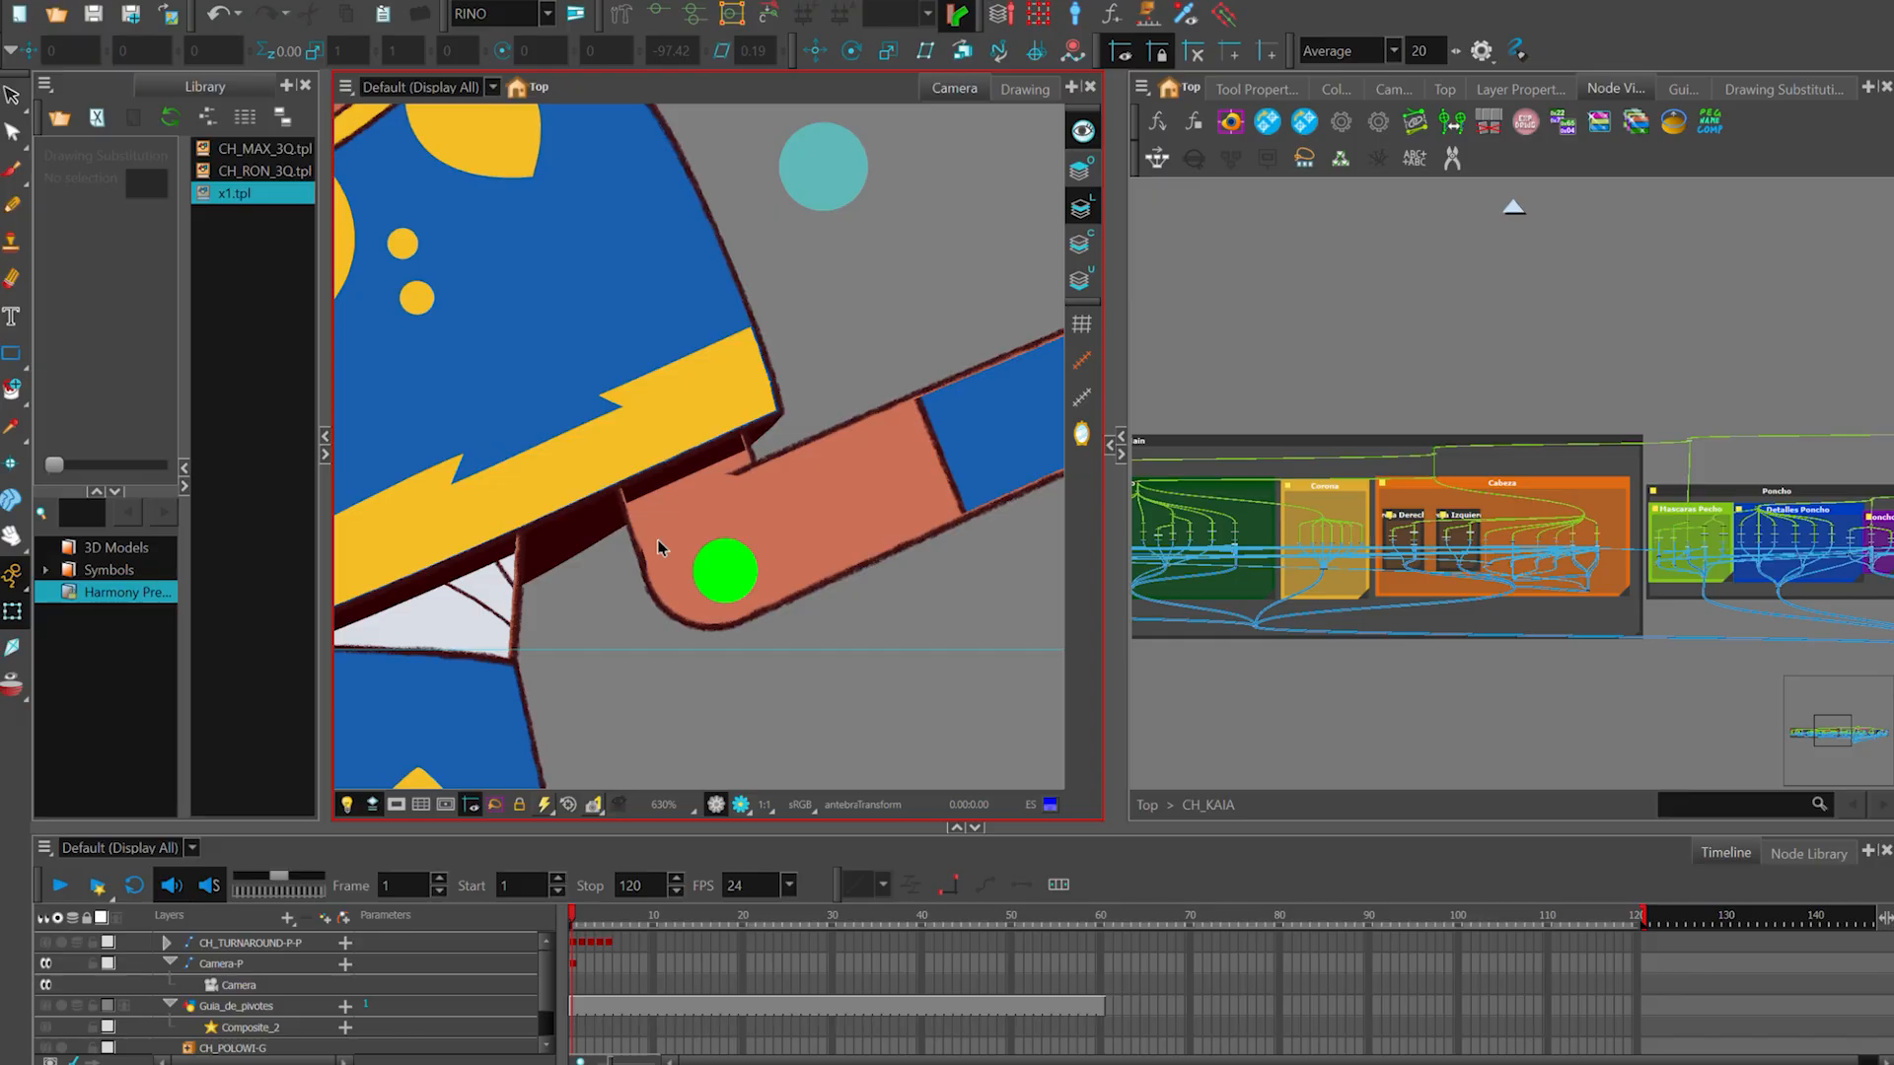
- Select the green elbow pivot mark, examine the bent joint up close, and clear the selection
click(746, 567)
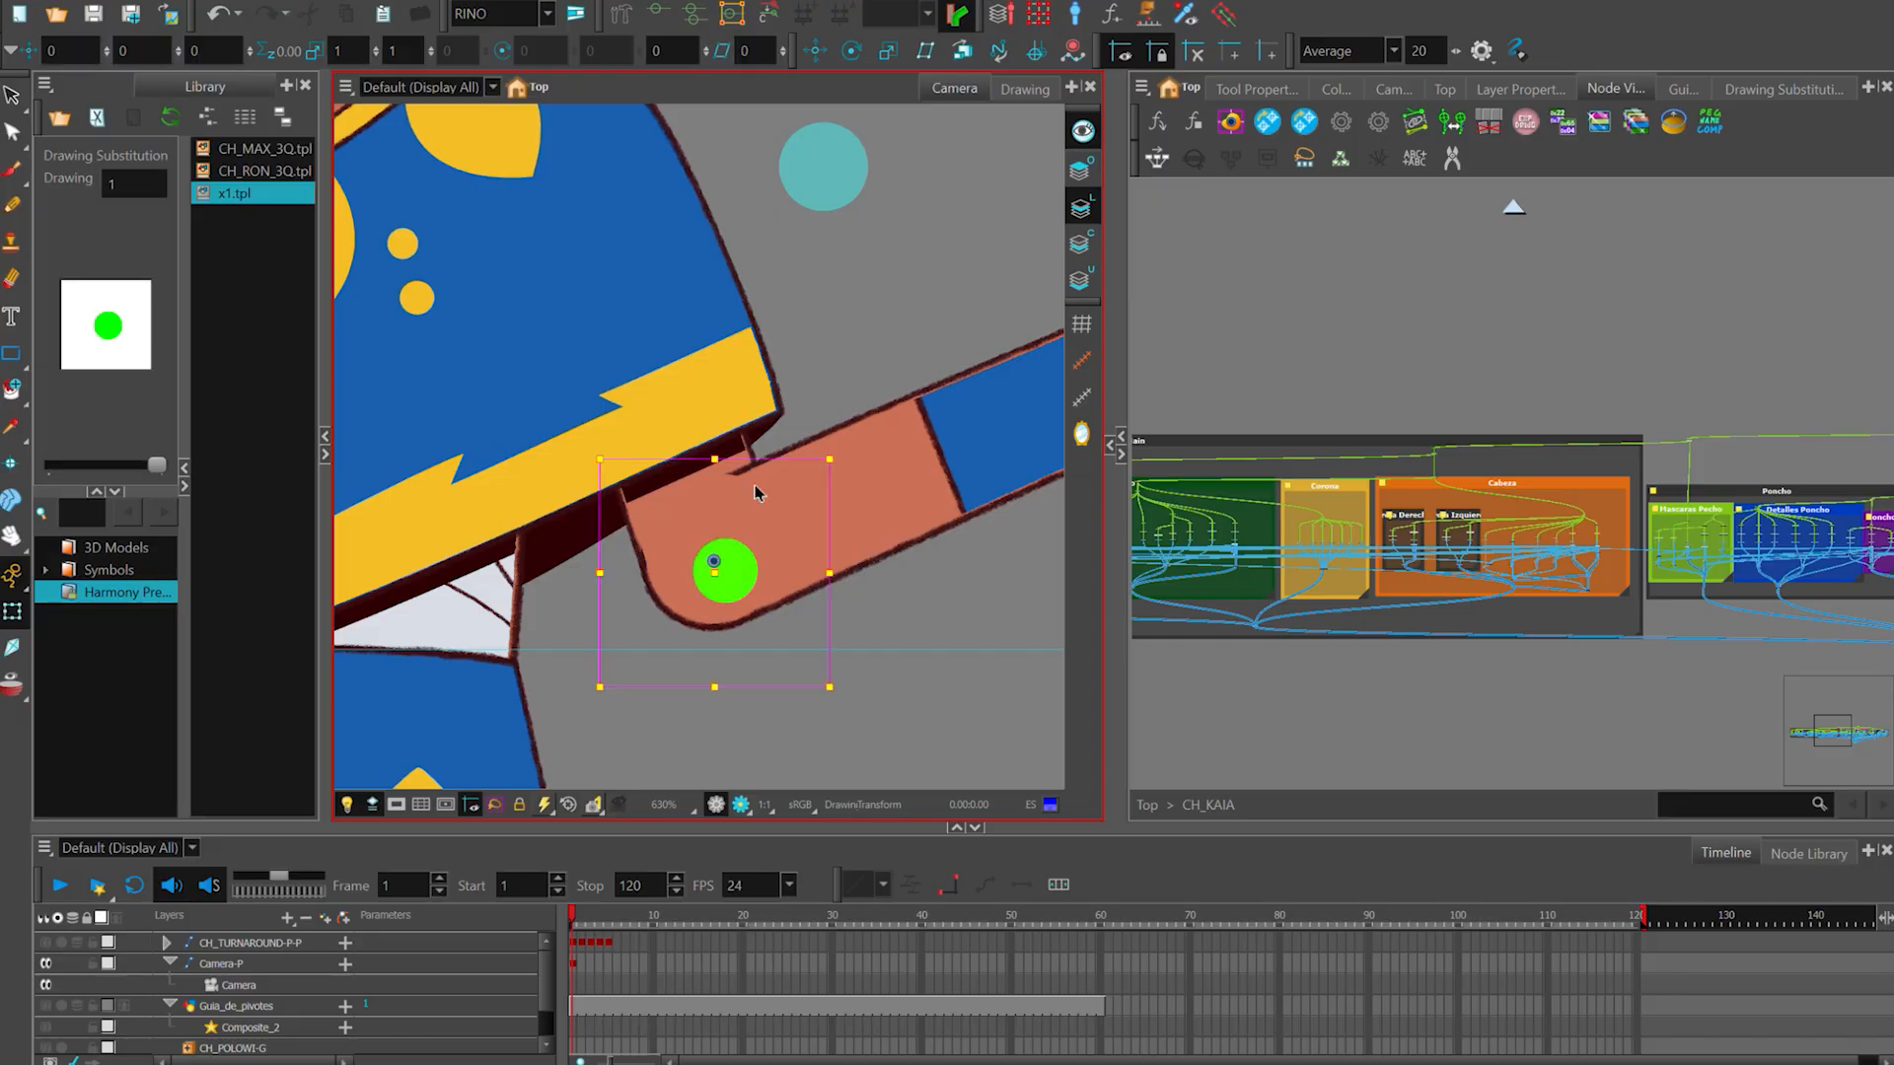
scroll(743, 486, up, 3)
scroll(752, 493, down, 2)
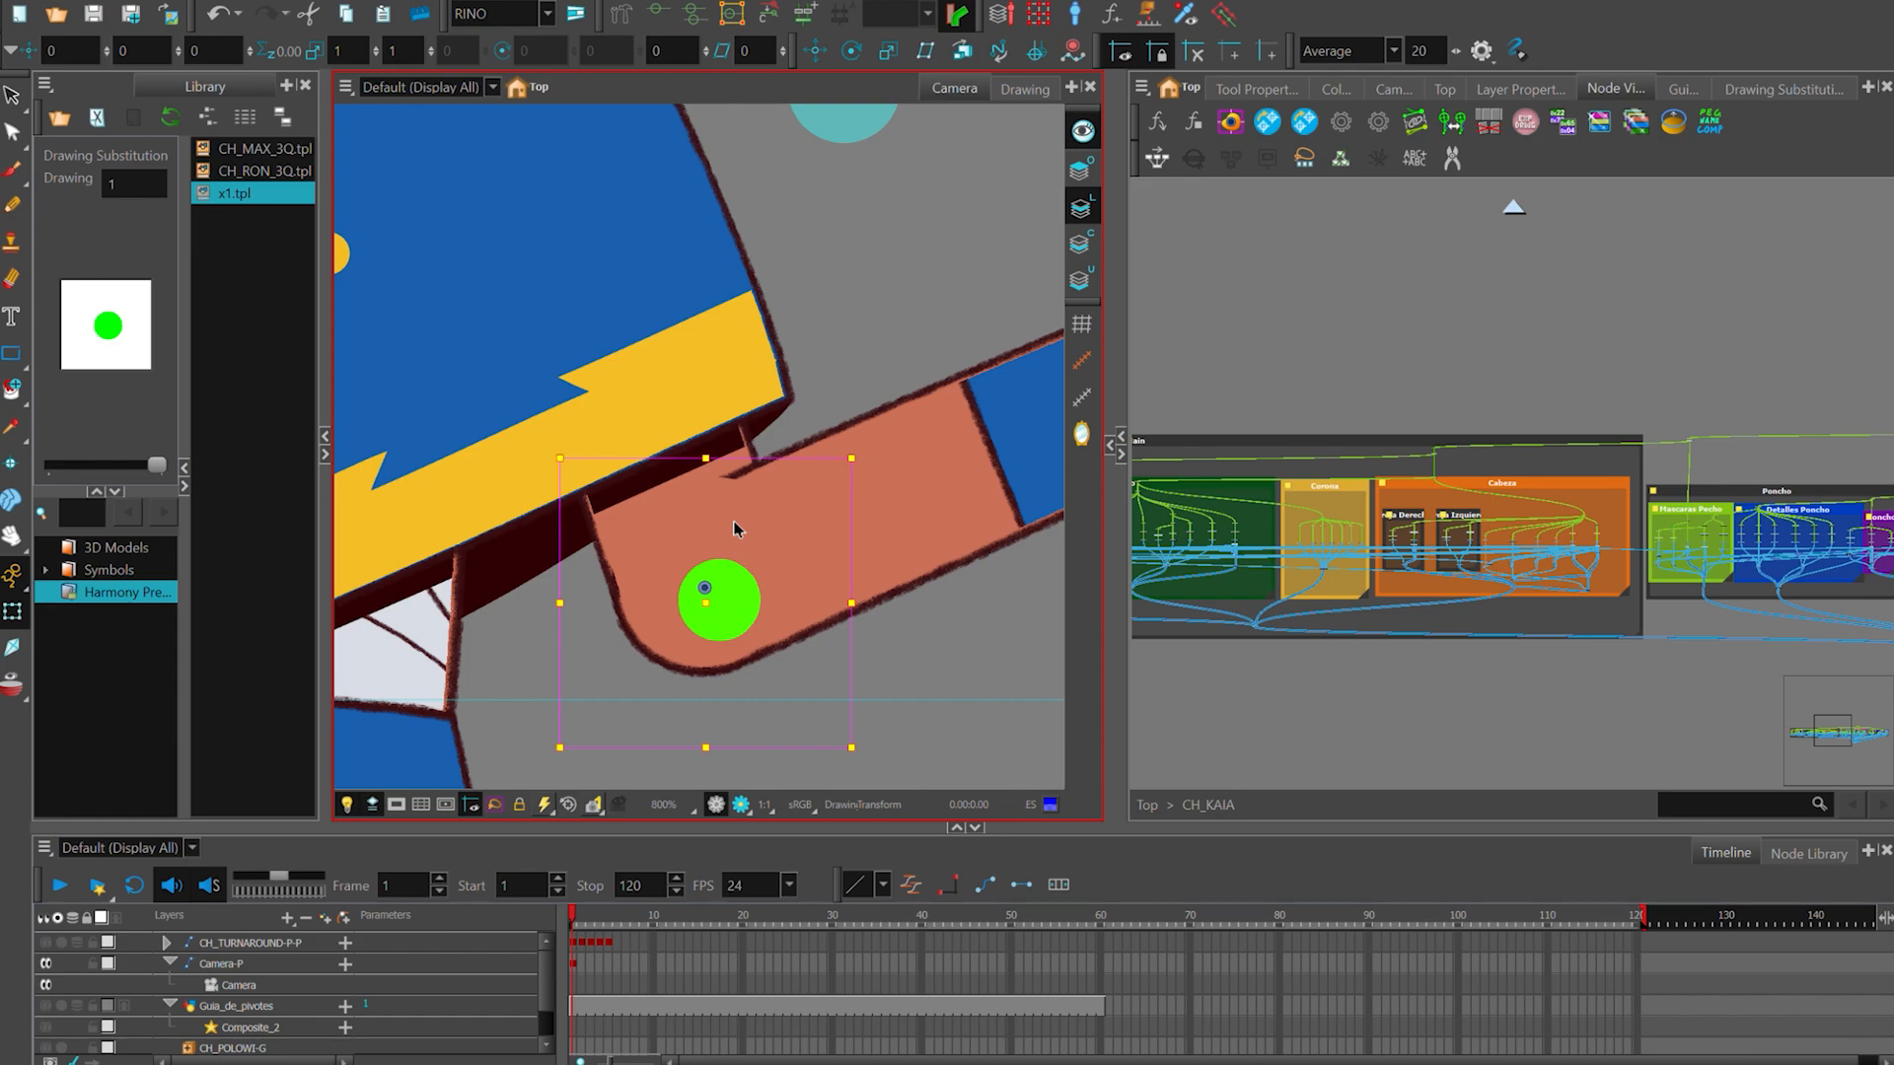
scroll(732, 527, up, 2)
drag(737, 635, 751, 627)
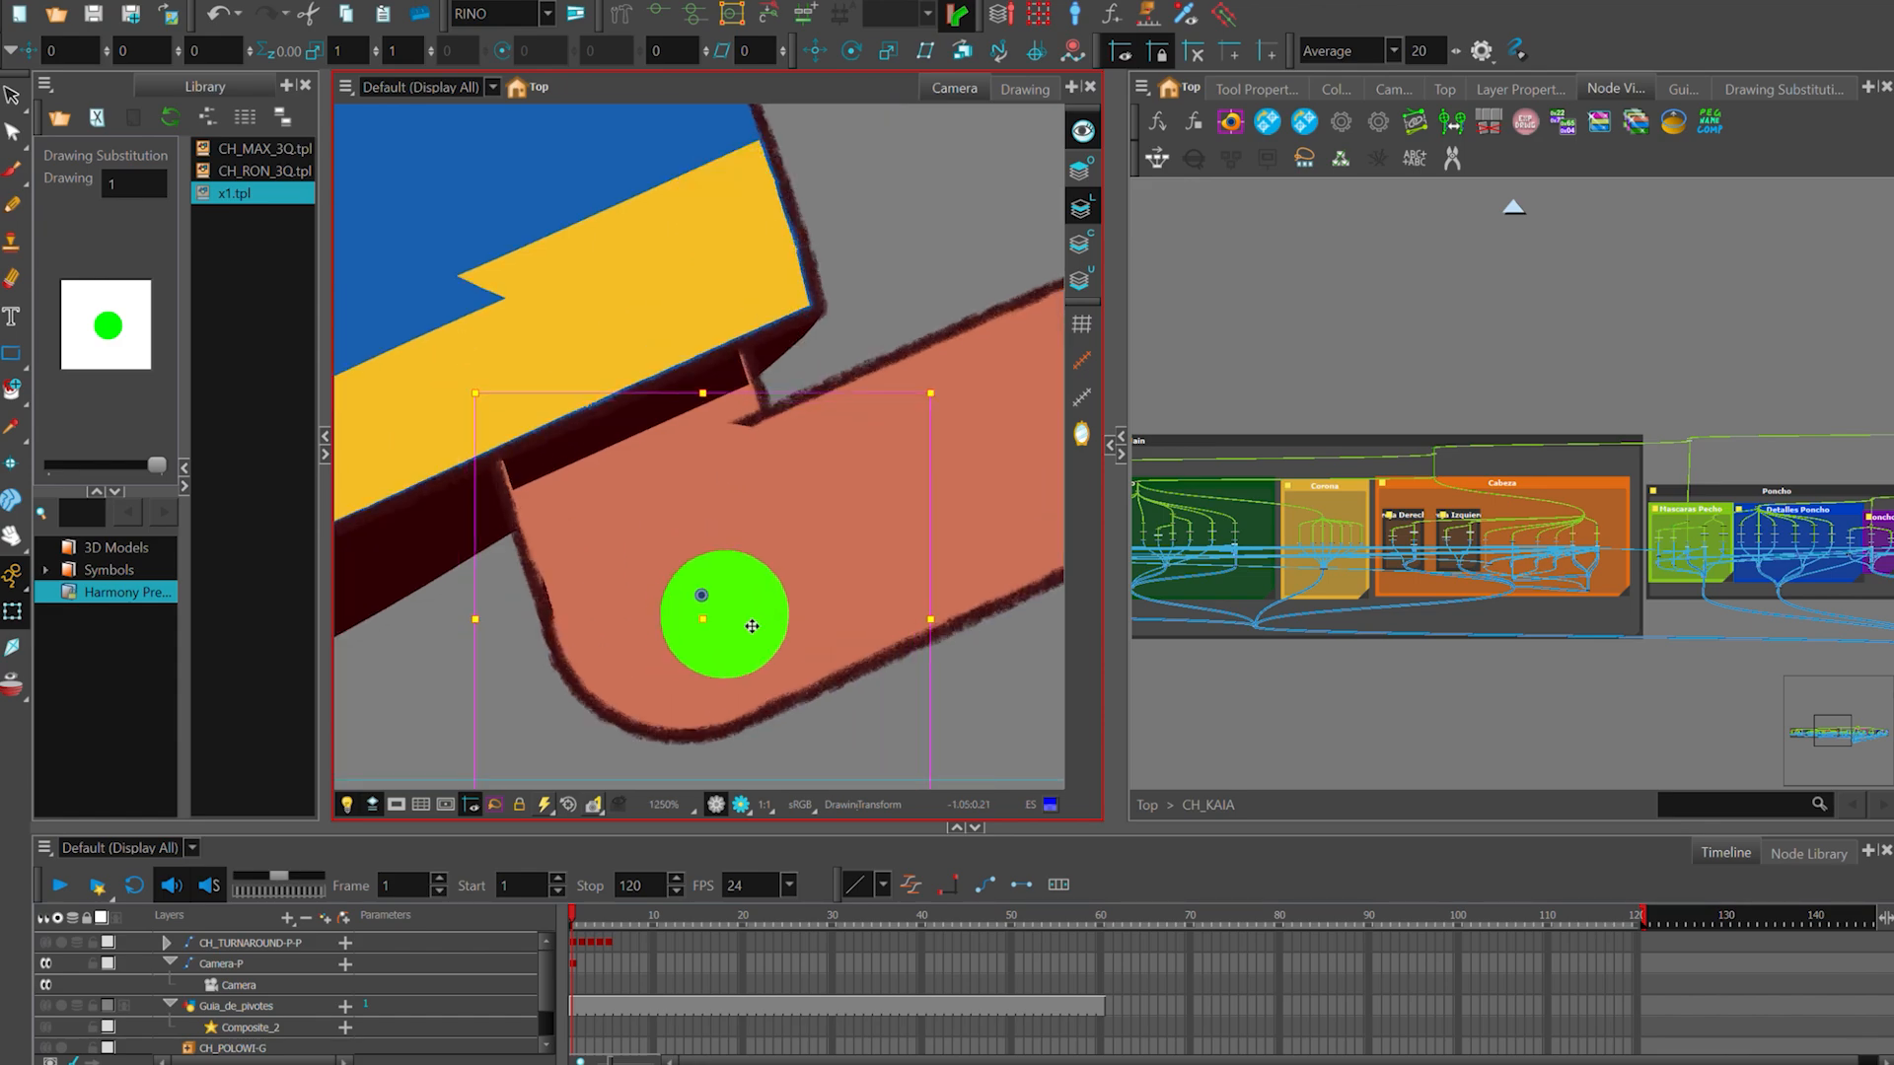
scroll(766, 597, down, 3)
click(714, 508)
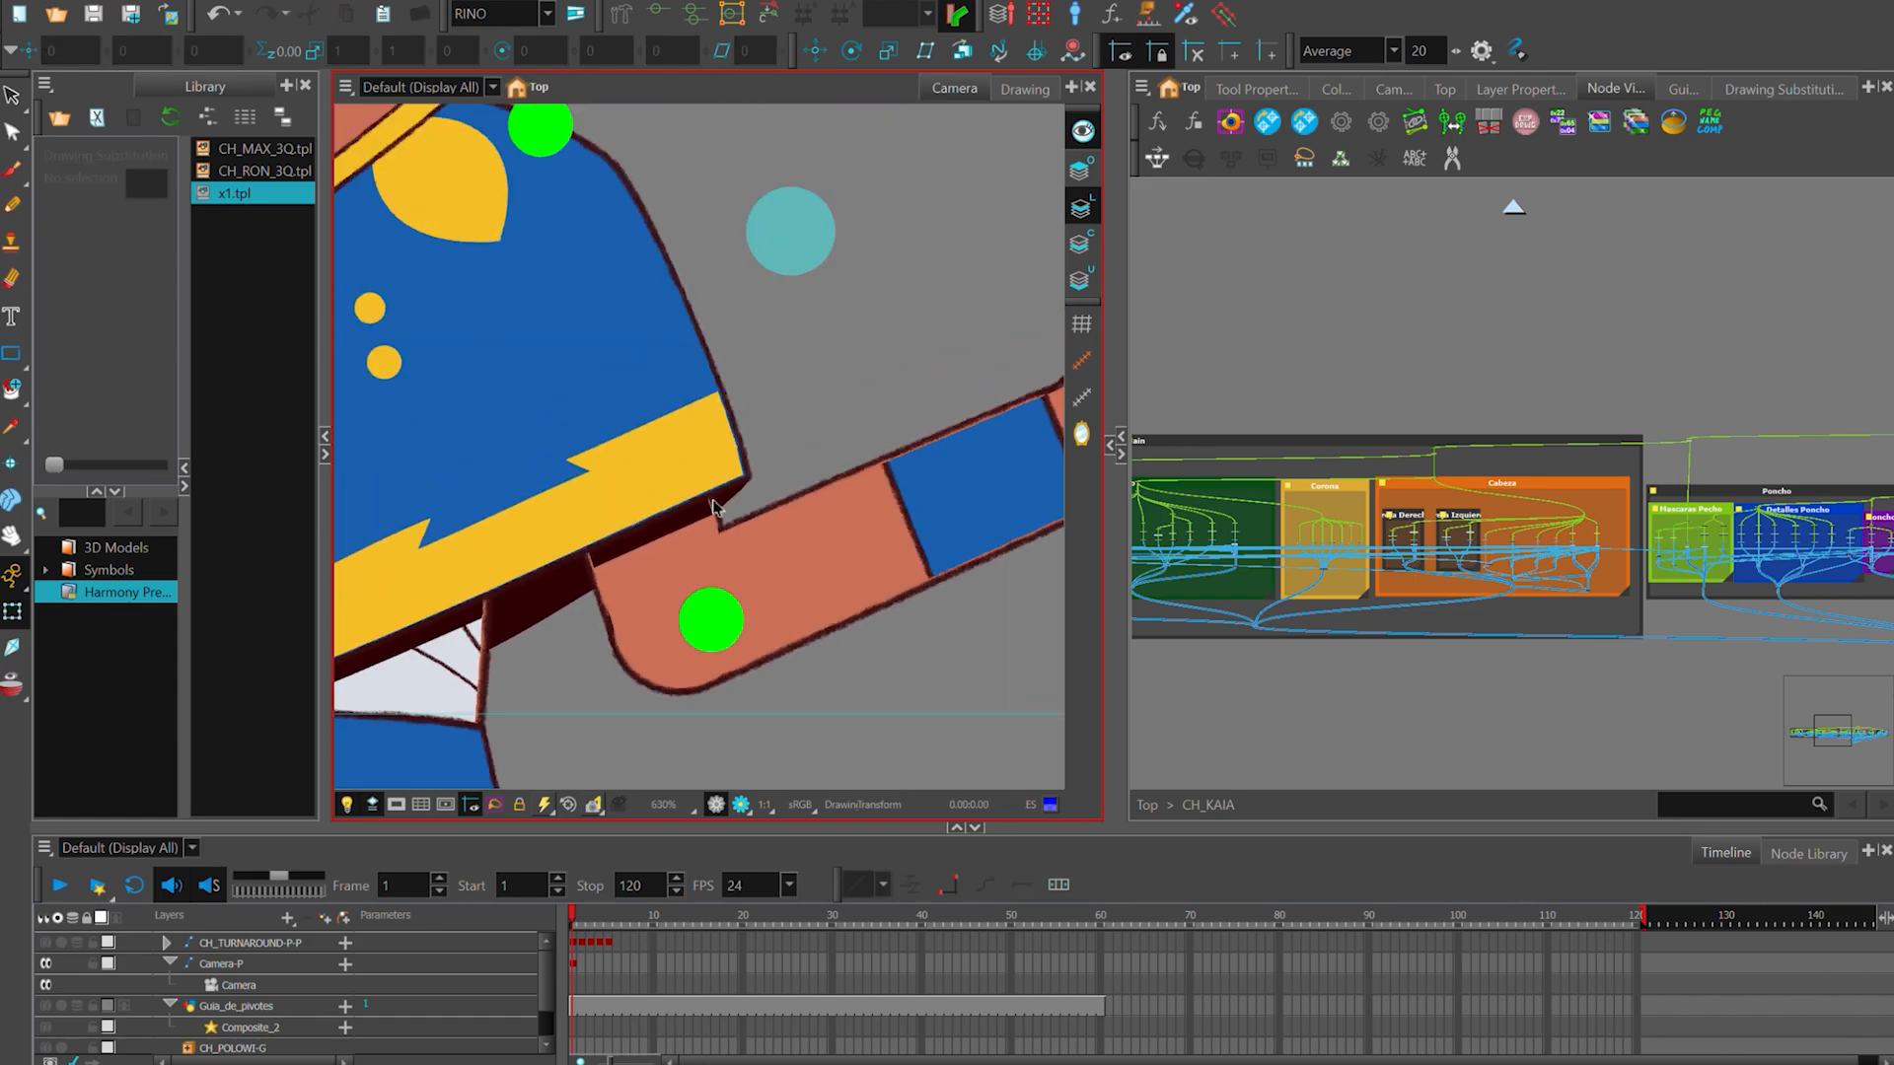
- Switch the camera view to Render mode and examine the bent elbow joint in the rendered image
click(740, 804)
scroll(752, 515, up, 1)
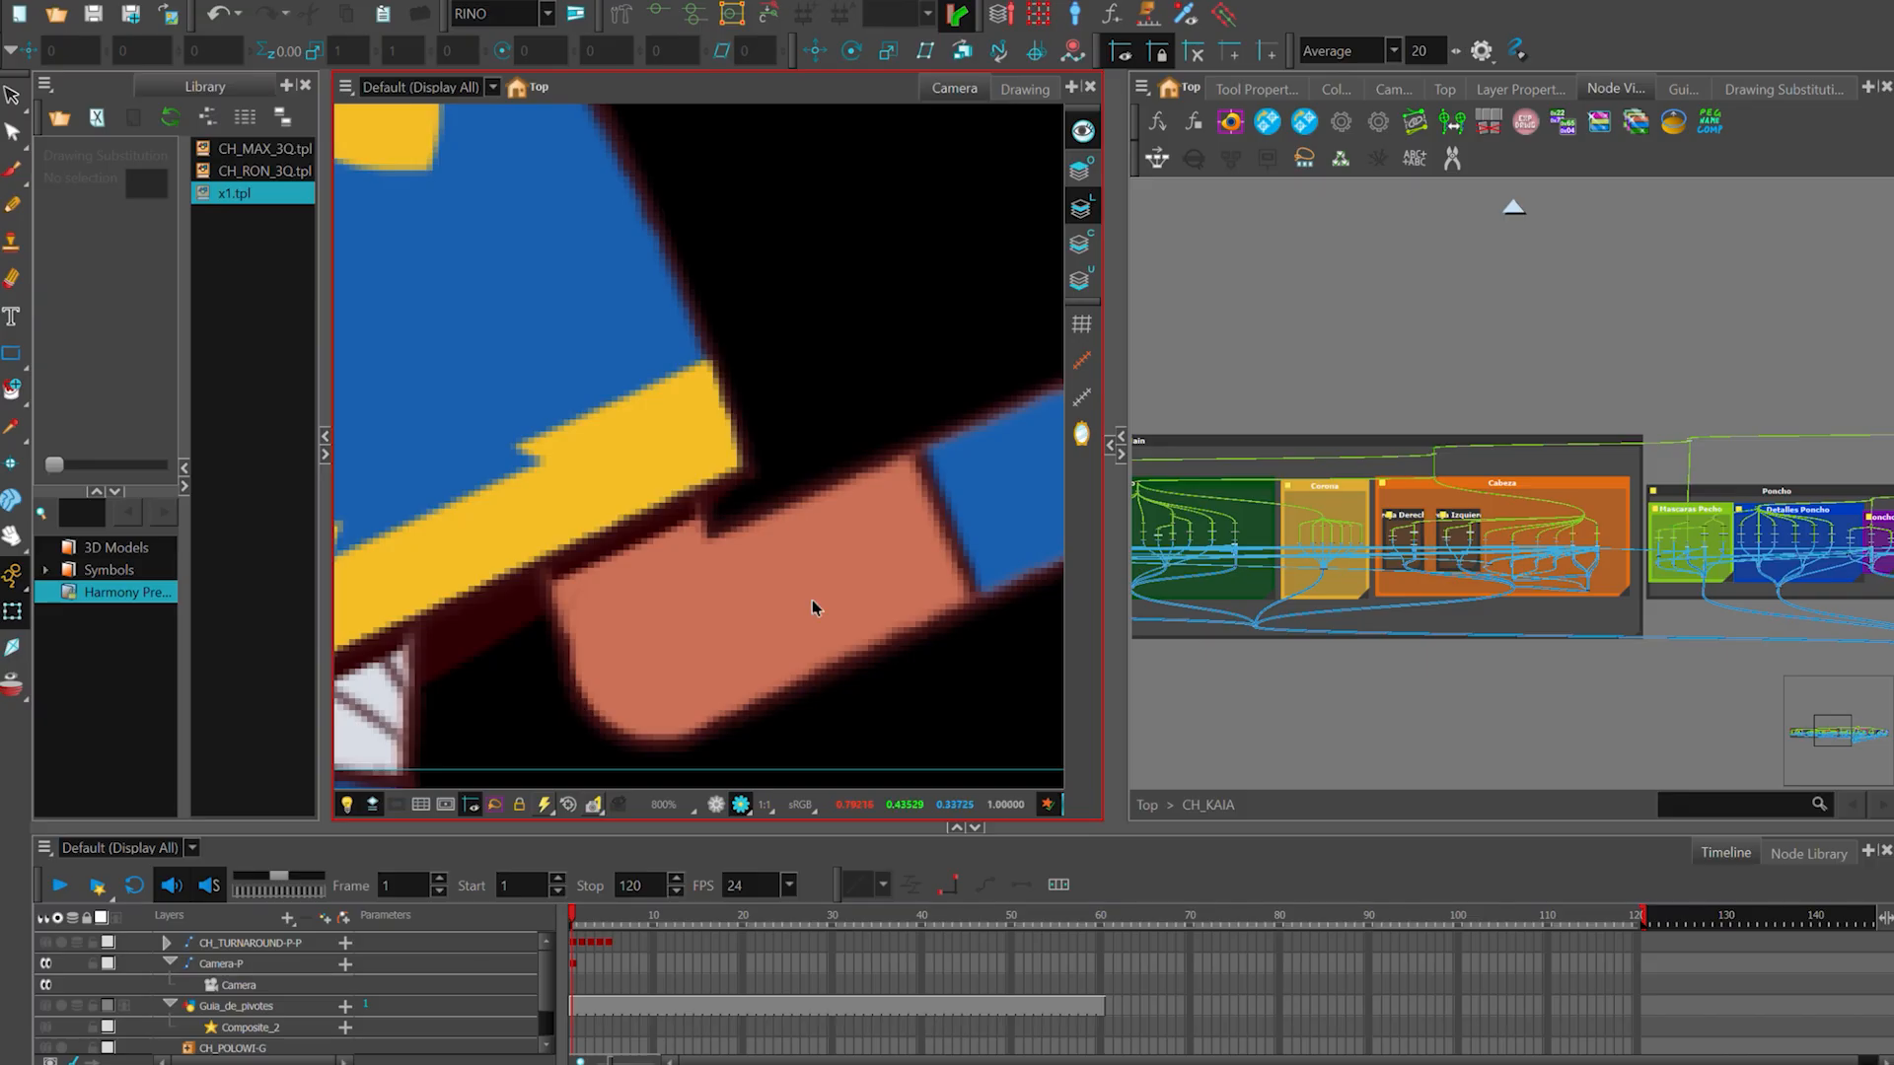
scroll(812, 606, down, 3)
scroll(727, 541, up, 2)
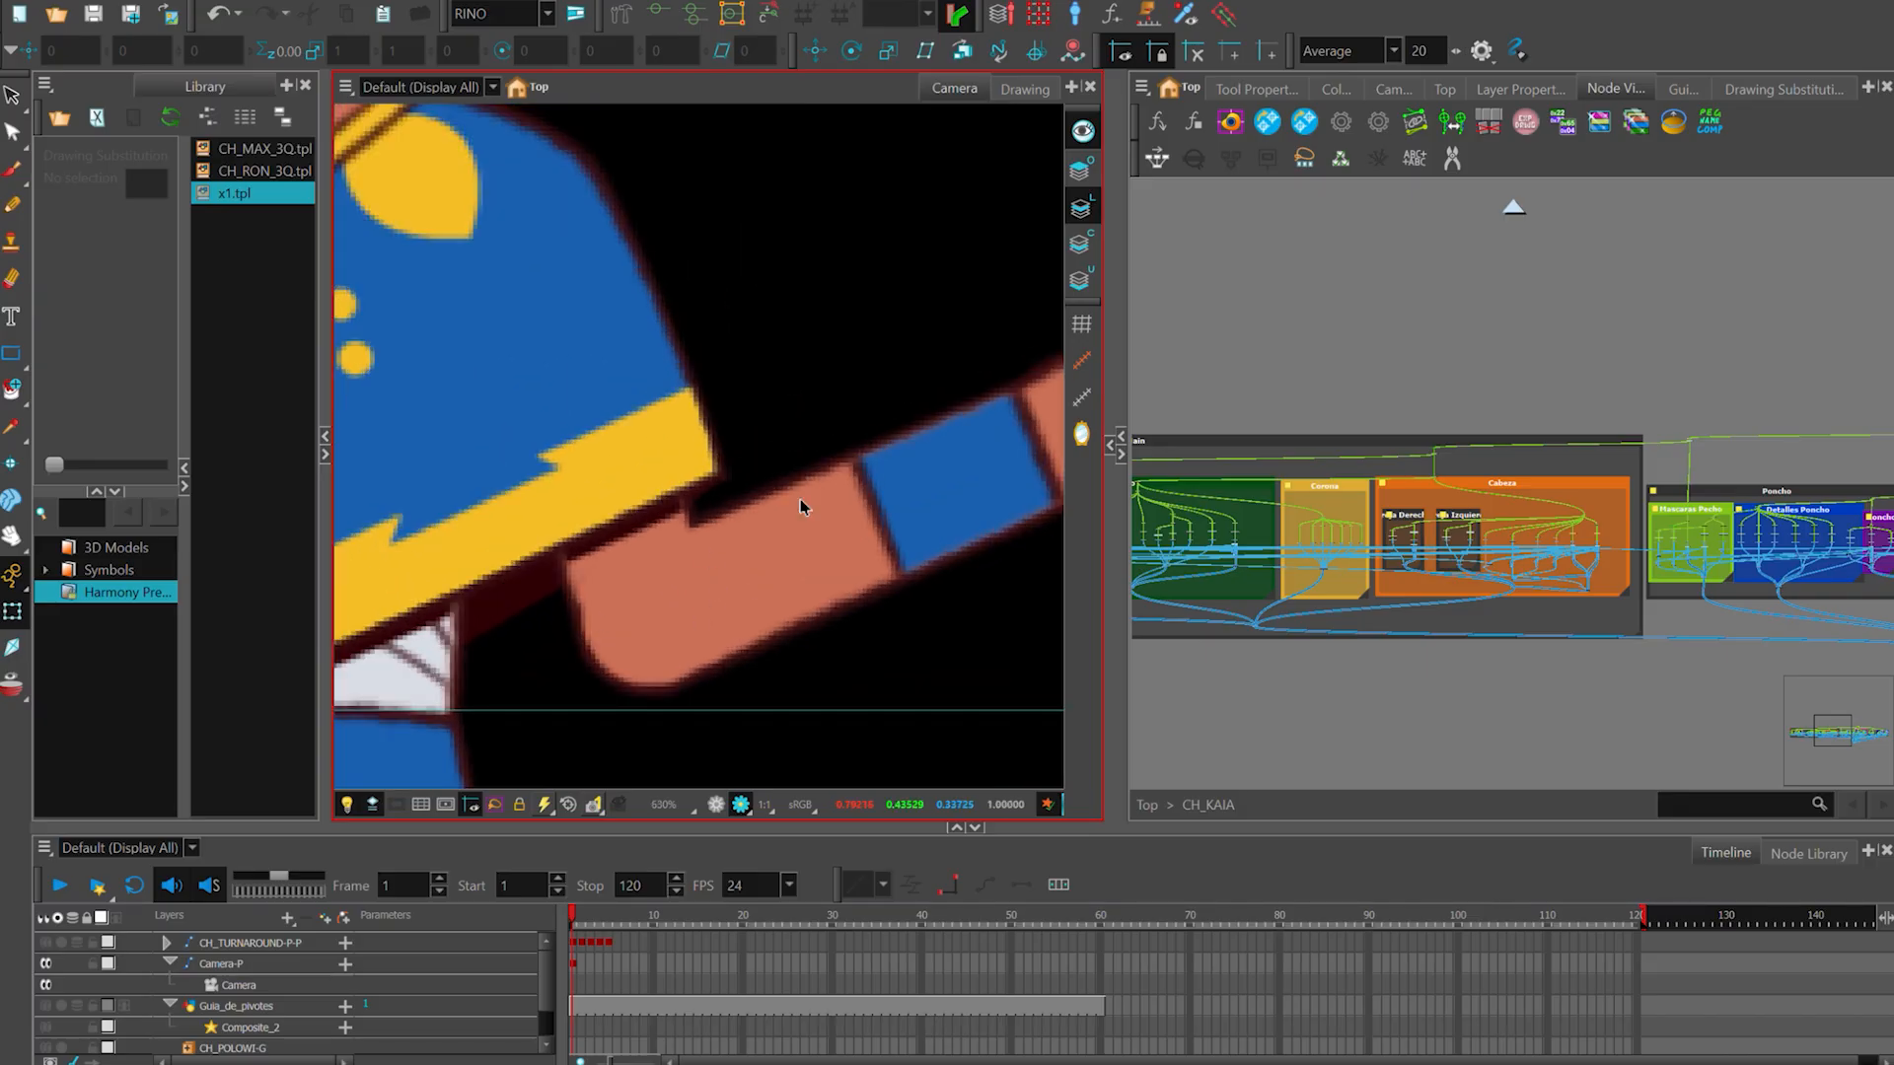
scroll(665, 550, down, 1)
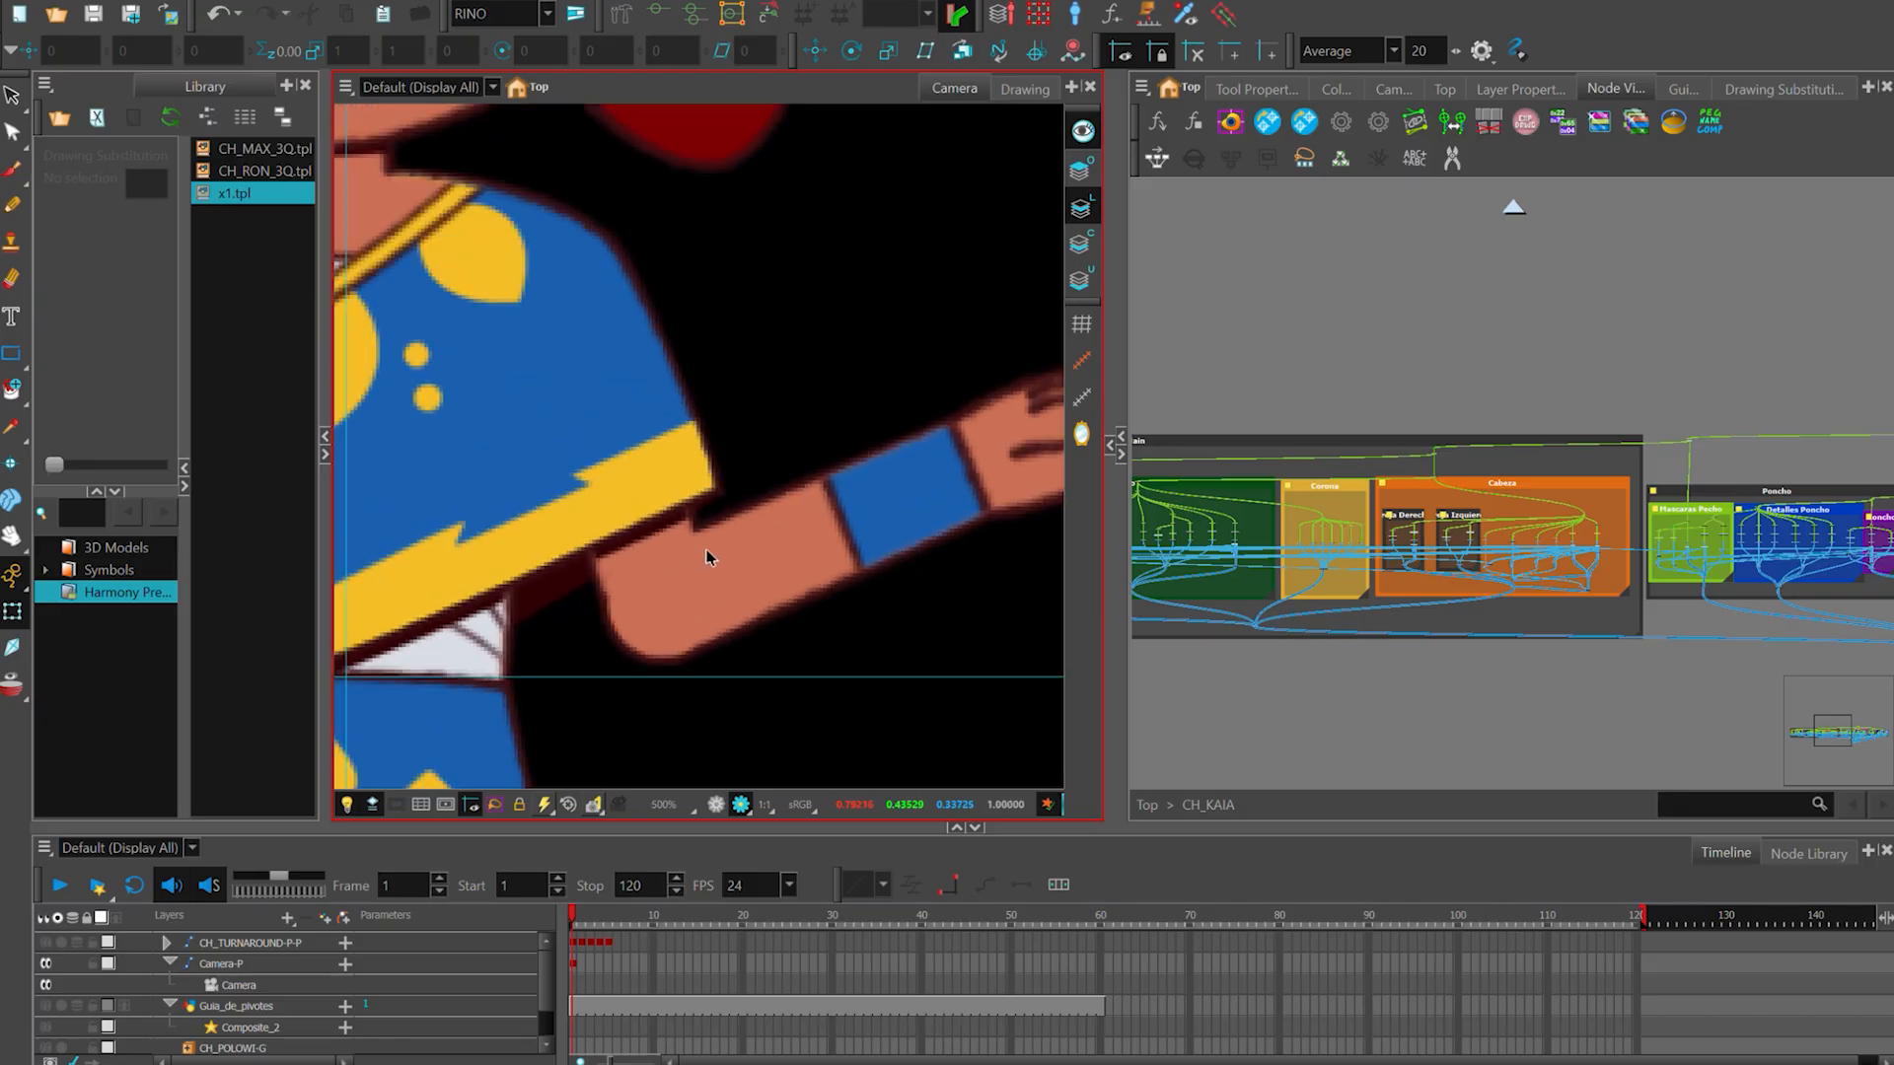
scroll(681, 564, up, 1)
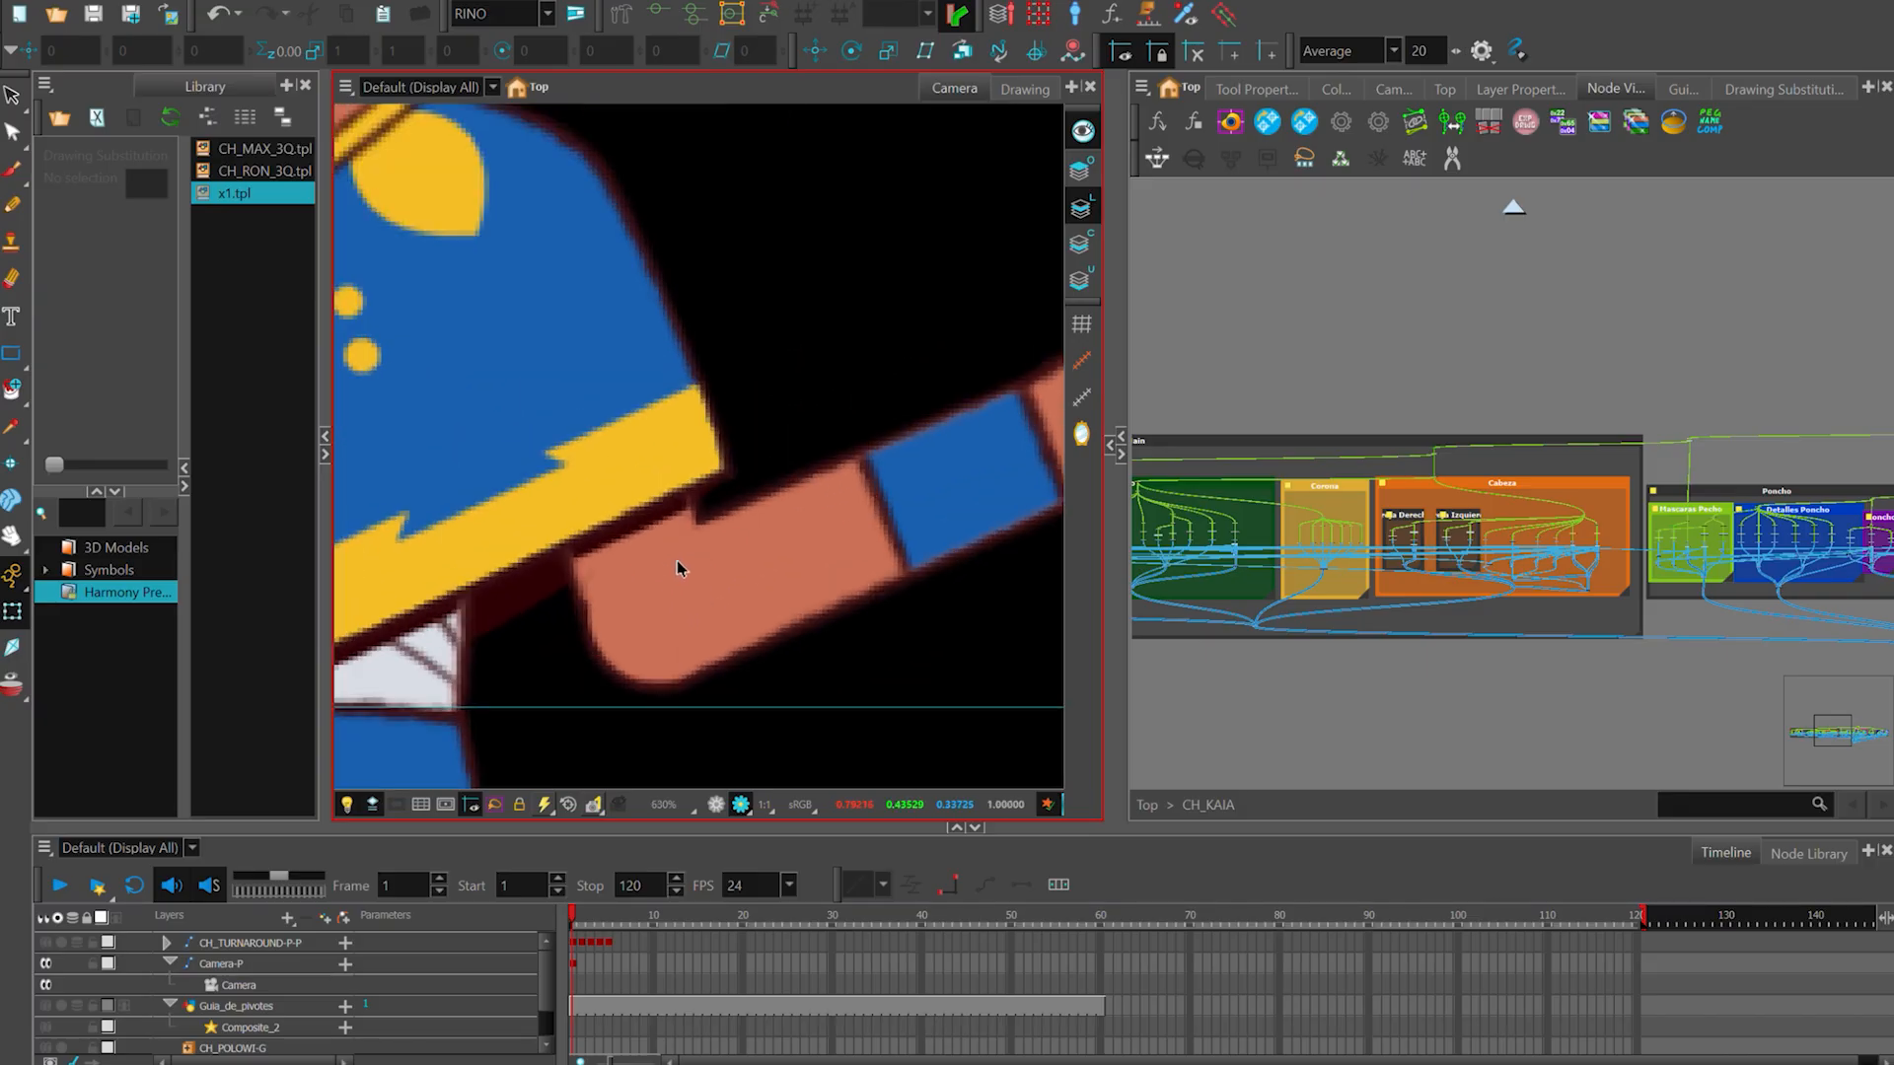
- Return the camera view from Render mode to OpenGL mode, examine the elbow pivot mark up close, and clear the selection
click(716, 804)
scroll(708, 629, up, 1)
click(717, 628)
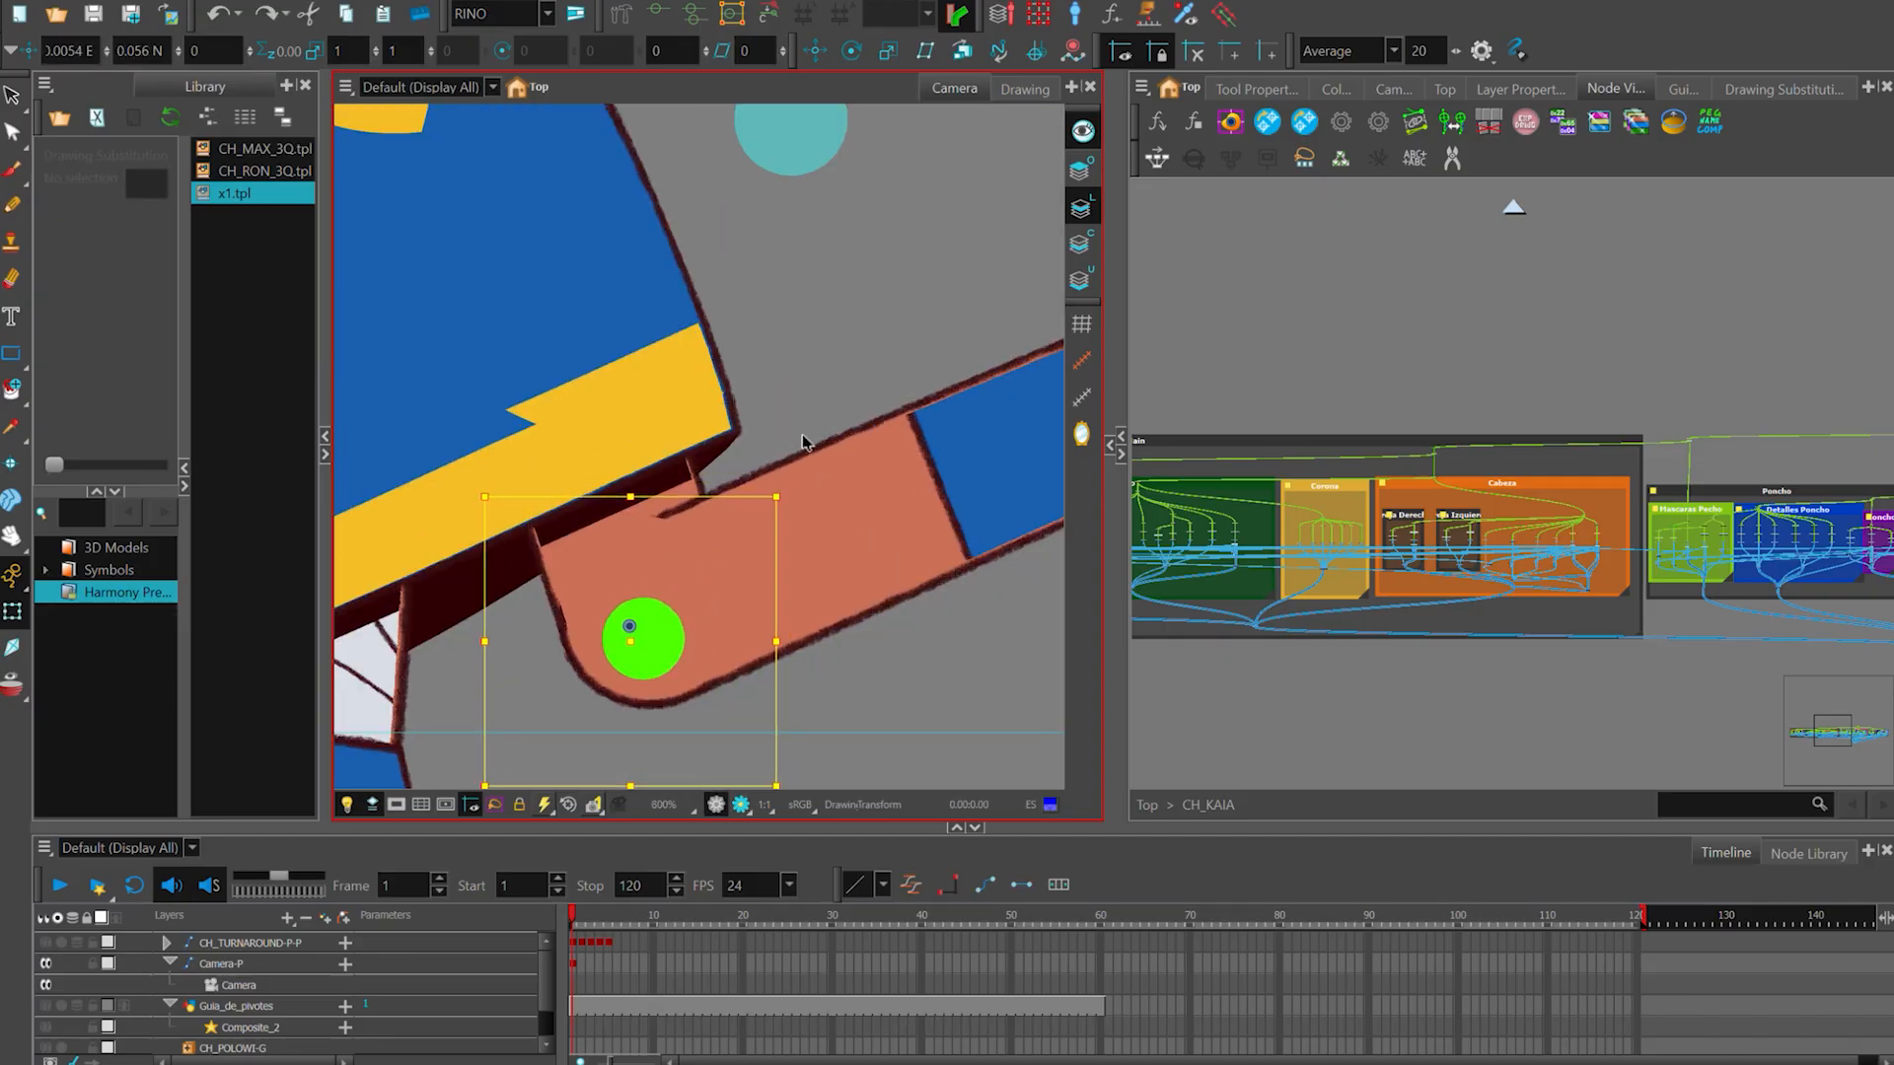
scroll(736, 559, down, 3)
drag(914, 598, 853, 667)
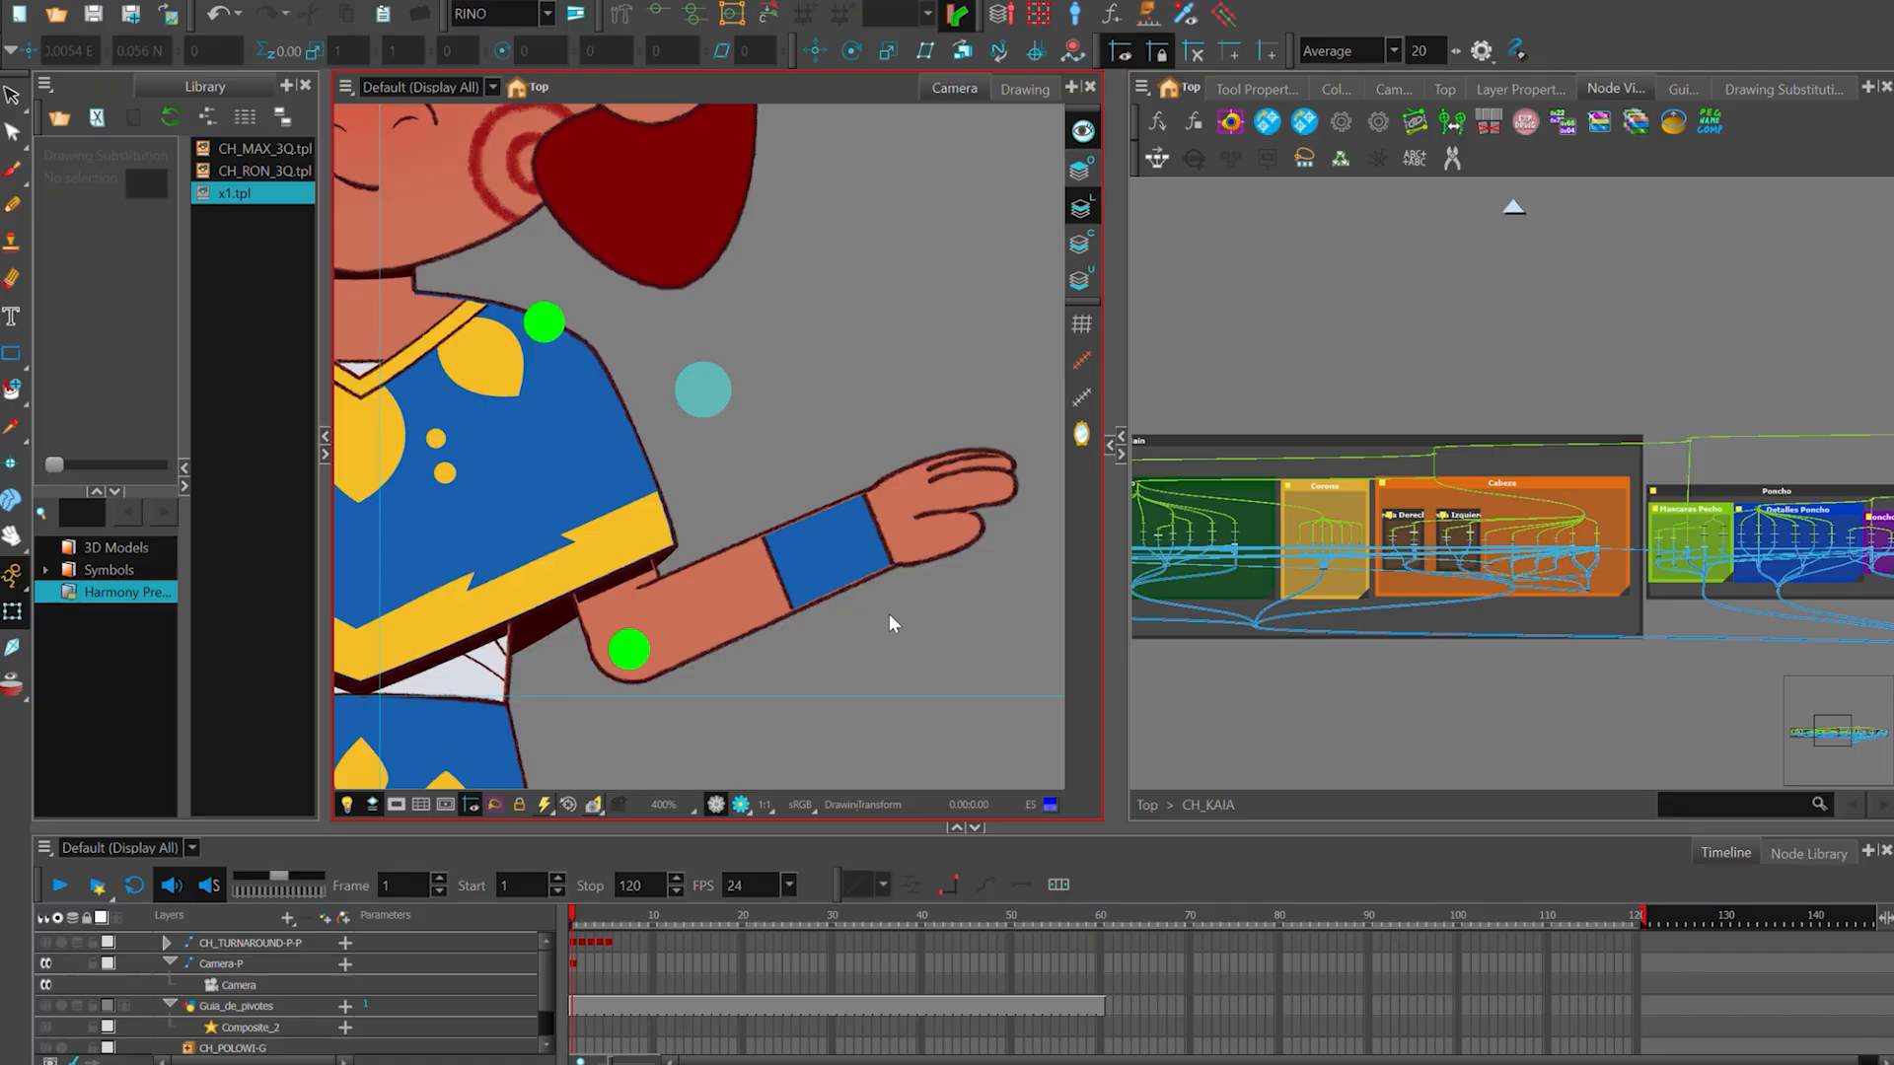
- Select the raised hand and rotate it slightly upward around the wrist, widening the drawing substitution area beside the view
click(943, 523)
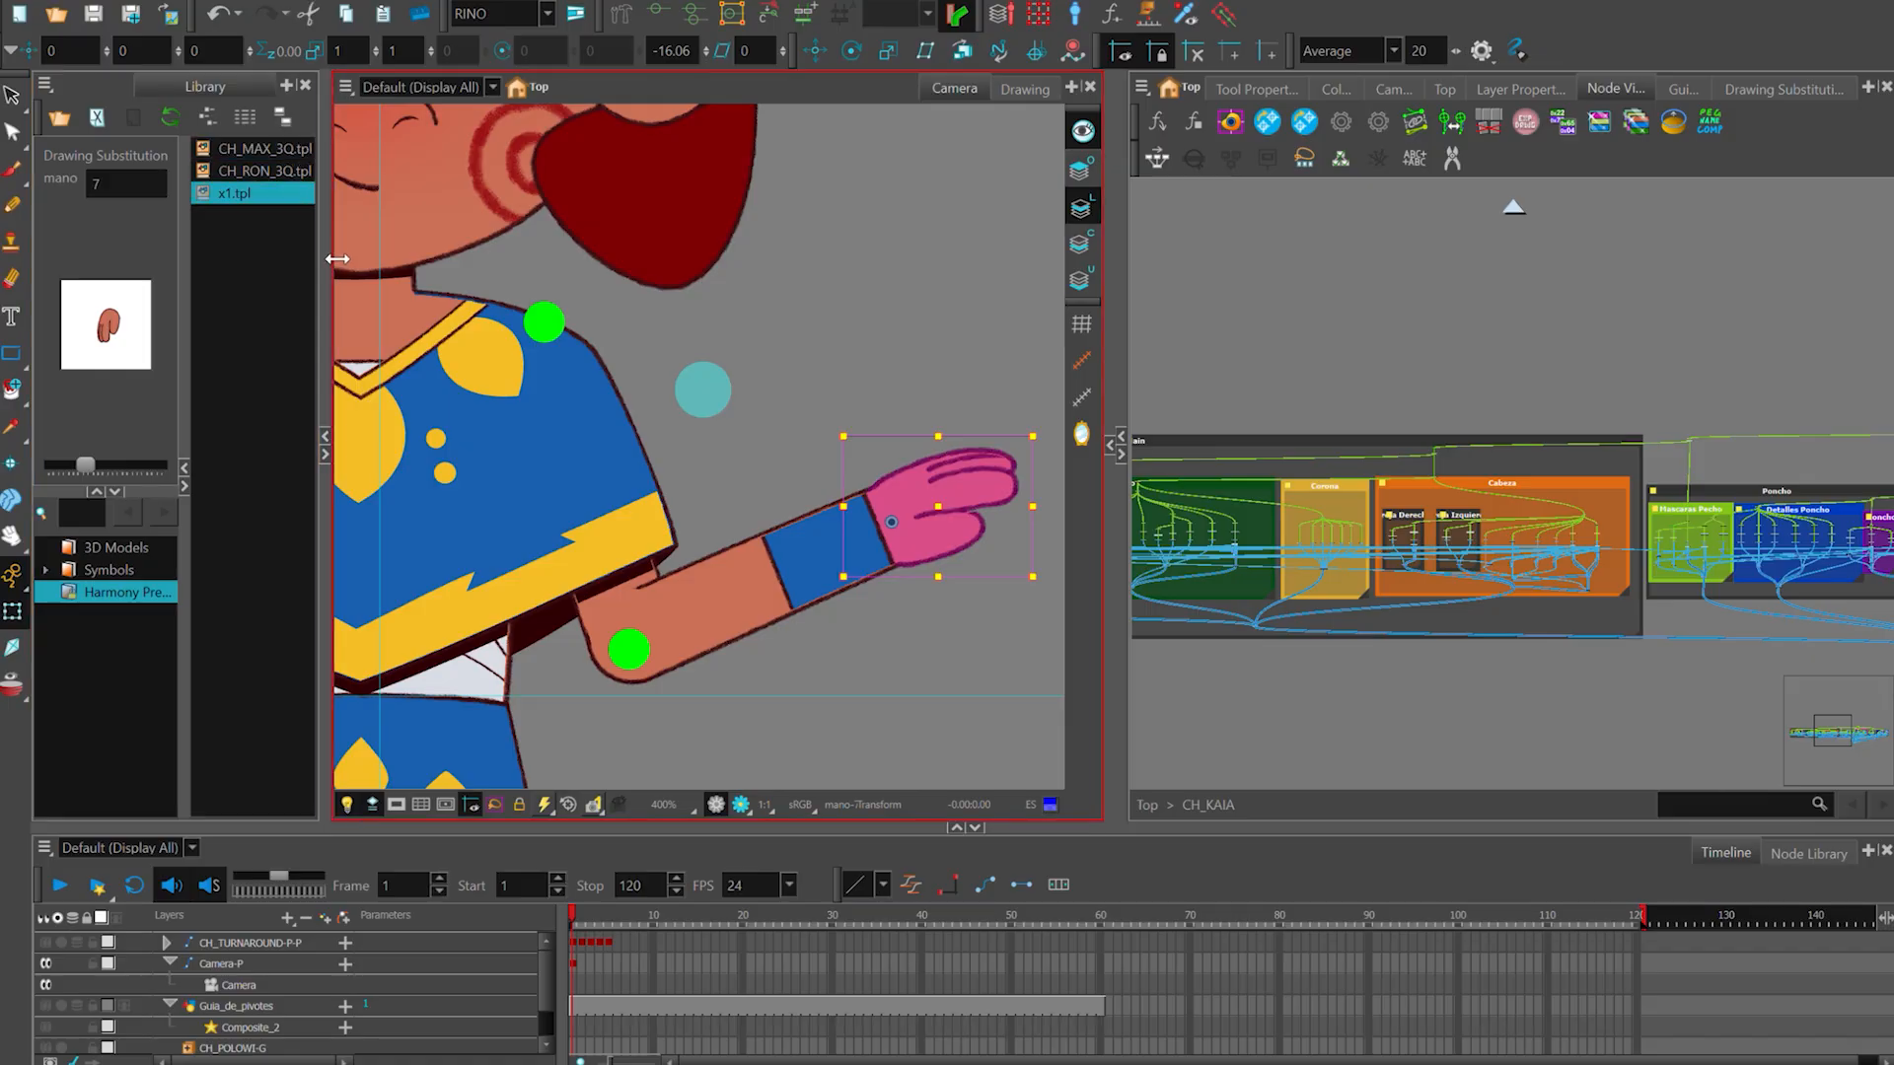
drag(321, 215, 436, 223)
click(1134, 462)
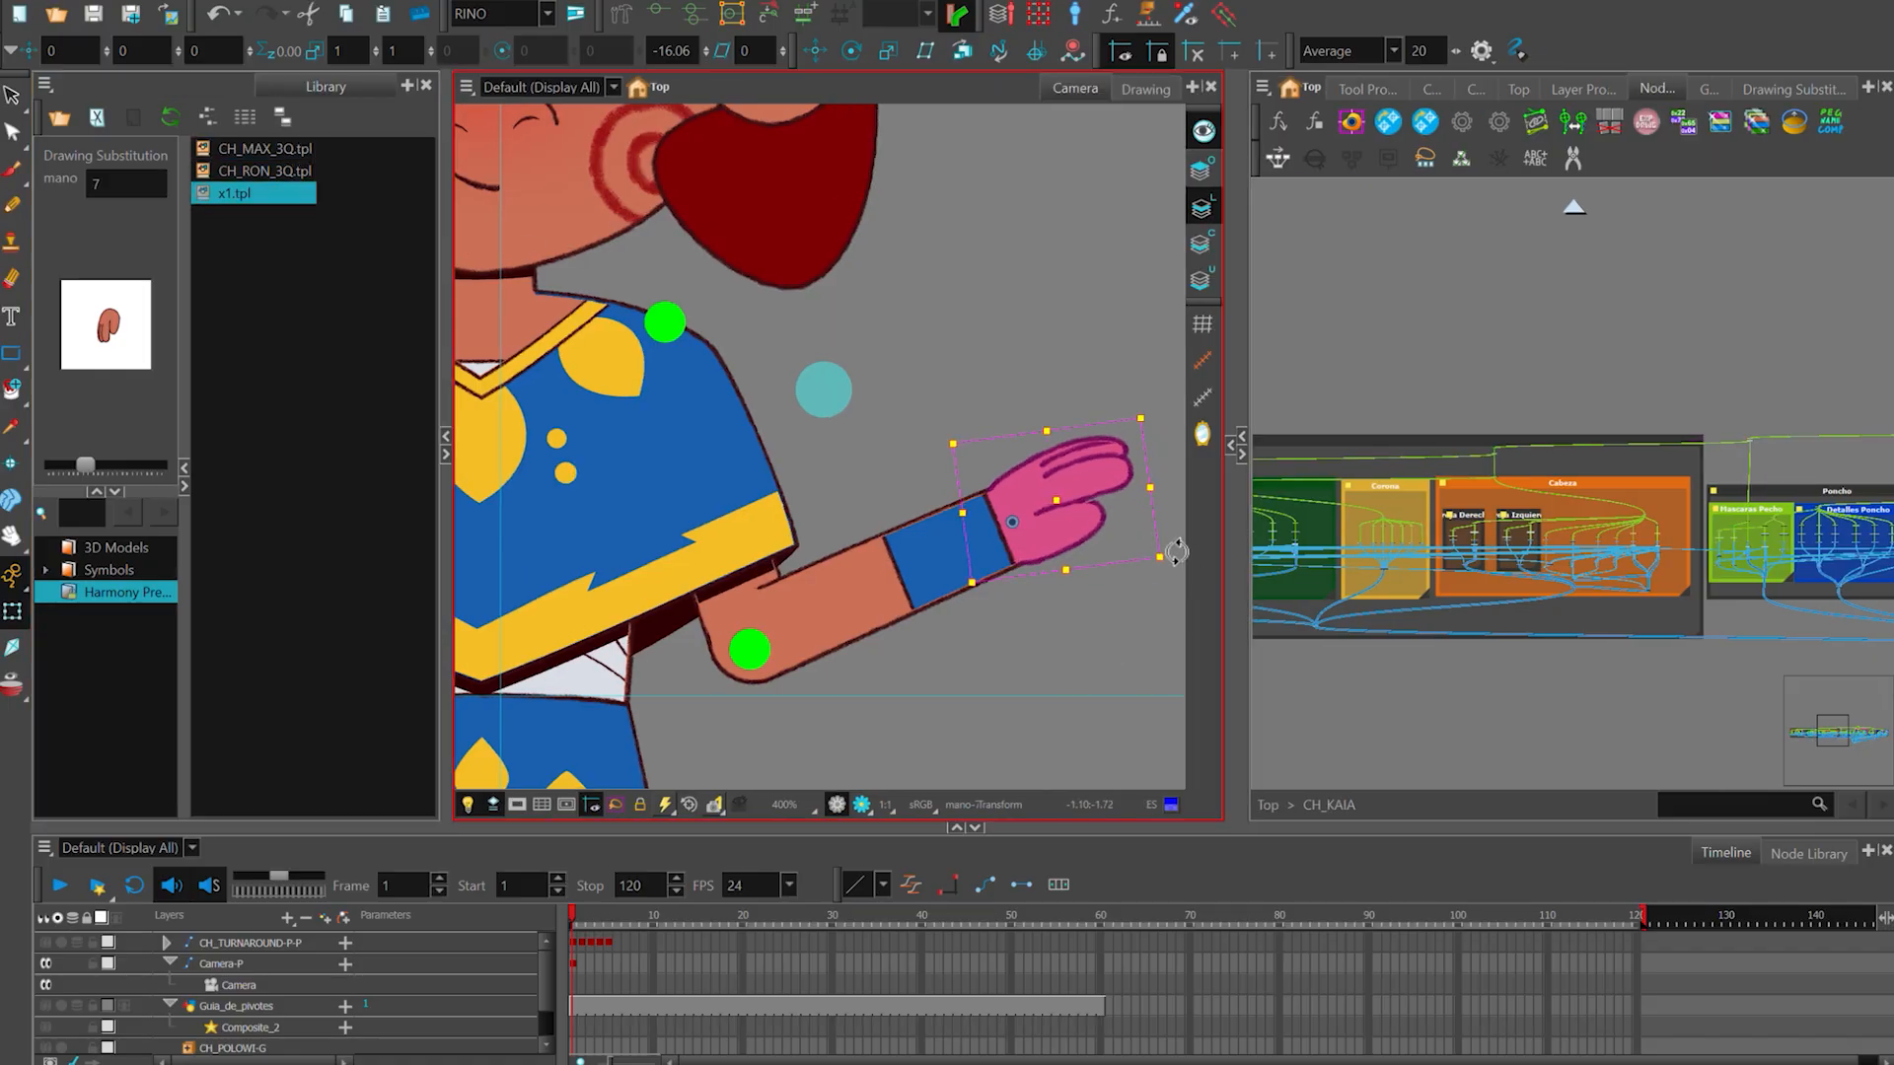
drag(1176, 551, 1157, 440)
click(1149, 434)
- Switch the hand's mano drawing substitution to 10 and clear the selection
click(1043, 538)
mouse_move(102, 462)
mouse_down()
mouse_move(128, 469)
mouse_move(102, 463)
mouse_up()
drag(1164, 345, 1205, 449)
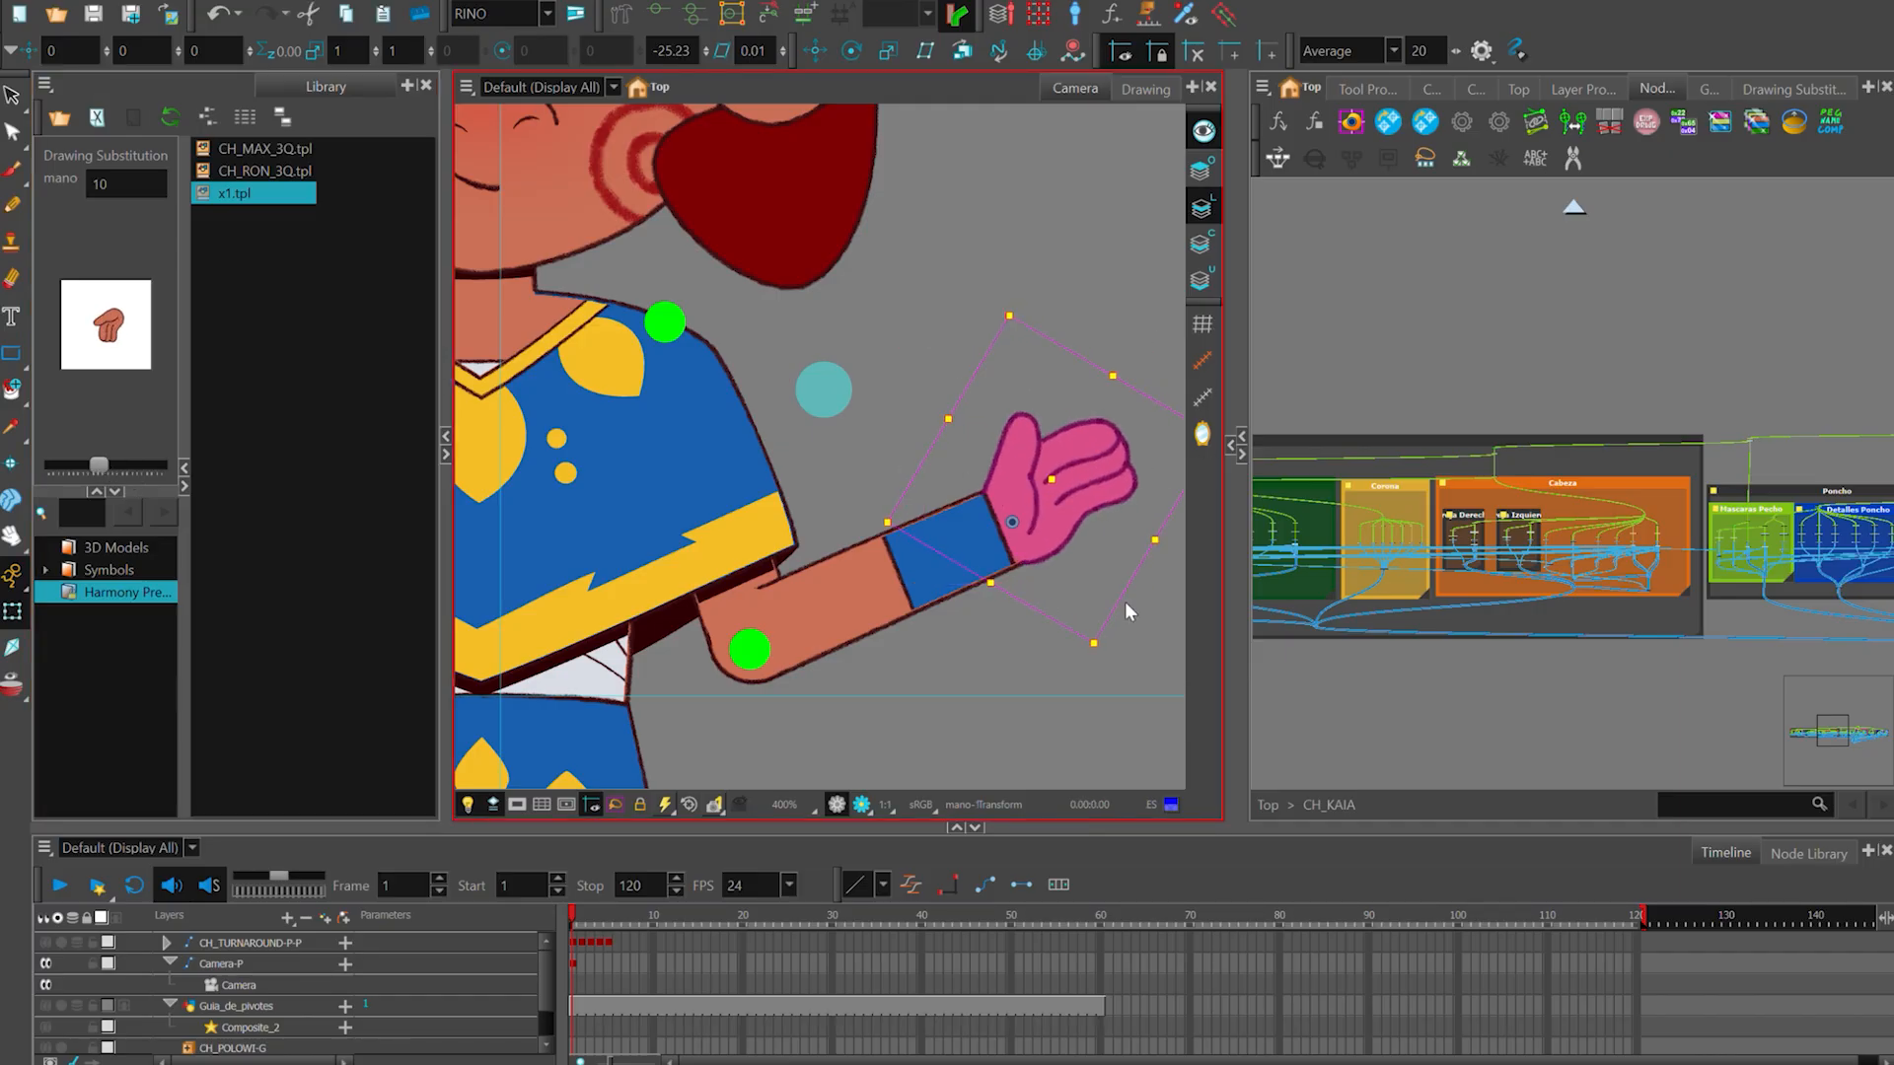
click(1124, 602)
- Select the forearm and its antebrazo_izq drawing, examine how it overlaps the upper arm at the elbow, and clear the selection
scroll(1045, 533, down, 3)
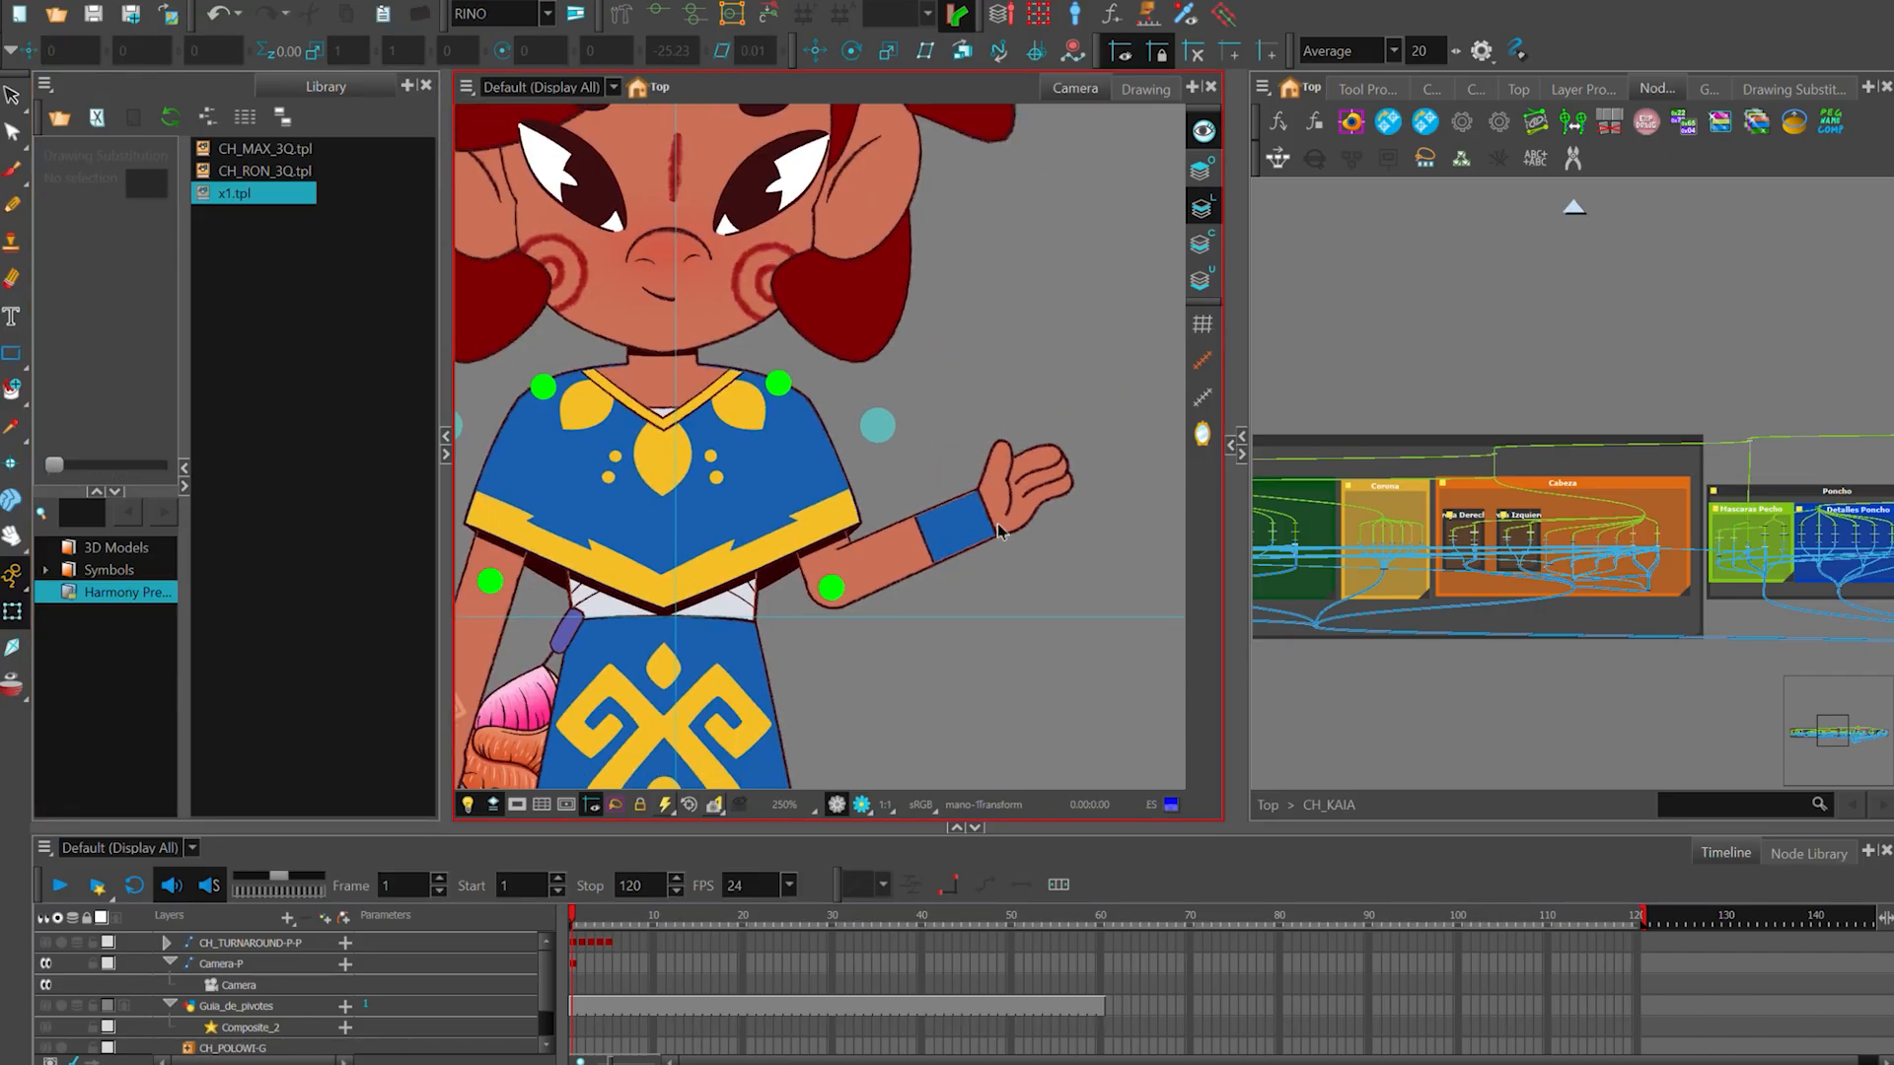
click(963, 525)
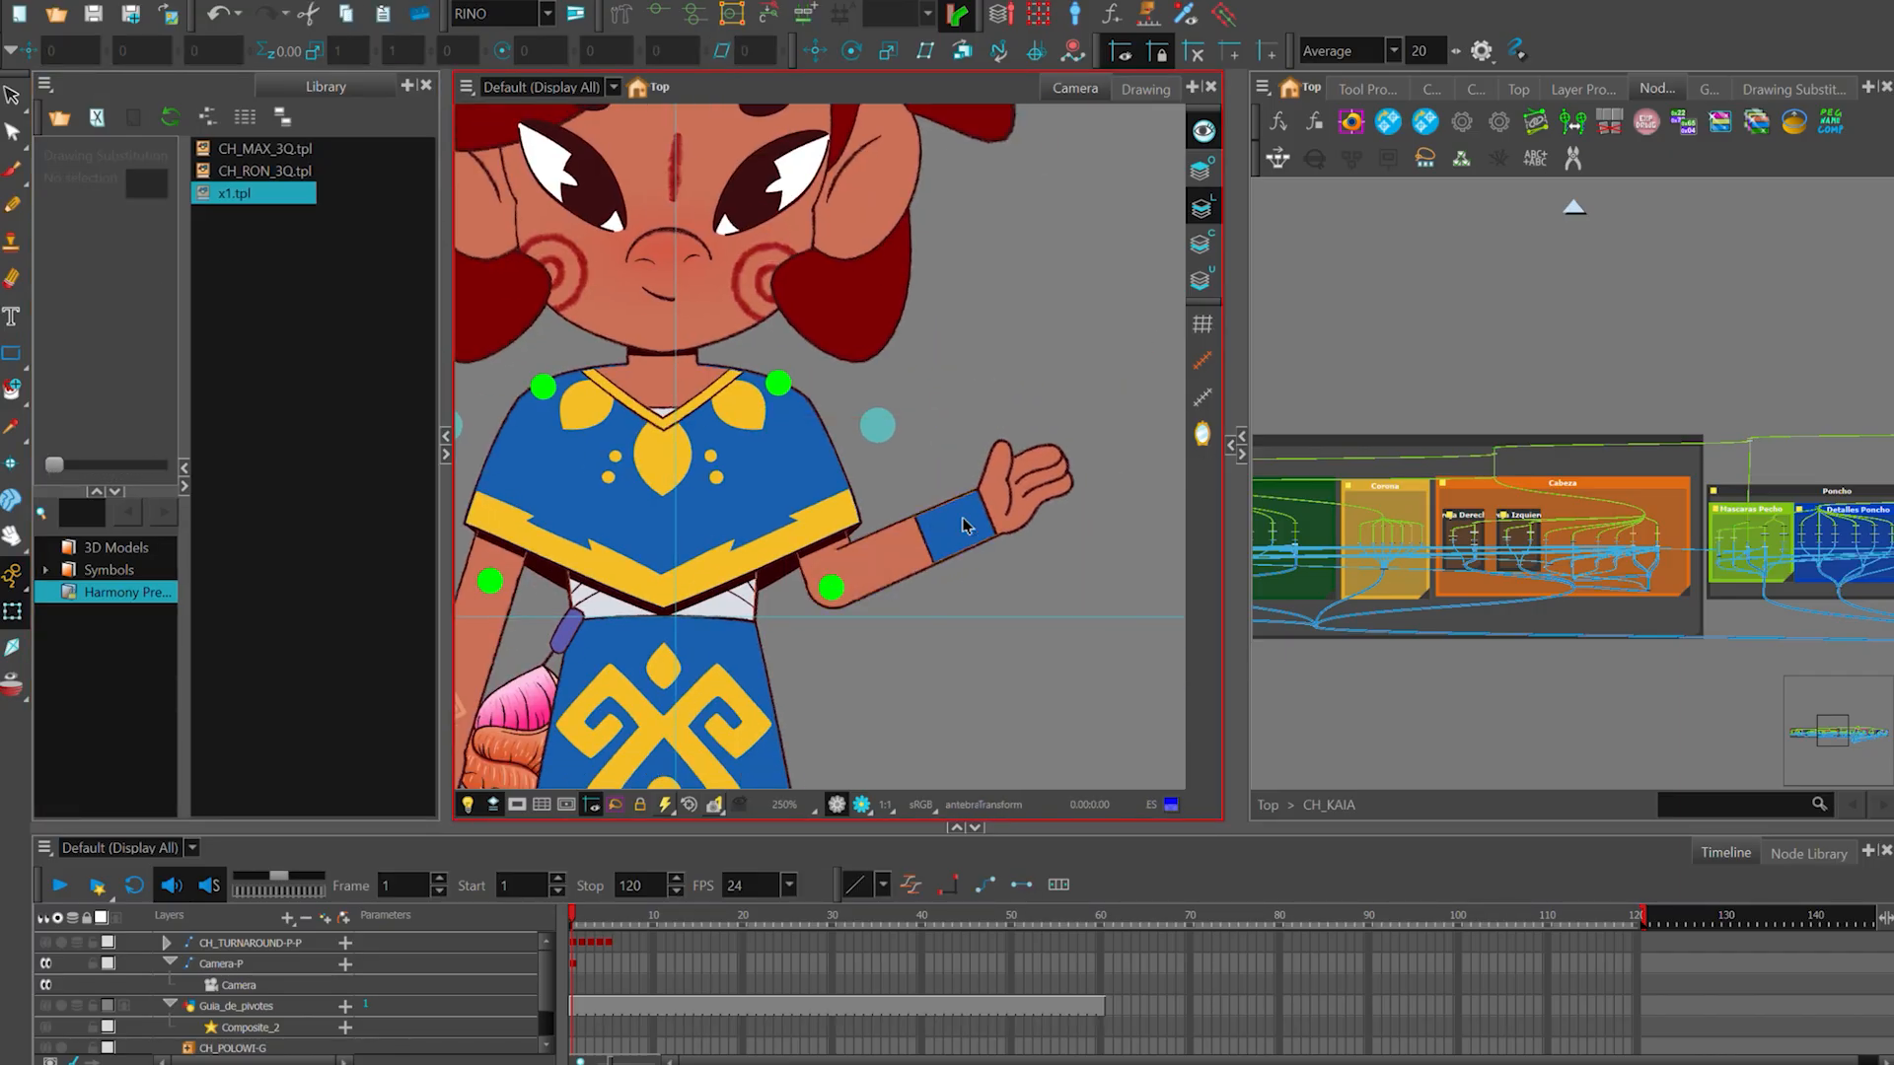
click(913, 590)
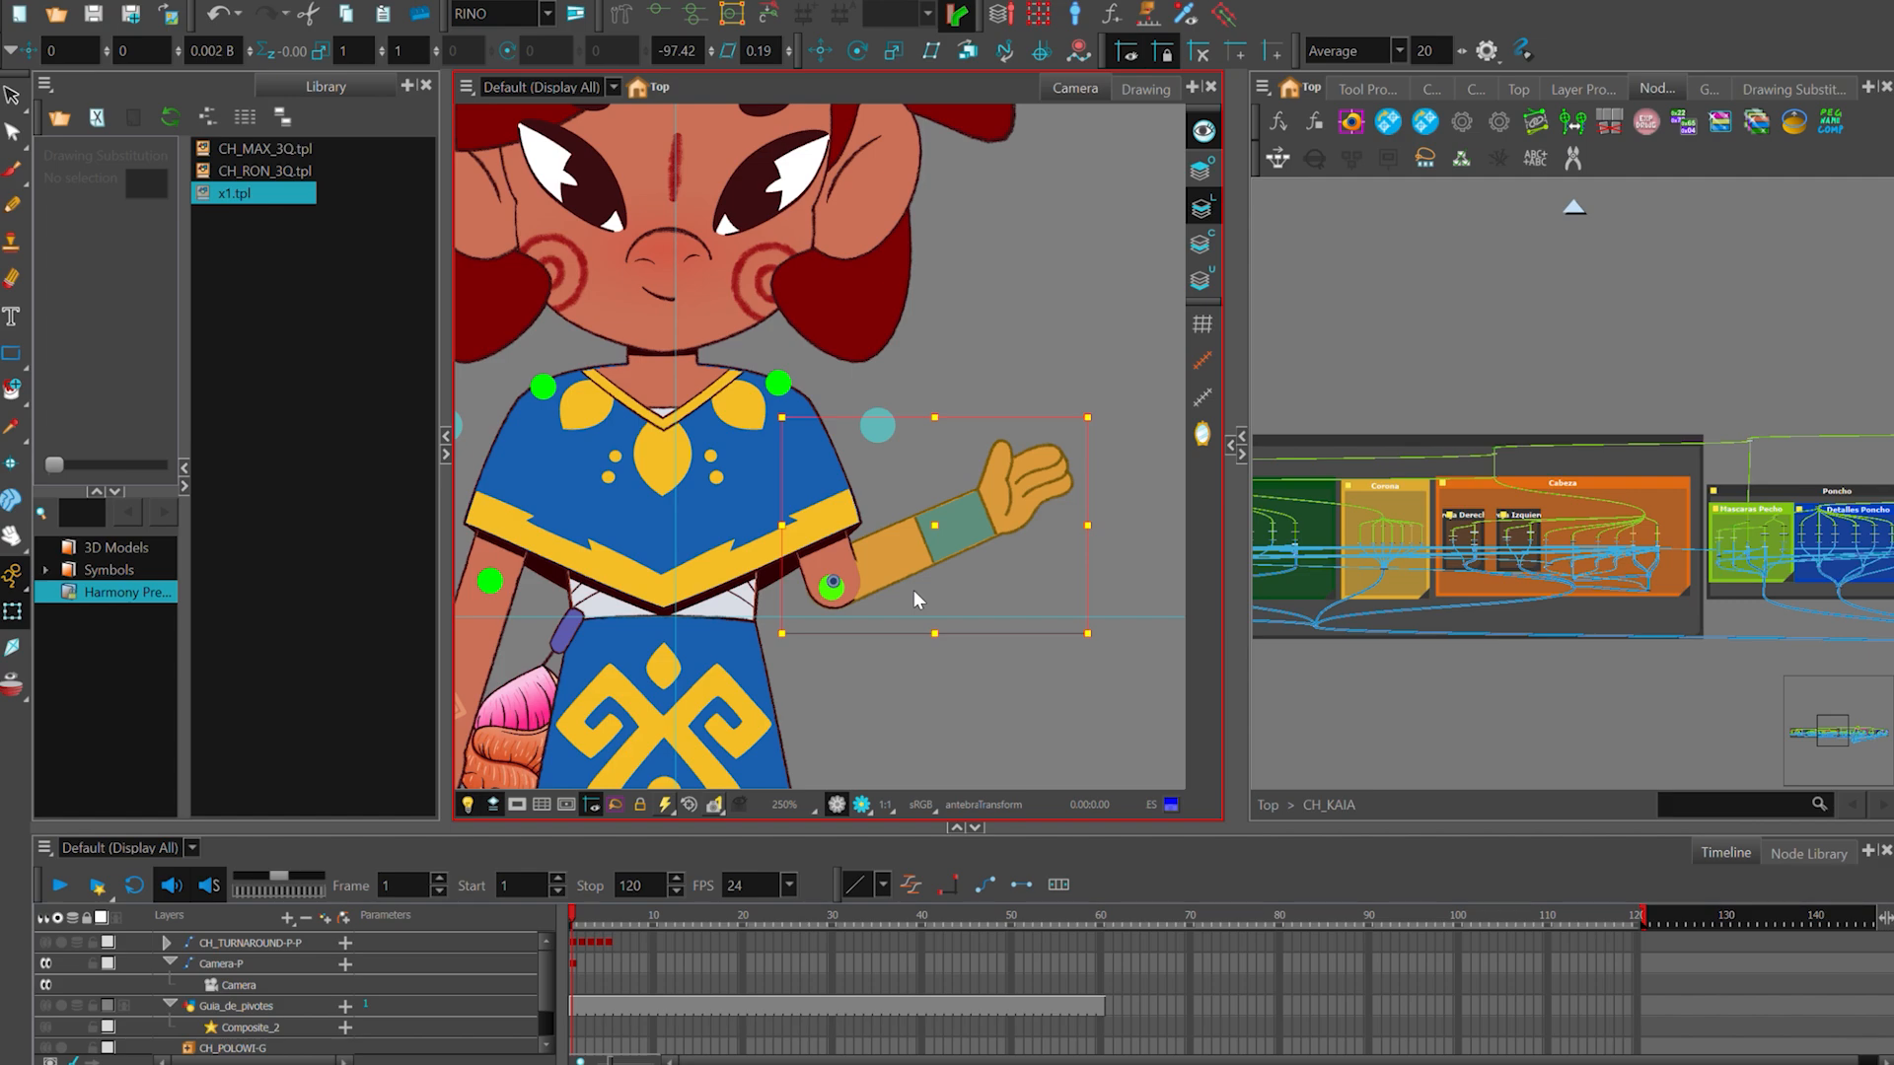
scroll(914, 590, up, 4)
click(850, 529)
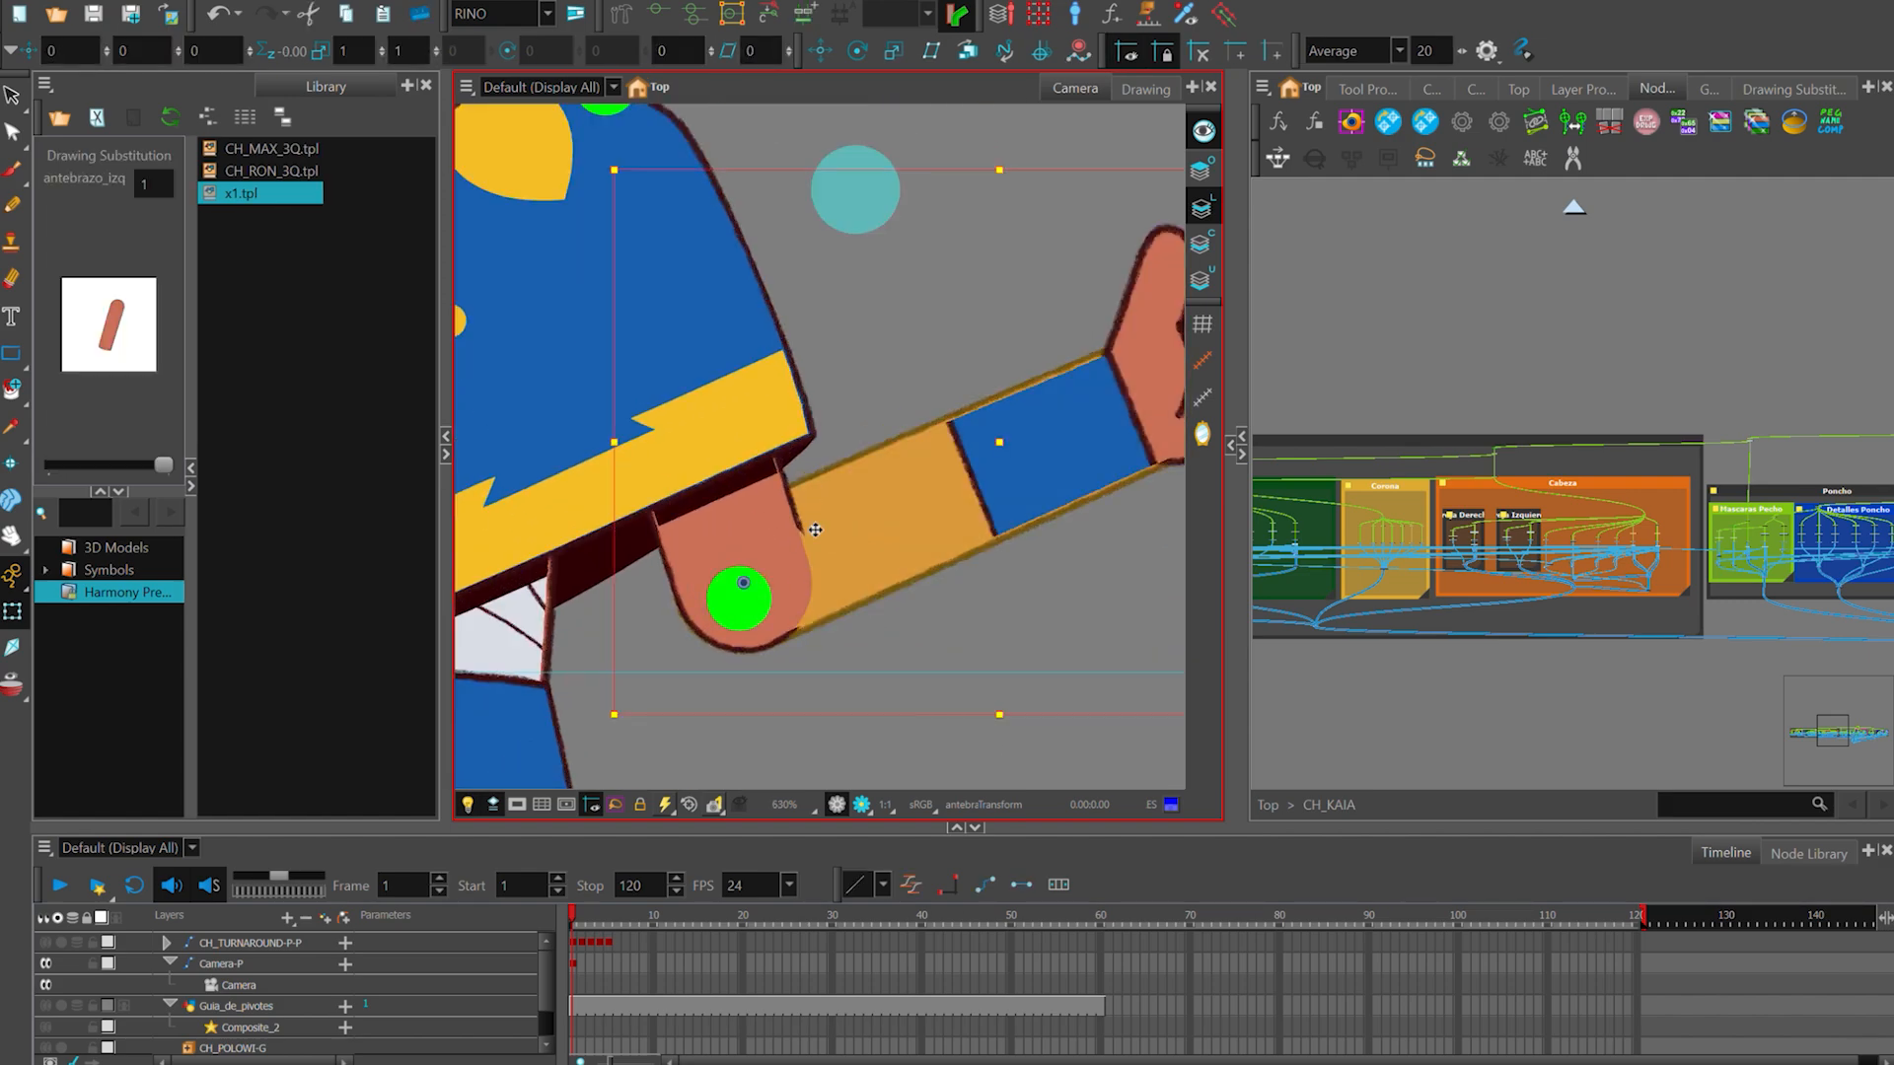
click(892, 633)
scroll(892, 636, down, 4)
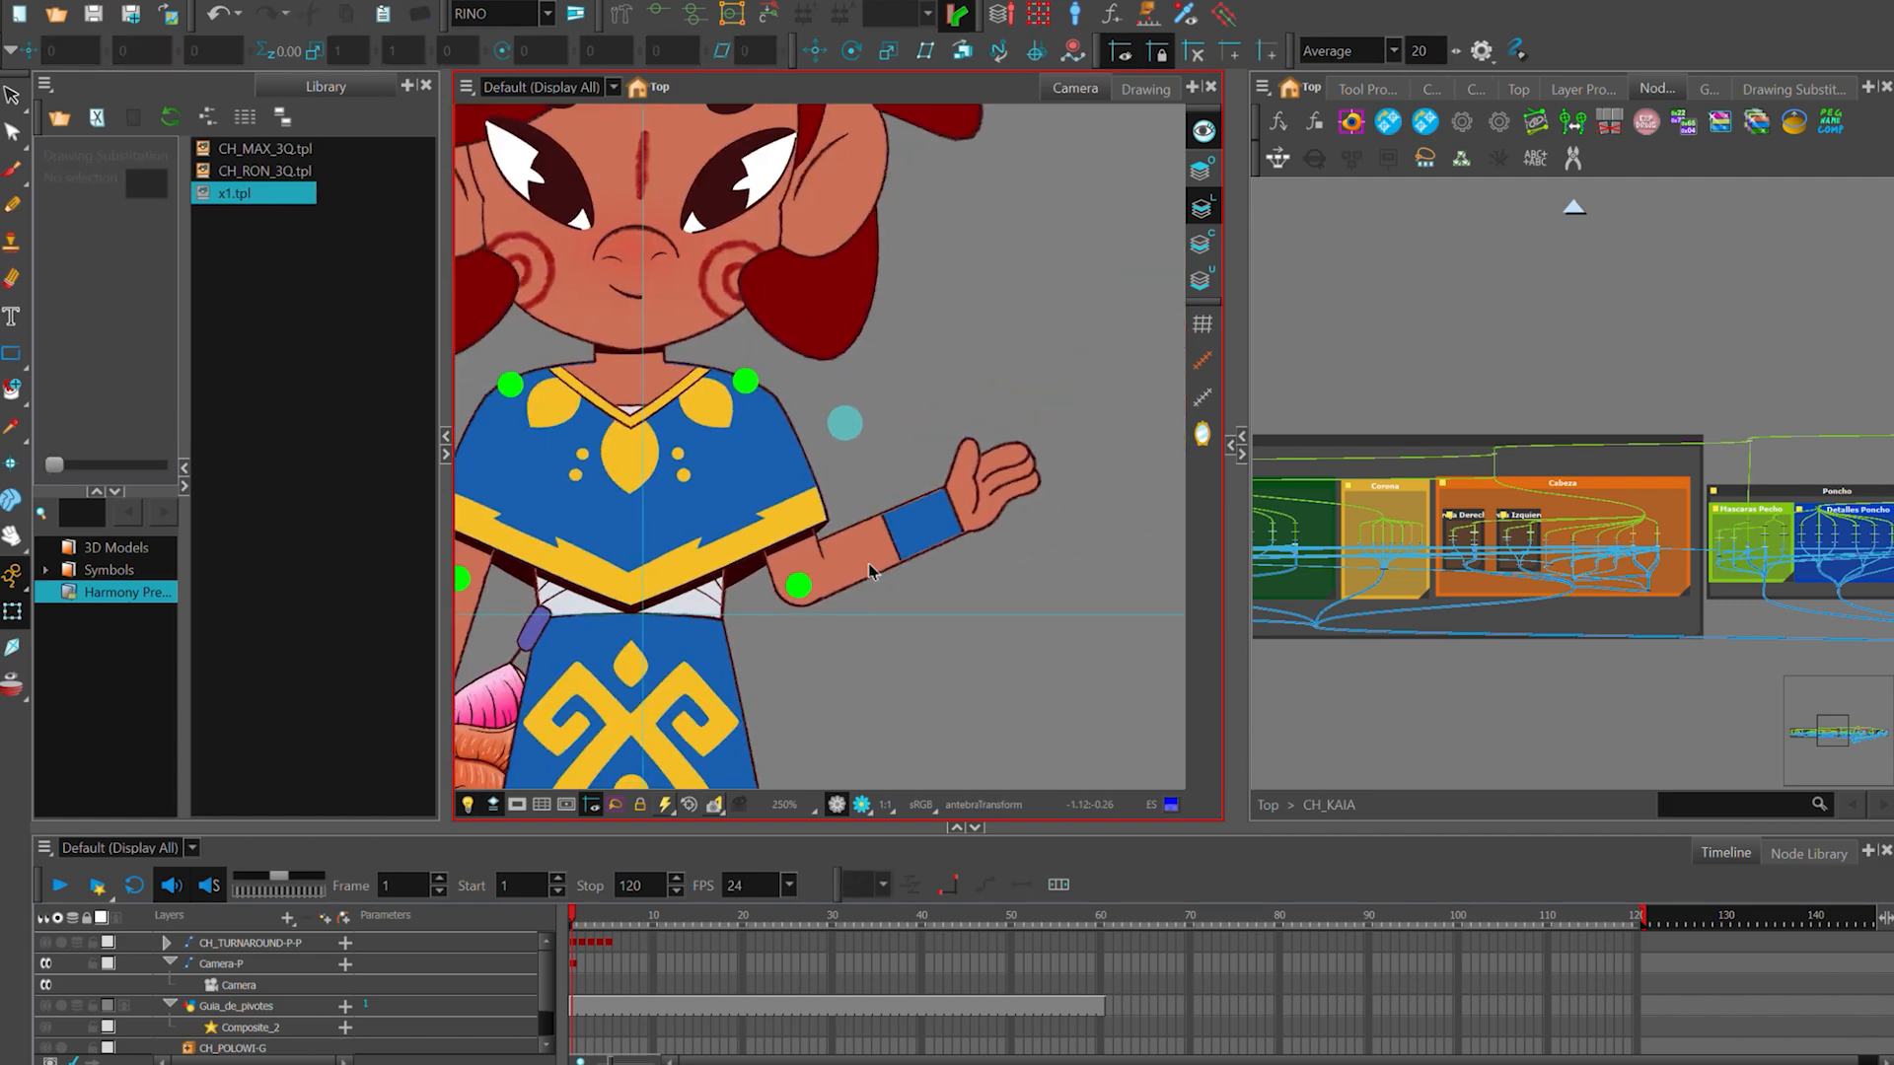
- Rotate the forearm inward behind the skirt around the elbow to test the opposite bend, and examine the joint up close
click(998, 503)
click(868, 561)
drag(1075, 444, 717, 784)
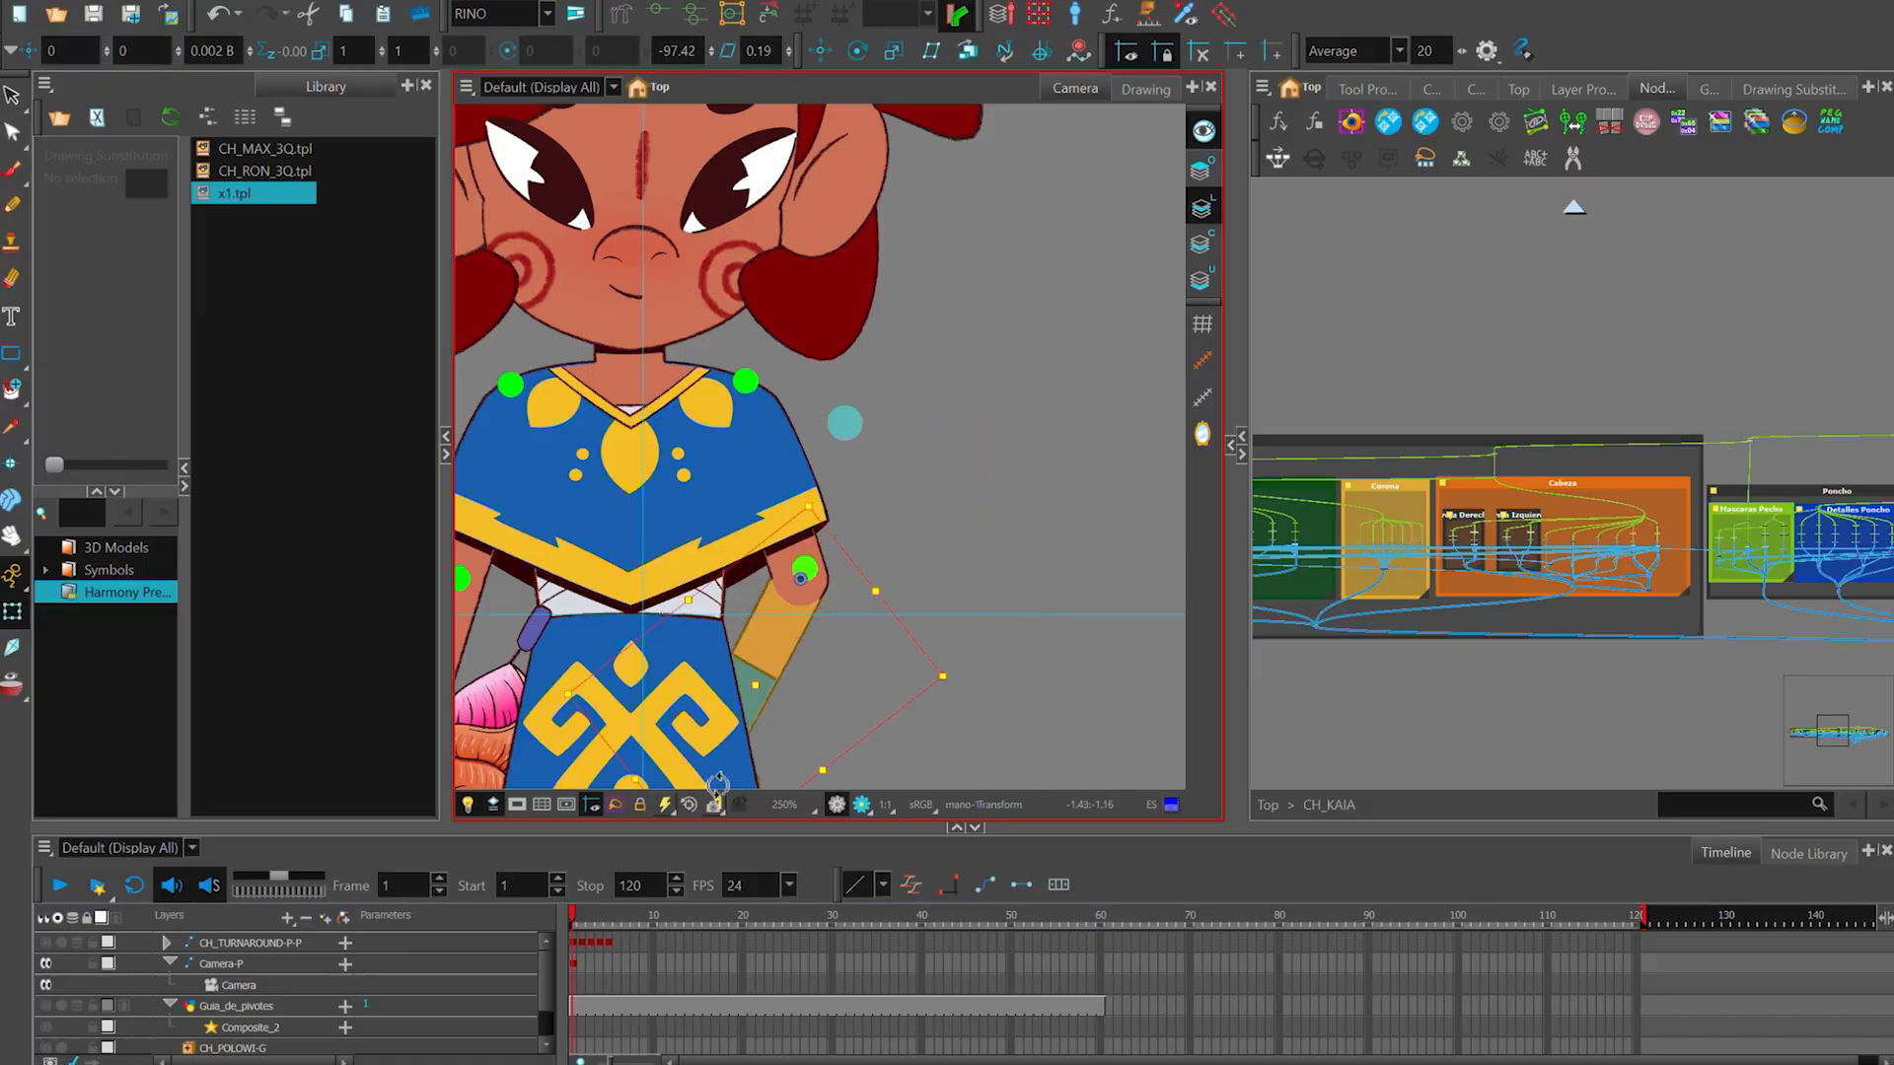
scroll(866, 560, up, 2)
click(814, 582)
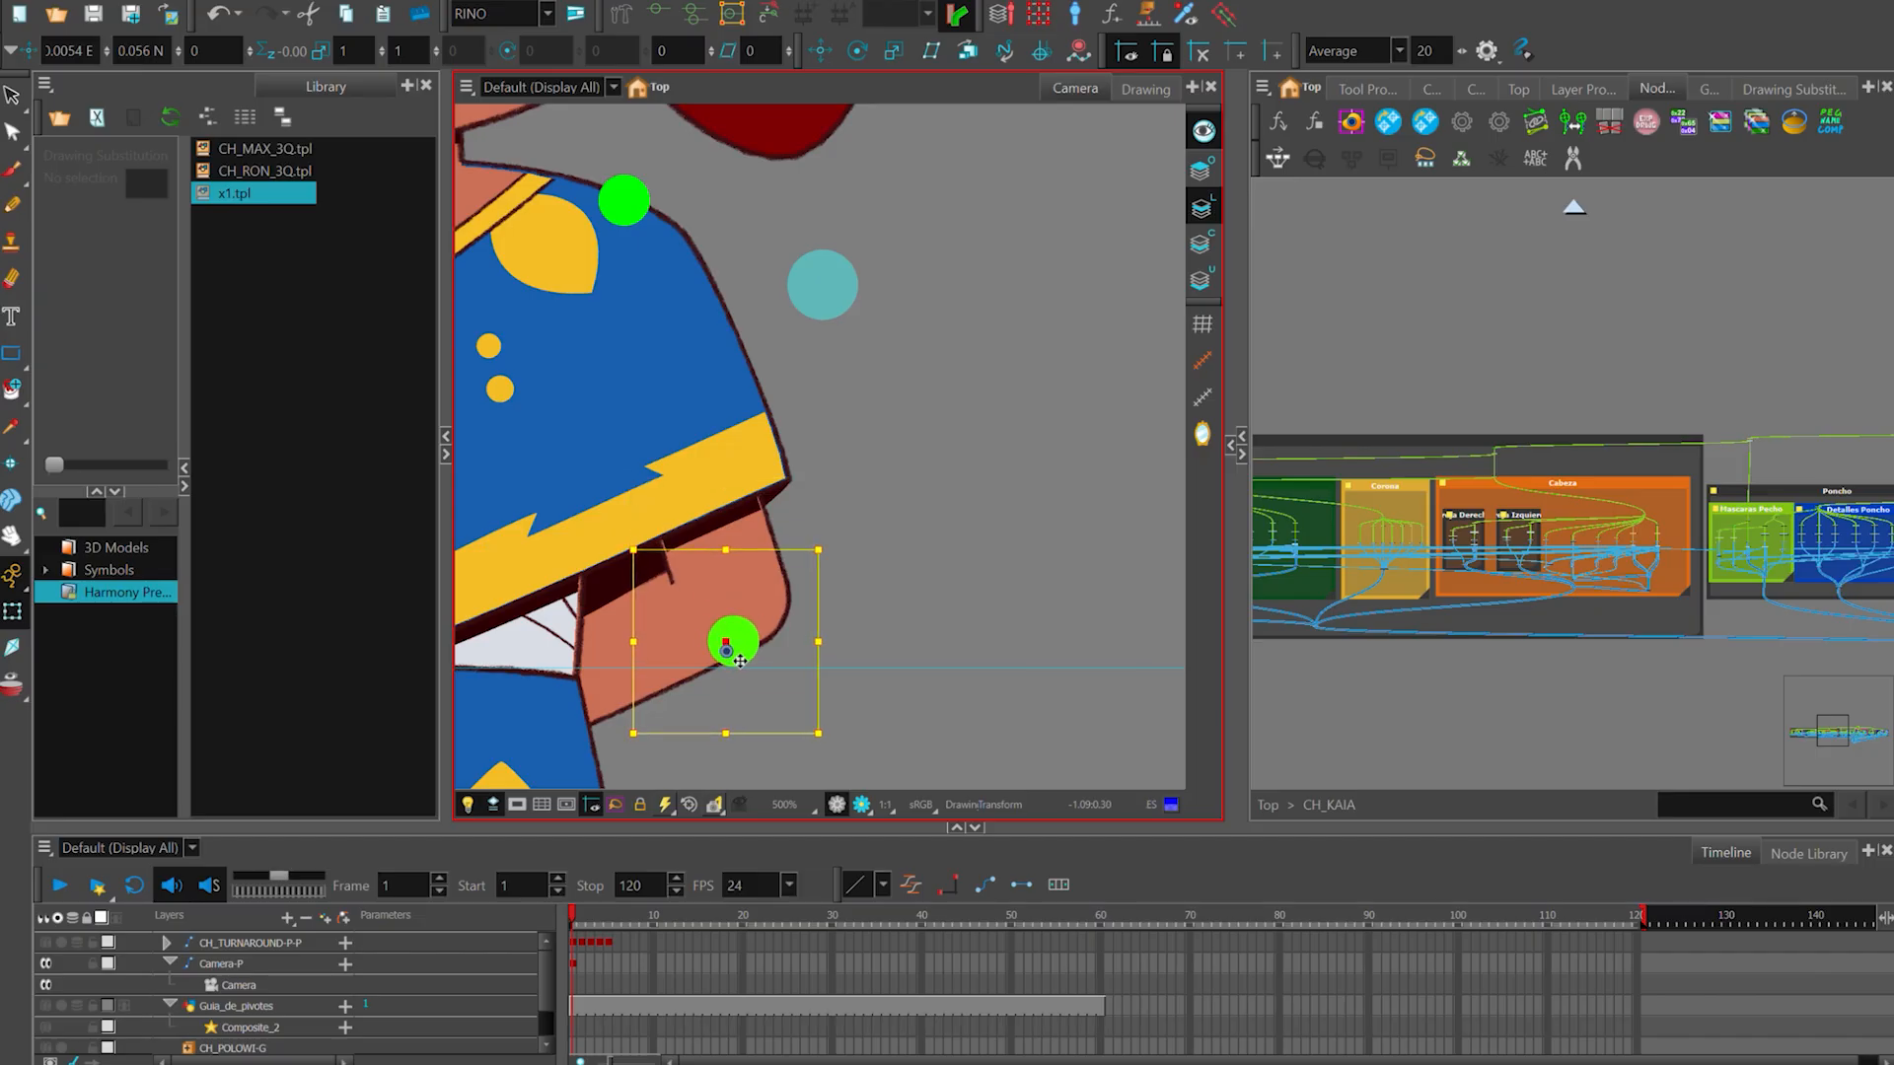
scroll(742, 662, down, 4)
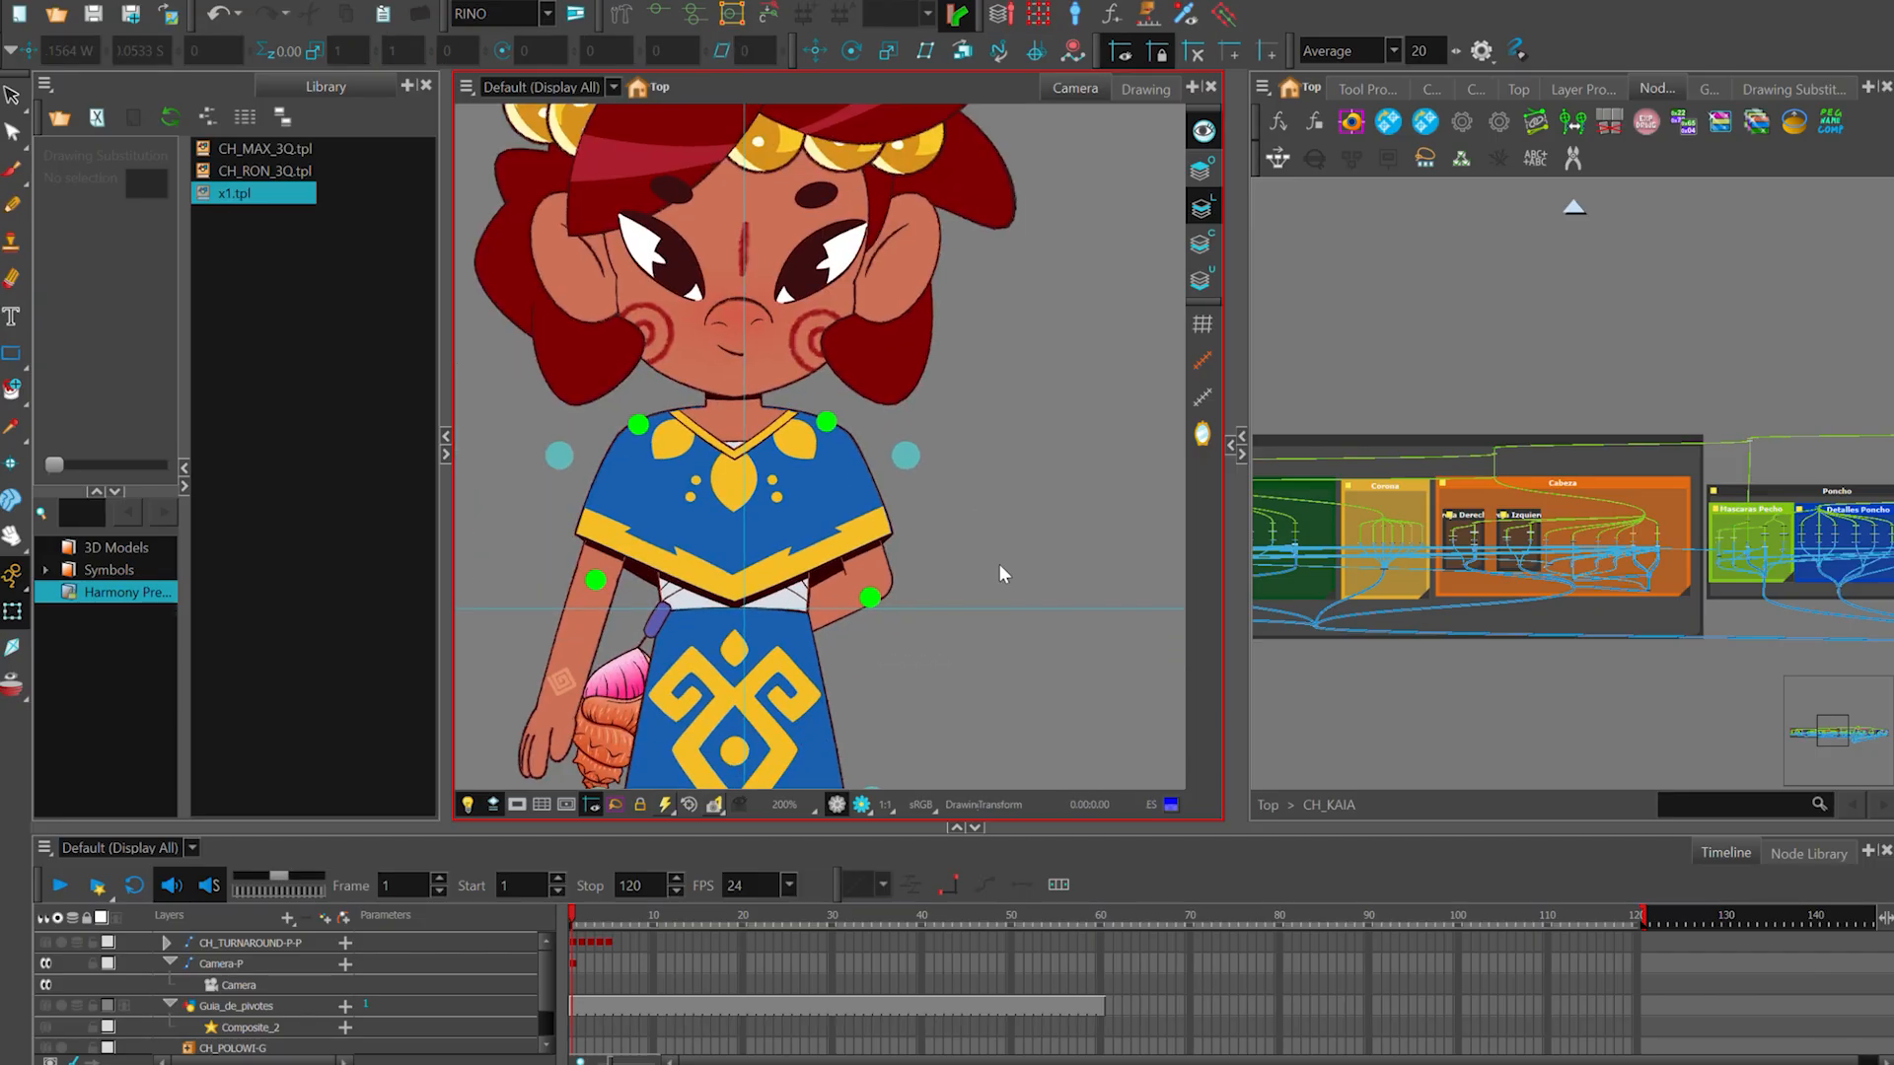
- Undo the forearm bend tests to bring the arm back to its straight hanging pose
scroll(908, 582, up, 2)
click(871, 586)
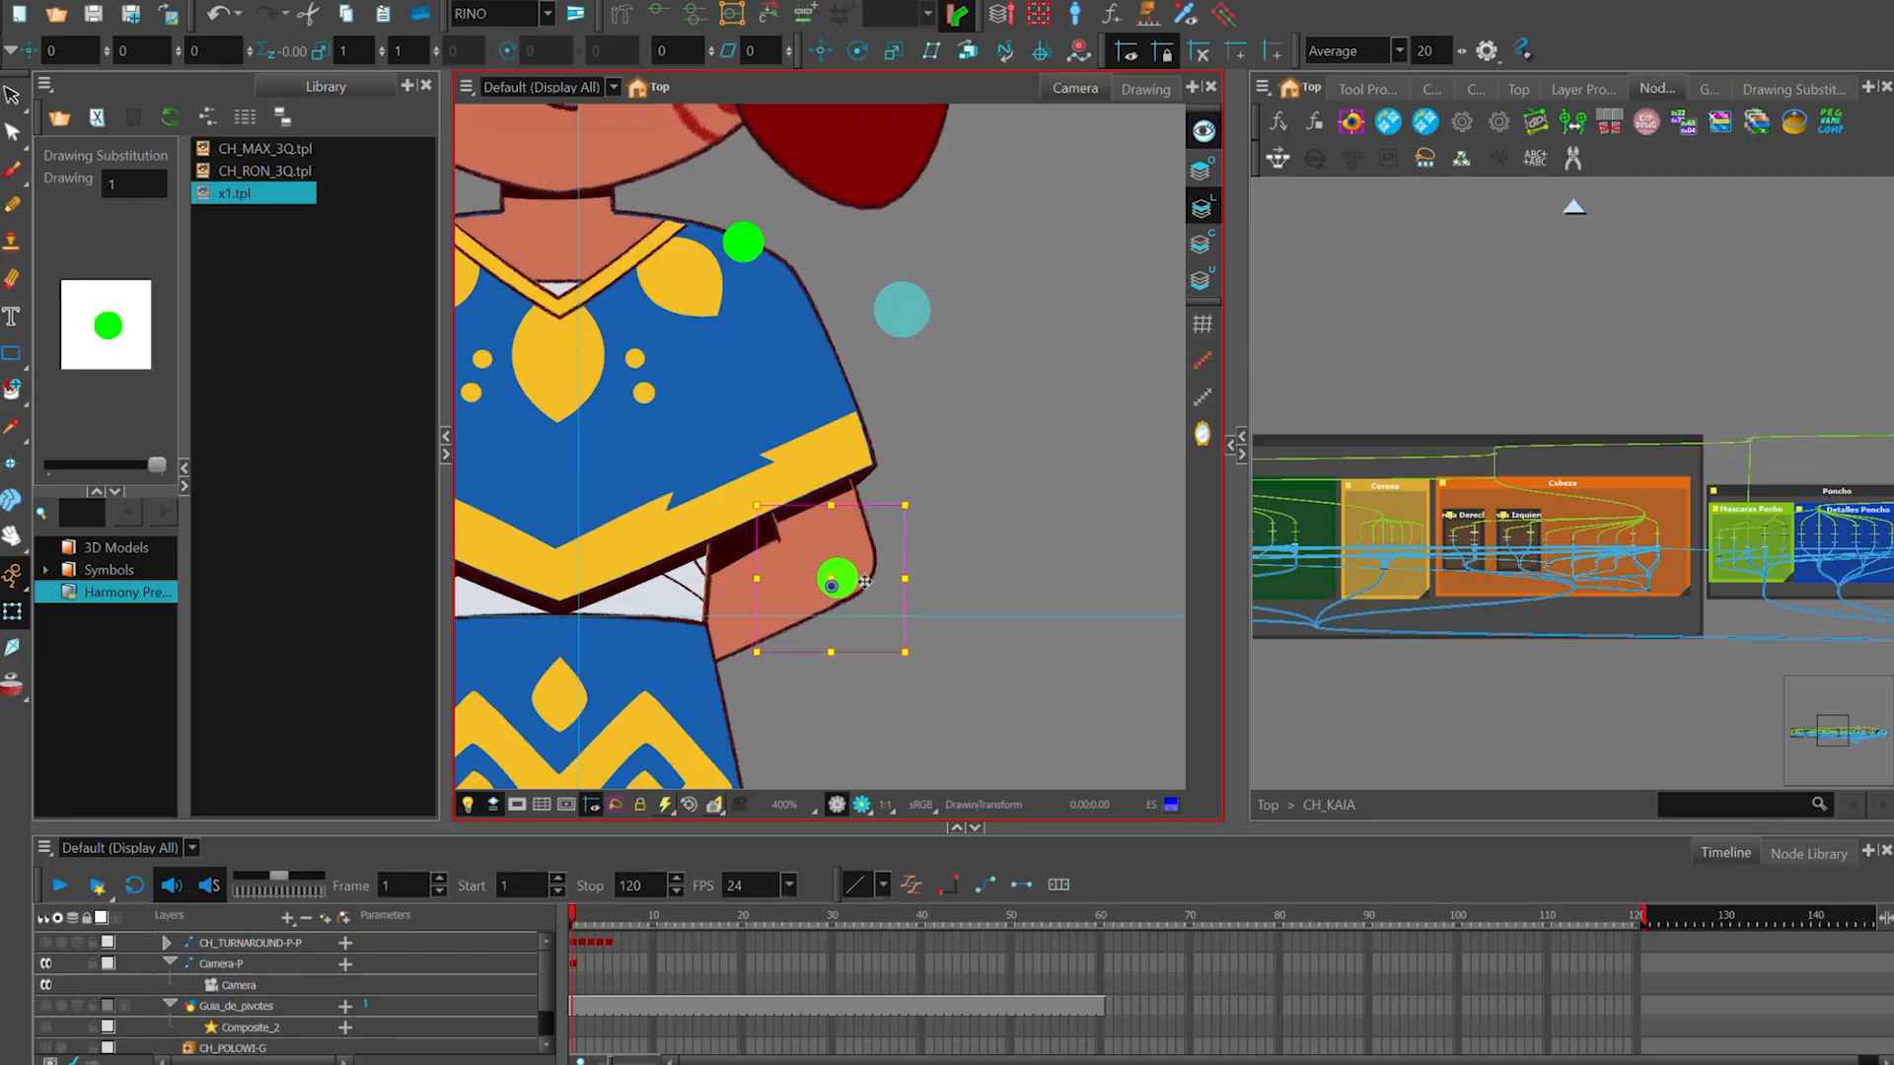
key(ctrl+z)
key(ctrl+z)
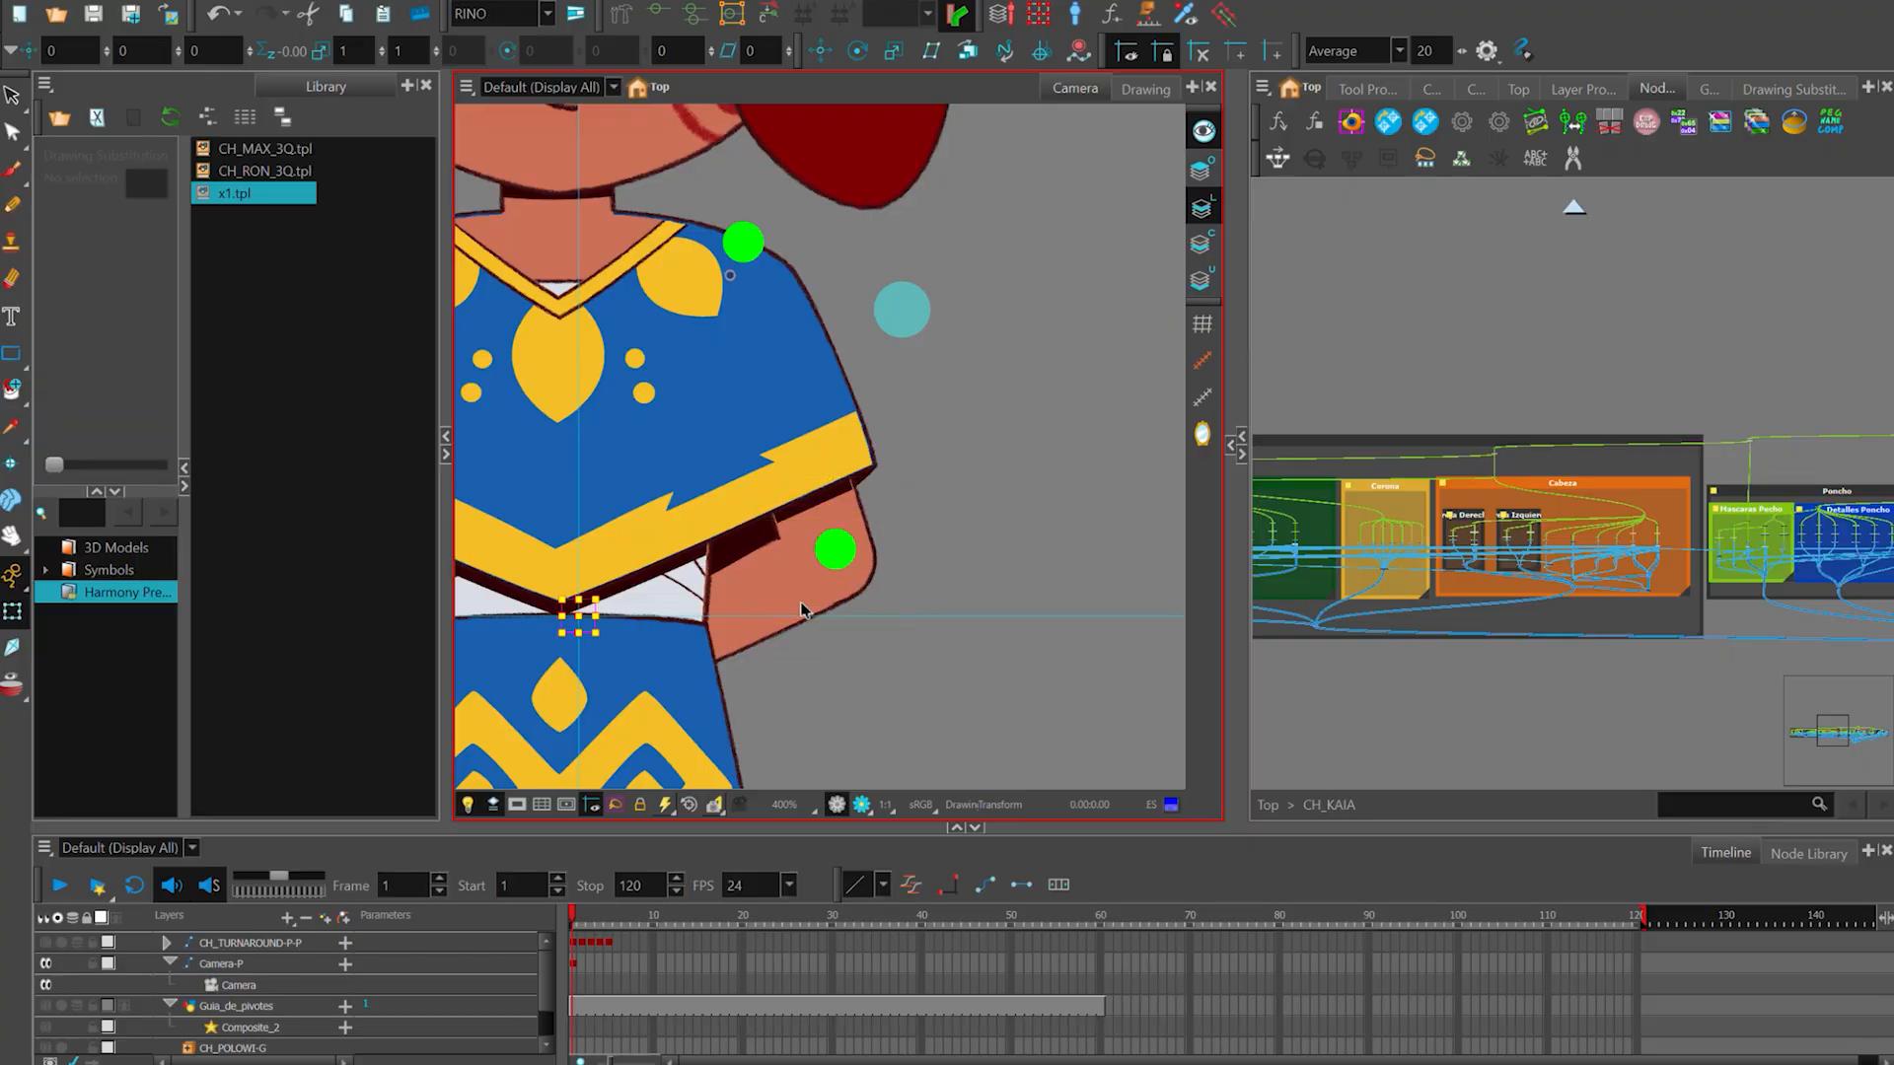
key(Escape)
click(802, 609)
scroll(1055, 494, down, 5)
mouse_move(1055, 494)
mouse_down()
mouse_move(1056, 541)
mouse_move(1027, 474)
mouse_up()
scroll(1016, 463, up, 2)
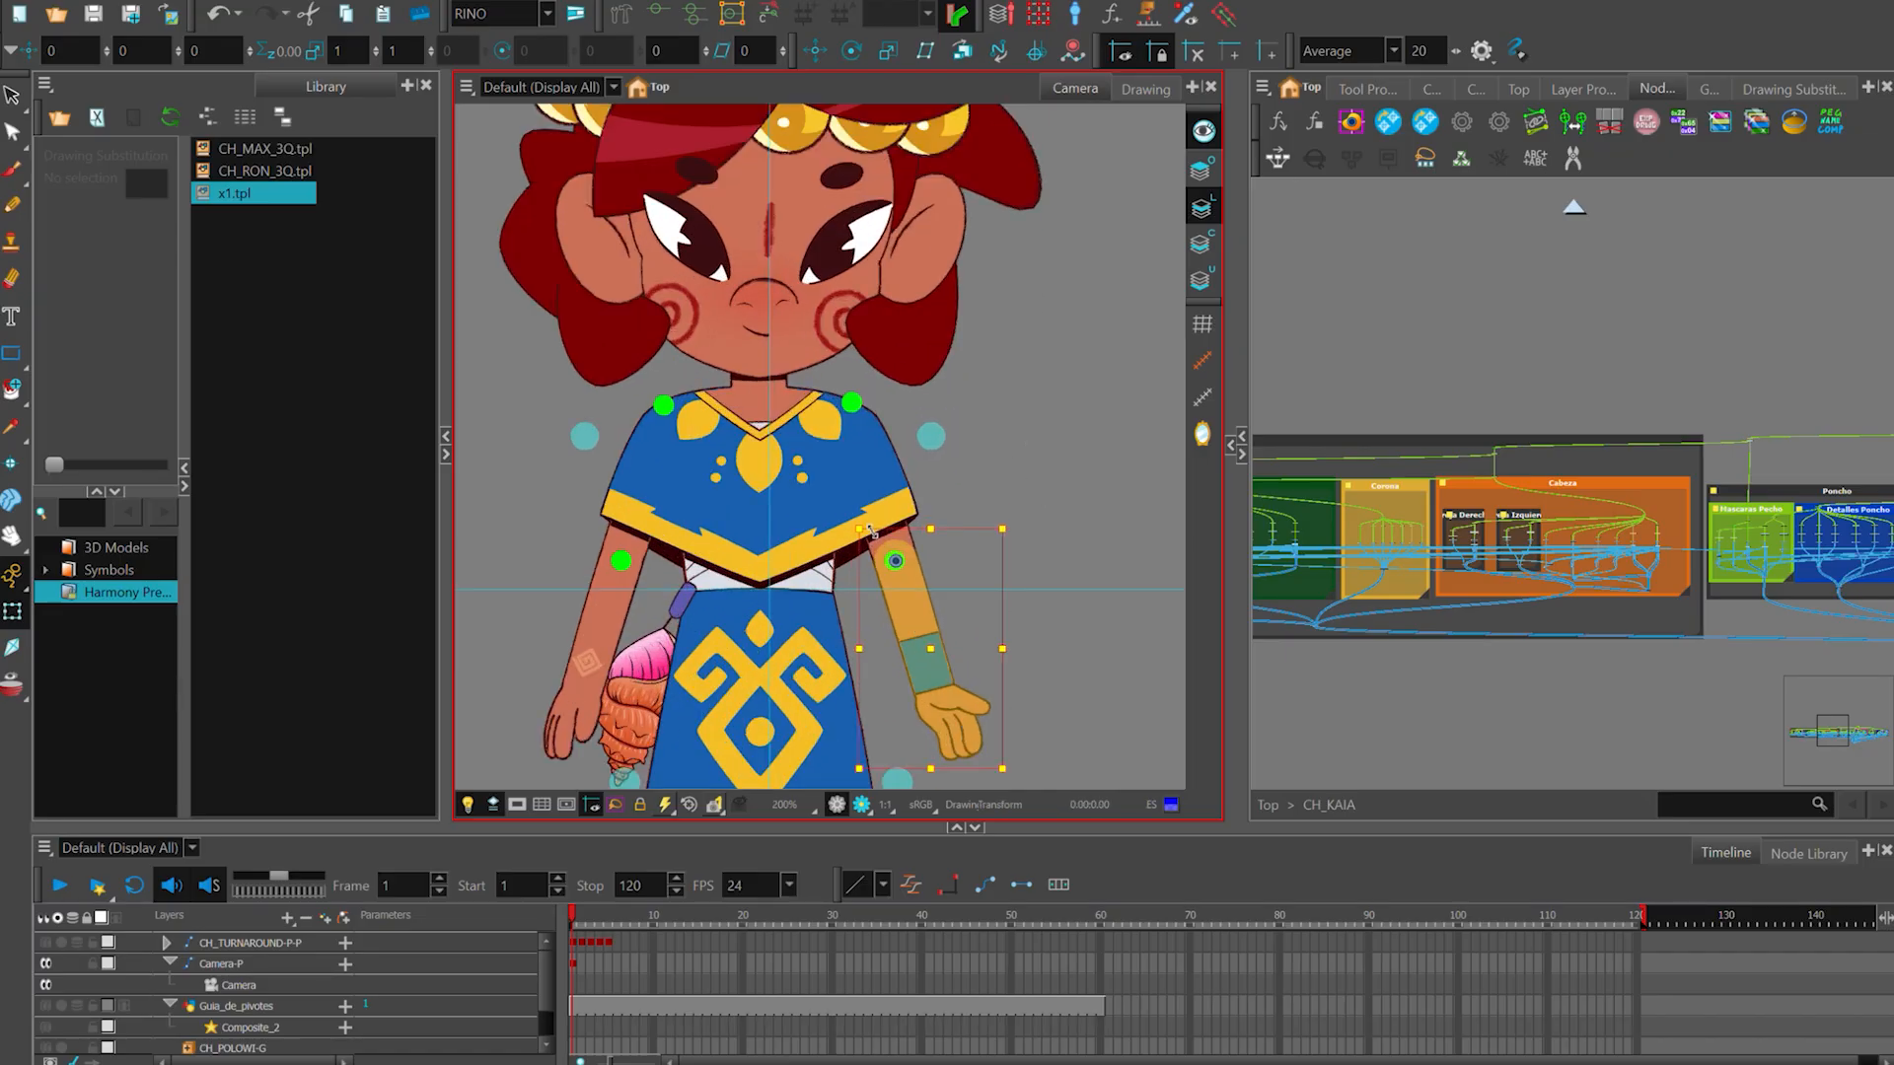
- Select the poncho drawing and display its deformation control points
click(869, 533)
scroll(982, 524, up, 2)
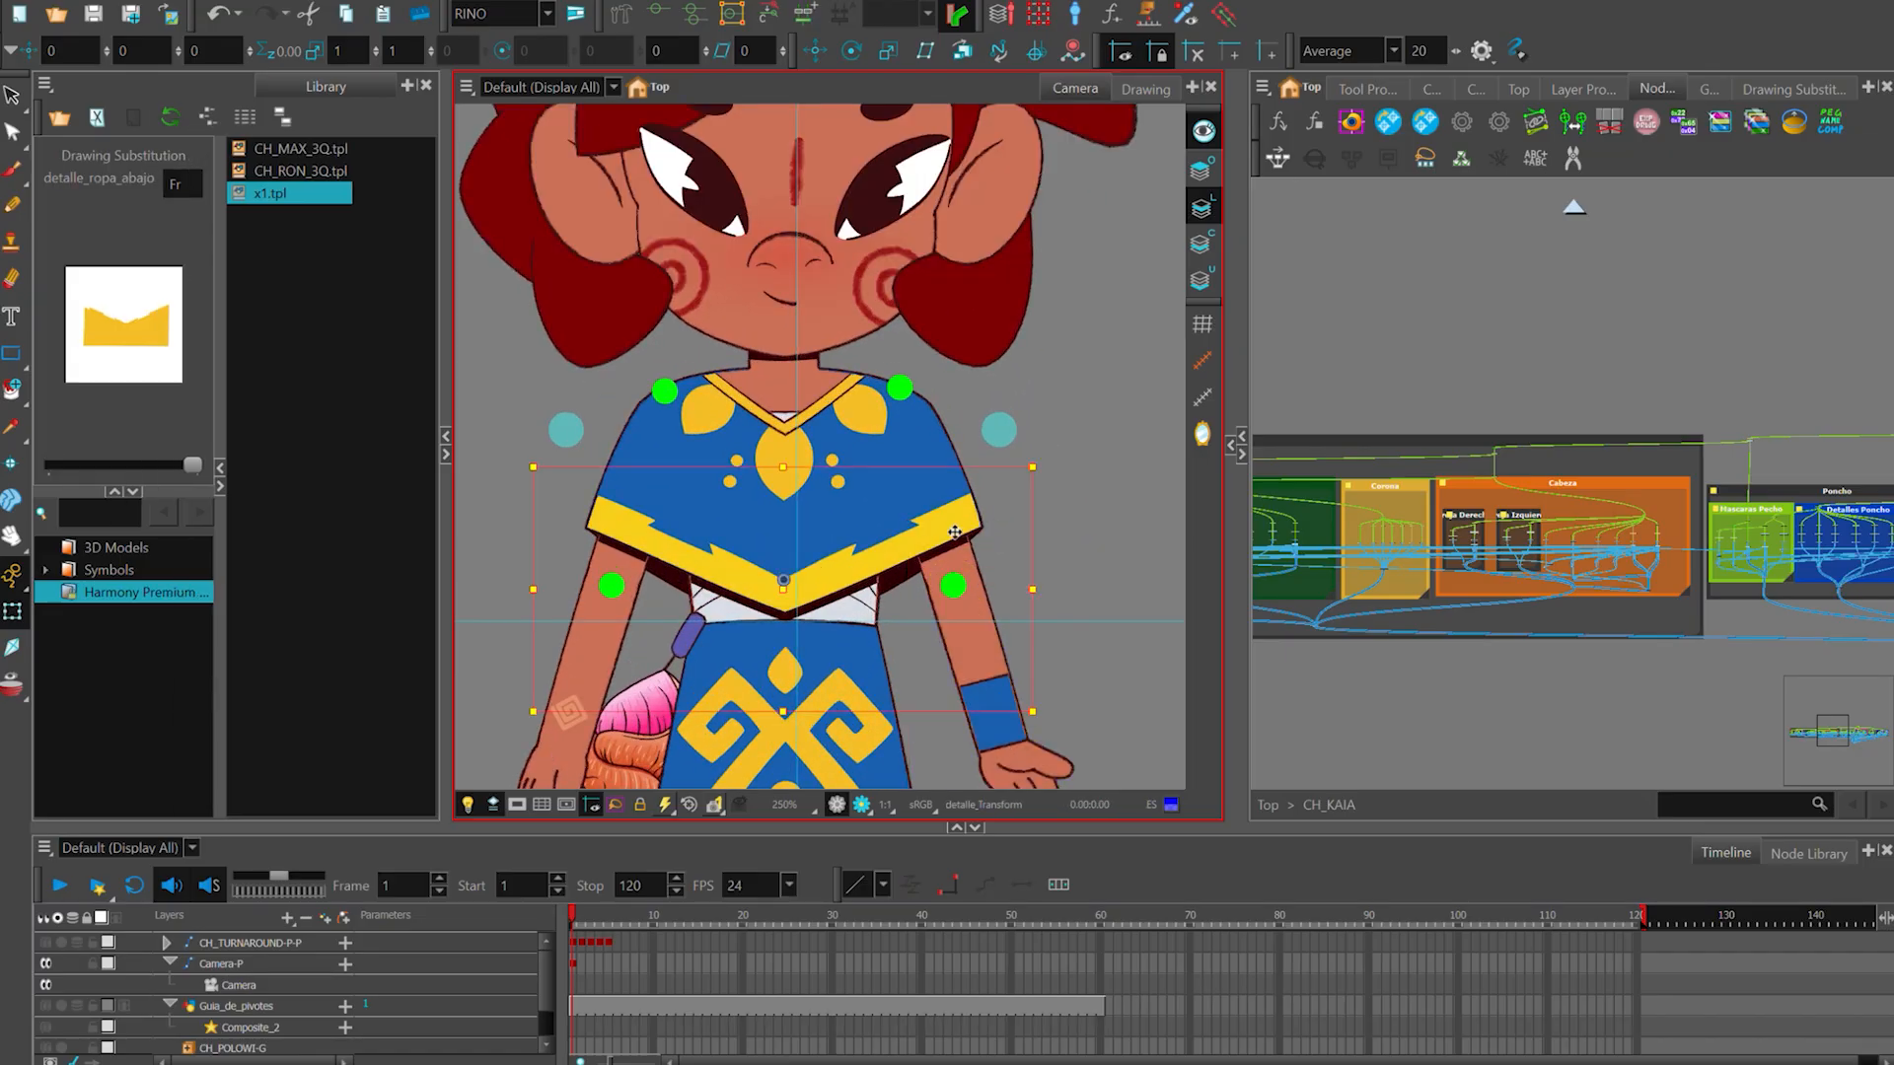
key(Escape)
click(871, 512)
click(1025, 432)
key(ctrl+z)
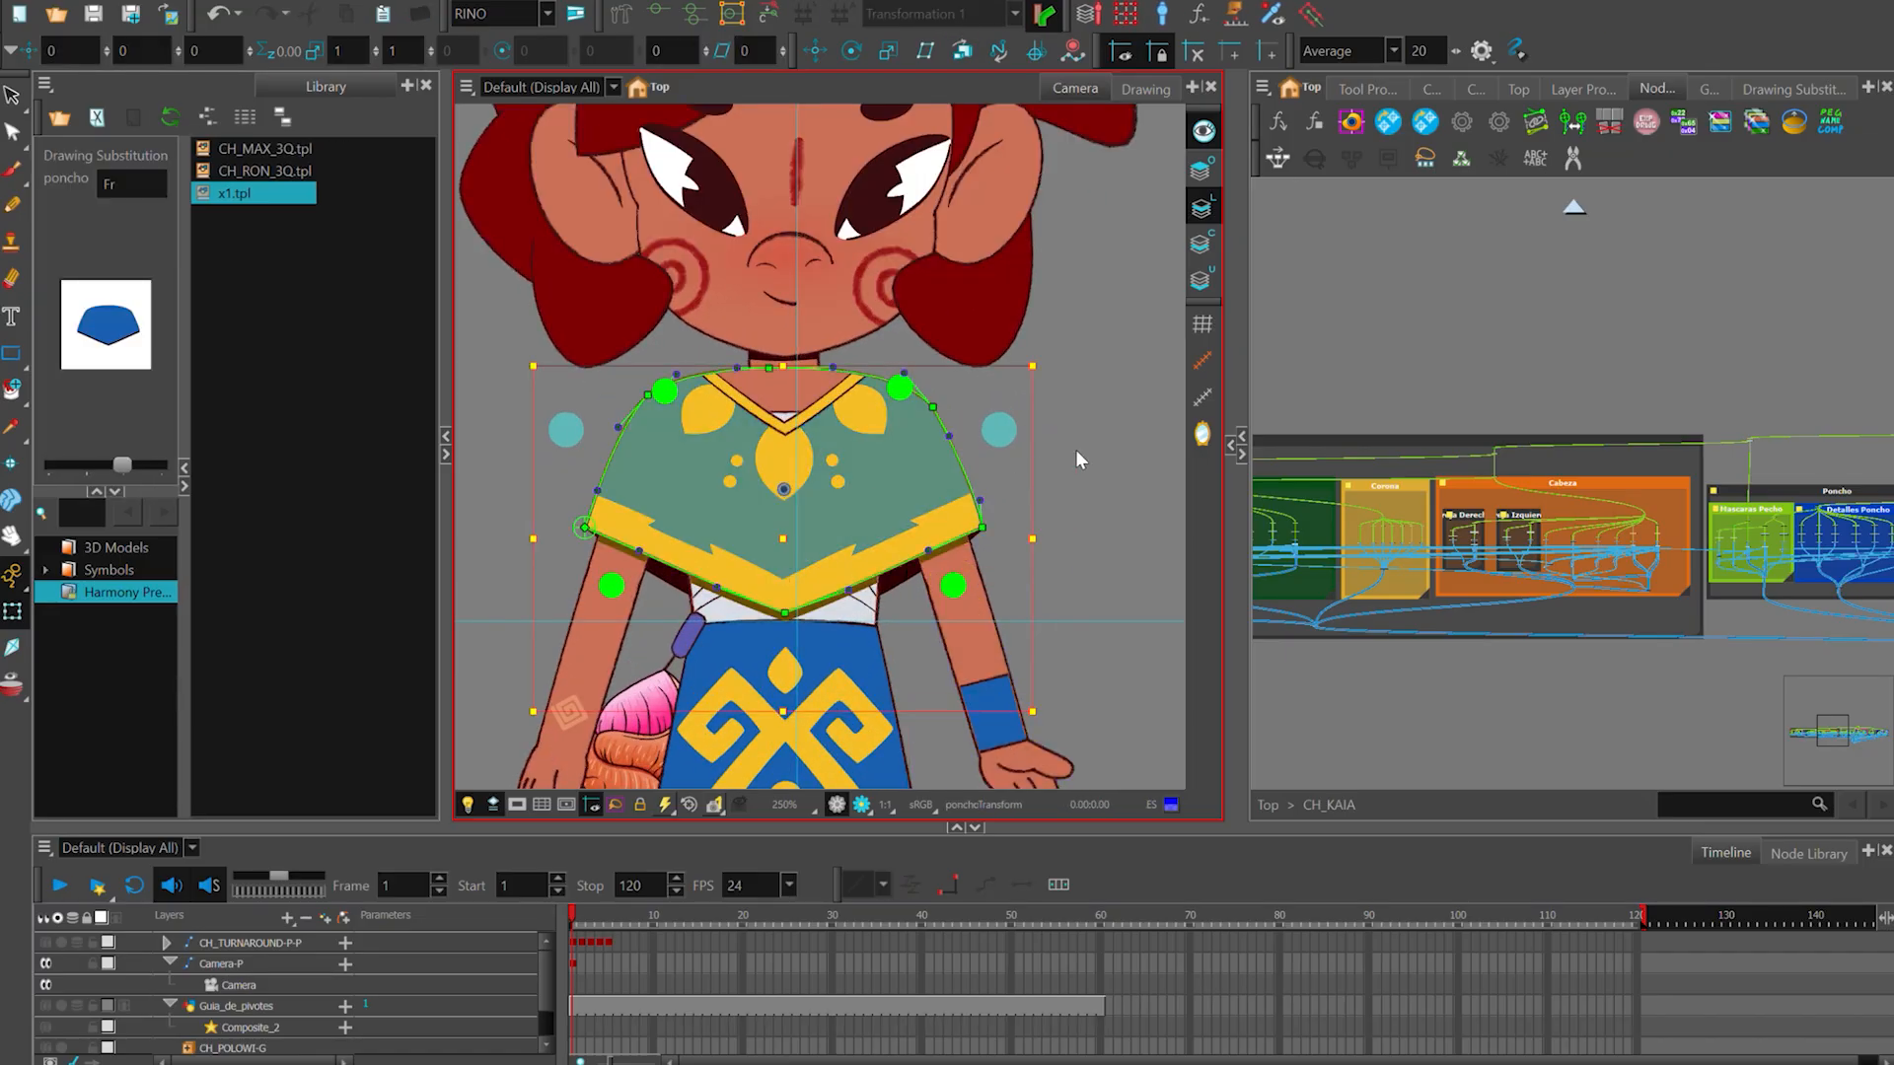
key(F11)
- Try to pull the poncho deformer's bottom tip upward, select the central leaf detail, and hide the deformation controls
click(1075, 453)
scroll(814, 607, up, 2)
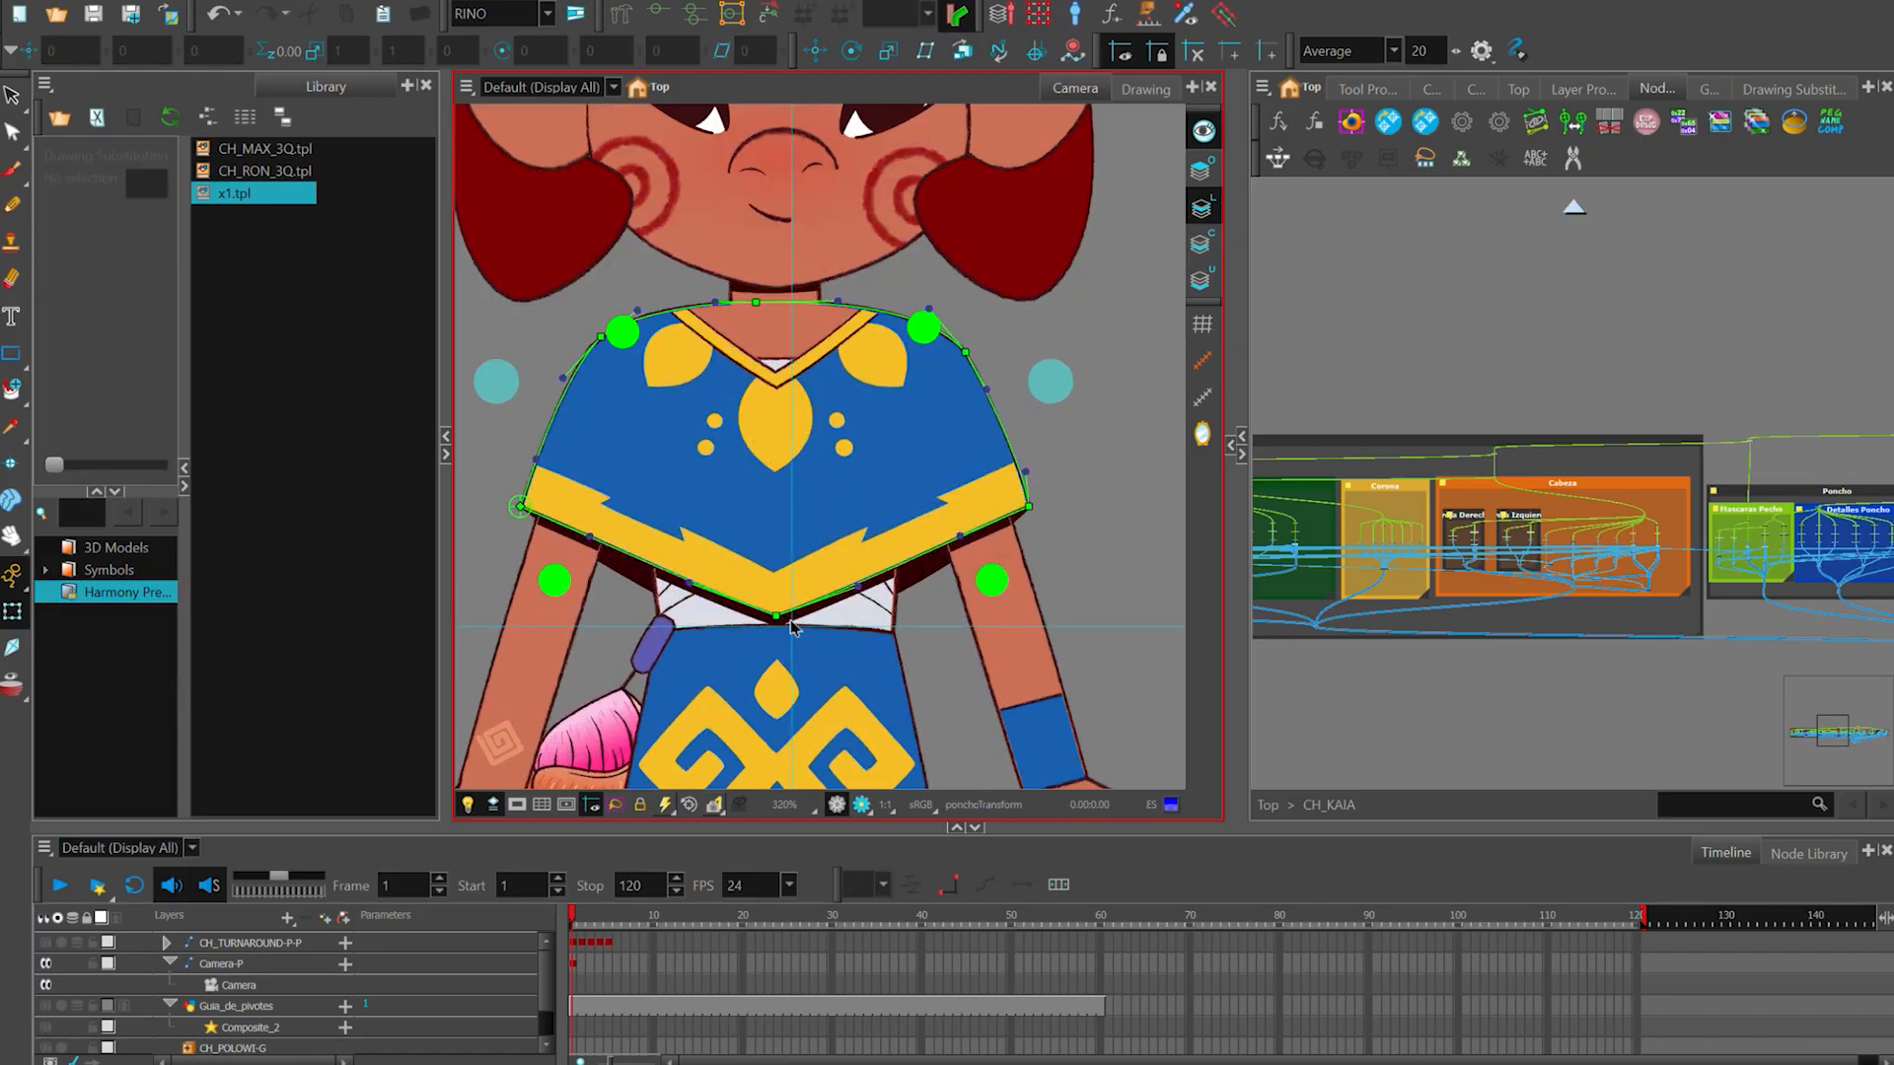
drag(792, 624, 787, 589)
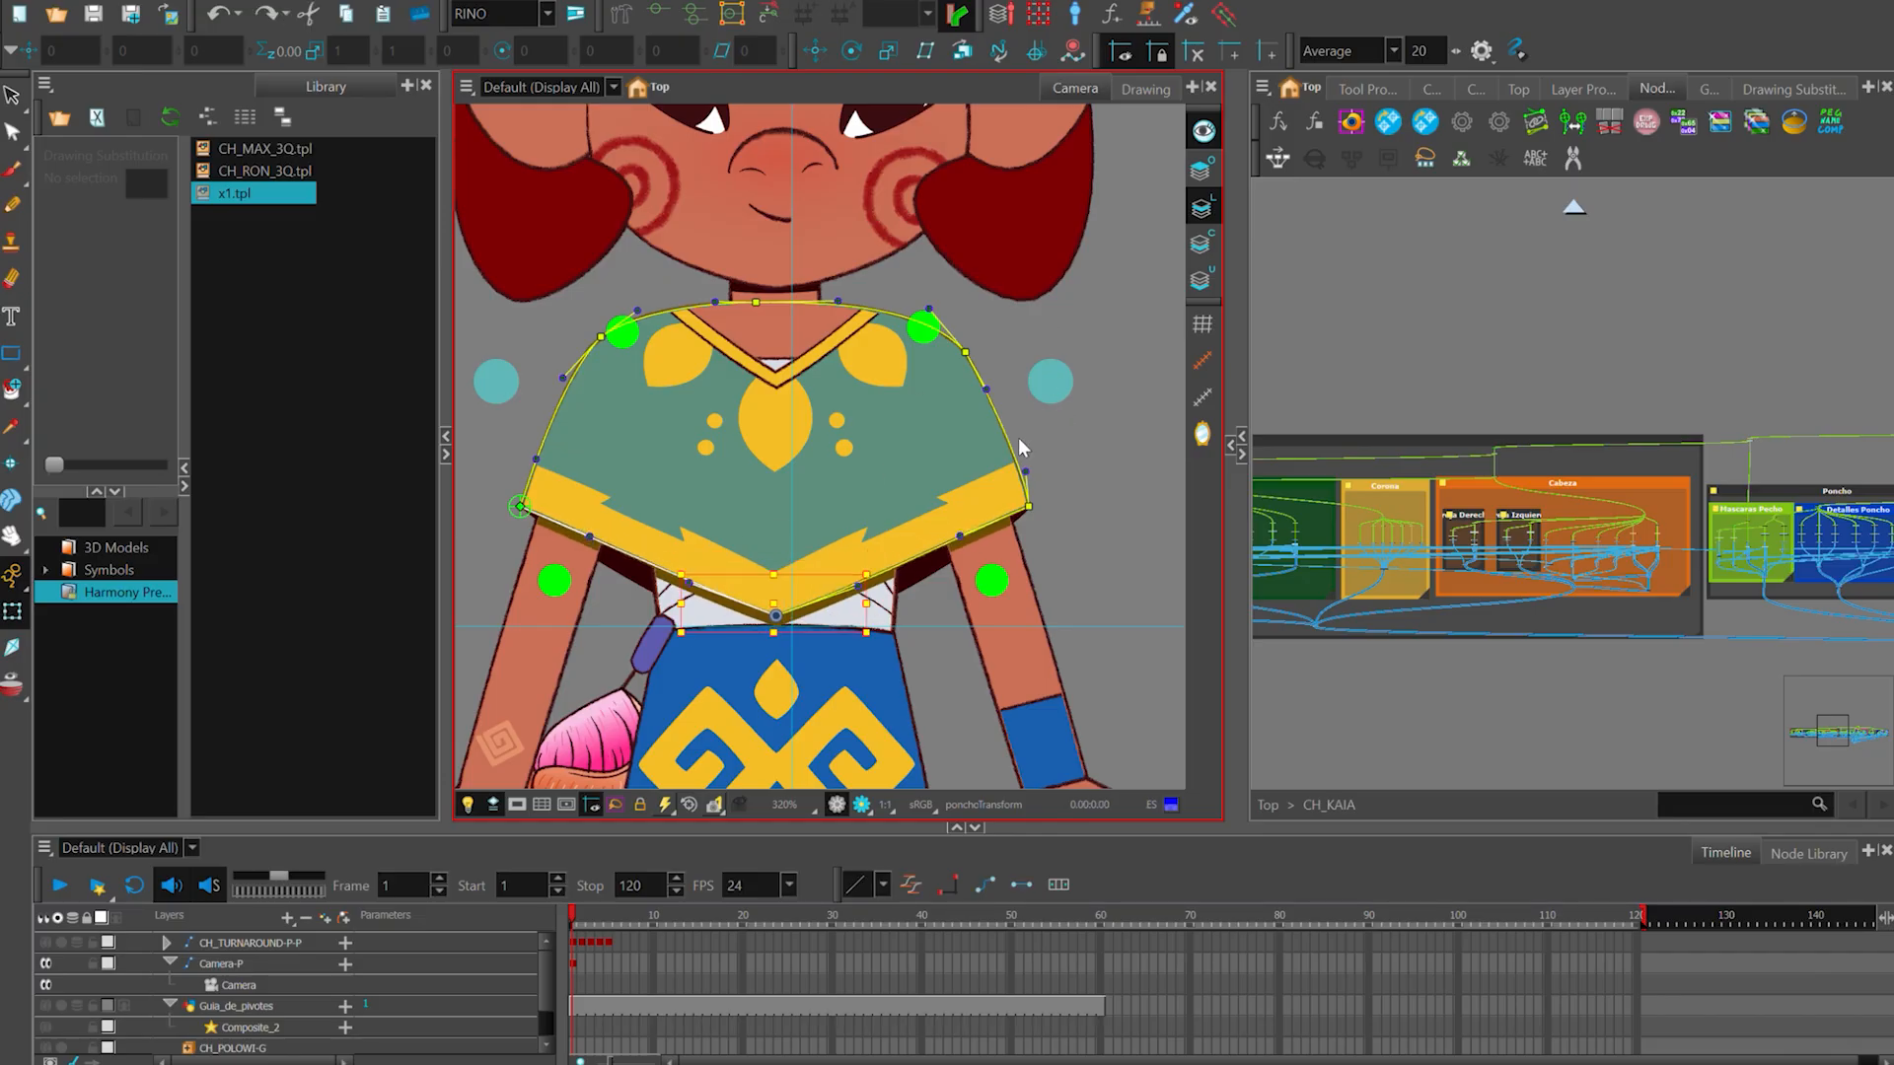
click(947, 524)
click(777, 425)
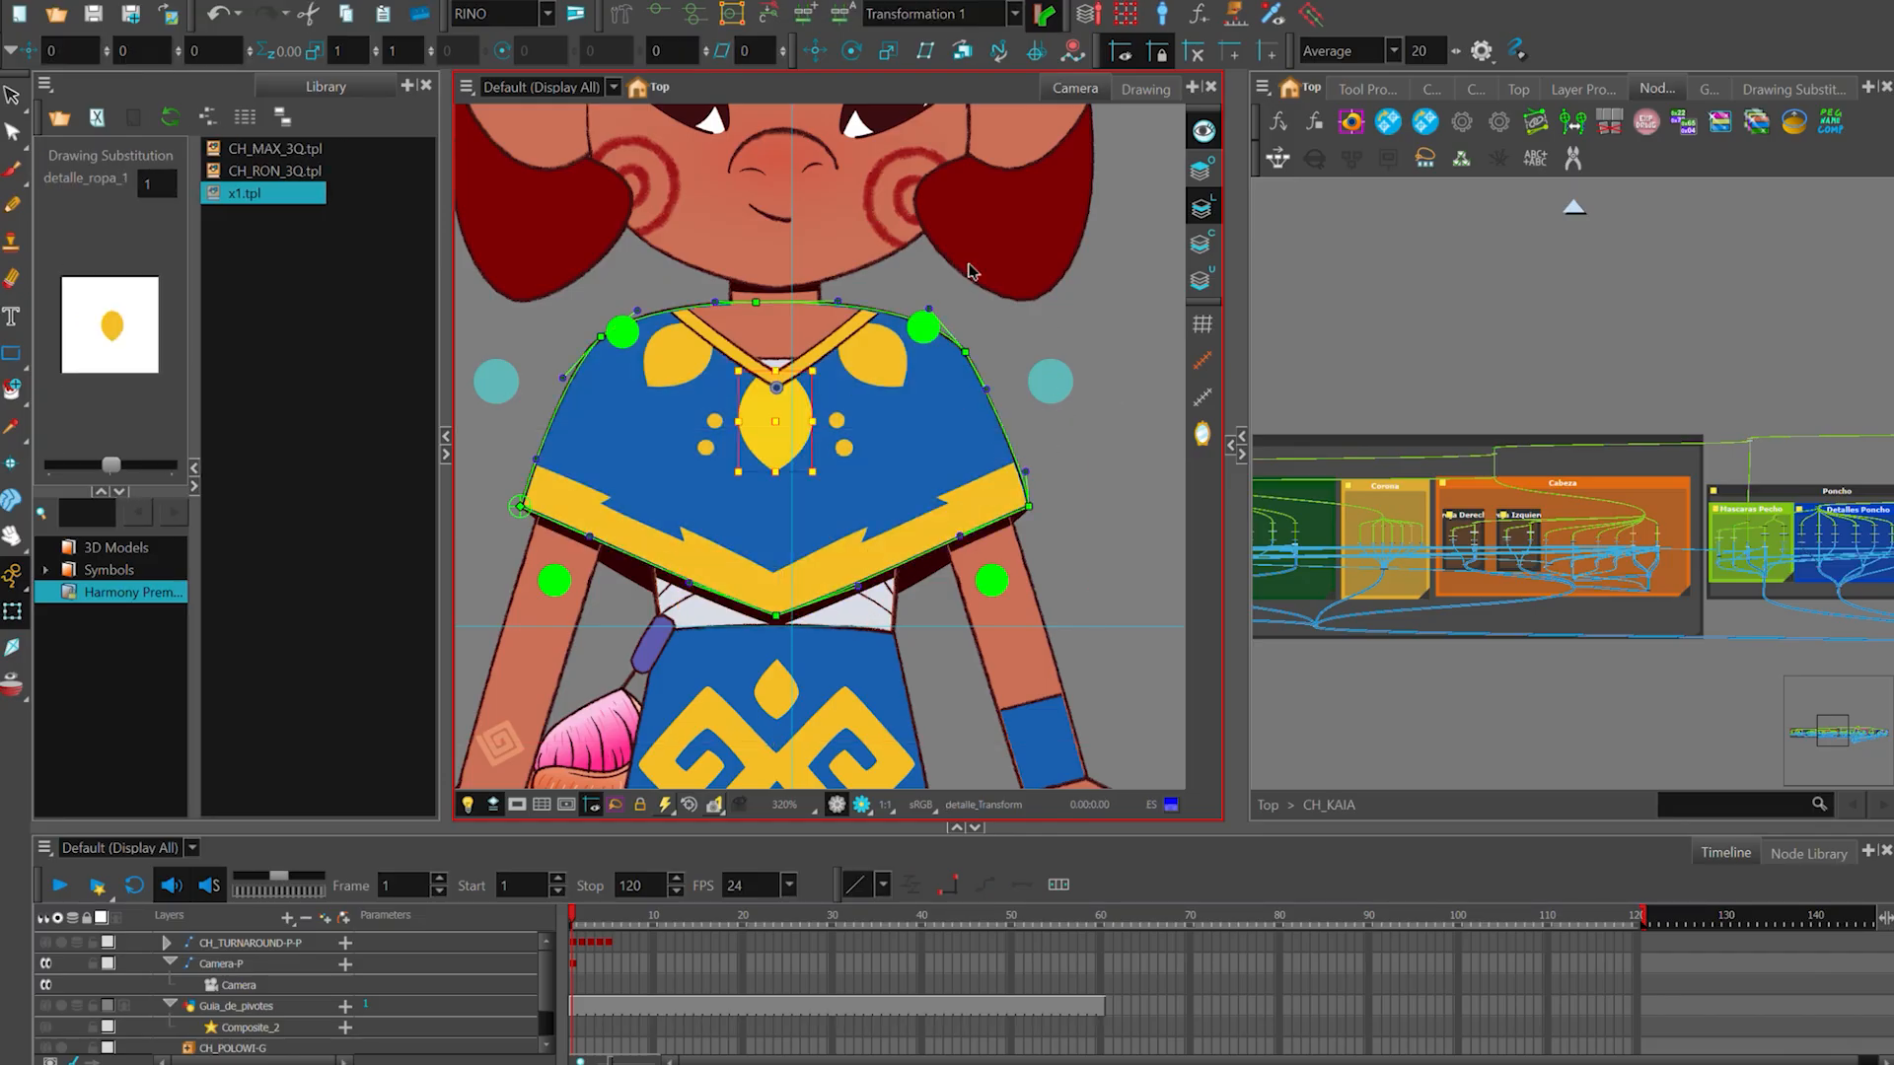
scroll(765, 292, down, 2)
click(1103, 434)
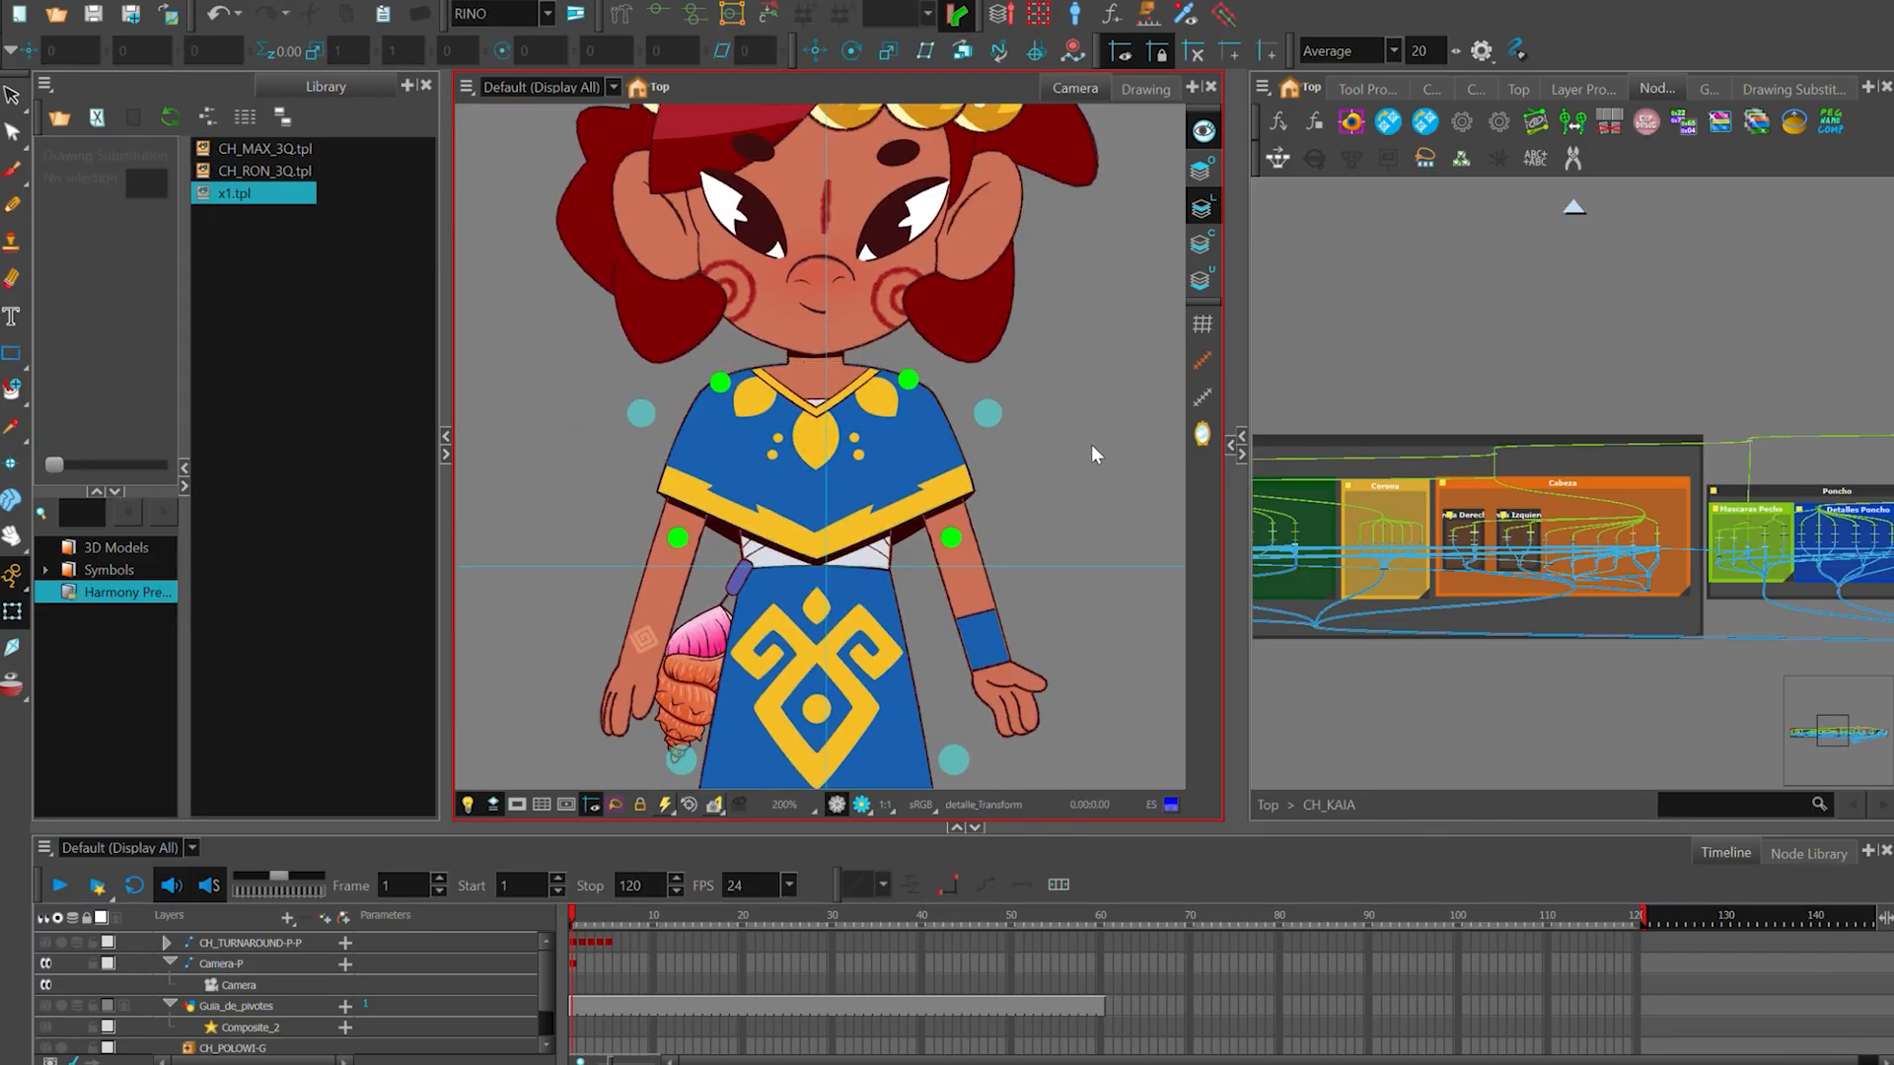
- Select the poncho's collar trim, bandage mask, central leaf and paired circles one by one to examine its separate drawings
click(878, 407)
scroll(879, 414, up, 1)
click(970, 382)
scroll(911, 379, up, 1)
click(850, 385)
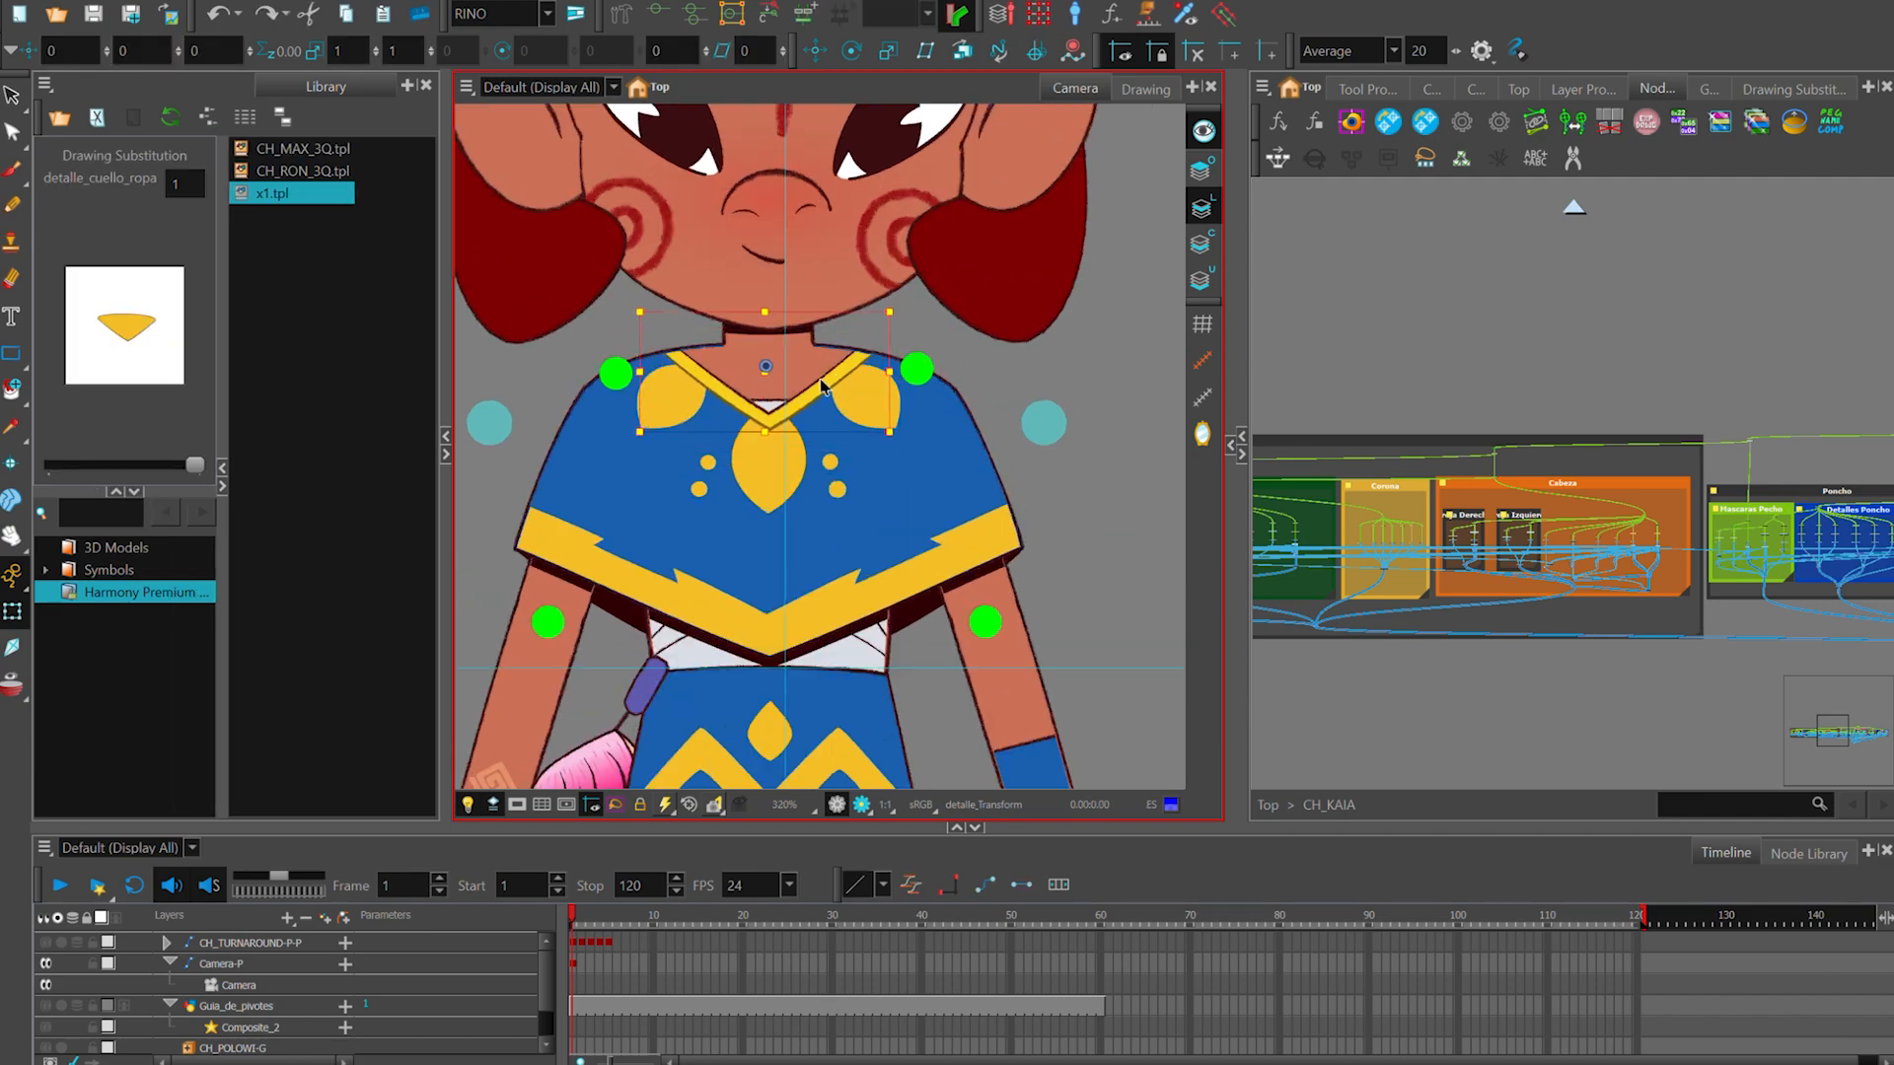
click(823, 397)
scroll(828, 380, up, 1)
click(828, 392)
scroll(819, 399, up, 2)
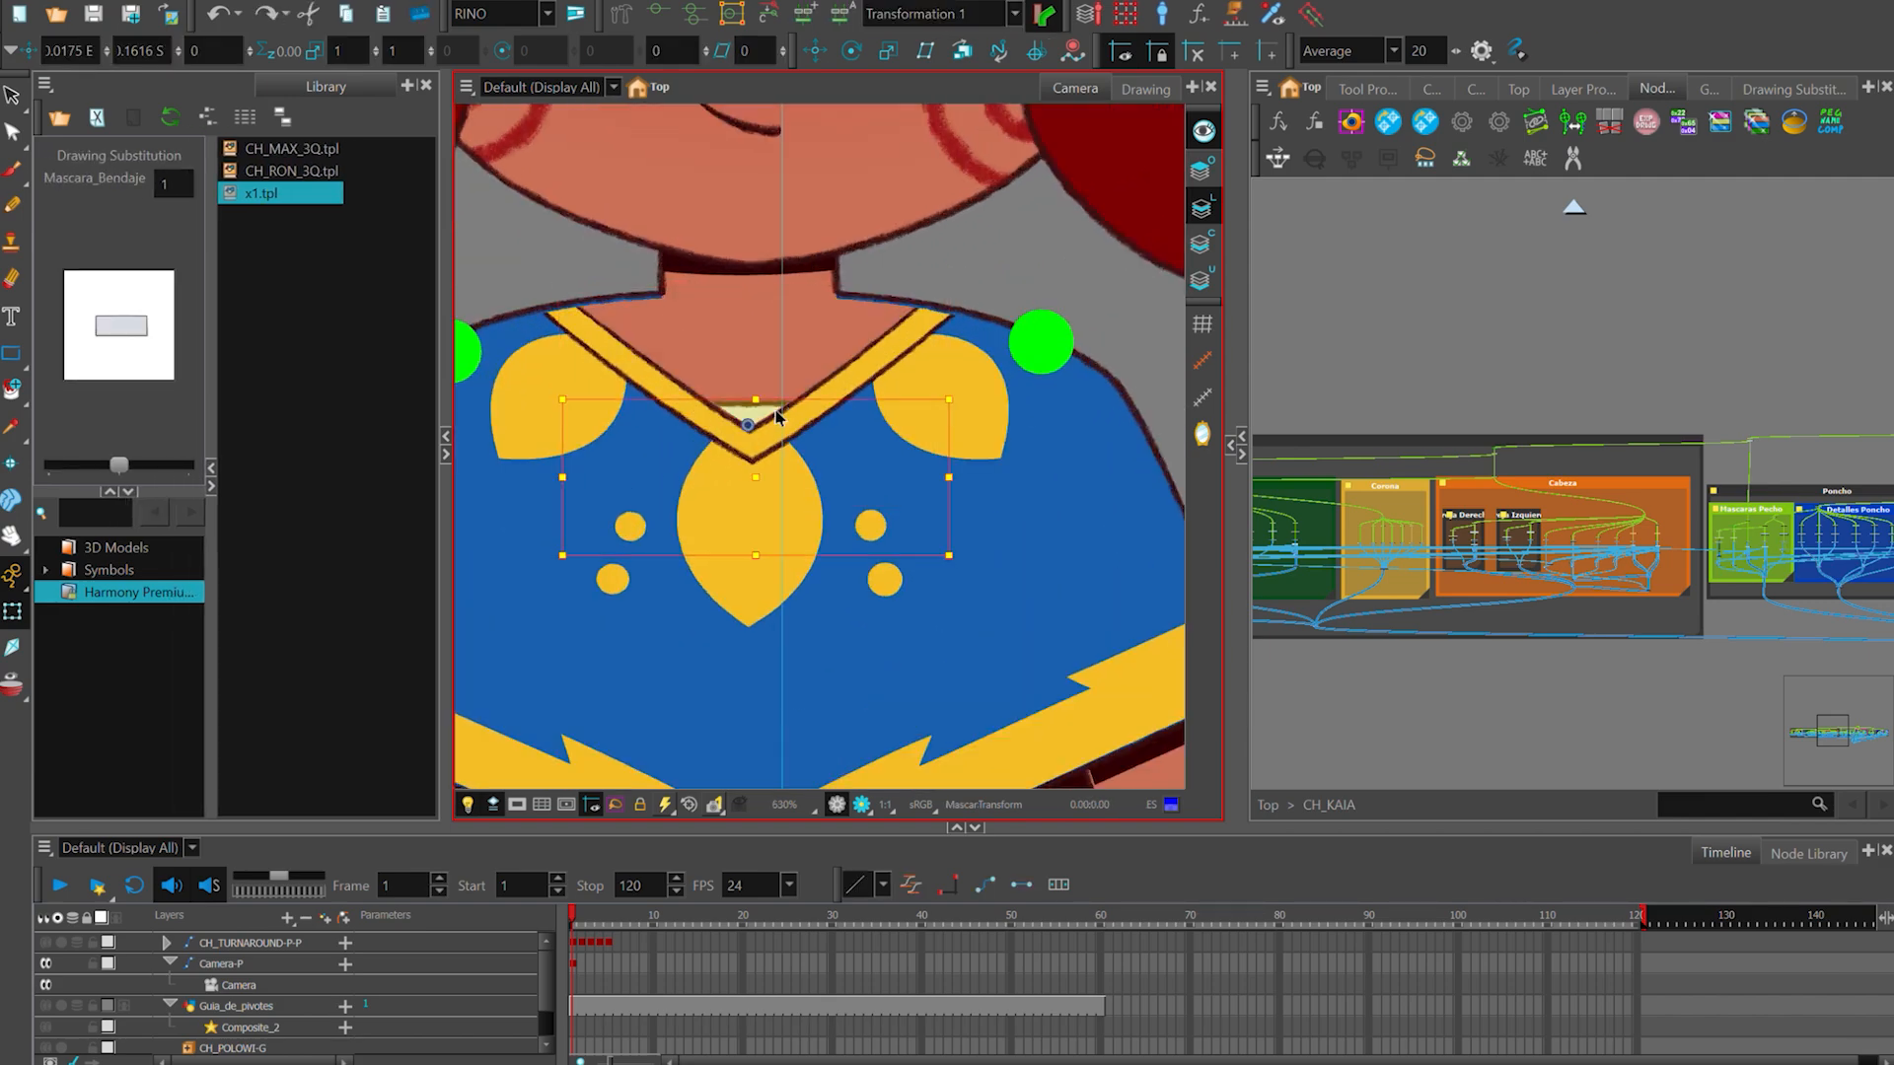
click(818, 513)
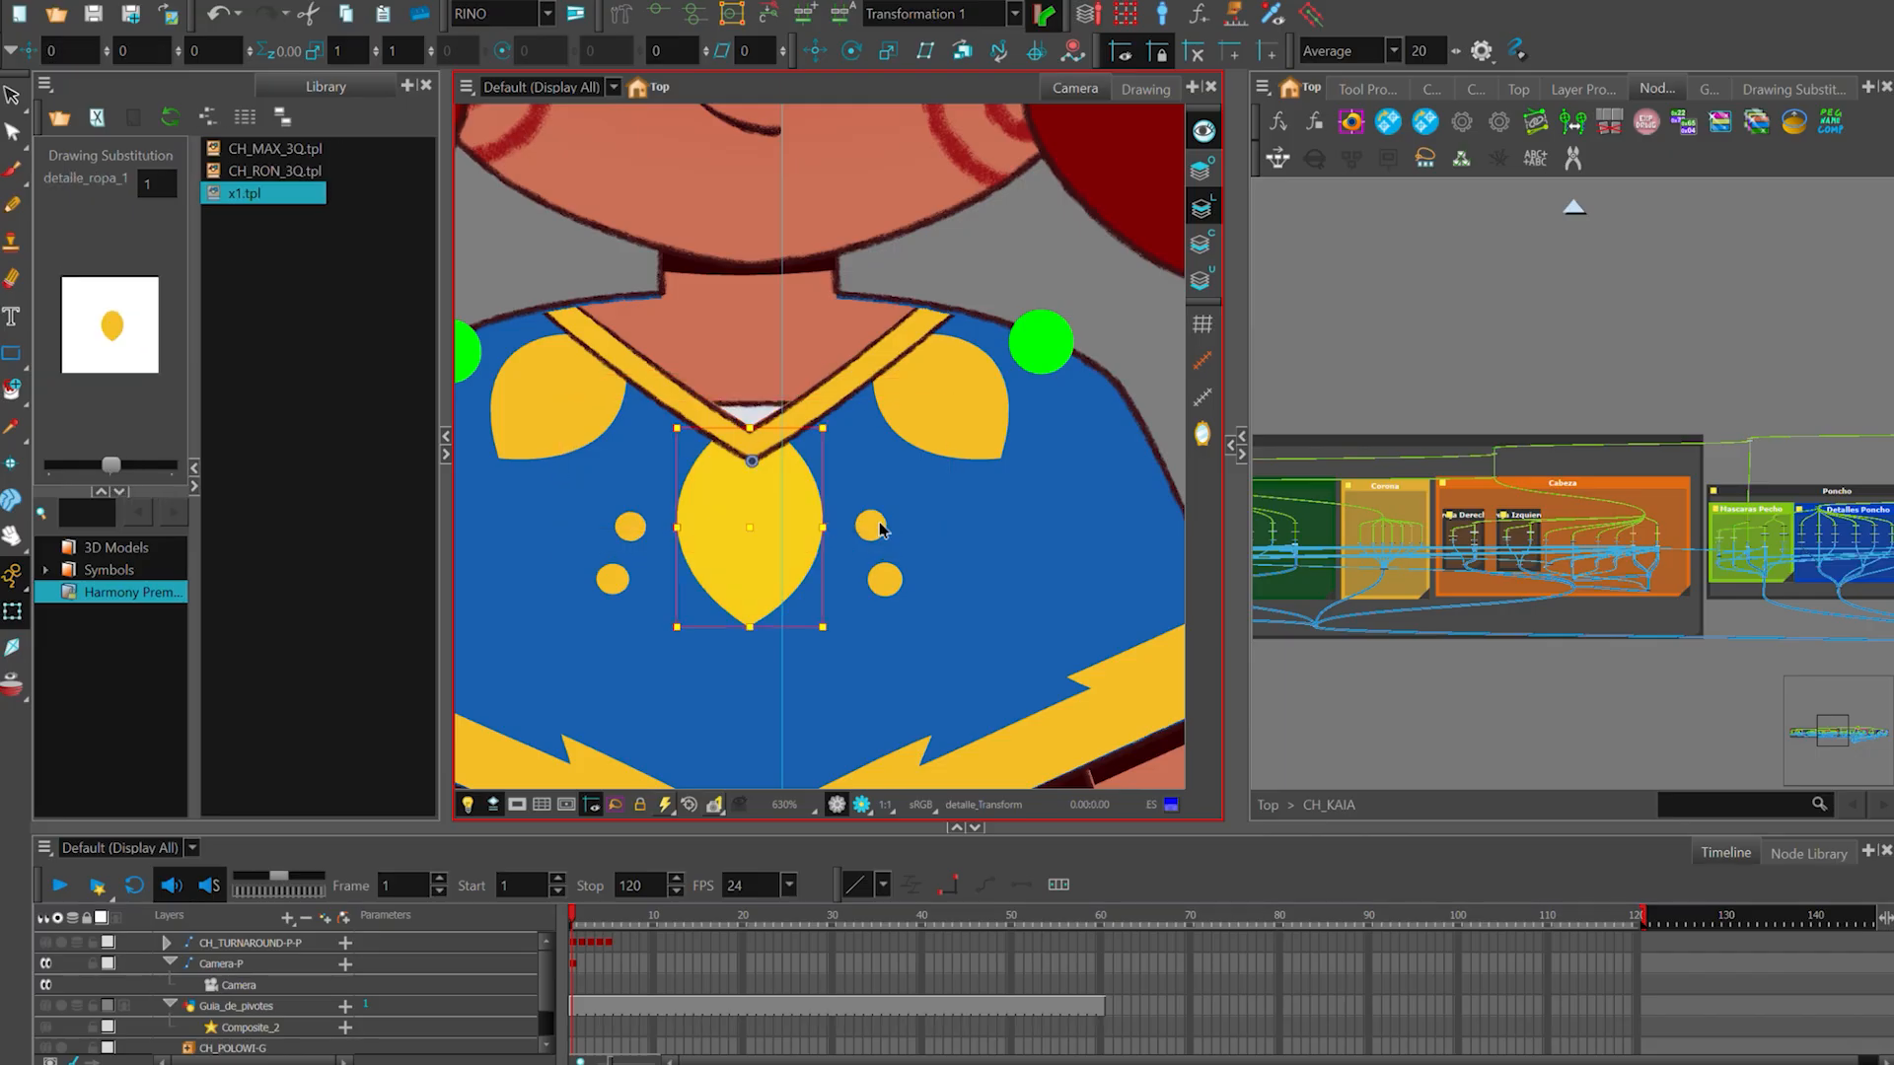
drag(886, 532, 891, 547)
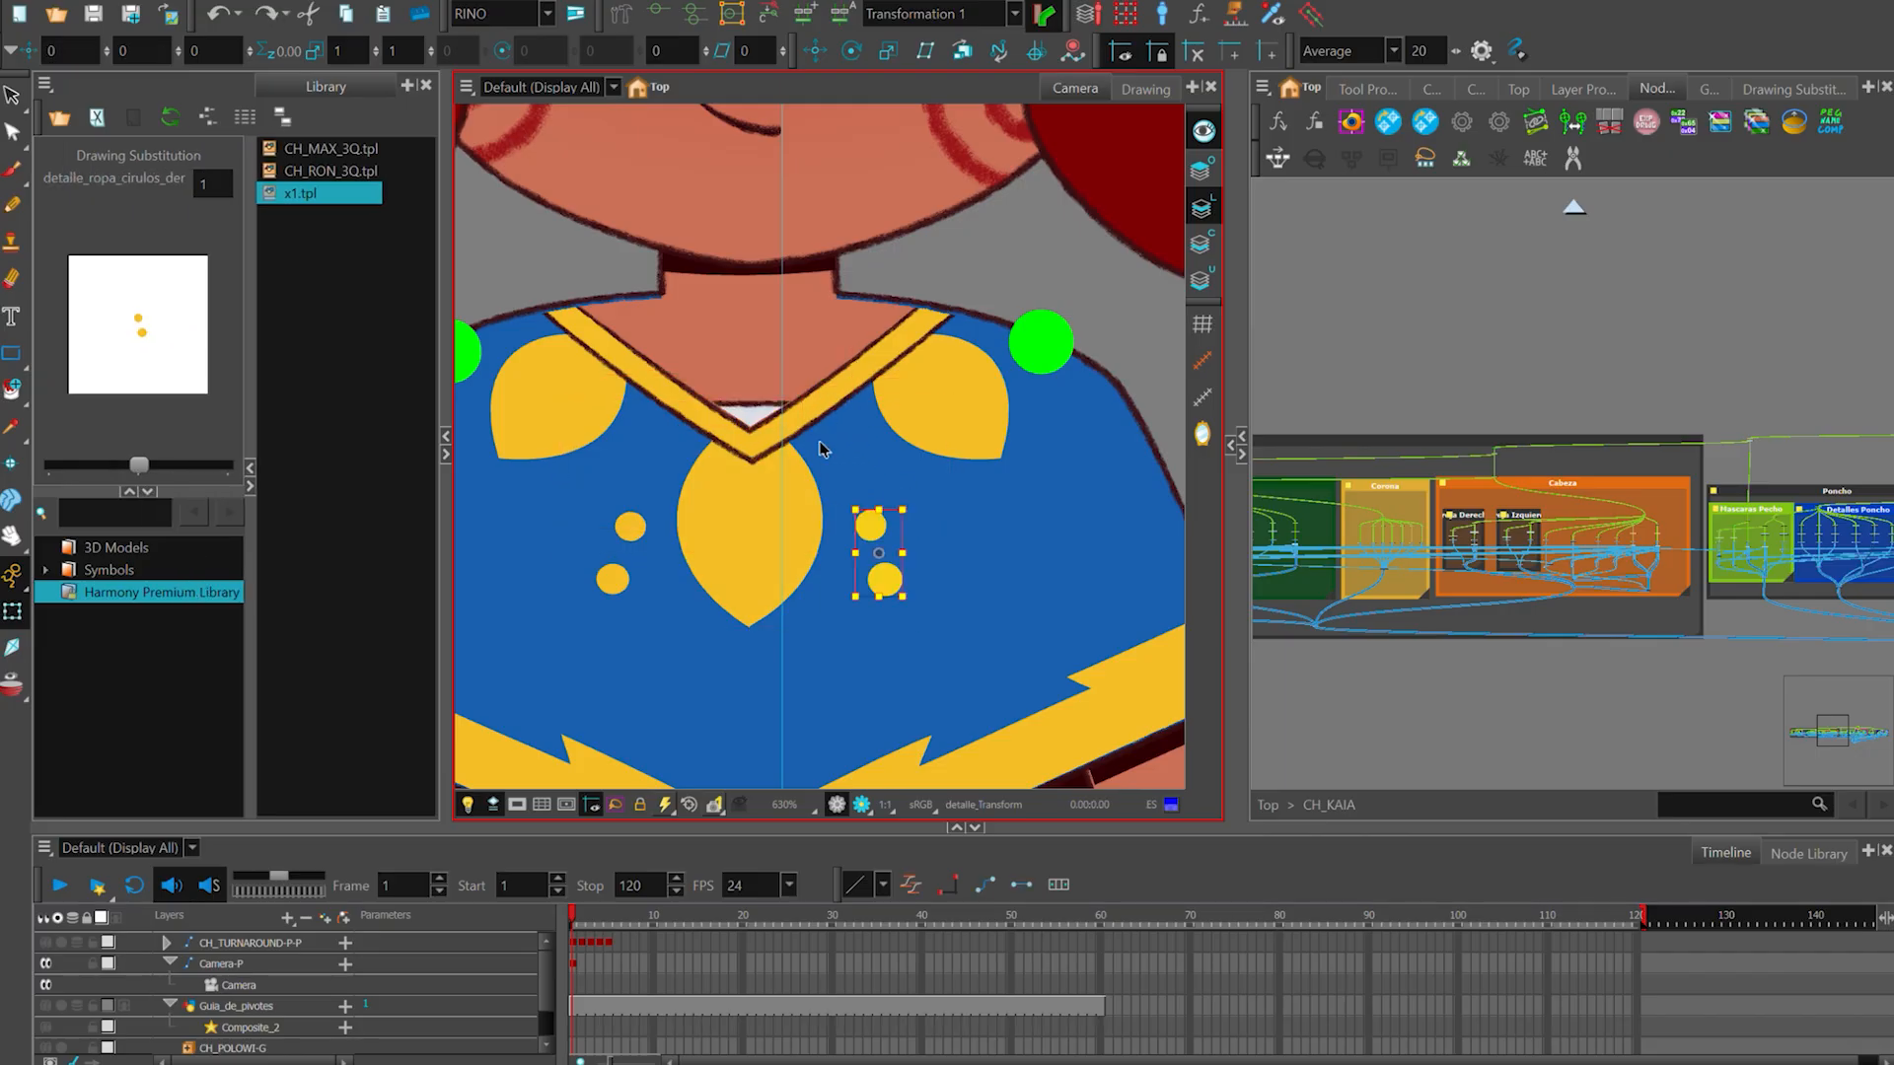
- Select a shoulder leaf detail on the poncho and display its deformation controls over the character
scroll(804, 530, down, 3)
click(1025, 330)
click(812, 509)
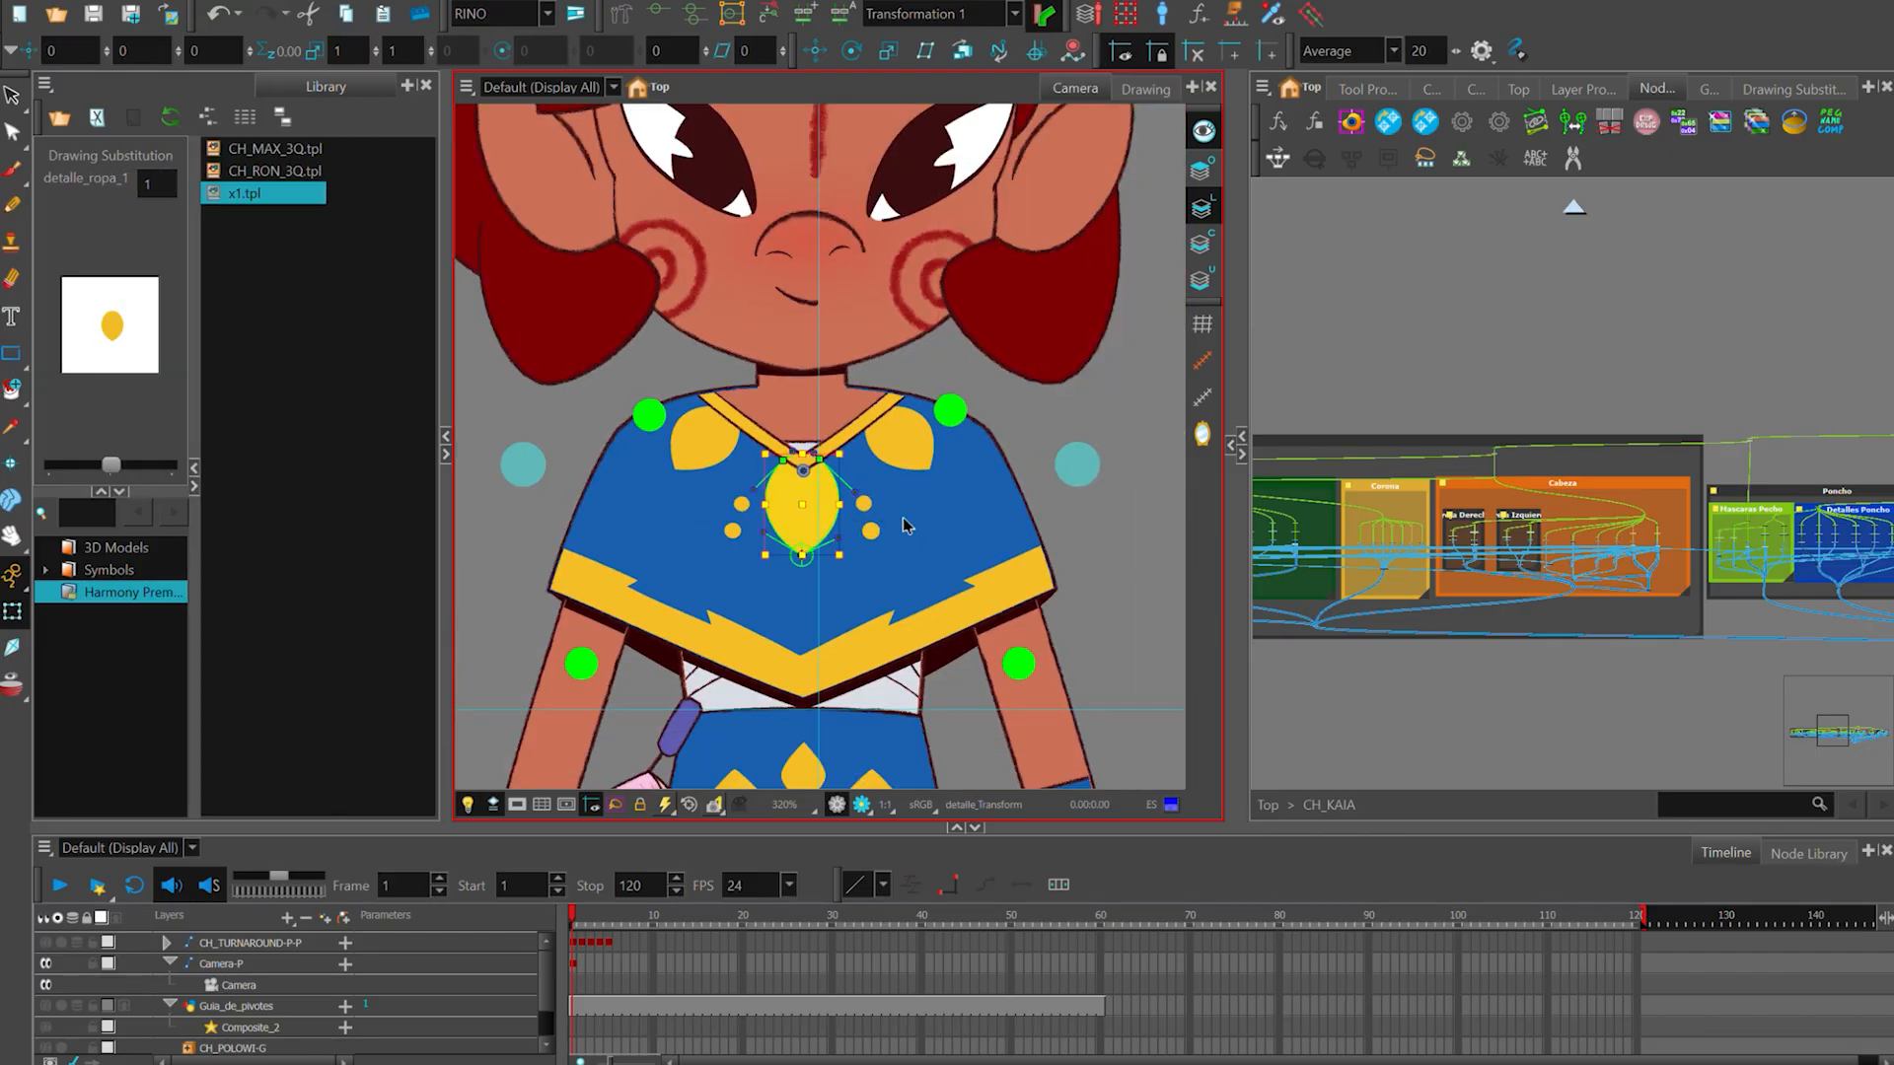
key(Escape)
click(893, 452)
key(Escape)
scroll(933, 466, up, 1)
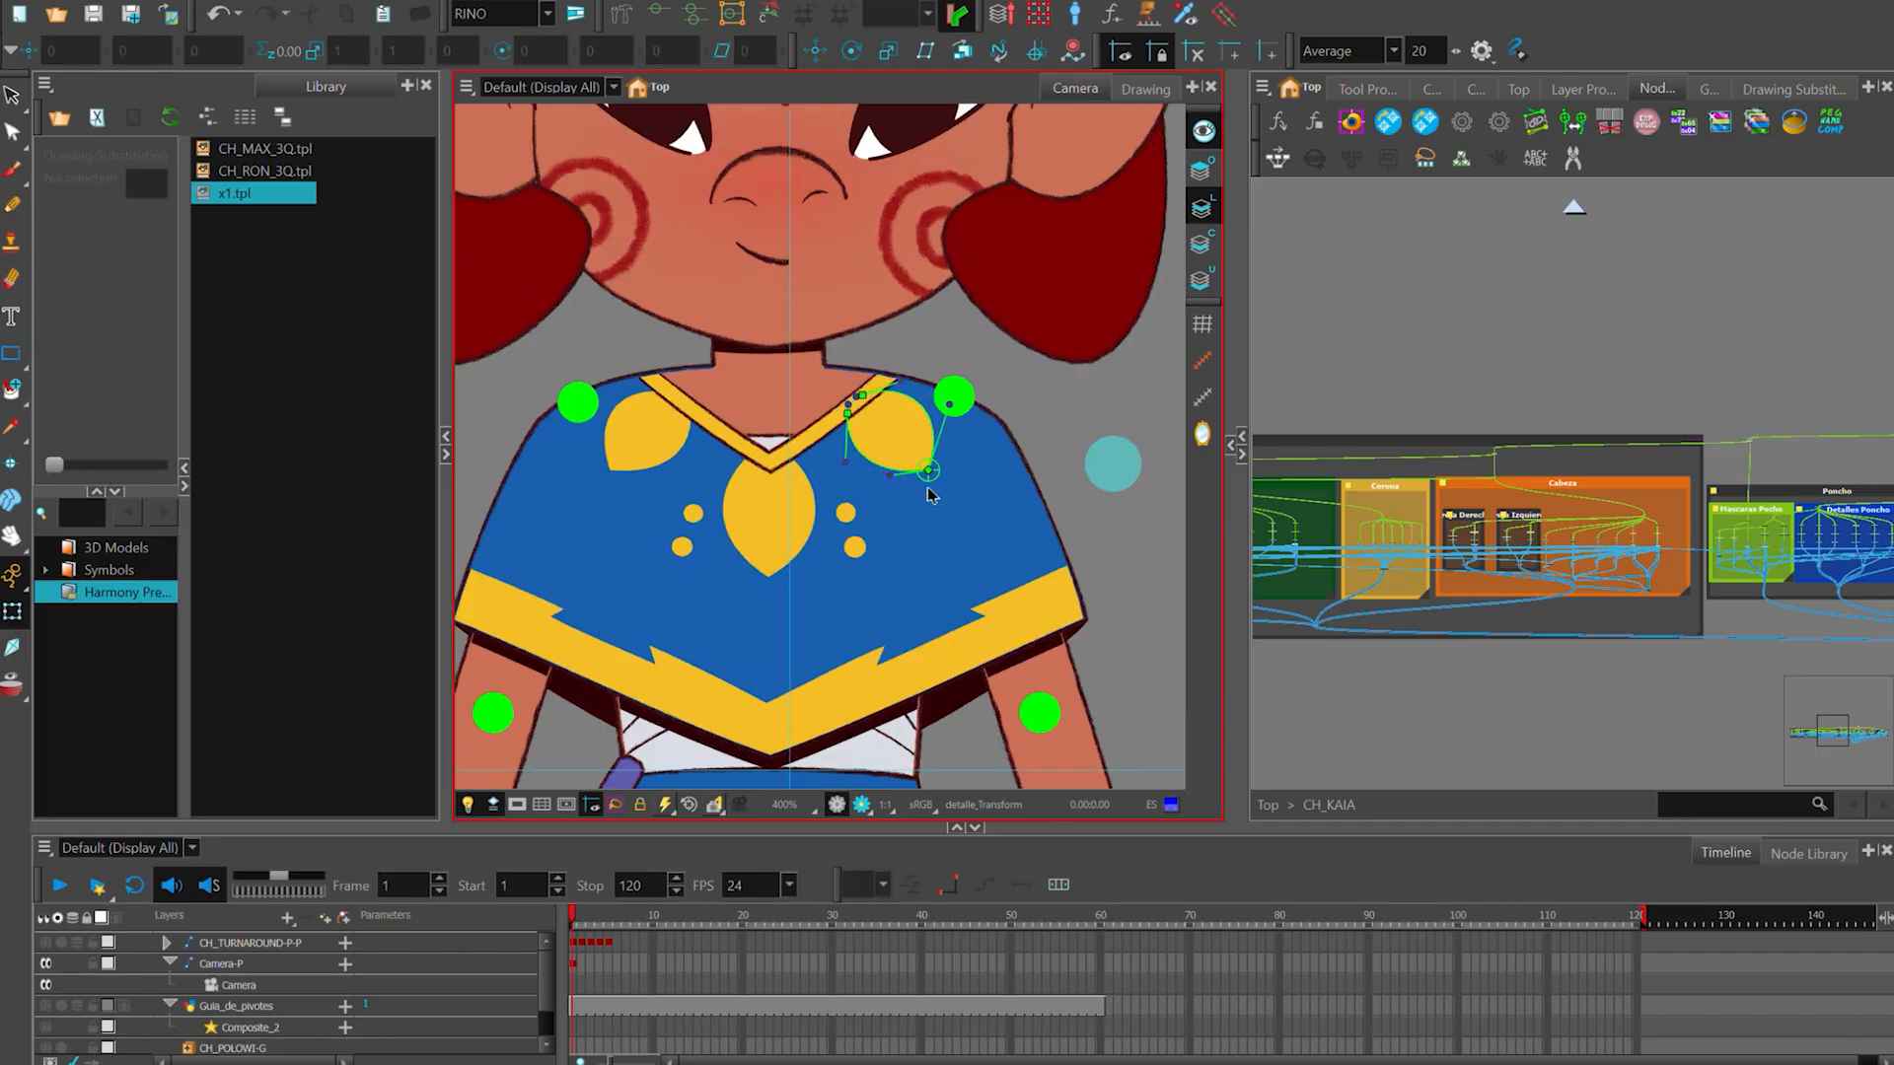
scroll(920, 462, down, 4)
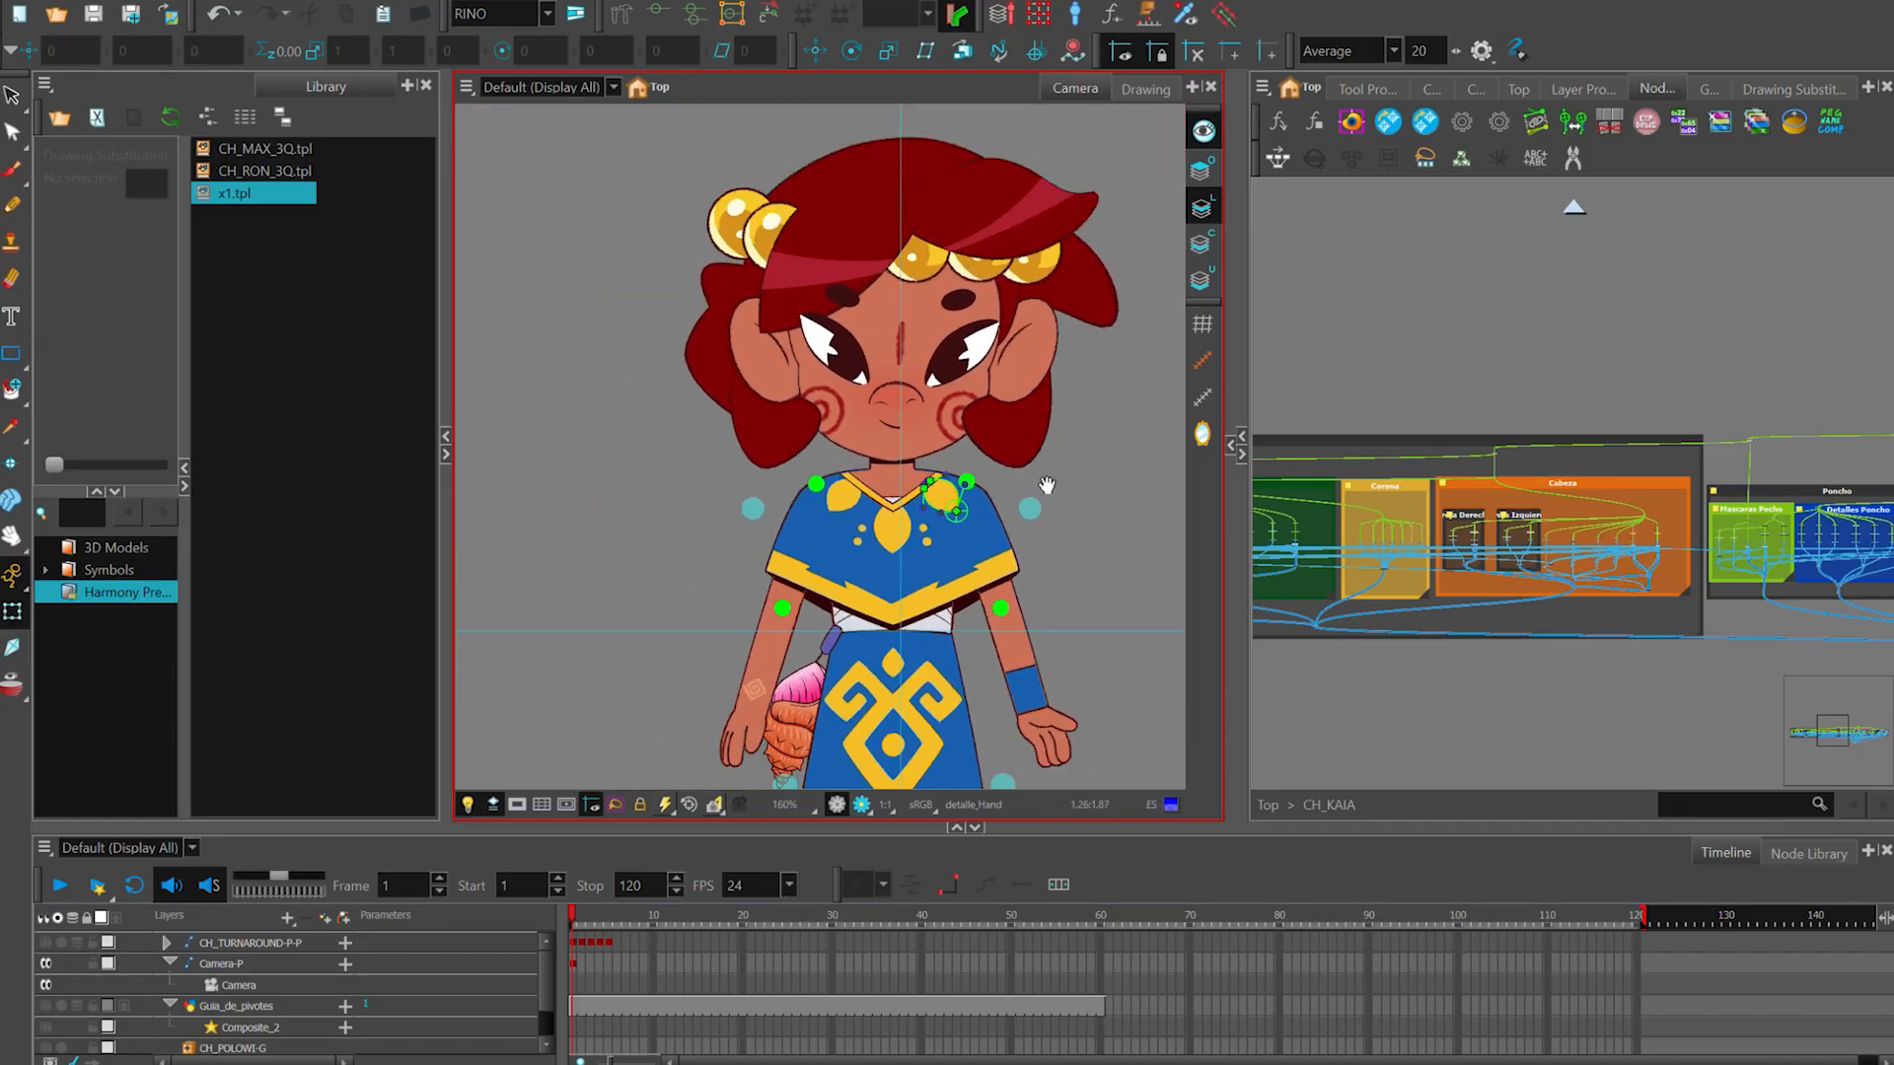
scroll(911, 528, up, 4)
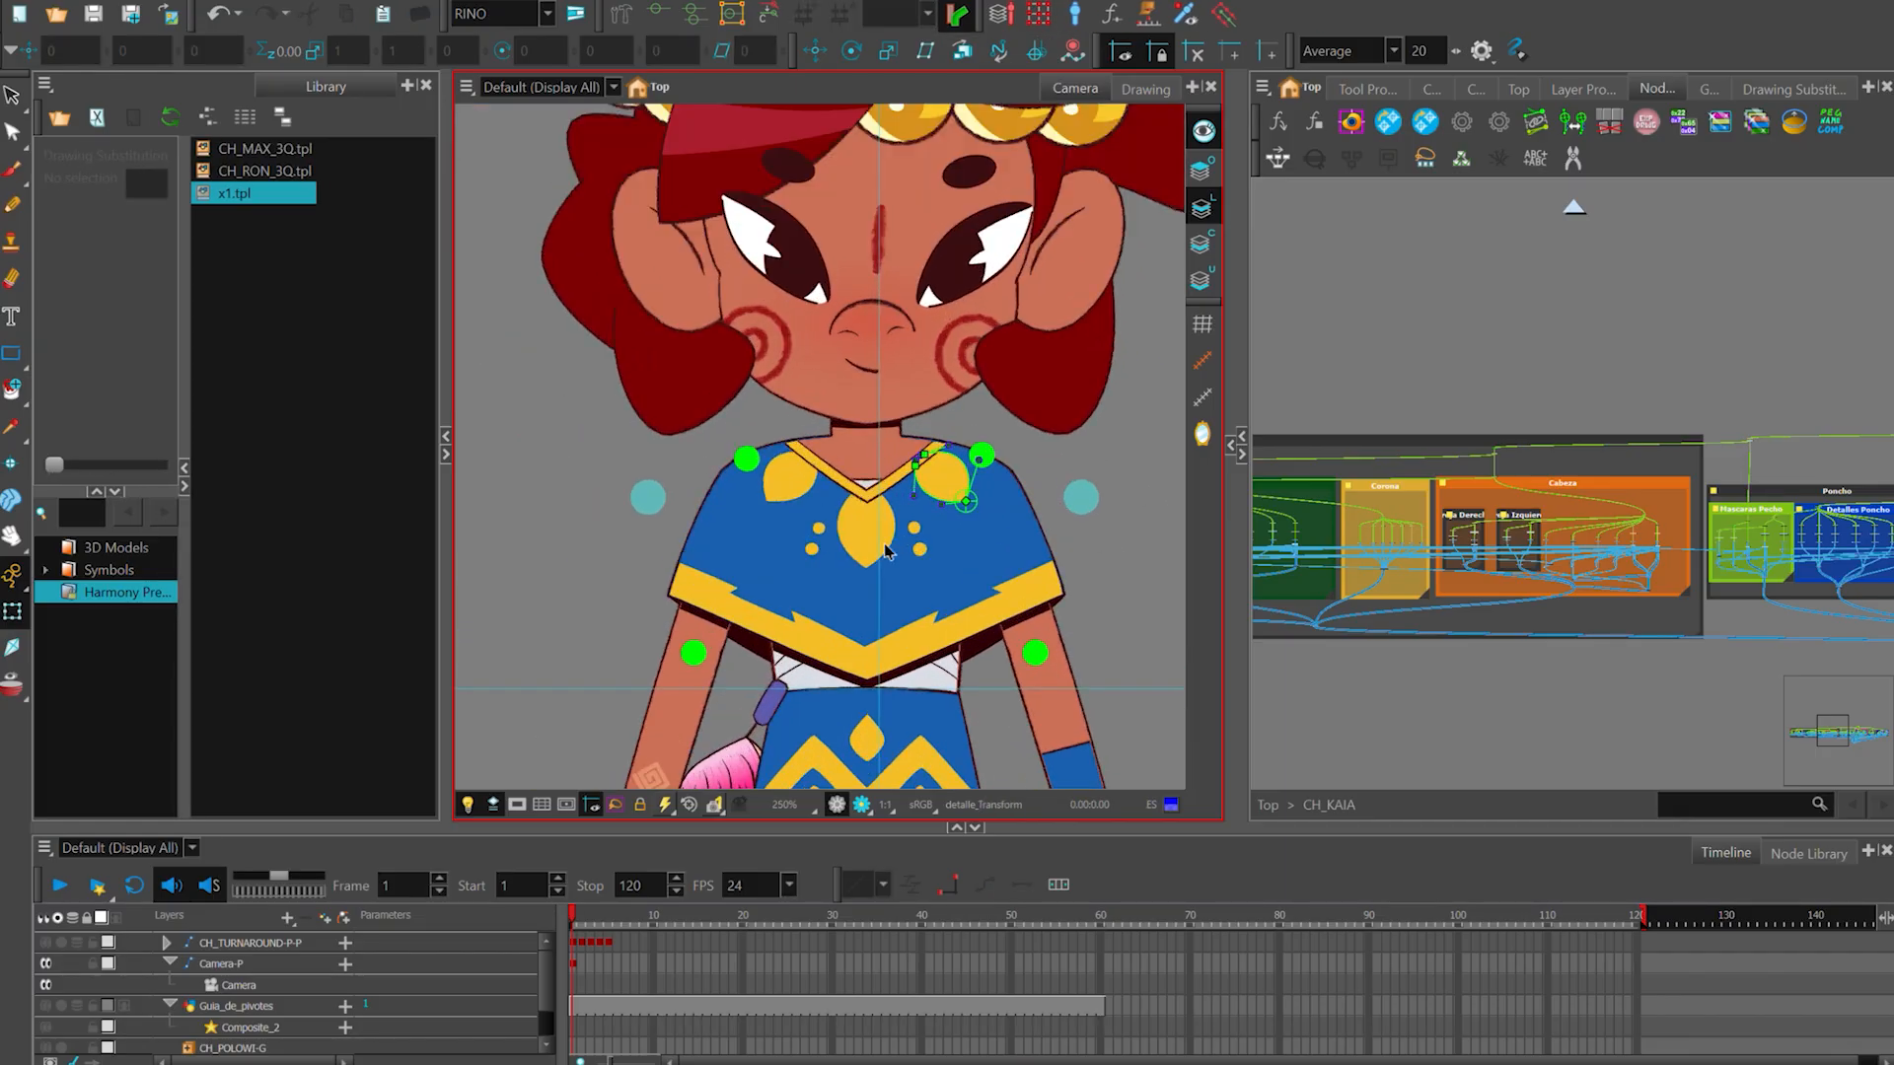
- Display the deformation controls of the remaining leaf details and pull the leaf tips inward to test how the shapes deform
click(767, 451)
scroll(790, 462, up, 1)
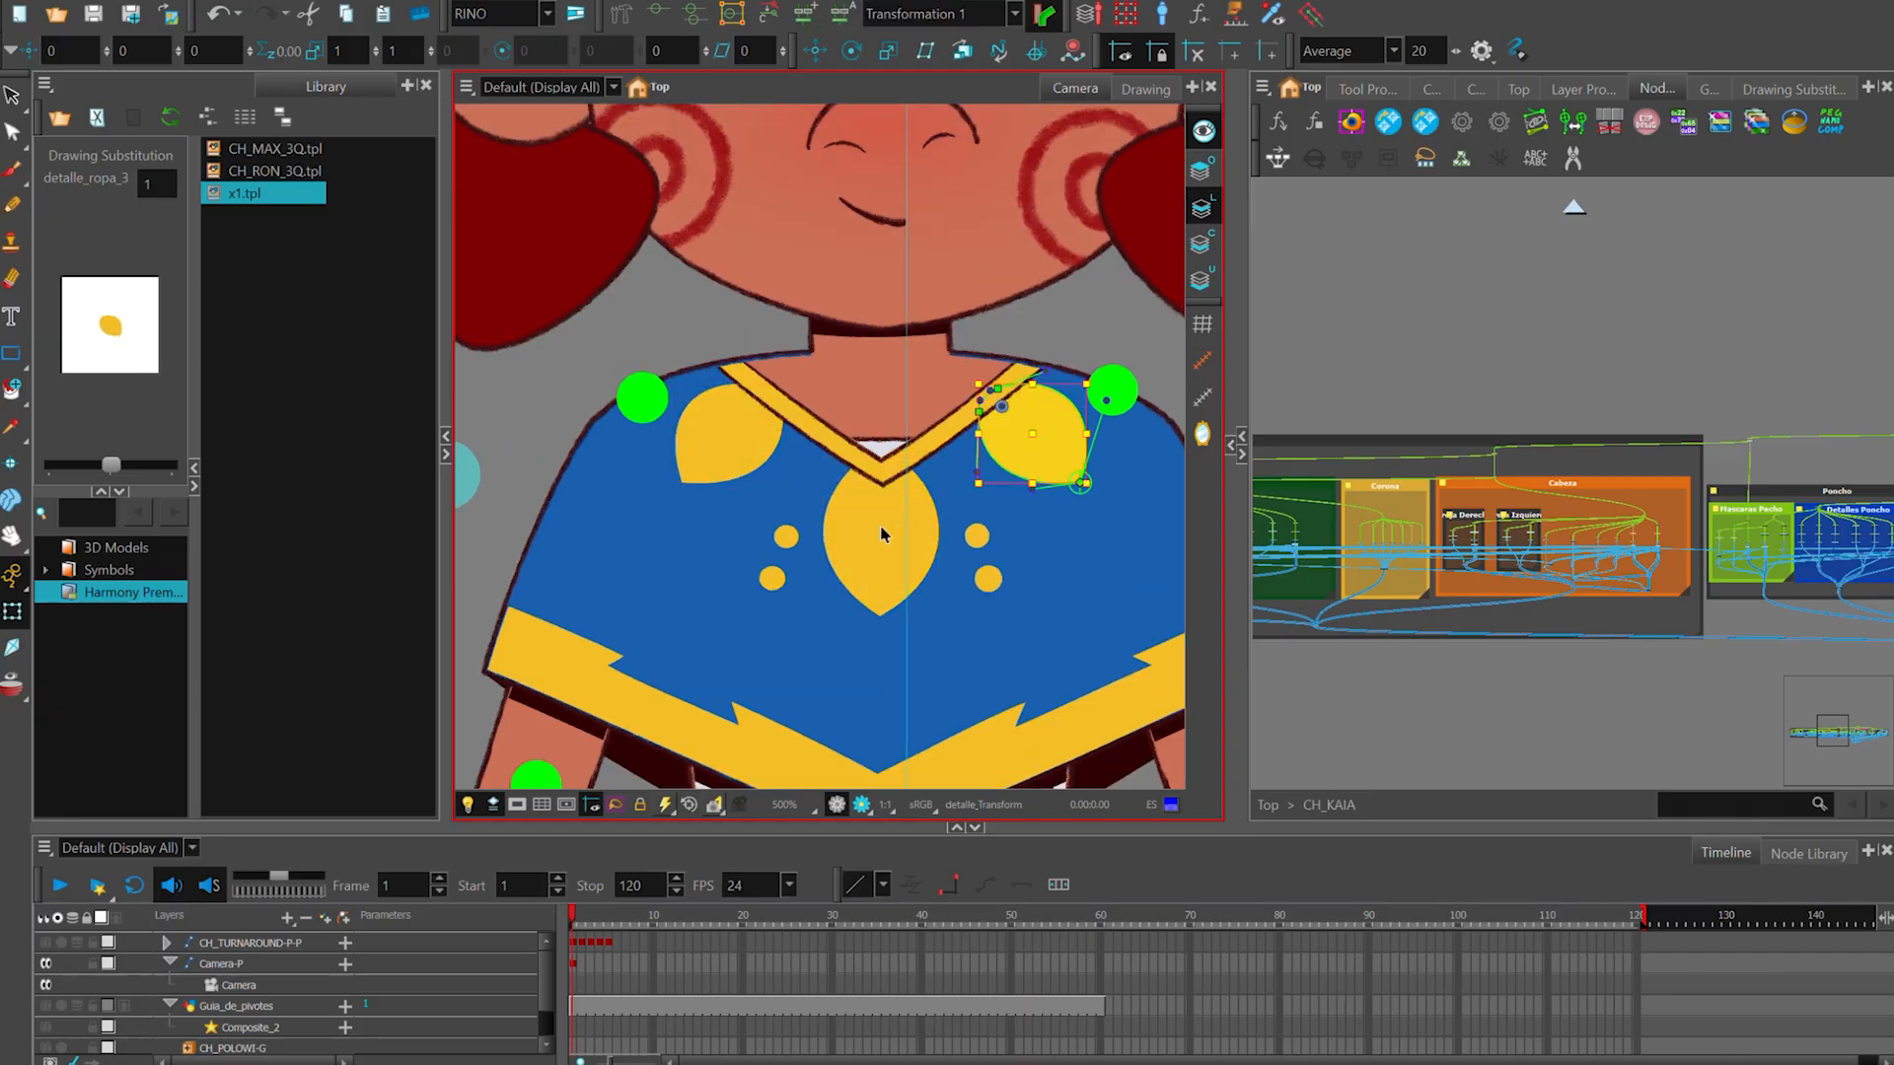
key(Escape)
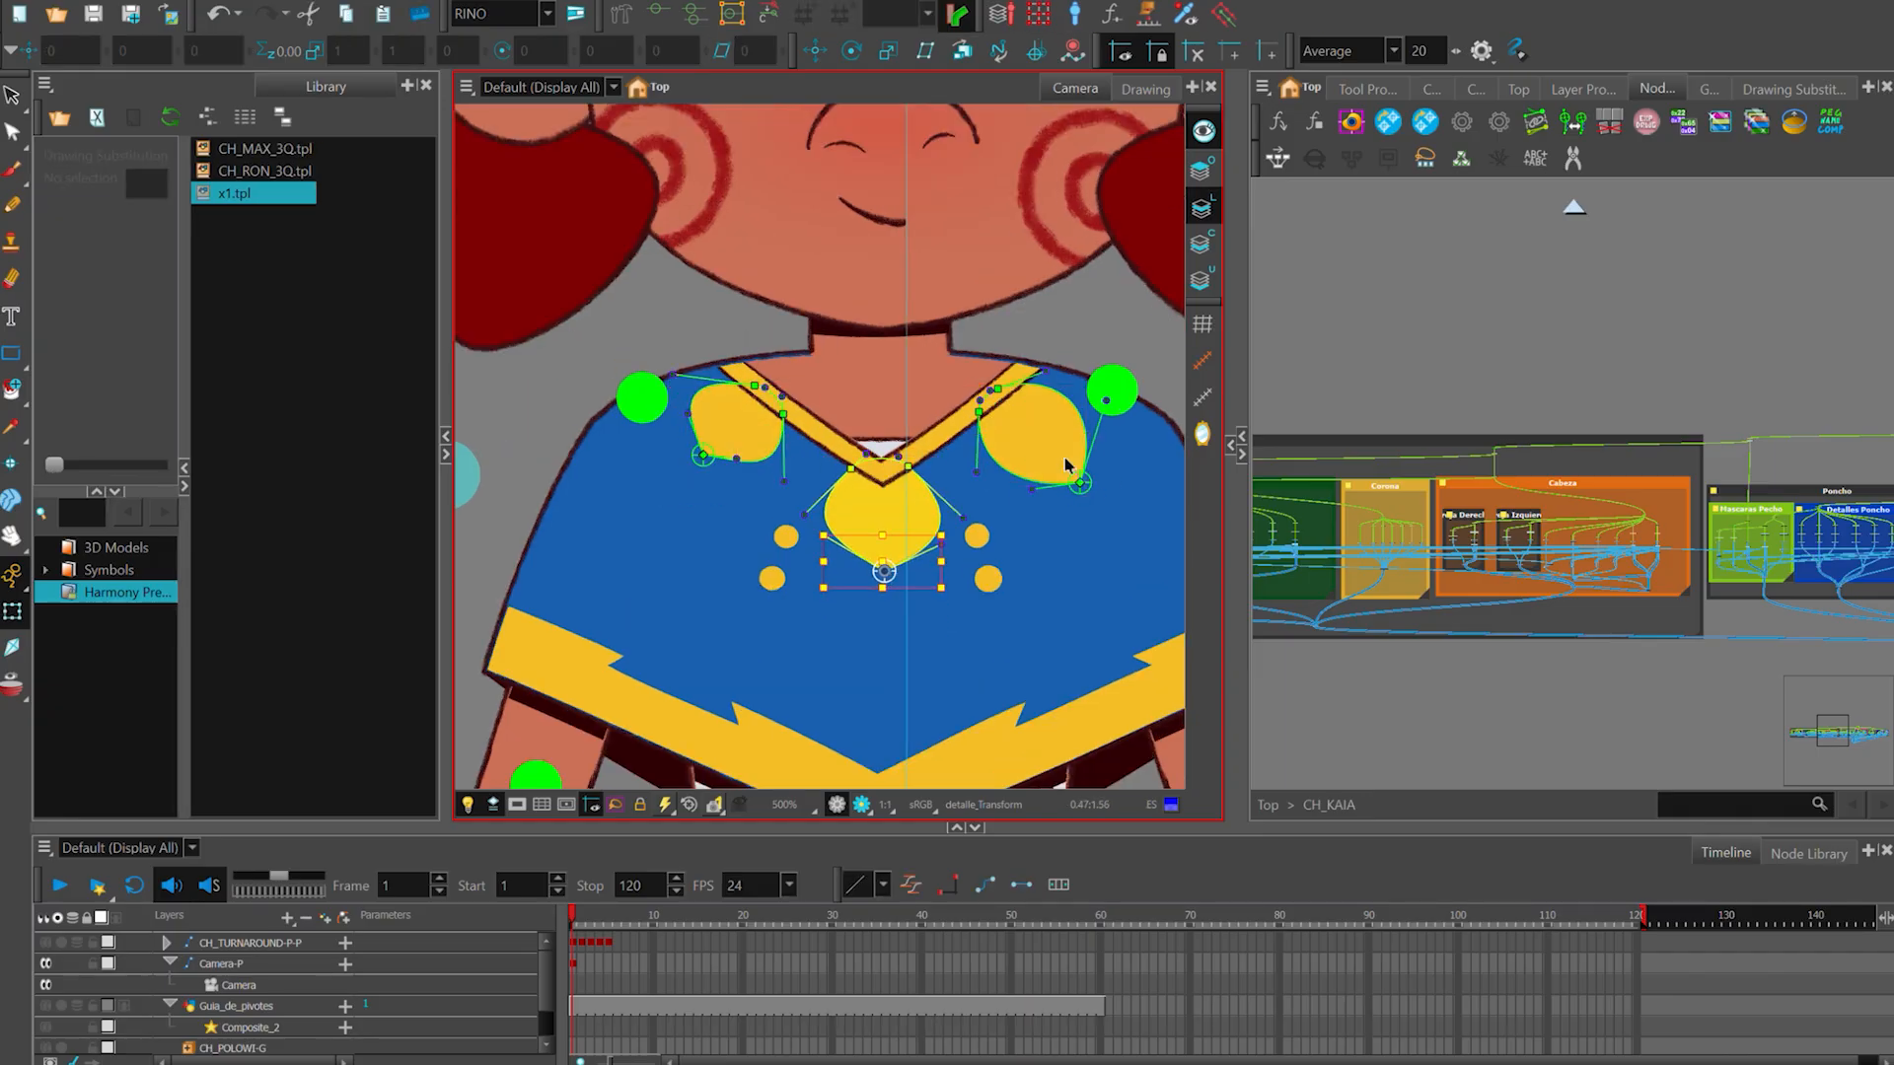
key(Escape)
scroll(1105, 419, down, 2)
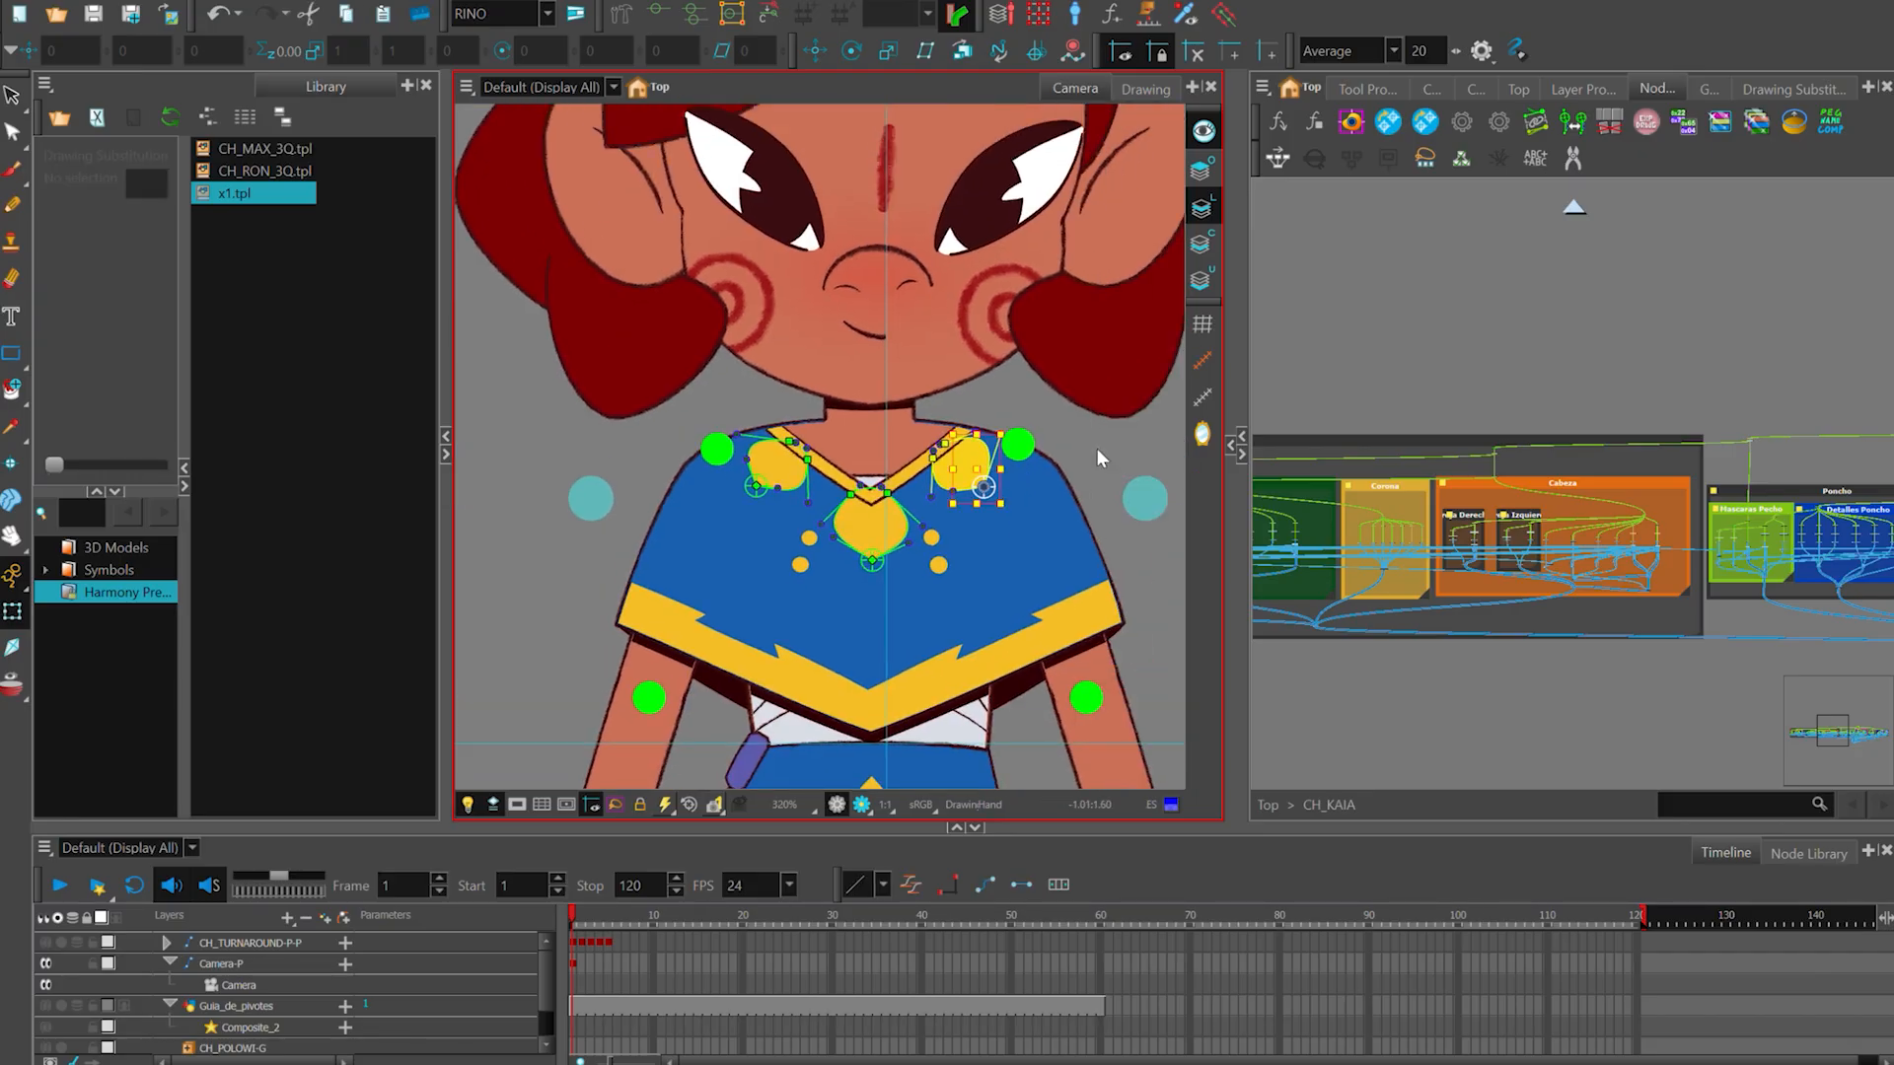